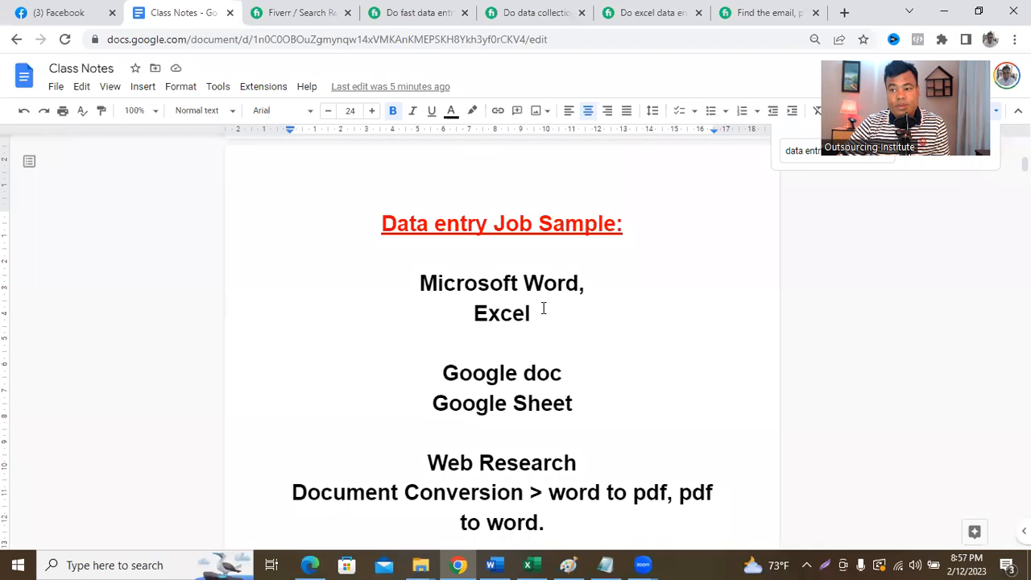
# Review the data entry job types listed in the class notes and select the "Microsoft Word," line.
pyautogui.scroll(-2, 531, 287)
pyautogui.scroll(1, 531, 164)
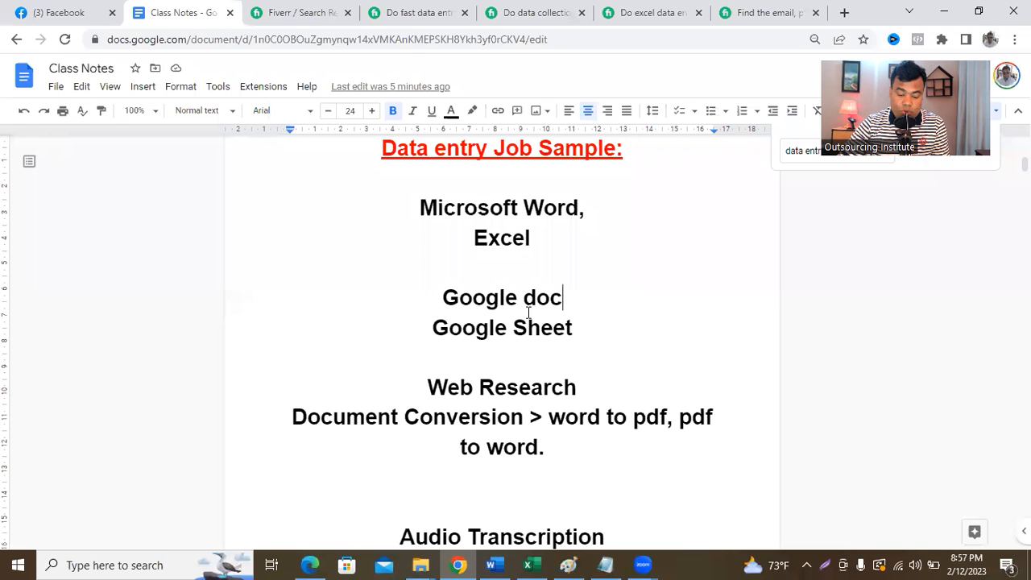
pyautogui.scroll(-1, 529, 337)
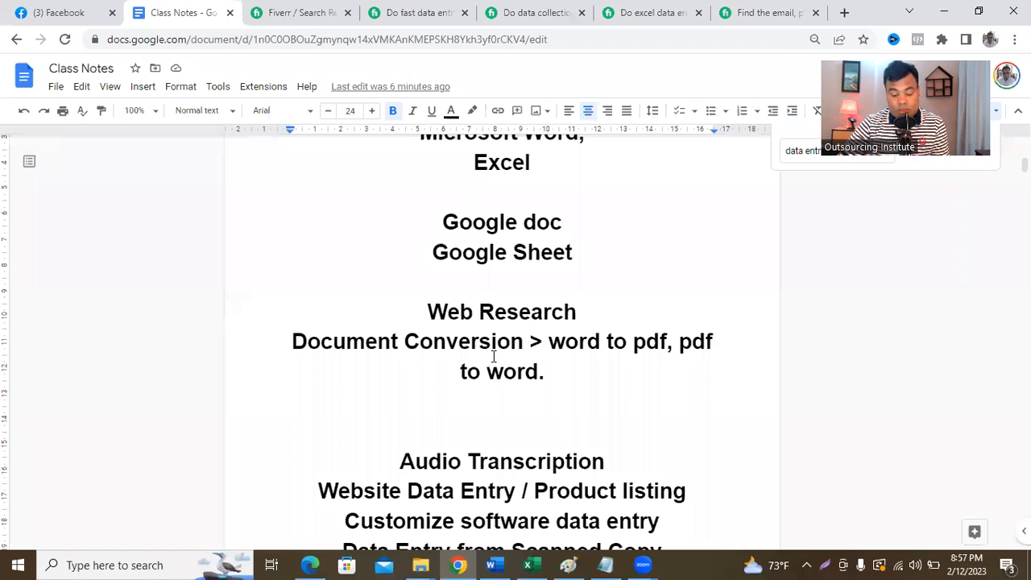
pyautogui.scroll(-2, 494, 355)
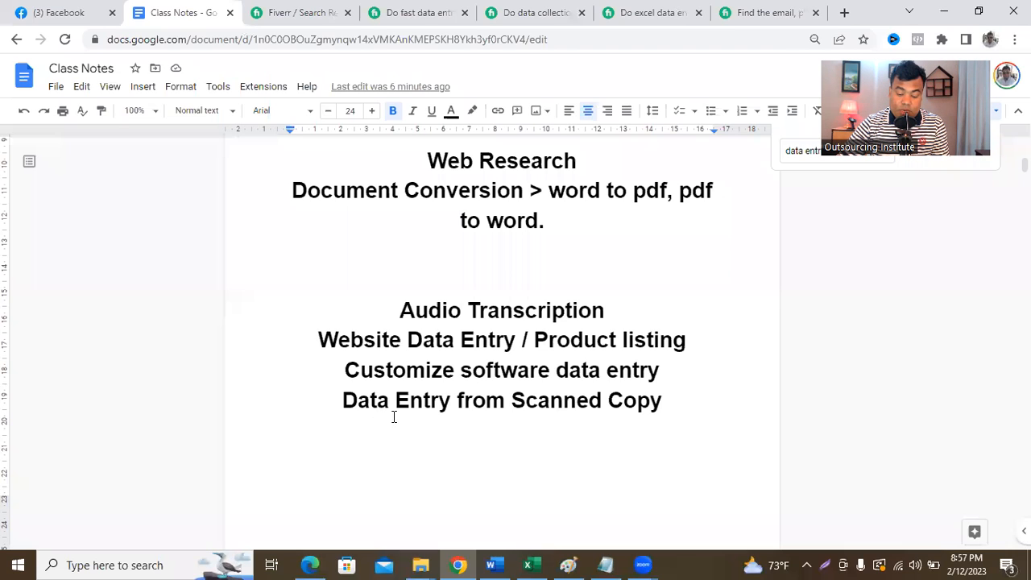
pyautogui.scroll(-2, 624, 370)
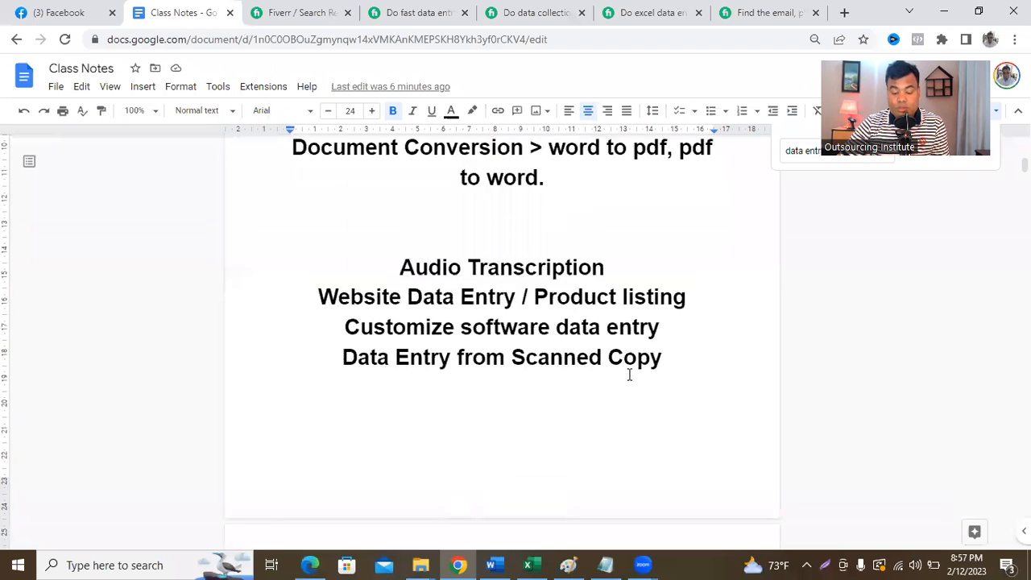
pyautogui.scroll(4, 629, 374)
pyautogui.scroll(2, 629, 374)
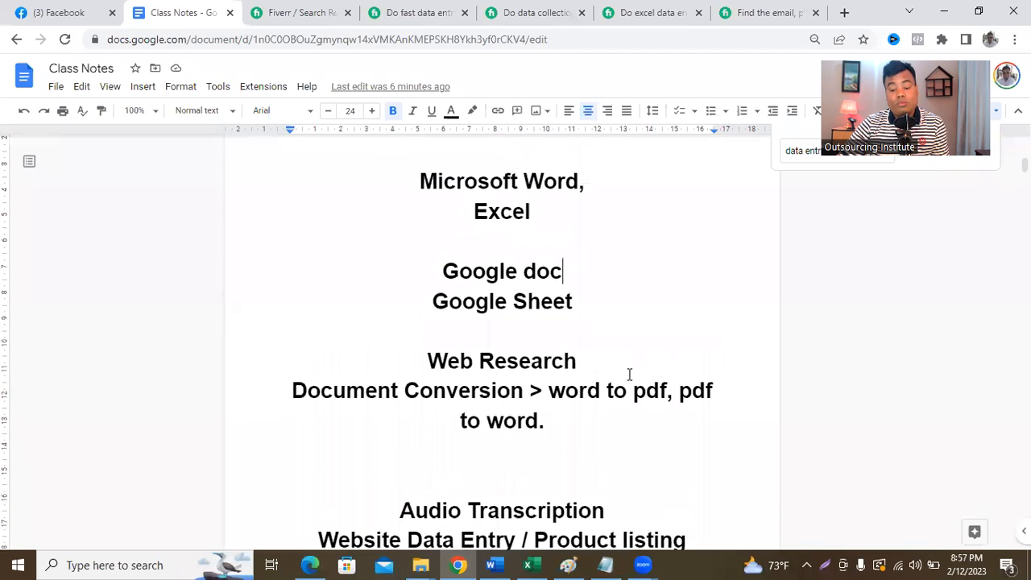
pyautogui.scroll(2, 629, 374)
pyautogui.click(629, 374)
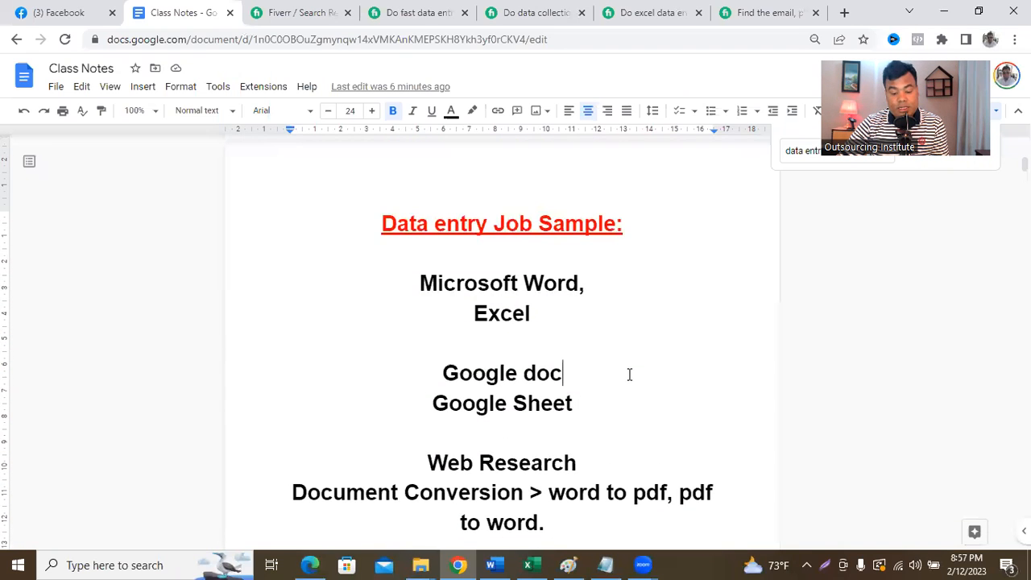
pyautogui.scroll(-2, 629, 379)
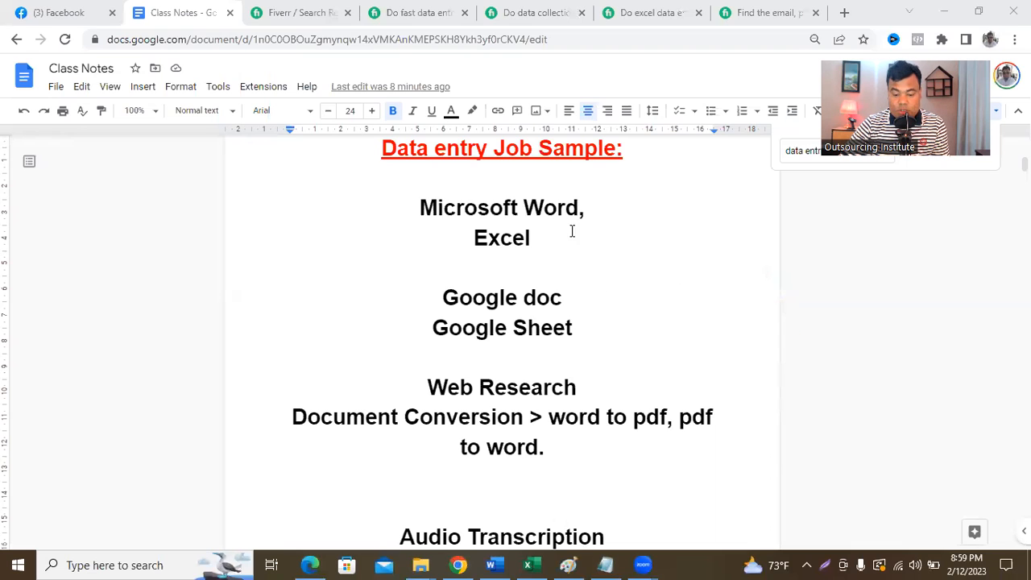
pyautogui.click(420, 207)
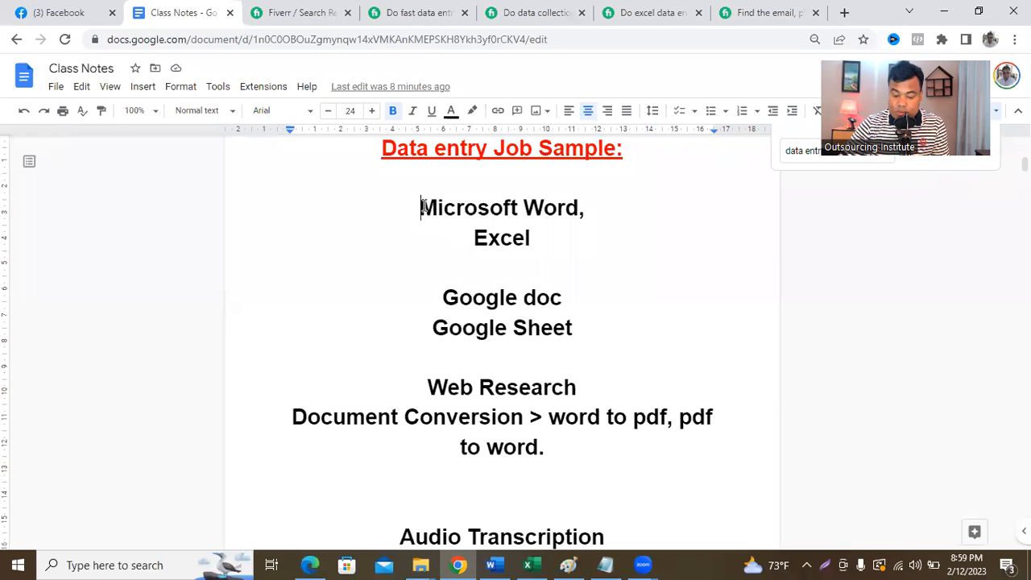
pyautogui.tripleClick(587, 201)
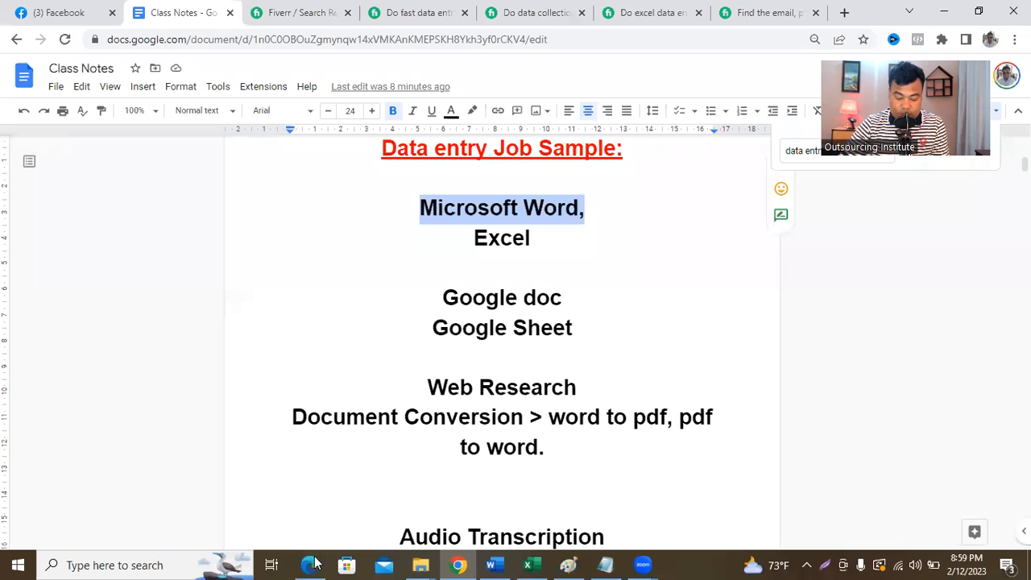
# Switch to Microsoft Word in a maximized window and create a blank document.
pyautogui.click(103, 564)
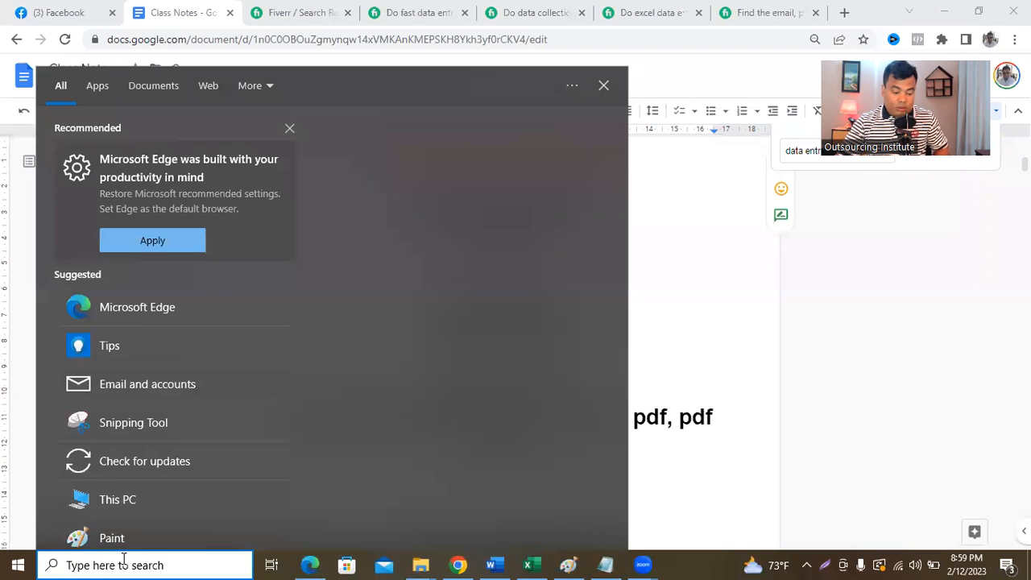
pyautogui.write('word')
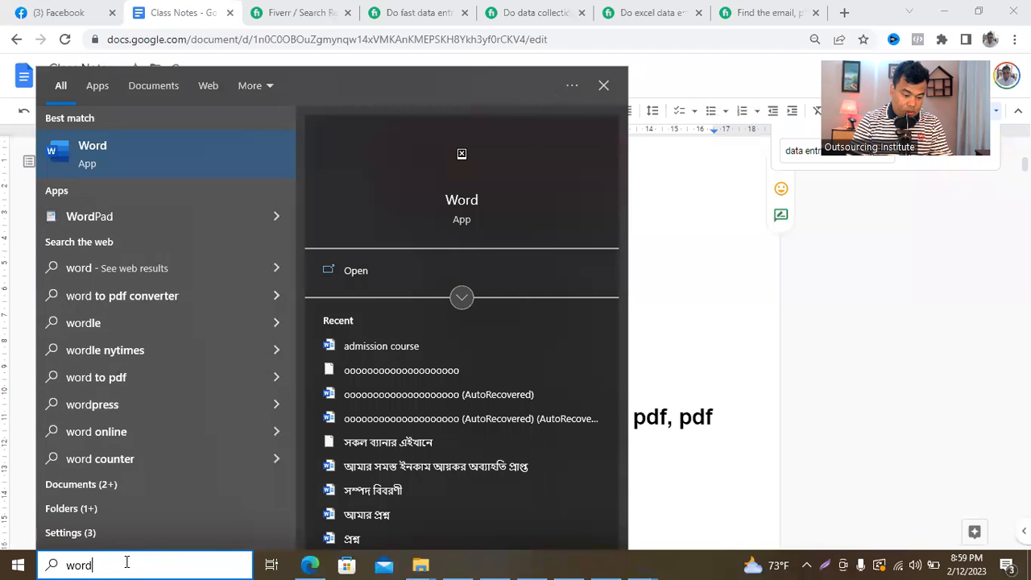
pyautogui.click(145, 153)
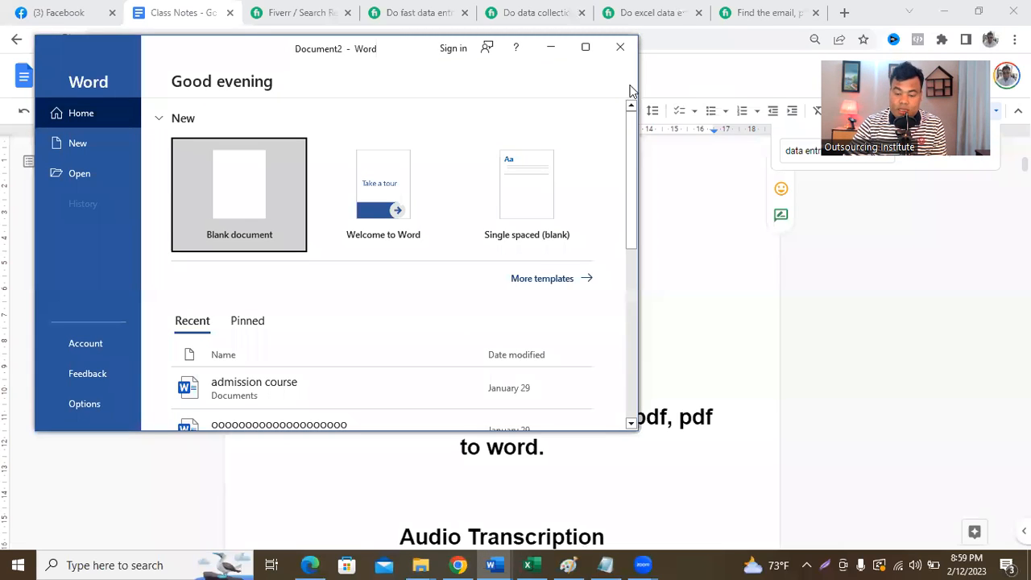
pyautogui.click(586, 47)
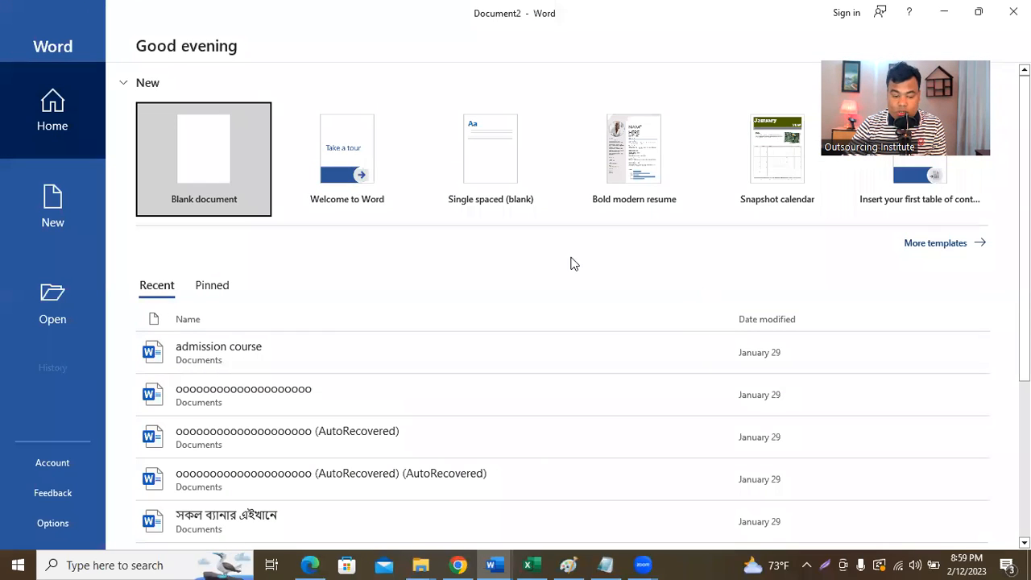
pyautogui.click(225, 162)
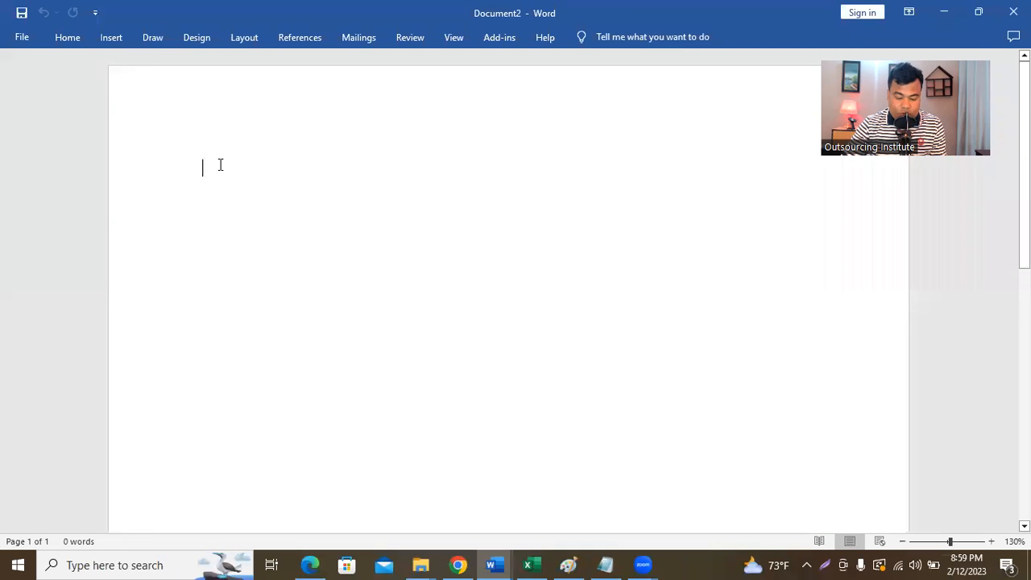
# Write a letter opening addressed to "The Manager, Abul Group of company, USA", followed by a "Sub:" line with filler text.
pyautogui.write(';dfjk;ldfks;dfkas; as')
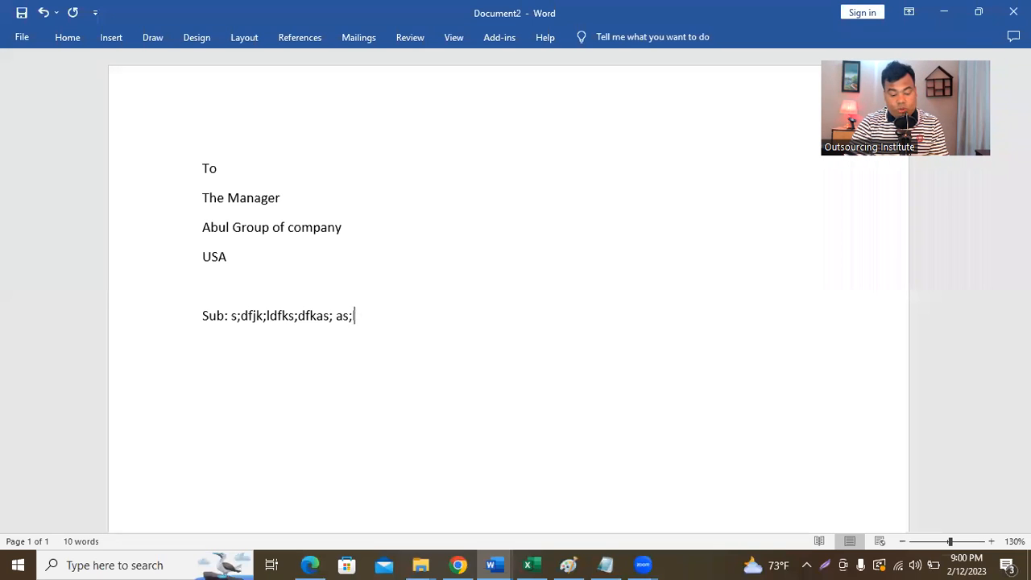
pyautogui.write('las;fl')
pyautogui.press('Return')
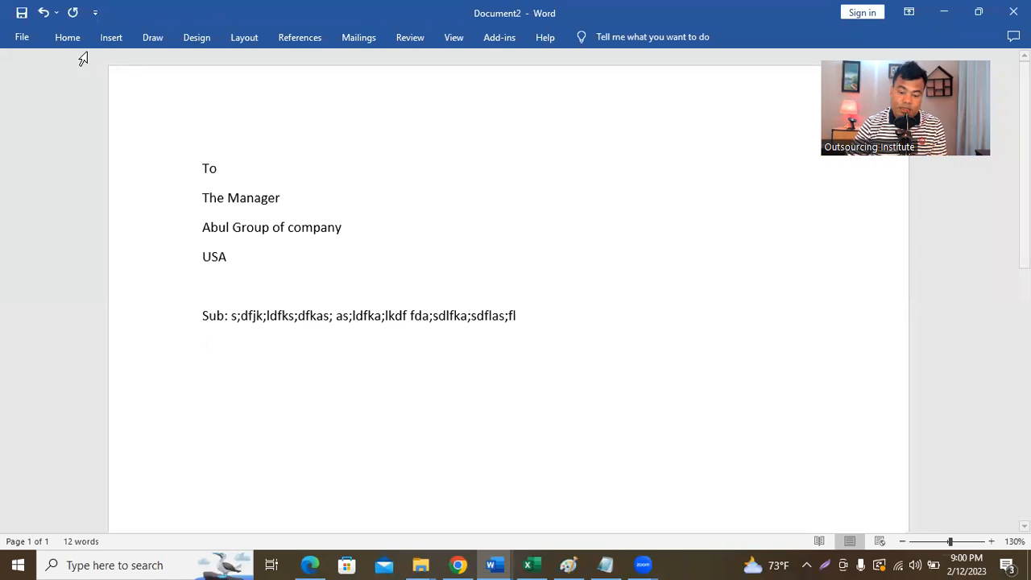
pyautogui.click(58, 36)
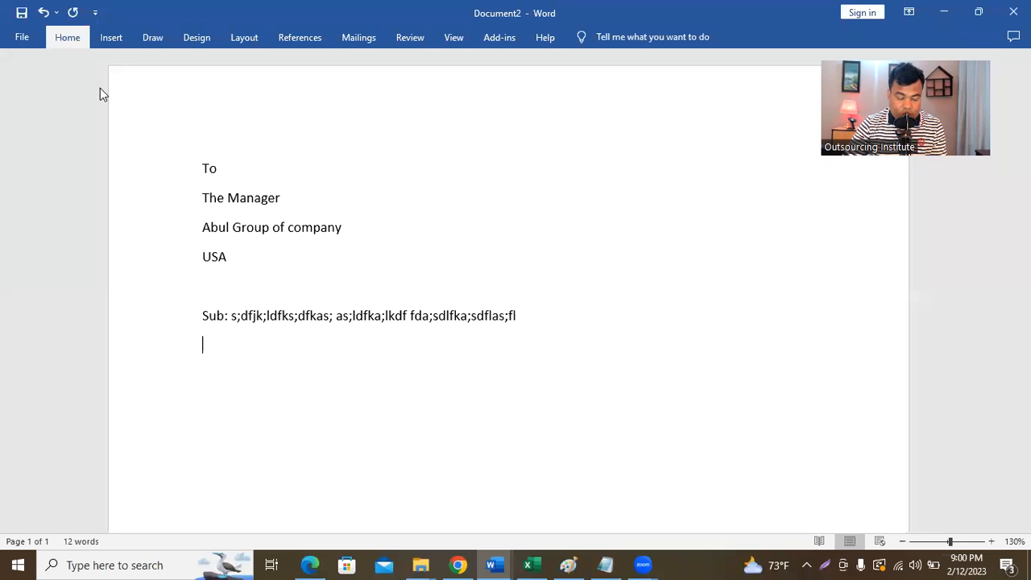
pyautogui.click(229, 200)
pyautogui.click(227, 199)
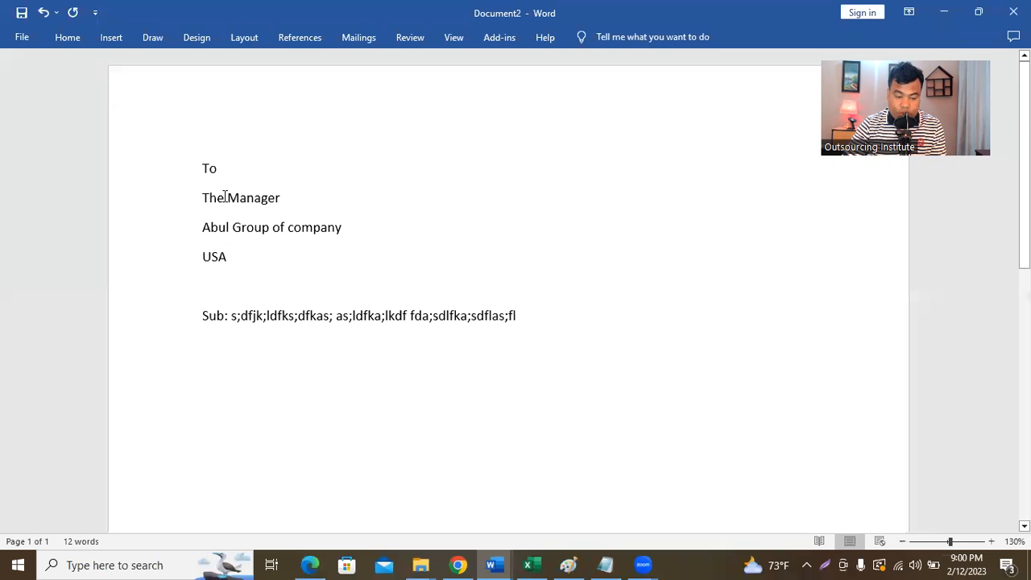
pyautogui.click(76, 39)
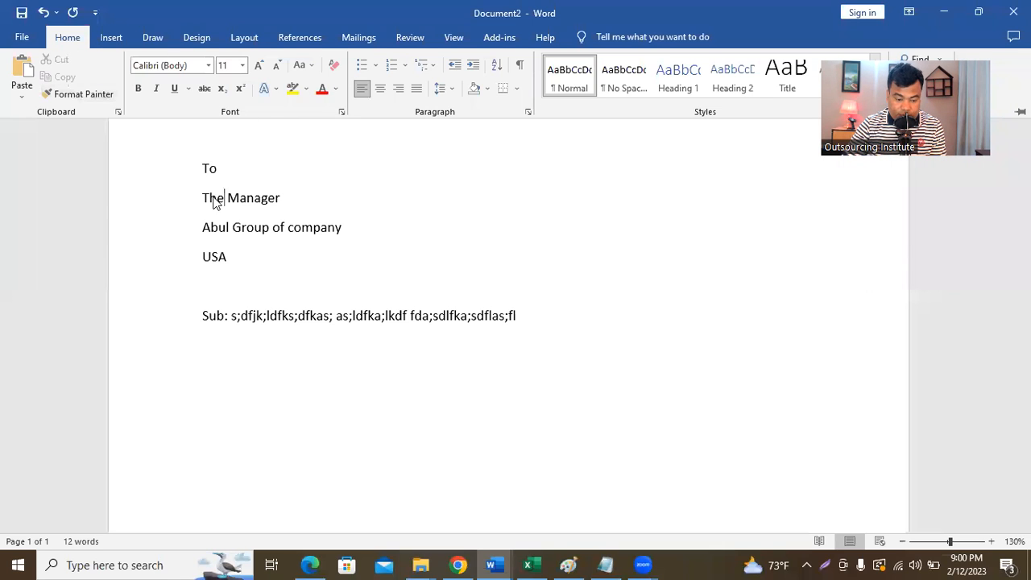
pyautogui.scroll(-4, 336, 315)
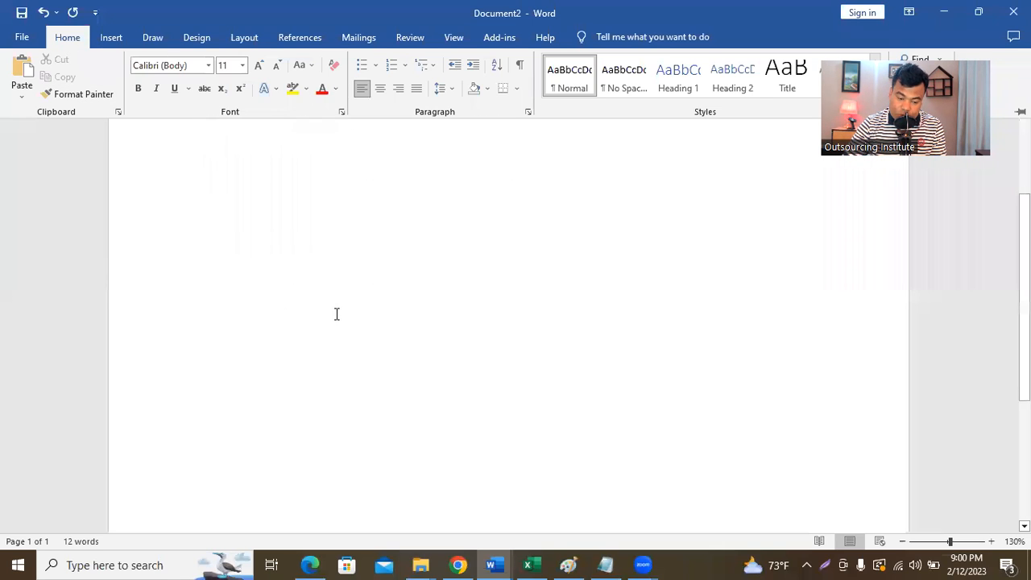
pyautogui.scroll(4, 335, 313)
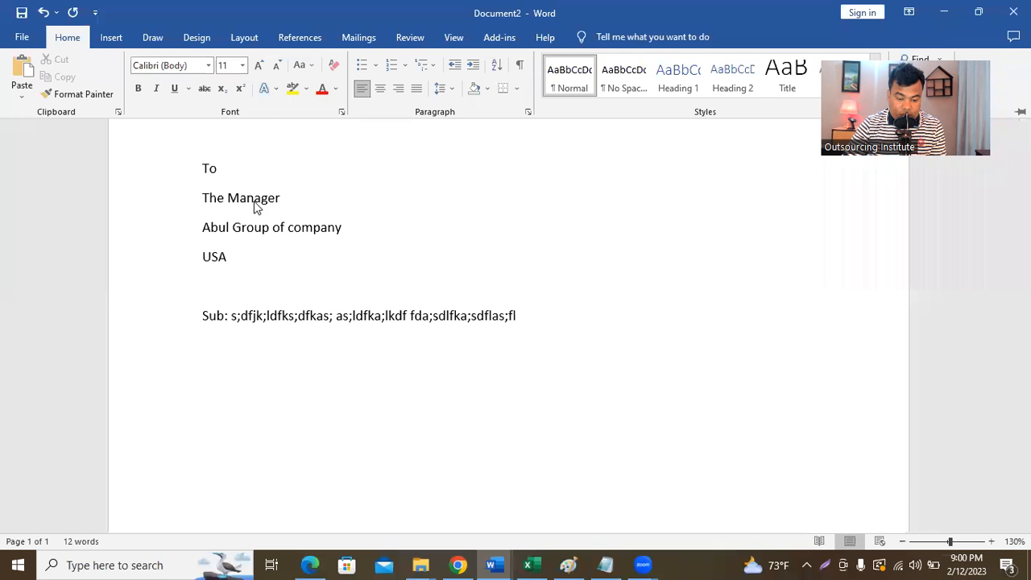
# Make the line "The Manager" bold and remove the bold formatting again.
pyautogui.hotkey('ctrl', 'F1')
pyautogui.click(281, 198)
pyautogui.moveTo(275, 198); pyautogui.dragTo(200, 198)
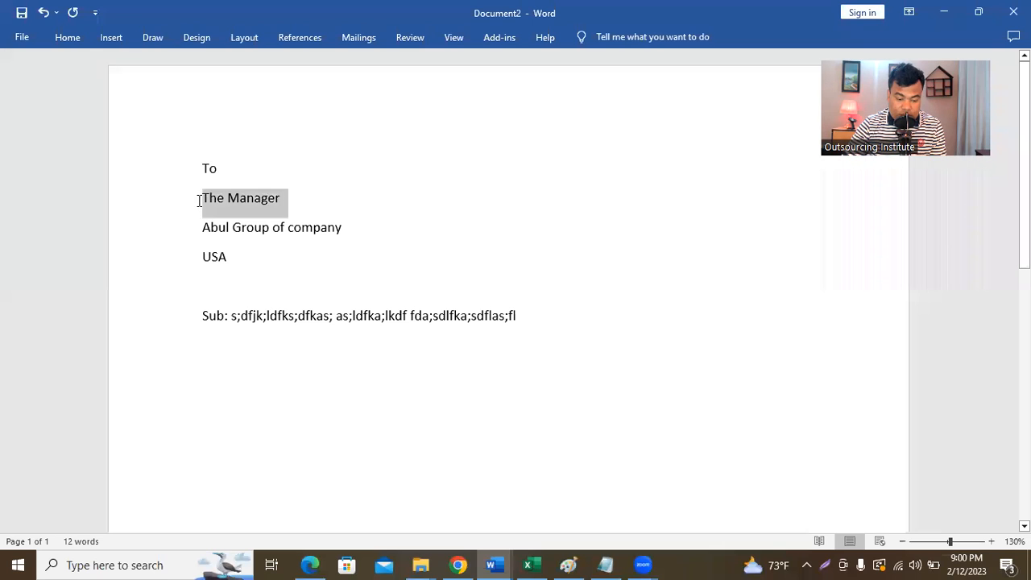
pyautogui.click(72, 39)
pyautogui.click(140, 90)
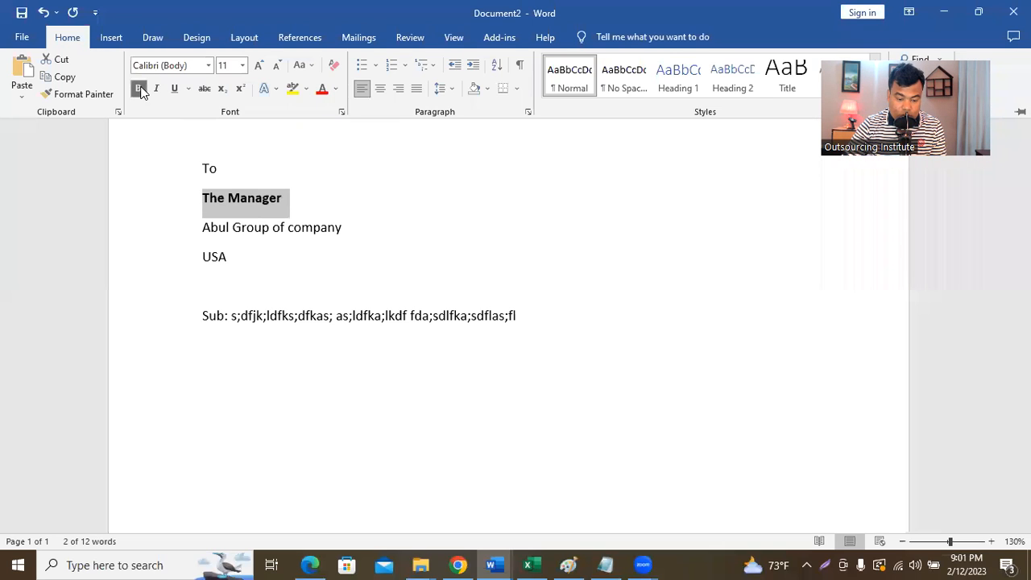
pyautogui.click(140, 89)
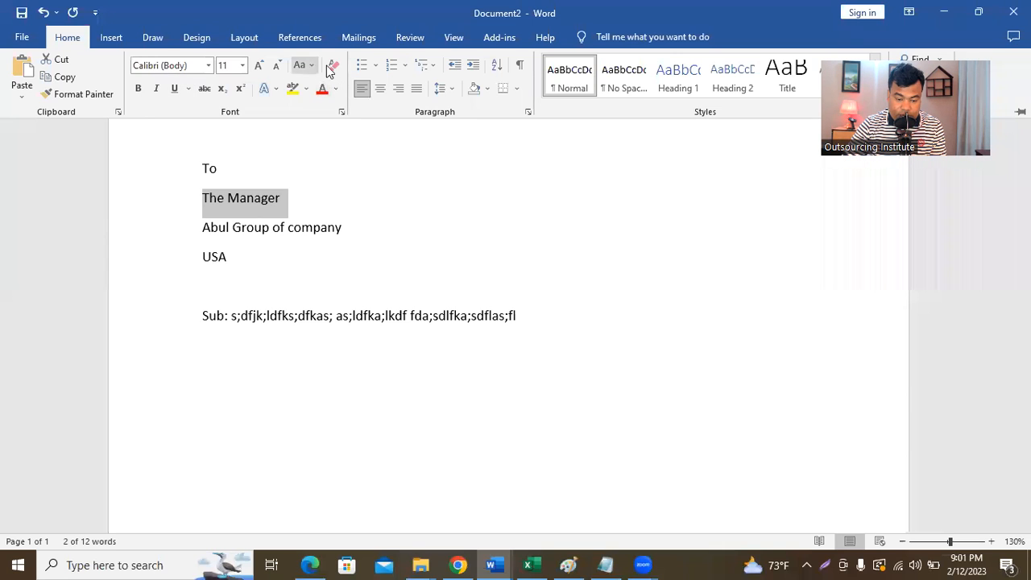
pyautogui.click(113, 38)
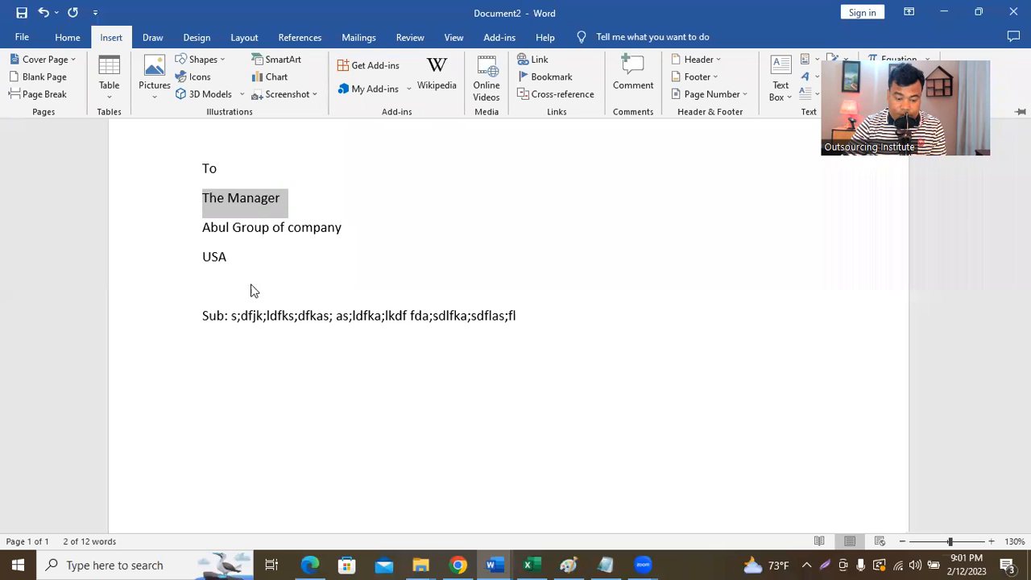
pyautogui.click(278, 378)
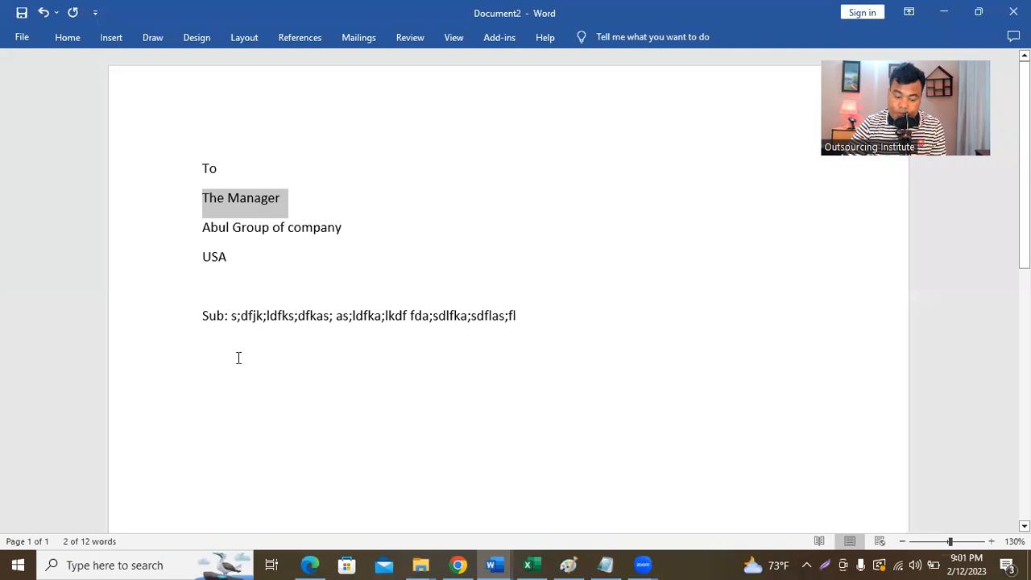
pyautogui.click(238, 358)
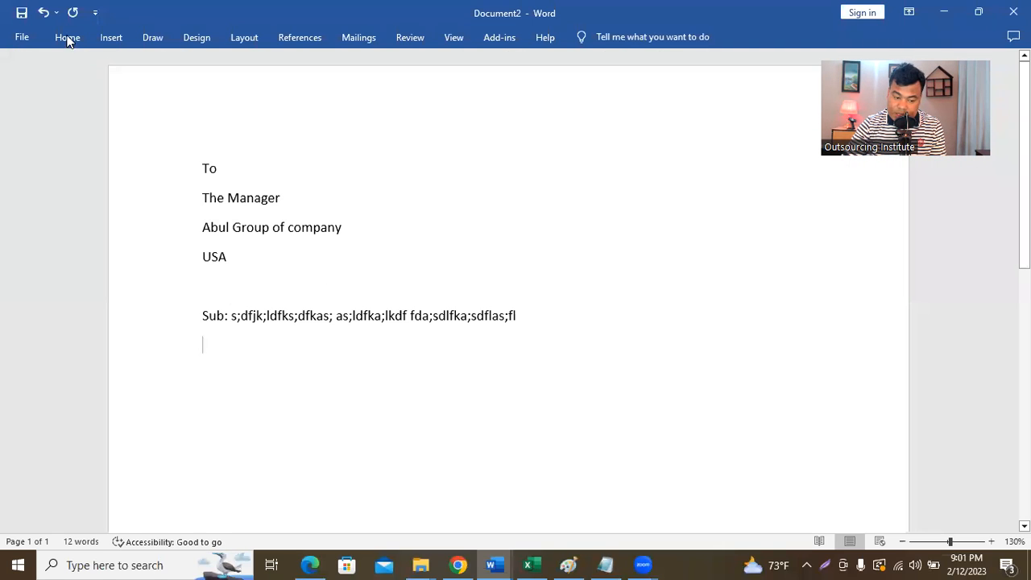
pyautogui.click(110, 37)
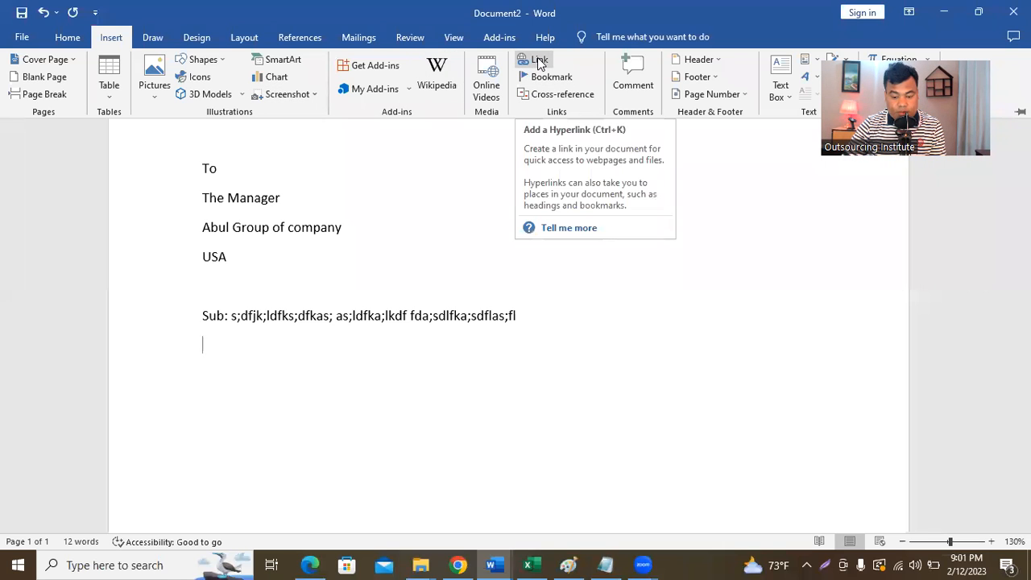
# Enter "Click Here" on the line below the subject and replace it with "Bangla News".
pyautogui.click(239, 372)
pyautogui.write('Click Here')
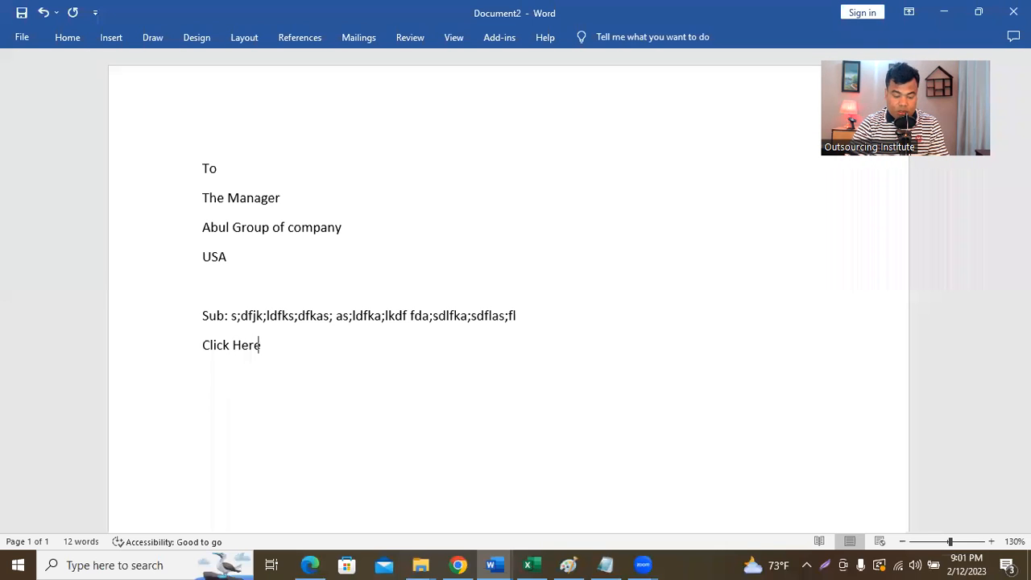
pyautogui.click(182, 346)
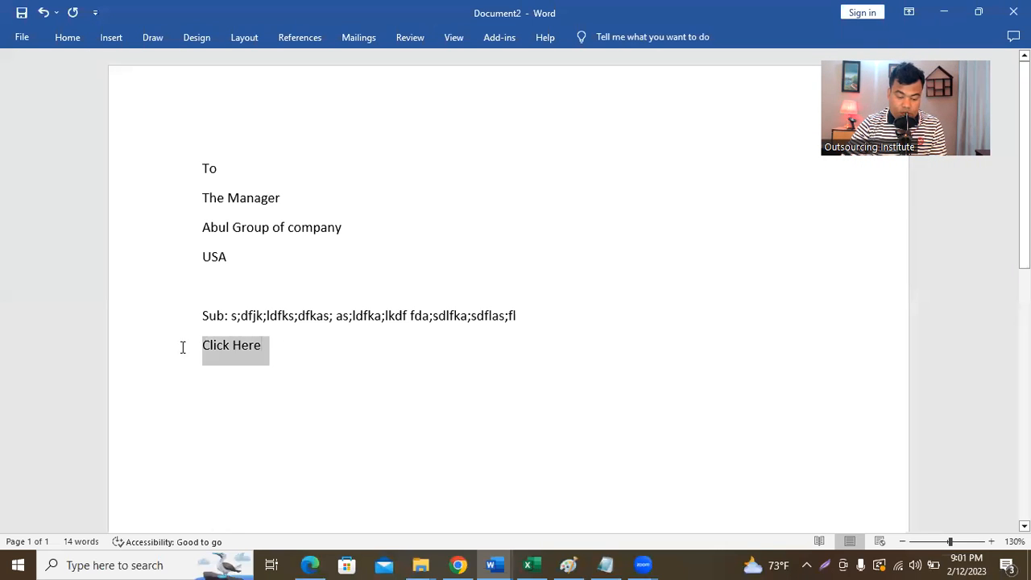
pyautogui.press('BackSpace')
pyautogui.write('Bang')
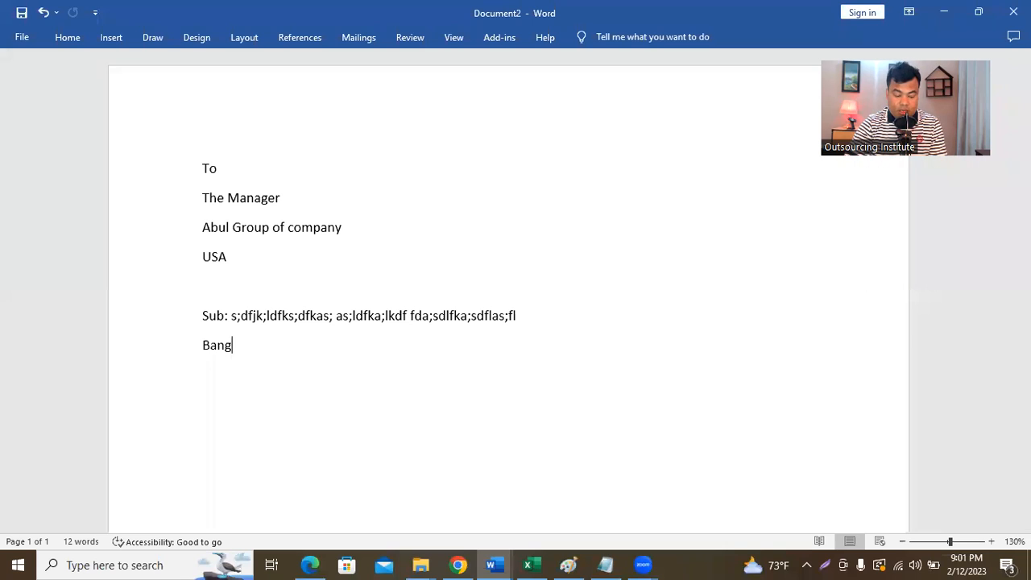
pyautogui.write('la News')
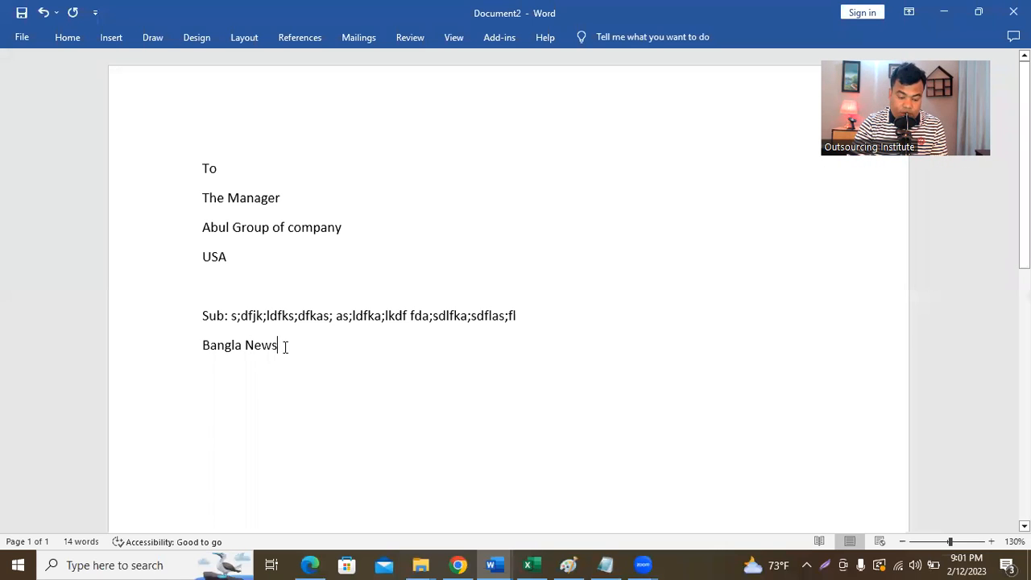
pyautogui.click(188, 346)
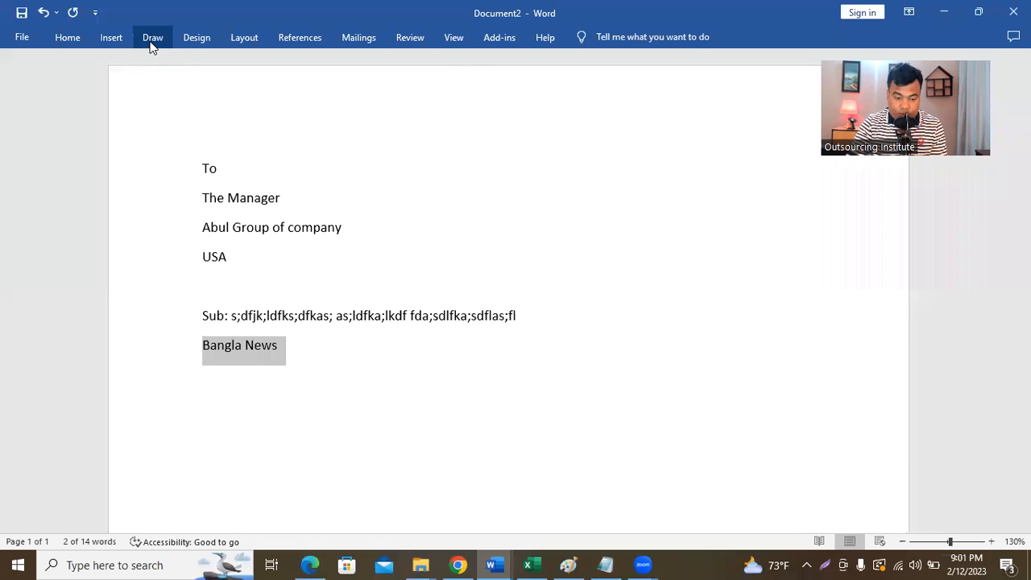
pyautogui.click(110, 38)
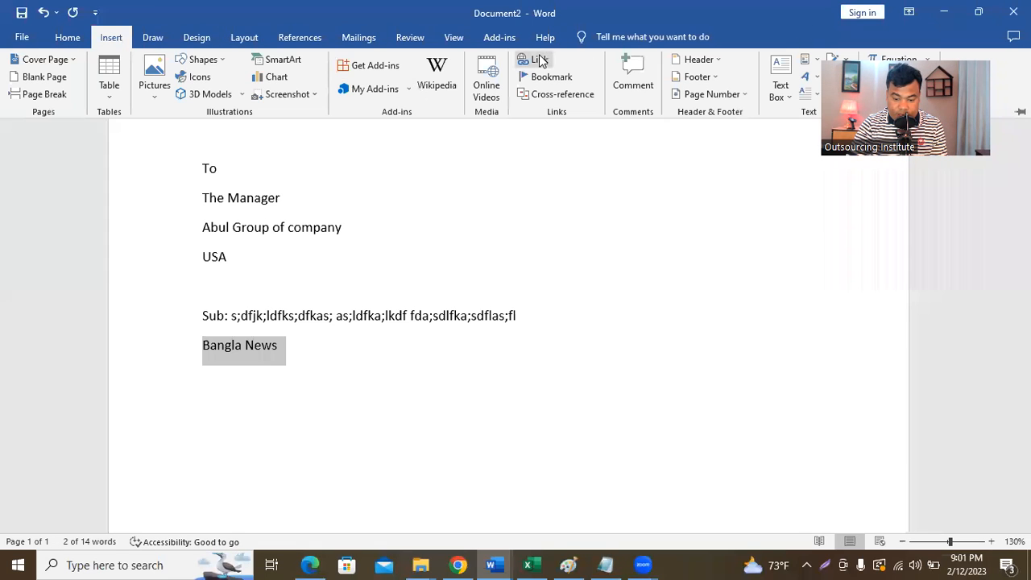
pyautogui.click(538, 61)
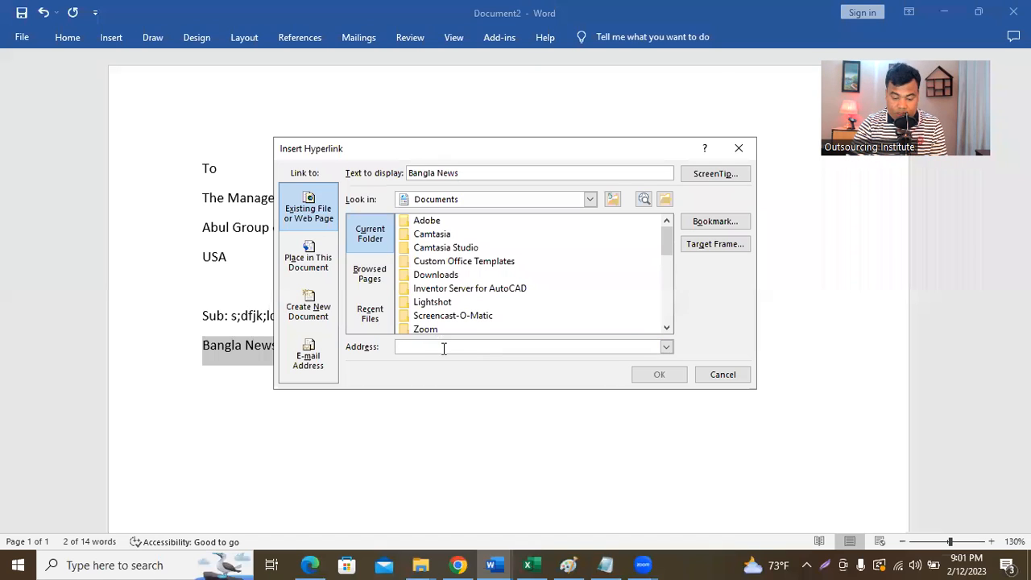
pyautogui.write('www.prothomalo.com')
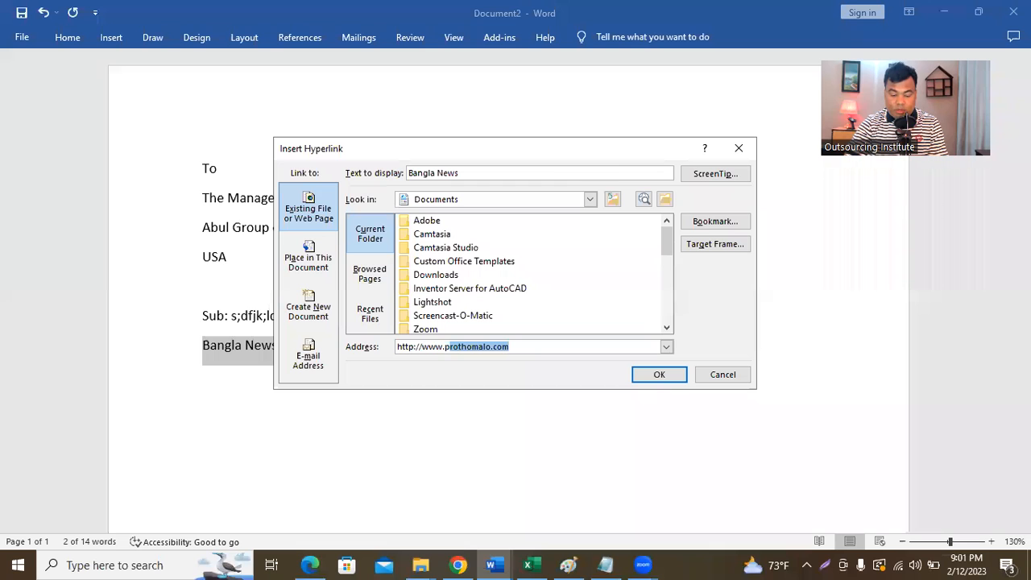
pyautogui.click(656, 375)
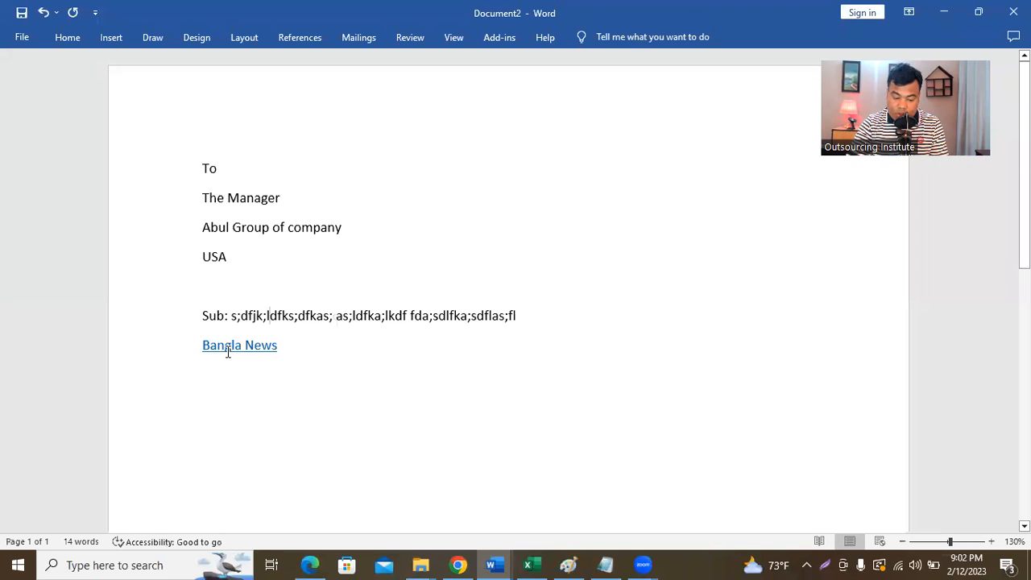
# Follow the "Bangla News" link to test it, close the opened web page and return to Document2 in Word.
pyautogui.click(261, 346)
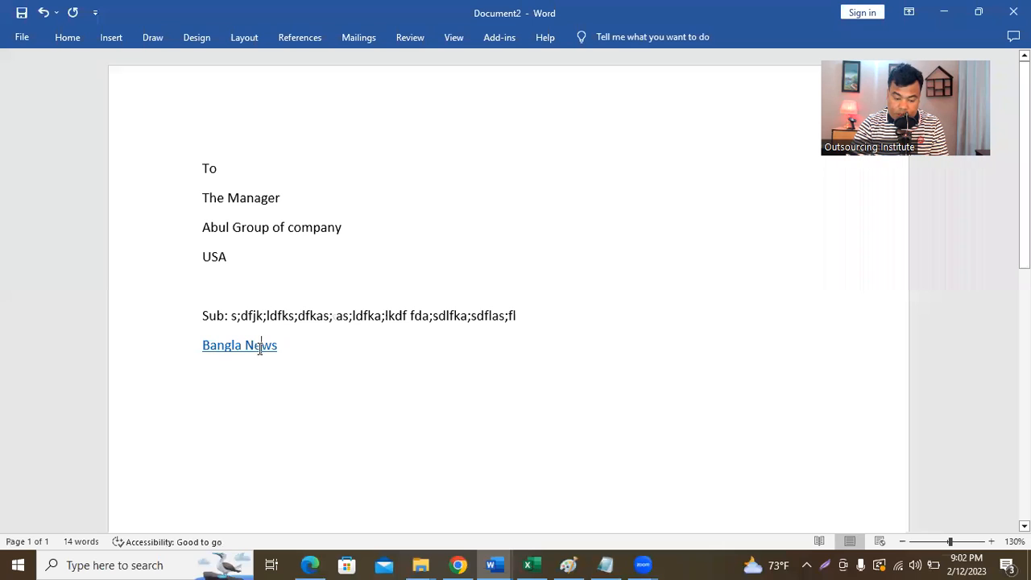
pyautogui.scroll(-3, 230, 330)
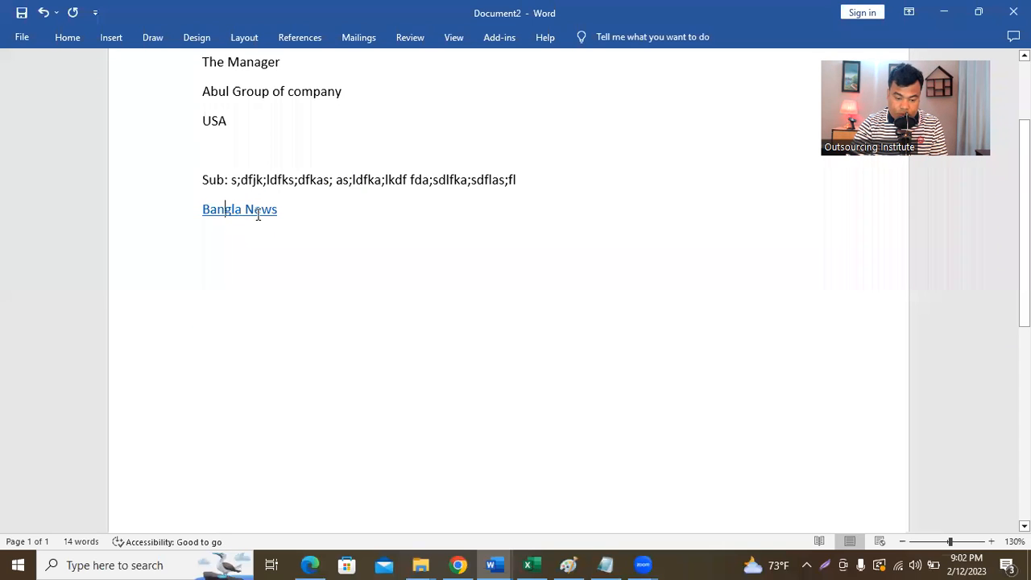
pyautogui.click(227, 208)
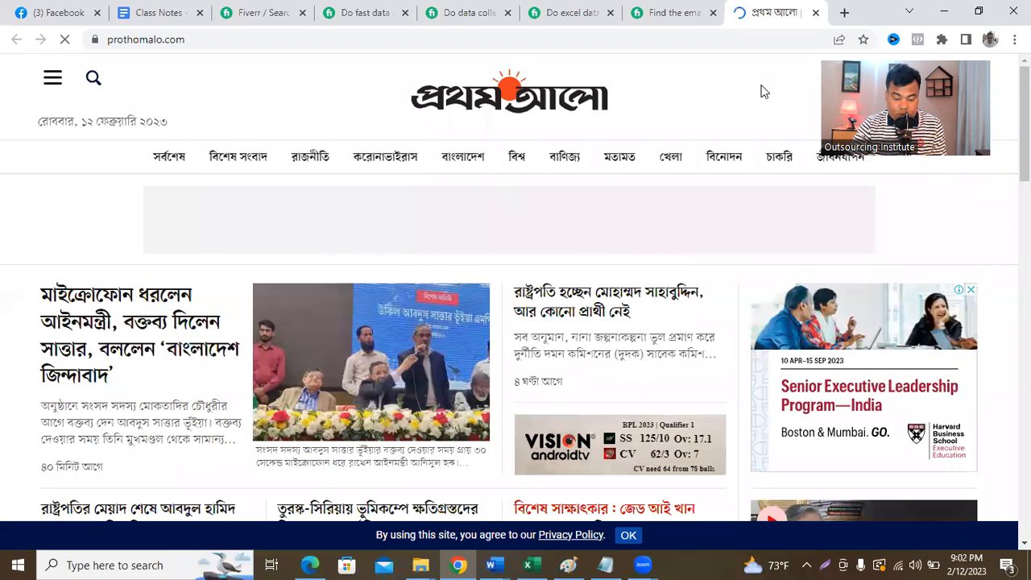
pyautogui.click(815, 14)
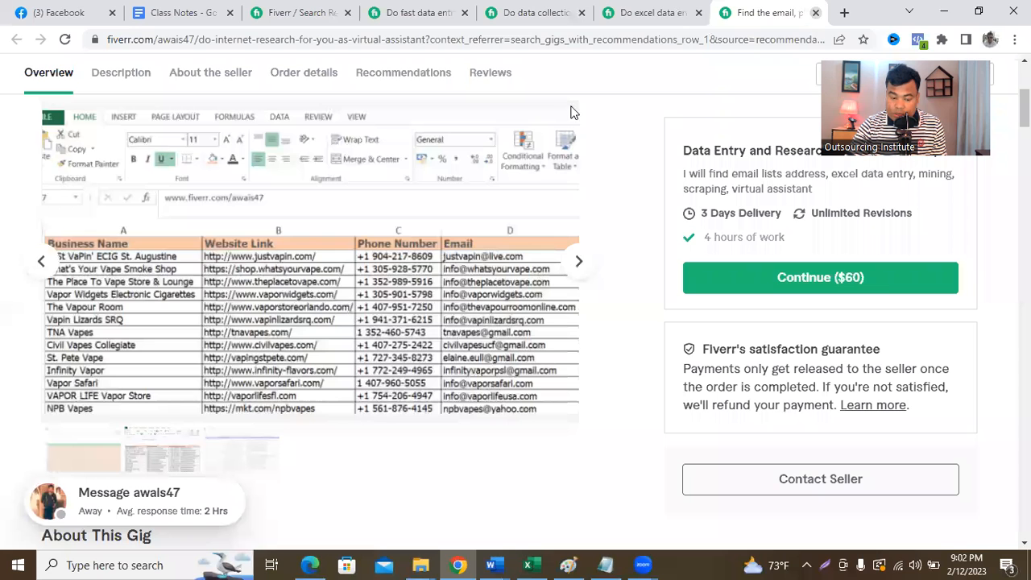
pyautogui.click(219, 10)
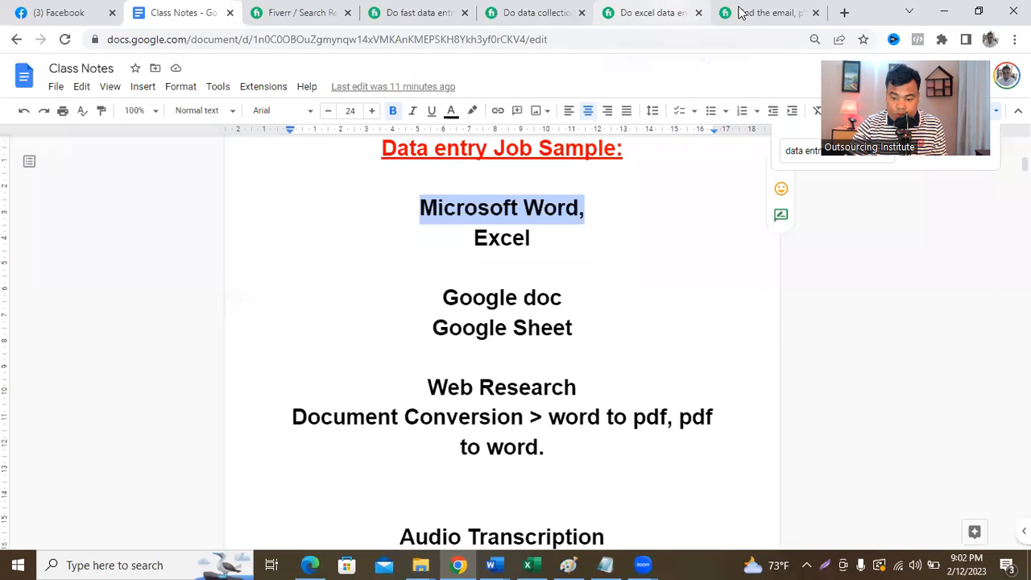
pyautogui.click(495, 565)
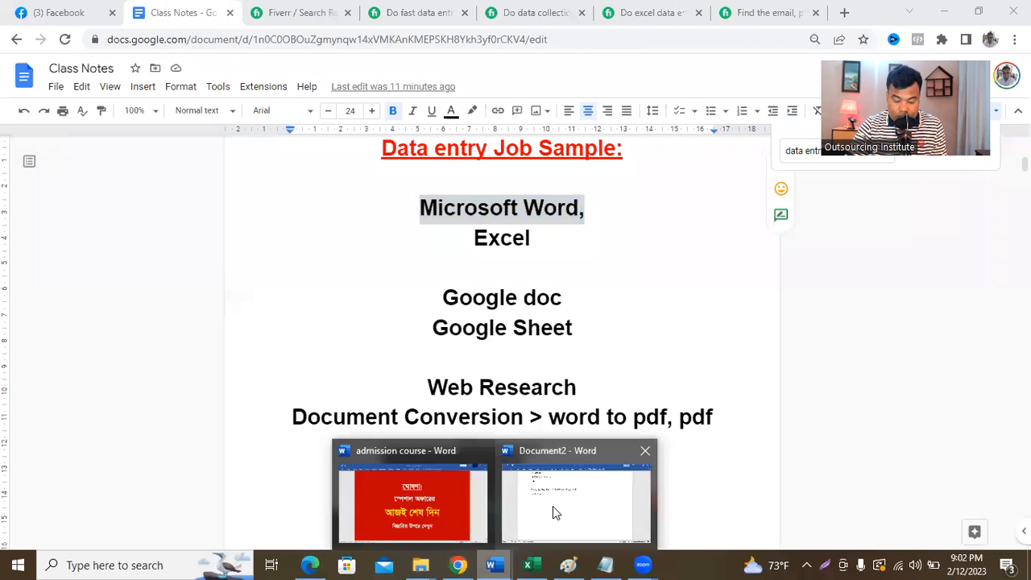
pyautogui.click(576, 504)
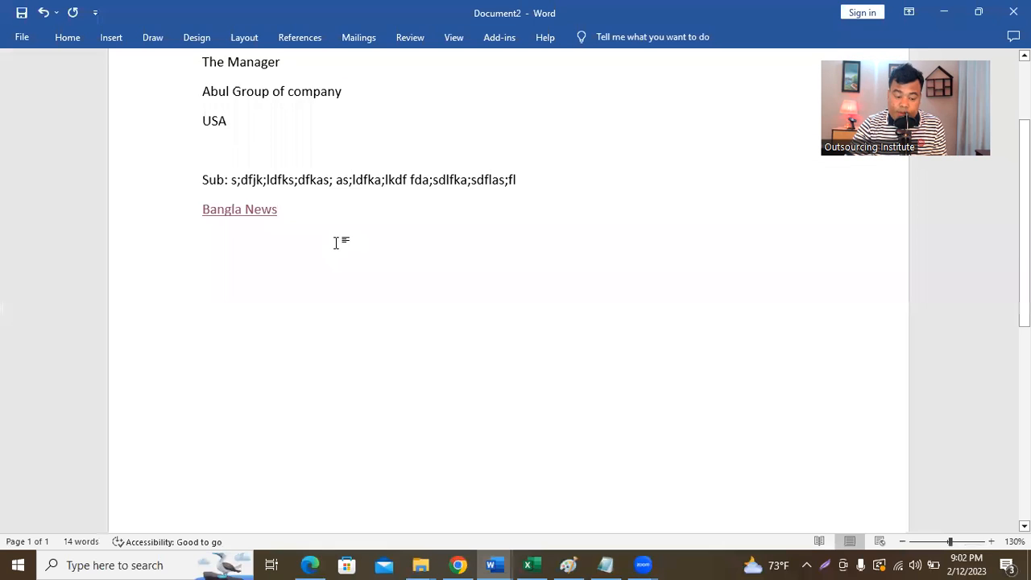
# Replace the entire letter with three lines reading "Product Name:", "Product Photo:" and "Product Description:".
pyautogui.scroll(3, 336, 243)
pyautogui.press('Return')
pyautogui.press('Return')
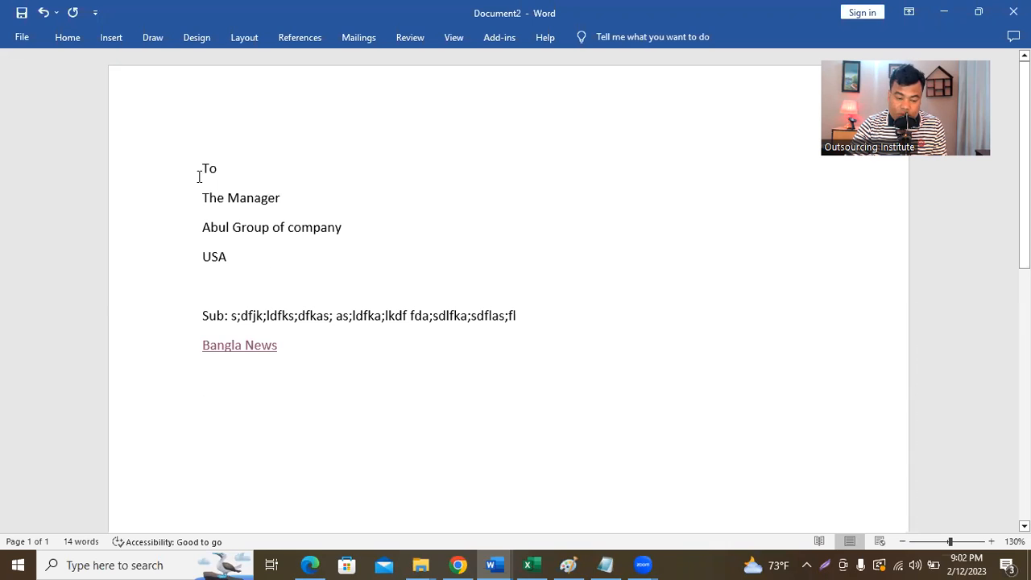
pyautogui.moveTo(203, 167); pyautogui.dragTo(567, 311)
pyautogui.moveTo(572, 352); pyautogui.dragTo(571, 363)
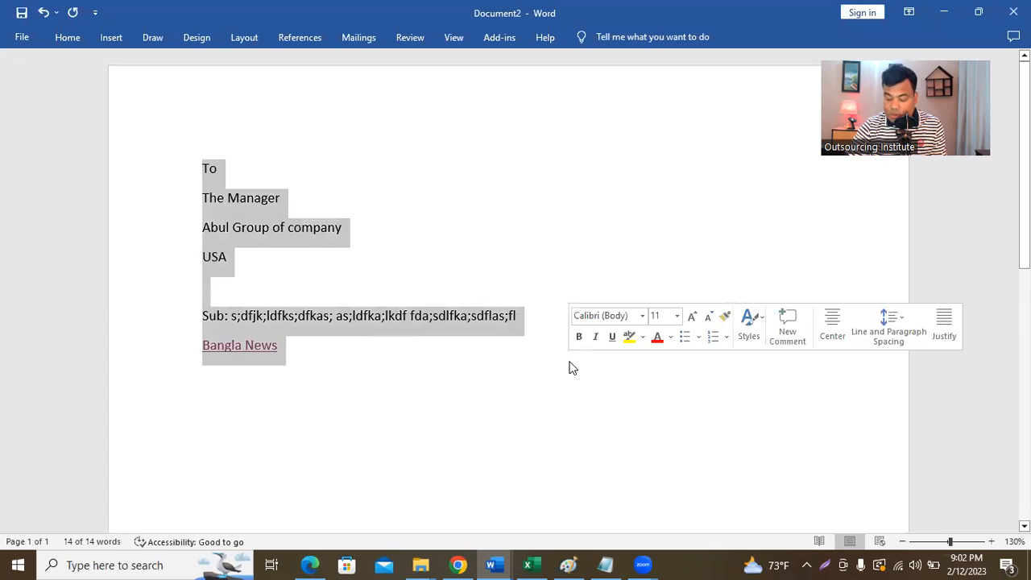
pyautogui.press('Delete')
pyautogui.write('Product N')
pyautogui.write('ame: P')
pyautogui.write('roduct Ph')
pyautogui.write('oto:')
pyautogui.press('Return')
pyautogui.write('Product Description:')
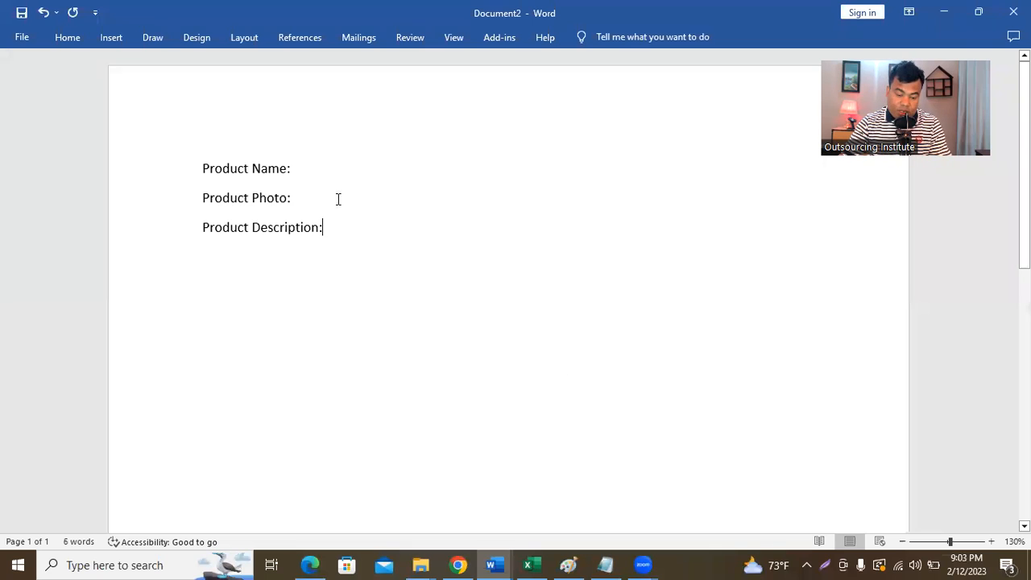
# Delete the "Product Photo:" line and leave two blank lines between "Product Name:" and "Product Description:".
pyautogui.click(186, 201)
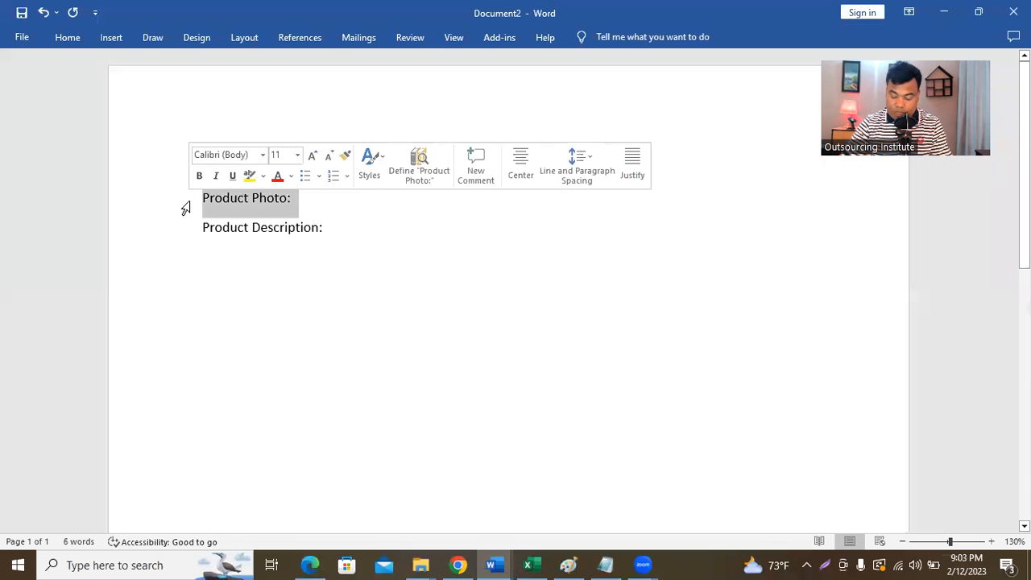
pyautogui.press('Delete')
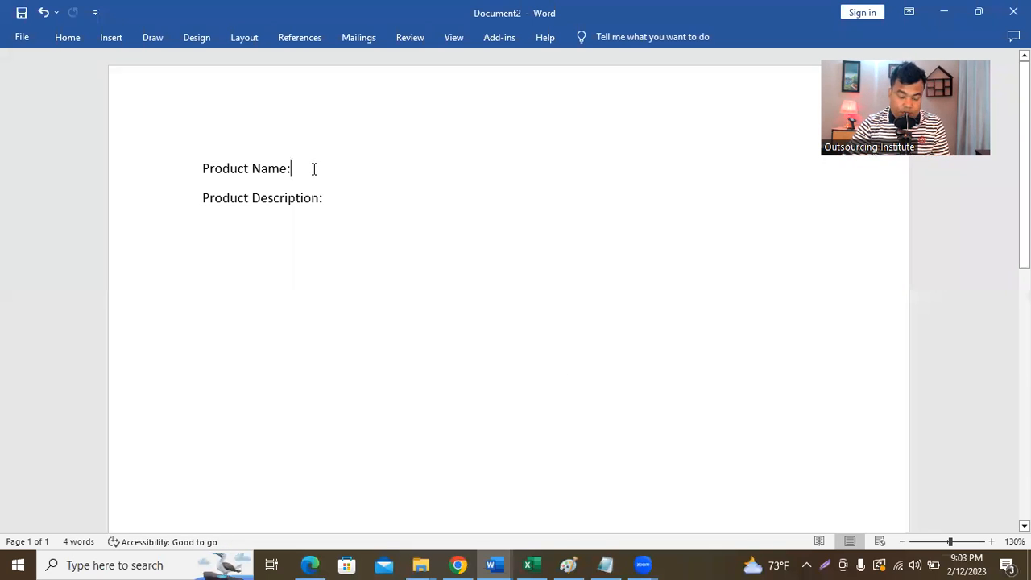
pyautogui.click(314, 169)
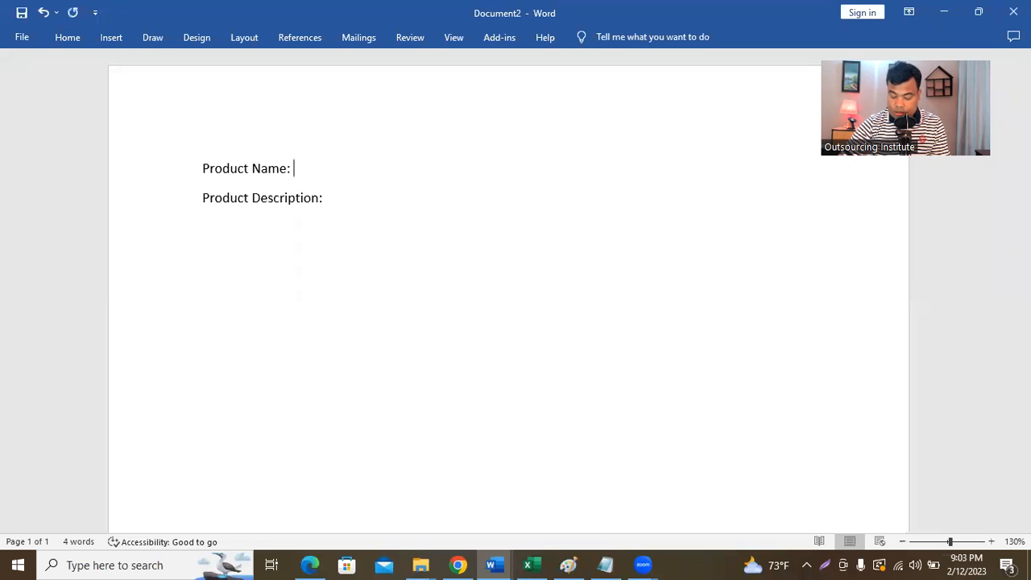
pyautogui.press('Return')
pyautogui.press('Return')
# Enter "New Casual shoe" as the product name.
pyautogui.click(344, 171)
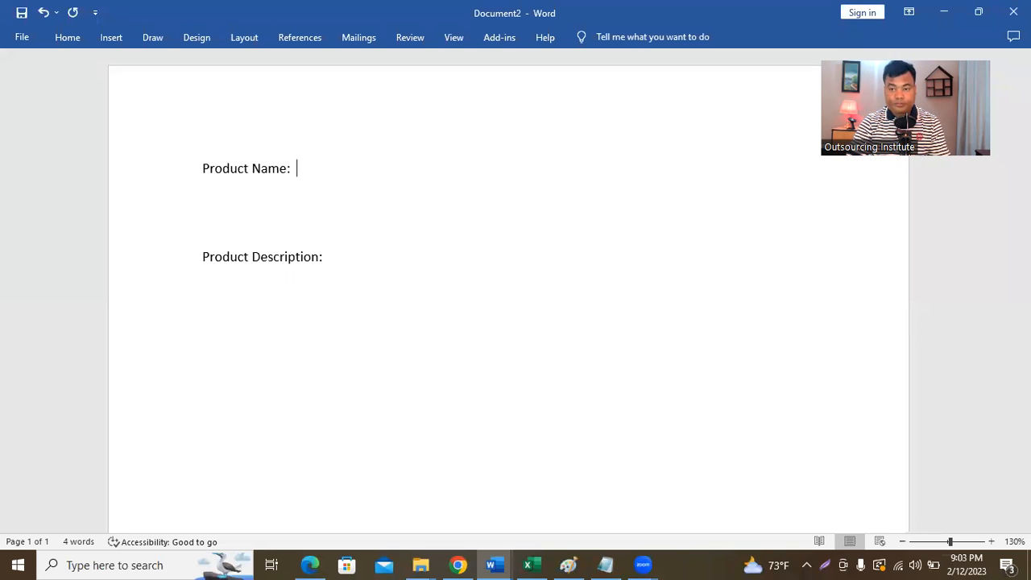
pyautogui.write('New')
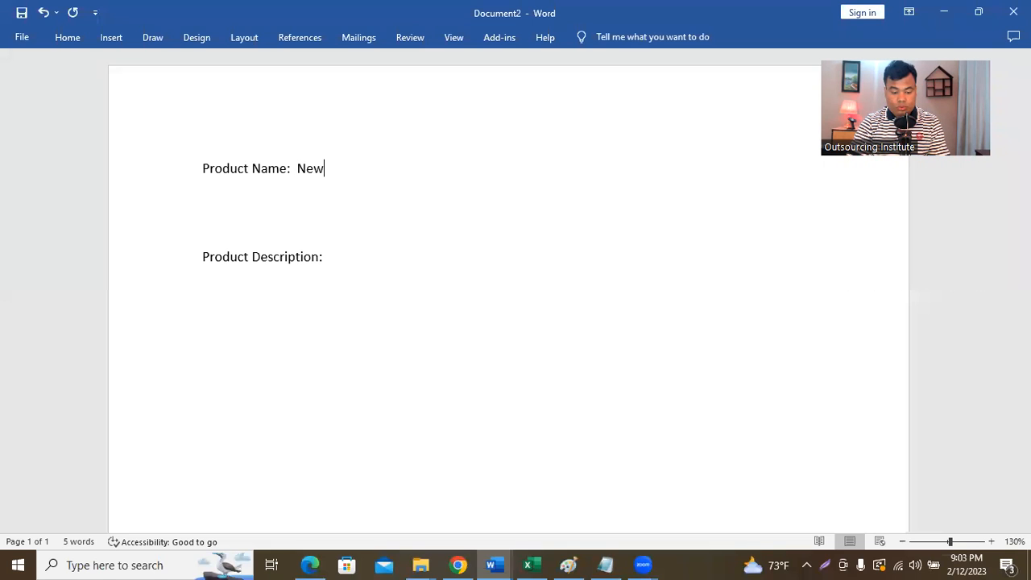
pyautogui.write(' Casual shoe')
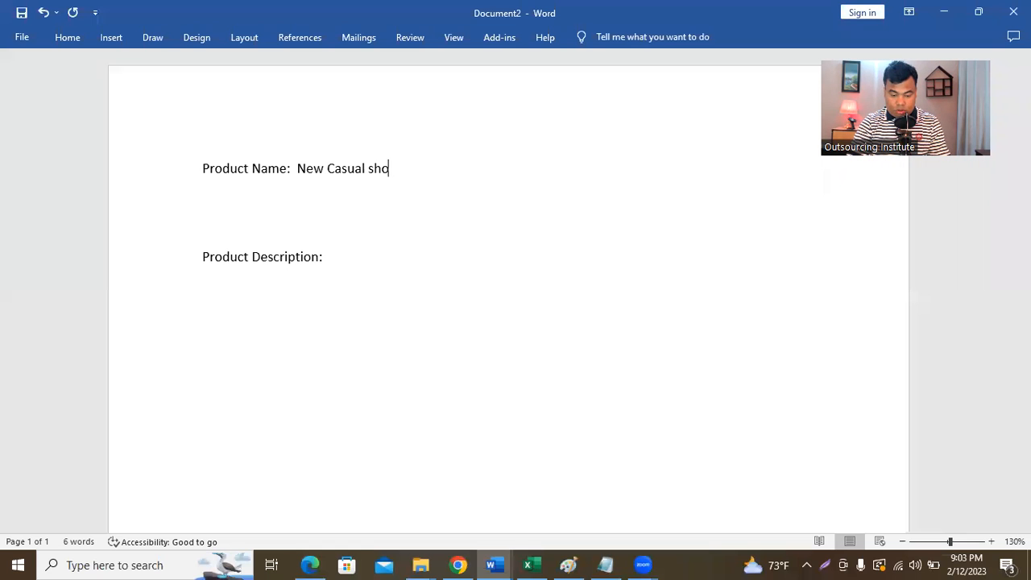
# Switch to Chrome and search Google Images for "casual shoe" in a new tab.
pyautogui.click(457, 564)
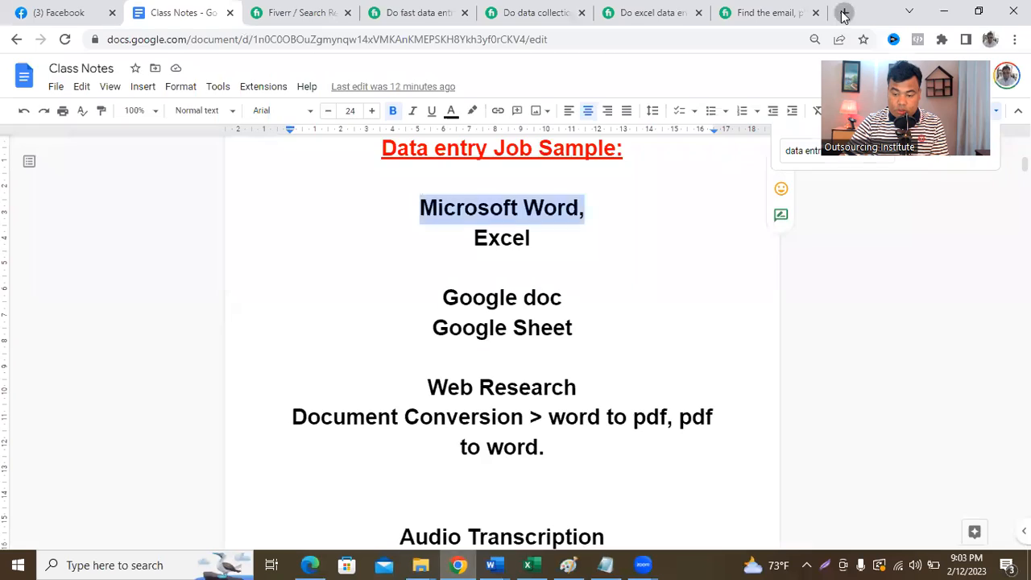
pyautogui.click(844, 13)
pyautogui.write('ima')
pyautogui.press('Return')
pyautogui.write('casual shoe')
pyautogui.press('Return')
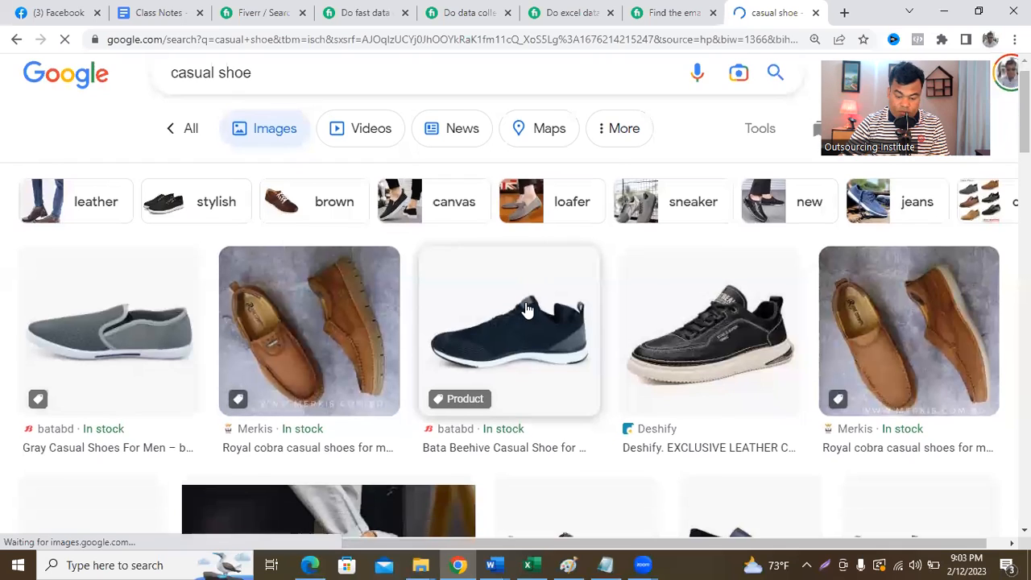
# Open the Deshify black leather casual shoe image and save it in the Downloads folder as 0015173_exclusive-leather-casual-shoes.
pyautogui.scroll(-3, 660, 249)
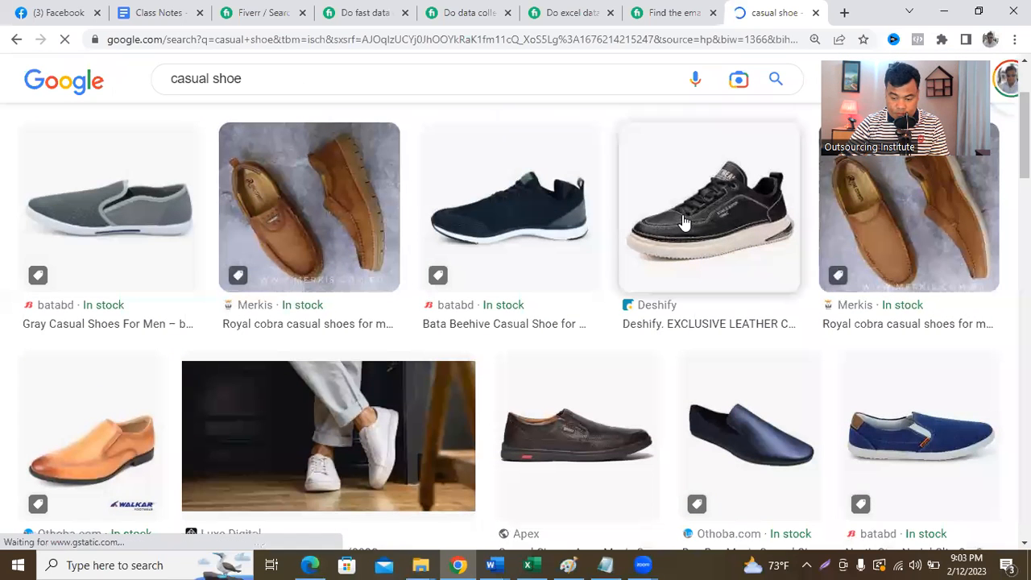
pyautogui.click(681, 226)
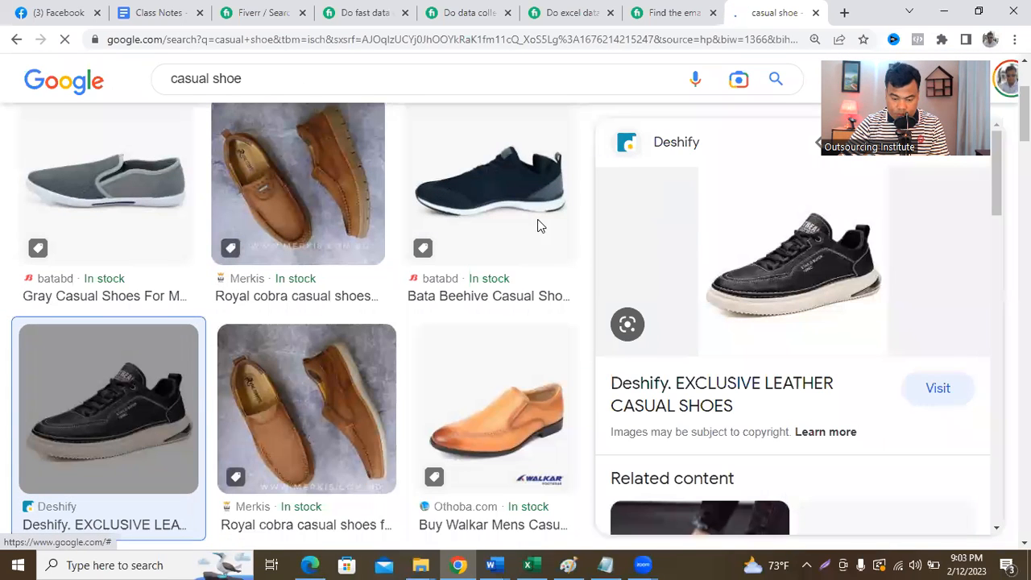
pyautogui.scroll(-3, 418, 319)
pyautogui.scroll(-3, 453, 315)
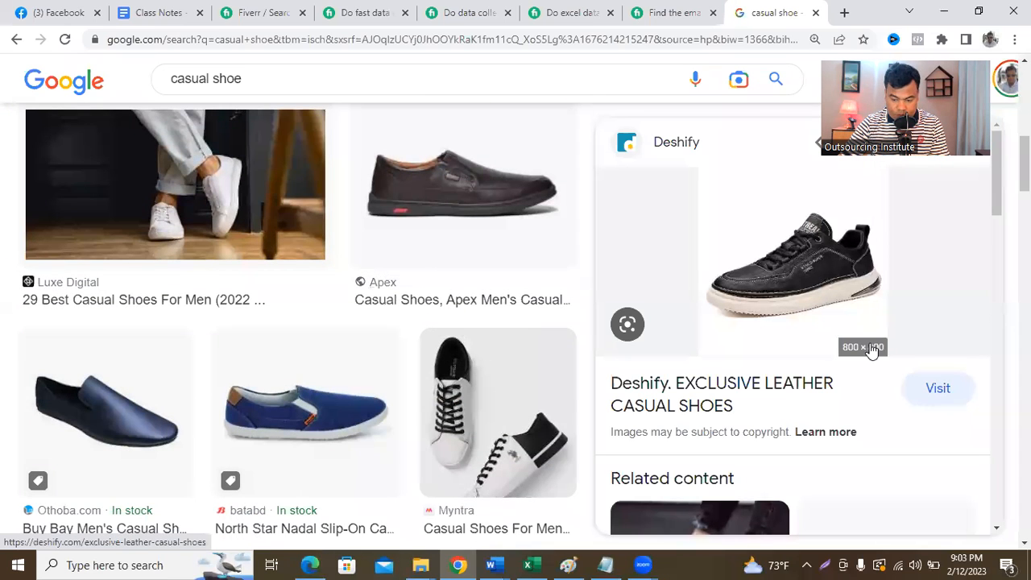
pyautogui.scroll(5, 743, 275)
pyautogui.scroll(3, 743, 276)
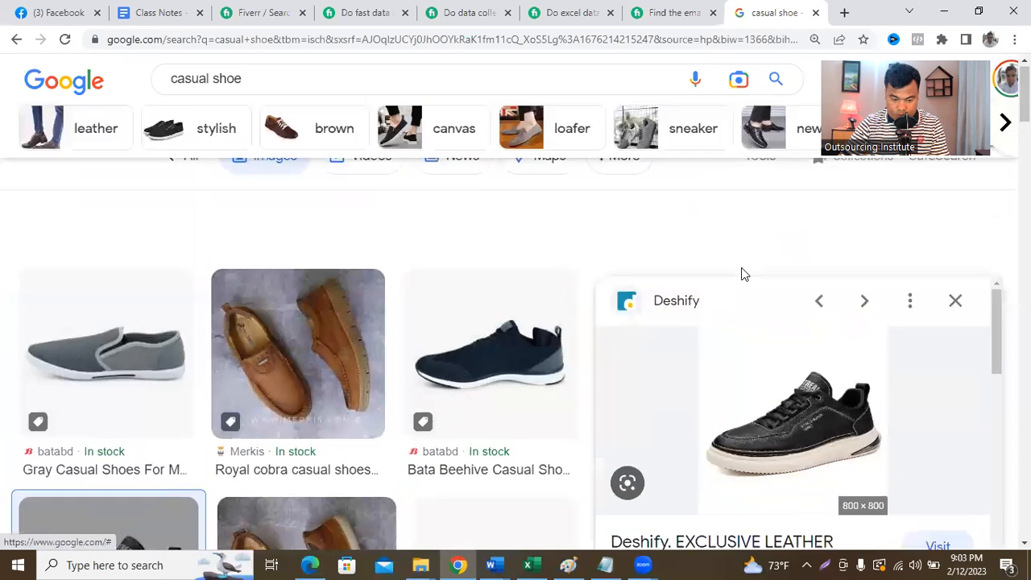
pyautogui.rightClick(765, 414)
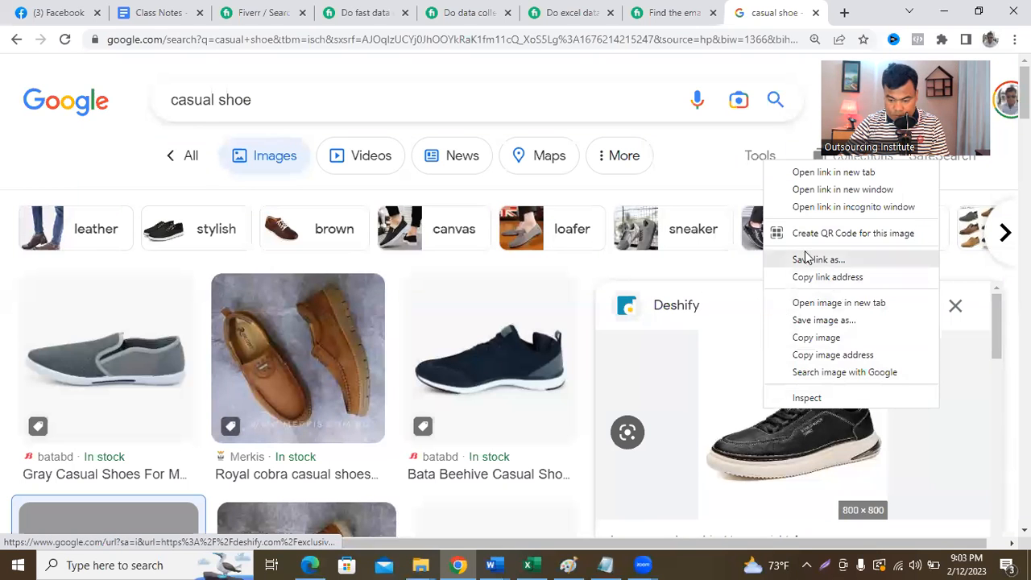
pyautogui.click(819, 322)
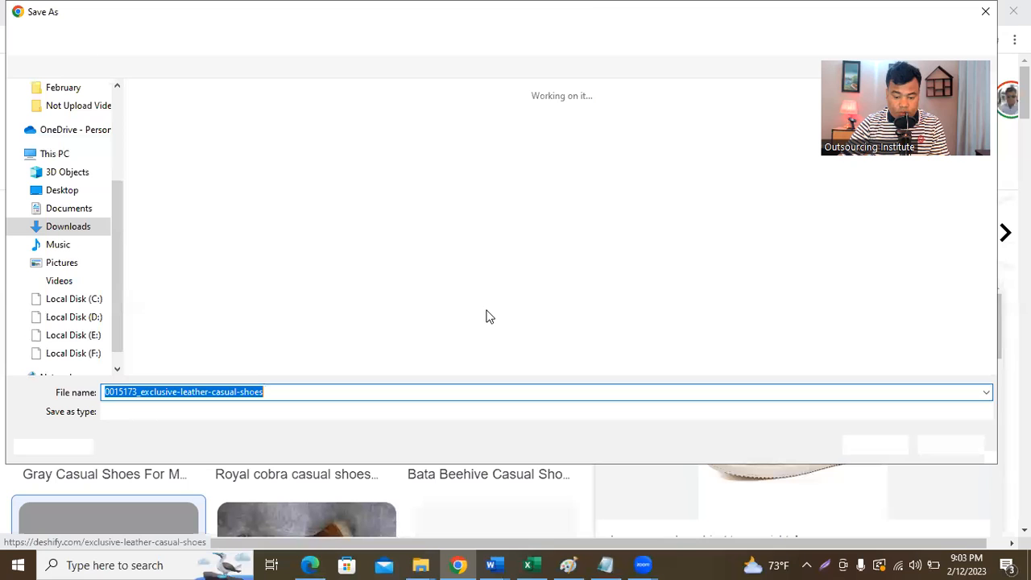
pyautogui.click(870, 444)
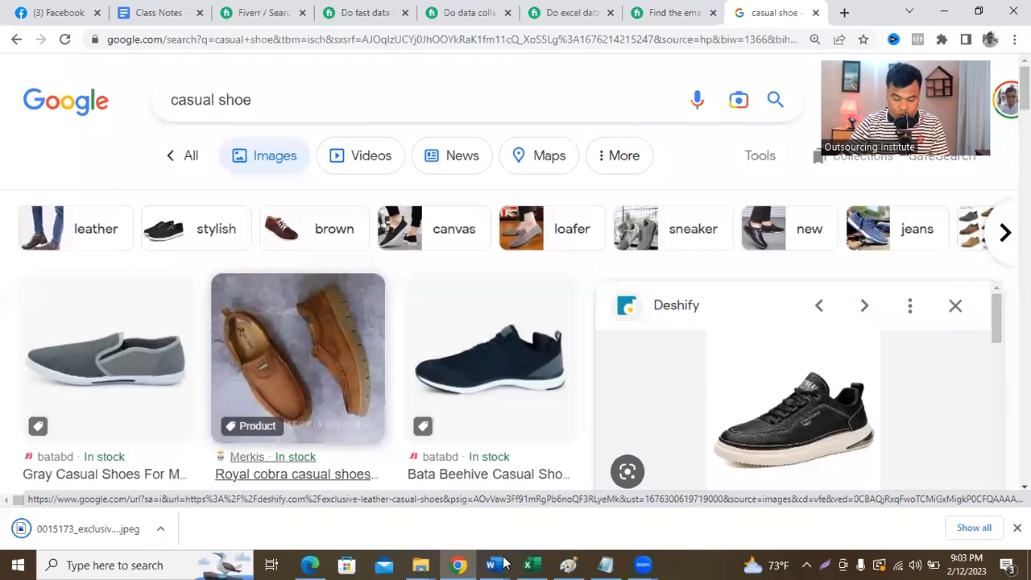
# Return to the Word document and add two more blank lines above "Product Description:".
pyautogui.hotkey('alt', 'Tab')
pyautogui.click(314, 218)
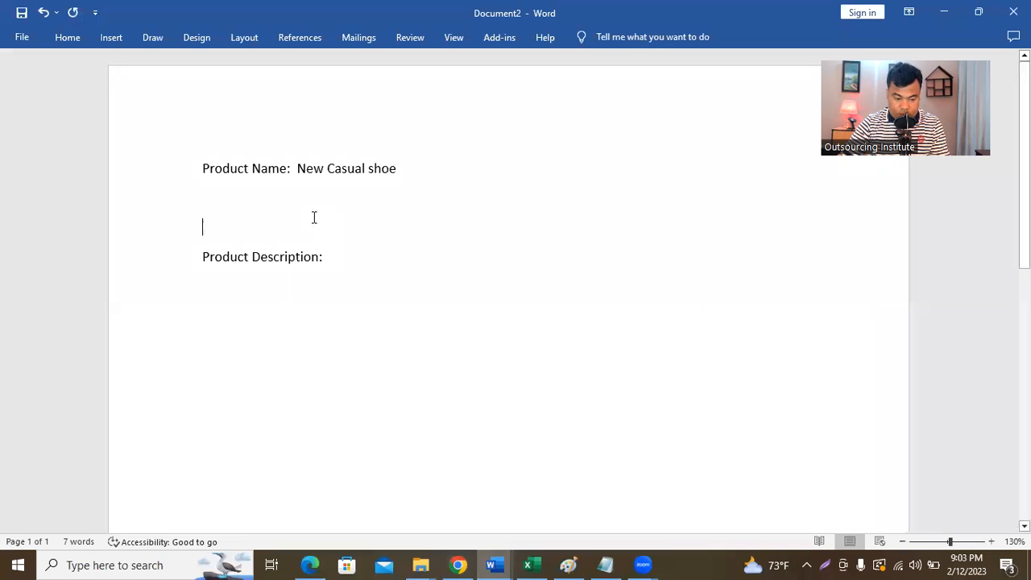
pyautogui.press('Return')
pyautogui.press('Return')
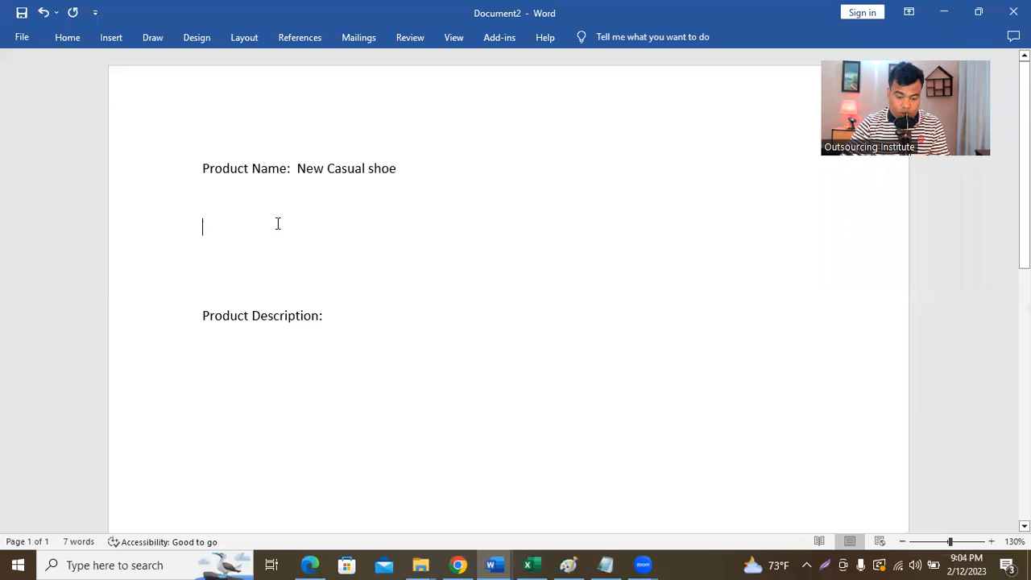
# Insert the picture 0015173_exclusive-leather-casual-shoes from the Downloads folder below the product name.
pyautogui.click(109, 39)
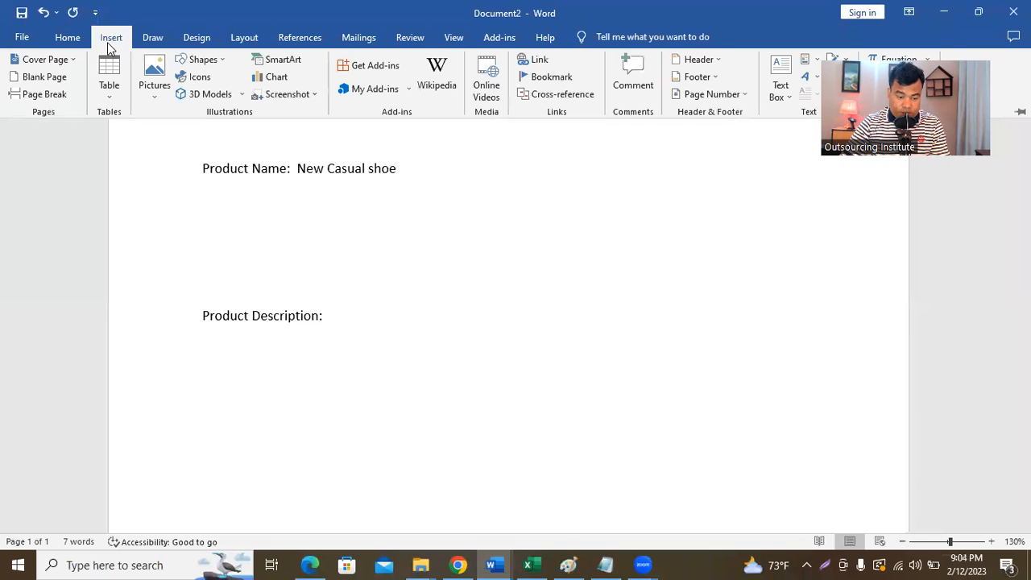
pyautogui.click(153, 95)
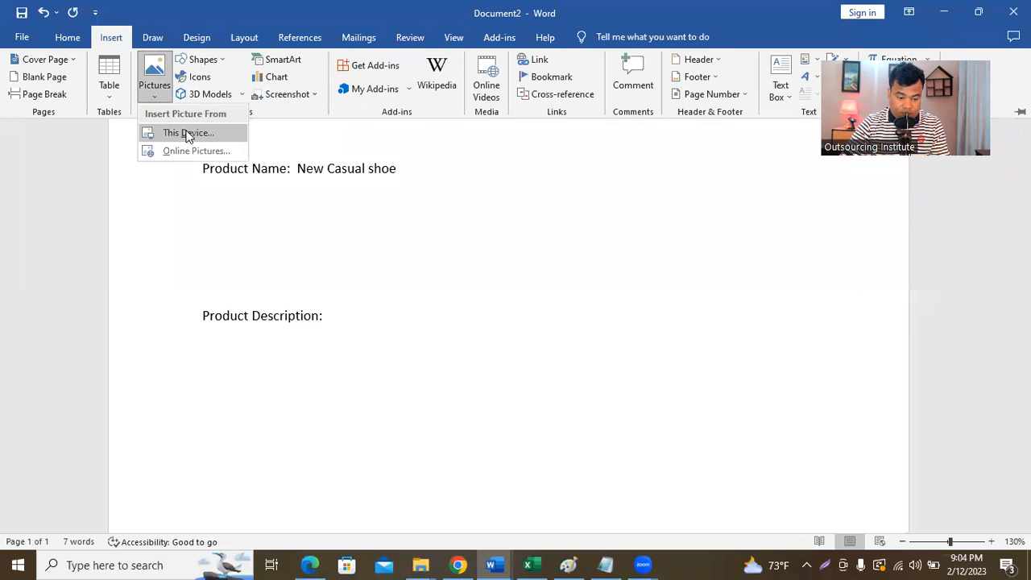
pyautogui.click(187, 135)
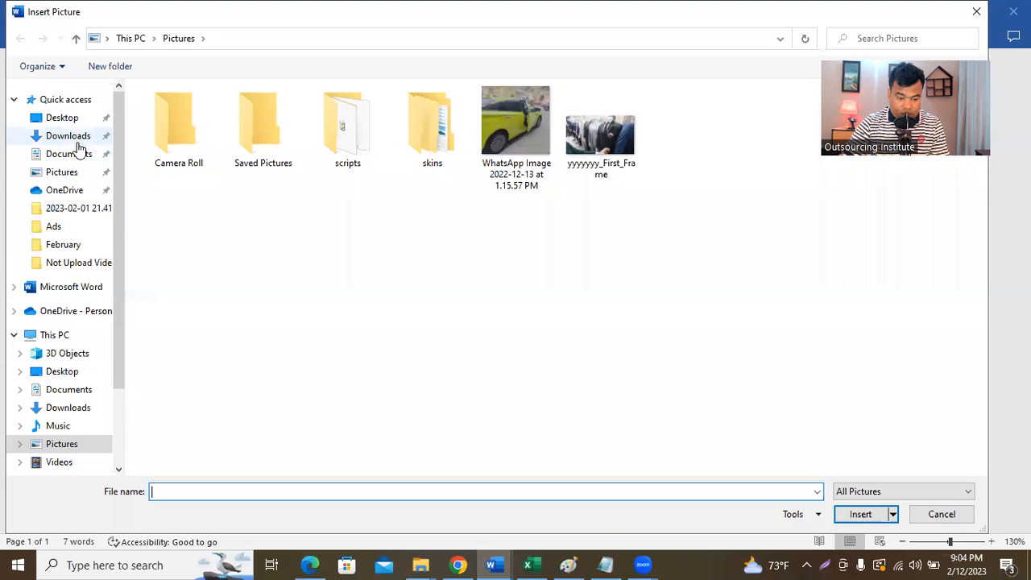
pyautogui.click(72, 135)
pyautogui.click(185, 157)
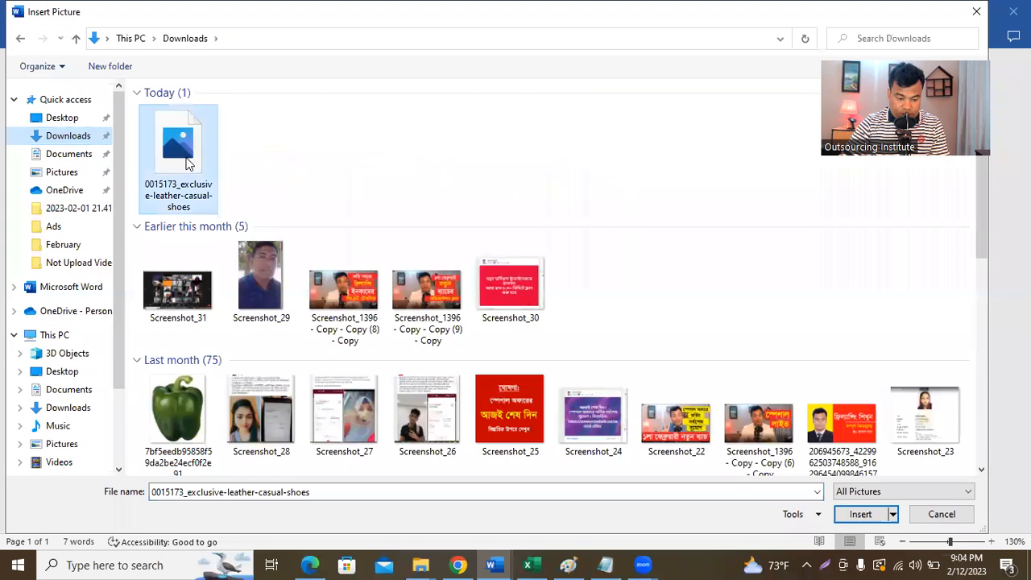
pyautogui.click(855, 517)
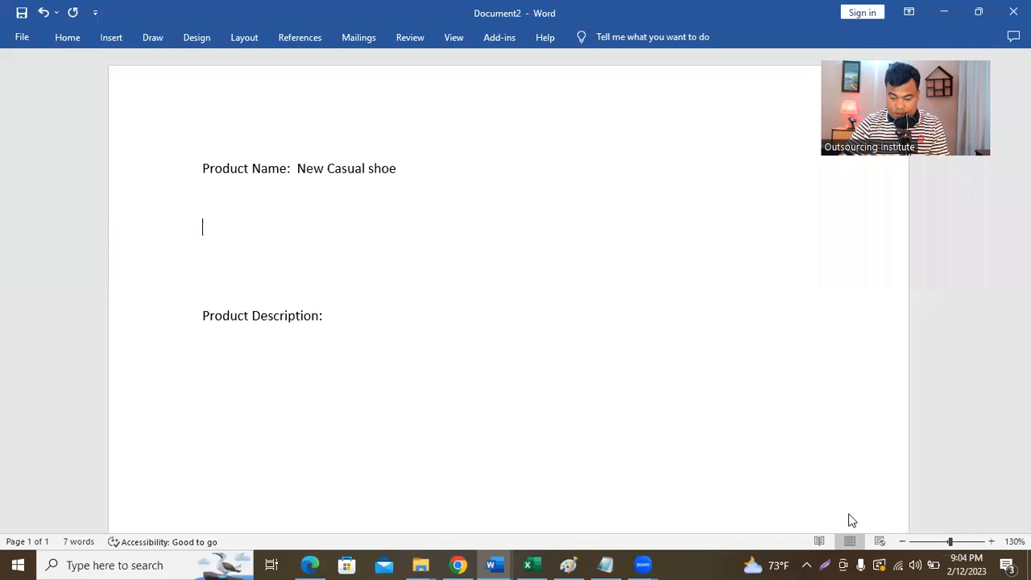
# Resize the inserted shoe picture proportionally to about the width of the product name line.
pyautogui.moveTo(201, 171); pyautogui.dragTo(600, 568)
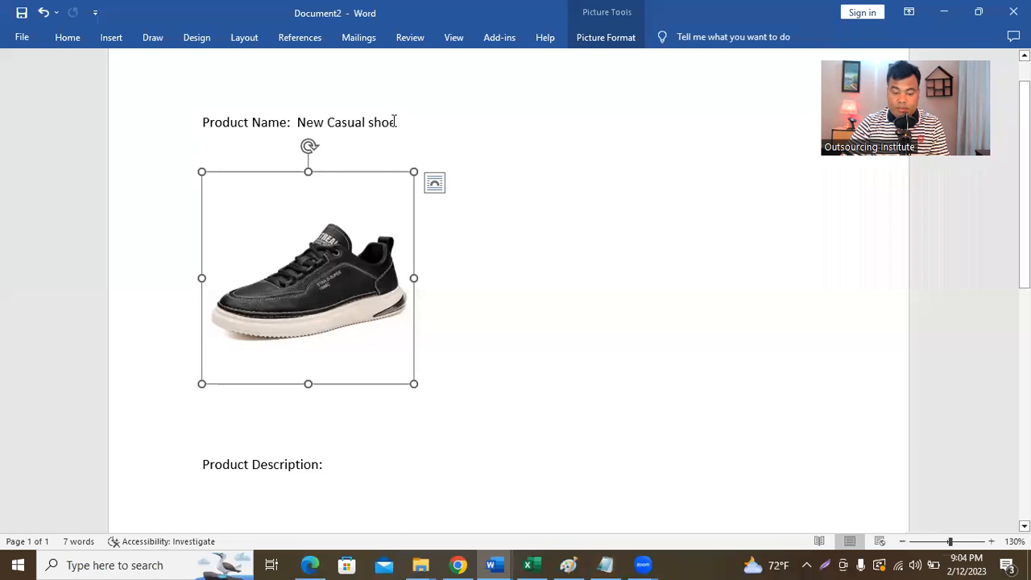
pyautogui.click(419, 126)
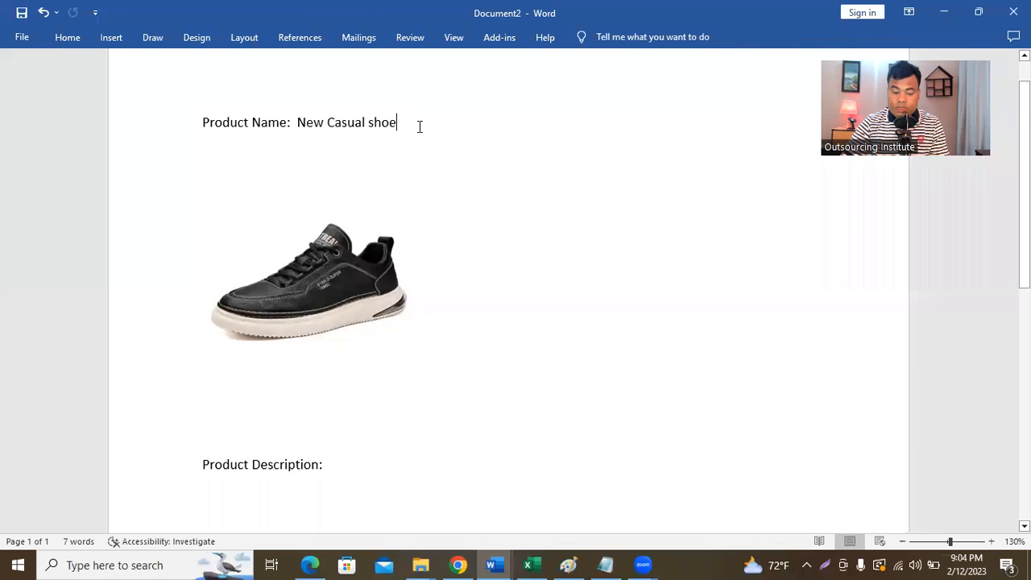
pyautogui.click(334, 290)
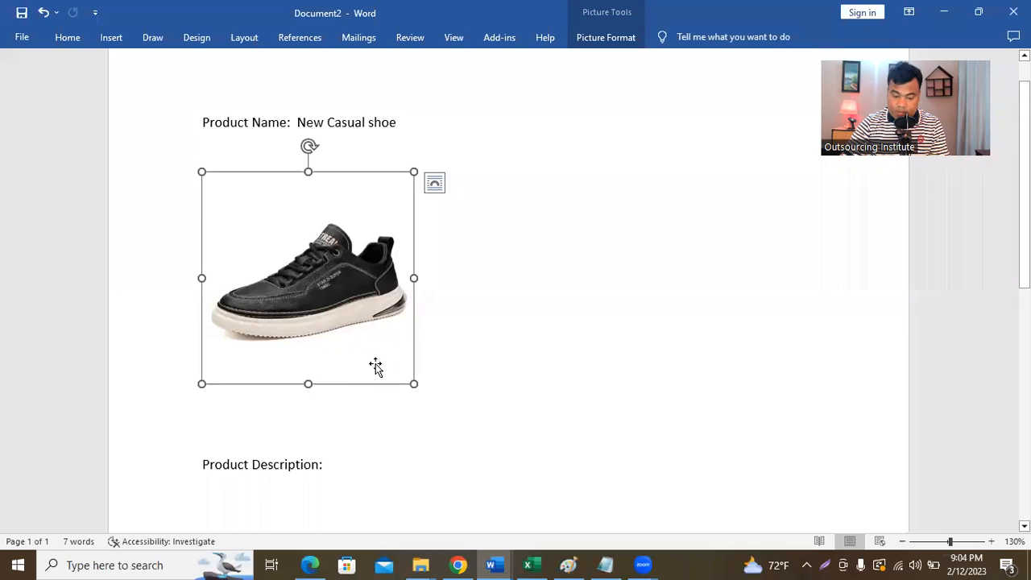
pyautogui.click(477, 279)
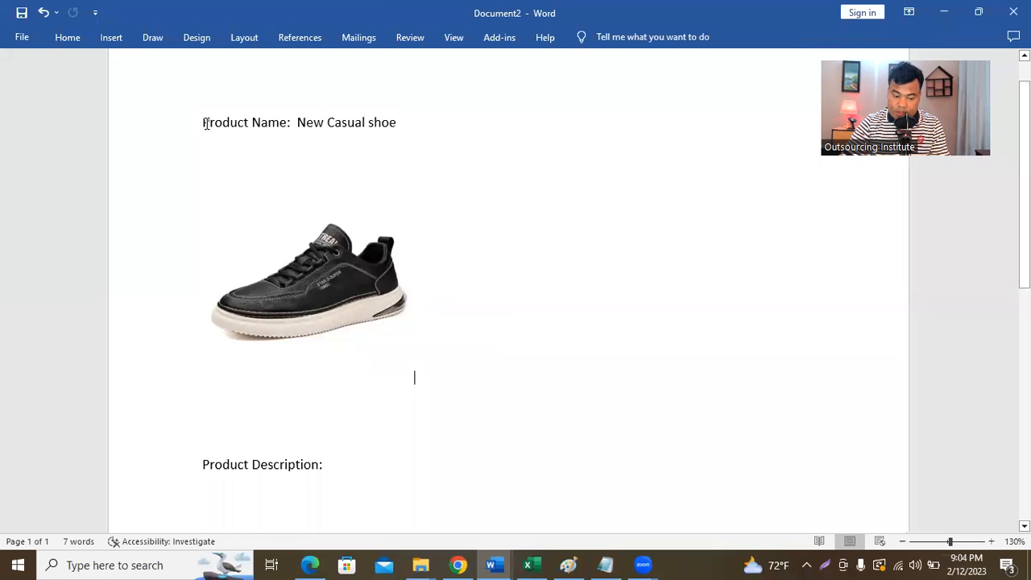
# Make the whole line "Product Name: New Casual shoe" bold.
pyautogui.keyDown('shift'); pyautogui.click(398, 111); pyautogui.keyUp('shift')
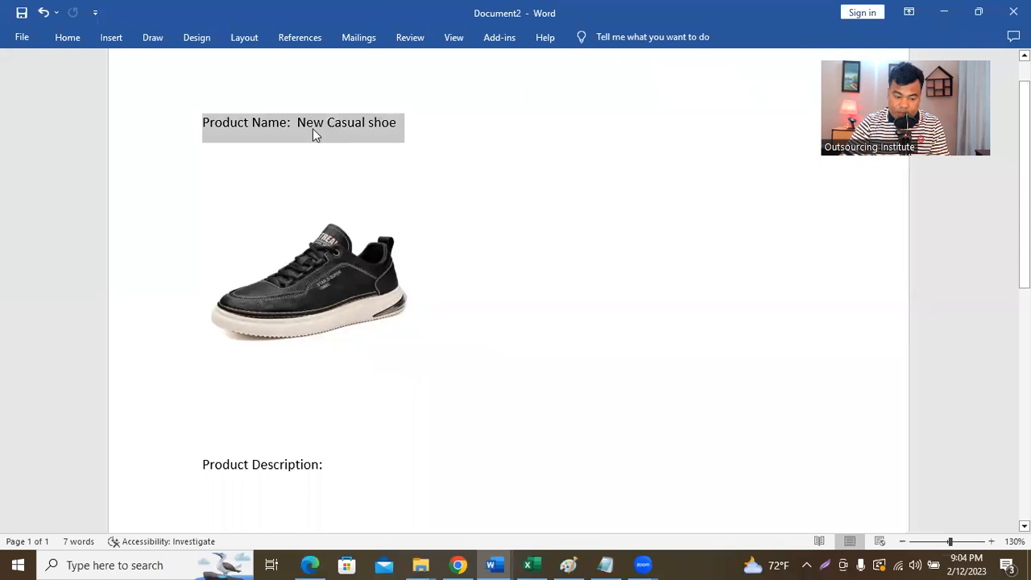
pyautogui.click(61, 38)
pyautogui.click(137, 88)
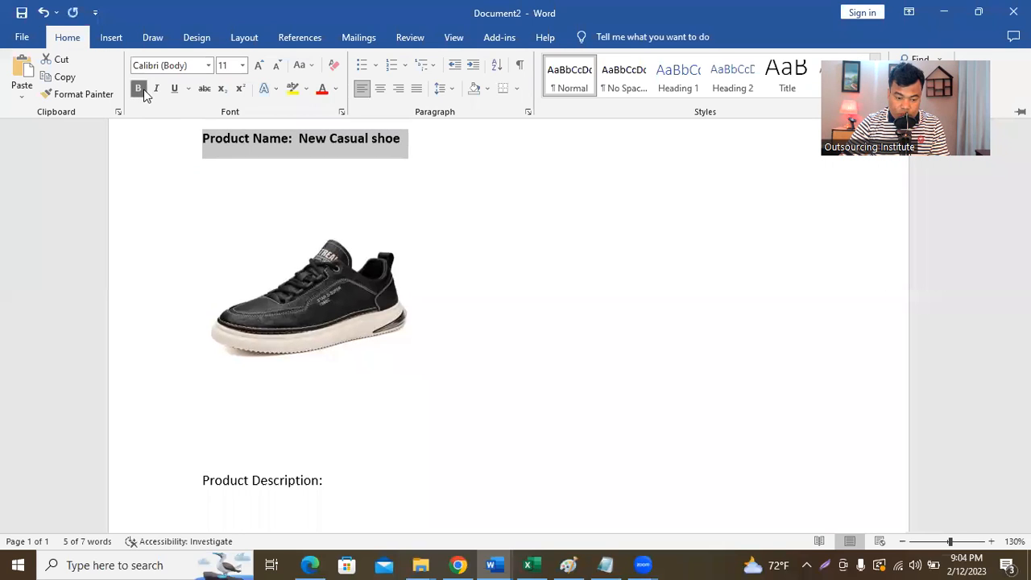
# Italicize only the "Product Name:" label, leaving out the shoe's name.
pyautogui.click(297, 137)
pyautogui.moveTo(289, 138); pyautogui.dragTo(186, 145)
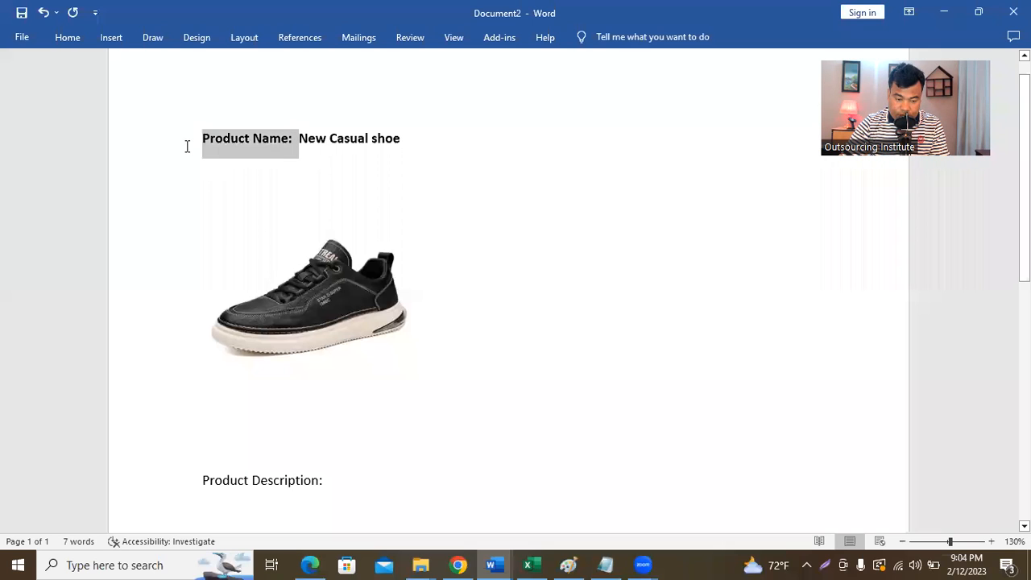
pyautogui.click(111, 37)
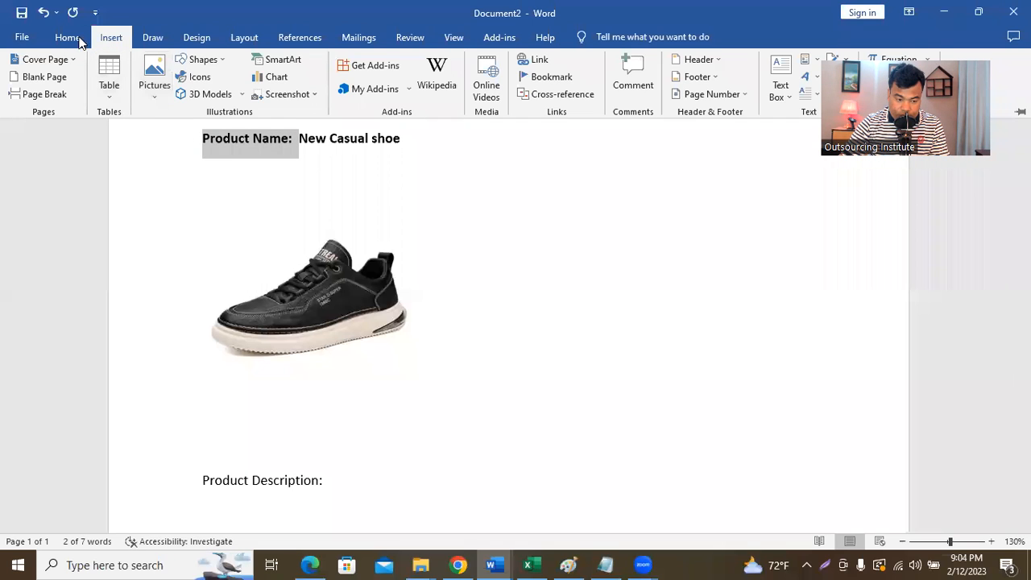
pyautogui.click(68, 37)
pyautogui.click(155, 89)
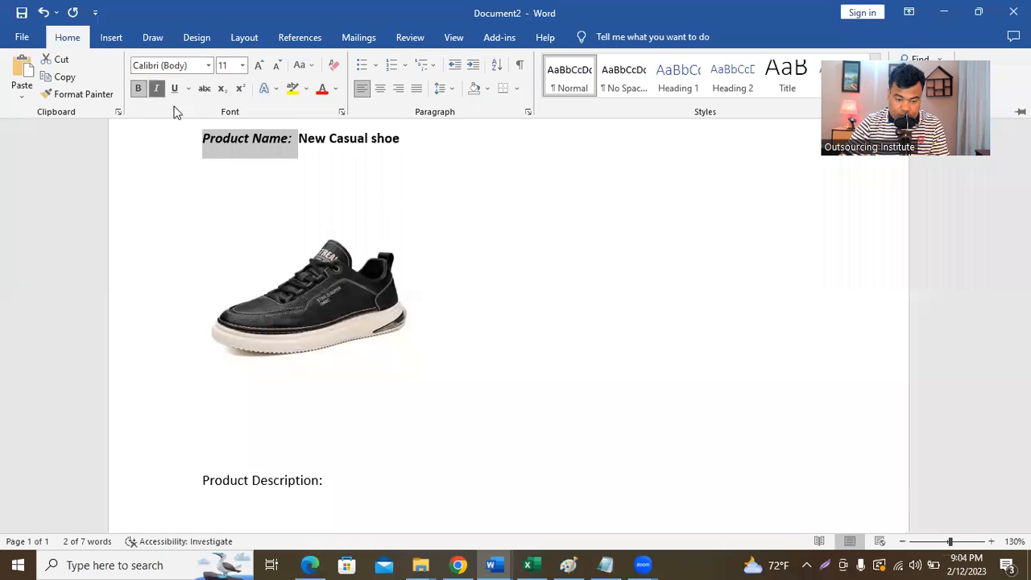
pyautogui.click(349, 143)
pyautogui.click(349, 139)
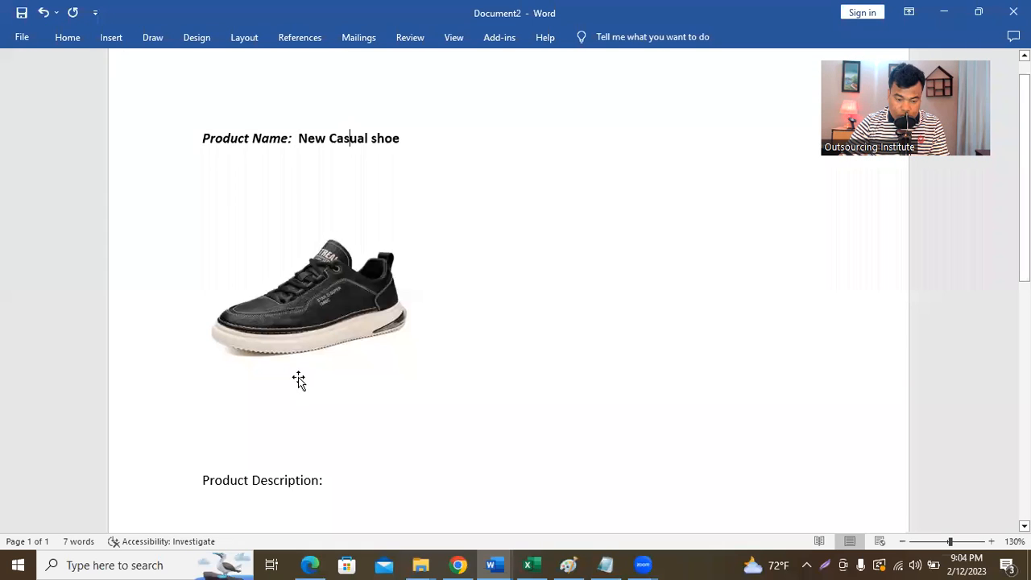
# Underline the "Product Name:" label and clear the selection.
pyautogui.moveTo(295, 139); pyautogui.dragTo(182, 140)
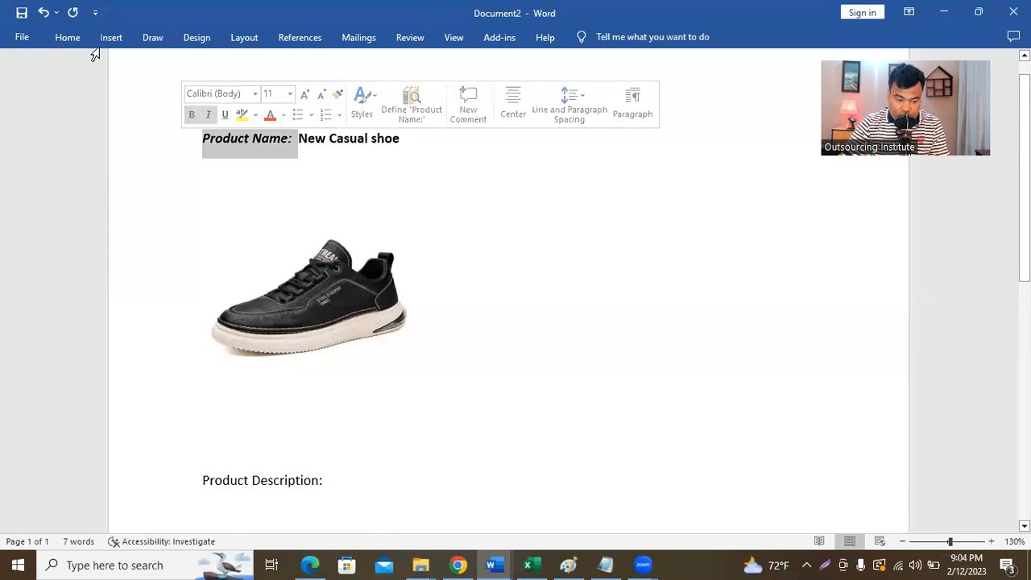
pyautogui.click(58, 37)
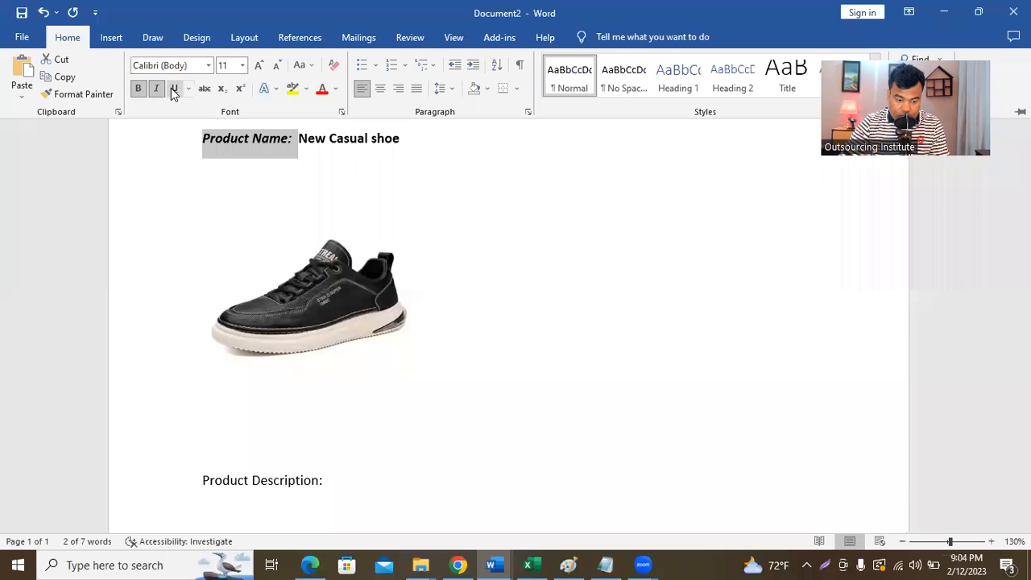
pyautogui.click(406, 142)
pyautogui.click(327, 187)
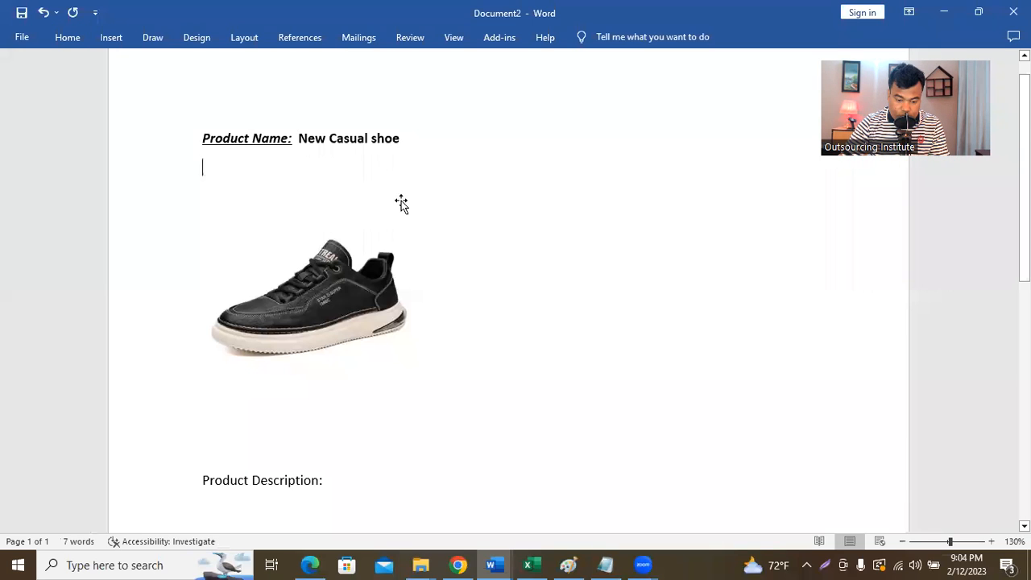
# Enter the placeholder text "sfsfsfasf alsdkfjasdfjas;ldfjks;ldfjks;ldfjkas;ldfjks;ldfkj;ldfjk;asldfj;lkj;l" after "Product Description:".
pyautogui.scroll(-3, 294, 320)
pyautogui.write('sf')
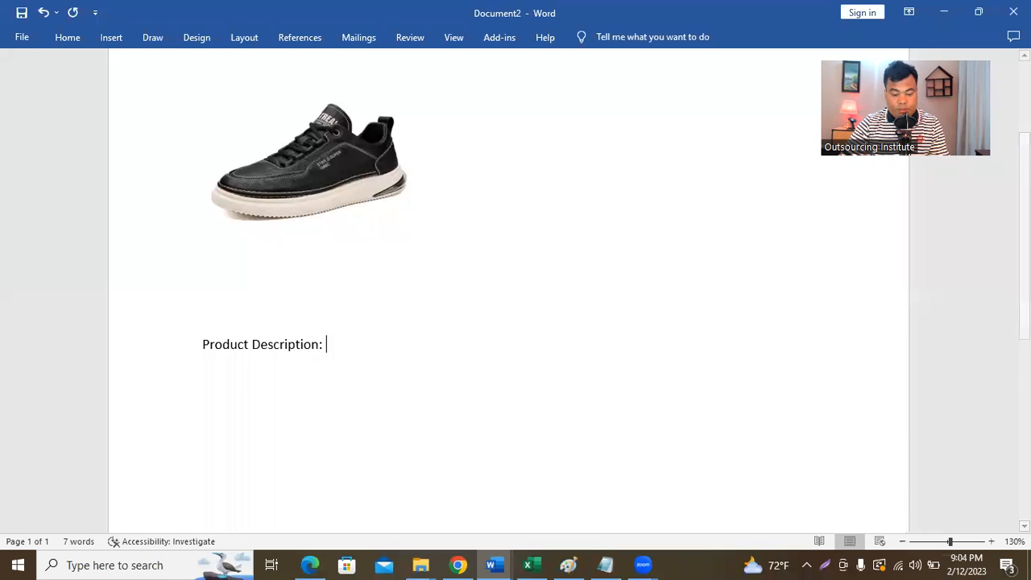
pyautogui.write('sfsfasf alsdkfj')
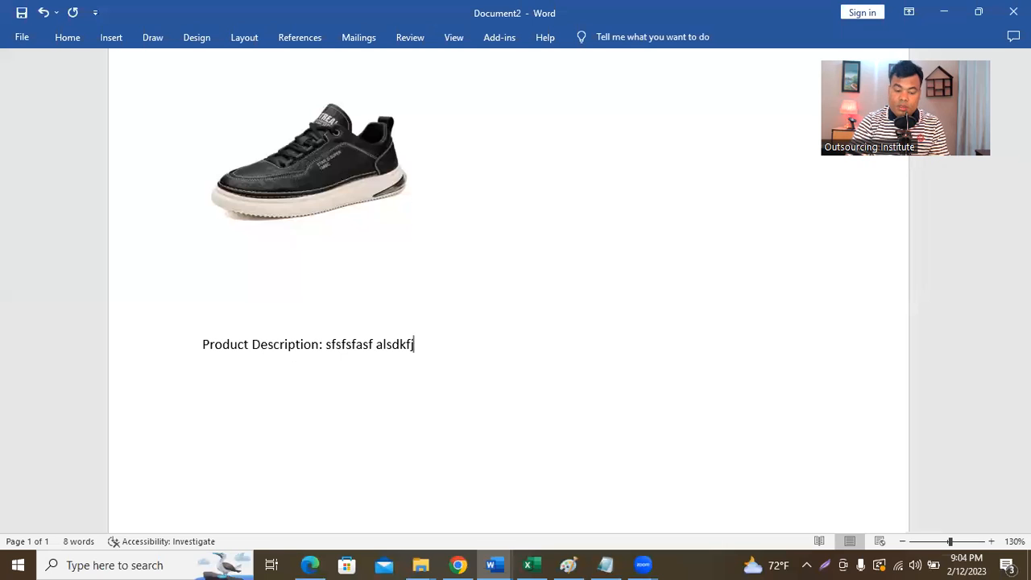
pyautogui.write('asdfjas;ldfjks;ldfjks;ldfjkas;ldfjks;ldfkj;ldfjk;asldfj;lkj;l')
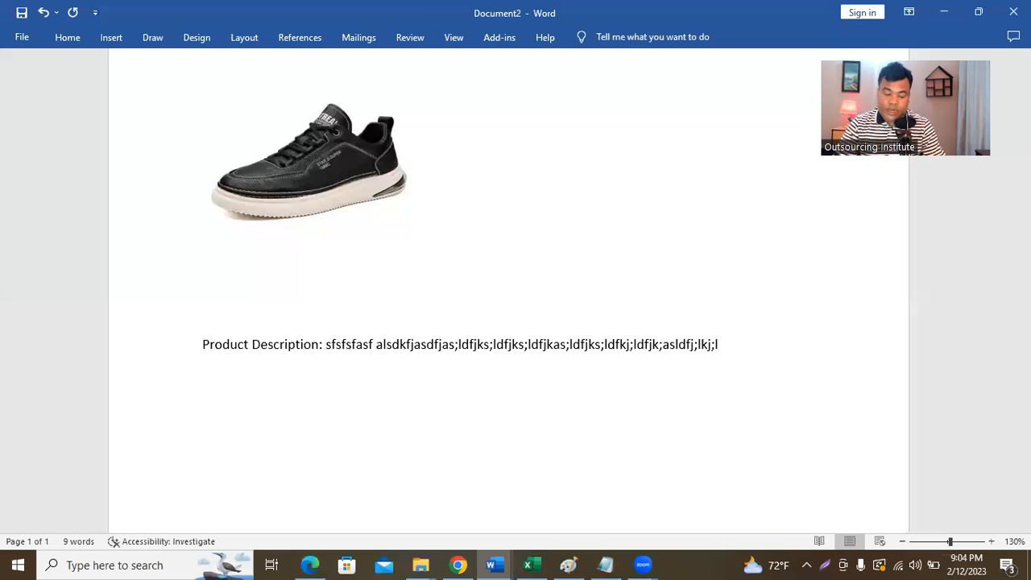
pyautogui.click(319, 183)
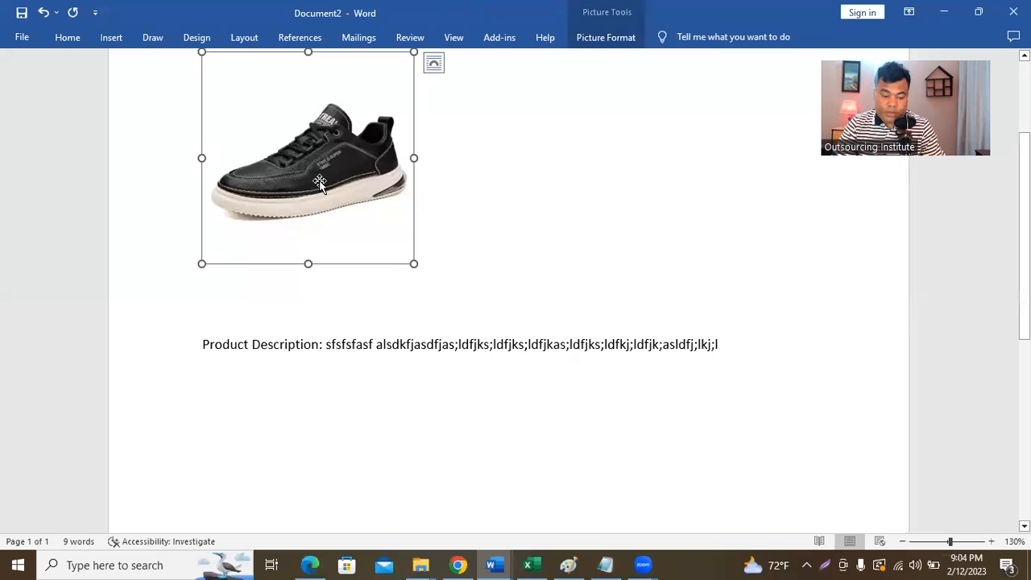
pyautogui.scroll(3, 545, 219)
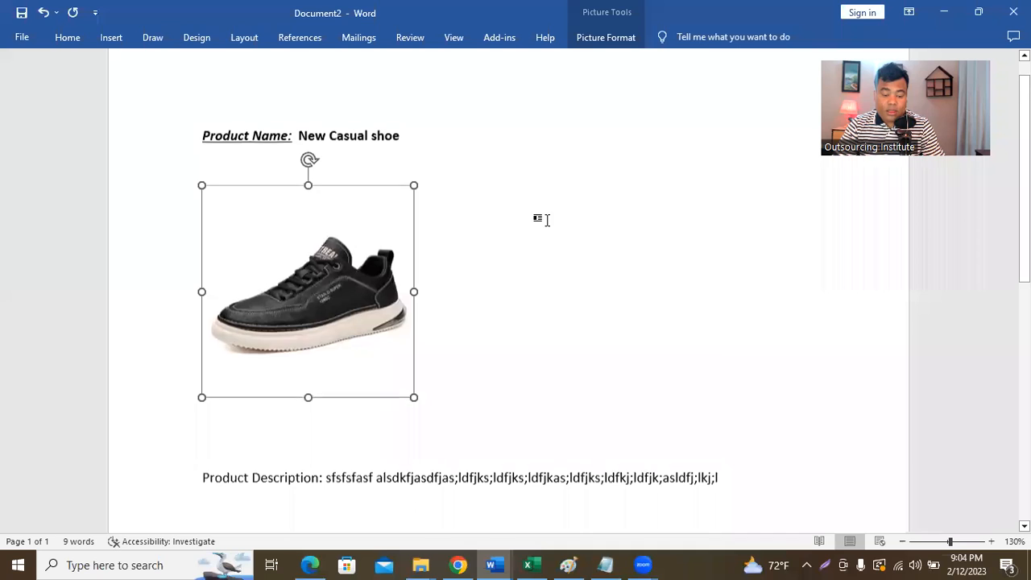
pyautogui.click(403, 149)
pyautogui.click(522, 464)
pyautogui.scroll(-4, 530, 403)
pyautogui.scroll(3, 529, 402)
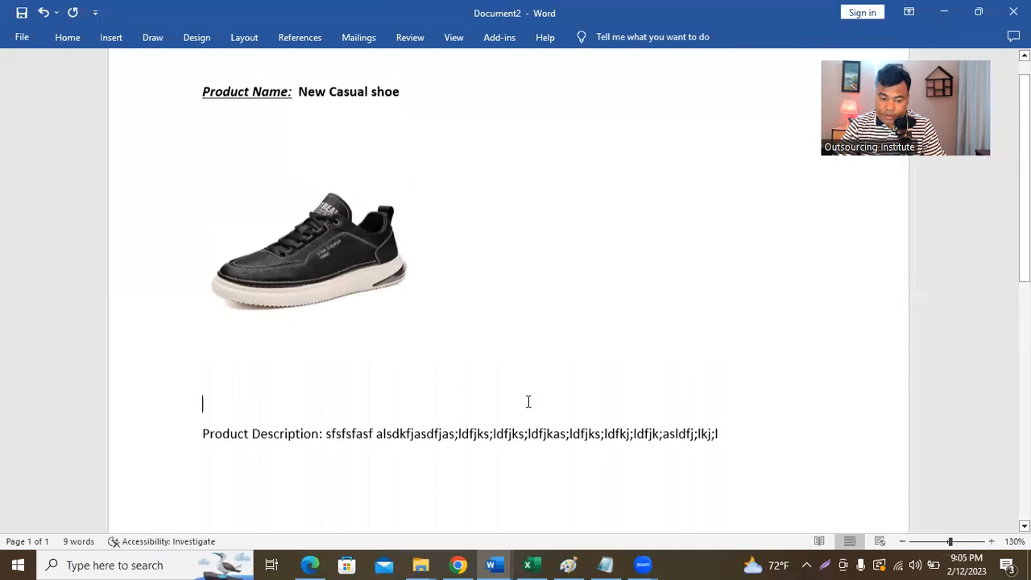
# Look over the commands offered for inserting, drawing, design, layout, references, mailings, review, view and add-ins.
pyautogui.click(112, 36)
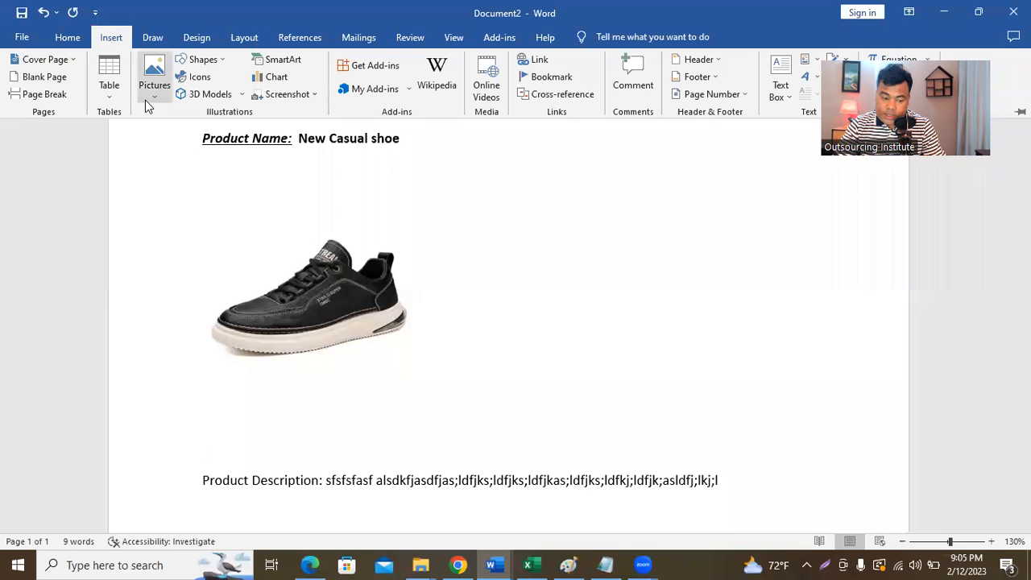
pyautogui.click(145, 37)
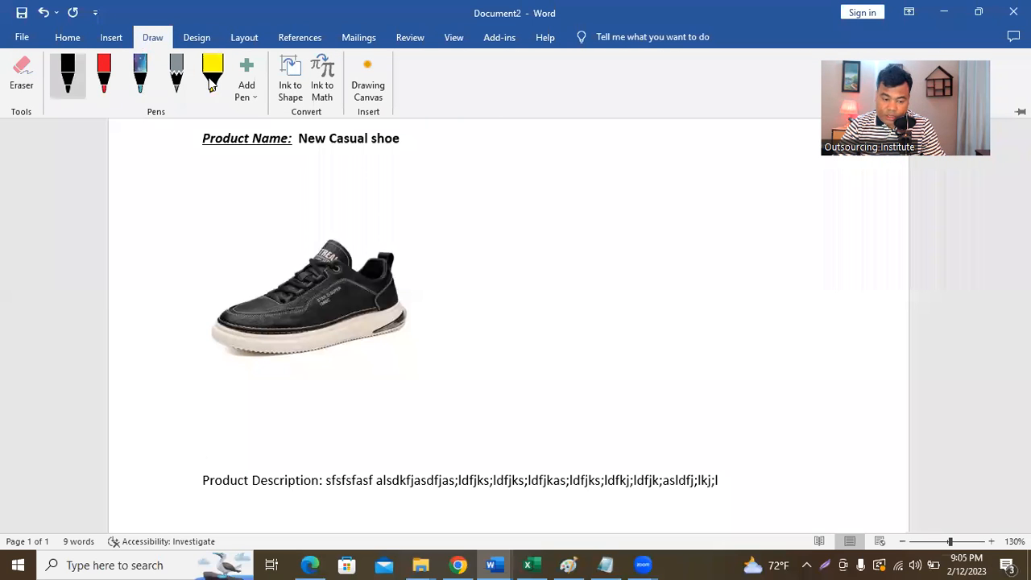
pyautogui.click(197, 39)
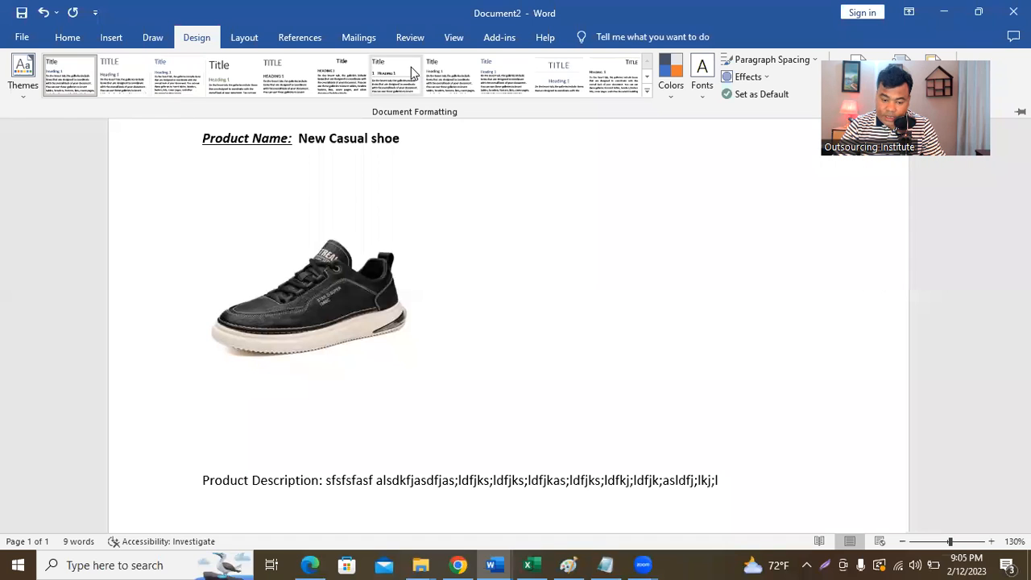
pyautogui.click(233, 42)
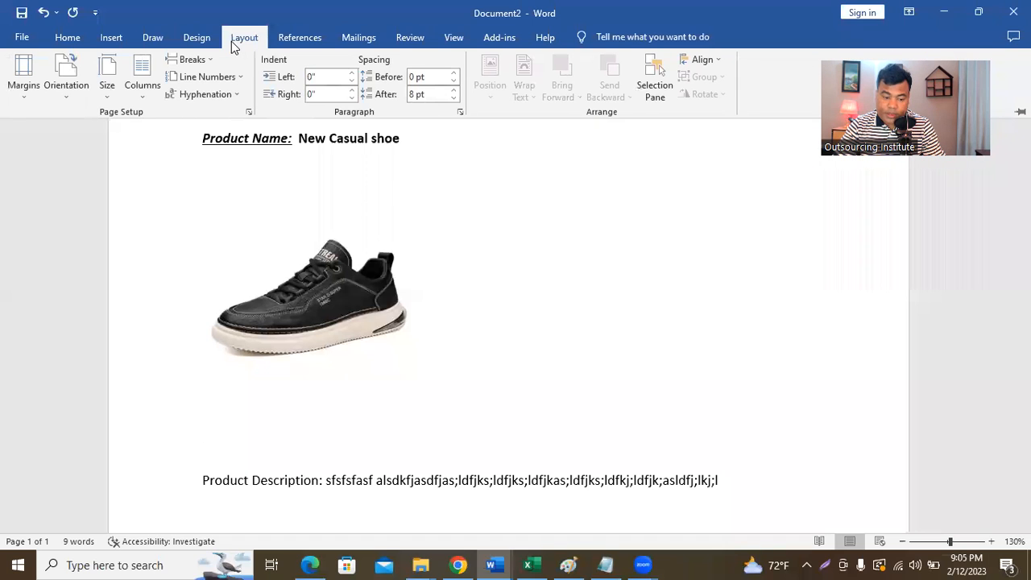
pyautogui.click(294, 39)
pyautogui.click(346, 38)
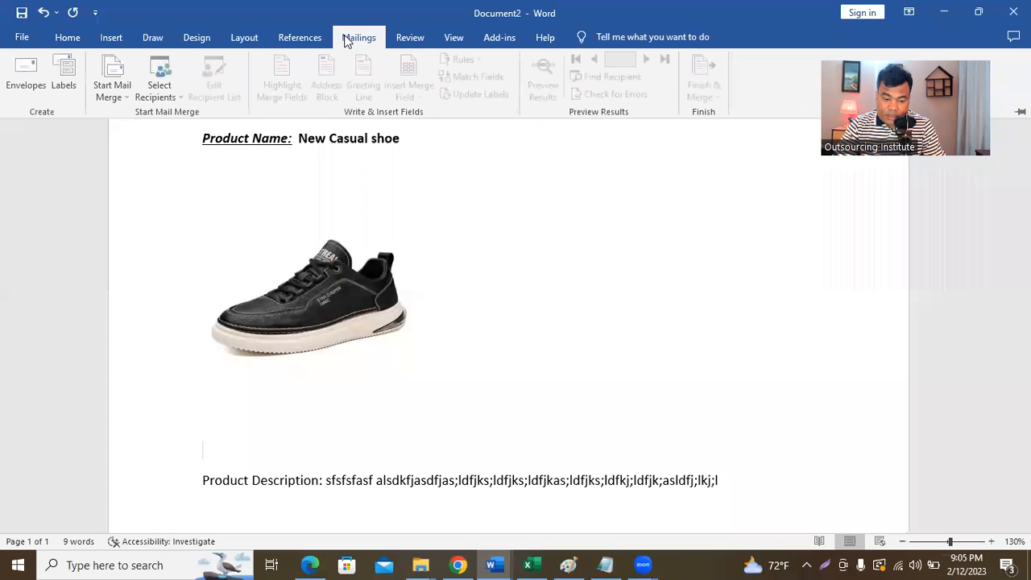
pyautogui.click(410, 40)
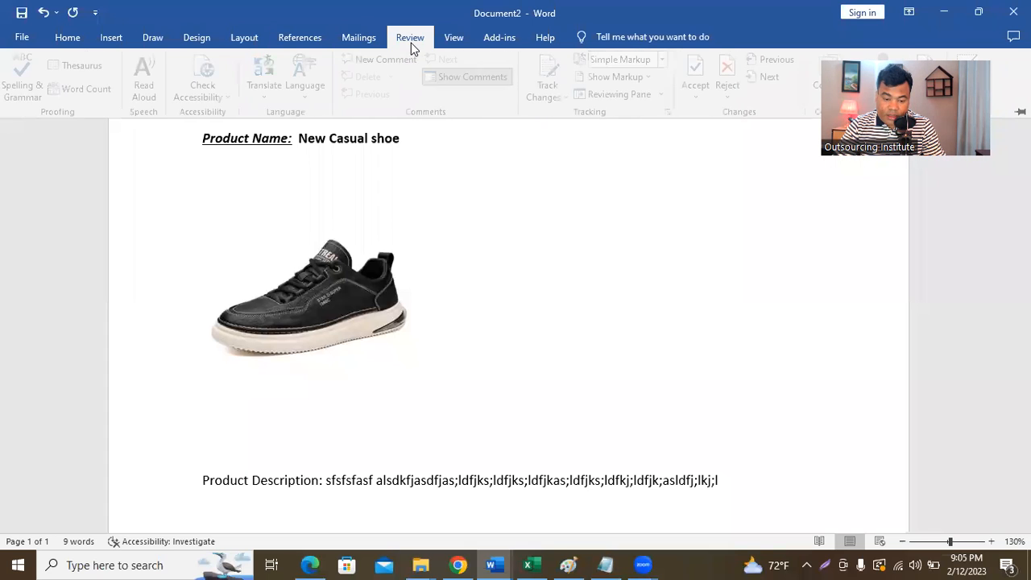
pyautogui.click(456, 40)
pyautogui.click(500, 40)
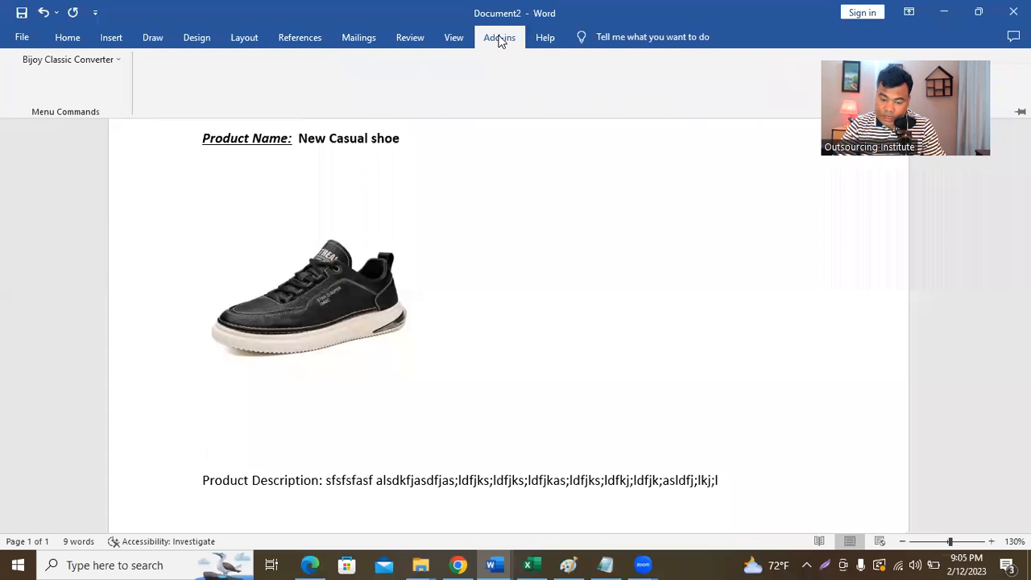
pyautogui.click(361, 42)
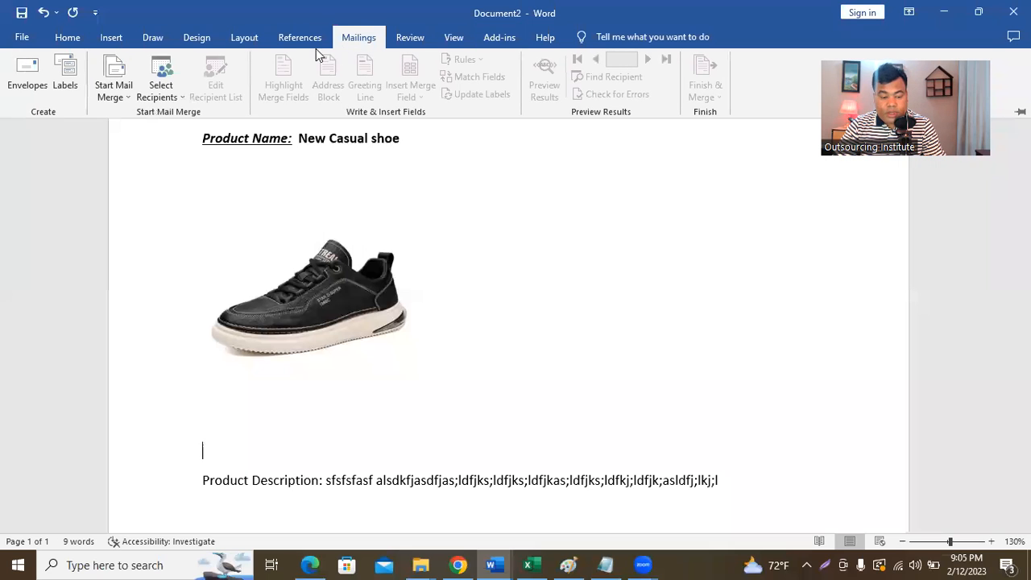
pyautogui.click(291, 41)
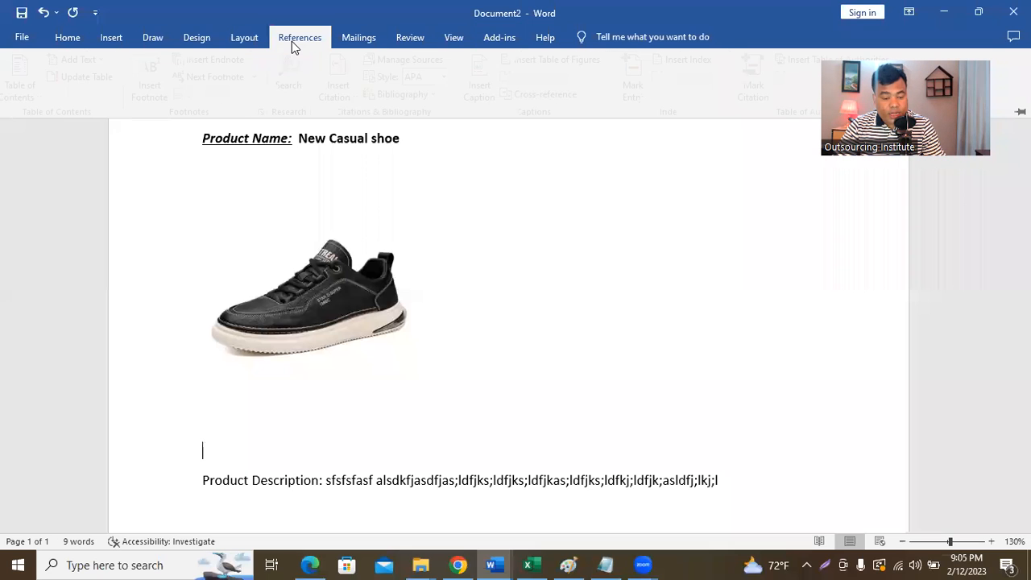
pyautogui.click(251, 39)
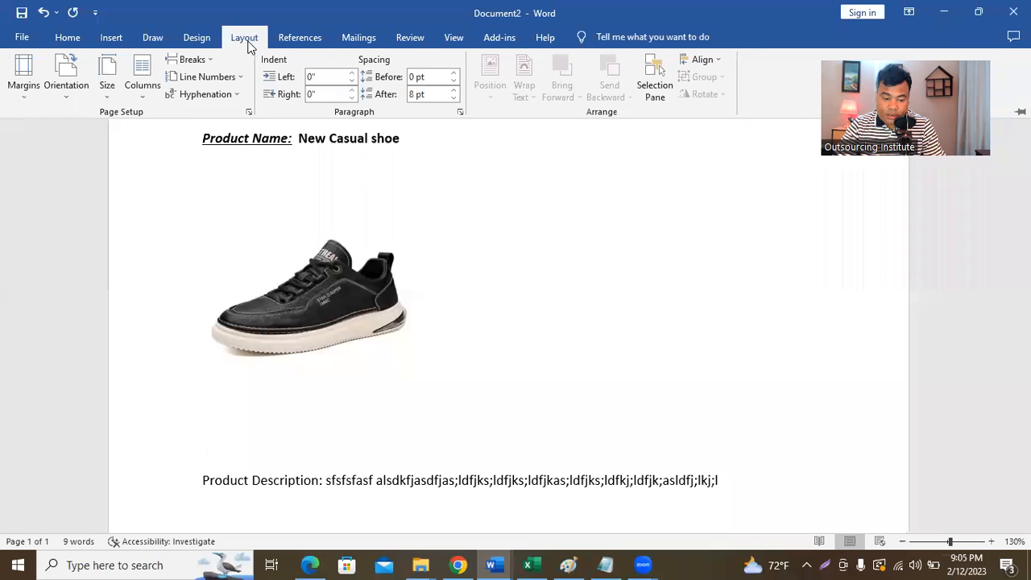
pyautogui.click(199, 40)
pyautogui.click(148, 42)
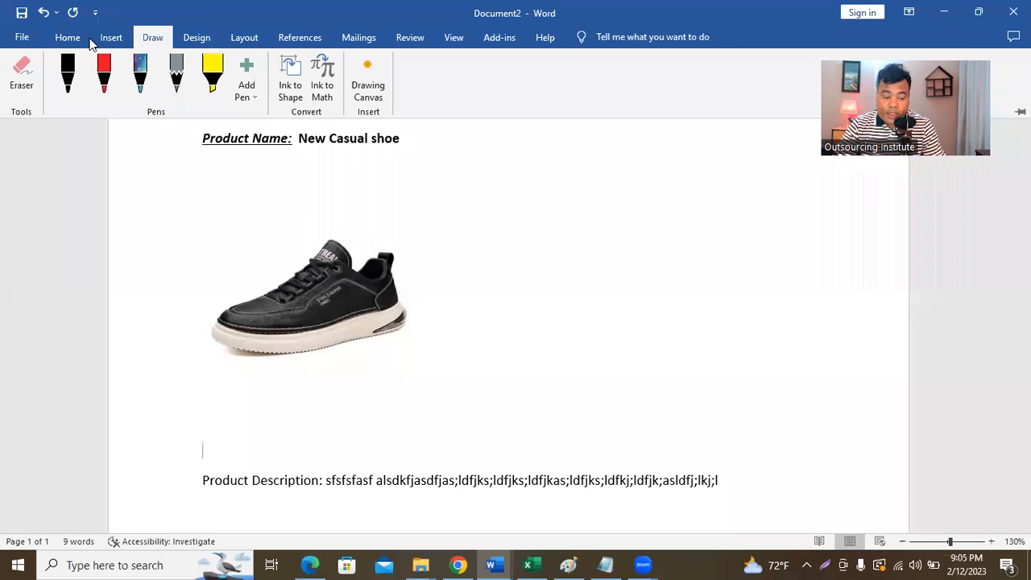
# Review the available shapes and the commands for inserting, drawing, design, layout, references and mailings.
pyautogui.click(111, 42)
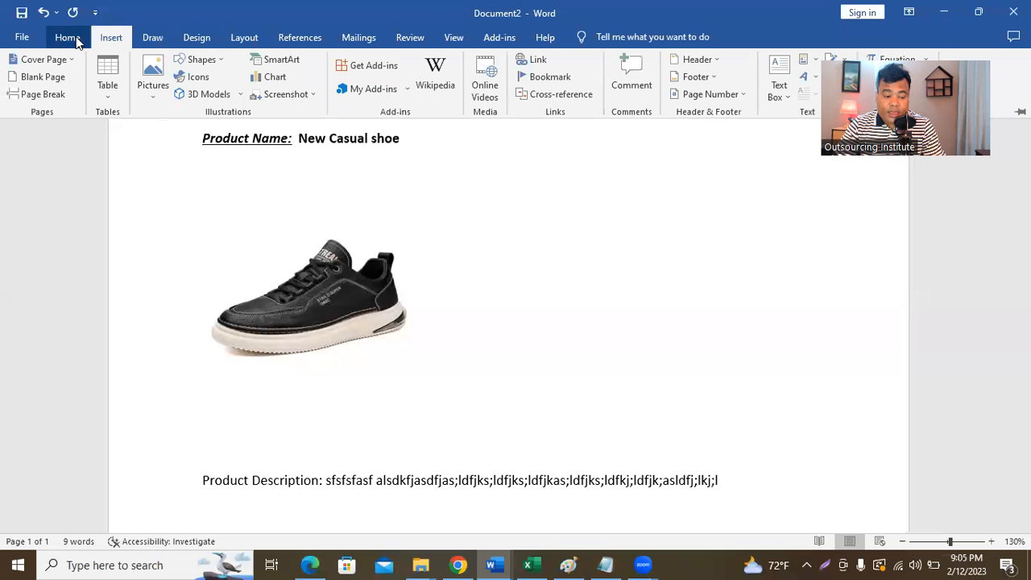
pyautogui.click(65, 39)
pyautogui.click(112, 38)
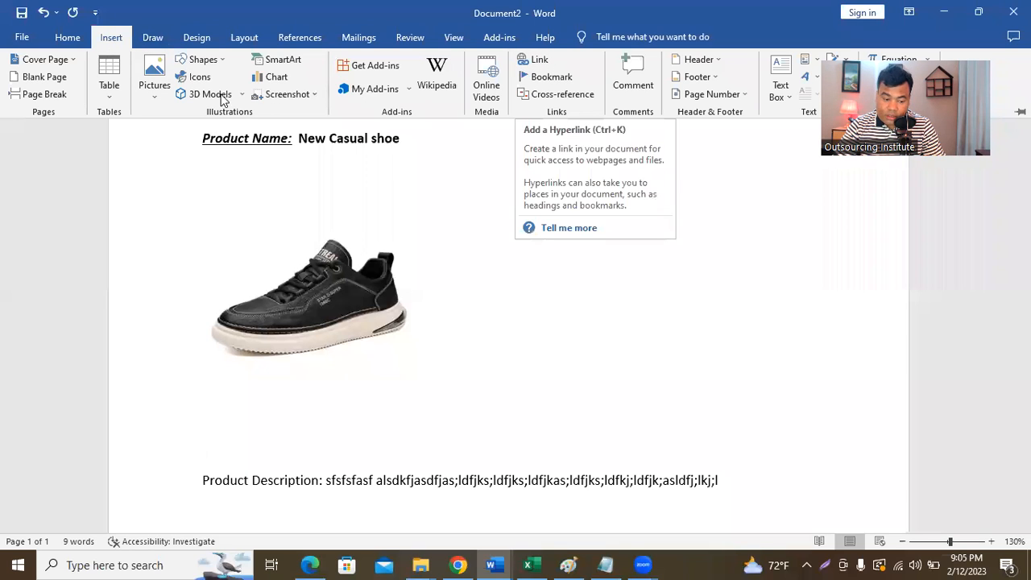
pyautogui.click(203, 60)
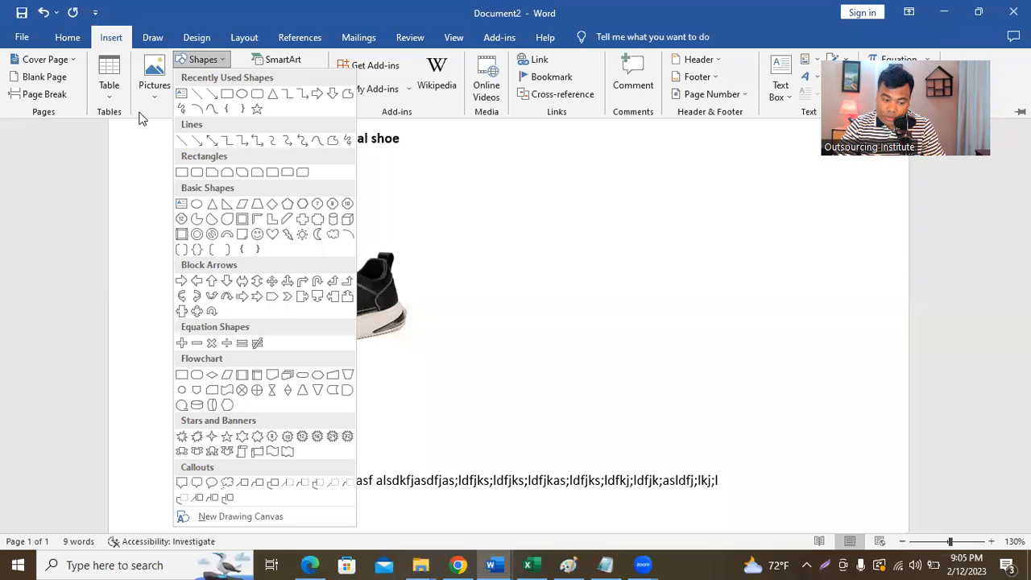
pyautogui.click(171, 13)
pyautogui.click(191, 39)
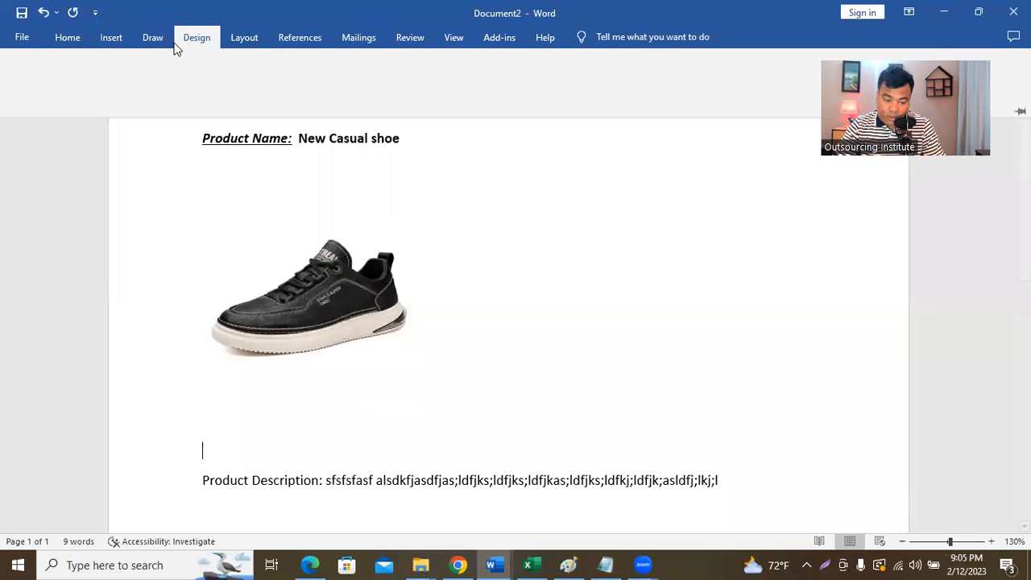
pyautogui.click(155, 40)
pyautogui.click(183, 40)
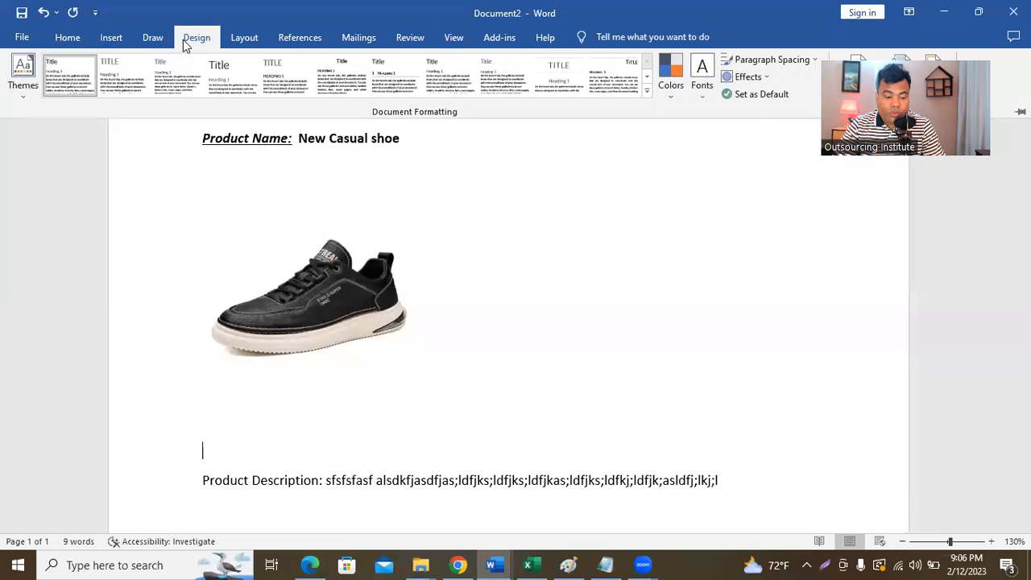
pyautogui.click(239, 37)
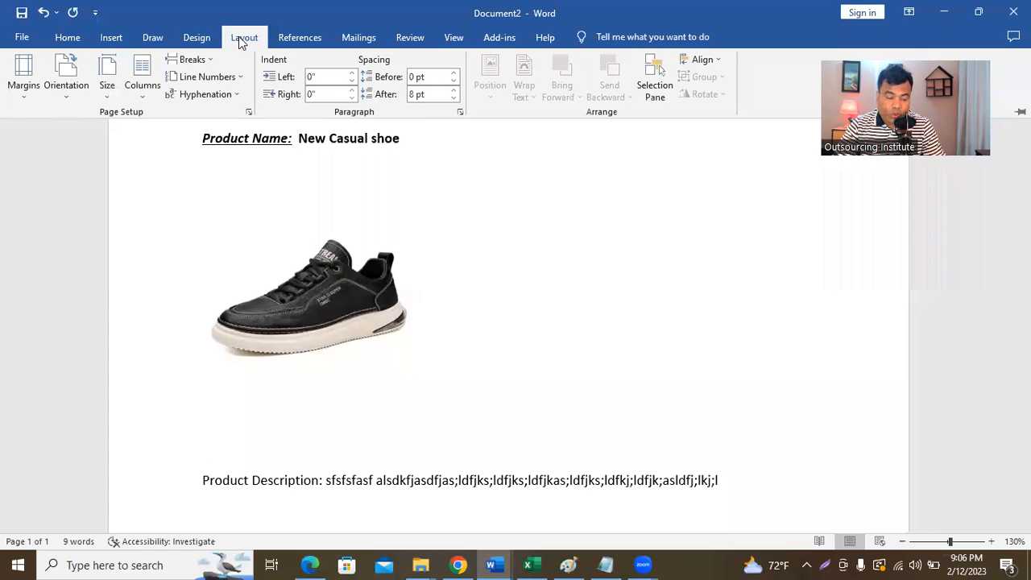
pyautogui.click(284, 40)
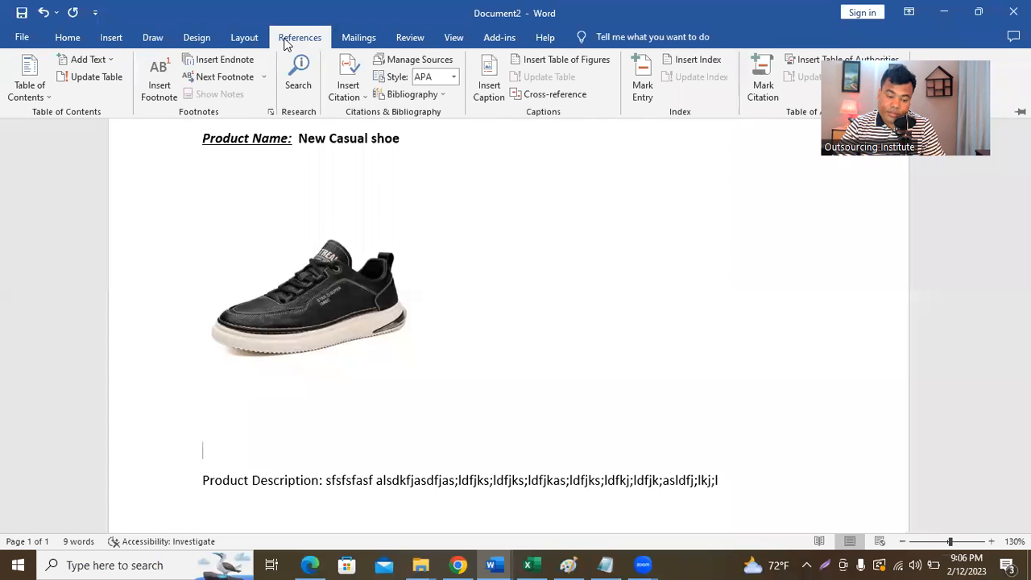
pyautogui.click(357, 38)
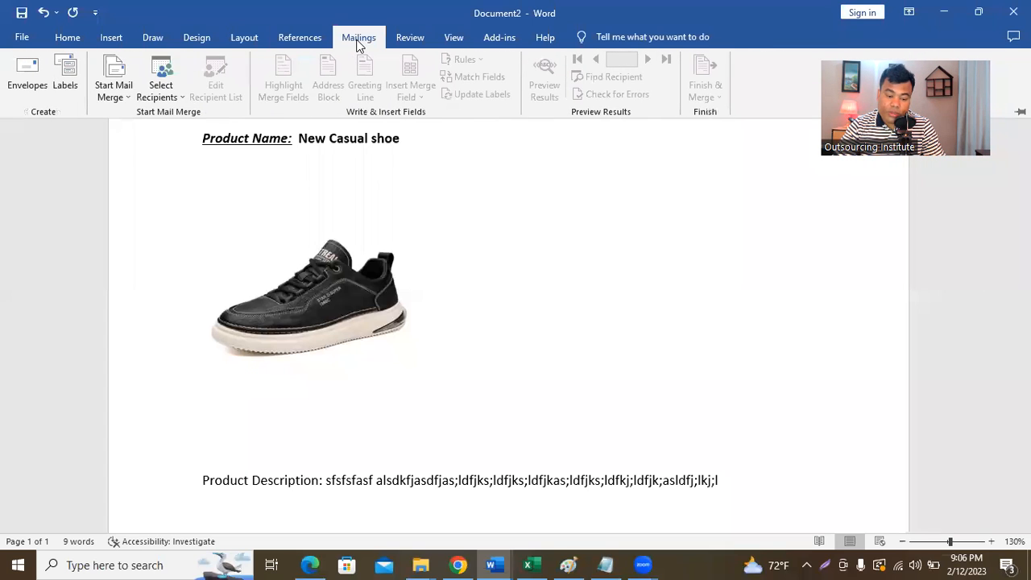
pyautogui.click(252, 37)
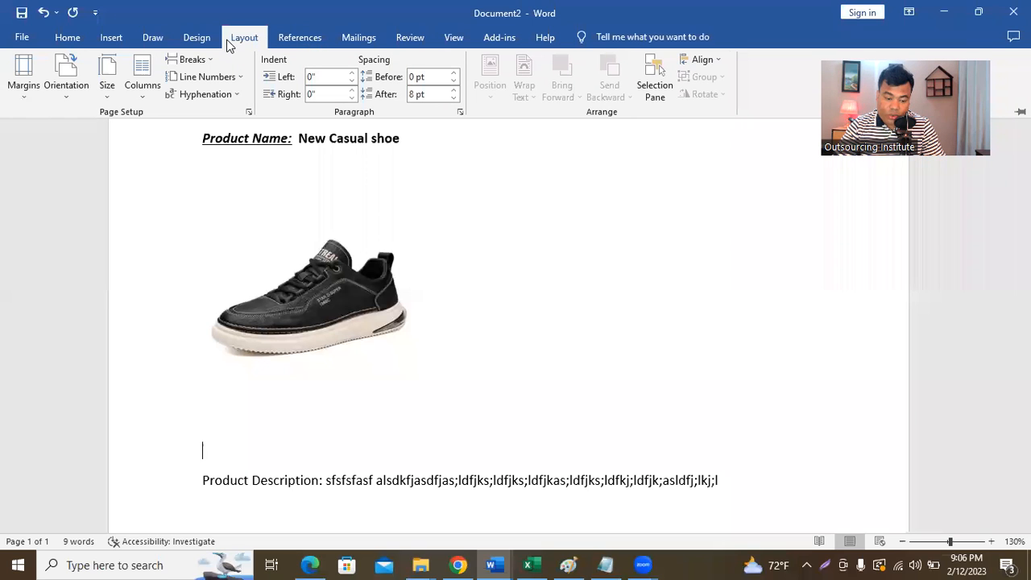
pyautogui.click(195, 37)
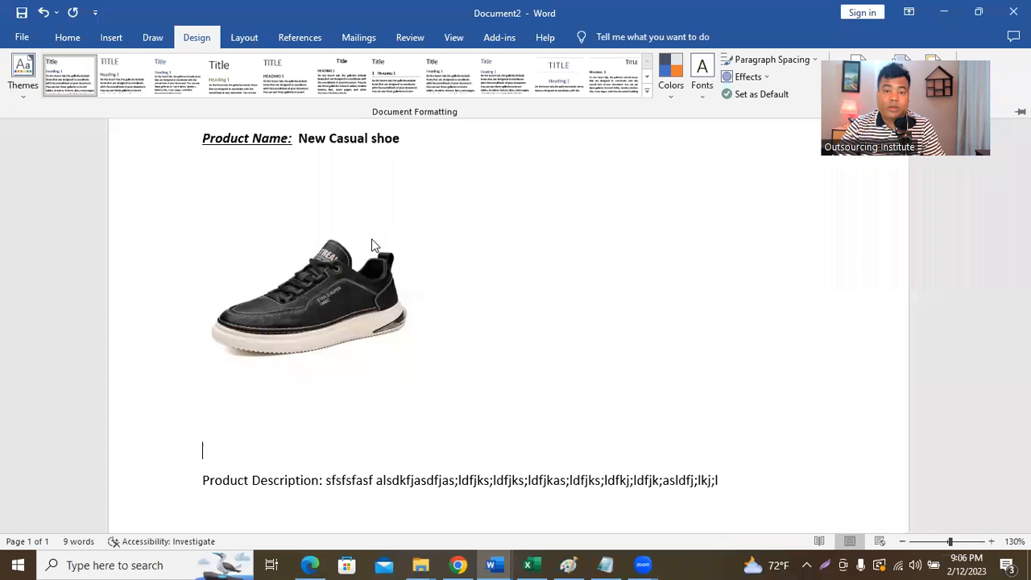
pyautogui.click(317, 398)
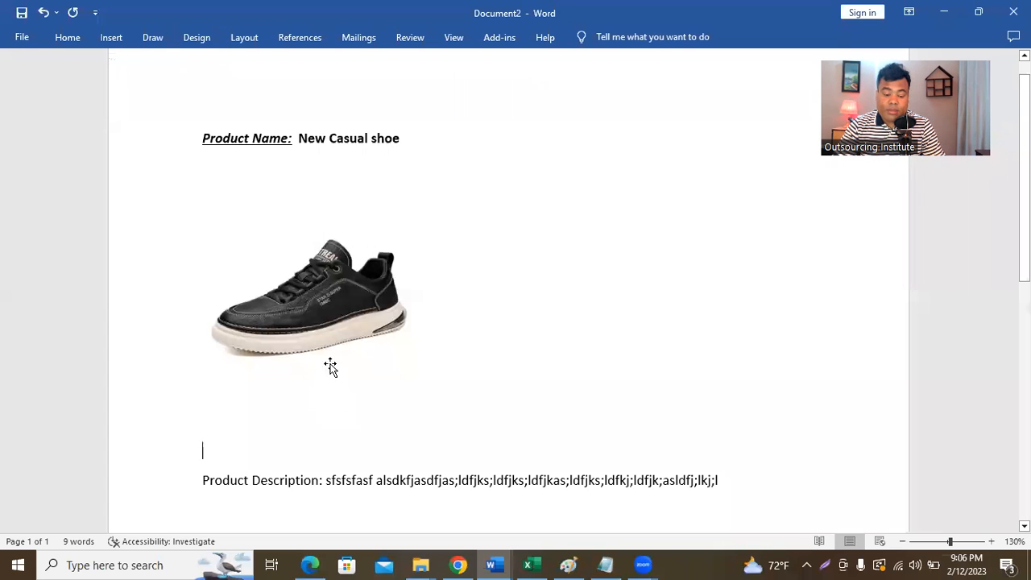
# Color the text "New Casual sho" after the "Product Name:" label red and clear the selection.
pyautogui.scroll(-3, 337, 358)
pyautogui.scroll(-2, 336, 358)
pyautogui.scroll(4, 336, 357)
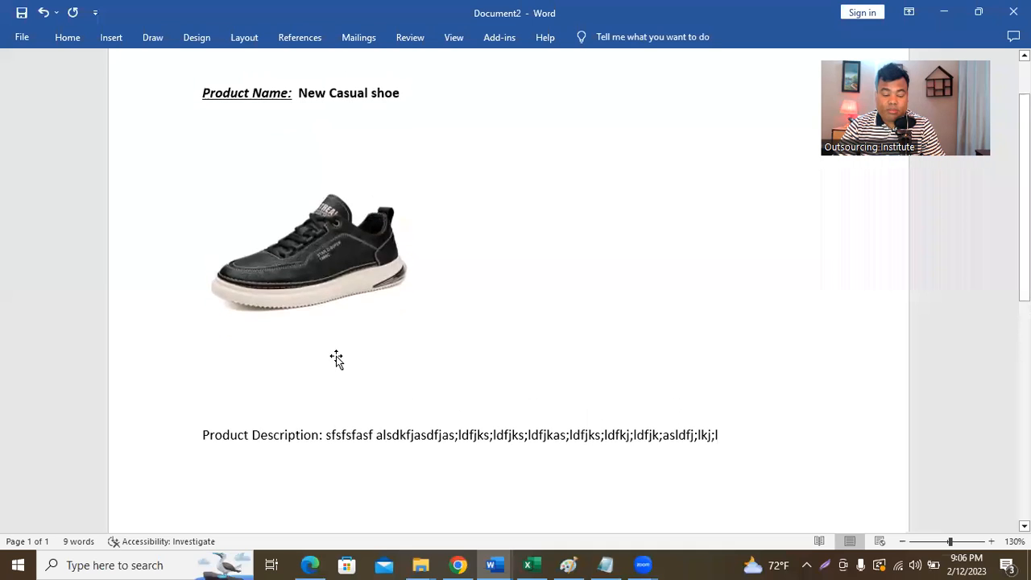
pyautogui.scroll(2, 337, 359)
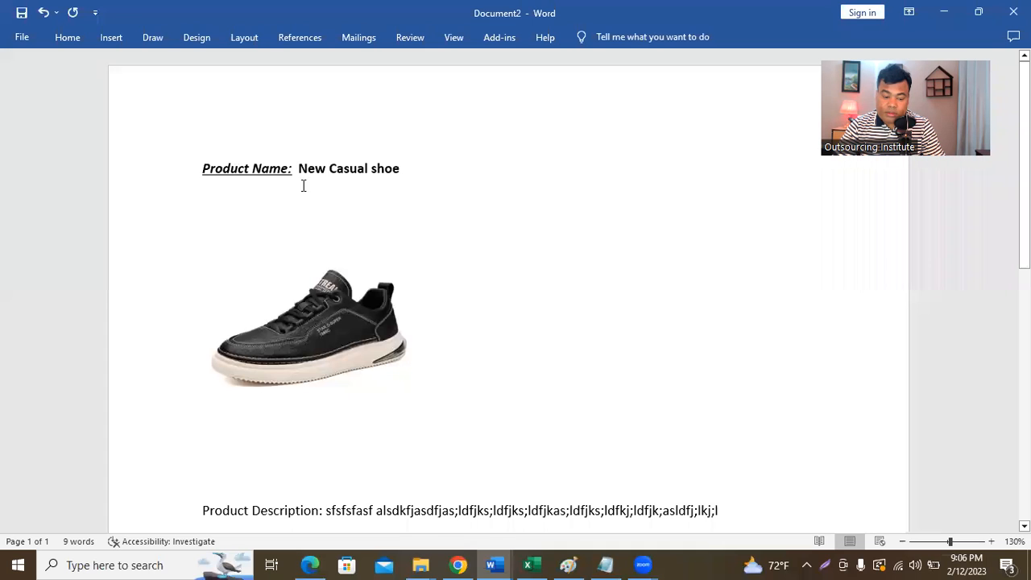
pyautogui.moveTo(323, 169); pyautogui.dragTo(396, 168)
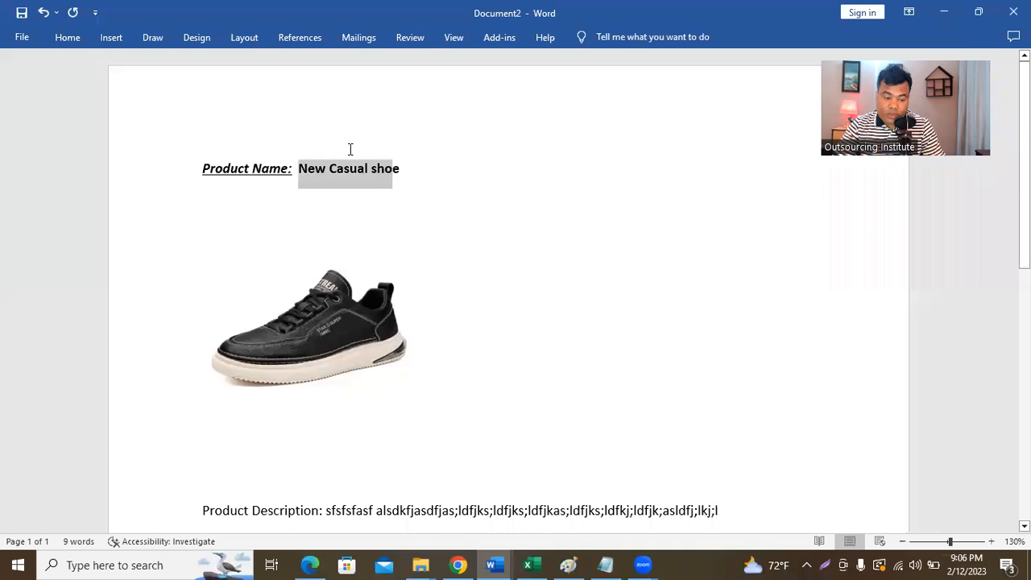
pyautogui.click(69, 38)
pyautogui.click(322, 90)
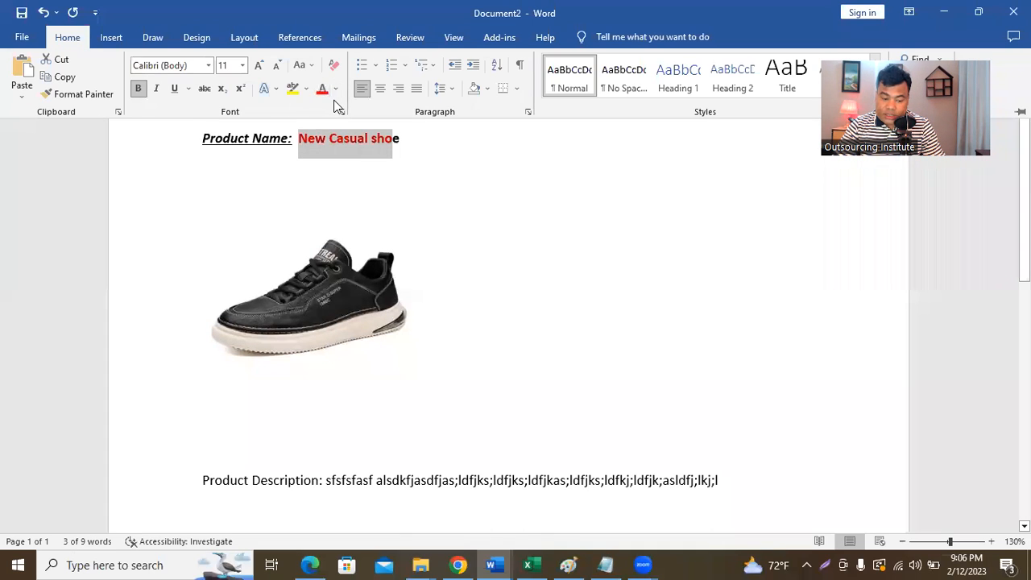
pyautogui.click(335, 88)
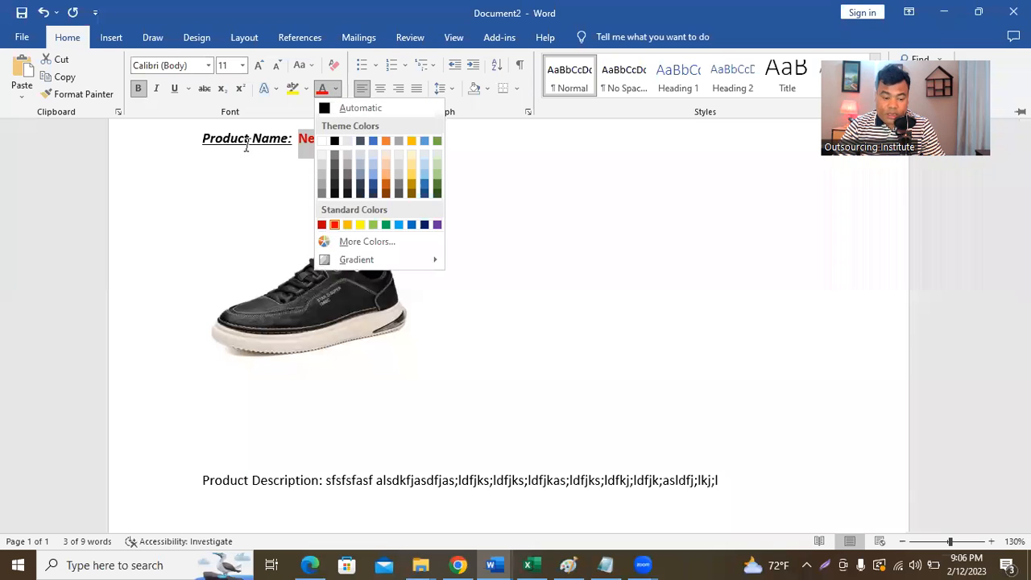
pyautogui.click(220, 99)
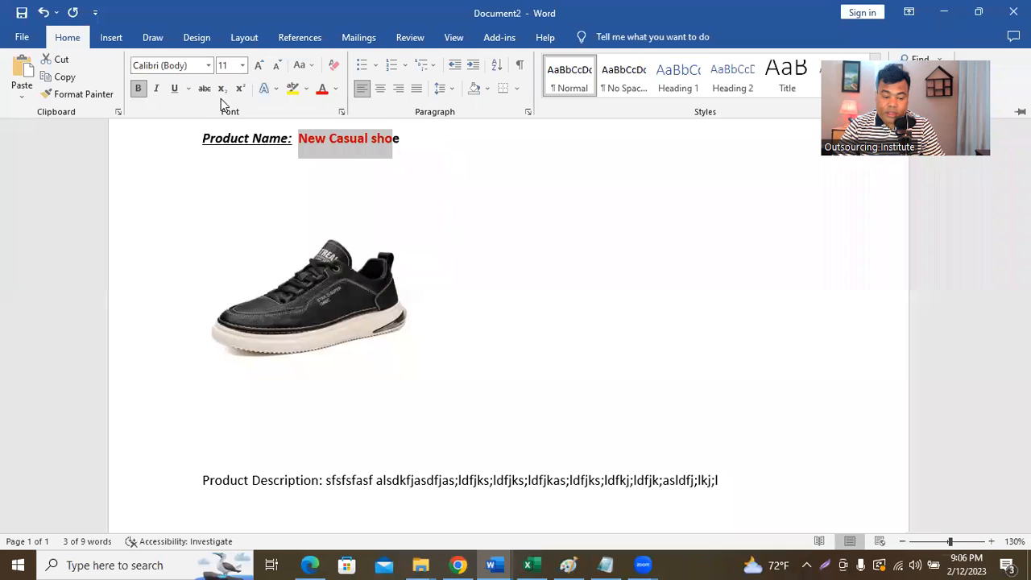
pyautogui.click(393, 184)
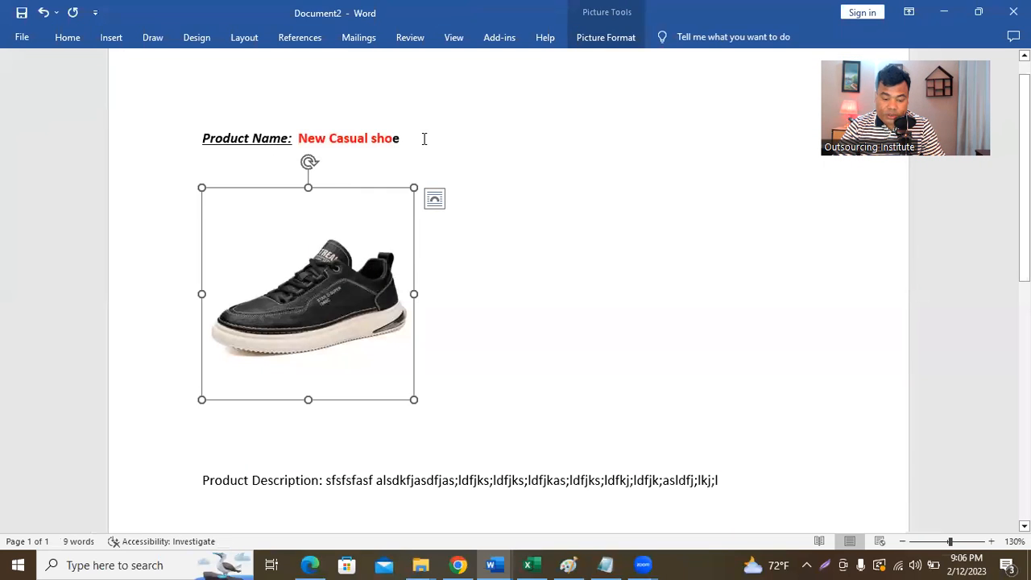
# Add the text "A2" on its own line between the product name and the shoe picture.
pyautogui.click(424, 139)
pyautogui.press('Return')
pyautogui.press('Return')
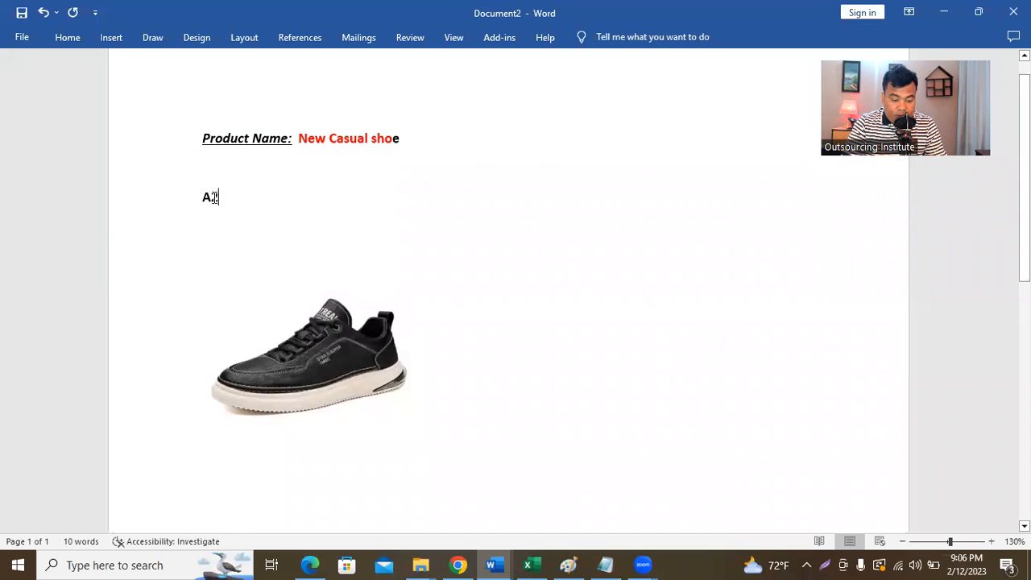
pyautogui.moveTo(227, 197); pyautogui.dragTo(201, 196)
pyautogui.click(69, 38)
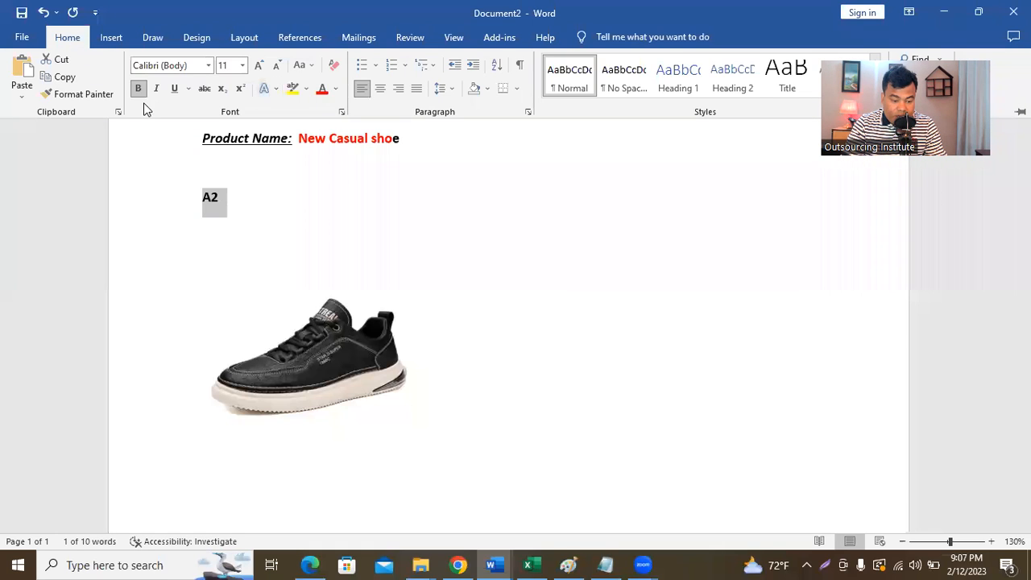
pyautogui.click(239, 91)
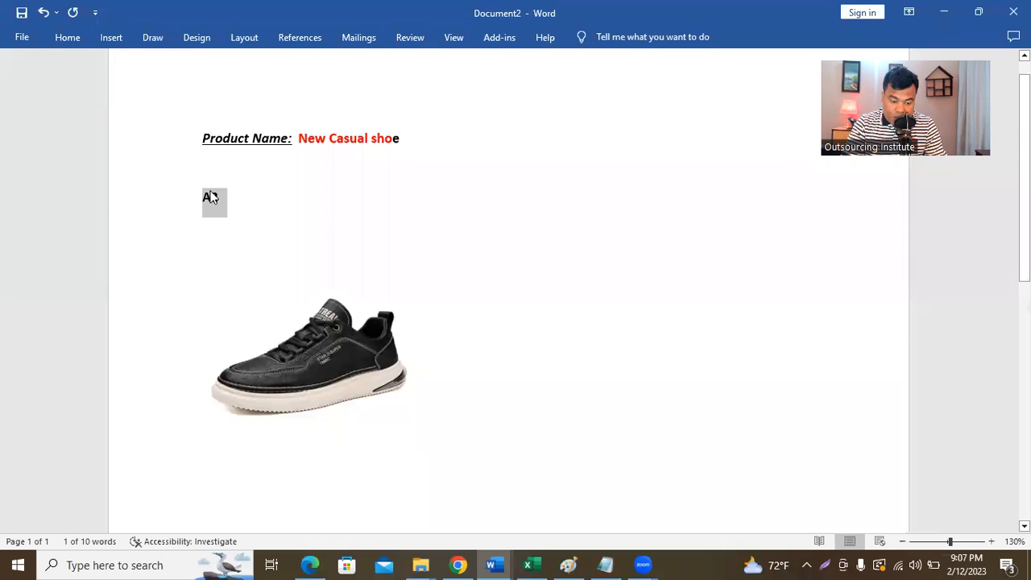
# Format only the "2" in "A2" as superscript and clear the selection.
pyautogui.click(212, 196)
pyautogui.moveTo(213, 196); pyautogui.dragTo(220, 197)
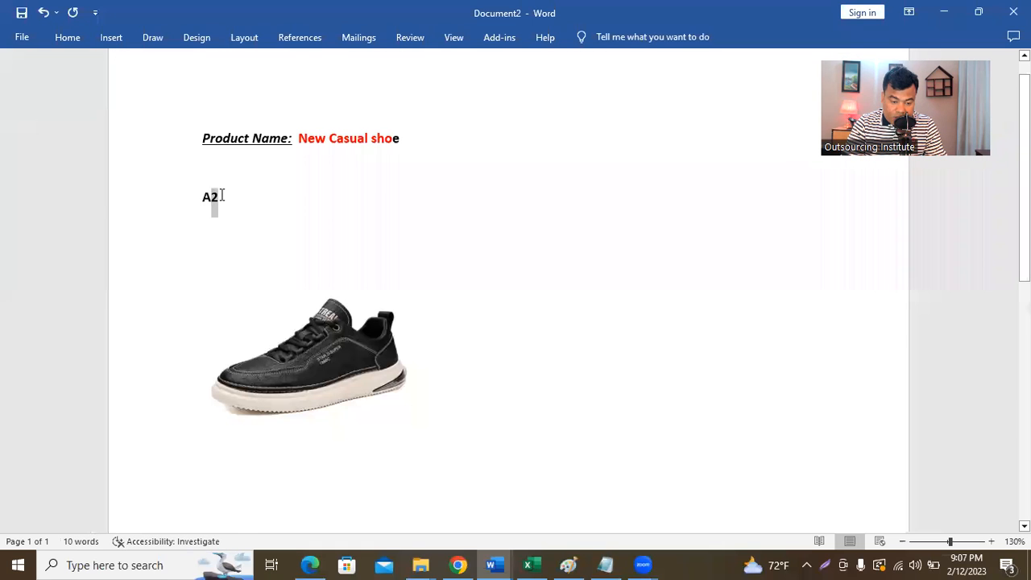
pyautogui.click(105, 38)
pyautogui.click(73, 42)
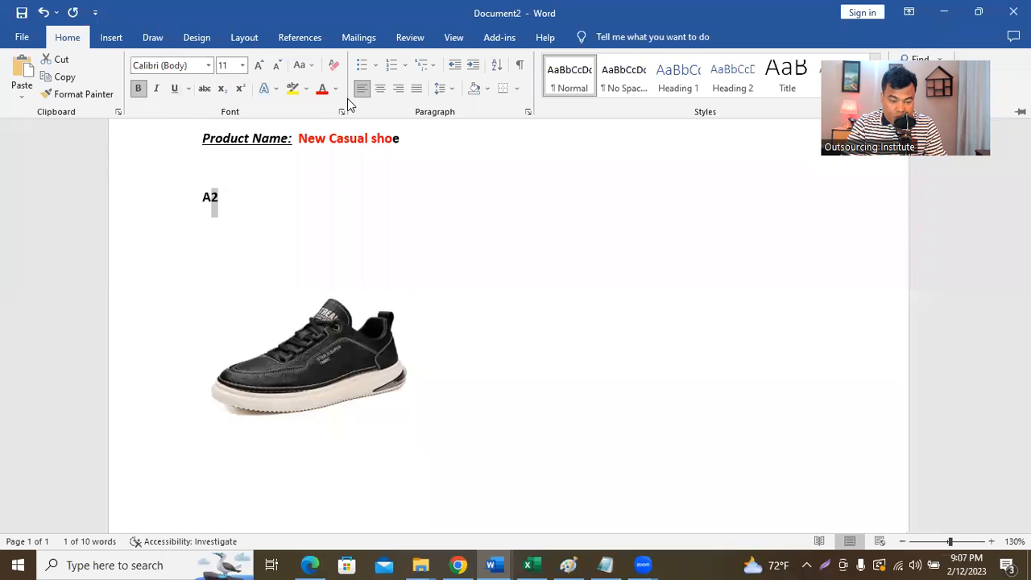
pyautogui.click(241, 89)
pyautogui.click(232, 200)
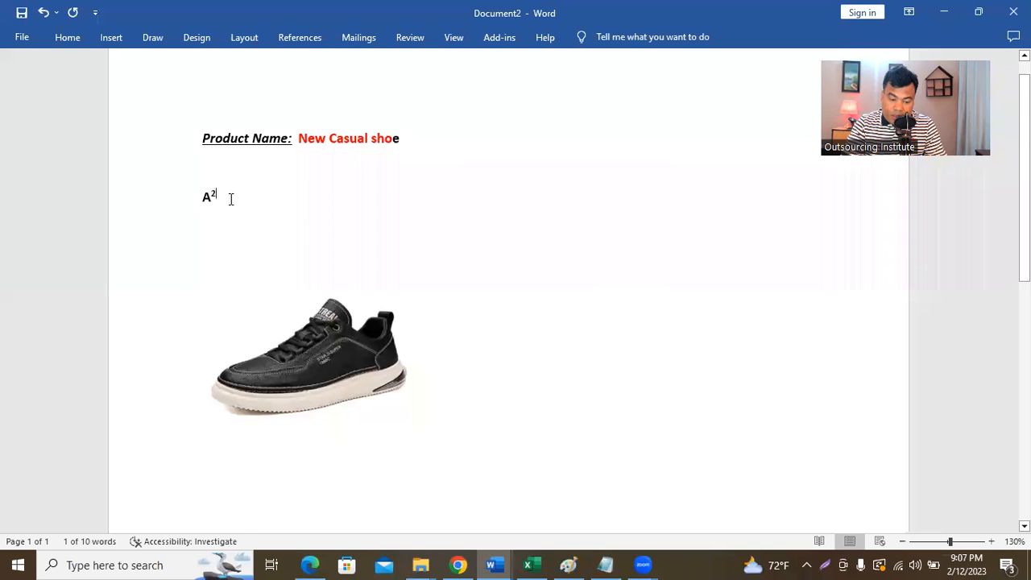
pyautogui.click(68, 38)
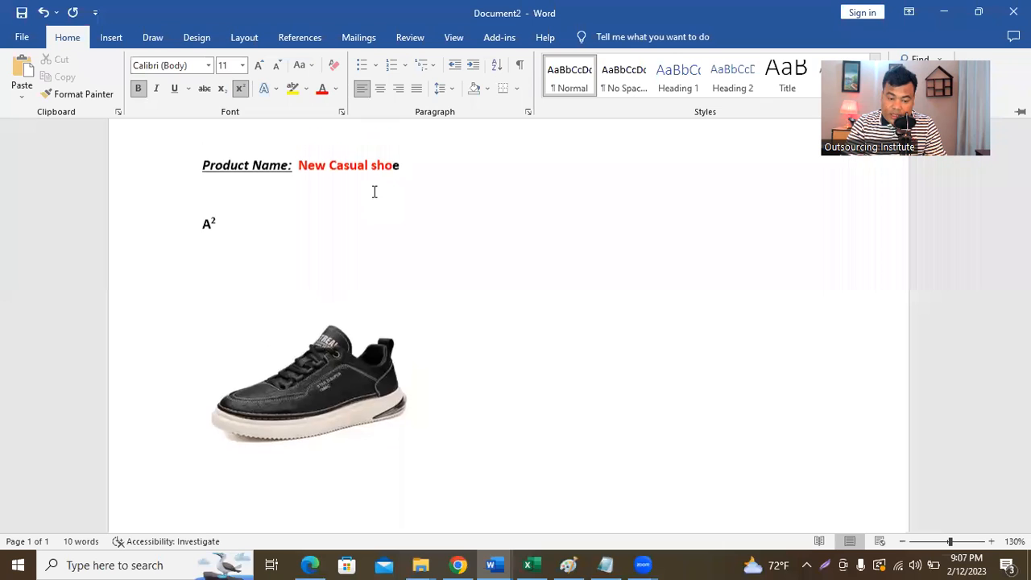
pyautogui.hotkey('ctrl', 'F1')
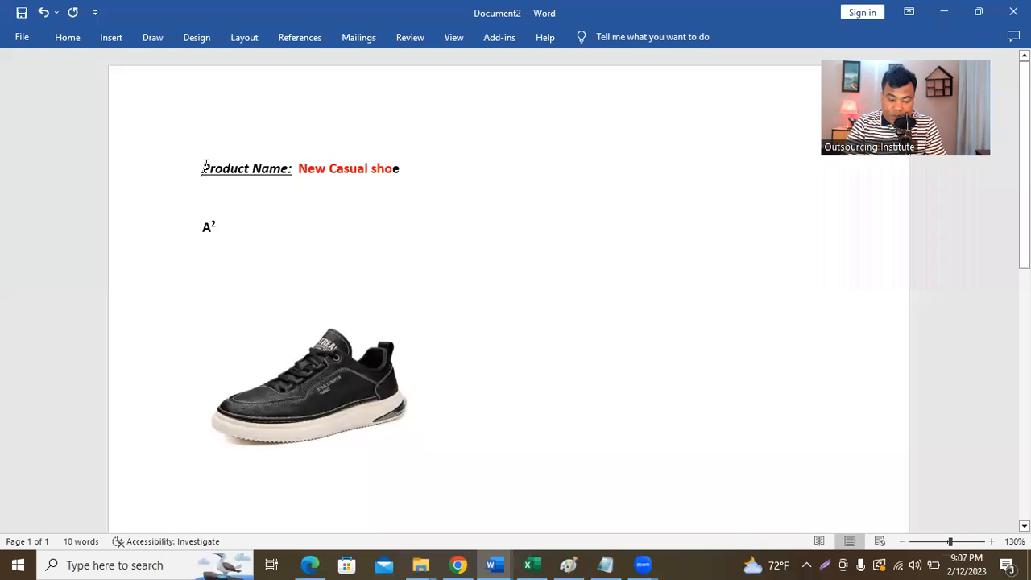
# Insert two blank lines above the "Product Name:" line.
pyautogui.click(203, 169)
pyautogui.press('Return')
pyautogui.press('Return')
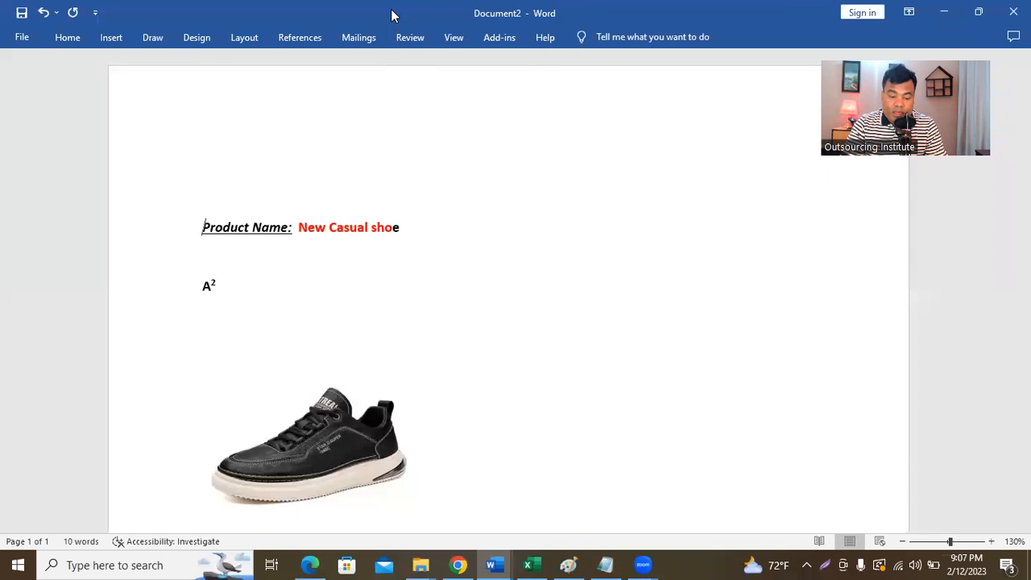
# Open the page header and enter the title "Excellent Shoe for Men" in it.
pyautogui.doubleClick(262, 113)
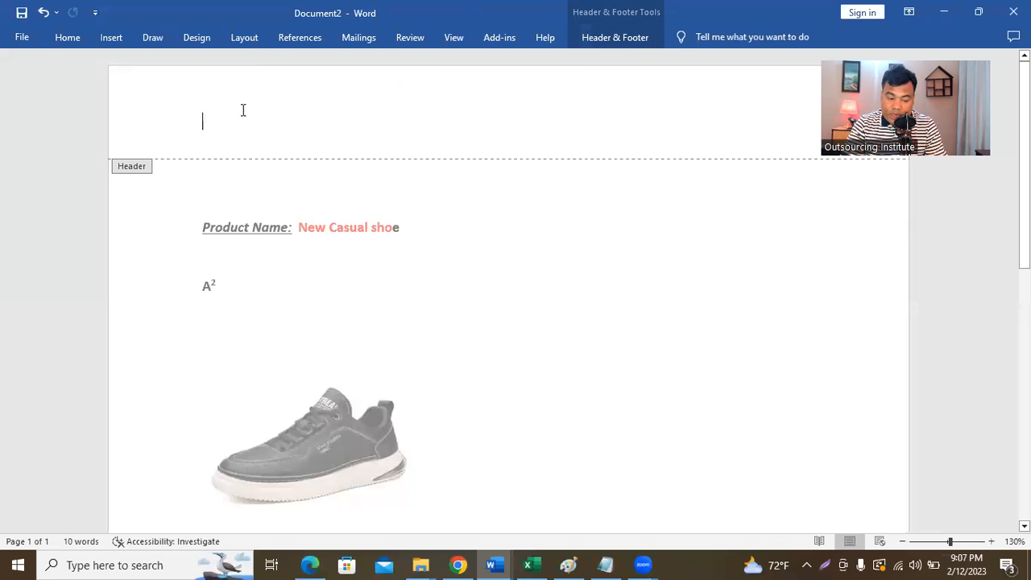
pyautogui.write('Pro')
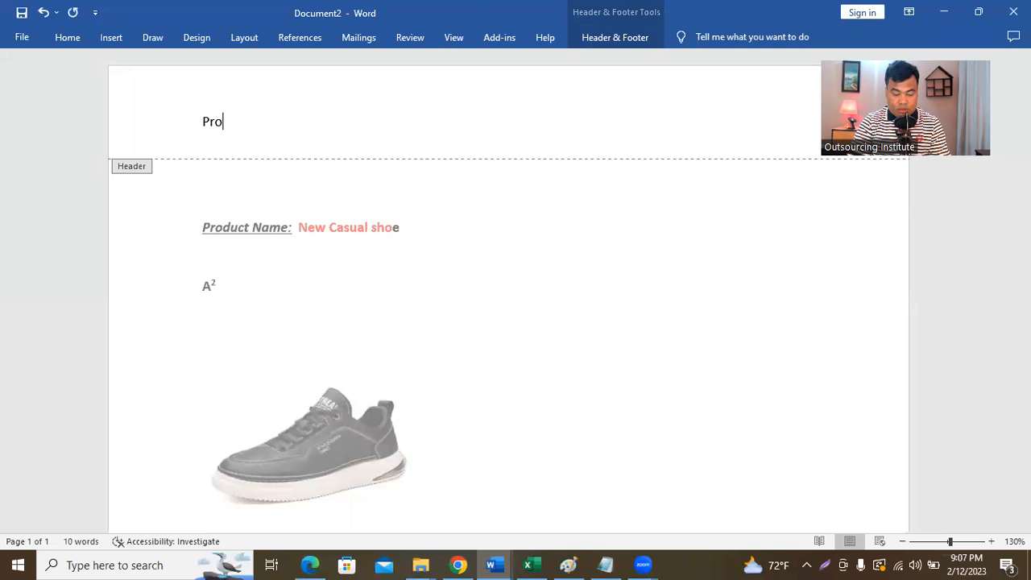
pyautogui.press('BackSpace')
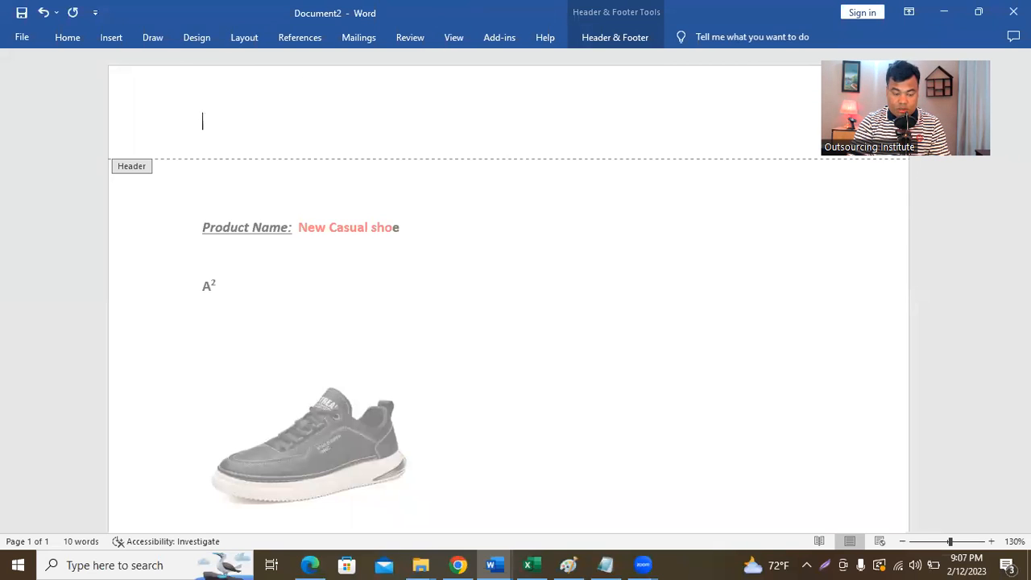
pyautogui.write('Excelllent Shoe')
pyautogui.press('BackSpace')
pyautogui.write('e for Men')
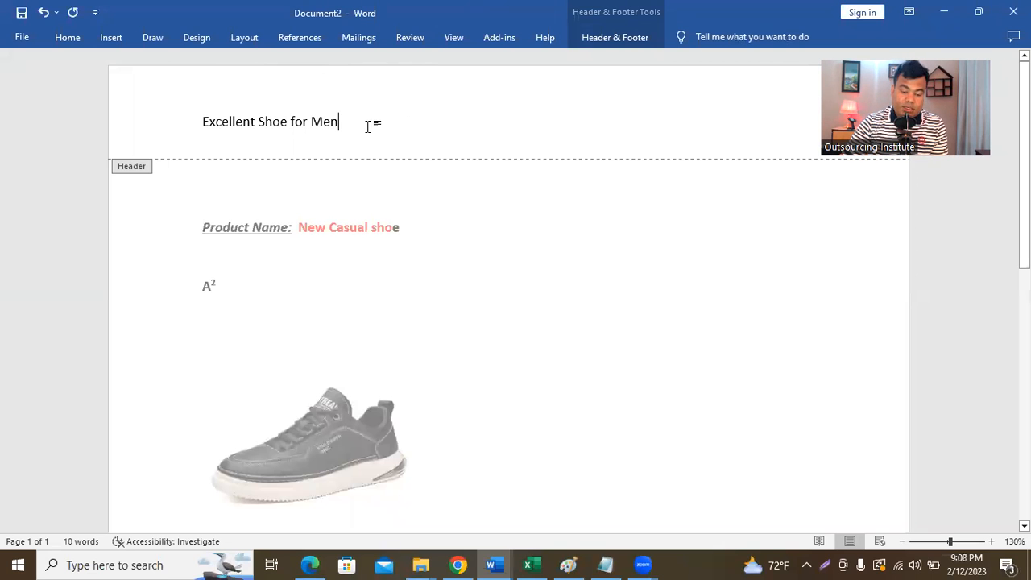
# Make the header title "Excellent Shoe for Men" bold and set its font size to 36.
pyautogui.moveTo(368, 122); pyautogui.dragTo(143, 122)
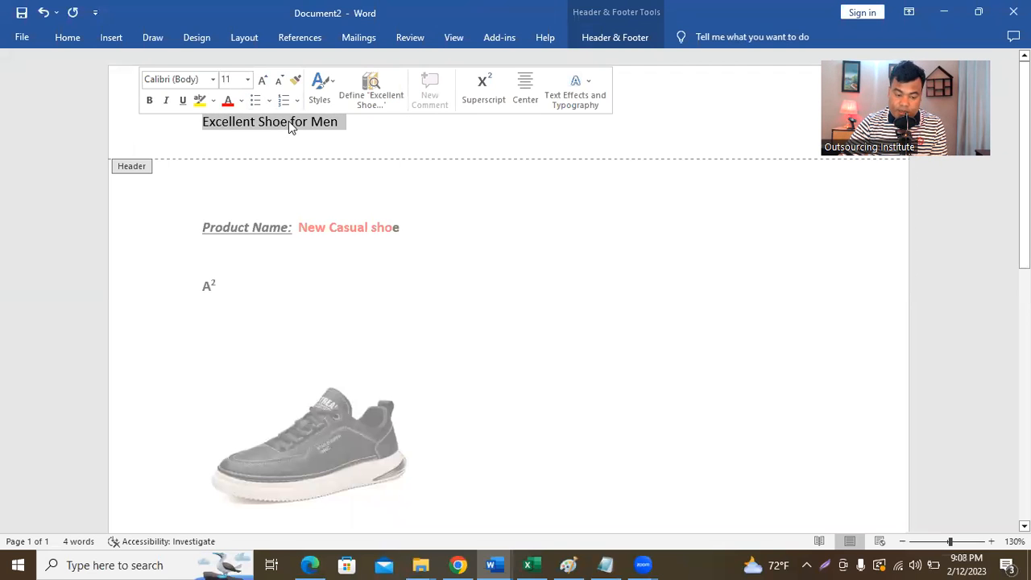
pyautogui.click(150, 102)
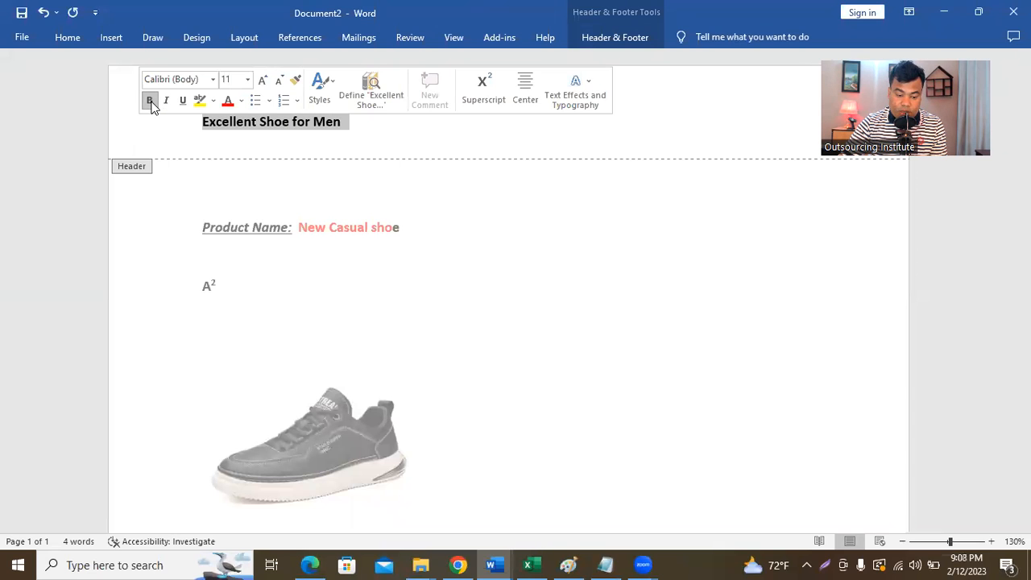
pyautogui.click(248, 79)
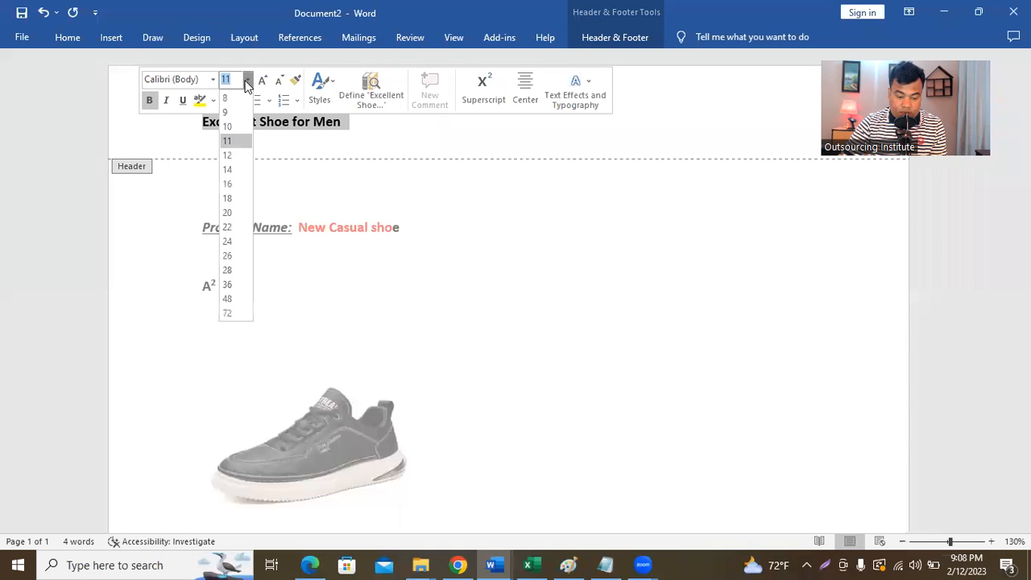
pyautogui.click(229, 287)
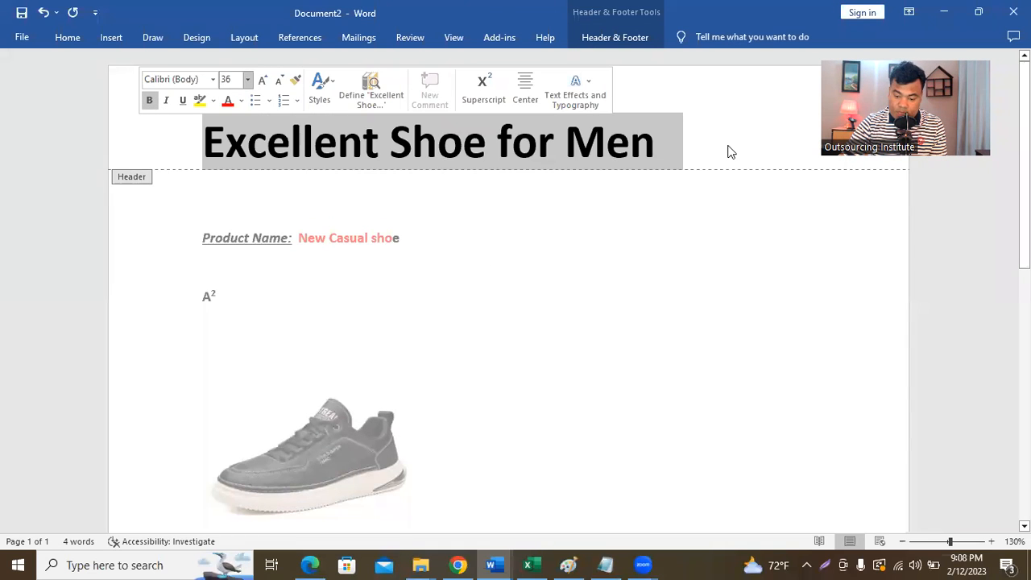
# Leave the page header and open the page footer for editing.
pyautogui.click(698, 148)
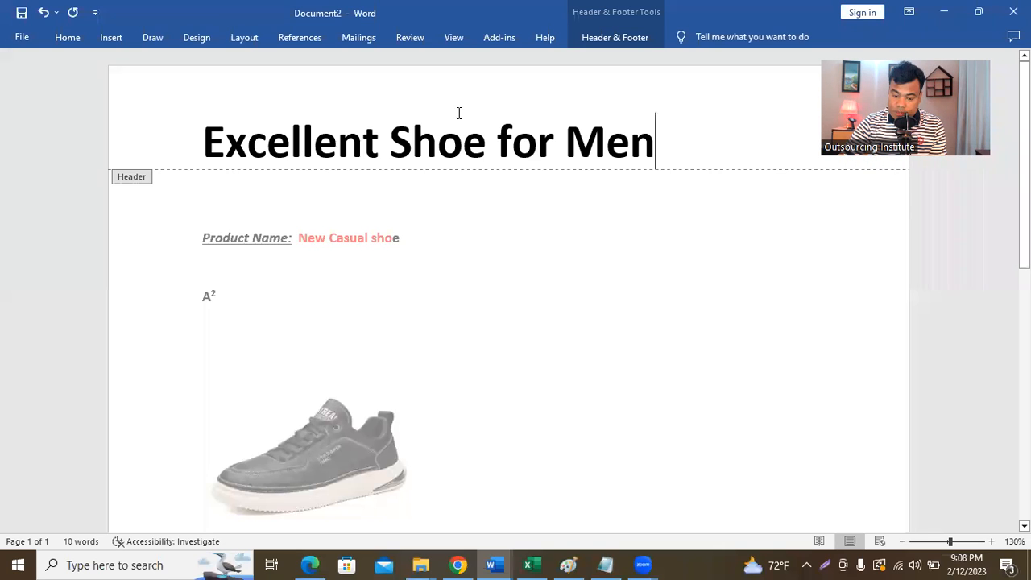
pyautogui.doubleClick(527, 268)
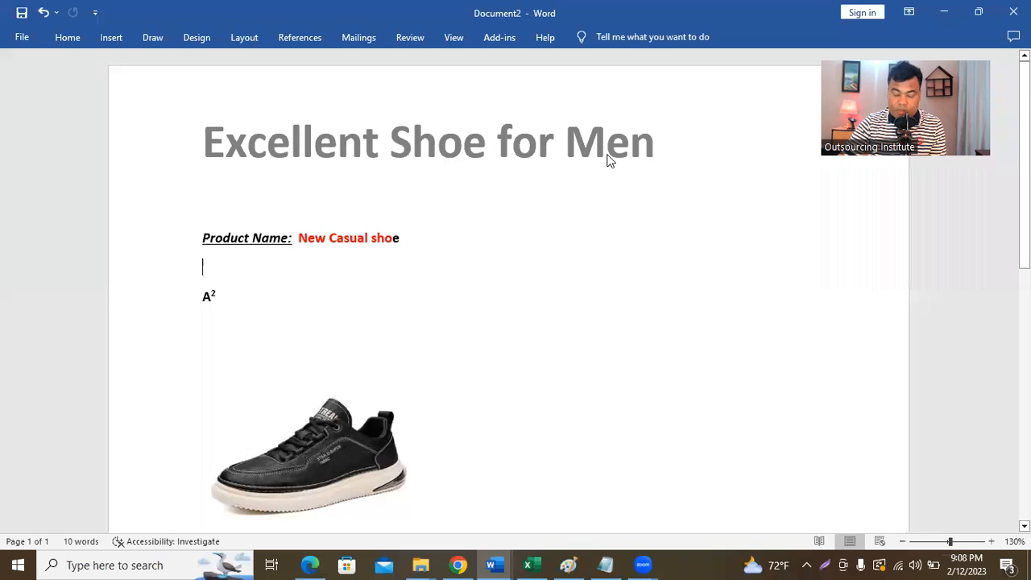
pyautogui.scroll(-8, 507, 227)
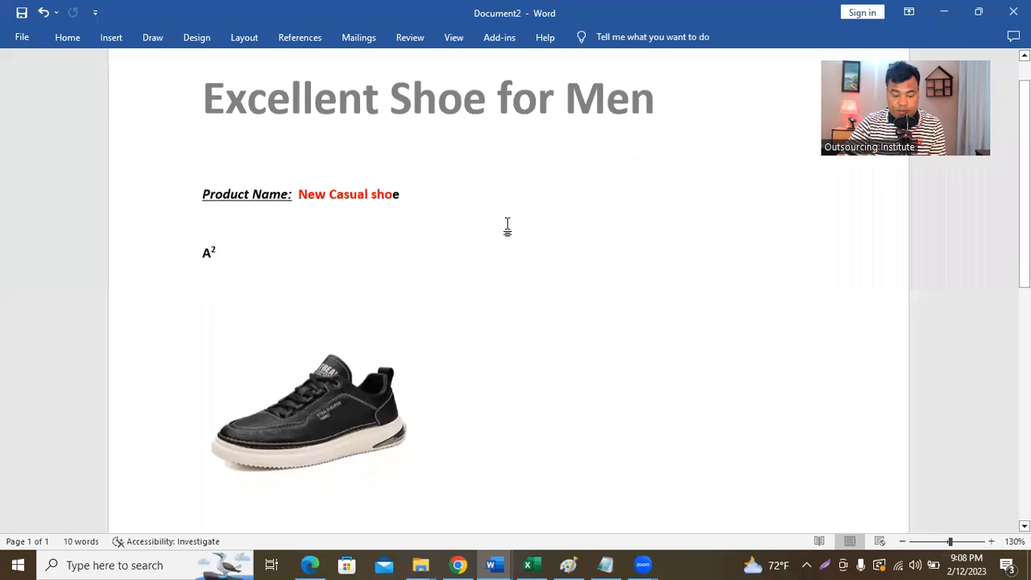
pyautogui.scroll(-4, 508, 242)
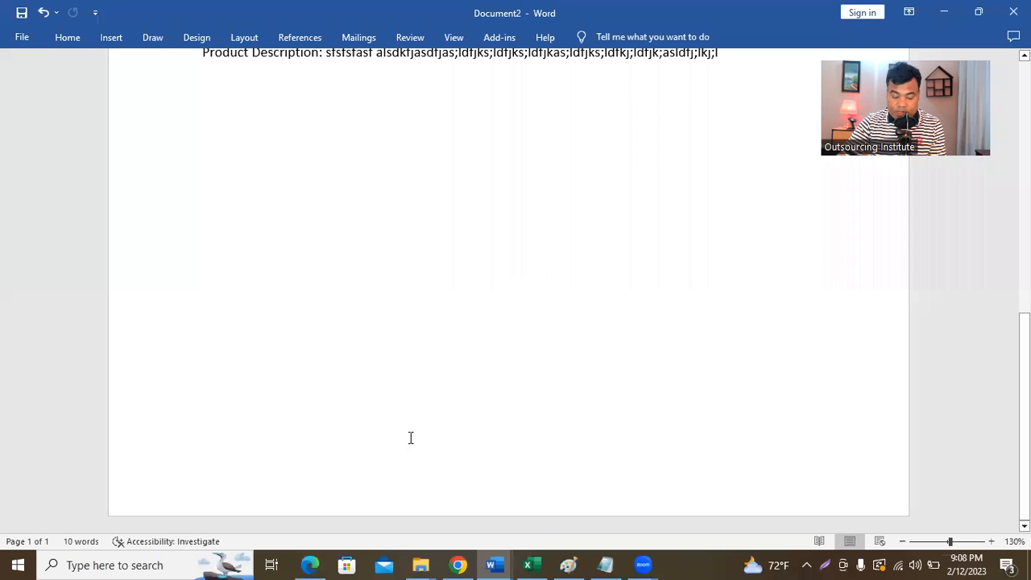
pyautogui.doubleClick(203, 490)
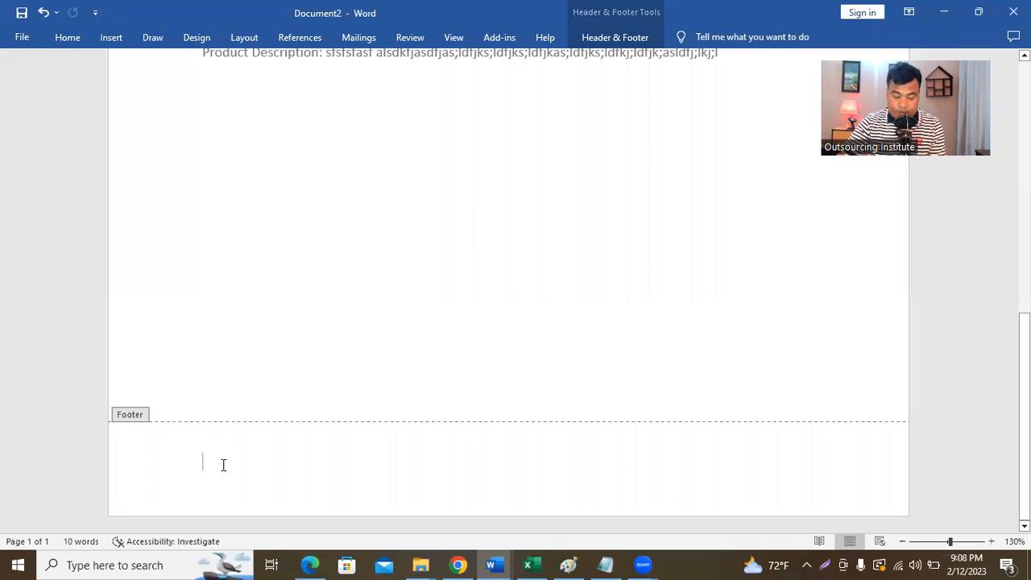
# Enter the footer text "Note: All procut refund policy for 7 days.".
pyautogui.write('NOte')
pyautogui.press('BackSpace')
pyautogui.press('BackSpace')
pyautogui.press('BackSpace')
pyautogui.write('on')
pyautogui.press('BackSpace')
pyautogui.write('te: All procudt')
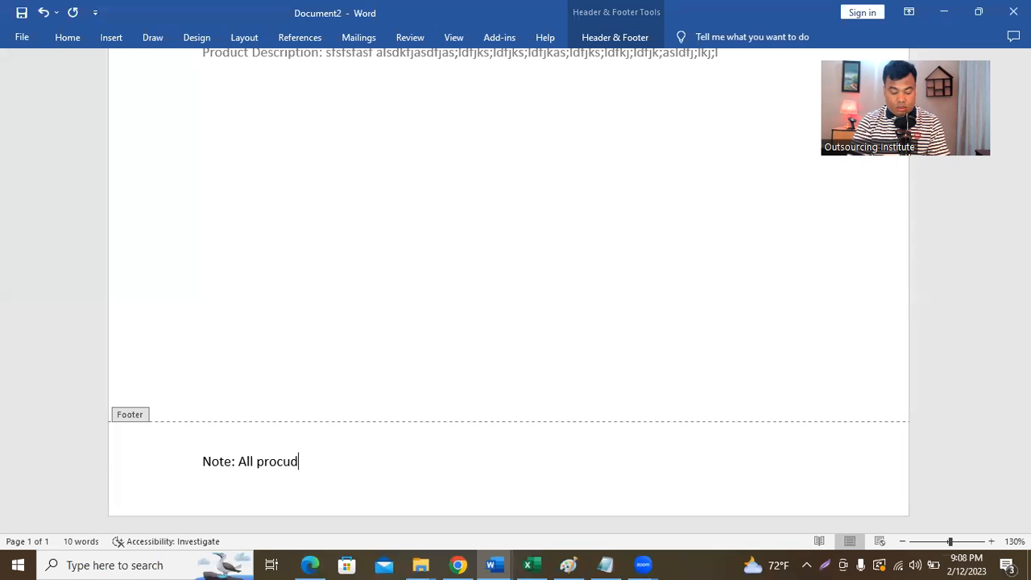
pyautogui.press('BackSpace')
pyautogui.press('BackSpace')
pyautogui.press('BackSpace')
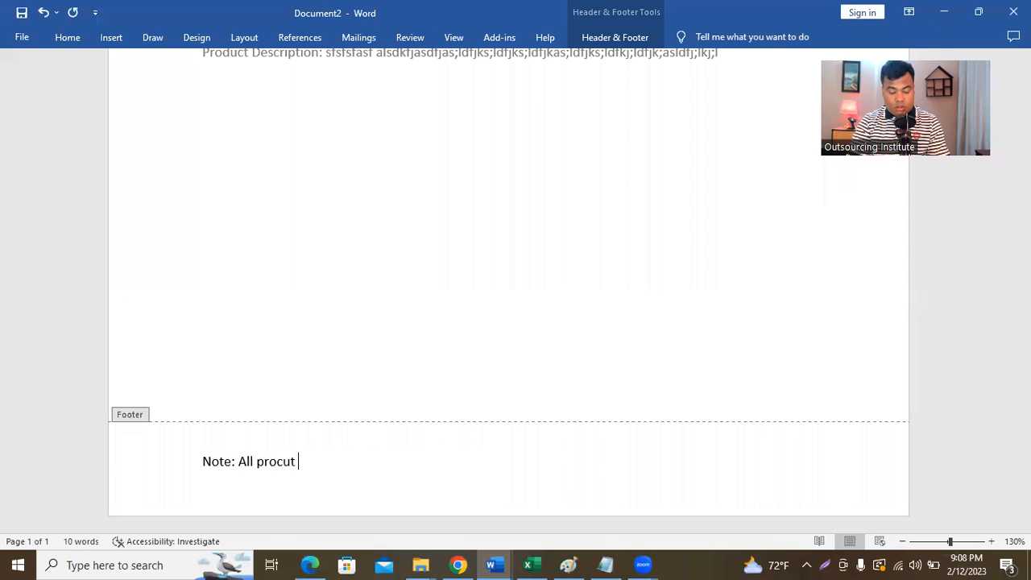
pyautogui.write('t No')
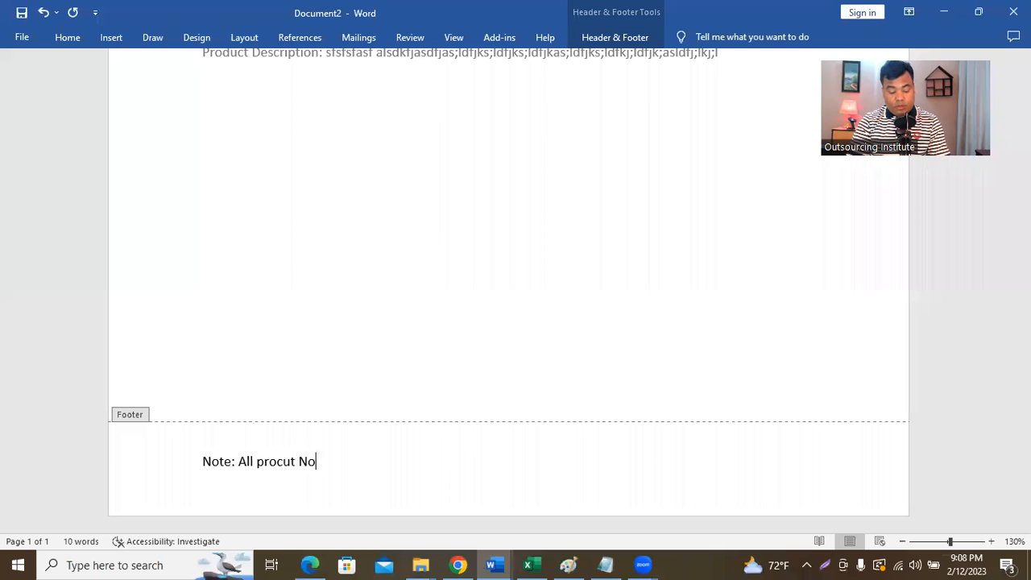
pyautogui.write(' refundable')
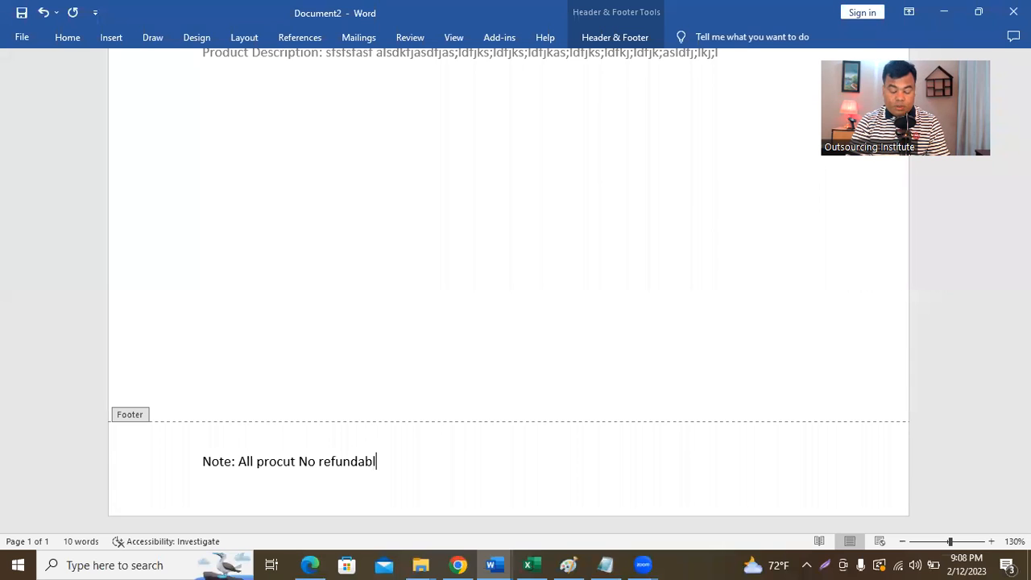
pyautogui.press('BackSpace')
pyautogui.press('BackSpace')
pyautogui.press('BackSpace')
pyautogui.press('BackSpace')
pyautogui.press('BackSpace')
pyautogui.press('BackSpace')
pyautogui.press('BackSpace')
pyautogui.press('BackSpace')
pyautogui.press('BackSpace')
pyautogui.press('BackSpace')
pyautogui.press('BackSpace')
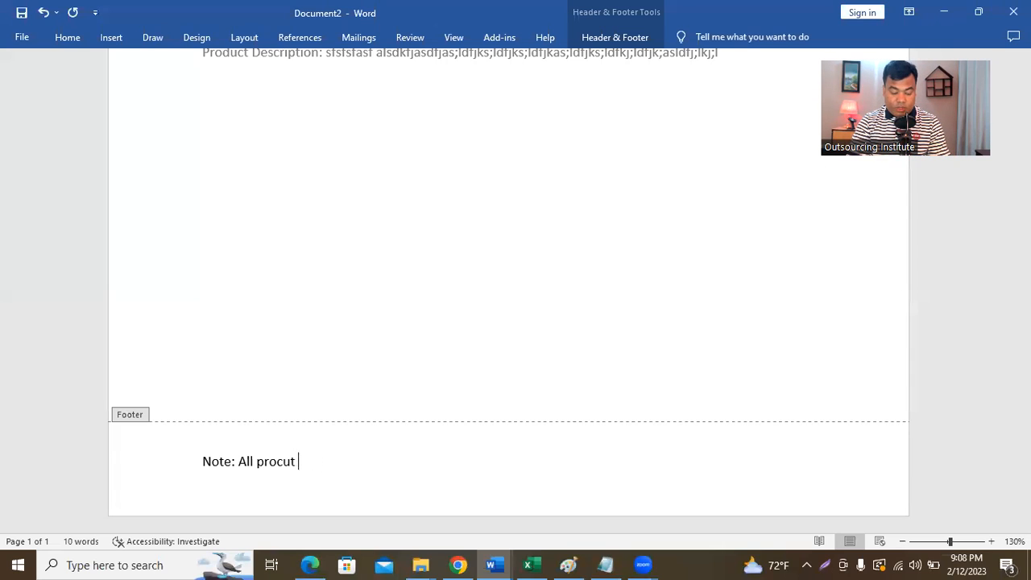
pyautogui.write('refund policy for 7 days.')
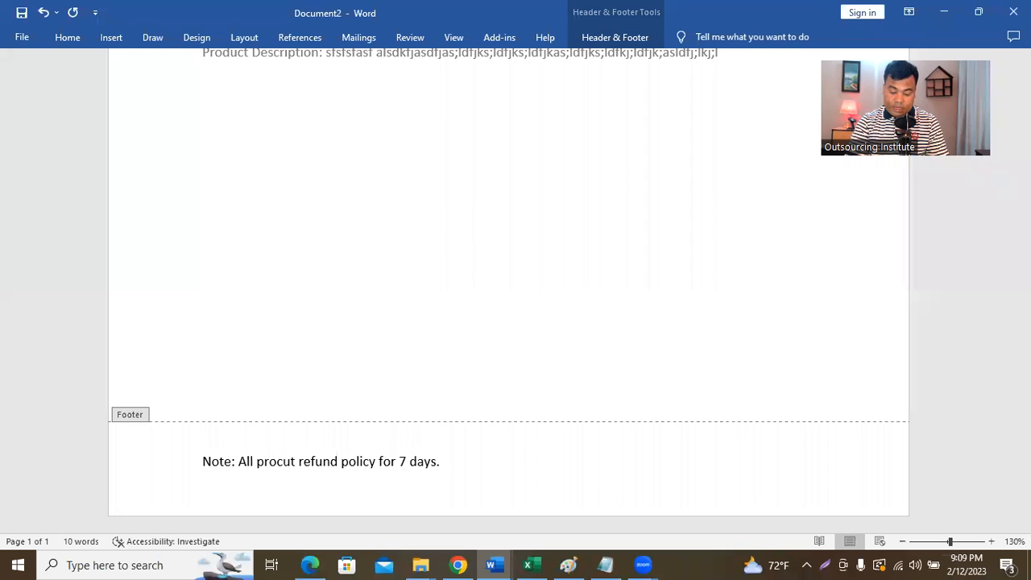
# Add a second footer line "Discount only applicatble for old product", leaving no stray backslash after the first line.
pyautogui.write('\\')
pyautogui.press('Return')
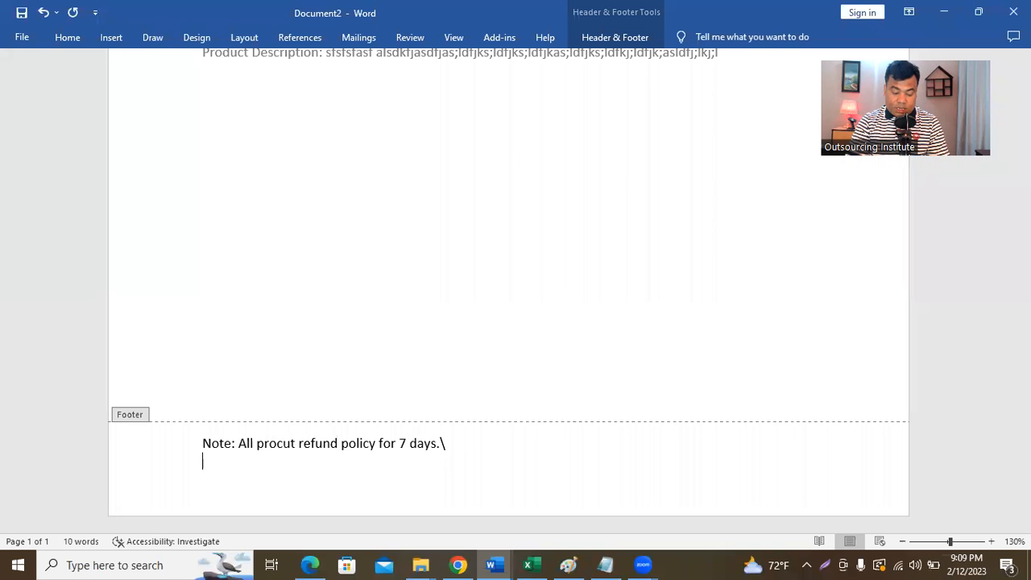
pyautogui.write('Discount only applicatbe')
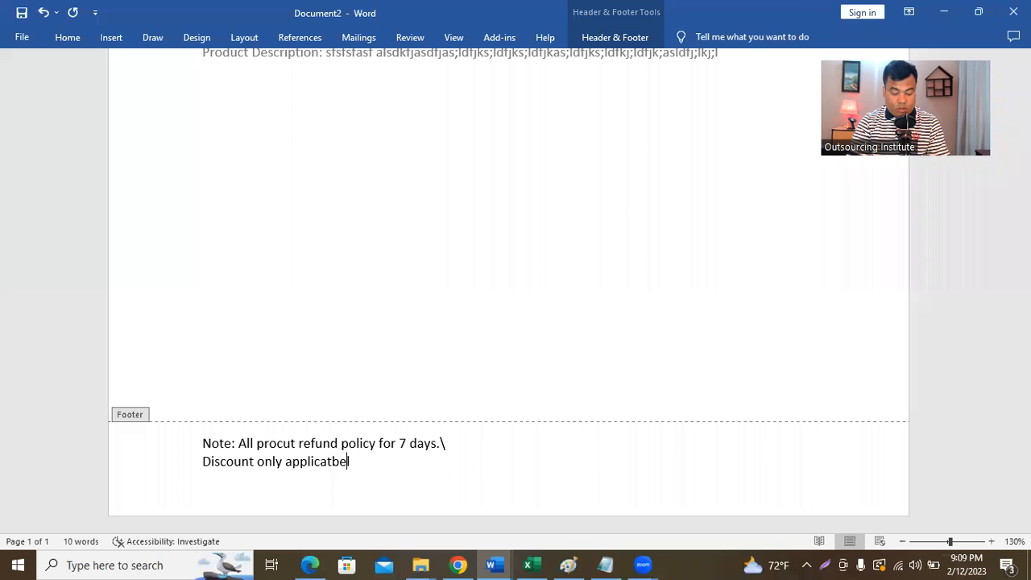
pyautogui.press('BackSpace')
pyautogui.write('l')
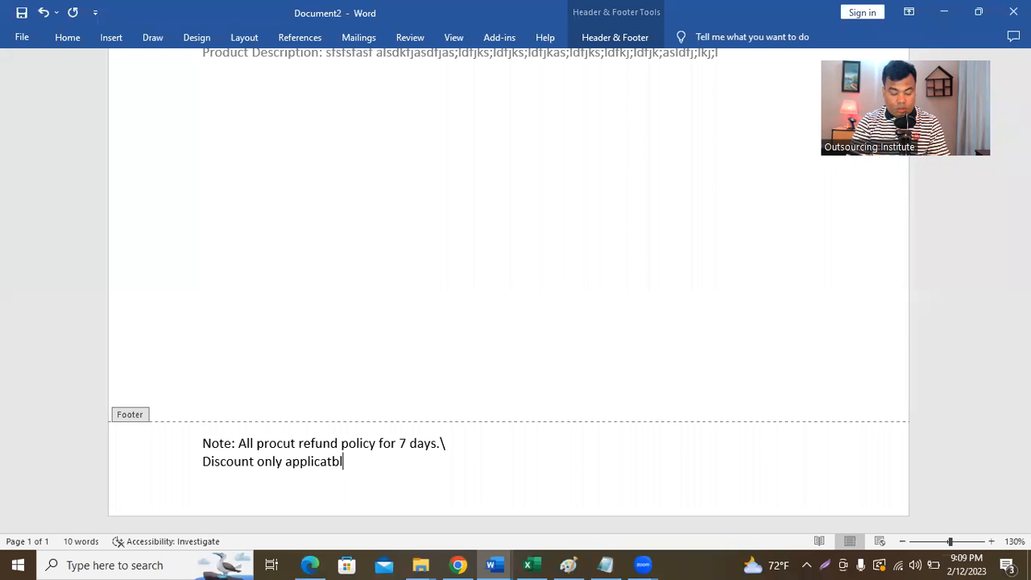
pyautogui.write('e for ofd product')
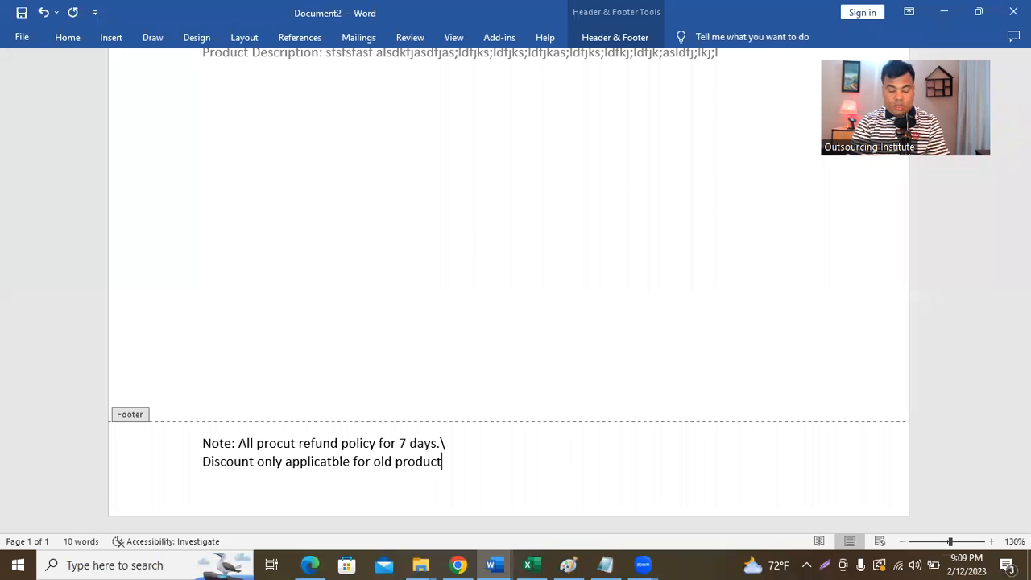
pyautogui.click(459, 449)
pyautogui.press('BackSpace')
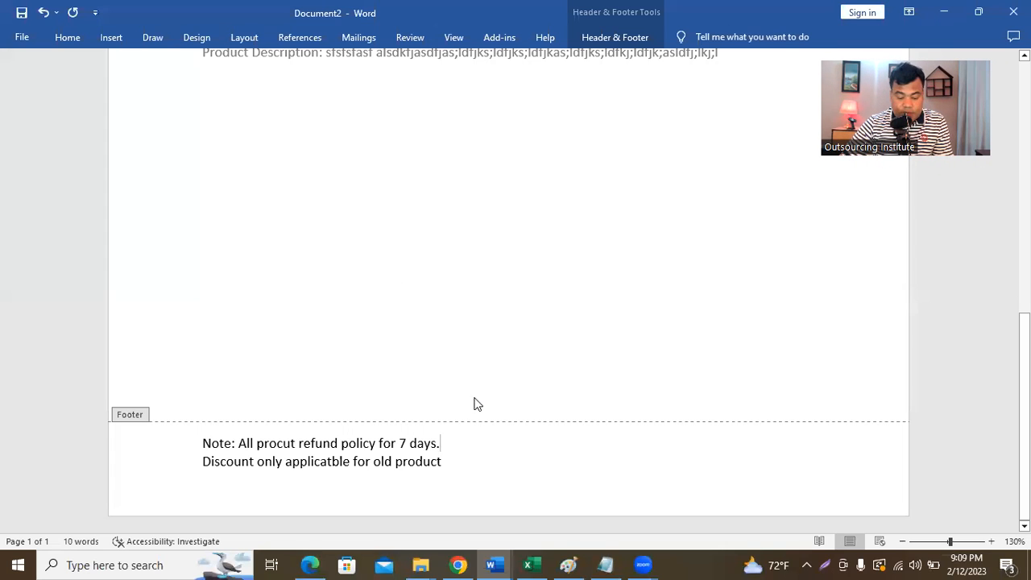
# Return from the footer to the document body and review the page's header title and footer note.
pyautogui.scroll(5, 460, 260)
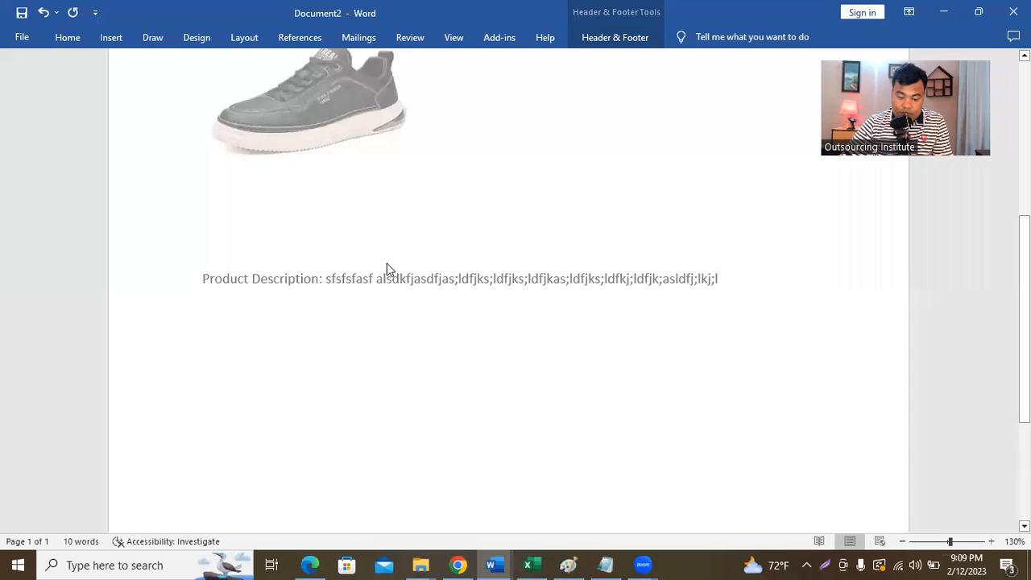
pyautogui.scroll(8, 387, 269)
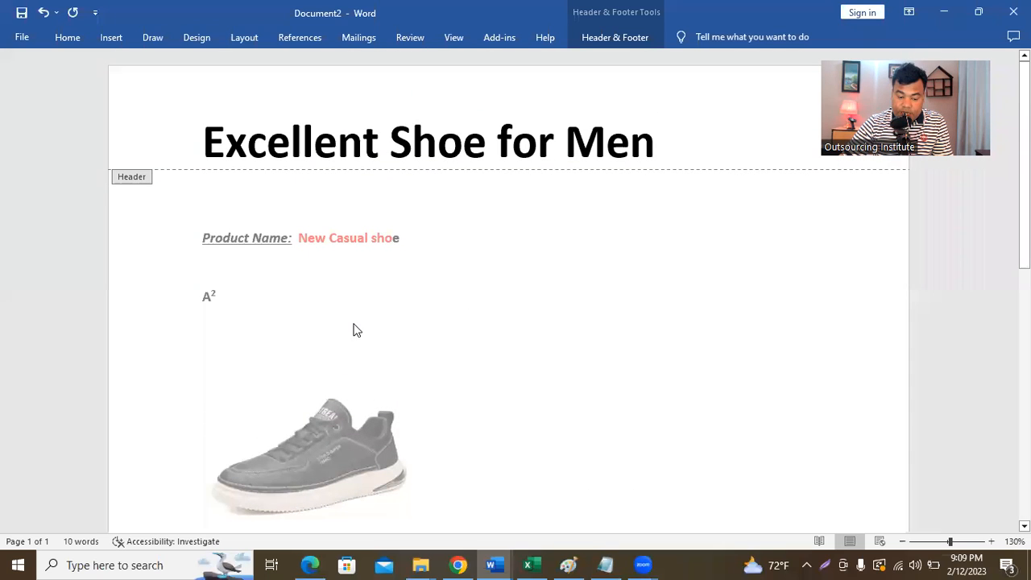
pyautogui.doubleClick(707, 292)
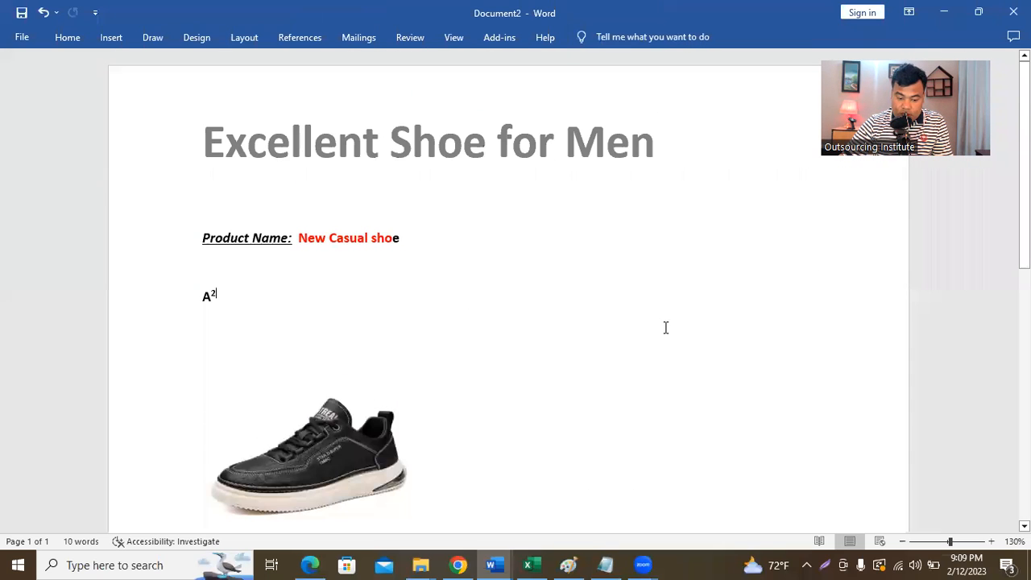
pyautogui.scroll(-12, 368, 333)
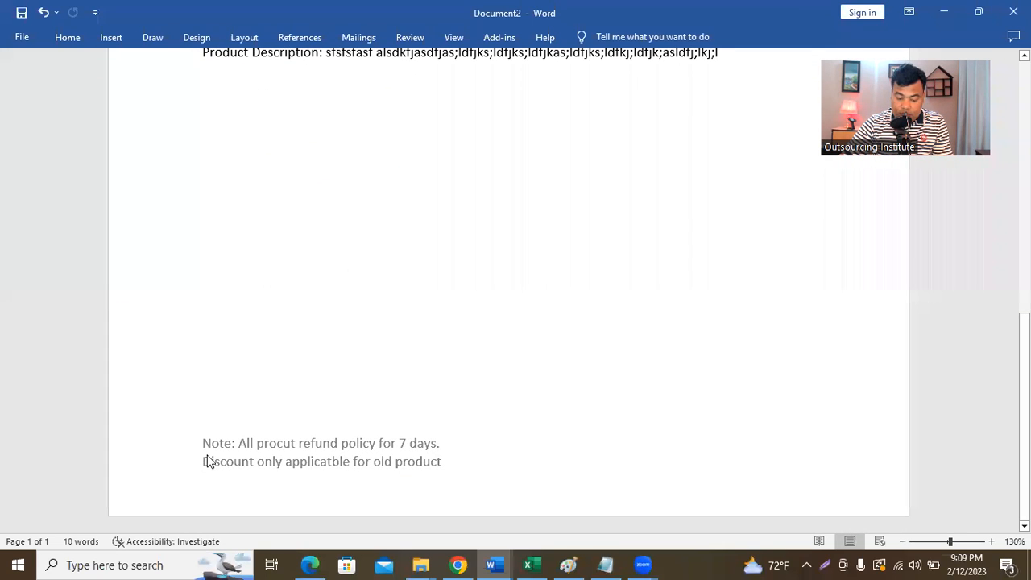
pyautogui.scroll(5, 419, 455)
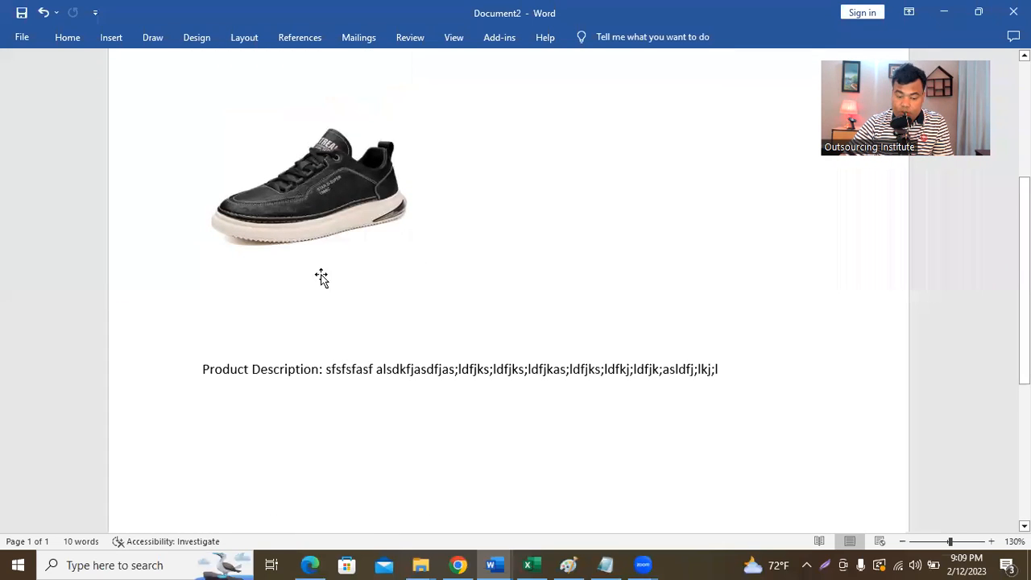
pyautogui.scroll(3, 555, 258)
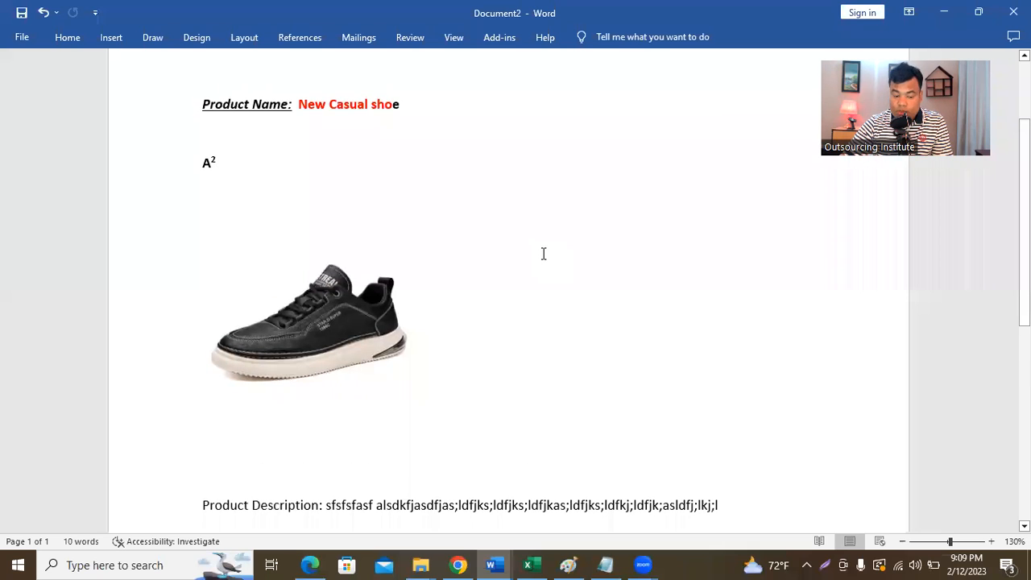
pyautogui.click(66, 37)
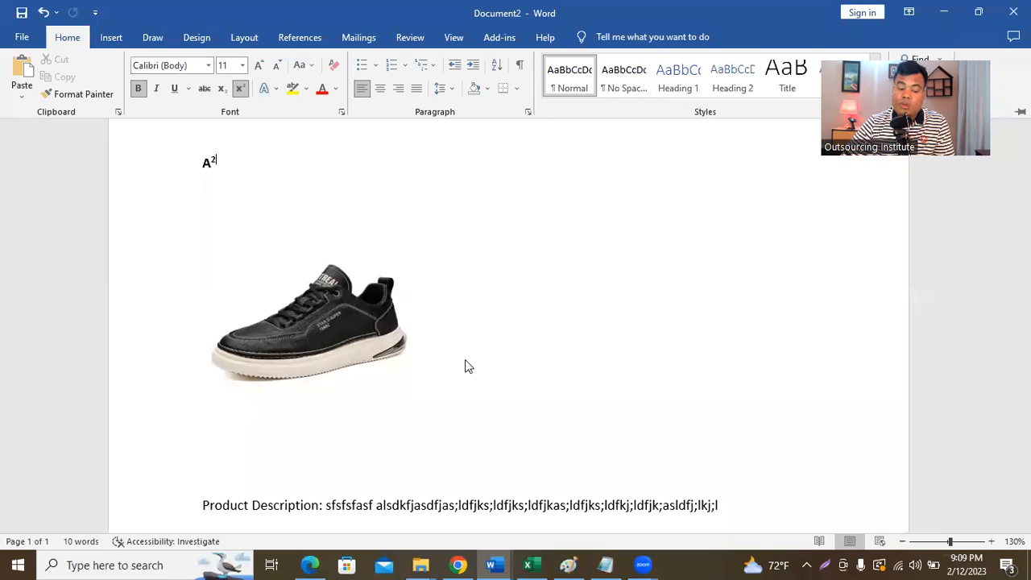
pyautogui.scroll(3, 431, 354)
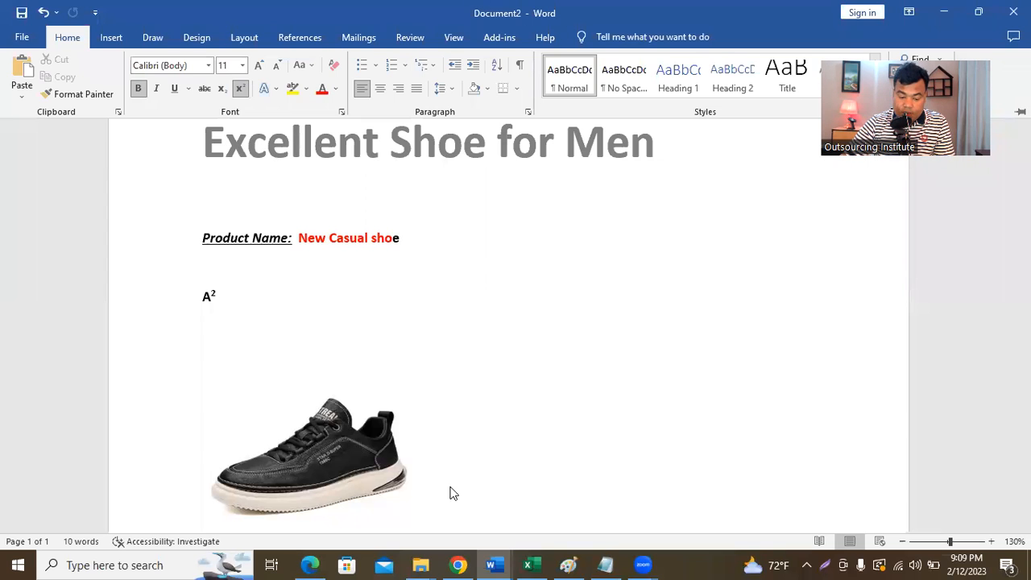
pyautogui.hotkey('ctrl', 'F1')
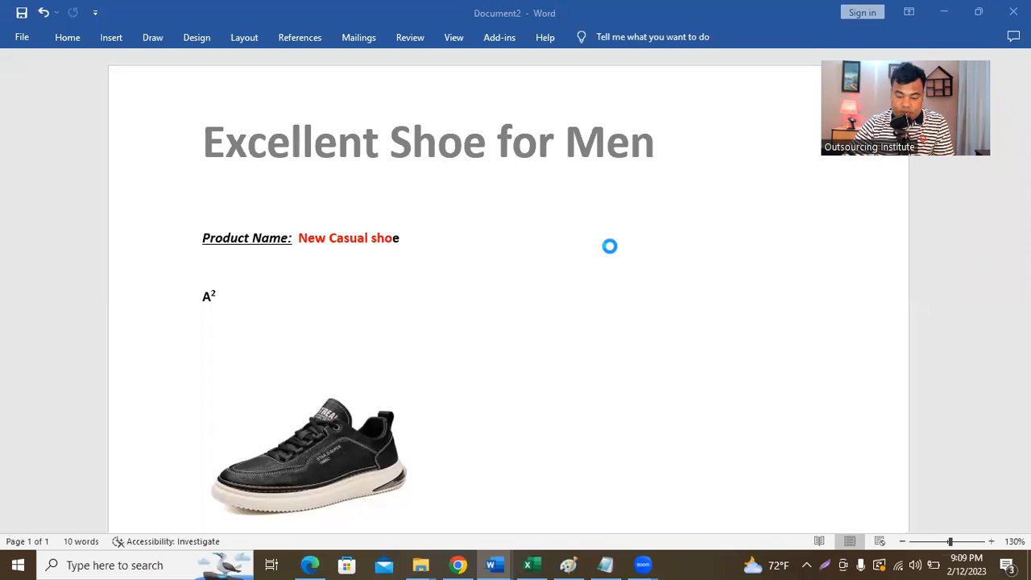
# Capture a screenshot of the whole screen and save it as the PNG file Screenshot_32 in Downloads.
pyautogui.press('Print')
pyautogui.moveTo(0, 0)
pyautogui.mouseDown()
pyautogui.moveTo(294, 555)
pyautogui.moveTo(1030, 579)
pyautogui.mouseUp()
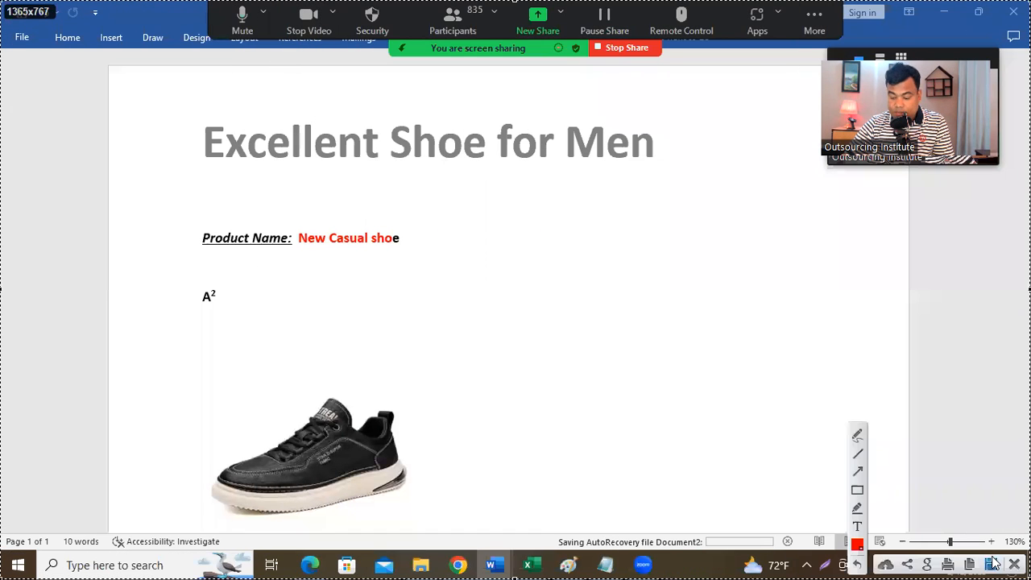
pyautogui.click(993, 562)
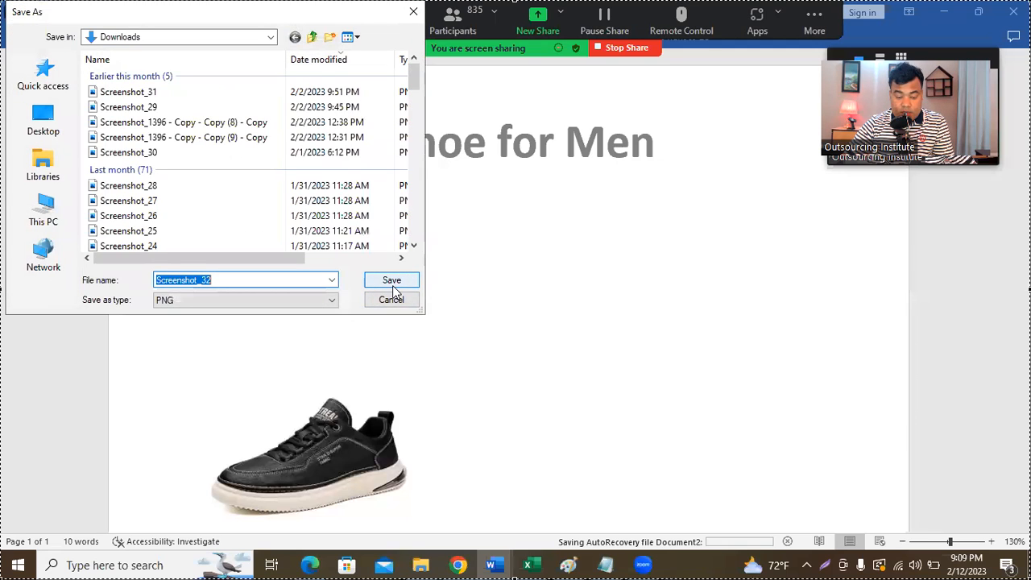
pyautogui.click(393, 282)
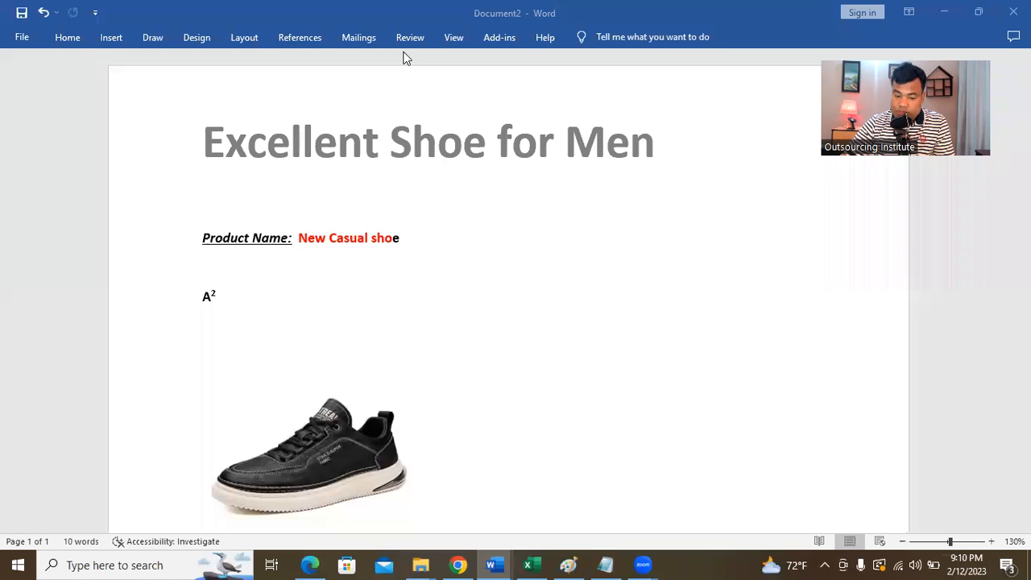
# Minimize the document and browser windows and open the Downloads folder in File Explorer.
pyautogui.click(948, 18)
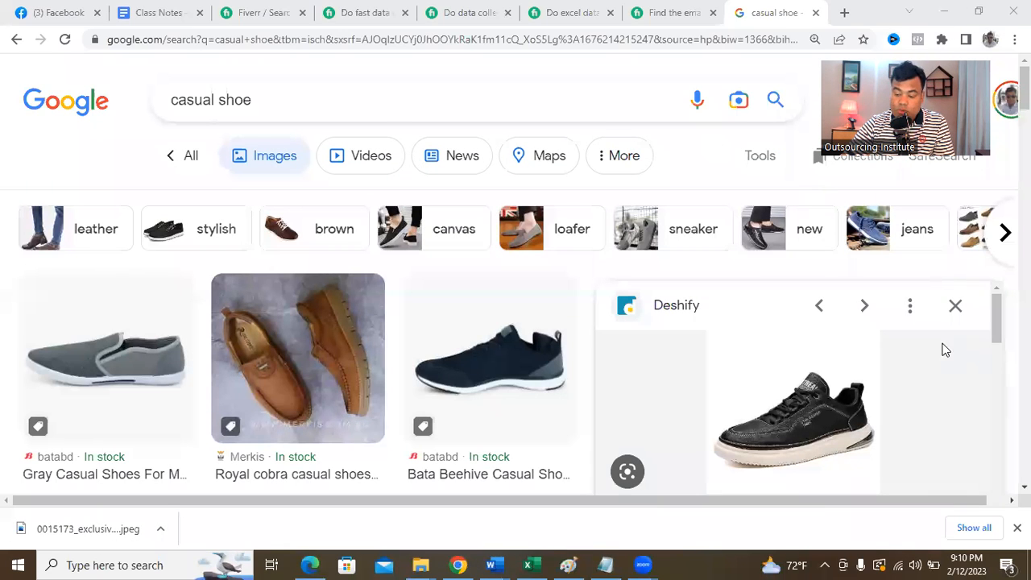
pyautogui.click(955, 306)
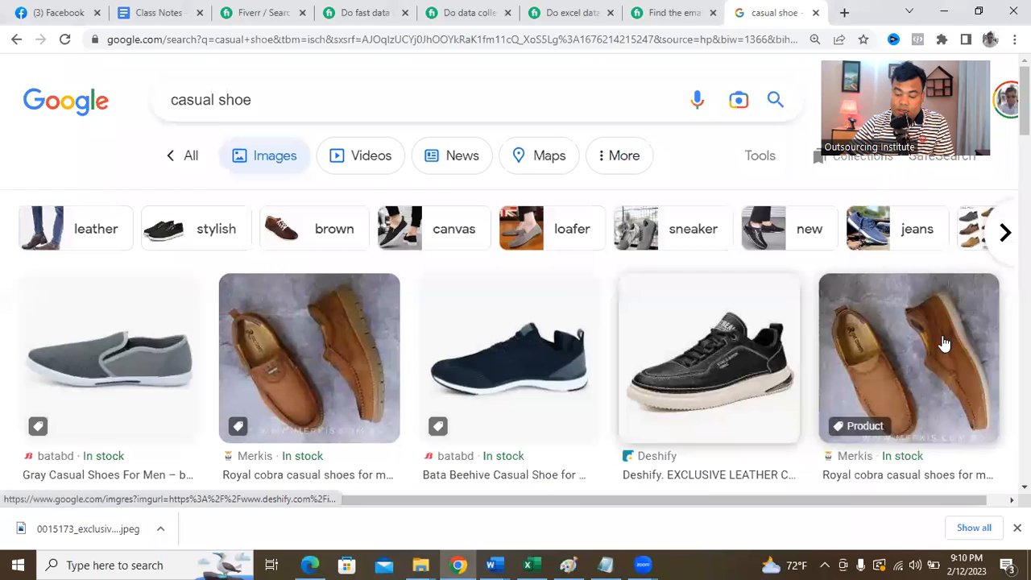
pyautogui.click(949, 13)
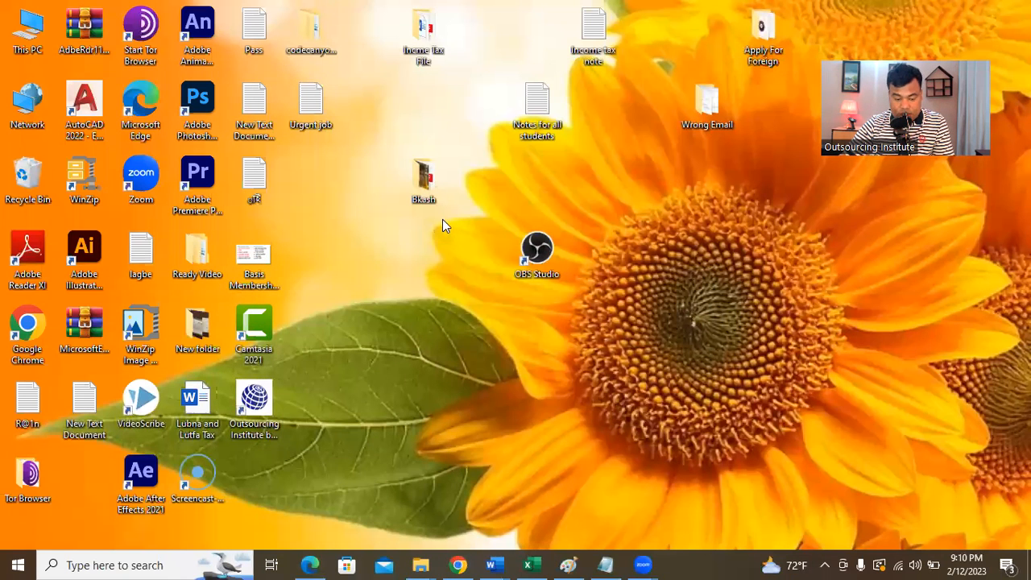
pyautogui.doubleClick(29, 26)
pyautogui.click(719, 33)
pyautogui.scroll(3, 91, 207)
pyautogui.click(85, 201)
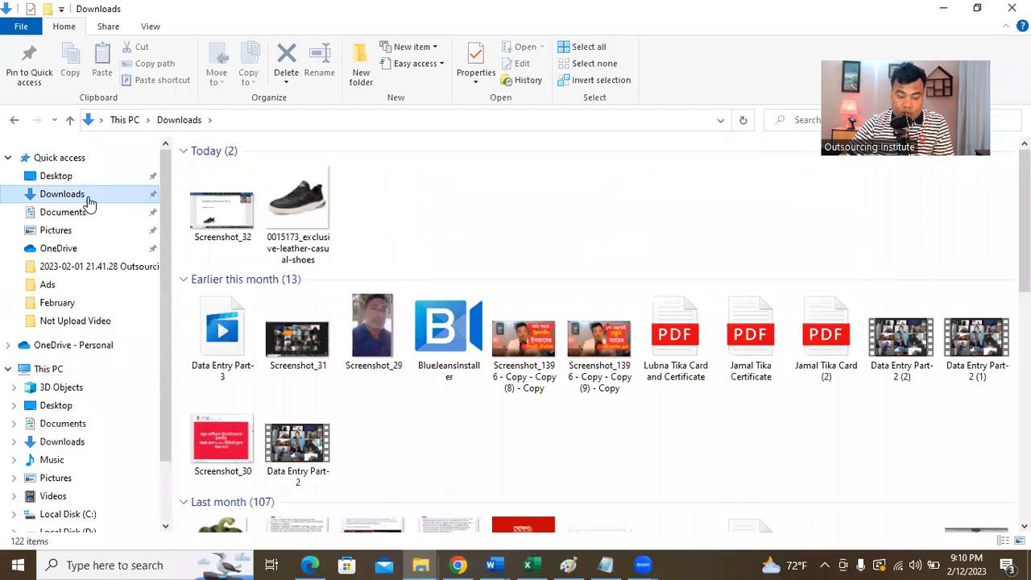
# Open the Screenshot_32 image from Downloads and maximize the viewer window to examine it.
pyautogui.click(230, 204)
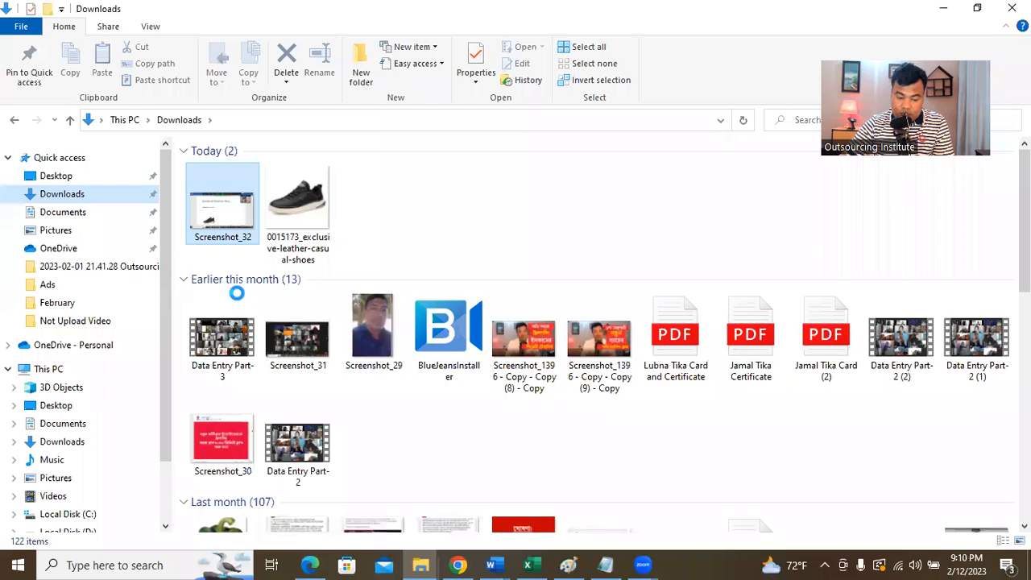
pyautogui.doubleClick(233, 202)
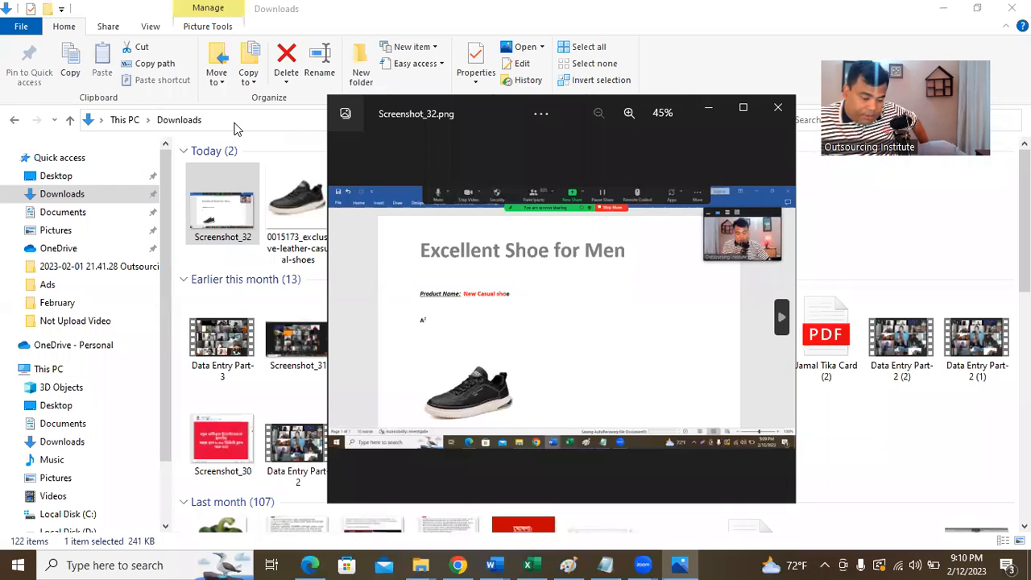
pyautogui.click(742, 106)
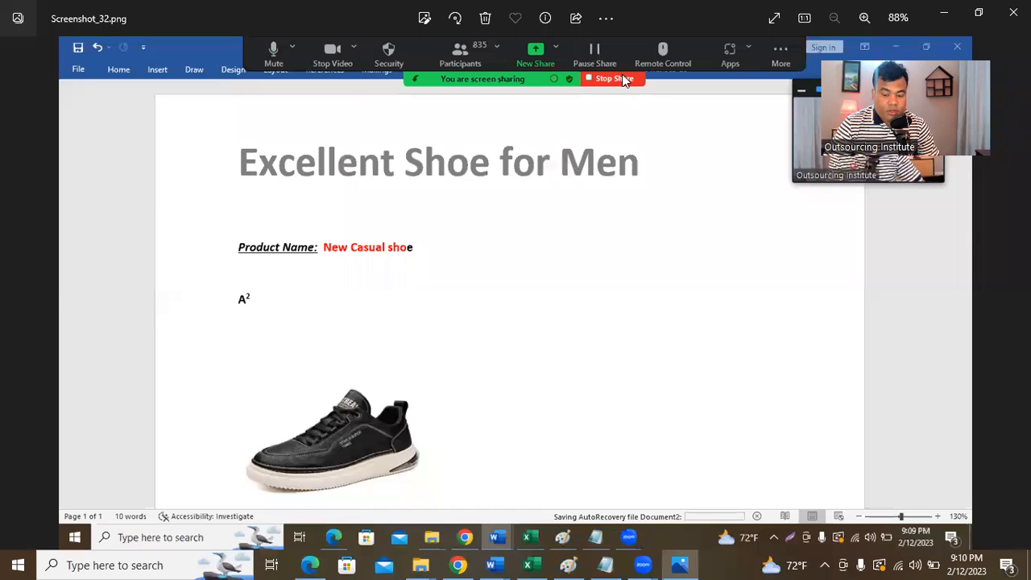
# Close the screenshot viewer and the Downloads window, and switch to the Class Notes document in Chrome.
pyautogui.scroll(2, 547, 191)
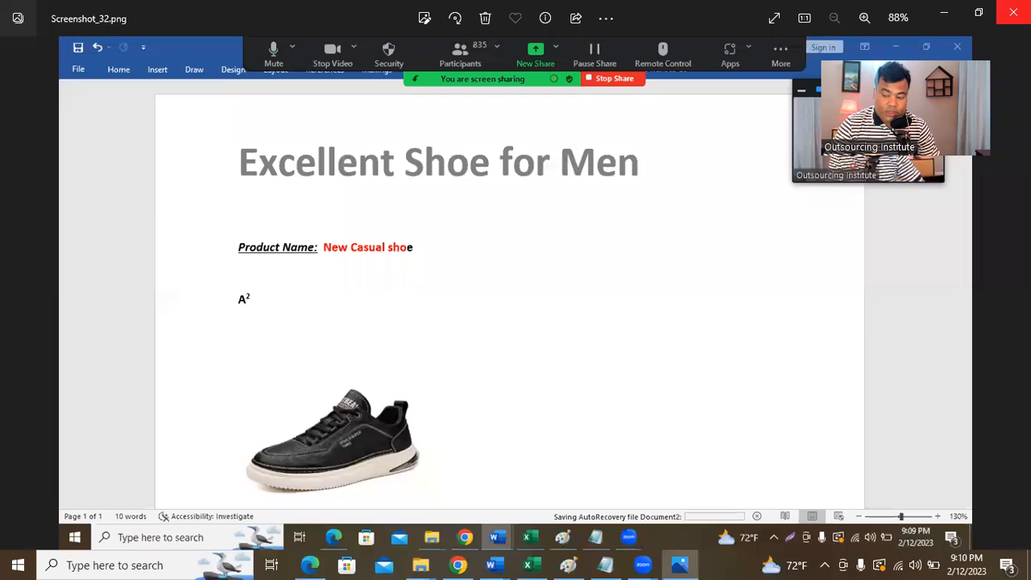
pyautogui.click(1014, 11)
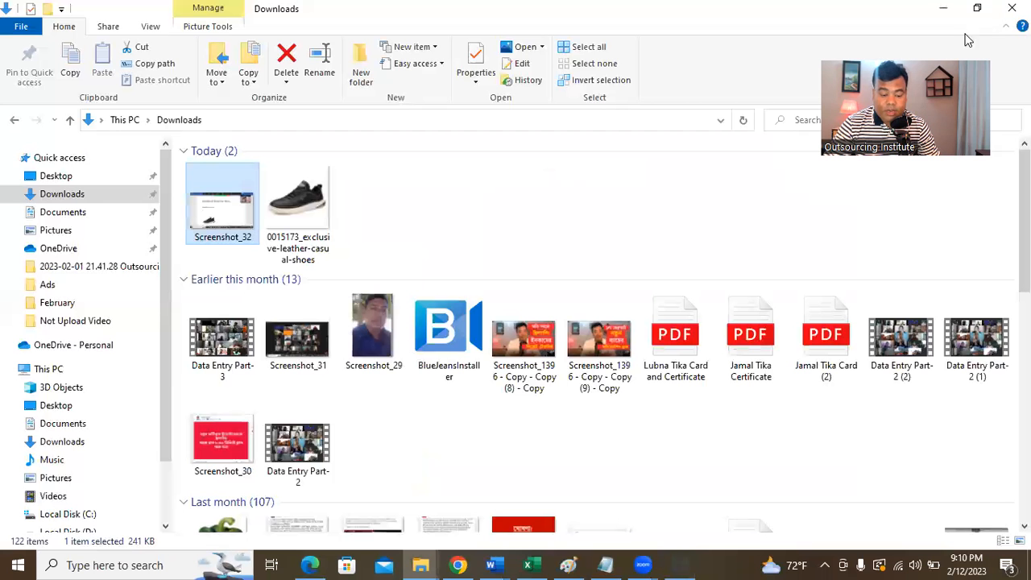
pyautogui.click(1012, 8)
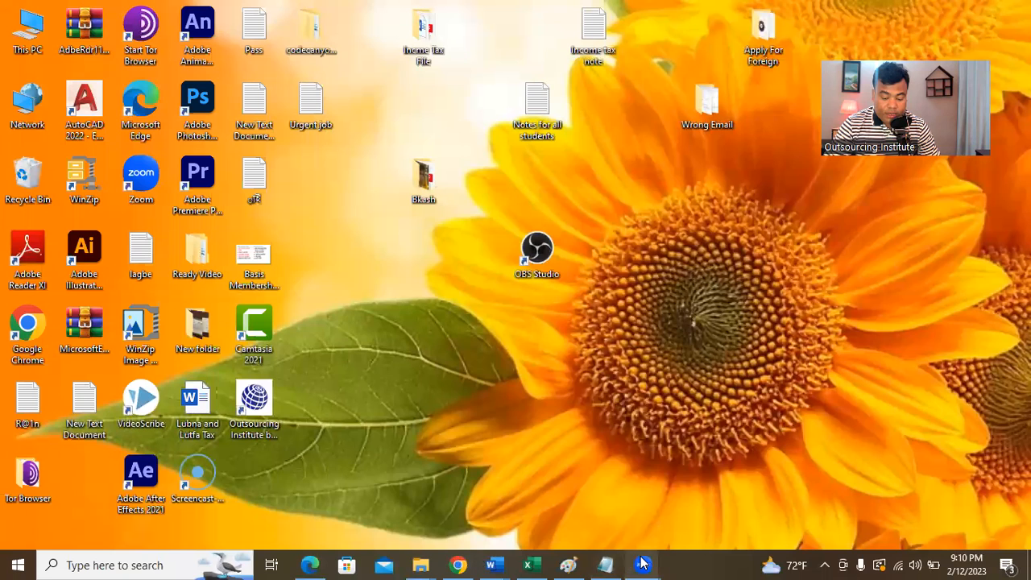
pyautogui.click(458, 564)
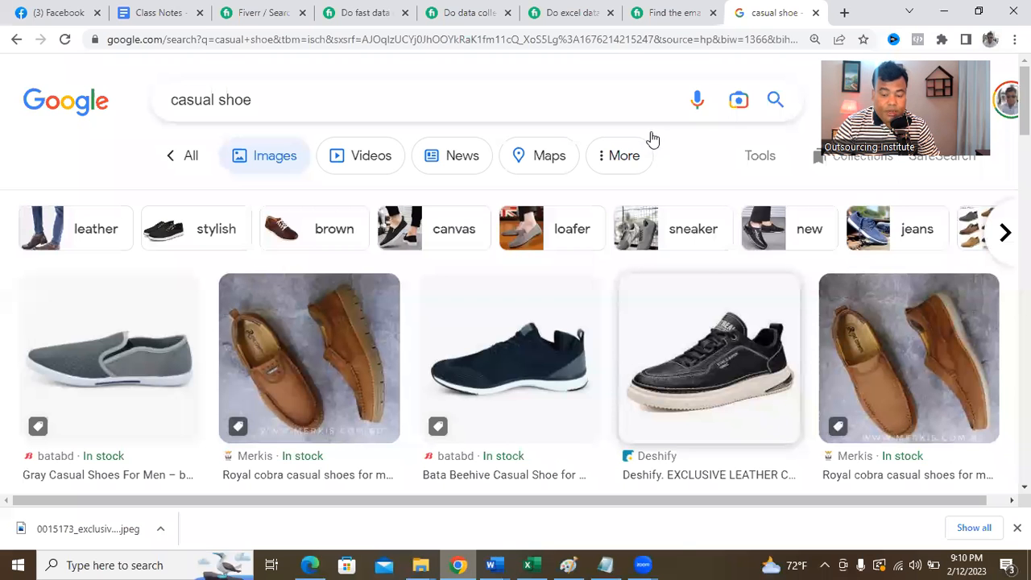
pyautogui.click(165, 10)
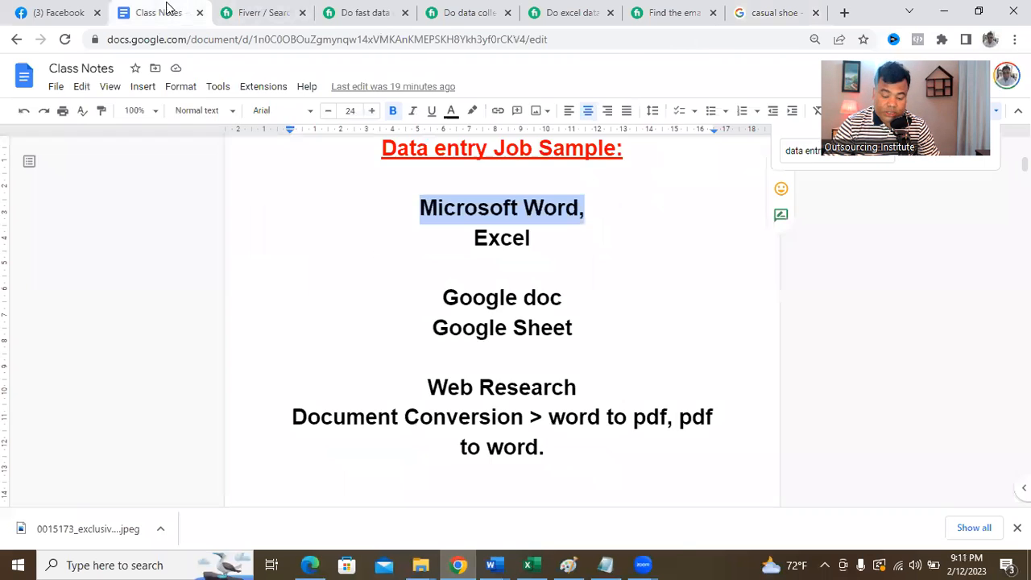
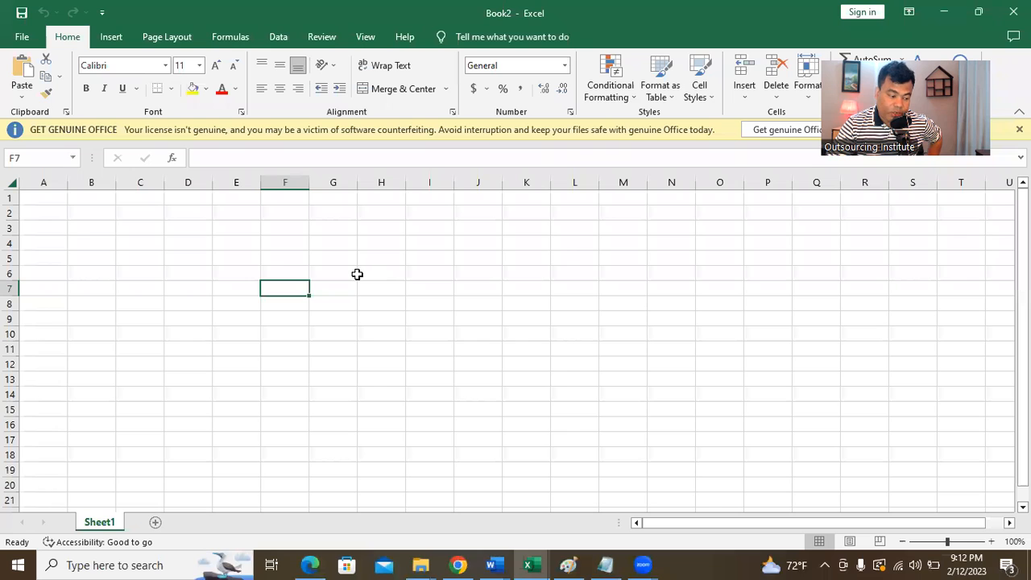
pyautogui.click(443, 367)
pyautogui.click(398, 318)
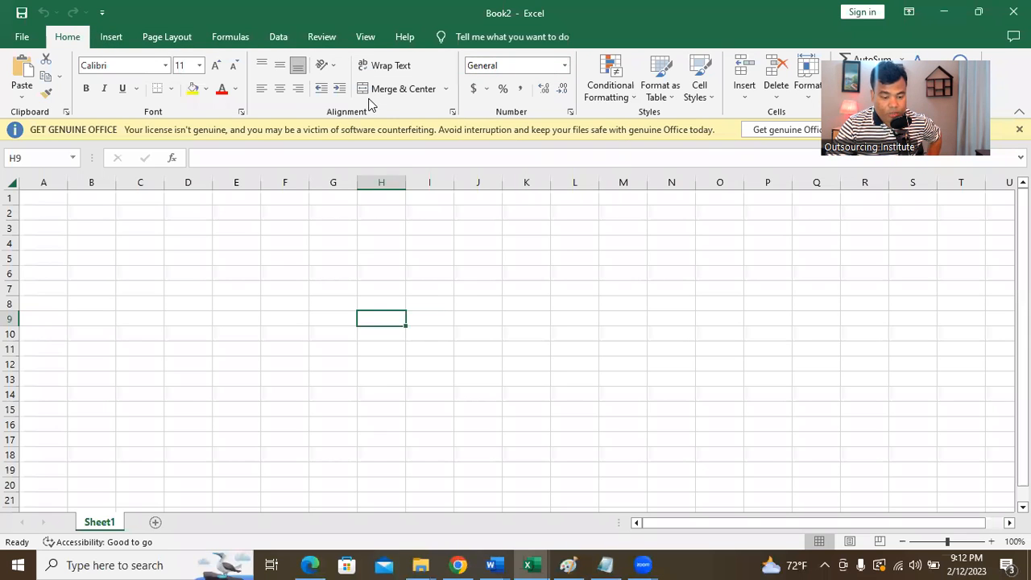
pyautogui.click(477, 289)
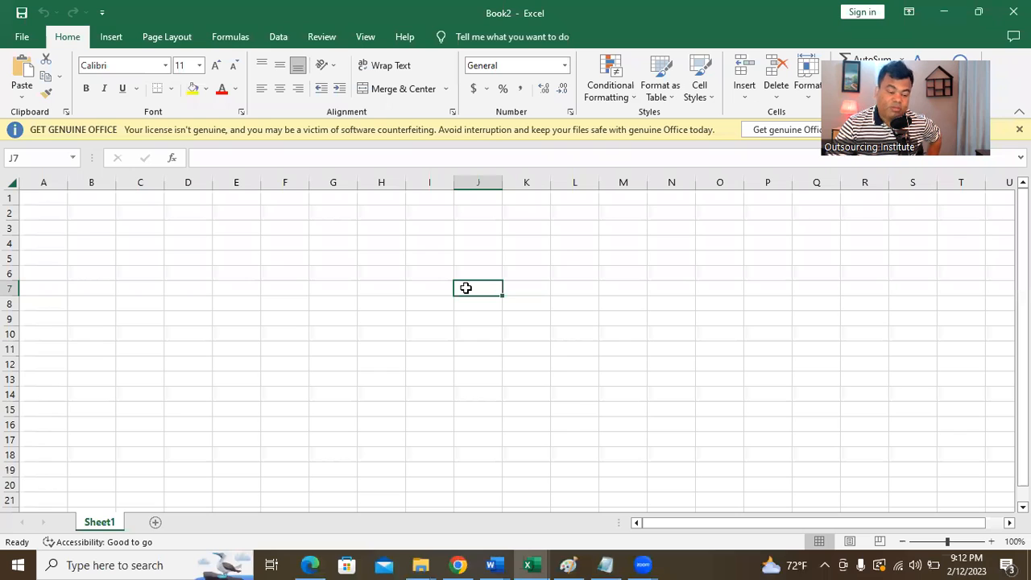
pyautogui.click(209, 261)
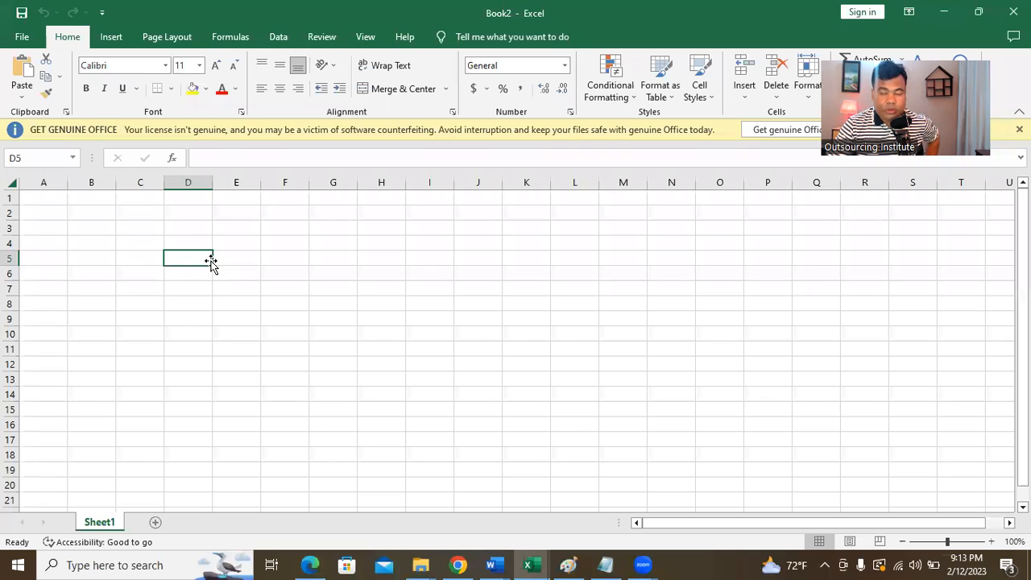
pyautogui.click(275, 263)
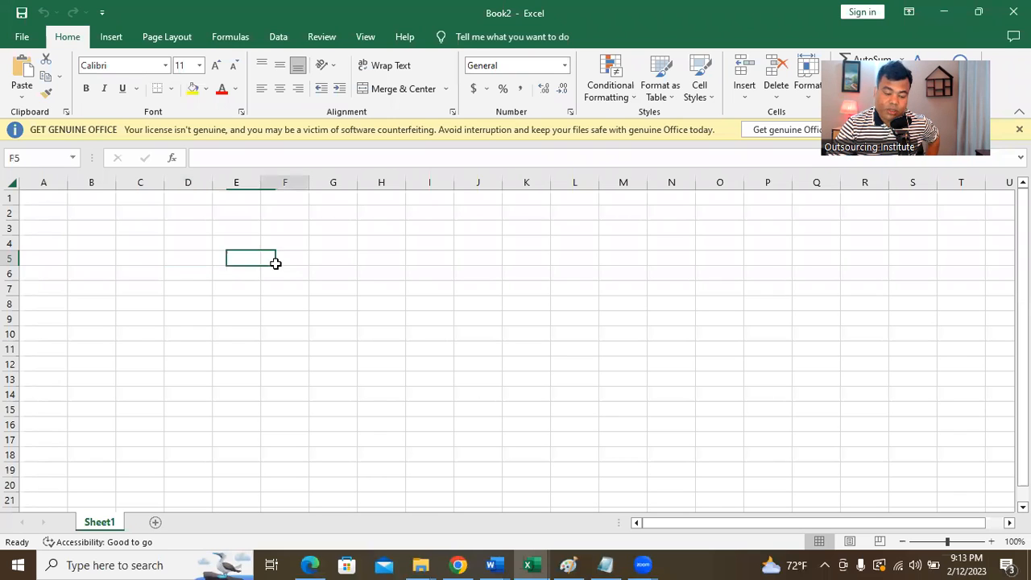
pyautogui.click(232, 274)
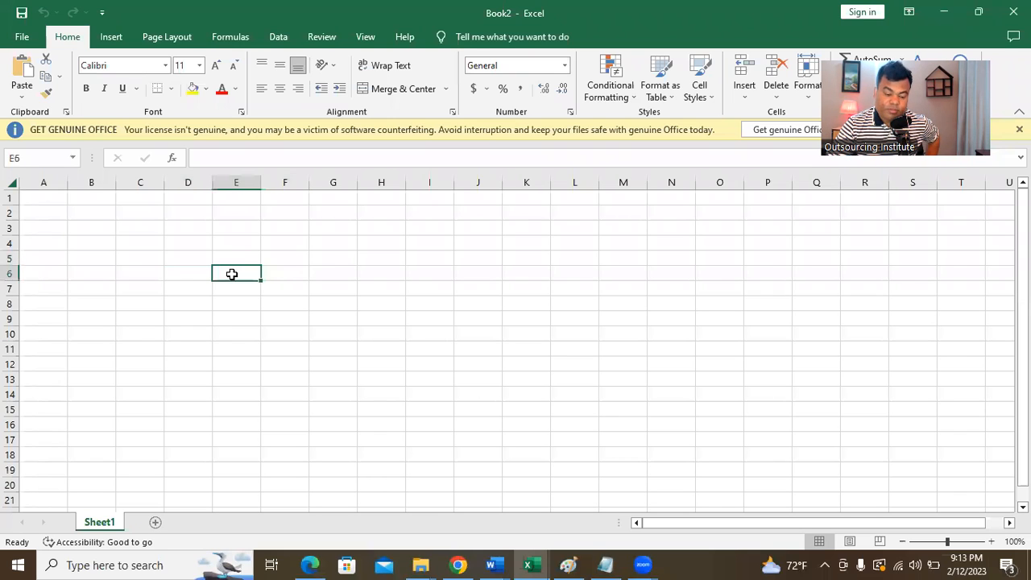
pyautogui.click(177, 289)
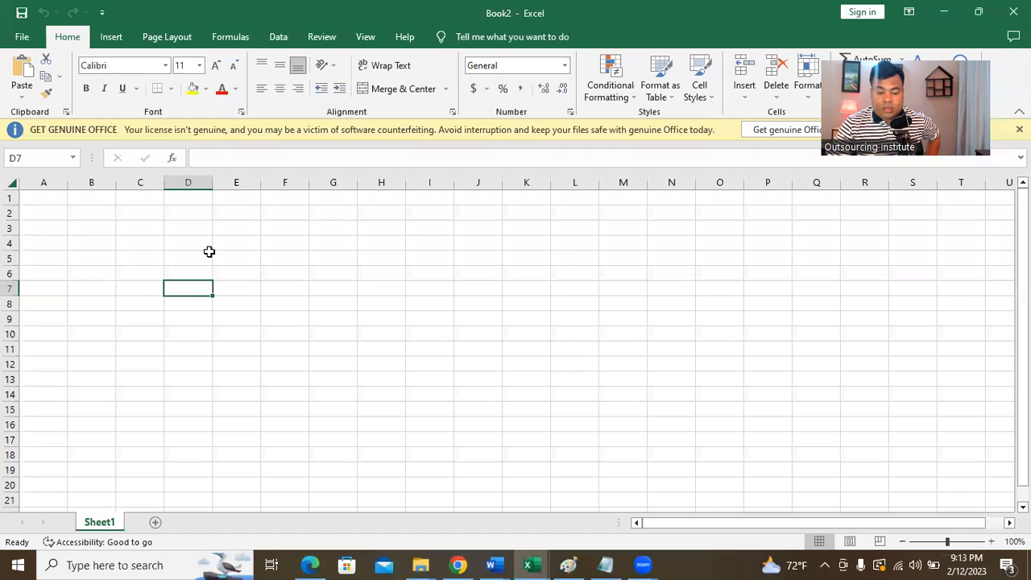
pyautogui.click(433, 300)
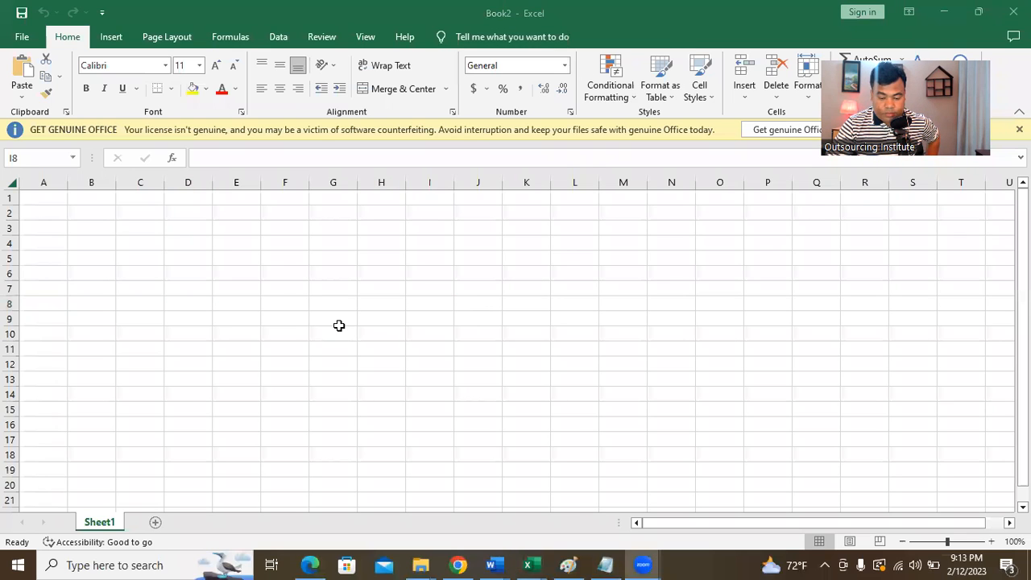
pyautogui.click(235, 310)
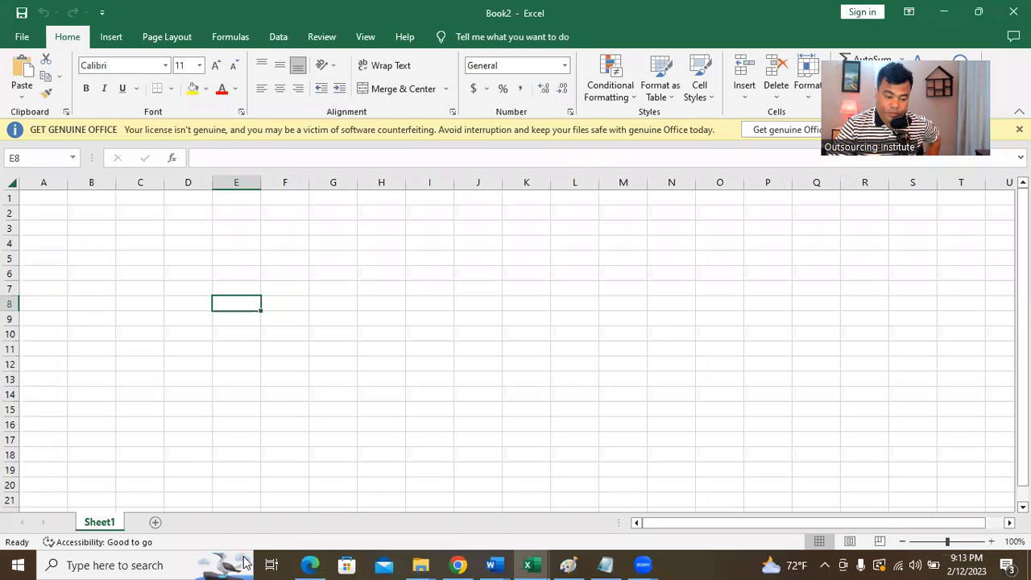
pyautogui.click(372, 304)
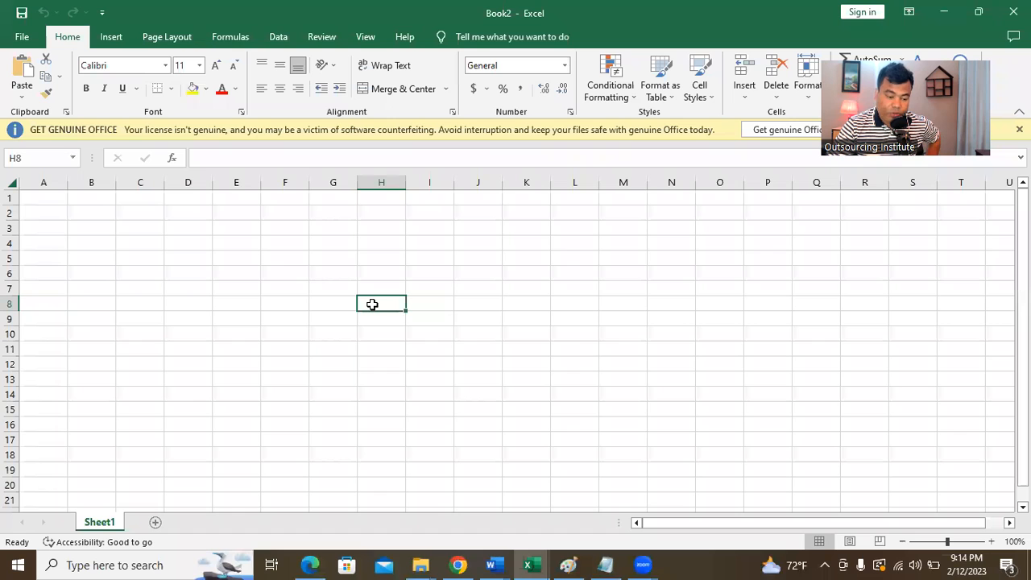
pyautogui.click(319, 262)
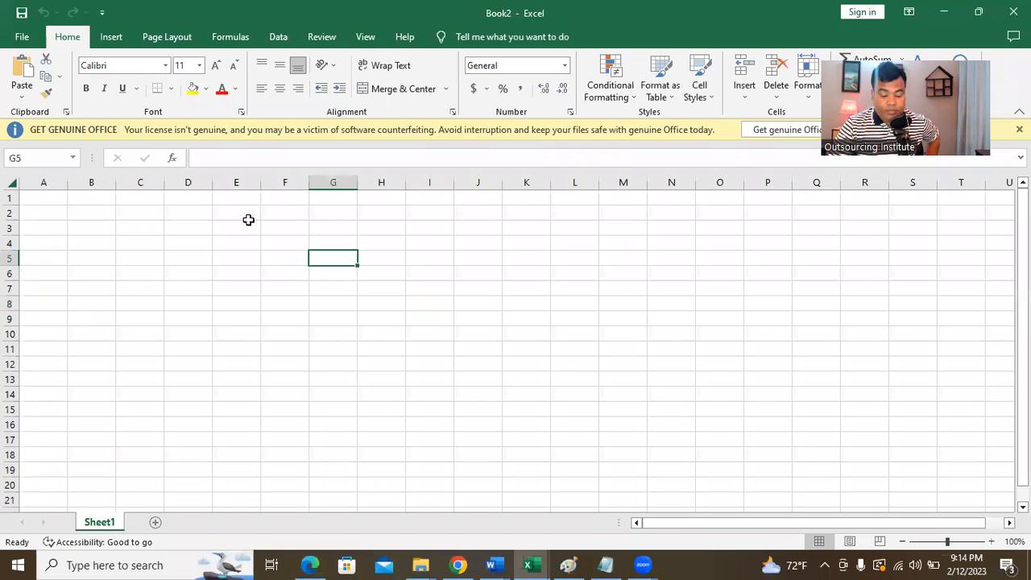
# Switch to the Zoom meeting and view the next page of participant videos.
pyautogui.click(642, 563)
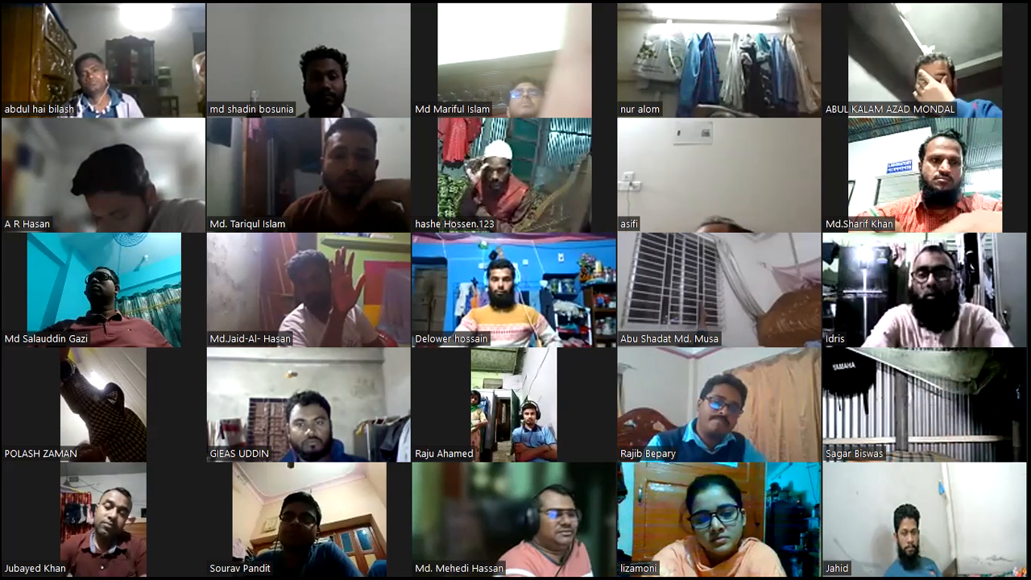
pyautogui.press('pagedown')
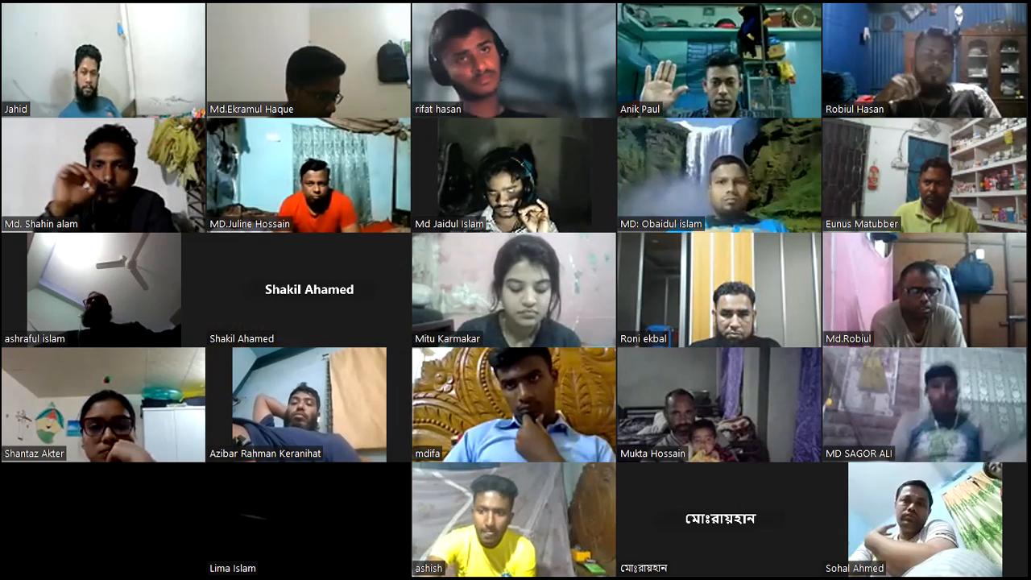
# Return to the Class Notes document in Chrome and select the "Google doc" line in the data entry job sample list.
pyautogui.hotkey('alt', 'Tab')
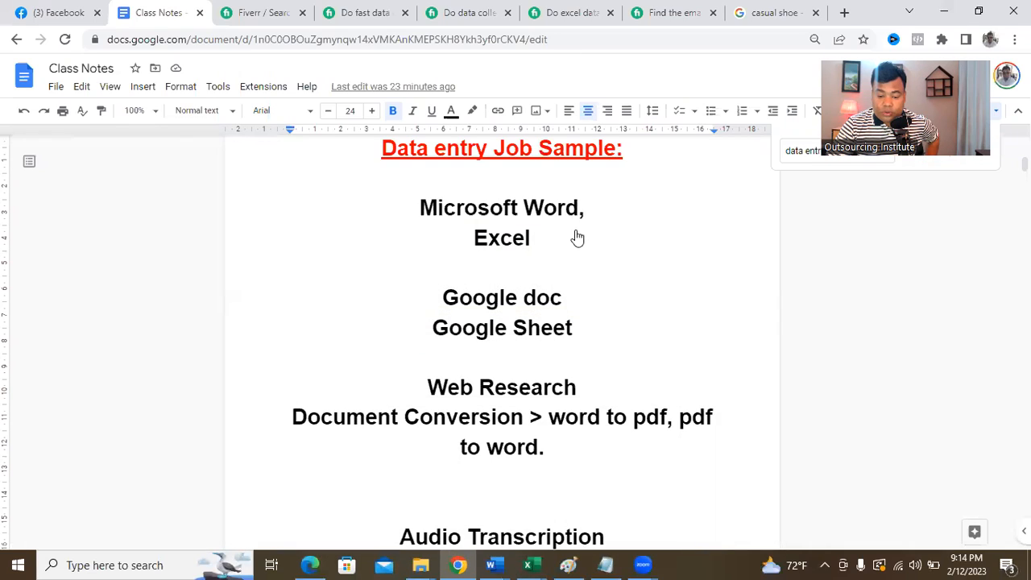
pyautogui.click(512, 298)
pyautogui.press('Home')
pyautogui.hotkey('shift', 'End')
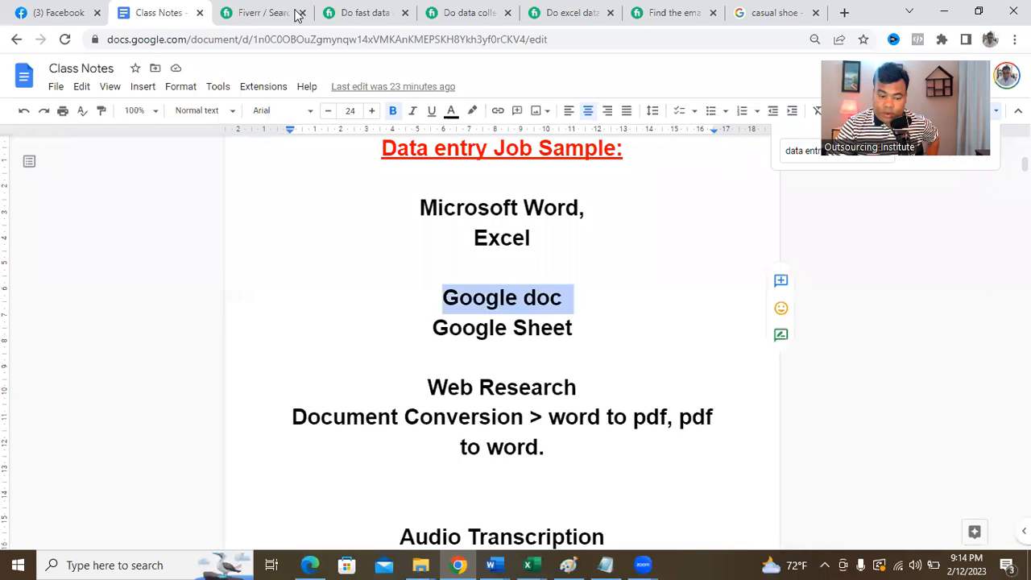
# Load the Google Drive My Drive page in the browser tab that holds the casual shoe image search.
pyautogui.click(775, 12)
pyautogui.click(725, 42)
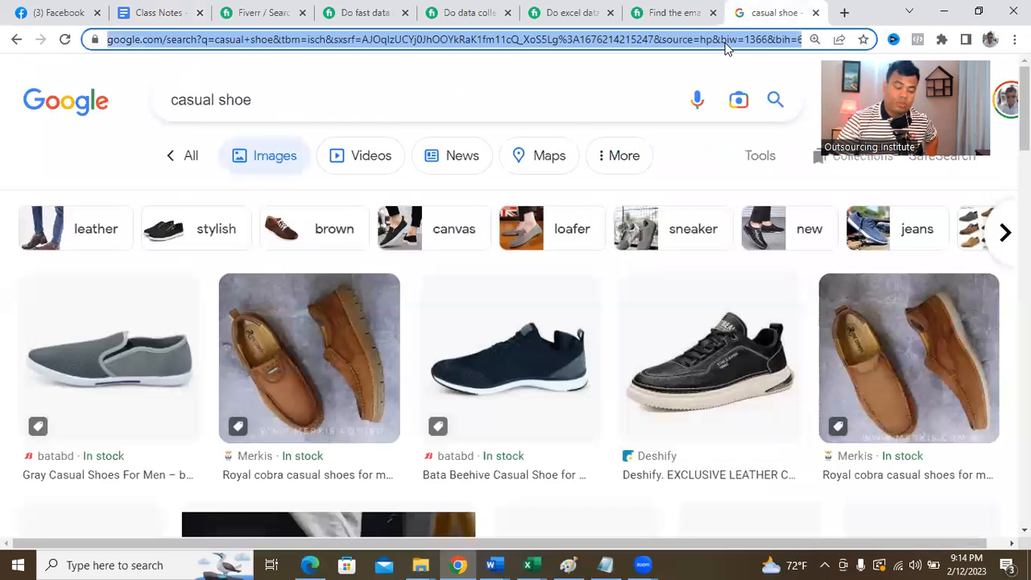
pyautogui.write('goo')
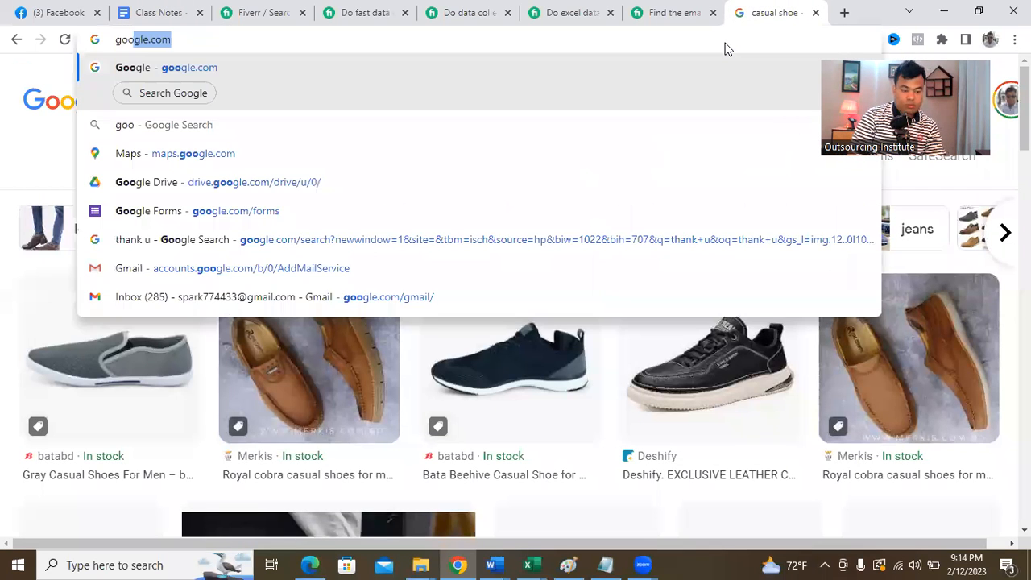
pyautogui.press('BackSpace')
pyautogui.press('BackSpace')
pyautogui.press('BackSpace')
pyautogui.press('BackSpace')
pyautogui.write('goo')
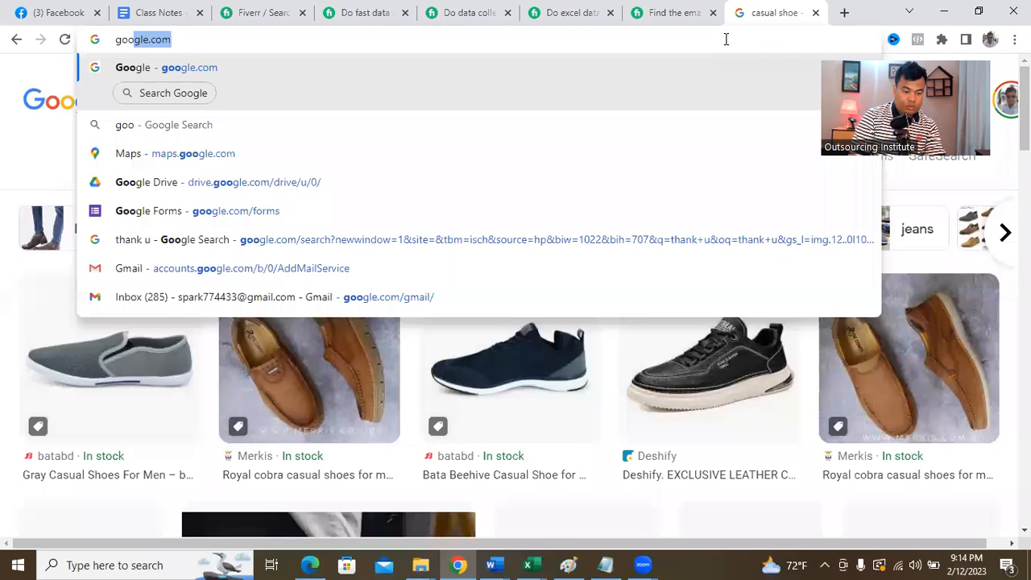
pyautogui.press('BackSpace')
pyautogui.press('BackSpace')
pyautogui.press('BackSpace')
pyautogui.press('BackSpace')
pyautogui.write('dir')
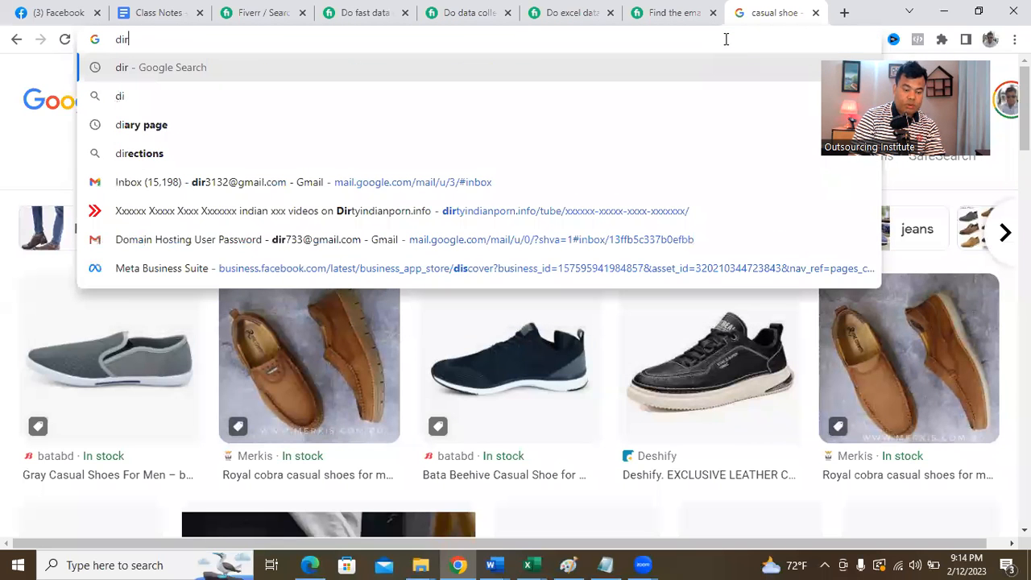
pyautogui.press('BackSpace')
pyautogui.press('BackSpace')
pyautogui.write('r')
pyautogui.press('Return')
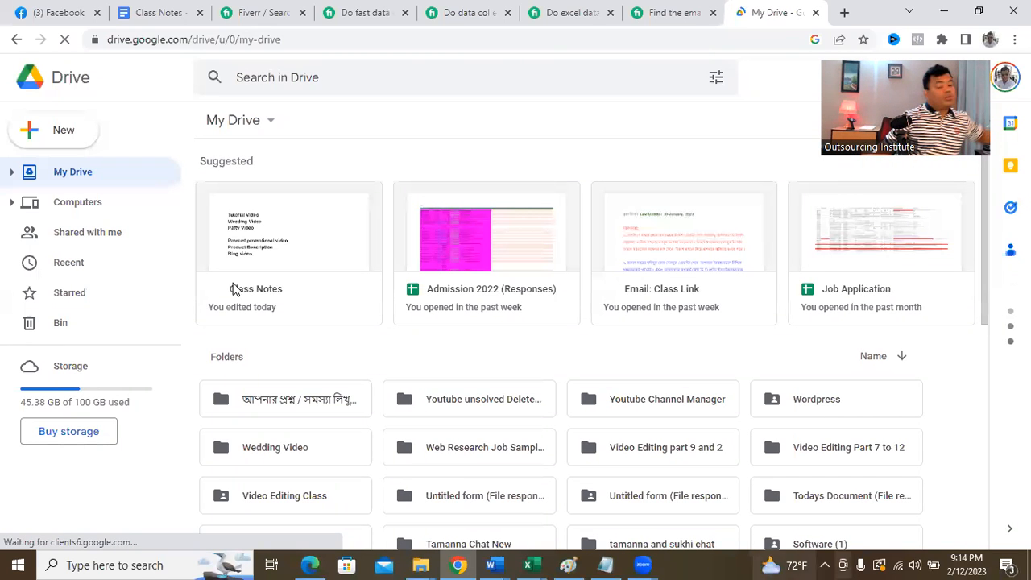
pyautogui.click(53, 146)
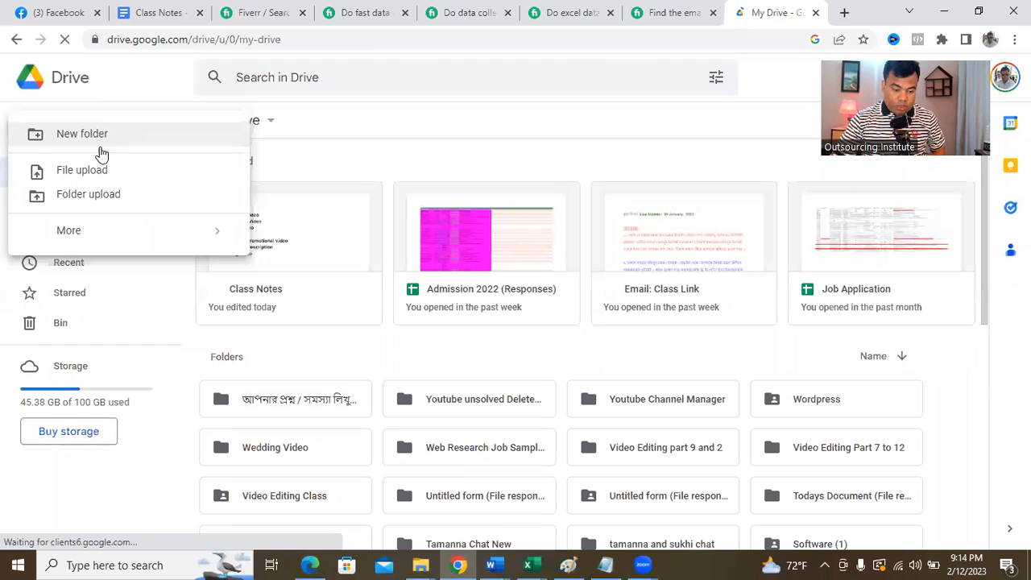
pyautogui.click(100, 171)
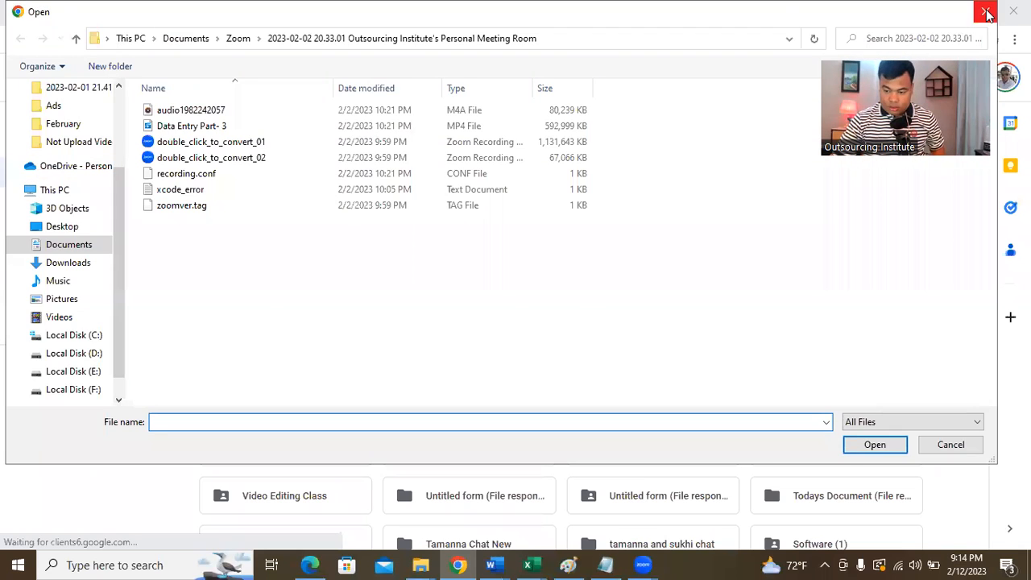
pyautogui.click(986, 14)
# Create a blank Google Docs document from Drive and look over its image insertion options.
pyautogui.click(71, 142)
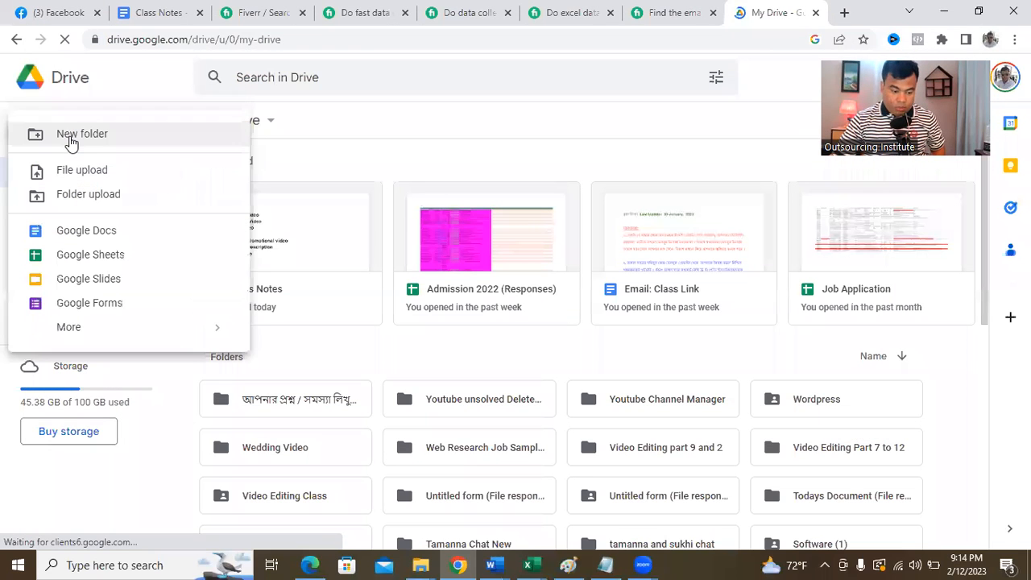
pyautogui.click(88, 233)
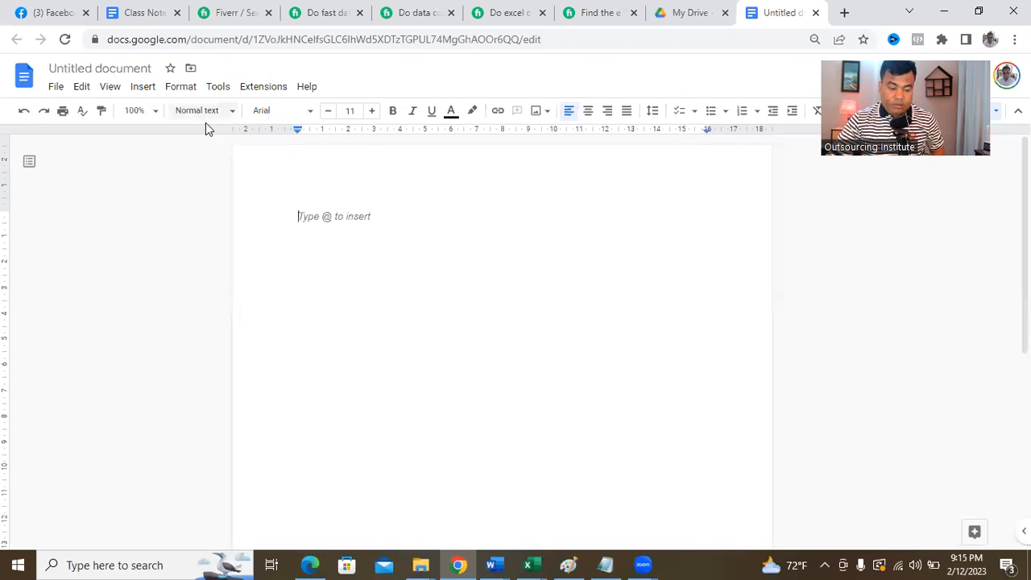
pyautogui.click(546, 112)
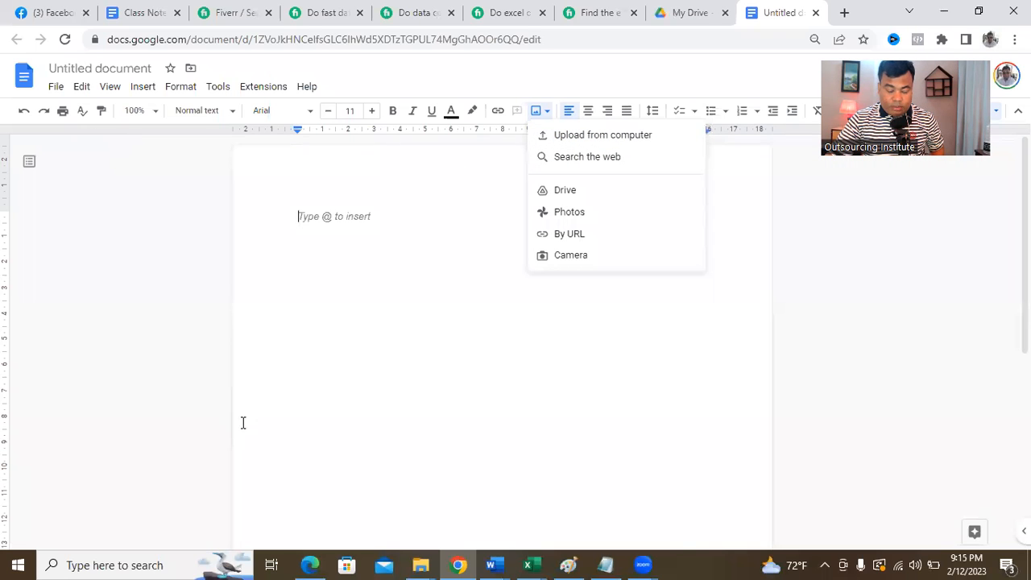
pyautogui.click(401, 221)
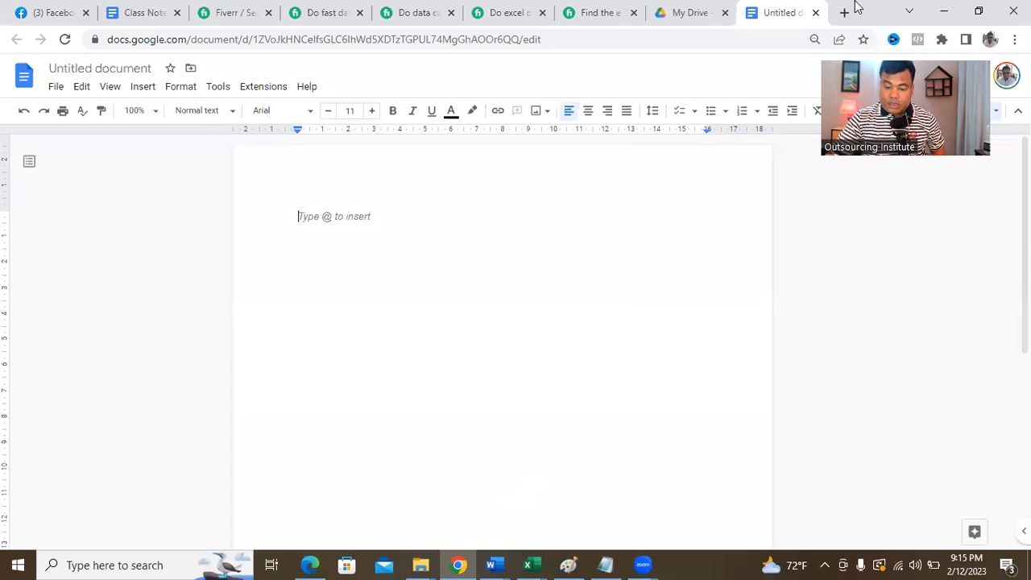
# Return to My Drive, create a blank Google Sheets spreadsheet and select cell E5.
pyautogui.click(699, 10)
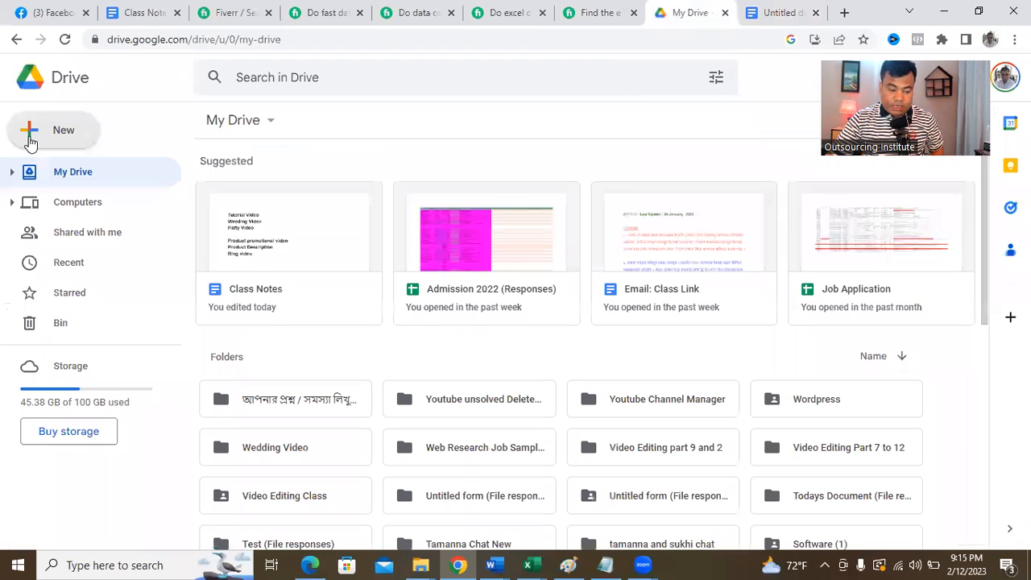
pyautogui.click(80, 138)
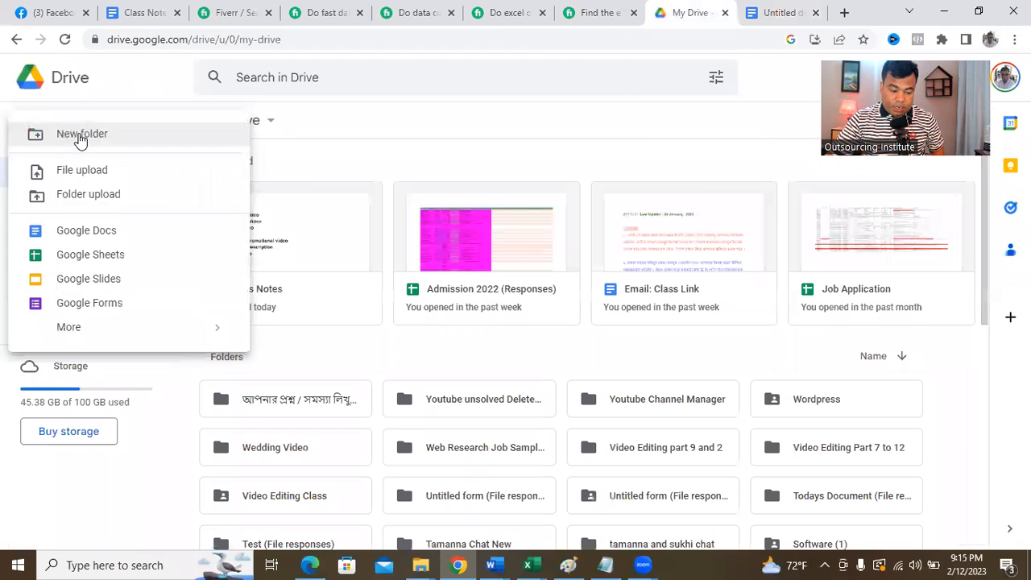
pyautogui.click(122, 258)
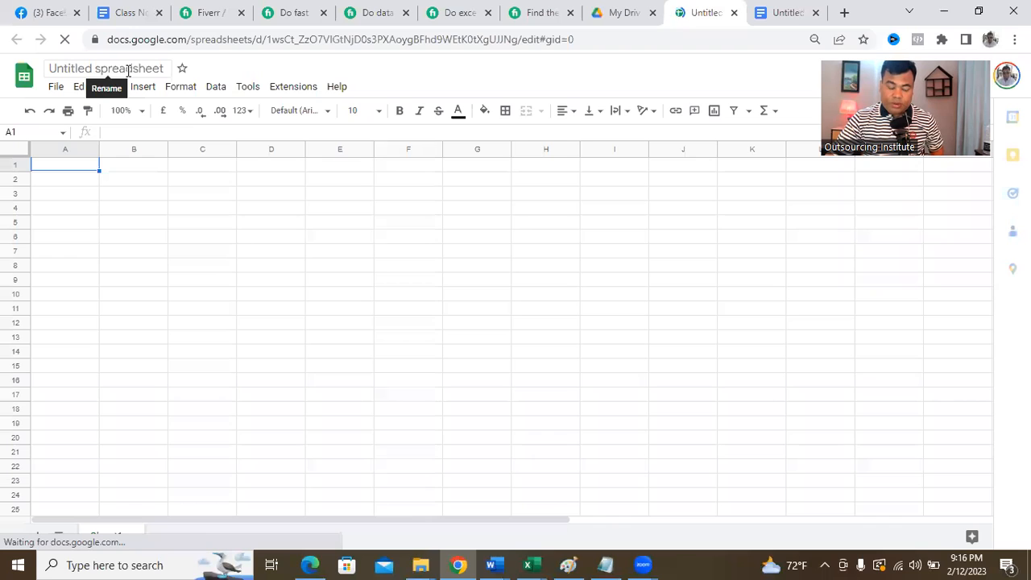
pyautogui.click(329, 226)
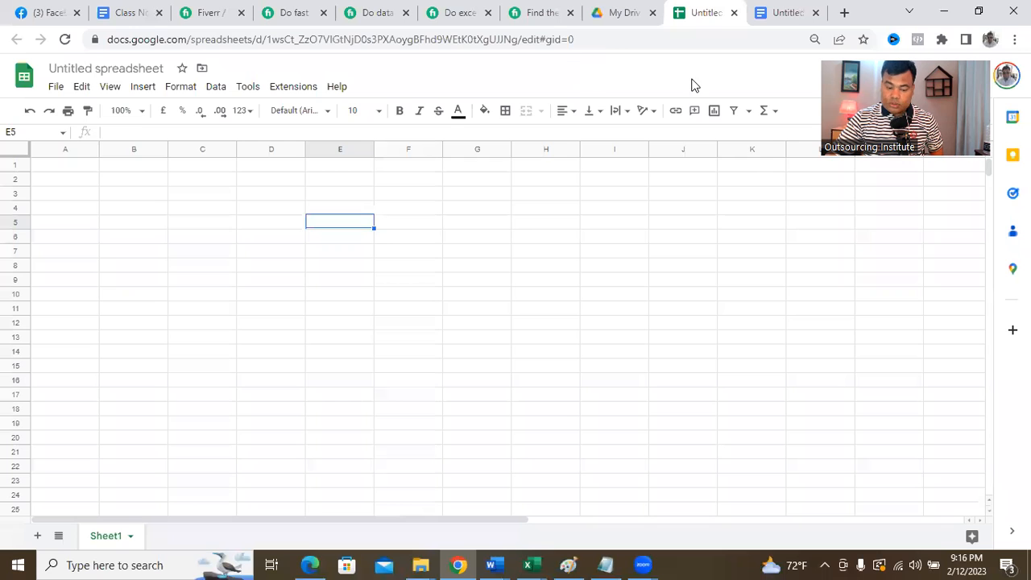
# Return to the Class Notes document and select the "Web Research" line in the data entry job sample list.
pyautogui.click(622, 10)
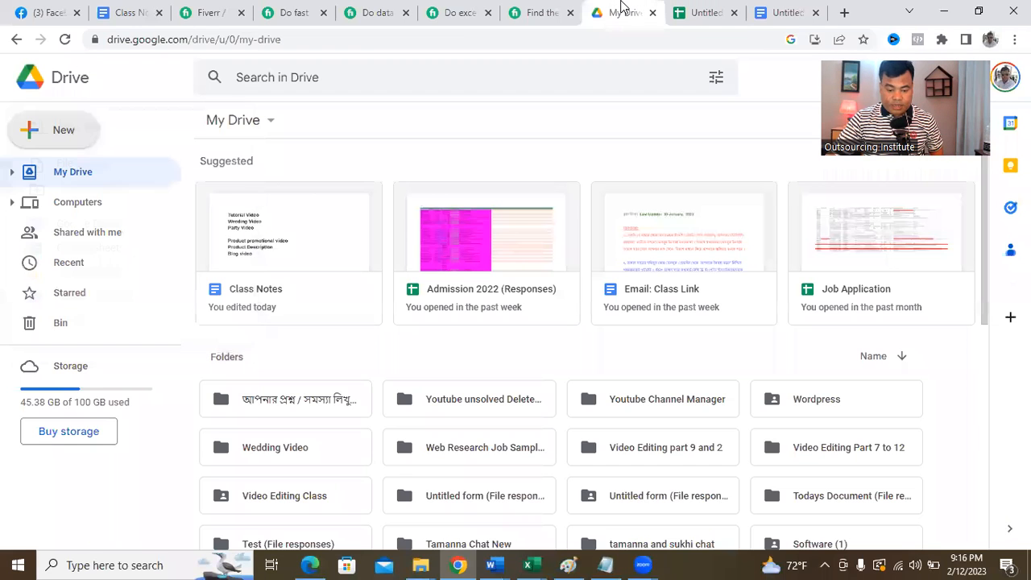
pyautogui.click(513, 7)
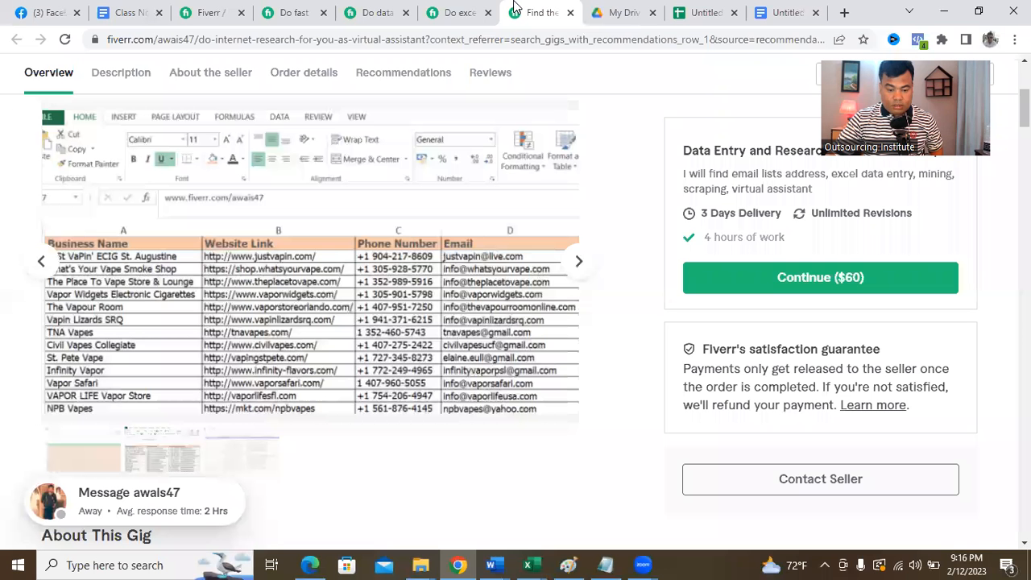
pyautogui.click(113, 8)
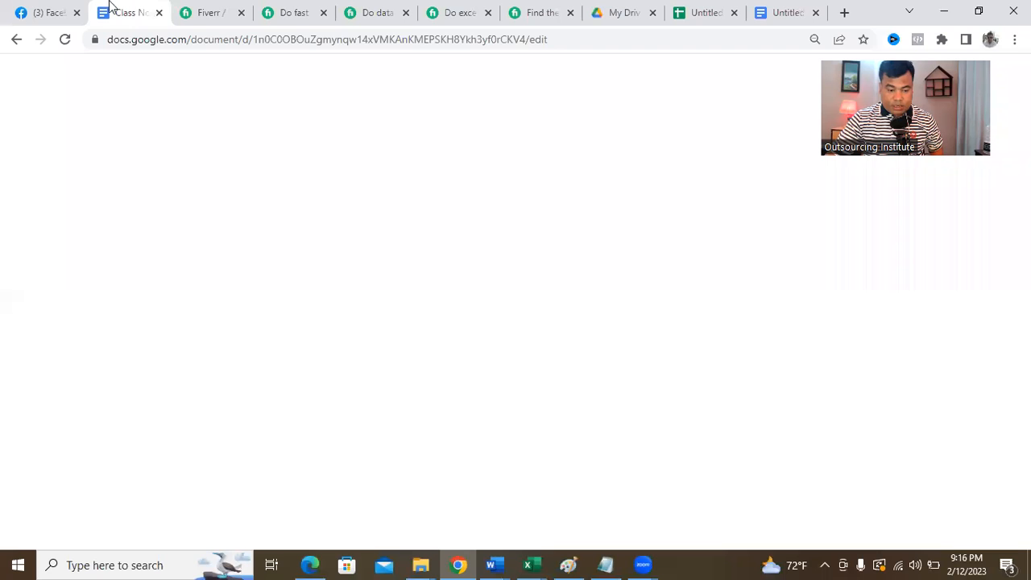
pyautogui.click(340, 38)
pyautogui.click(569, 300)
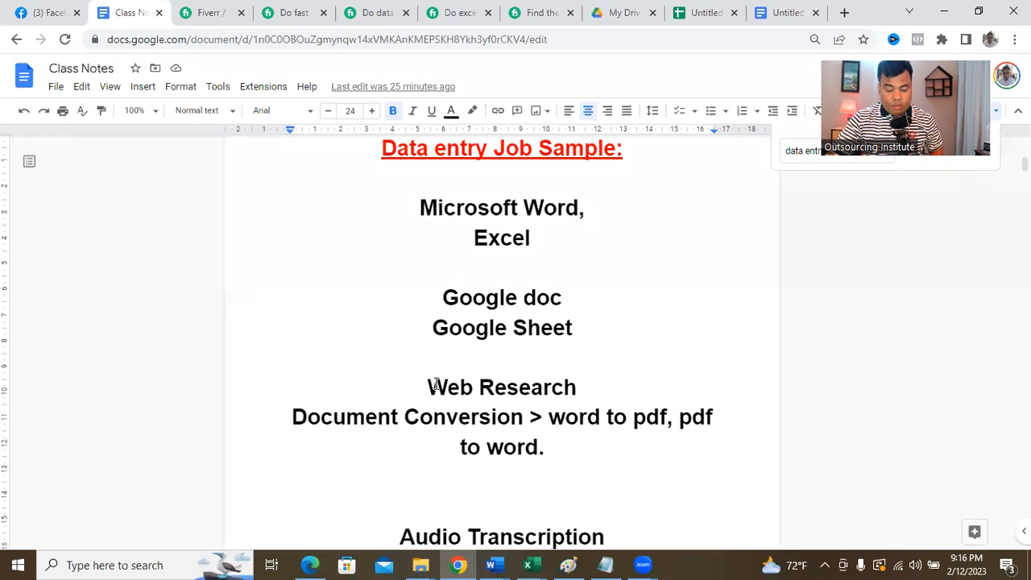
pyautogui.moveTo(428, 388); pyautogui.dragTo(598, 387)
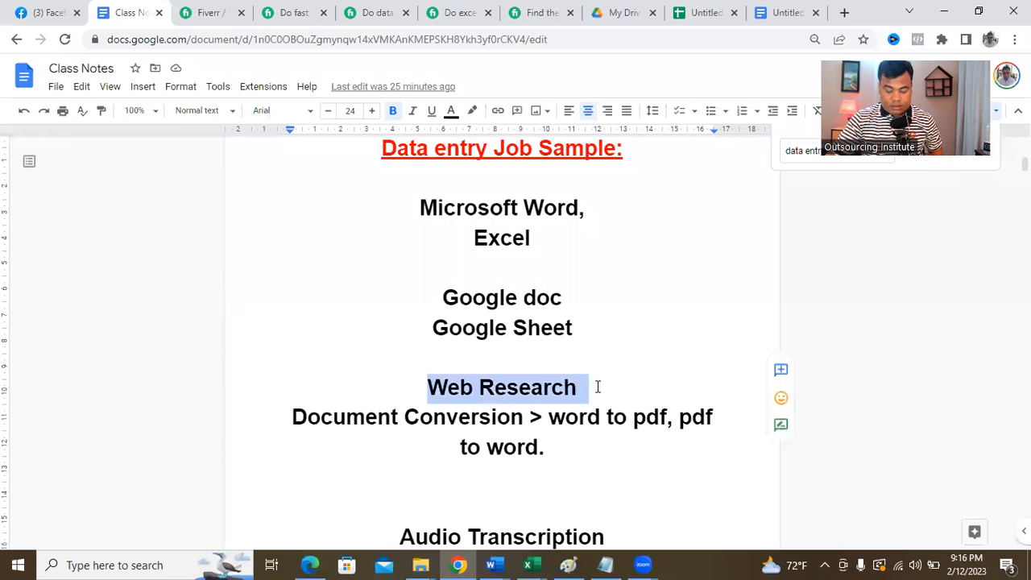
pyautogui.scroll(-2, 599, 373)
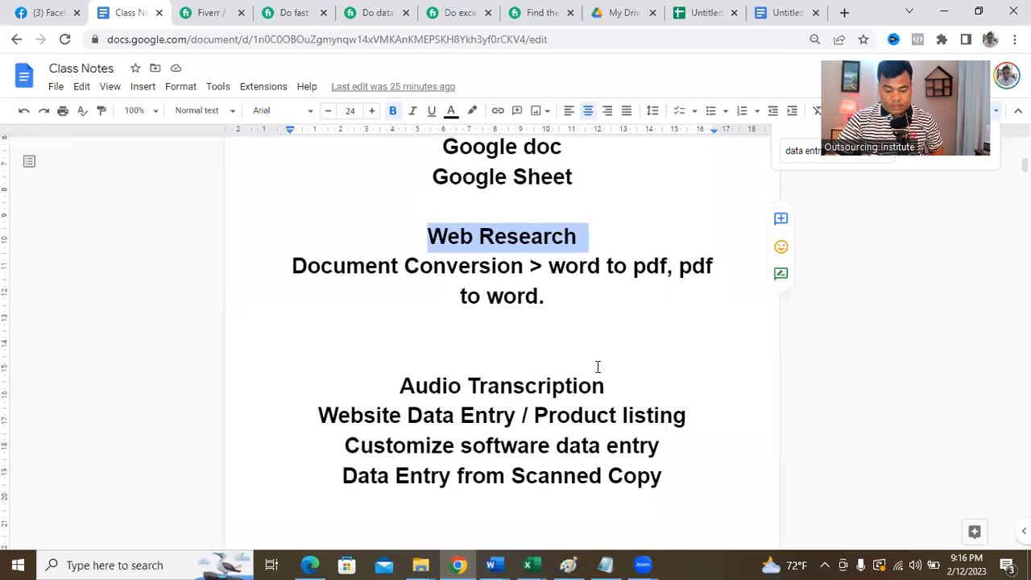
pyautogui.scroll(2, 599, 373)
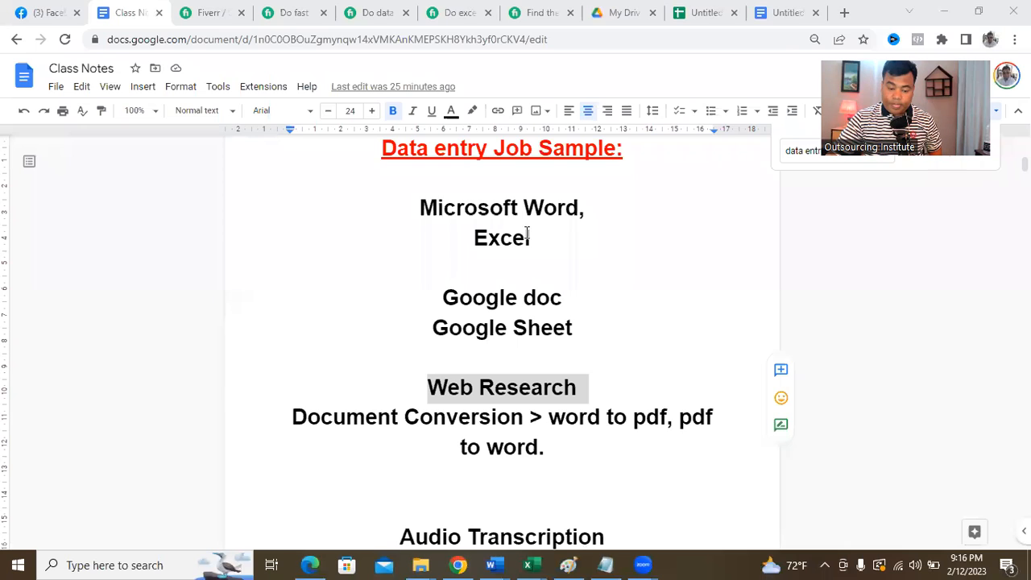
# Highlight the Microsoft Word, Excel, Google doc and Google Sheet lines of the job sample list one after another.
pyautogui.click(528, 236)
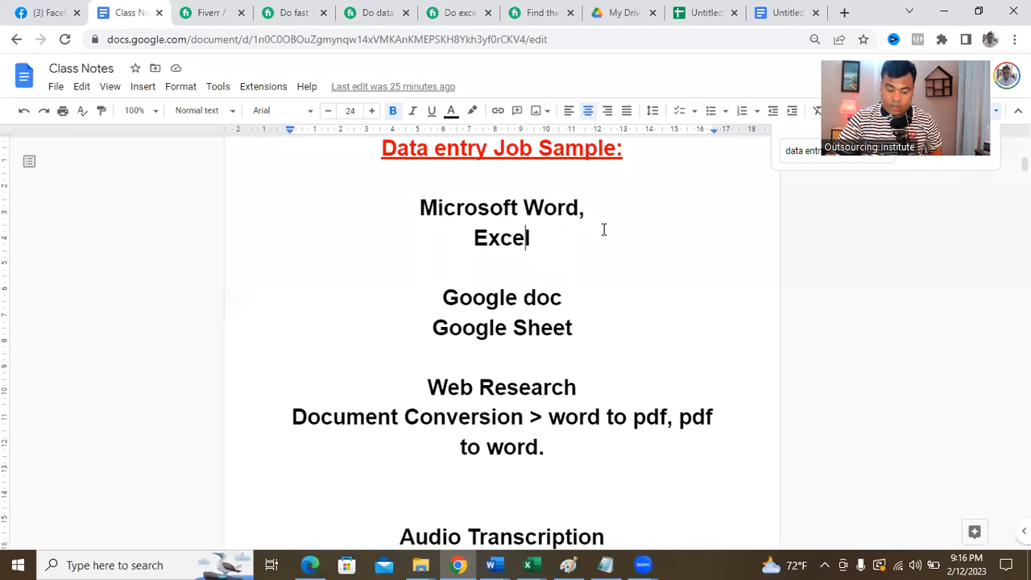
pyautogui.moveTo(424, 205); pyautogui.dragTo(580, 208)
pyautogui.moveTo(559, 242); pyautogui.dragTo(474, 240)
pyautogui.moveTo(461, 298); pyautogui.dragTo(552, 304)
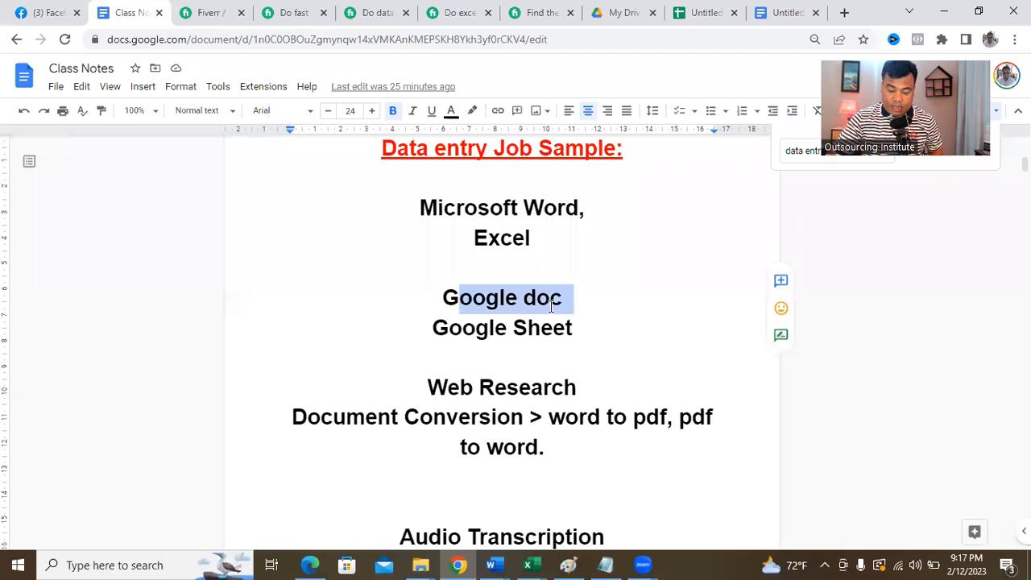
pyautogui.moveTo(476, 327); pyautogui.dragTo(586, 325)
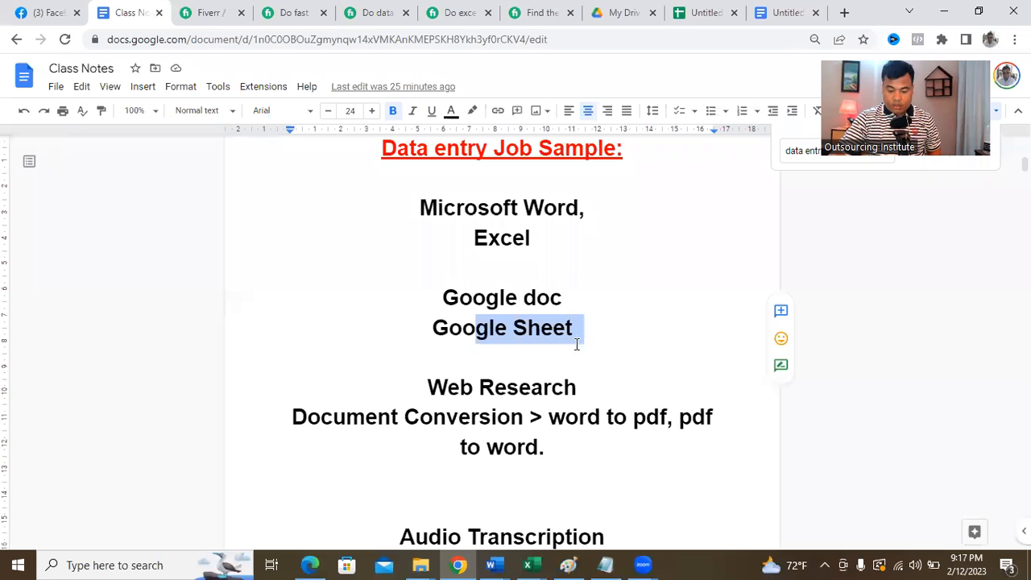
pyautogui.click(576, 338)
pyautogui.scroll(-2, 559, 368)
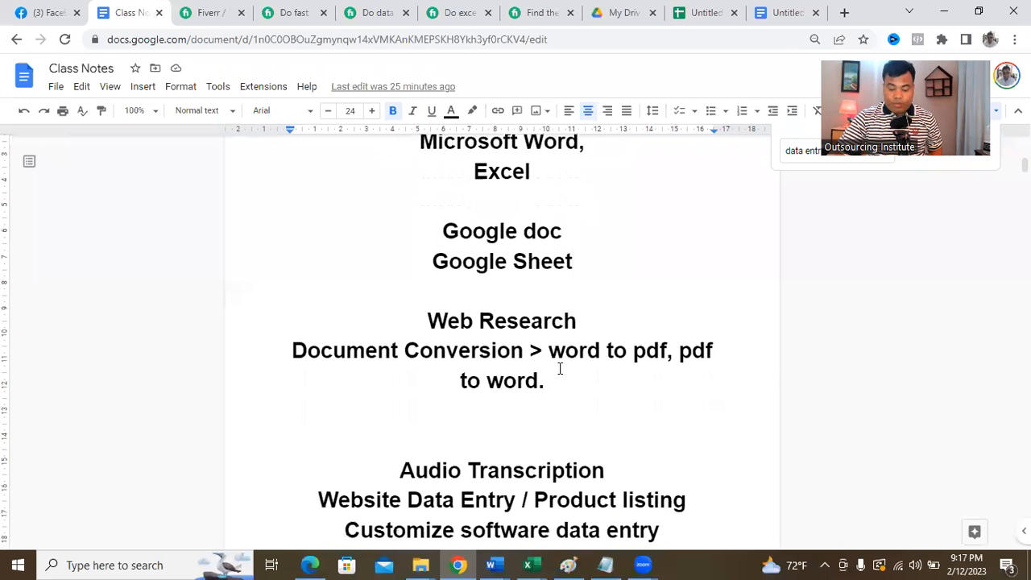
# Append "-3" to the end of the "Web Research" line in the job sample list.
pyautogui.moveTo(429, 311); pyautogui.dragTo(593, 309)
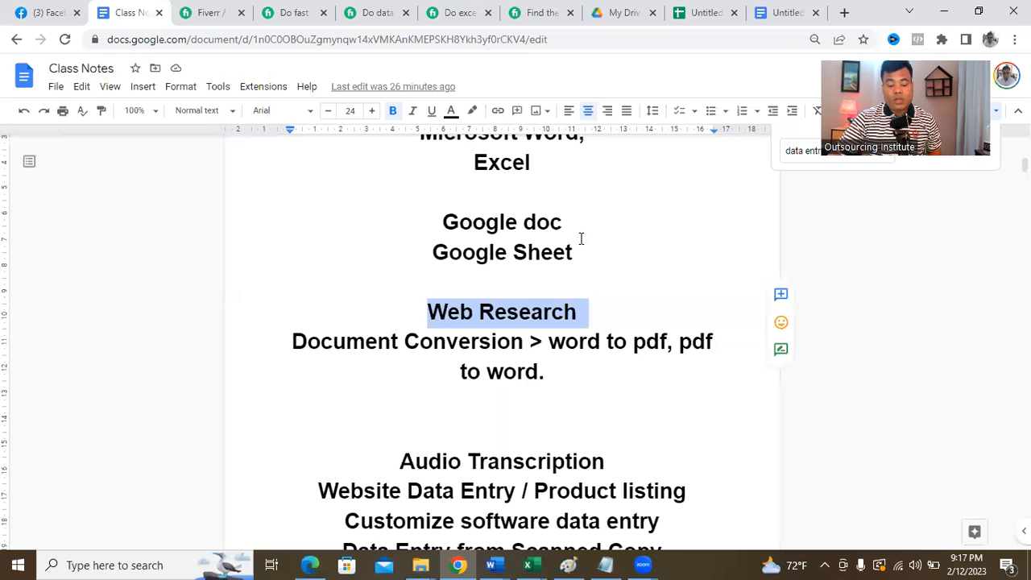
pyautogui.scroll(3, 580, 239)
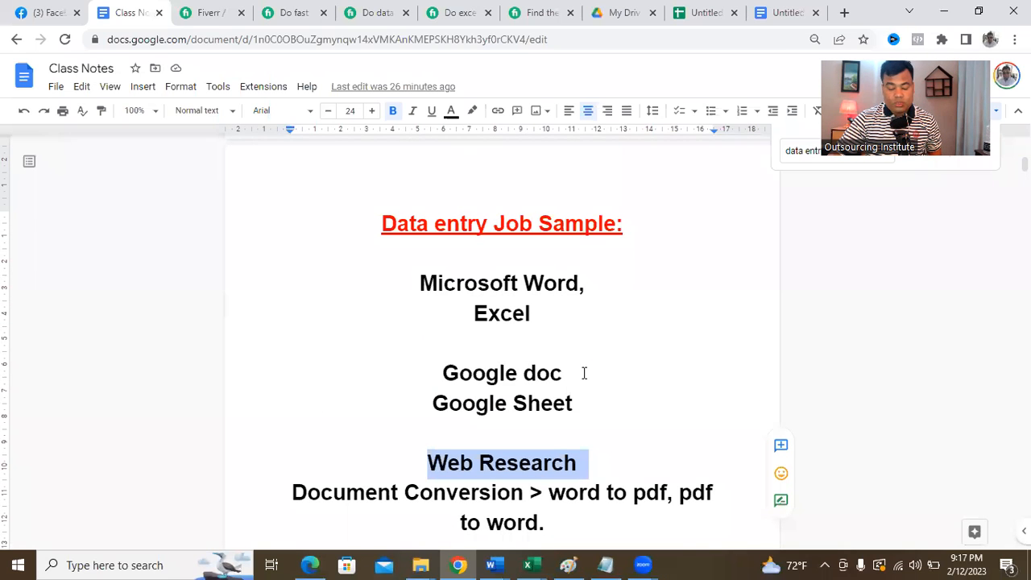
pyautogui.scroll(-3, 584, 373)
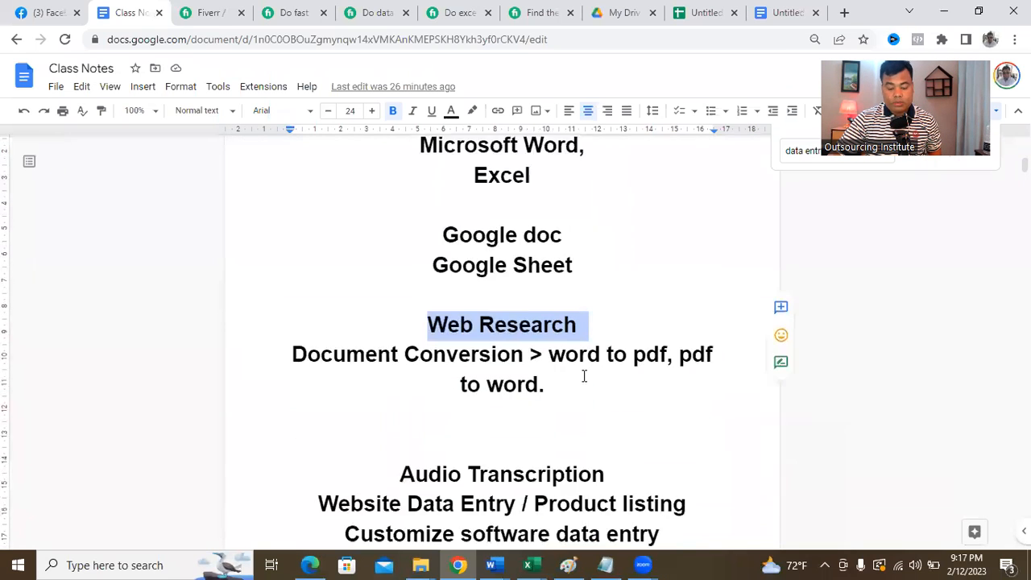
pyautogui.click(581, 313)
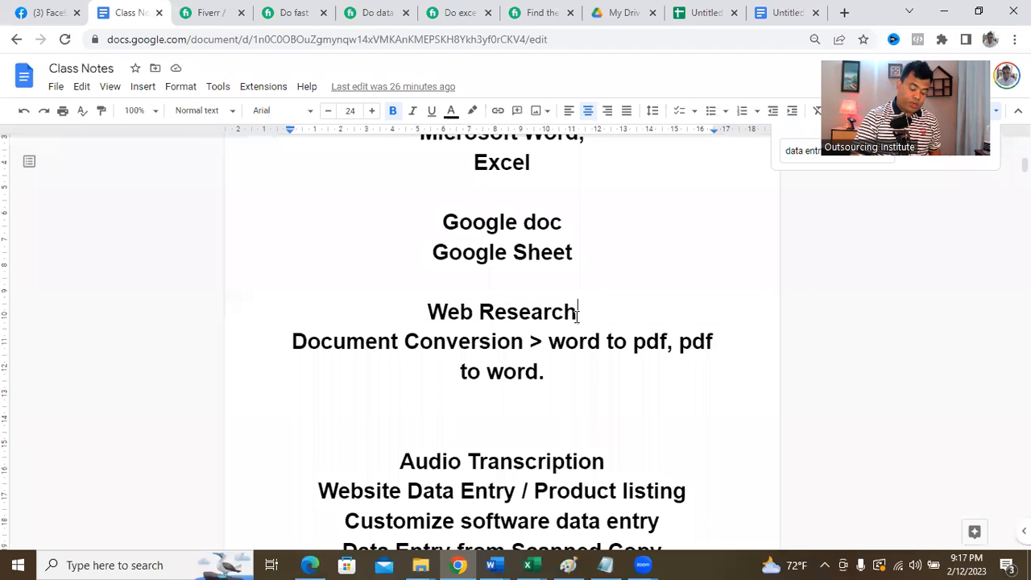
pyautogui.write('-3')
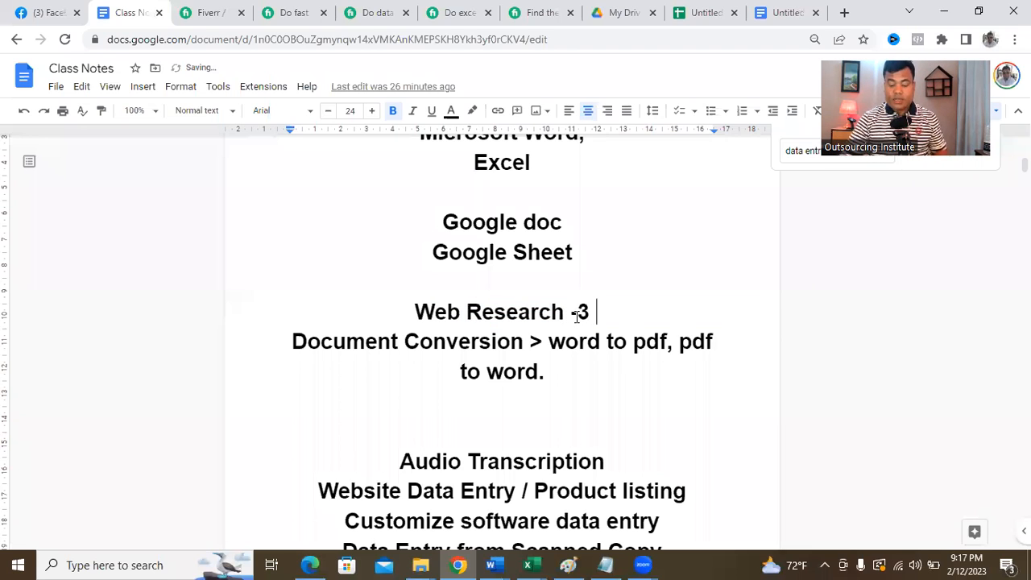
pyautogui.click(583, 375)
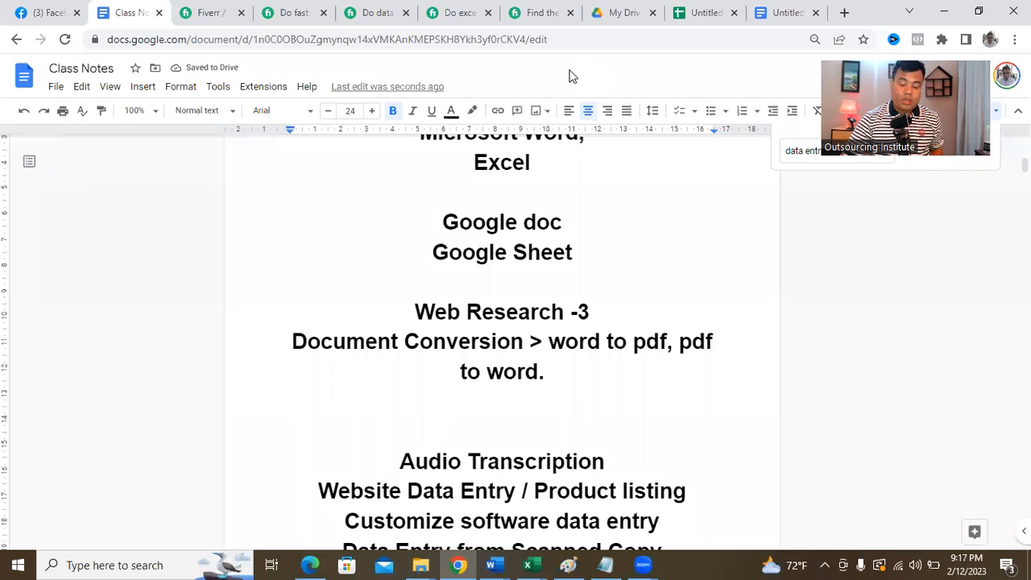
# Select the whole "Web Research -3" line to highlight it in the list.
pyautogui.click(600, 311)
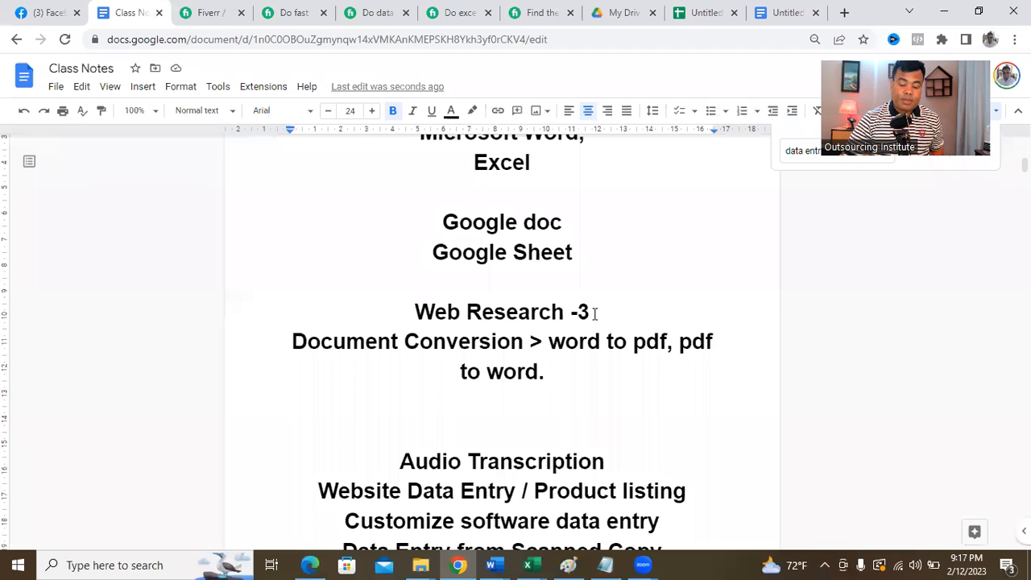
pyautogui.moveTo(590, 312); pyautogui.dragTo(389, 321)
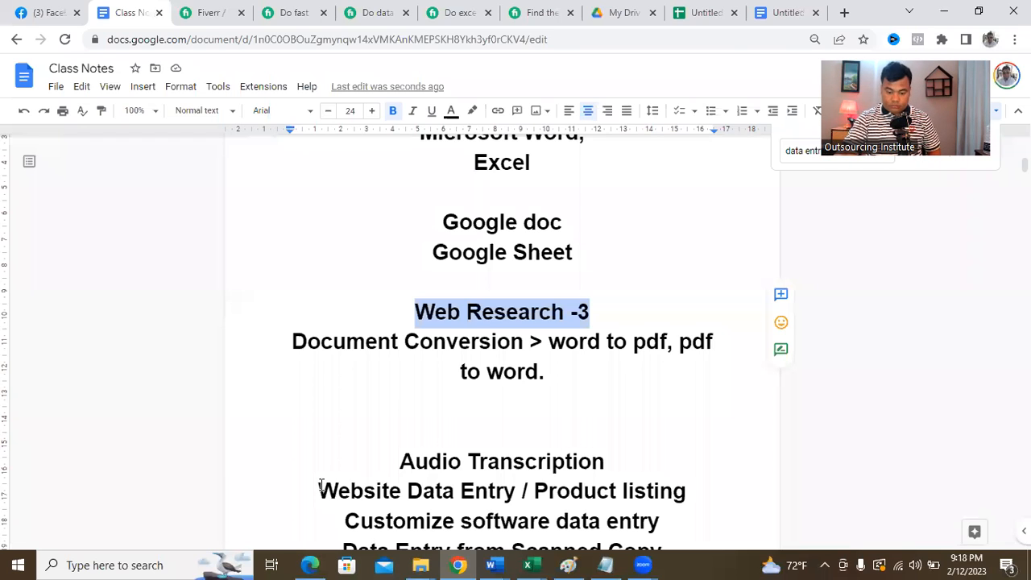
pyautogui.click(592, 306)
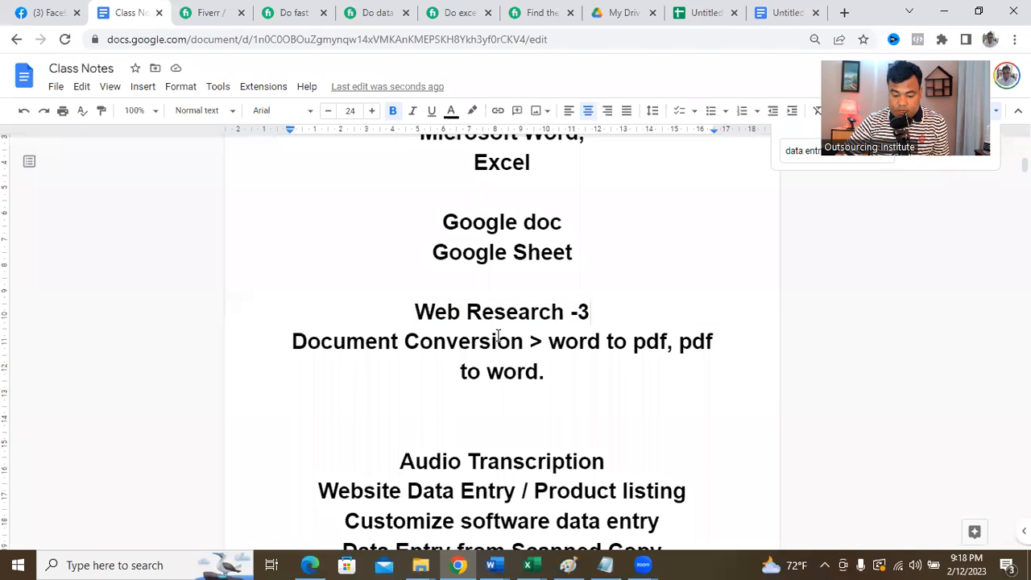
pyautogui.moveTo(416, 312); pyautogui.dragTo(646, 315)
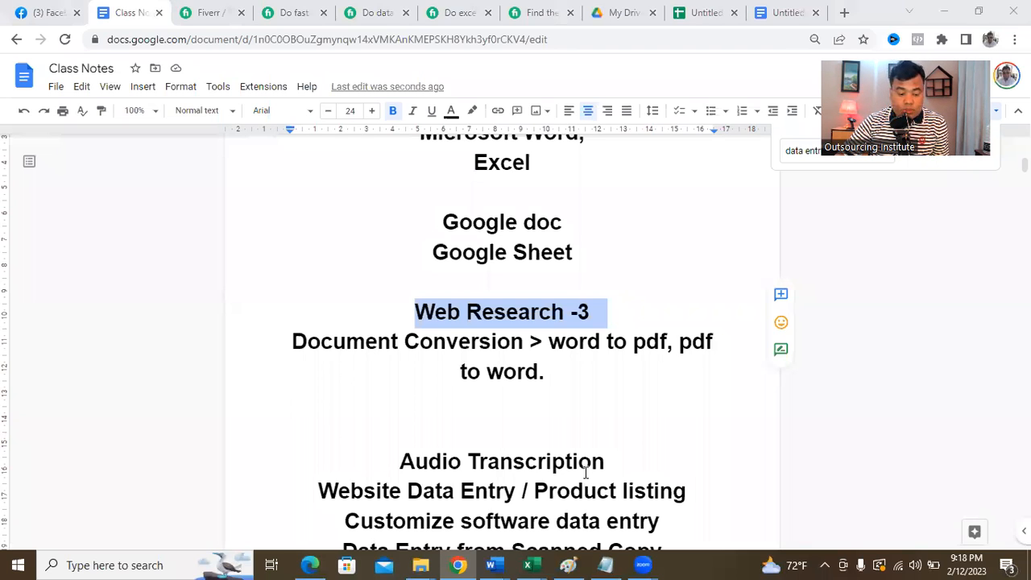
# Open Google Maps in a new browser tab.
pyautogui.hotkey('alt', 's')
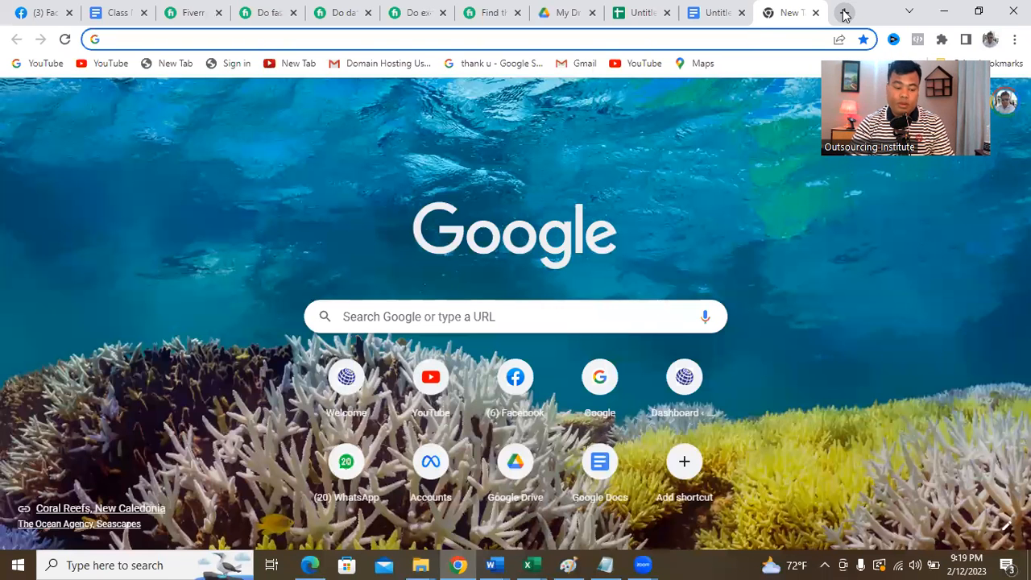
pyautogui.write('ma')
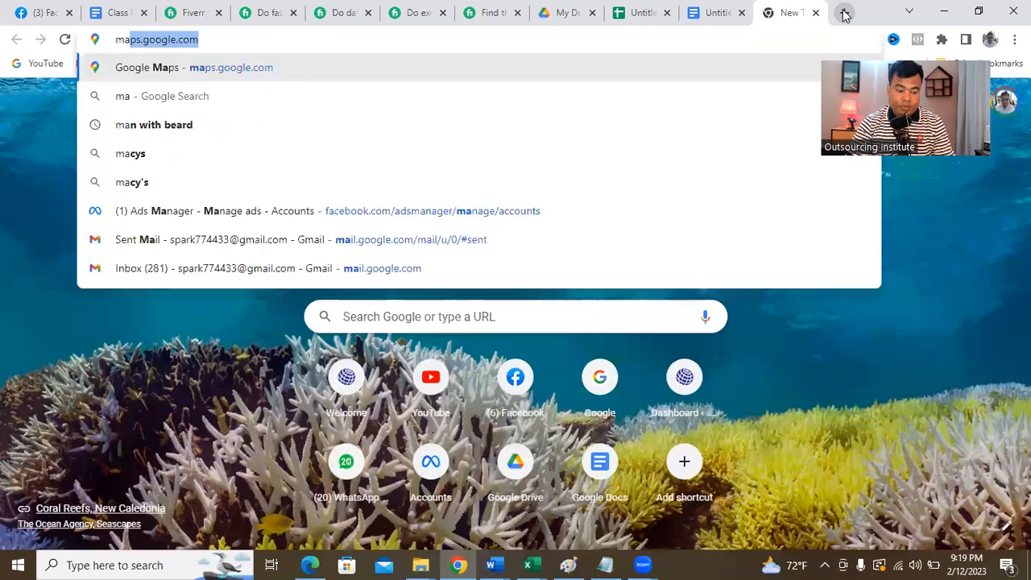
pyautogui.press('Return')
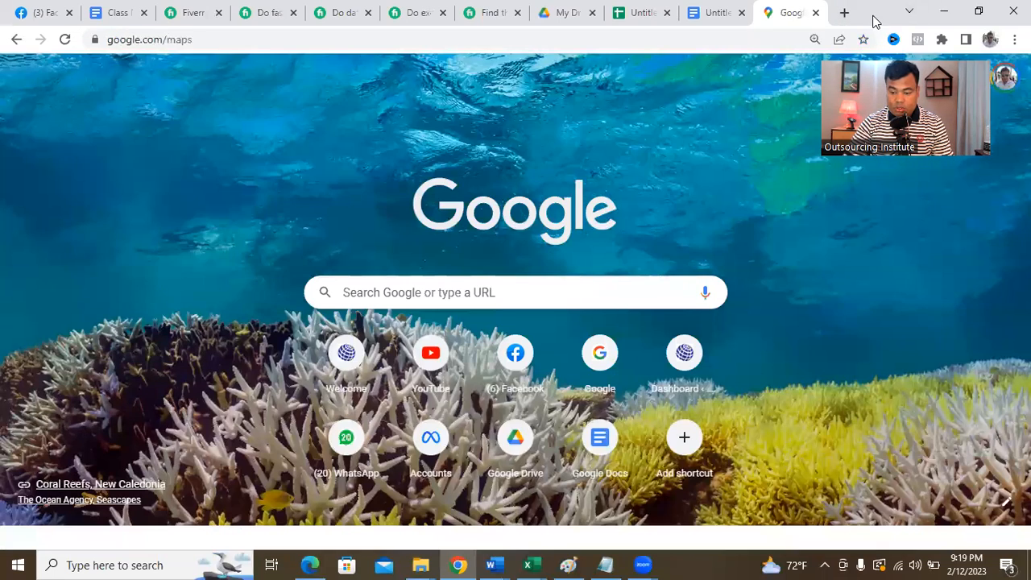
pyautogui.click(620, 40)
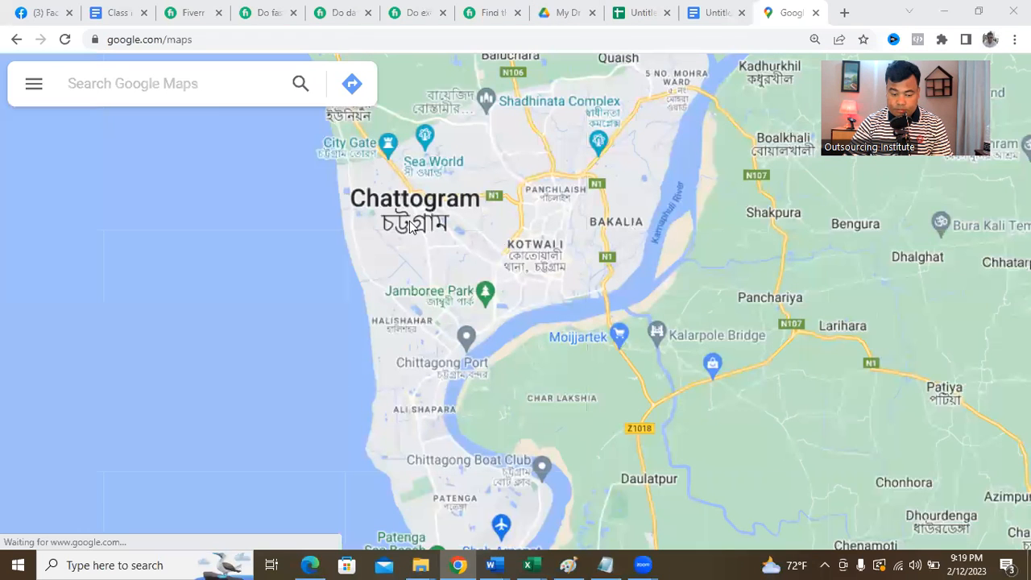
# Search Google Maps for "dubai" and look over the city's outlined area and its surroundings.
pyautogui.click(153, 82)
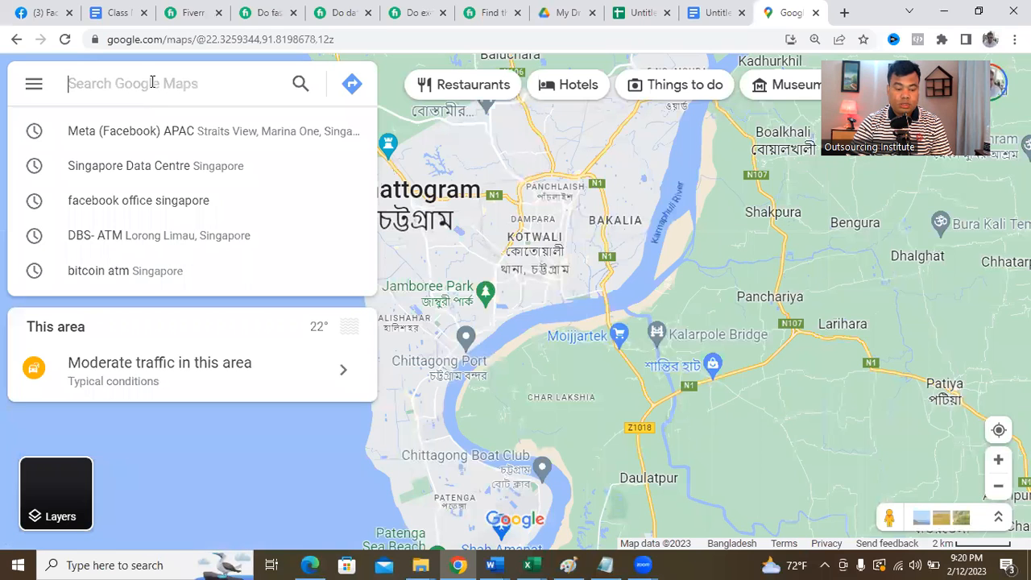
pyautogui.write('dubai')
pyautogui.press('Return')
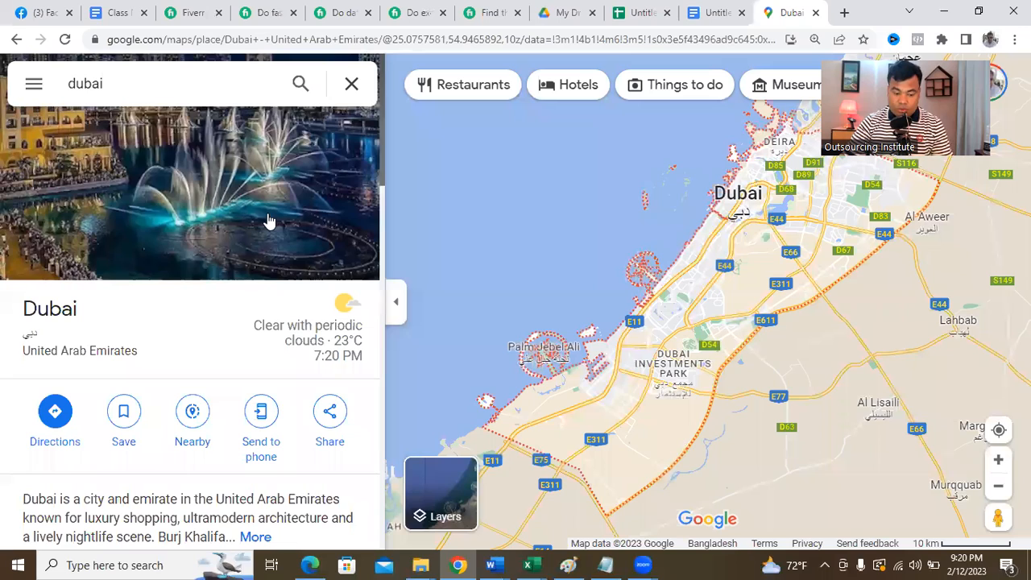
pyautogui.moveTo(631, 425); pyautogui.dragTo(580, 359)
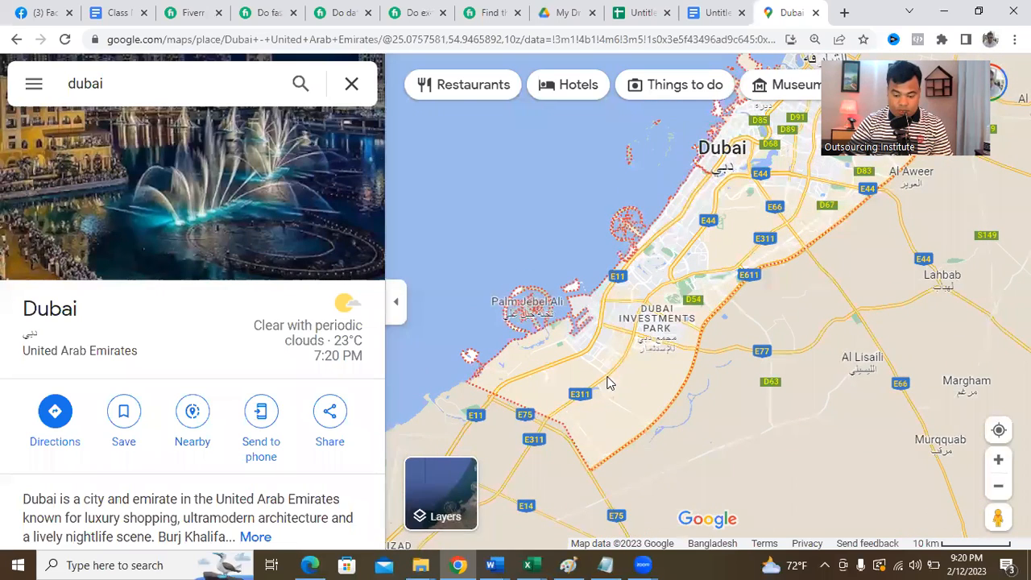
pyautogui.scroll(1, 548, 316)
pyautogui.scroll(3, 548, 316)
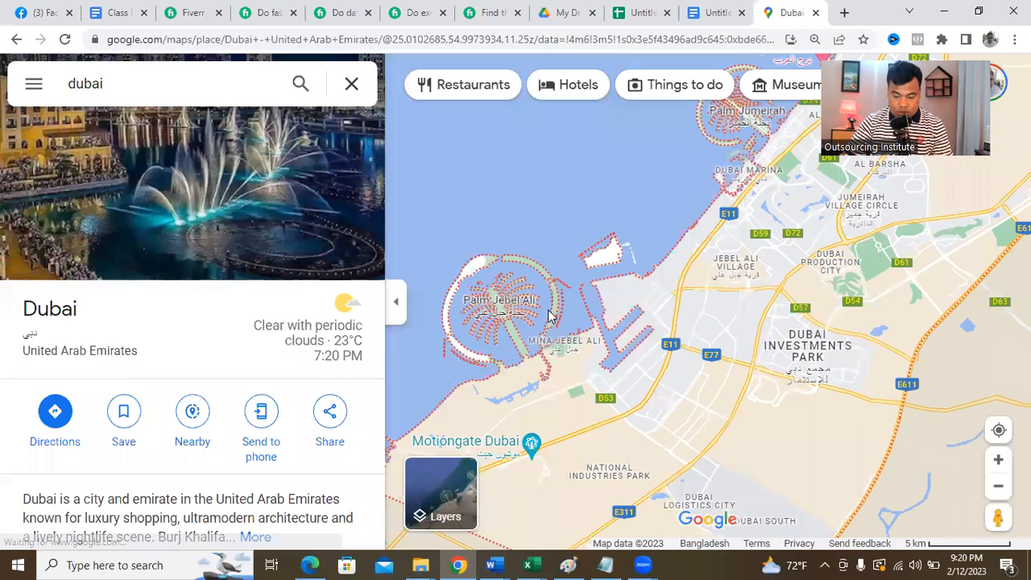
pyautogui.scroll(-5, 725, 326)
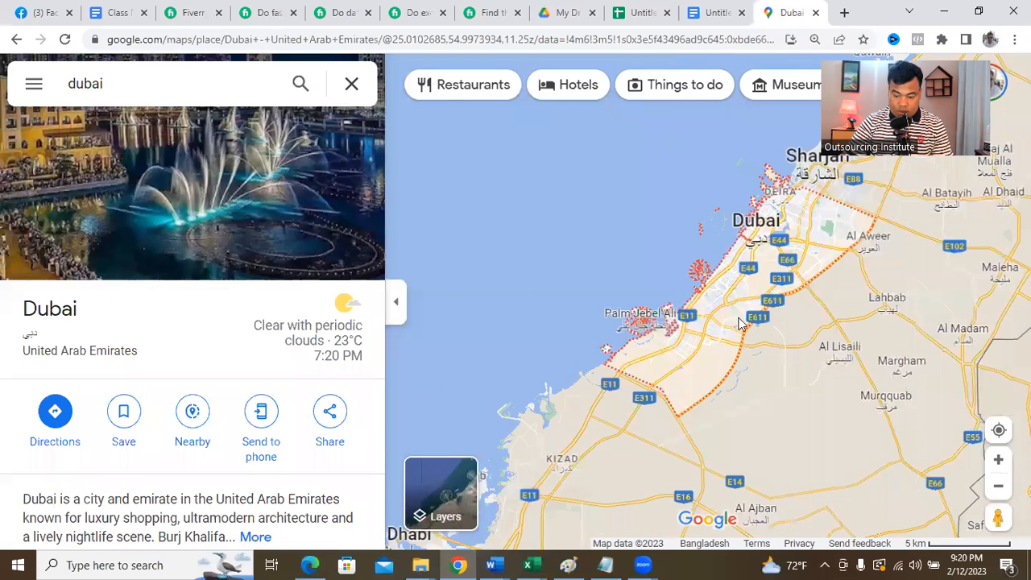
# Search for "restaurant" near a point inside Dubai's boundary and look closer at the results on the map.
pyautogui.rightClick(727, 326)
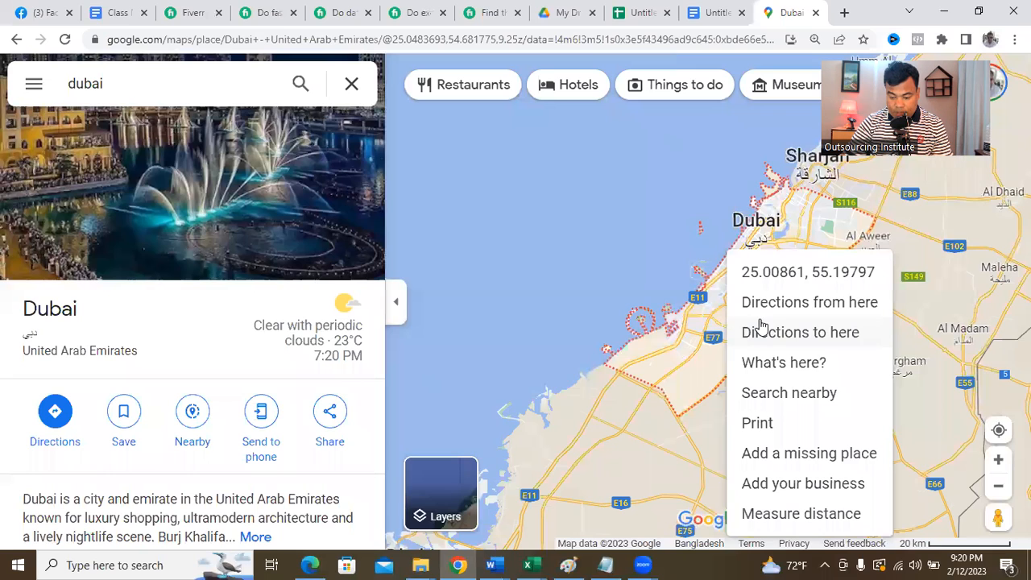
pyautogui.click(792, 395)
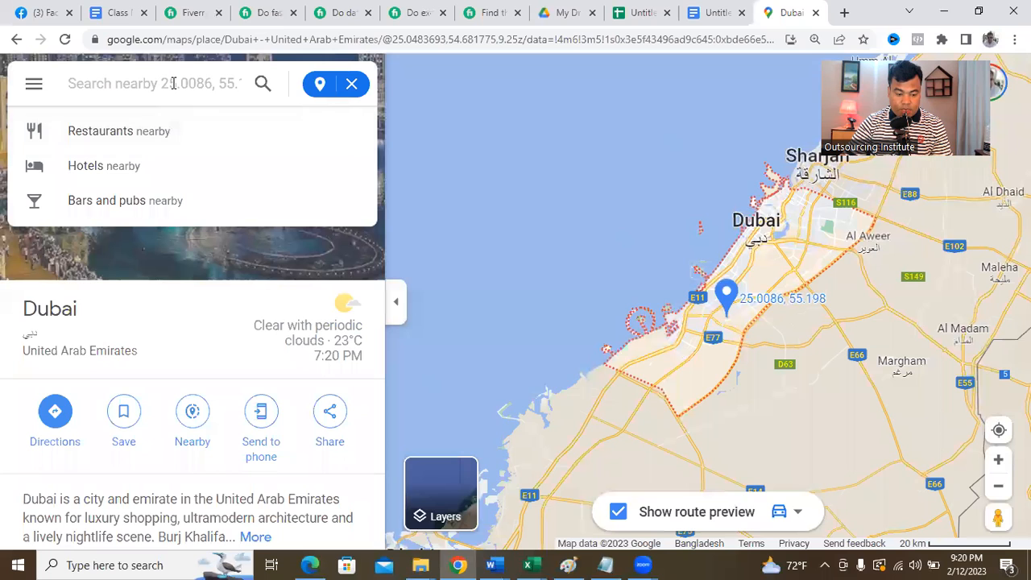
pyautogui.write('resta')
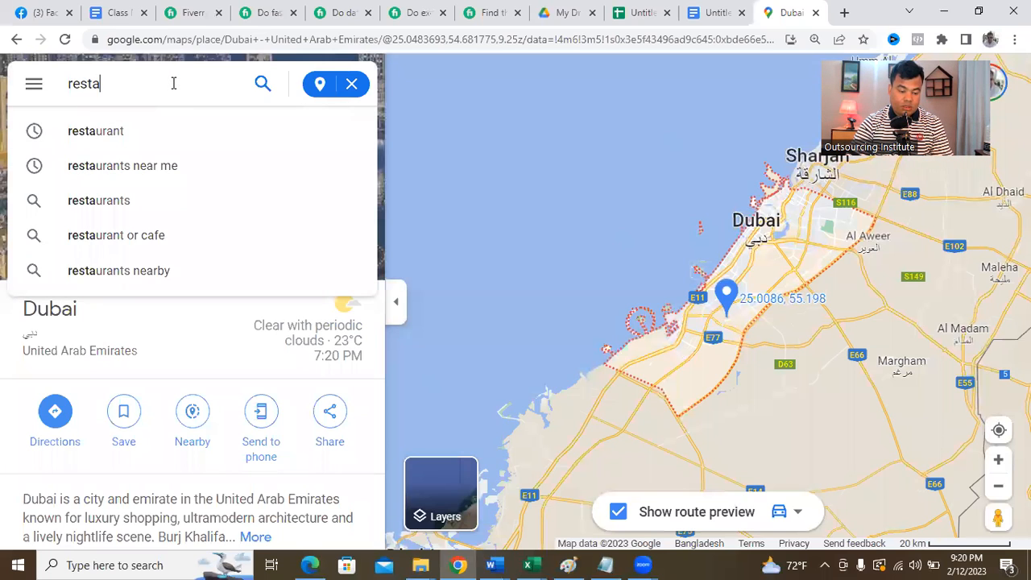
pyautogui.click(148, 137)
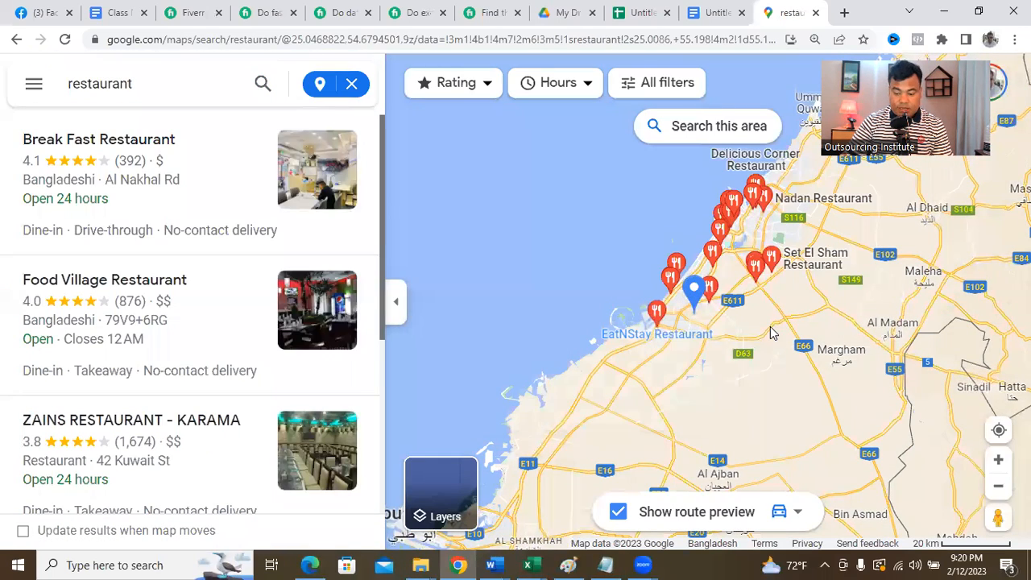
pyautogui.scroll(2, 771, 333)
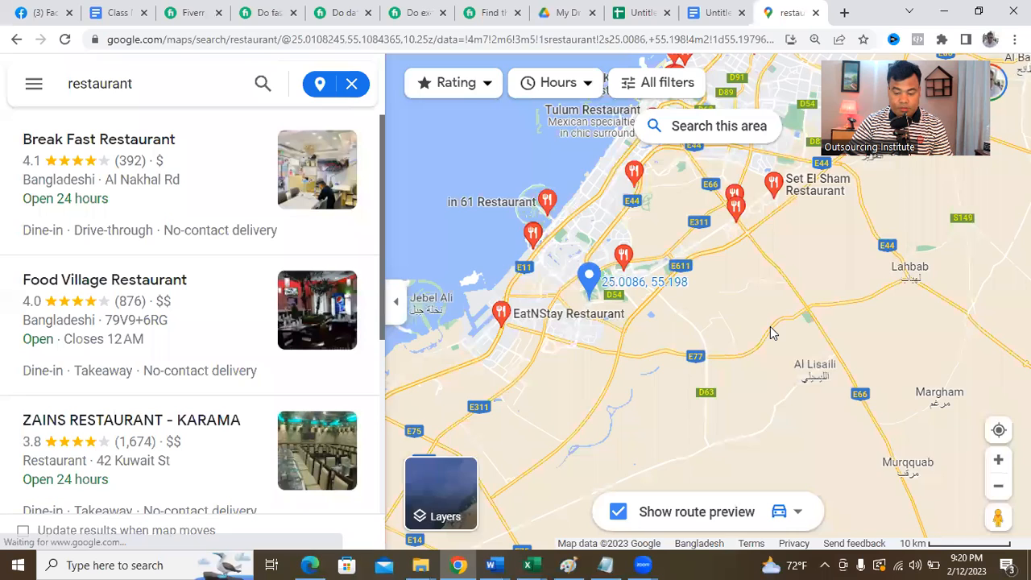
# Examine how the restaurant results are spread along Dubai's coast and around its central districts on the map.
pyautogui.scroll(-1, 769, 318)
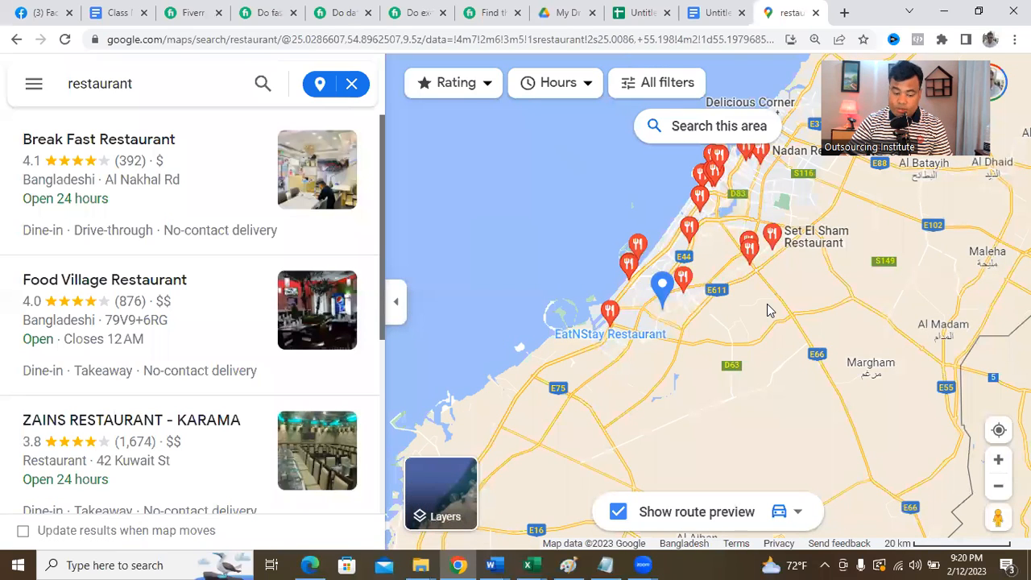
pyautogui.scroll(2, 767, 302)
pyautogui.moveTo(727, 306); pyautogui.dragTo(734, 463)
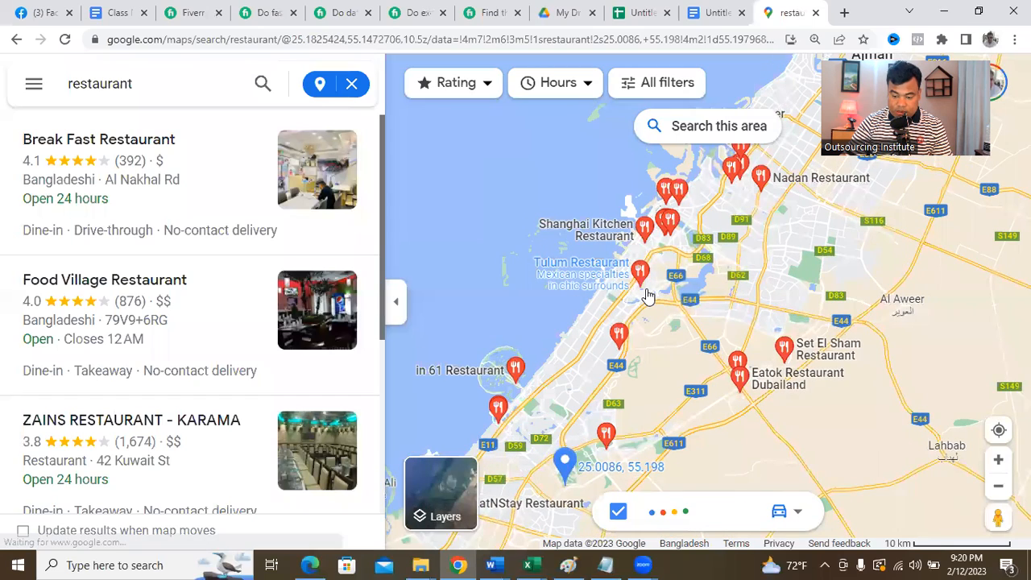
pyautogui.scroll(1, 648, 296)
pyautogui.scroll(1, 662, 296)
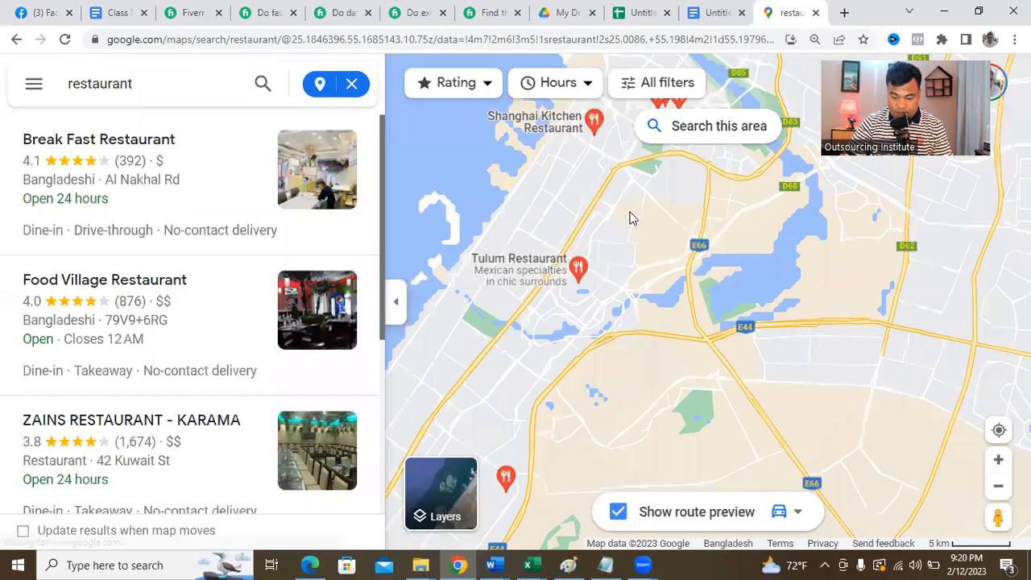
pyautogui.scroll(2, 632, 217)
pyautogui.scroll(1, 629, 227)
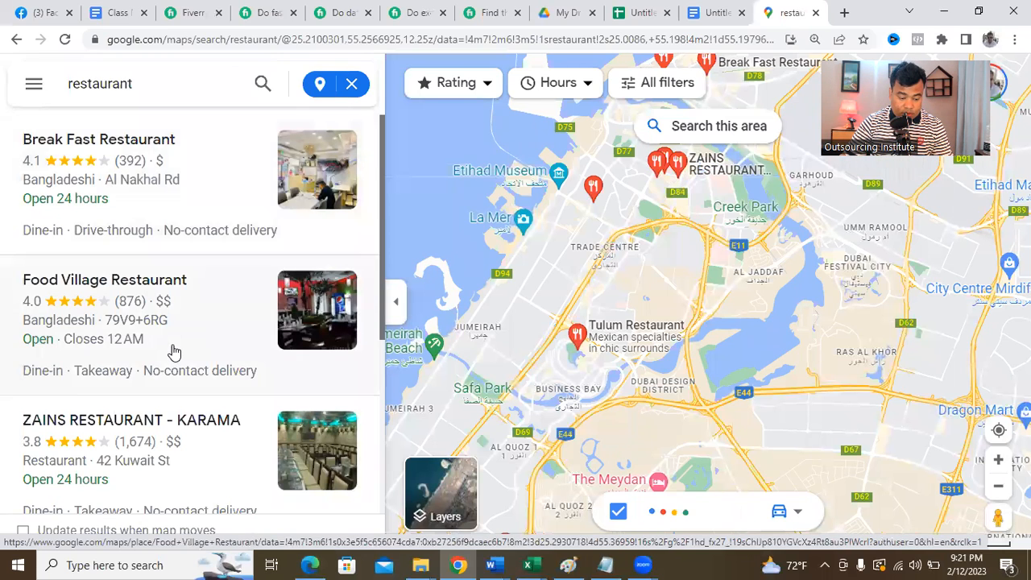
# Look over the restaurant results and open the details of Break Fast Restaurant to view its service and address information.
pyautogui.scroll(-2, 175, 350)
pyautogui.scroll(2, 172, 345)
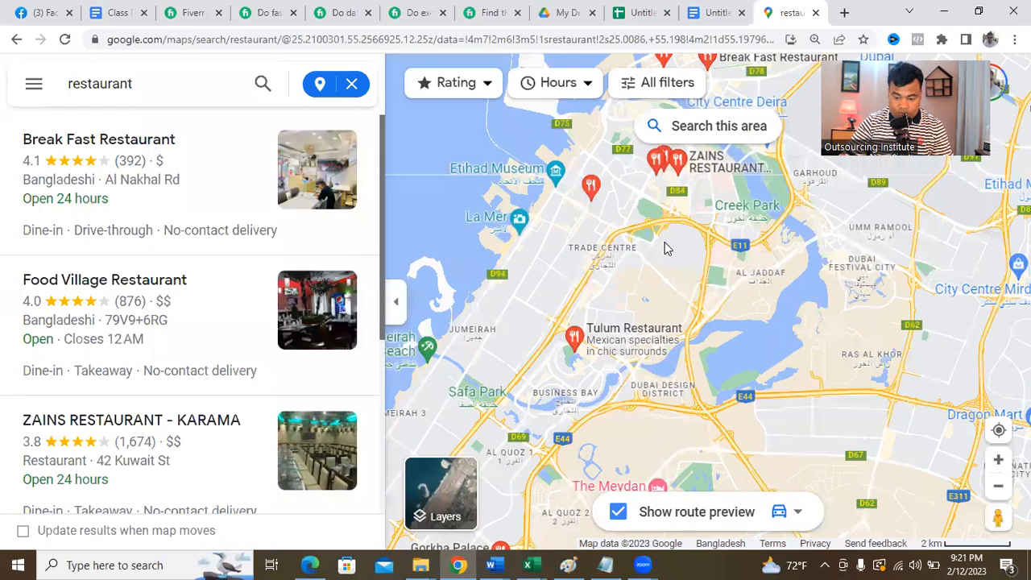
pyautogui.scroll(-2, 664, 242)
pyautogui.moveTo(647, 304); pyautogui.dragTo(641, 315)
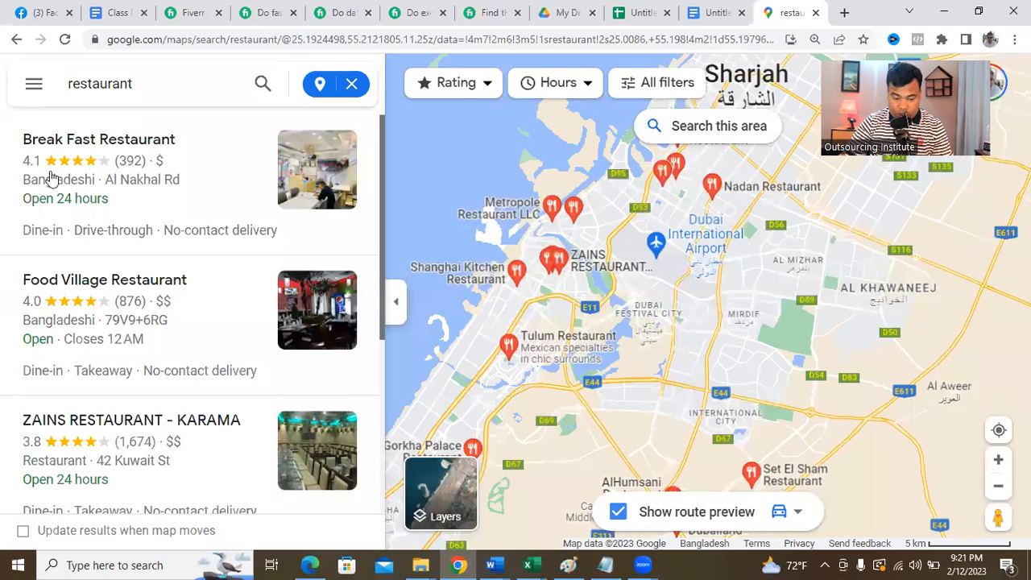
pyautogui.click(119, 142)
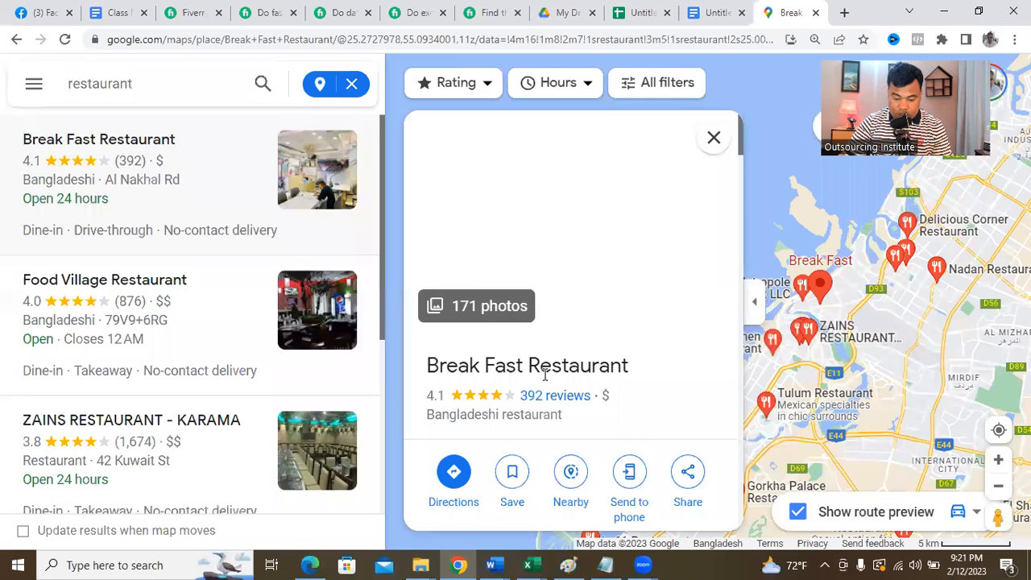
pyautogui.scroll(-3, 563, 363)
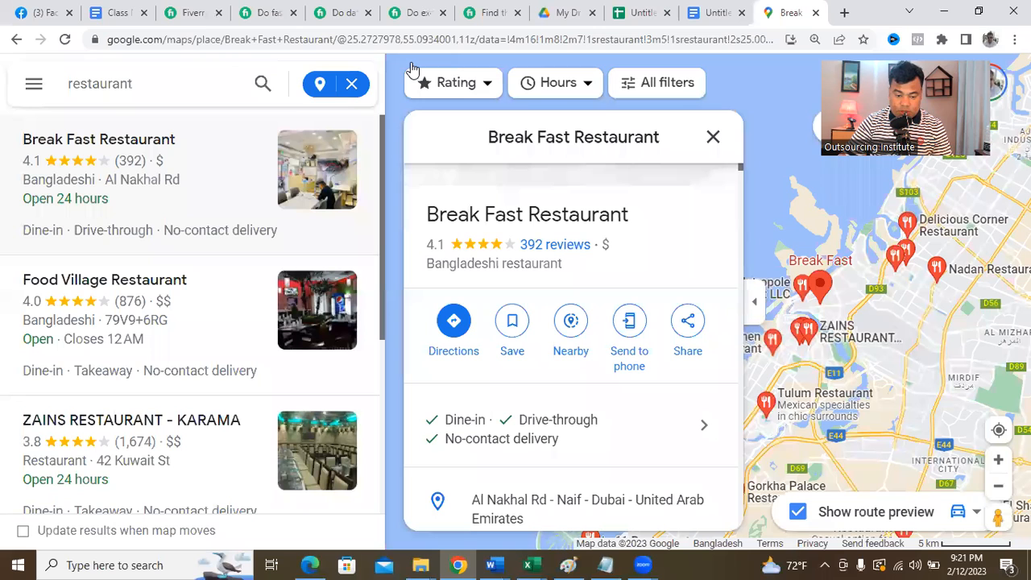
# Close the blank untitled Google Docs document and switch to the untitled Google Sheets spreadsheet.
pyautogui.click(709, 10)
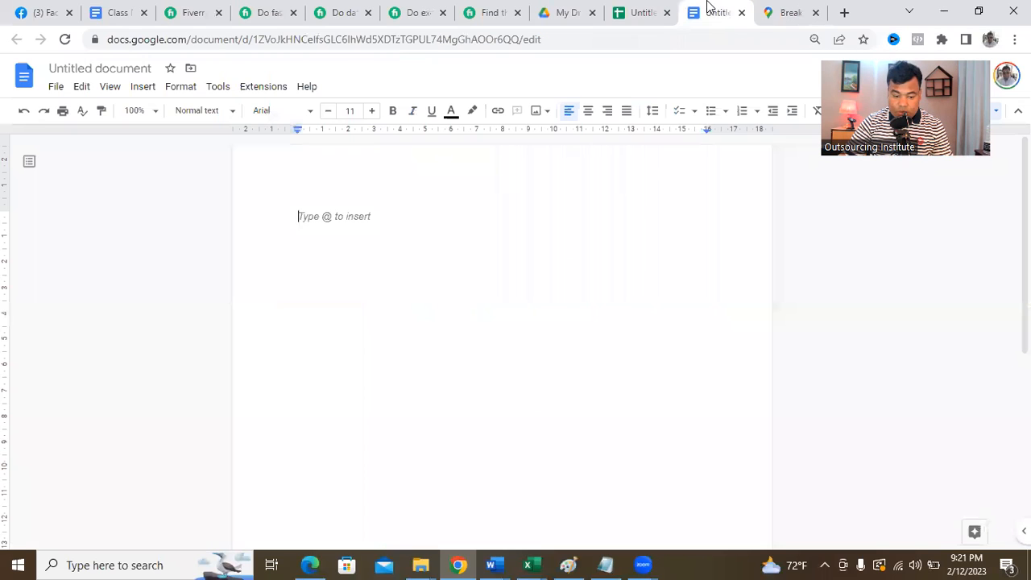
pyautogui.click(742, 12)
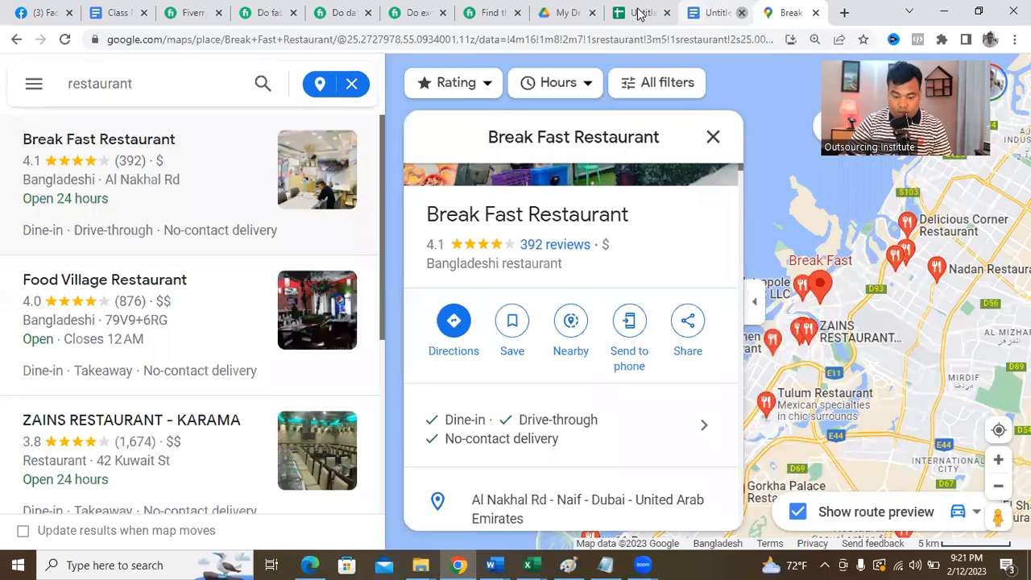
pyautogui.click(649, 22)
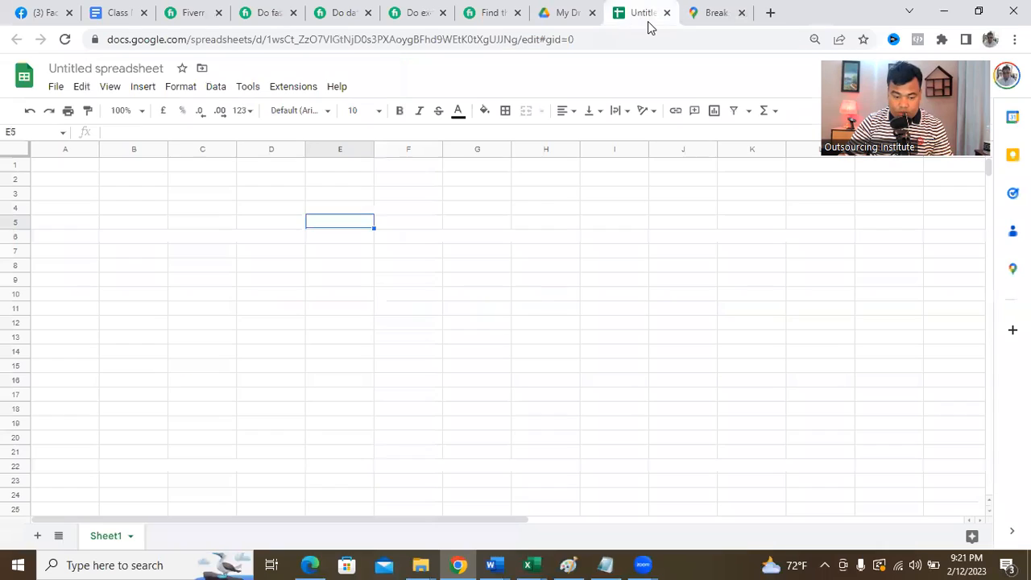
# Rename the spreadsheet as "Dubai Restaurent List".
pyautogui.click(139, 70)
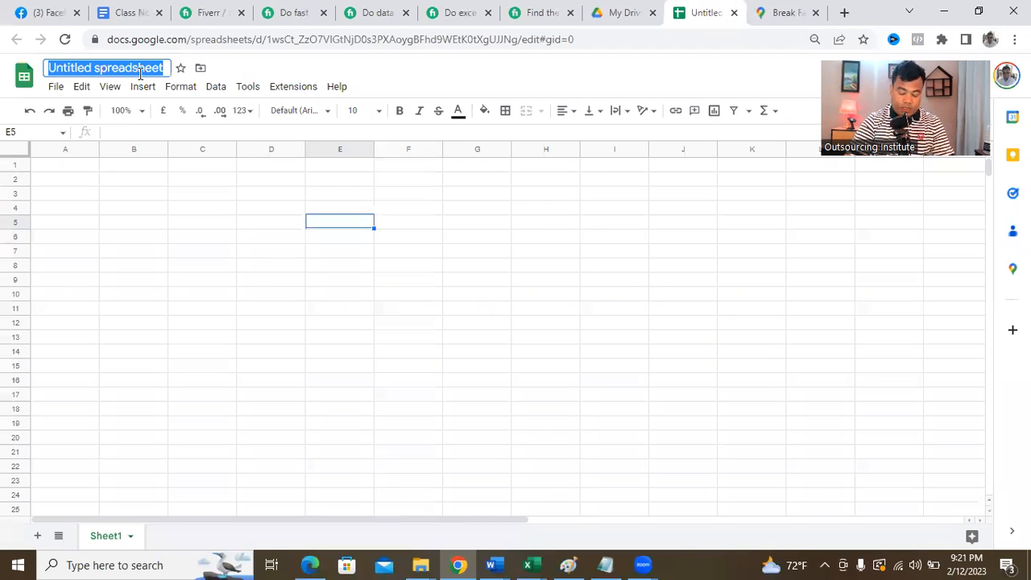
pyautogui.write('Dubai Restarurent List')
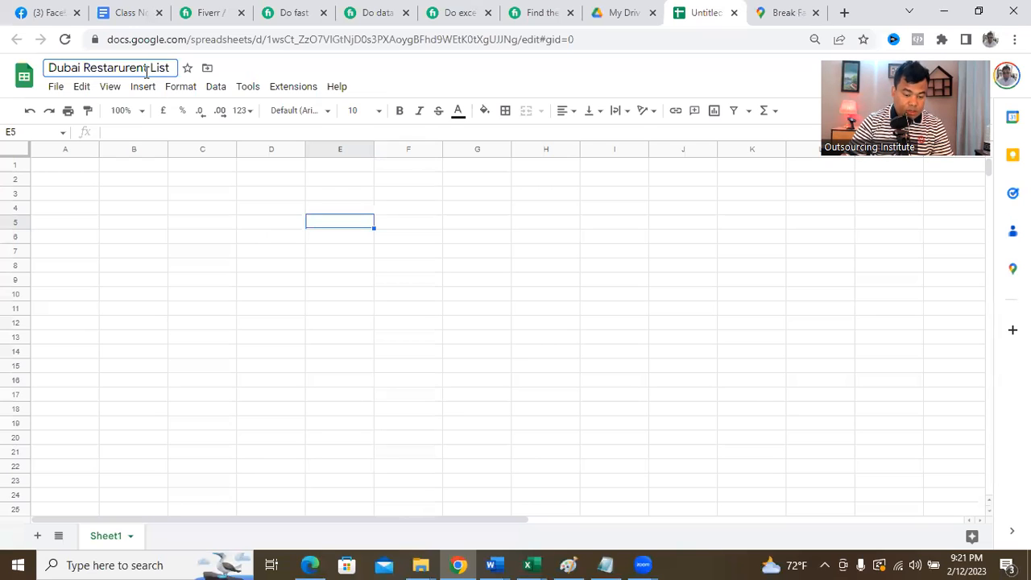
pyautogui.moveTo(147, 70); pyautogui.dragTo(99, 59)
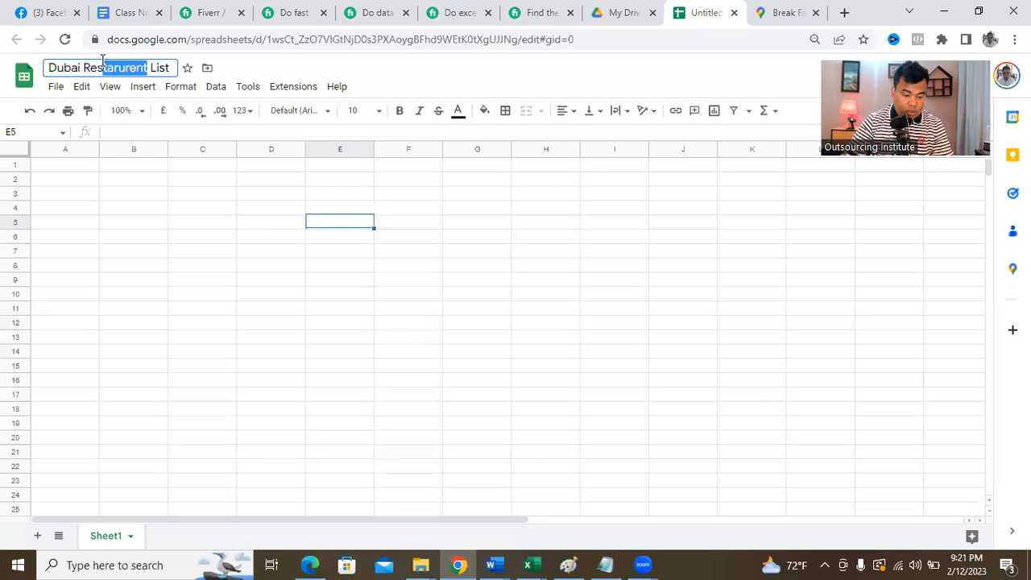
pyautogui.press('BackSpace')
pyautogui.write('taurent')
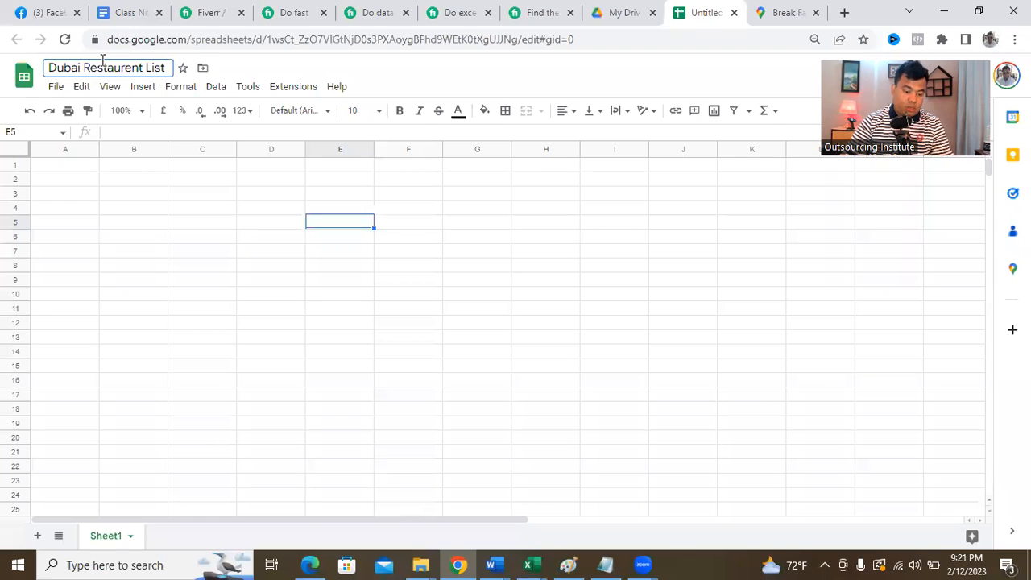
pyautogui.click(105, 194)
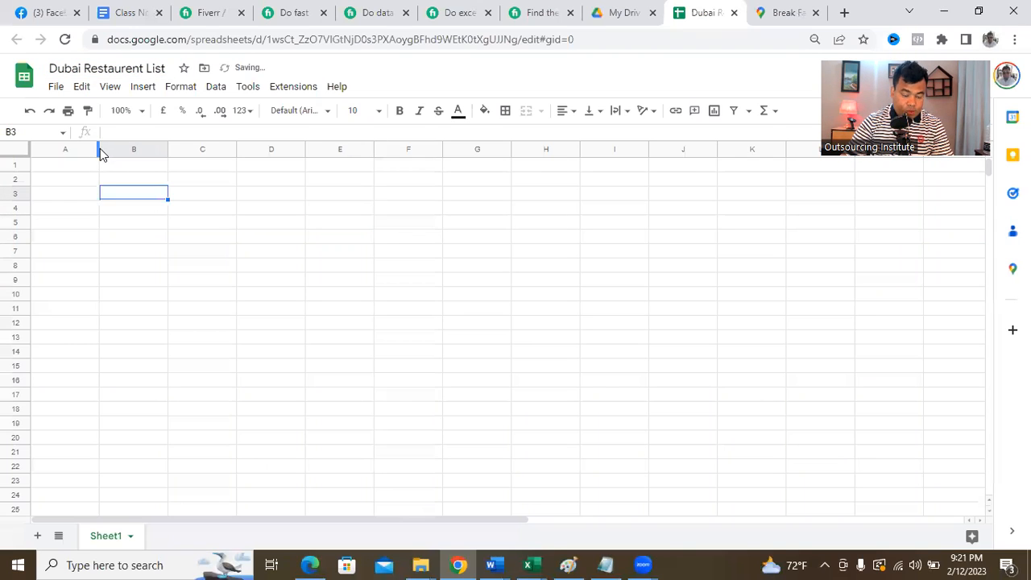
# Widen columns A and B and enter the header "Restaurent Name" in cell A1.
pyautogui.moveTo(100, 149); pyautogui.dragTo(145, 147)
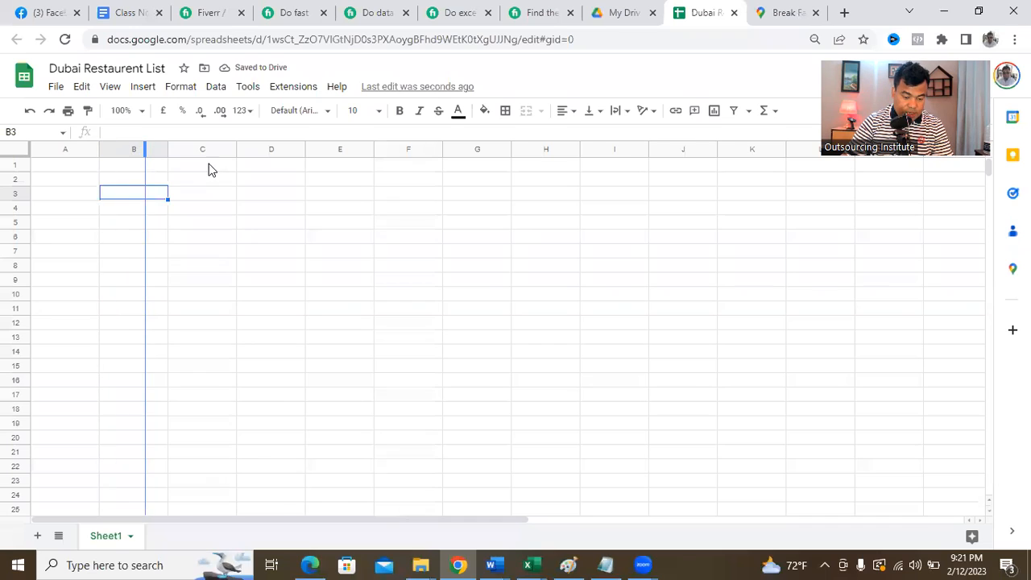
pyautogui.moveTo(214, 148); pyautogui.dragTo(250, 147)
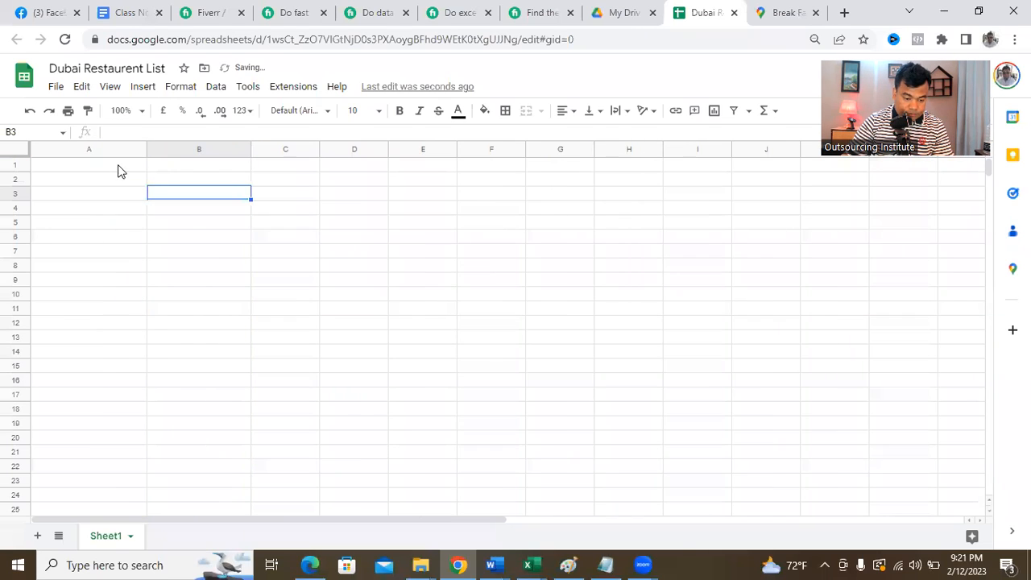
pyautogui.click(118, 169)
pyautogui.write('Re')
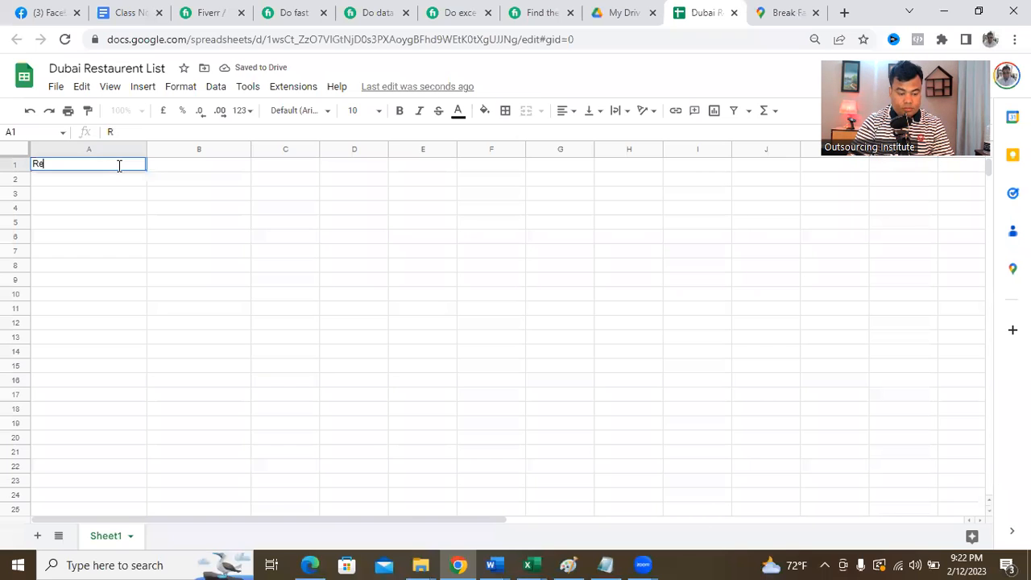
pyautogui.write('Name')
pyautogui.press('BackSpace')
pyautogui.press('BackSpace')
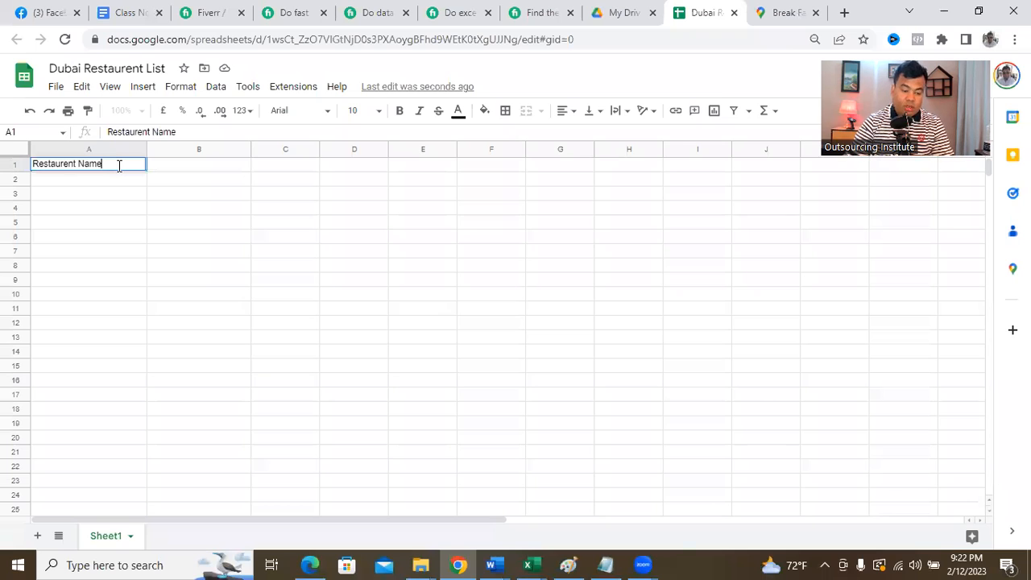
# Enter the headers "Phone" in cell B1 and "Email" in cell C1.
pyautogui.click(202, 164)
pyautogui.write('PHo')
pyautogui.press('BackSpace')
pyautogui.press('BackSpace')
pyautogui.write('hone')
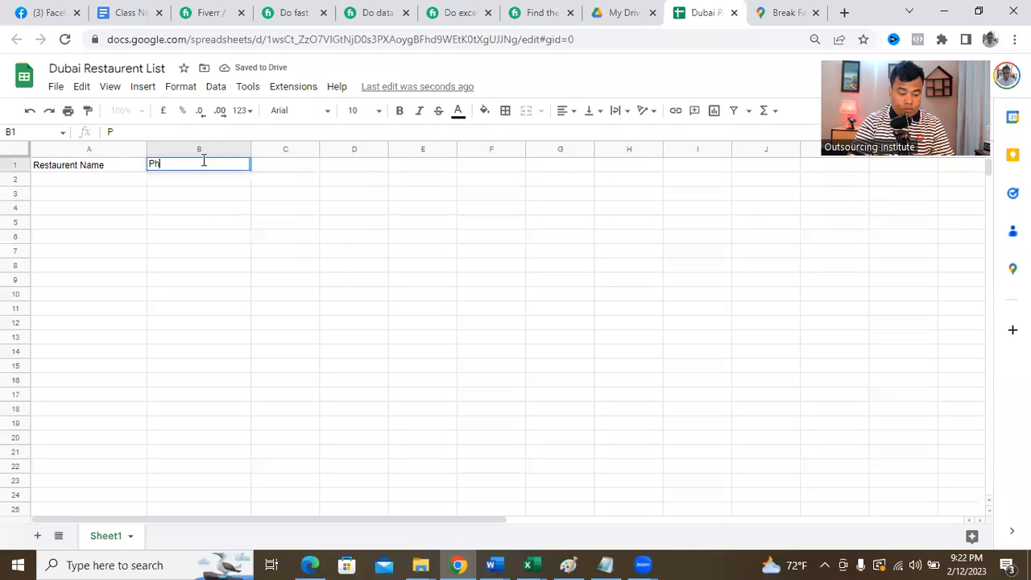
pyautogui.click(300, 168)
pyautogui.write('Email')
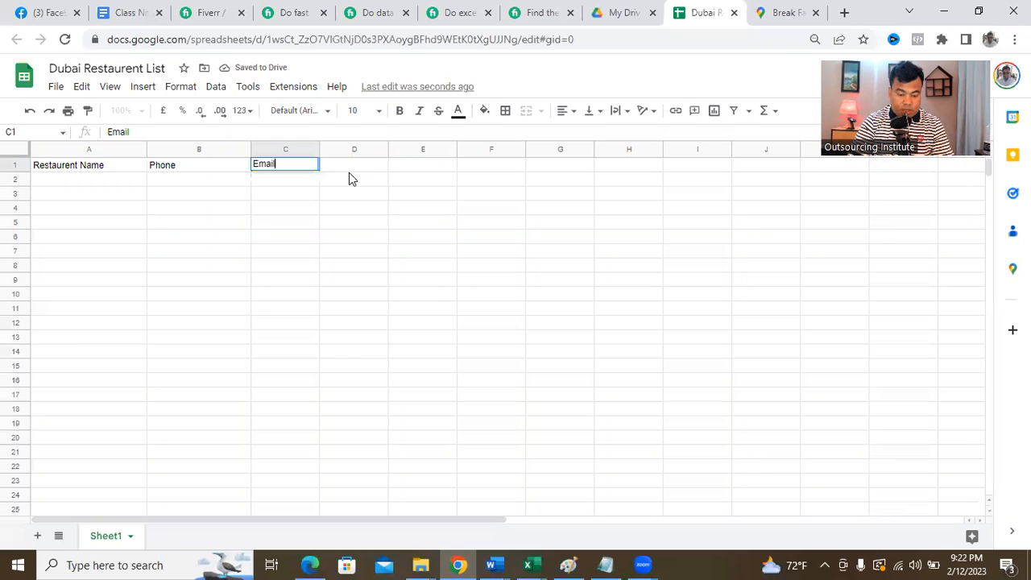
# Enter the headers "Website", "Address" and "Poduct screenshot" in cells D1, E1 and F1.
pyautogui.click(355, 172)
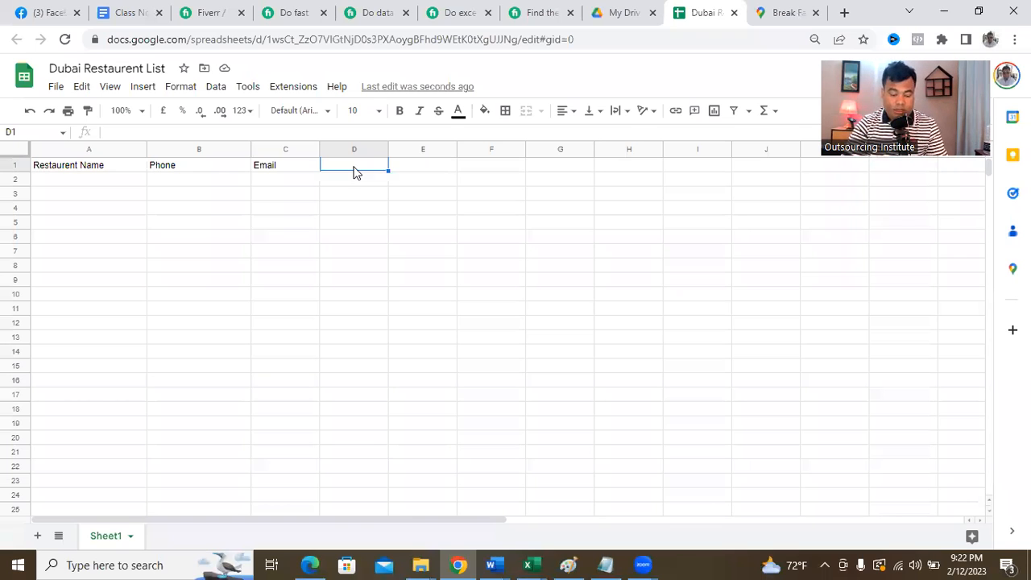
pyautogui.write('Website')
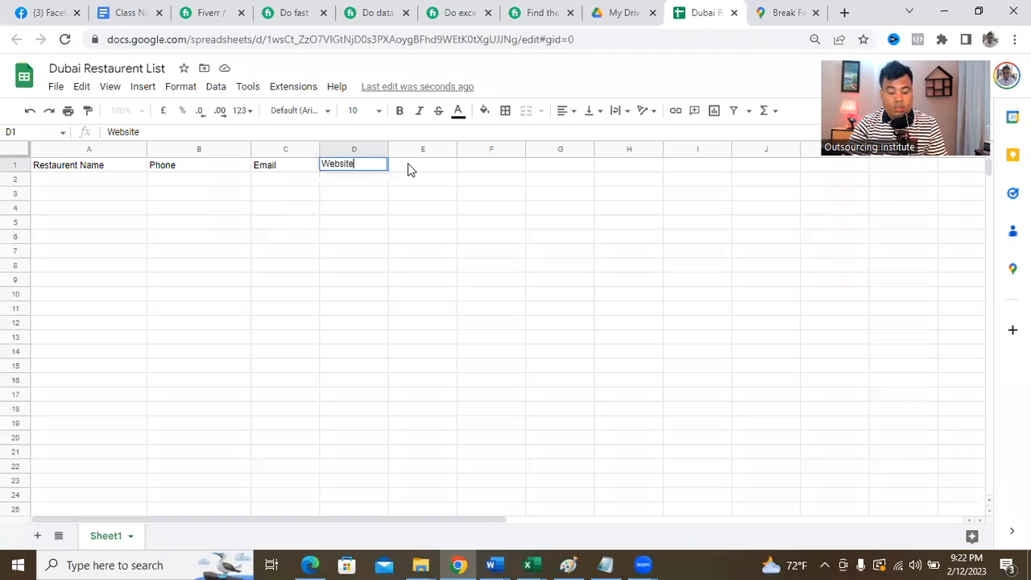
pyautogui.click(407, 168)
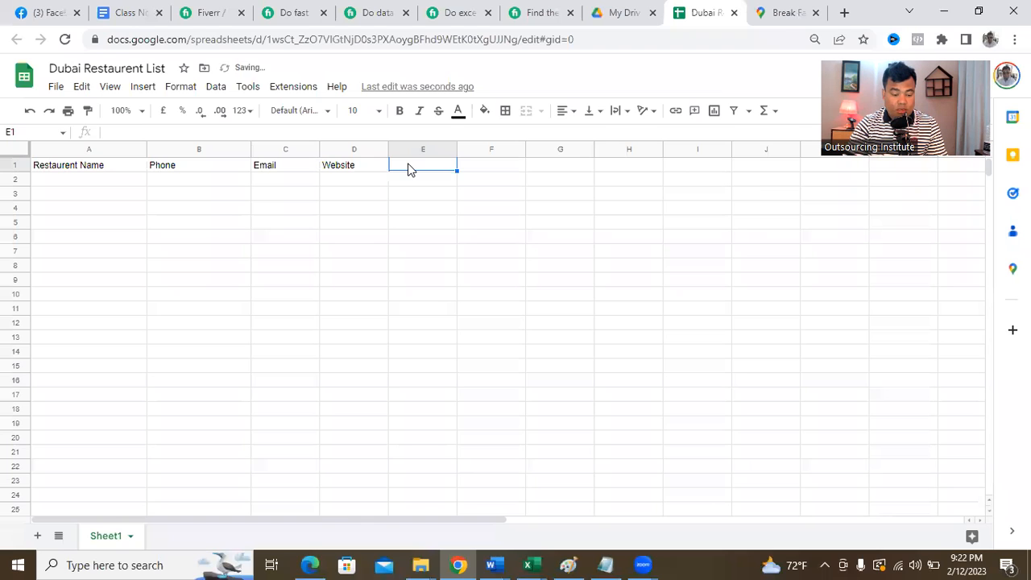
pyautogui.write('Address')
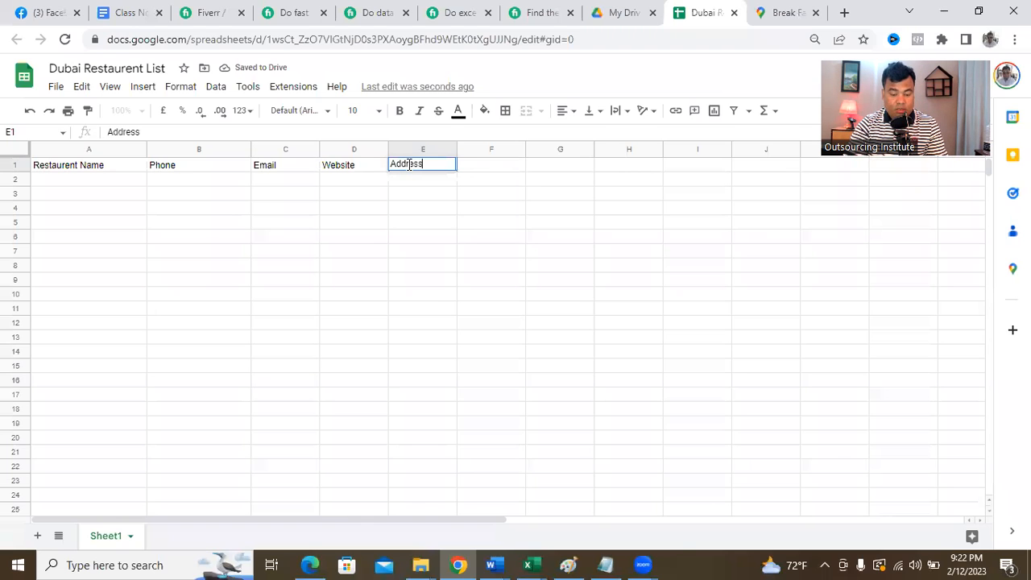
pyautogui.click(482, 167)
pyautogui.write('Poduct')
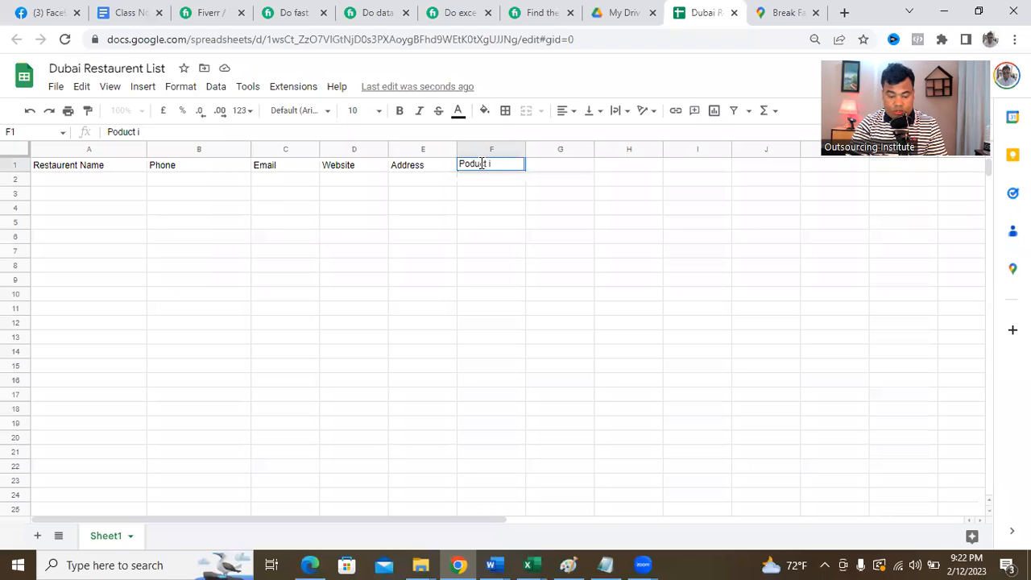
pyautogui.write('screenshot')
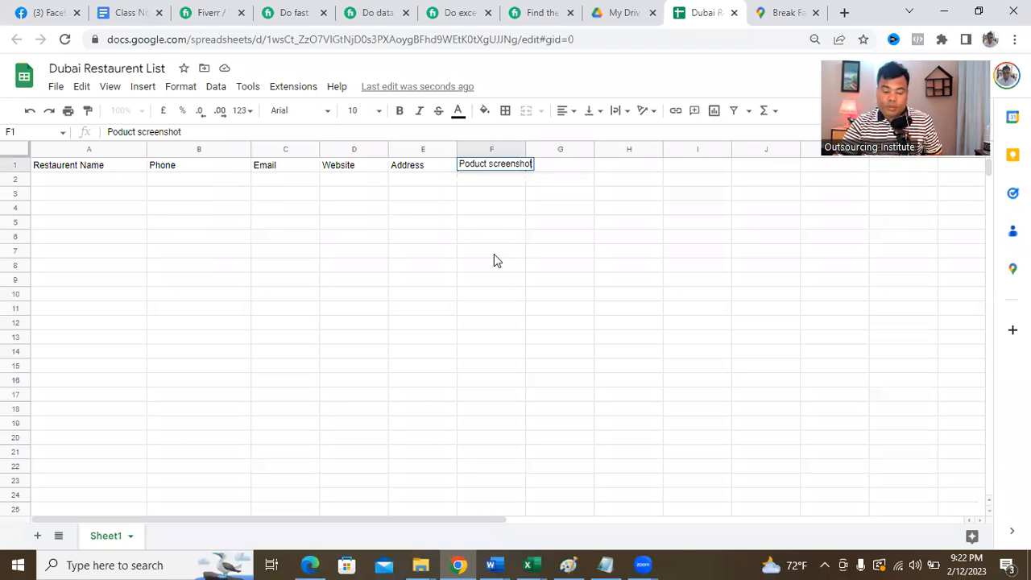
pyautogui.click(493, 254)
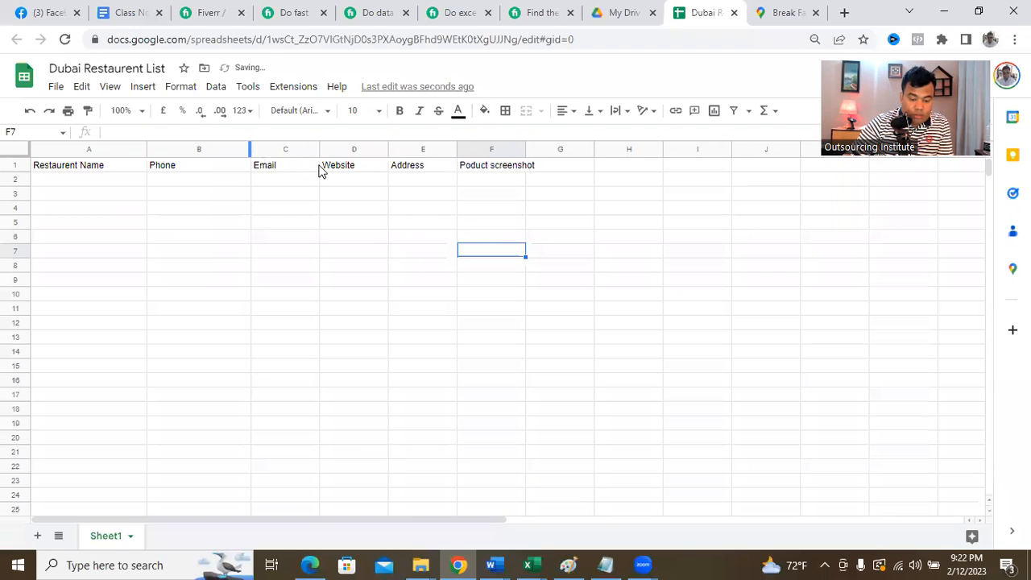
# Widen columns C, D, E and F to give each header more room.
pyautogui.moveTo(316, 149); pyautogui.dragTo(362, 150)
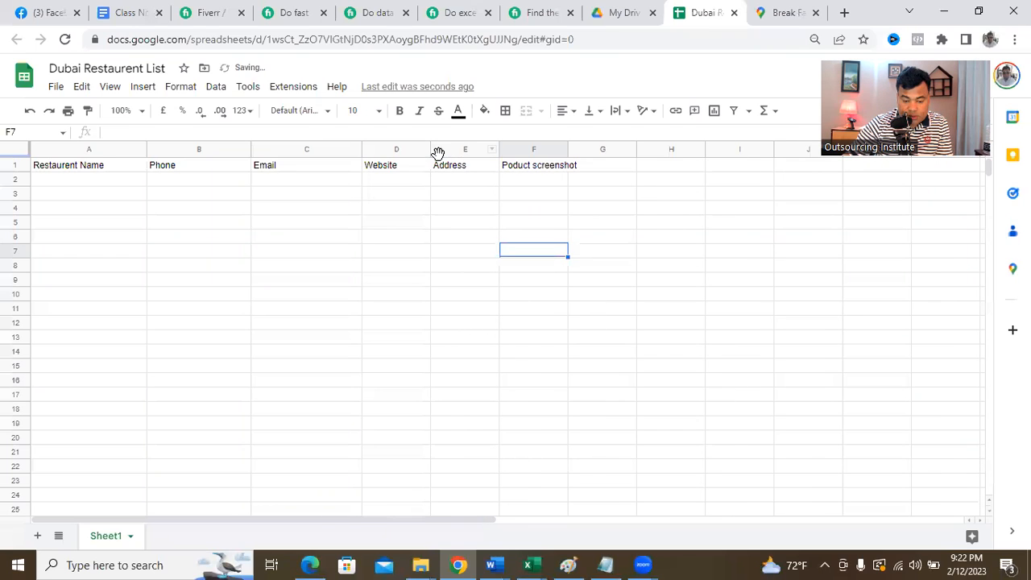
pyautogui.moveTo(430, 149); pyautogui.dragTo(468, 150)
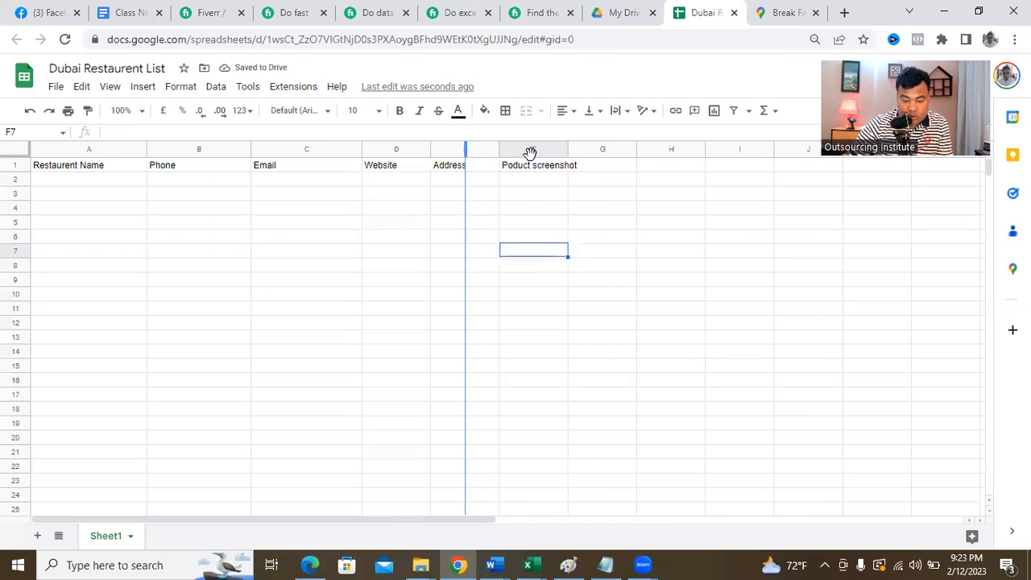
pyautogui.moveTo(536, 149); pyautogui.dragTo(559, 149)
pyautogui.moveTo(626, 149); pyautogui.dragTo(668, 151)
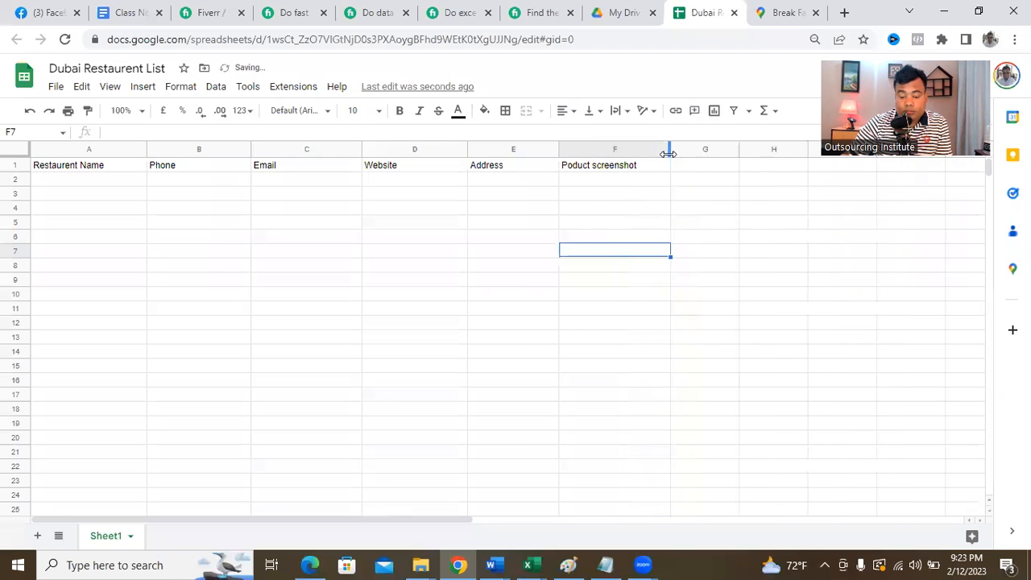
# Make the entire header row 1 bold and fill it with yellow.
pyautogui.click(16, 166)
pyautogui.click(402, 112)
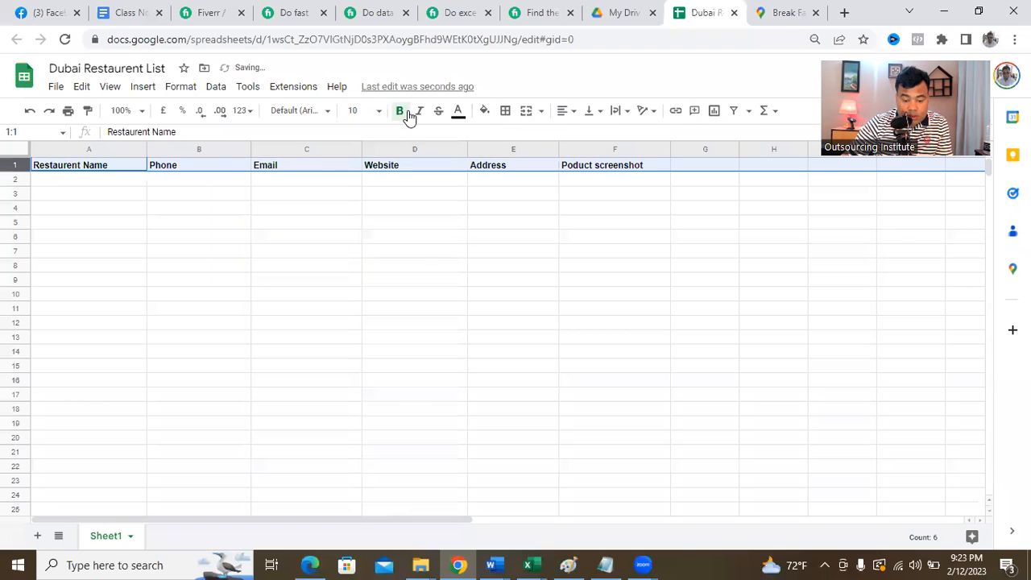
pyautogui.click(484, 112)
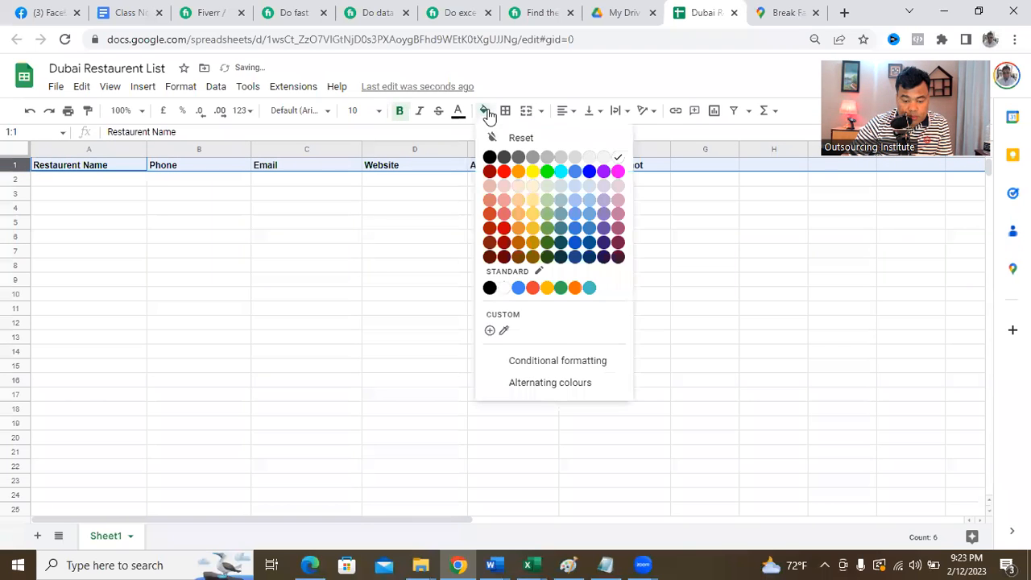
pyautogui.click(533, 172)
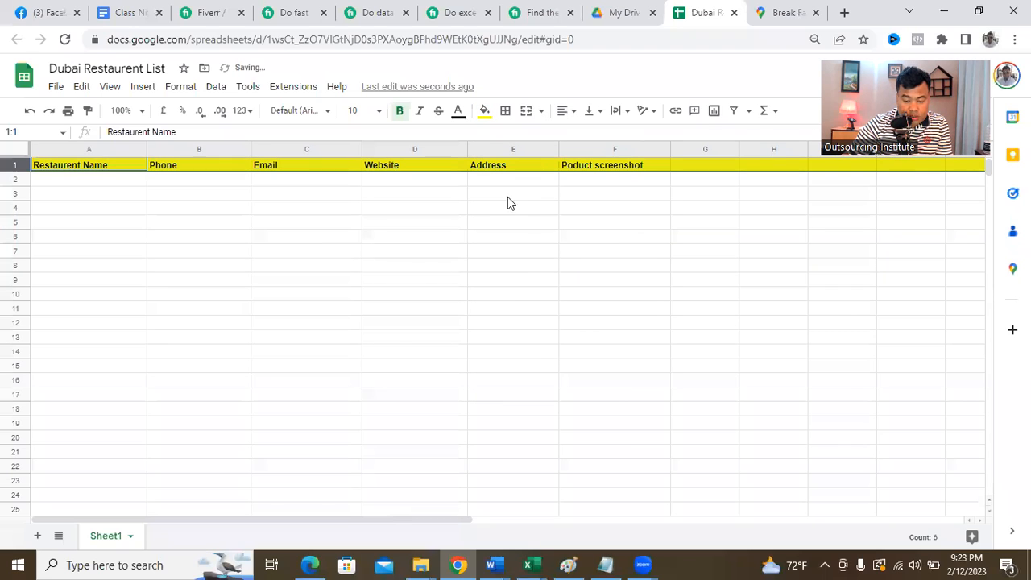
# Change the fill colour of the entire header row 1 to red.
pyautogui.click(421, 266)
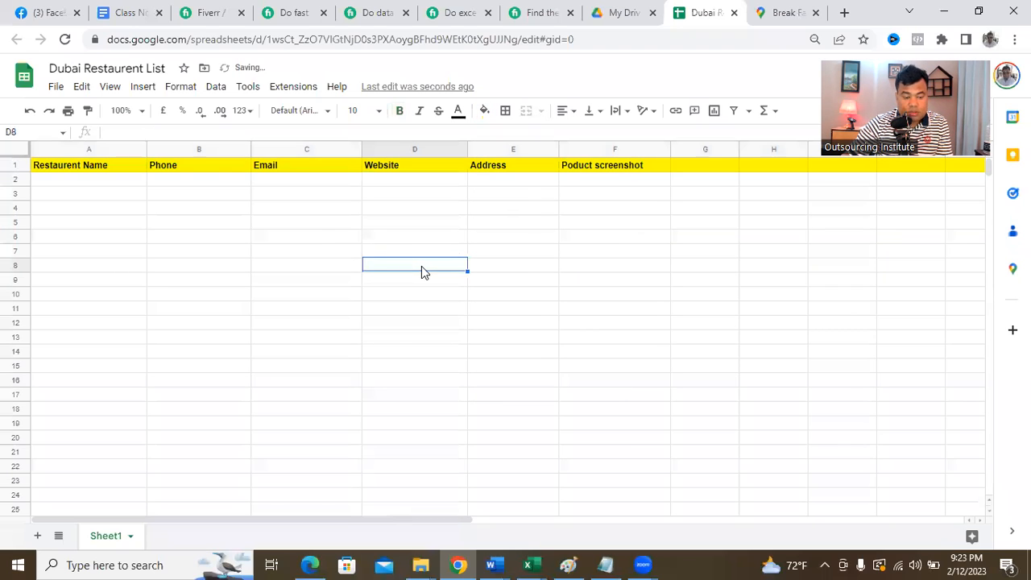
pyautogui.click(13, 167)
pyautogui.click(110, 238)
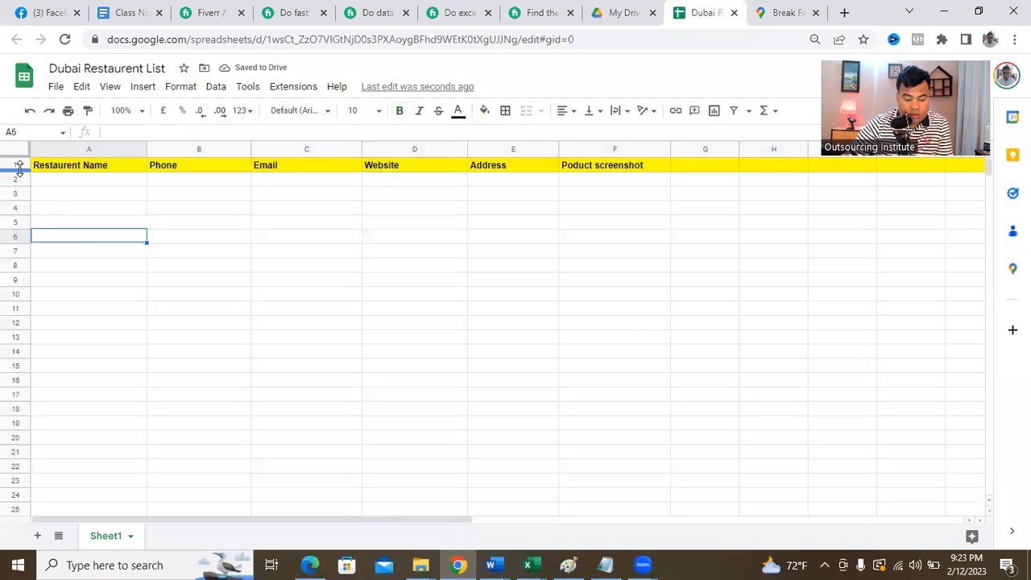
pyautogui.click(13, 165)
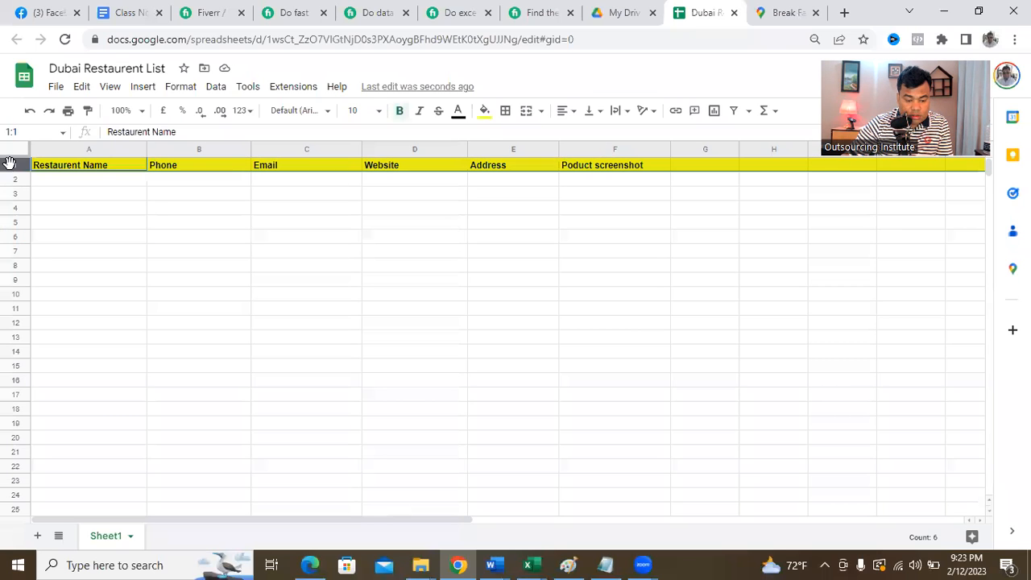
pyautogui.click(484, 112)
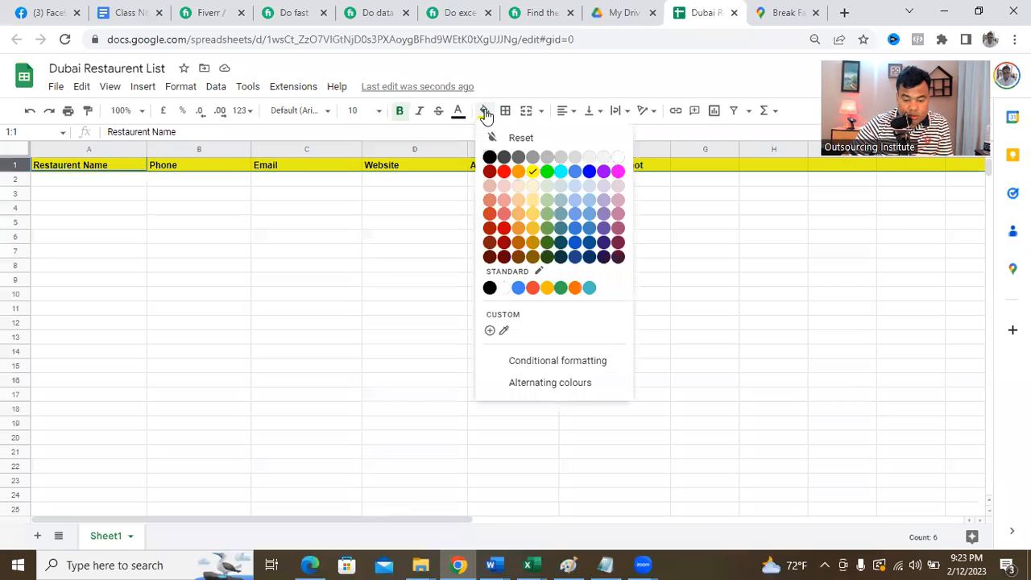
pyautogui.click(503, 171)
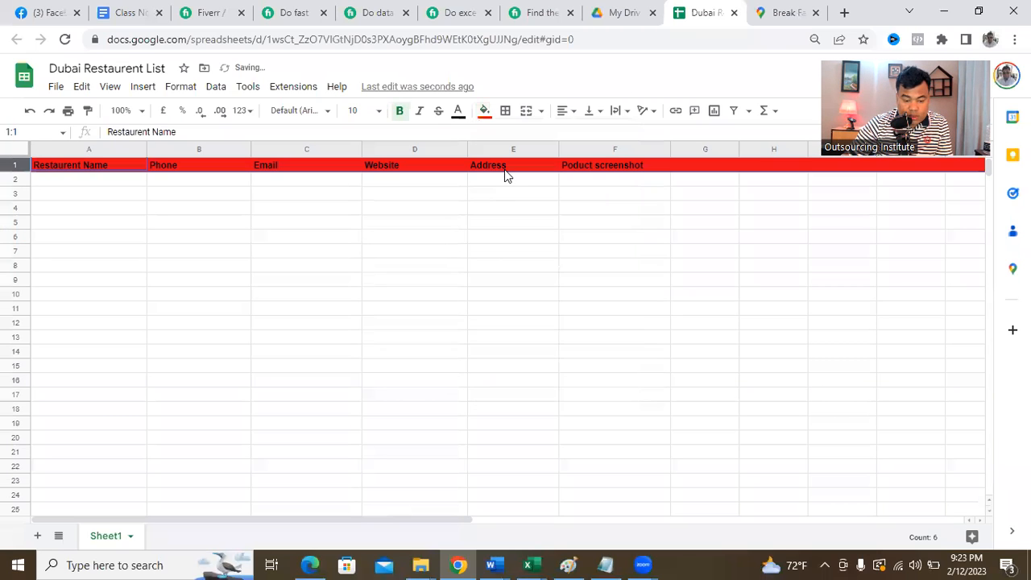
# Set the text colour of the entire header row 1 to white.
pyautogui.click(458, 112)
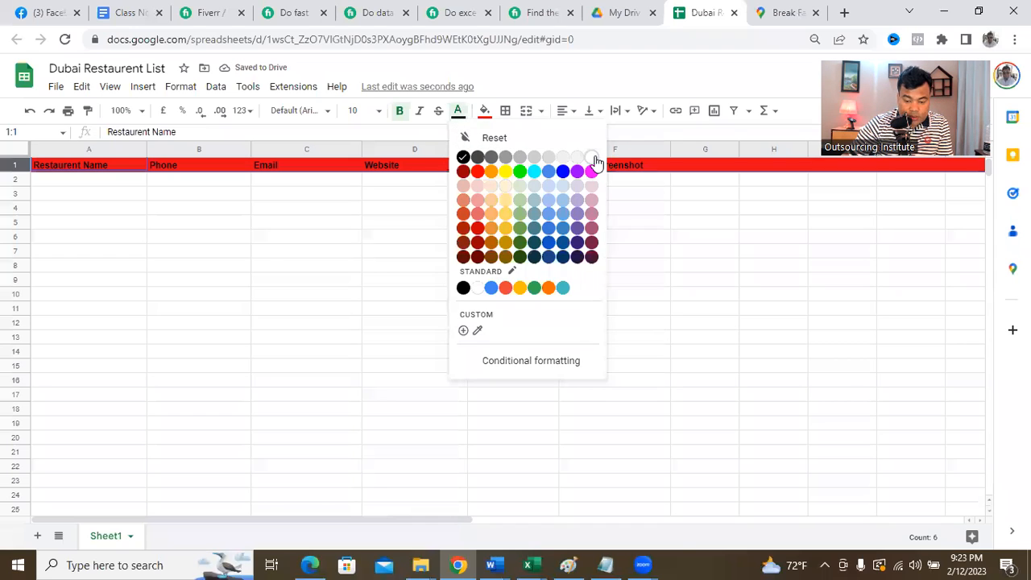
pyautogui.click(593, 158)
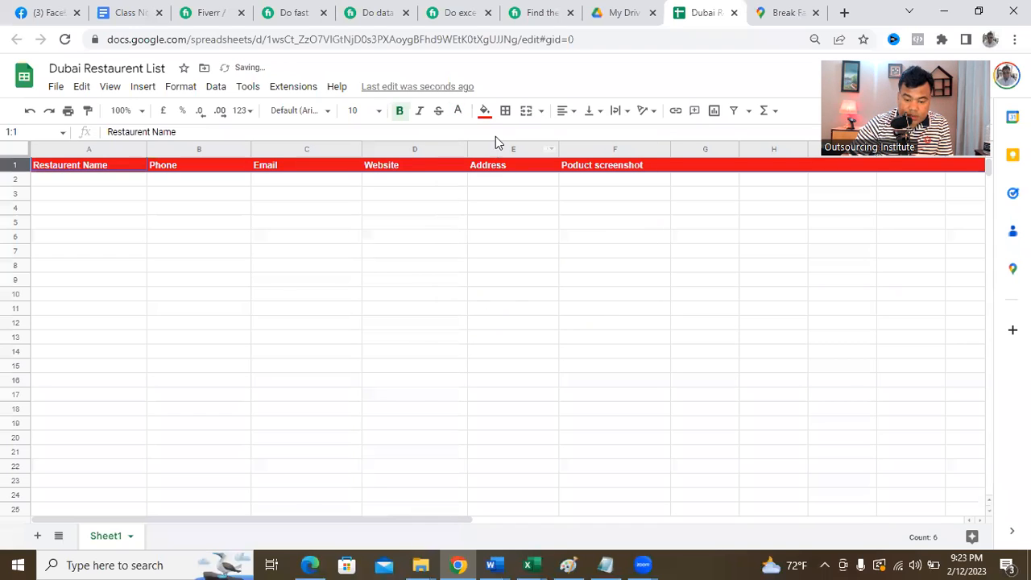
pyautogui.click(457, 113)
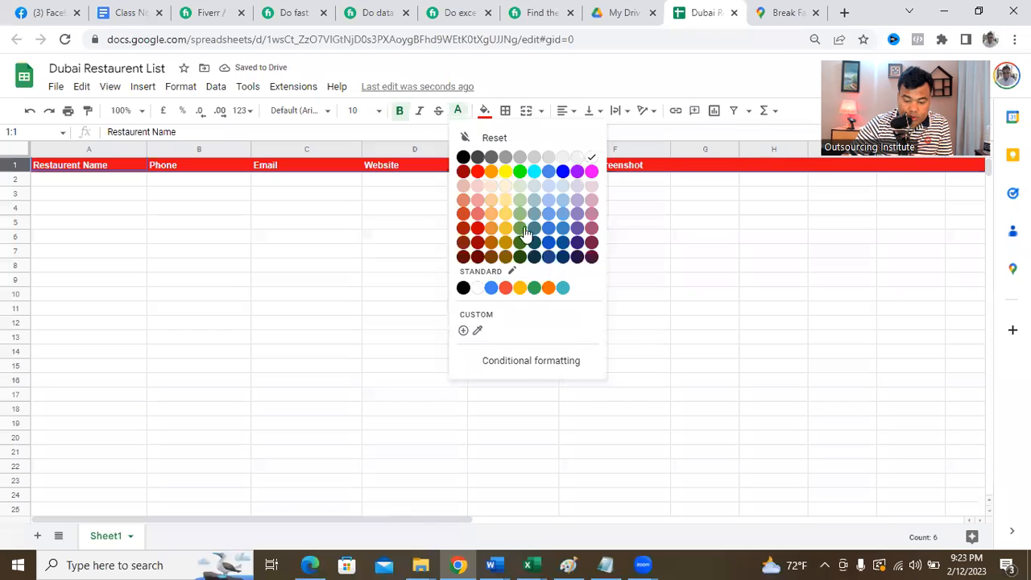
pyautogui.click(476, 288)
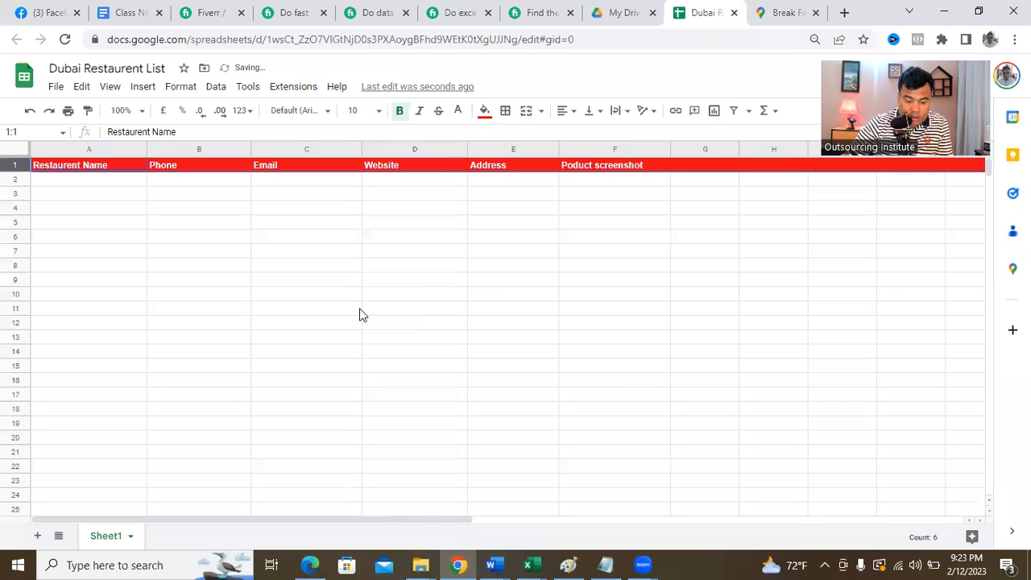
pyautogui.click(359, 312)
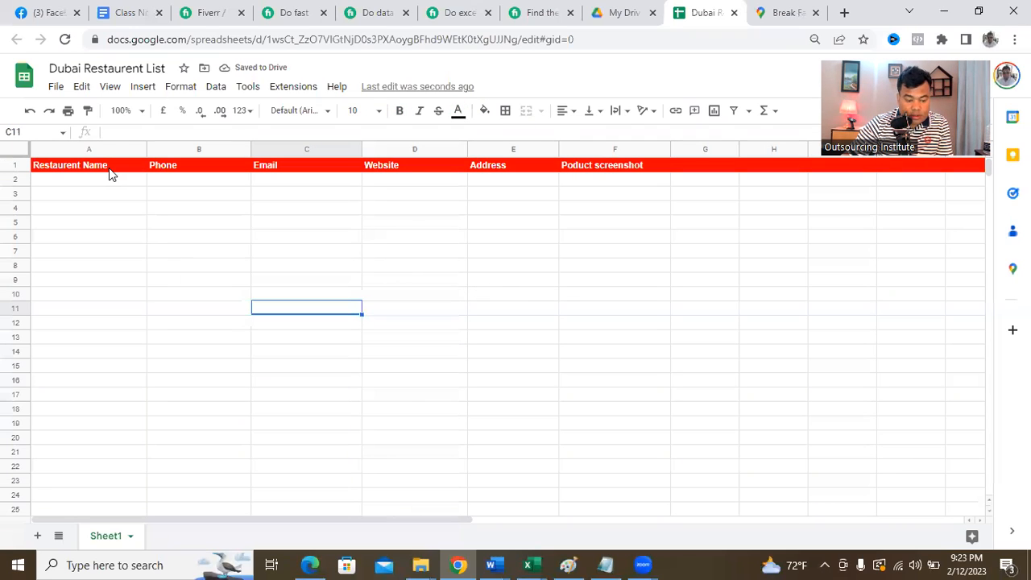
pyautogui.click(120, 265)
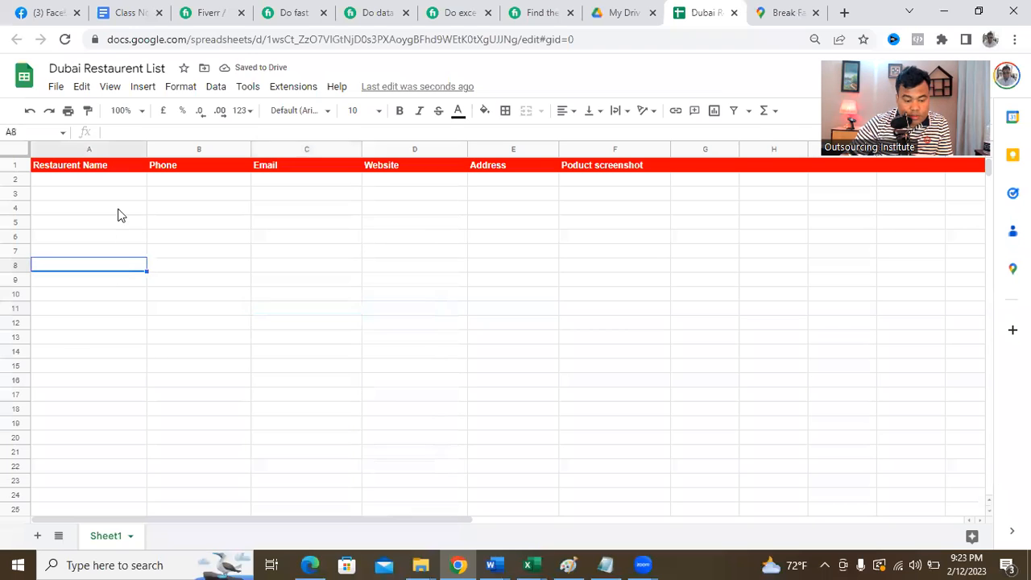
pyautogui.click(118, 193)
pyautogui.click(63, 280)
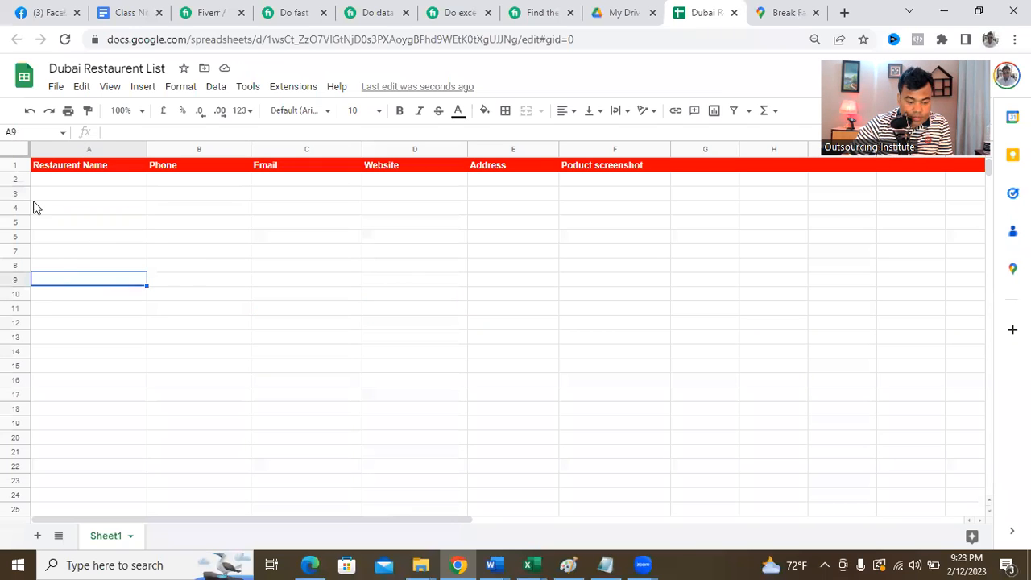
# Copy the name "Break Fast Restaurant" from its Google Maps listing and paste it into cell A2 of the Dubai Restaurent List sheet.
pyautogui.click(780, 12)
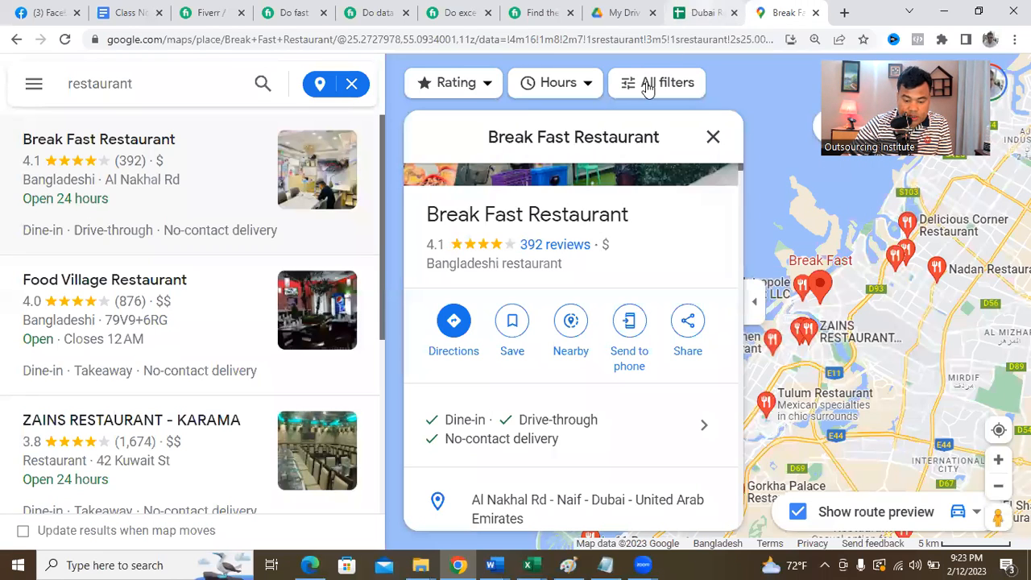
pyautogui.moveTo(430, 216); pyautogui.dragTo(626, 214)
pyautogui.hotkey('ctrl', 'c')
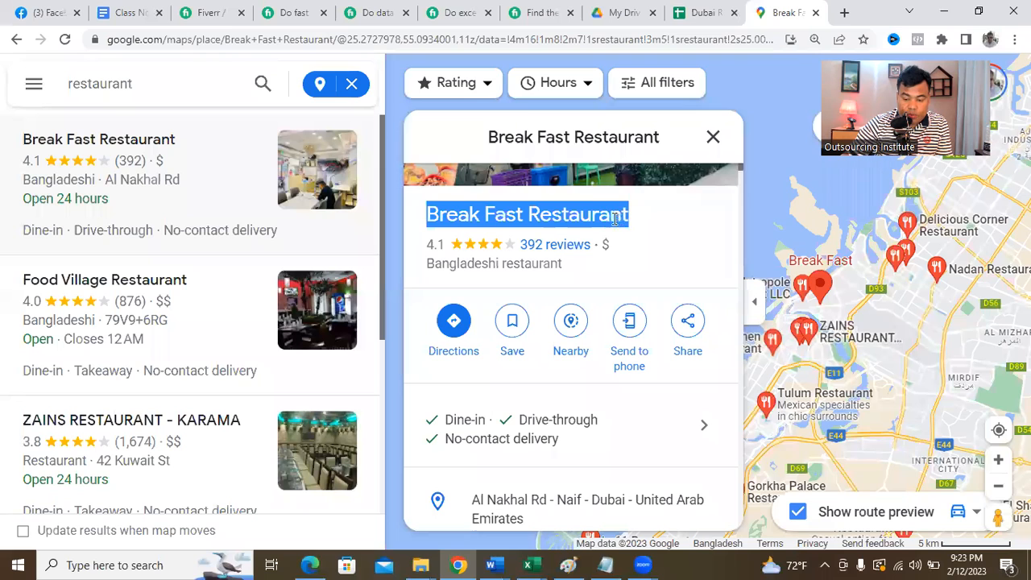
pyautogui.rightClick(604, 216)
pyautogui.click(633, 225)
pyautogui.click(705, 12)
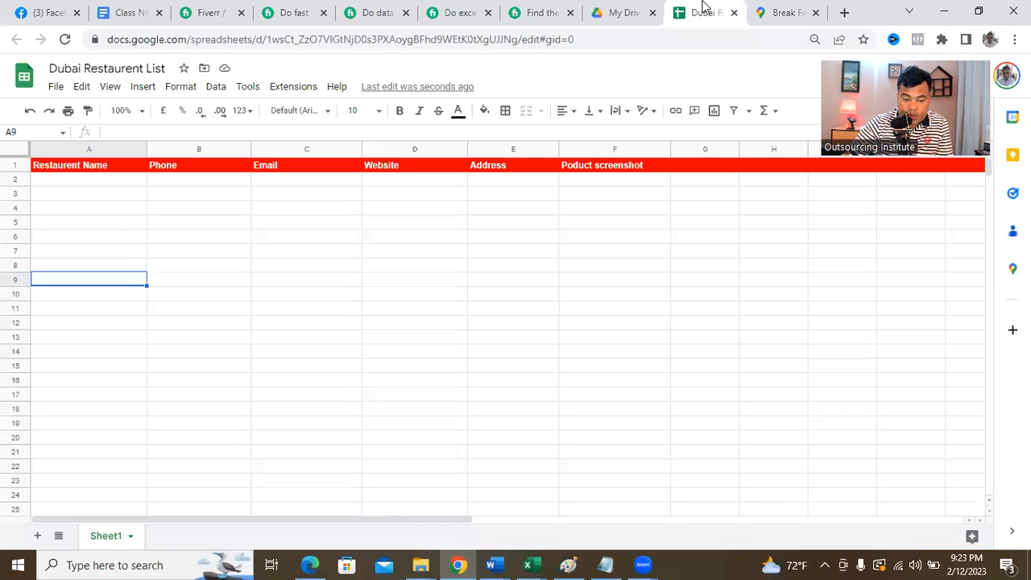
pyautogui.click(124, 183)
pyautogui.rightClick(120, 185)
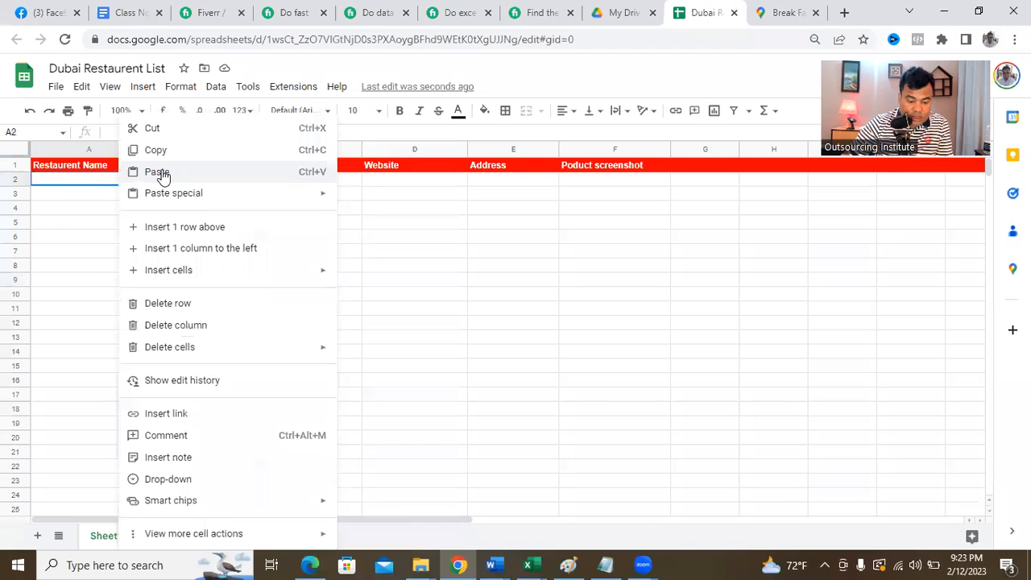
pyautogui.click(162, 173)
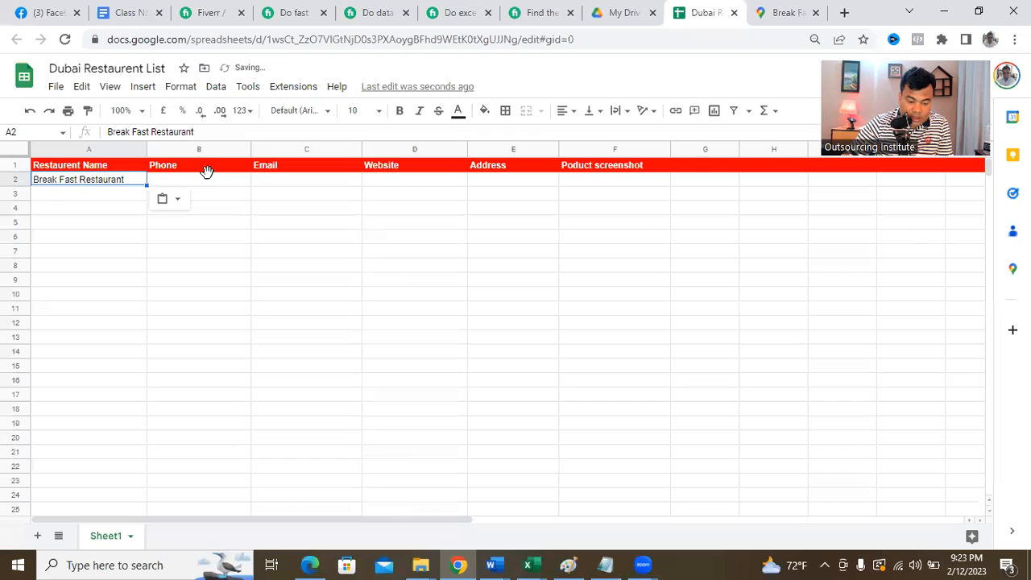
pyautogui.click(205, 179)
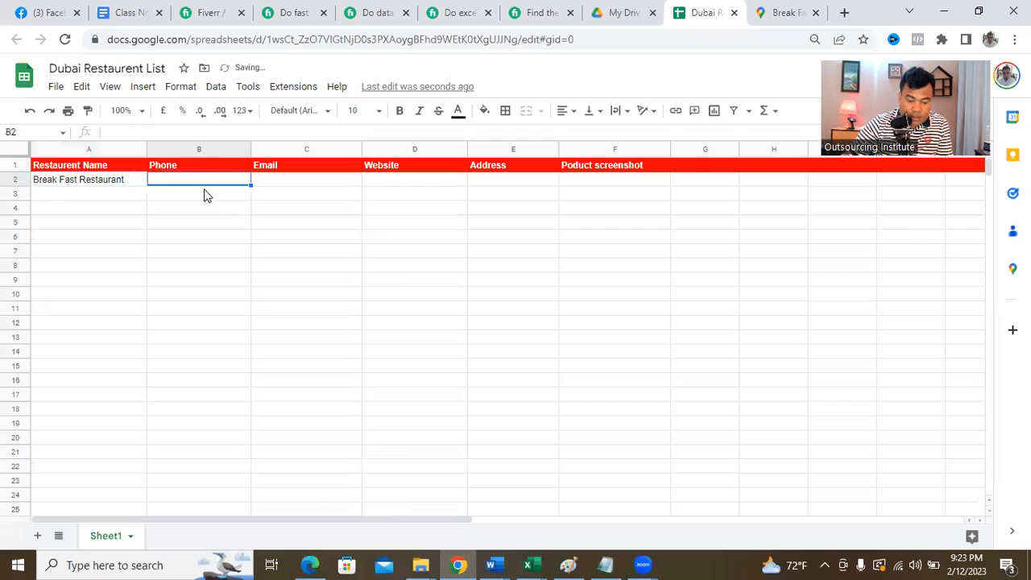
pyautogui.click(785, 12)
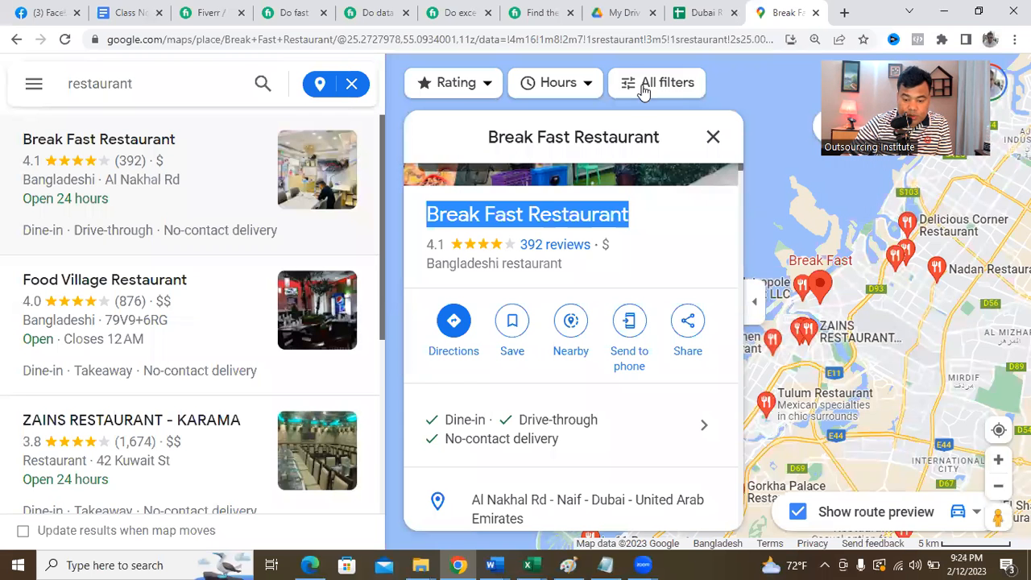
pyautogui.click(703, 12)
pyautogui.click(761, 9)
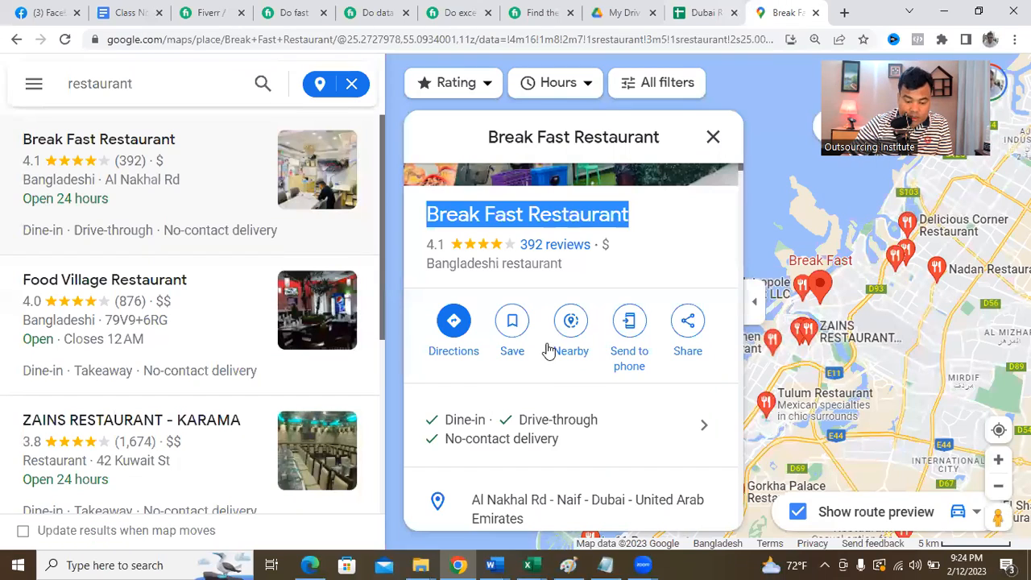
pyautogui.scroll(-5, 575, 346)
pyautogui.moveTo(479, 260)
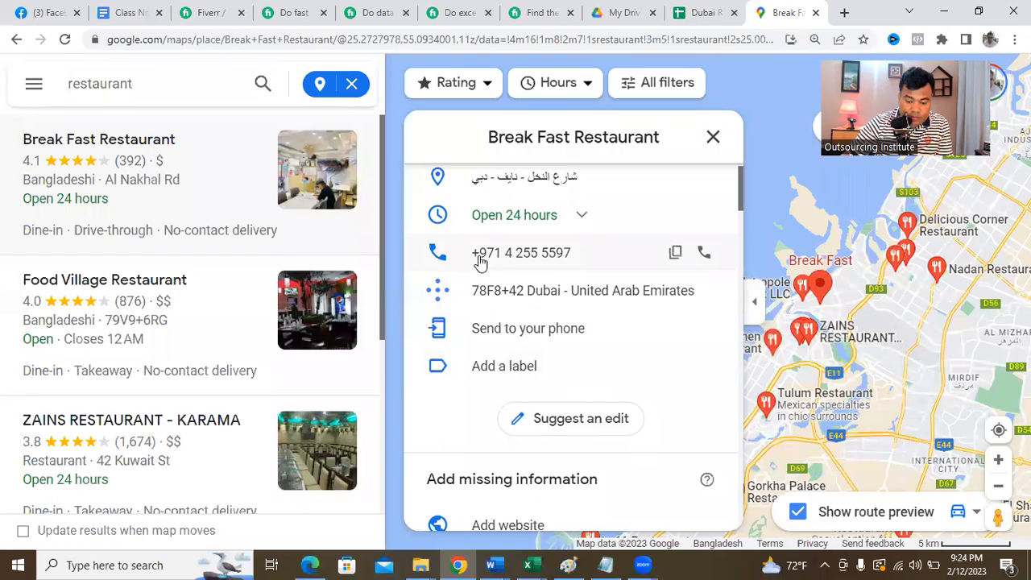
pyautogui.click(675, 263)
pyautogui.click(695, 15)
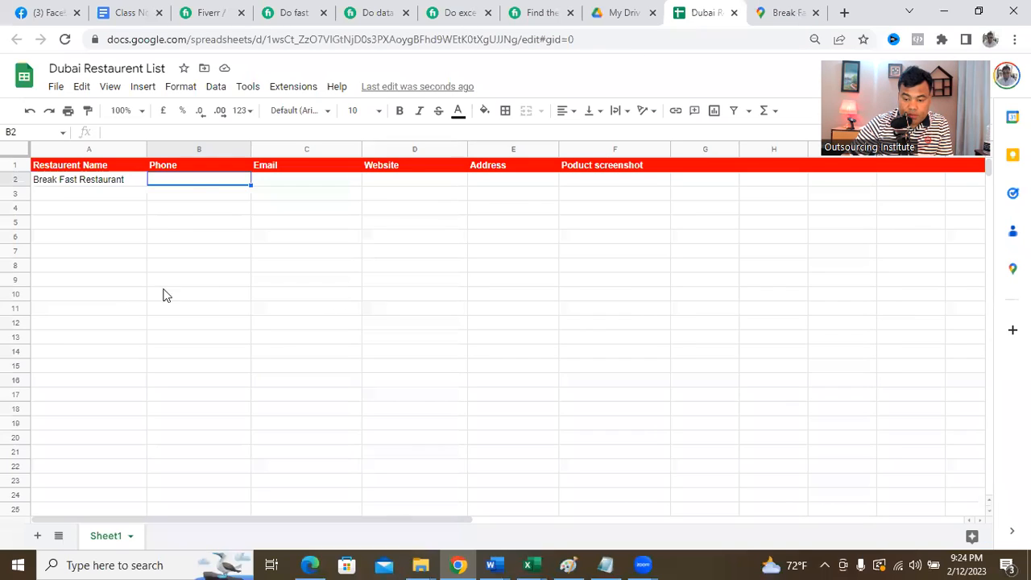
pyautogui.rightClick(199, 185)
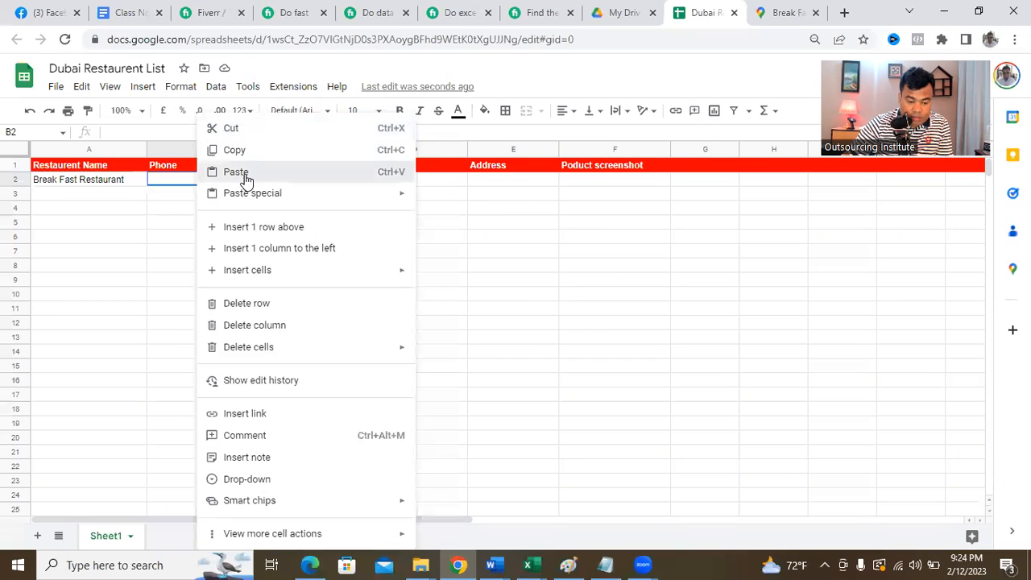
pyautogui.click(242, 171)
pyautogui.click(195, 253)
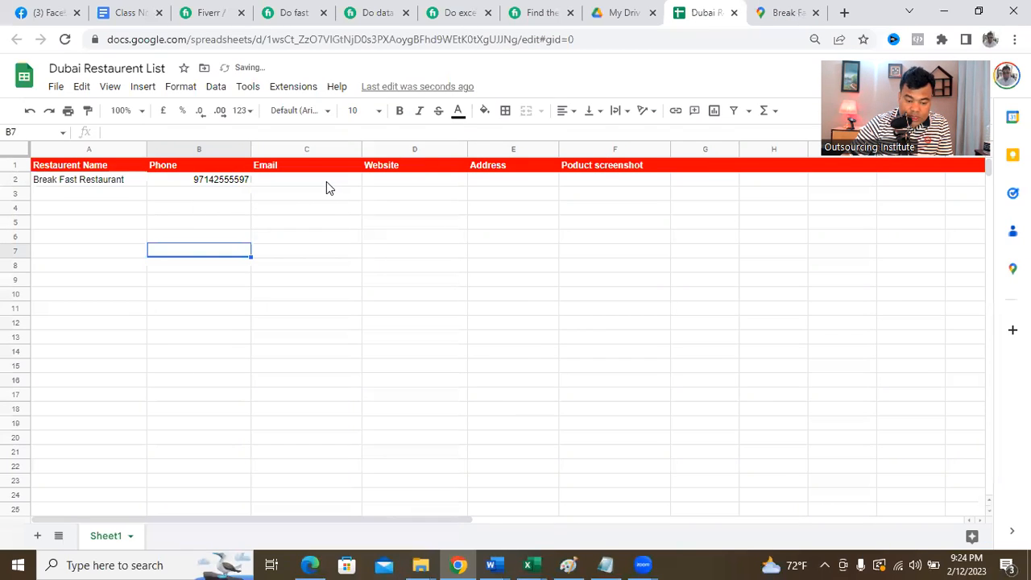
# Examine the Break Fast Restaurant listing in Google Maps, from its contact details to its reviews, for an email address.
pyautogui.click(326, 181)
pyautogui.click(769, 9)
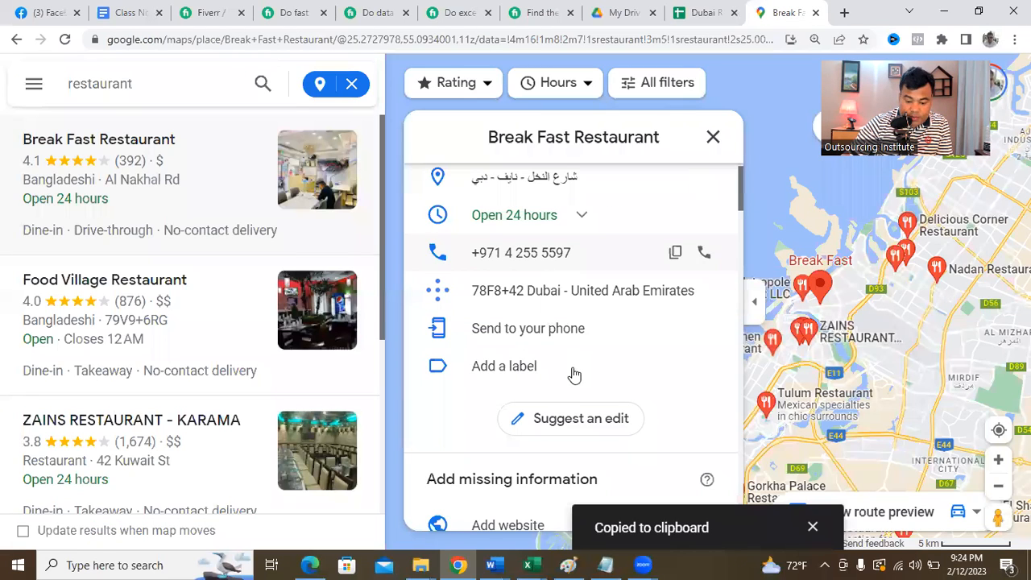
pyautogui.scroll(2, 563, 338)
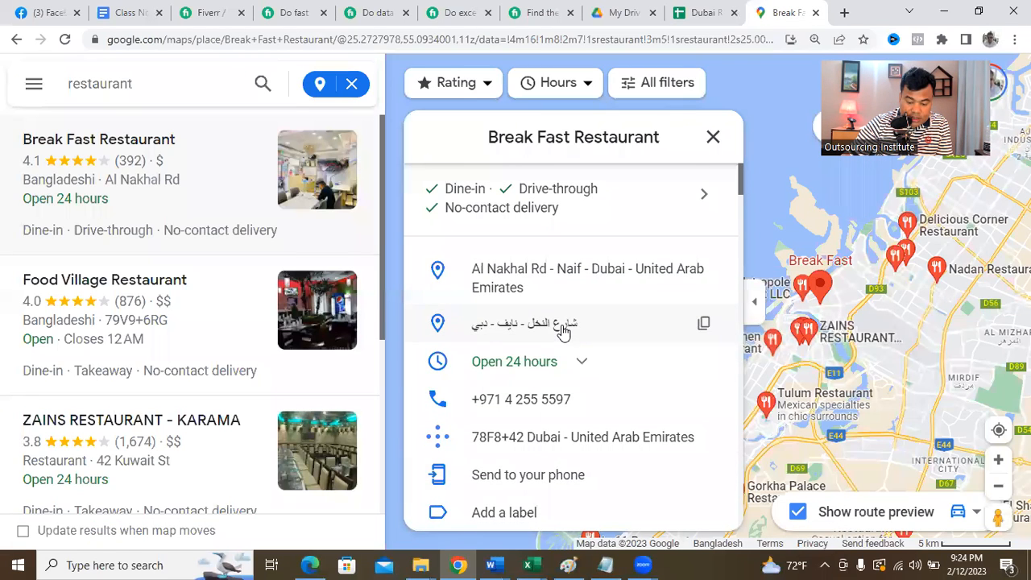
pyautogui.scroll(-8, 563, 332)
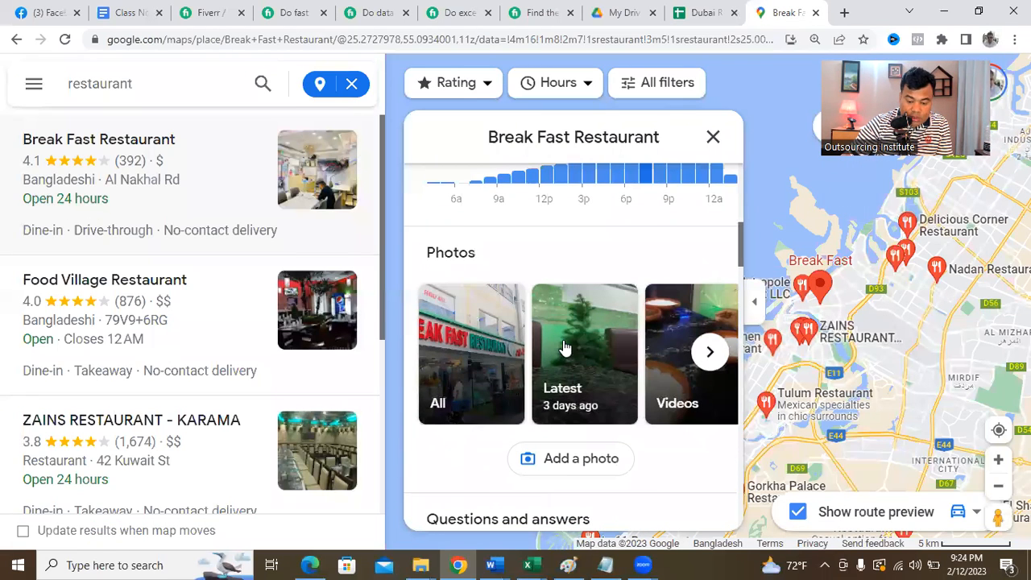
pyautogui.scroll(5, 577, 332)
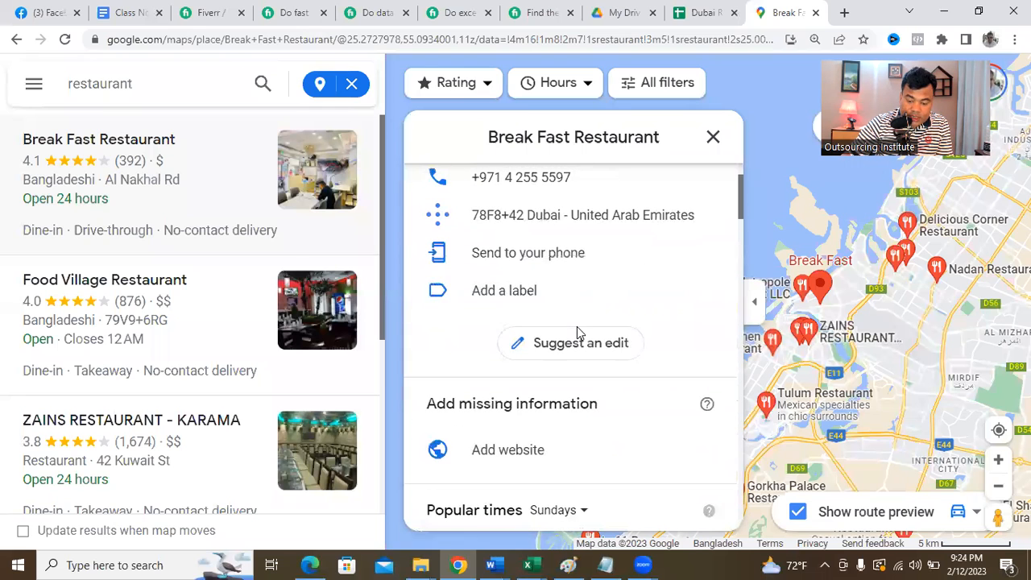
pyautogui.scroll(3, 551, 345)
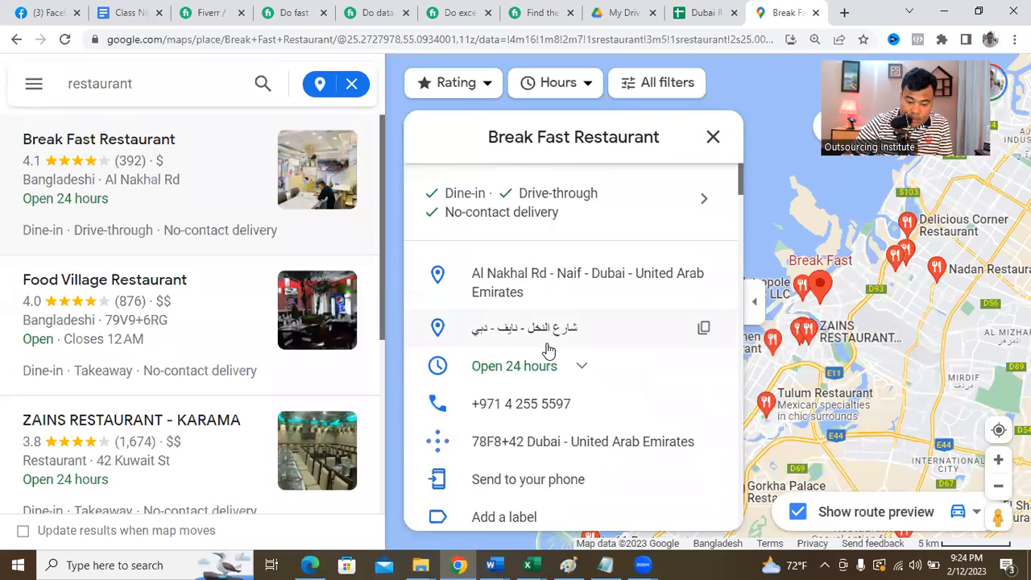
pyautogui.scroll(-3, 546, 333)
pyautogui.scroll(-4, 546, 333)
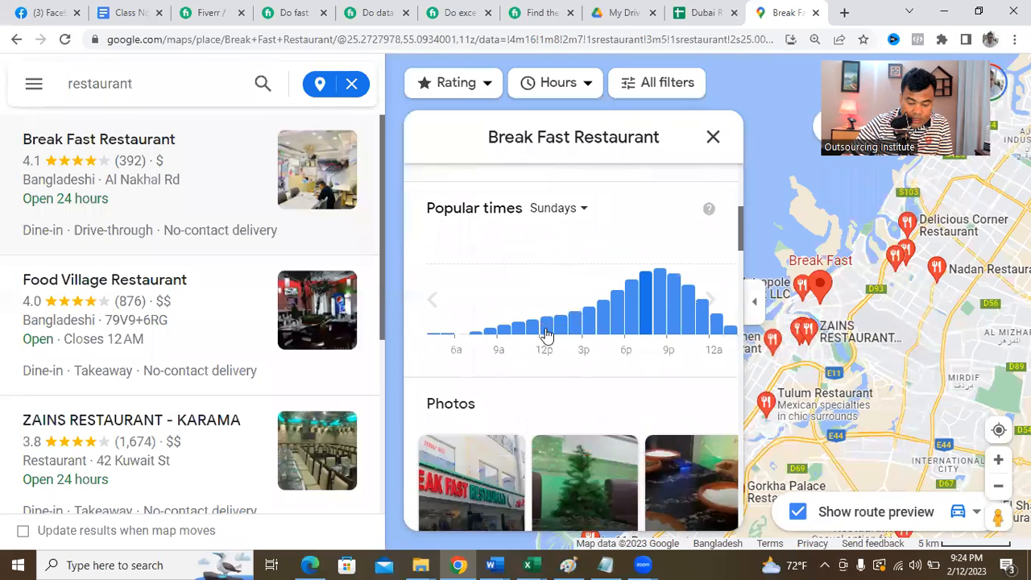
pyautogui.scroll(-4, 546, 335)
pyautogui.scroll(-4, 540, 337)
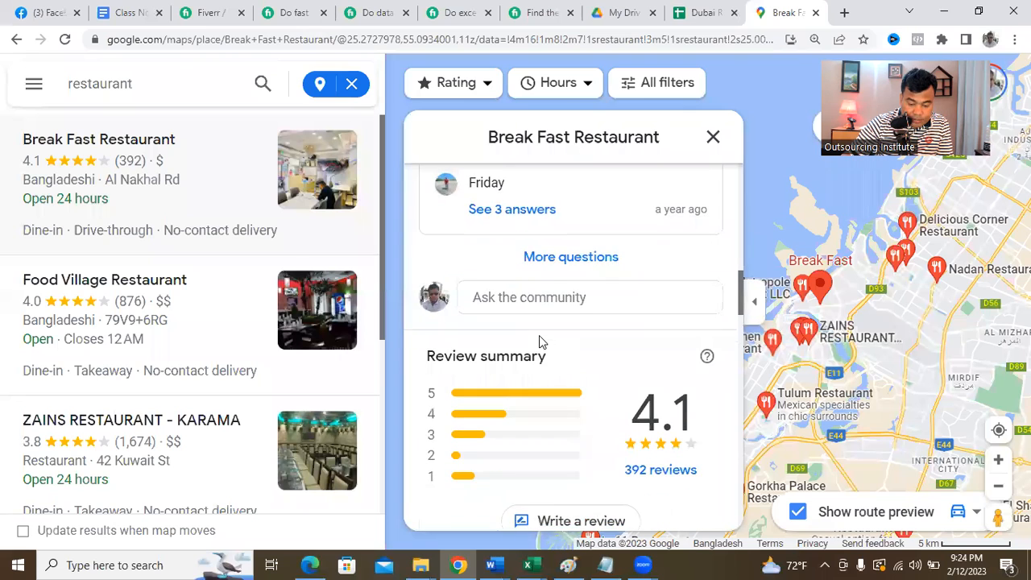
pyautogui.scroll(-3, 542, 337)
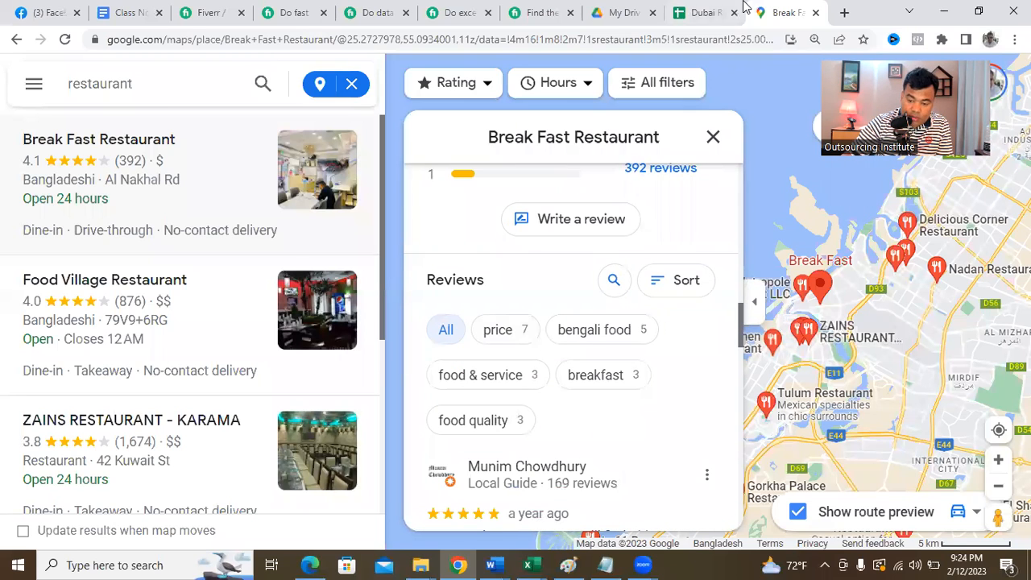
# Switch back to the Dubai Restaurent List sheet and enter "Not Found" as the restaurant's email in cell C2.
pyautogui.click(692, 11)
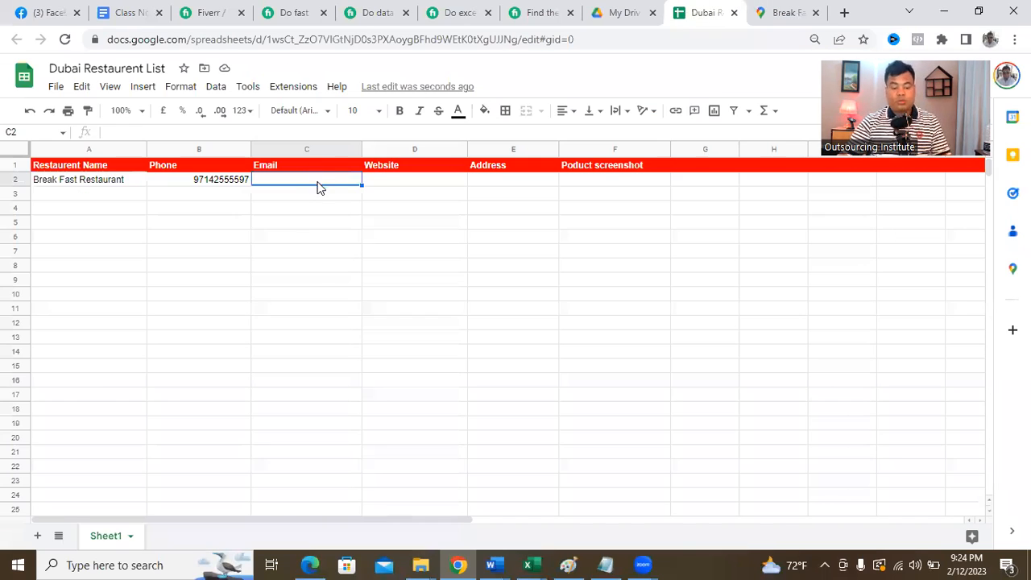
pyautogui.write('No')
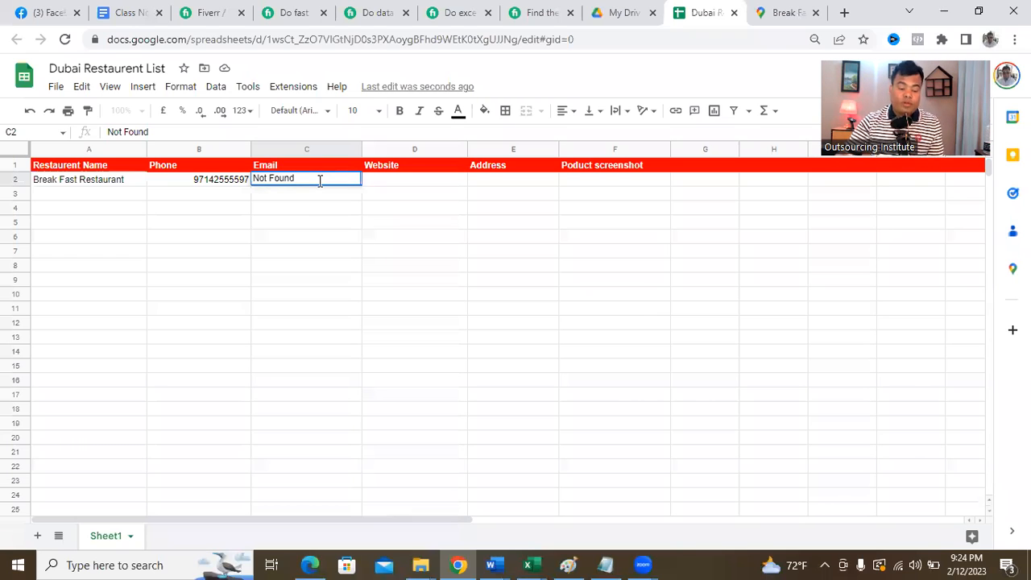
pyautogui.write('t Found')
pyautogui.press('Return')
# Switch back to Google Maps and examine the reviews and review summary of the Break Fast Restaurant listing for contact details.
pyautogui.click(769, 10)
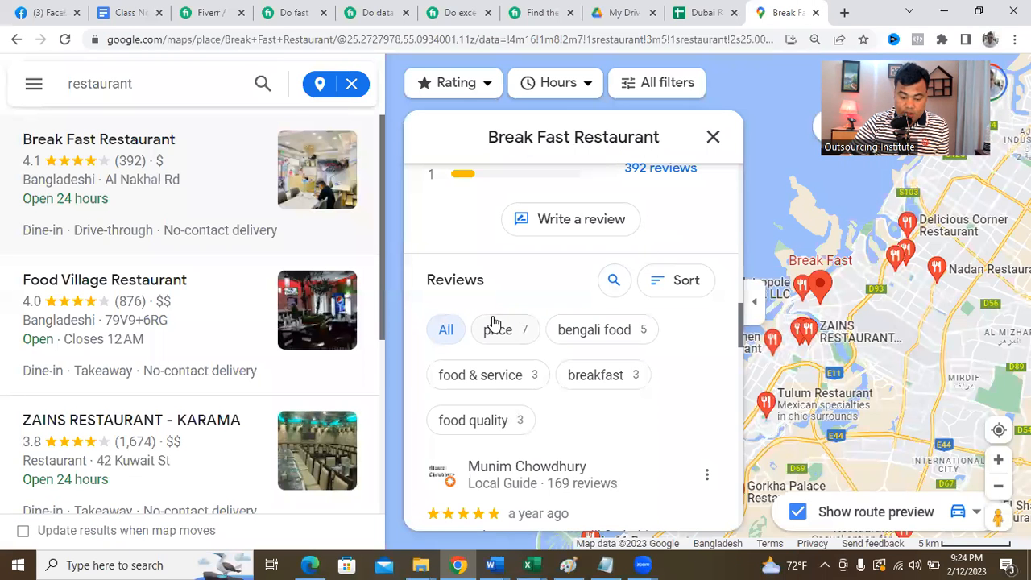
pyautogui.scroll(-3, 510, 341)
pyautogui.scroll(-3, 513, 362)
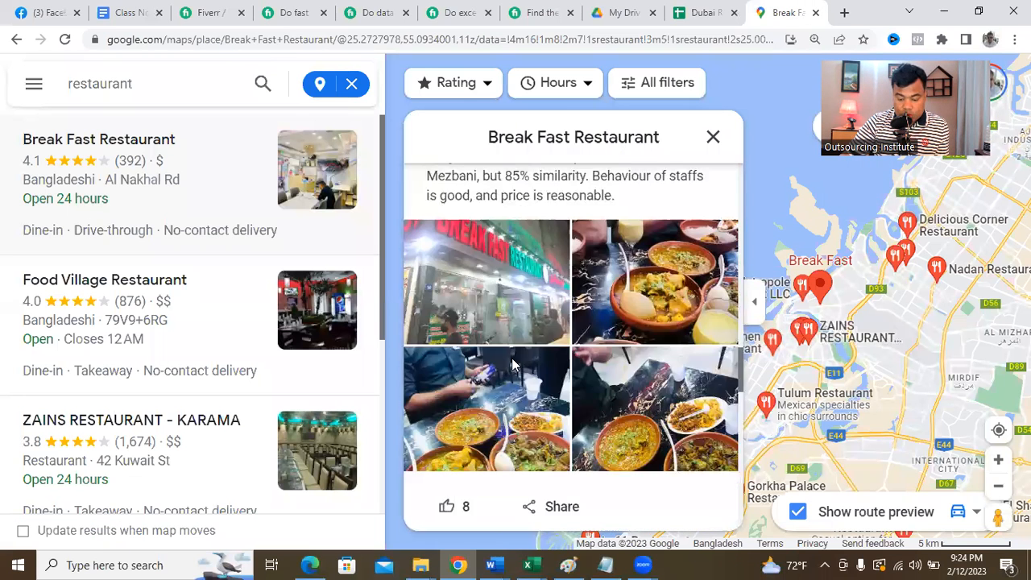
pyautogui.scroll(-4, 515, 359)
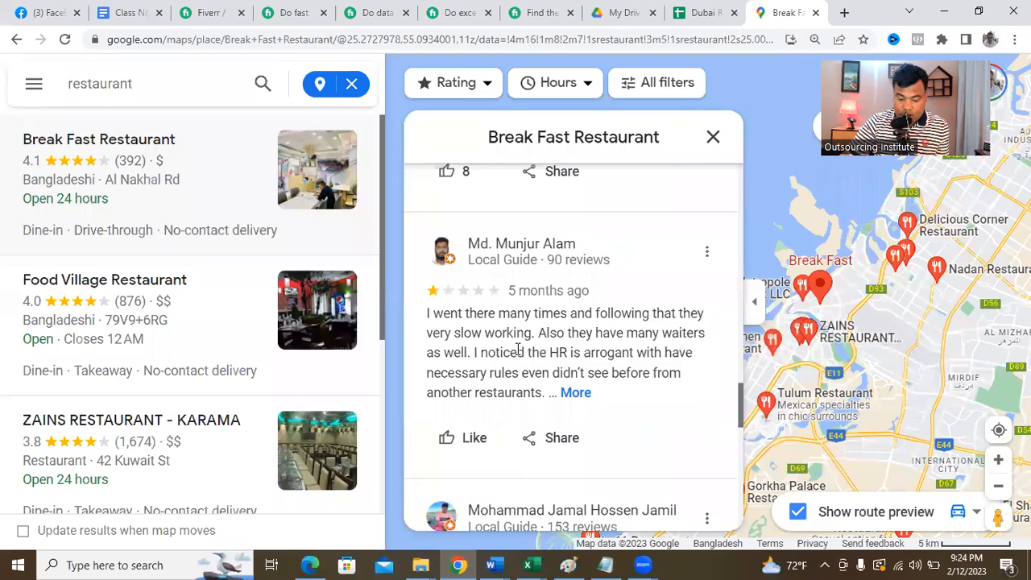
pyautogui.scroll(8, 519, 344)
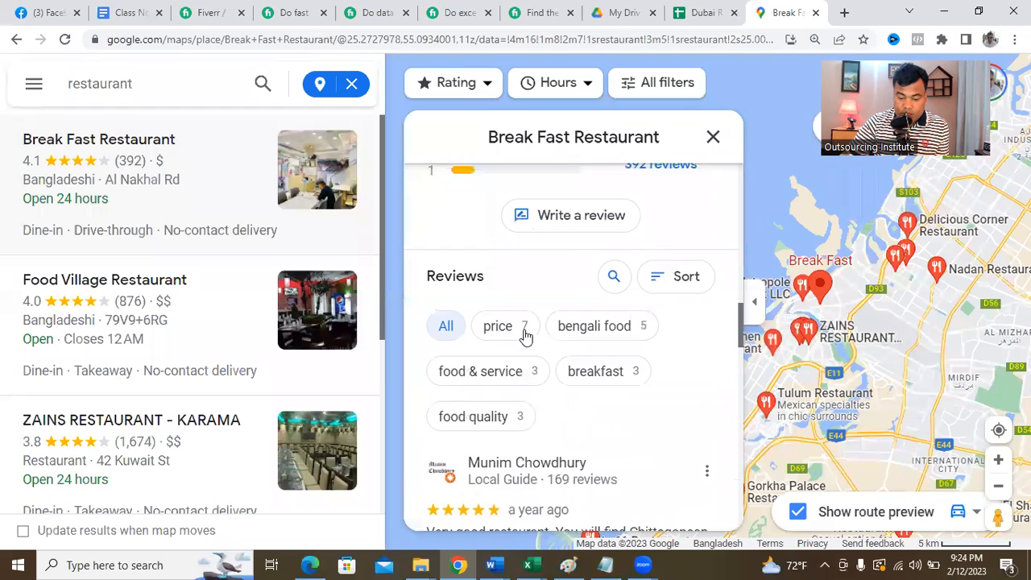
pyautogui.scroll(3, 526, 337)
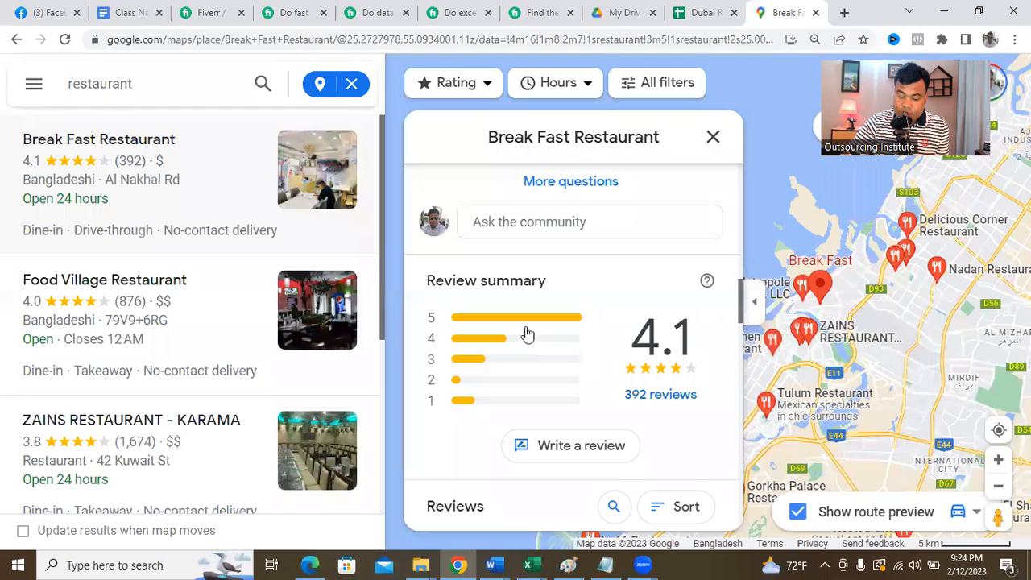
# Switch to Facebook, search for "breakfast restaurent dubai" and dismiss the new notification pop-up.
pyautogui.click(842, 13)
pyautogui.click(45, 12)
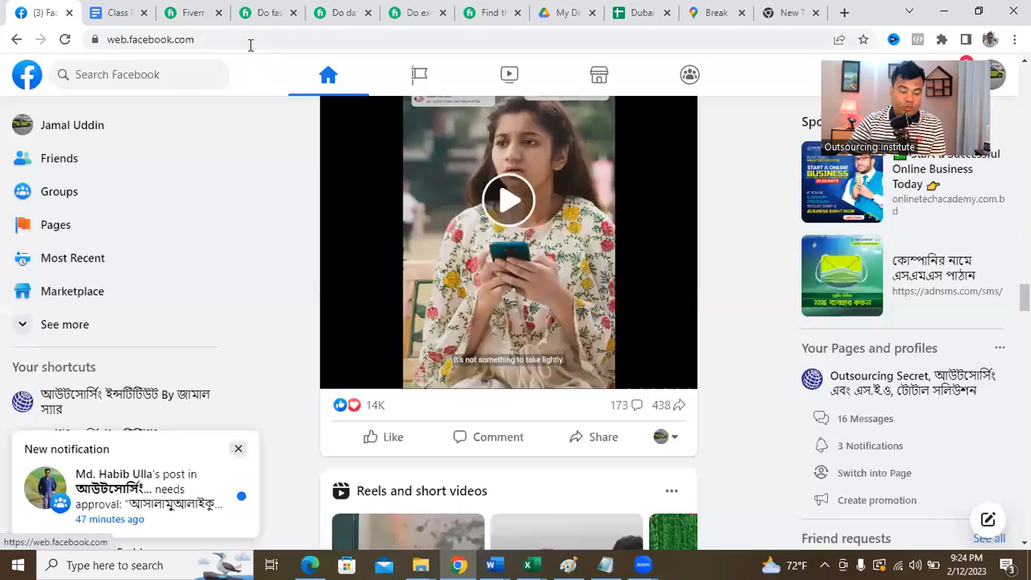
pyautogui.click(149, 74)
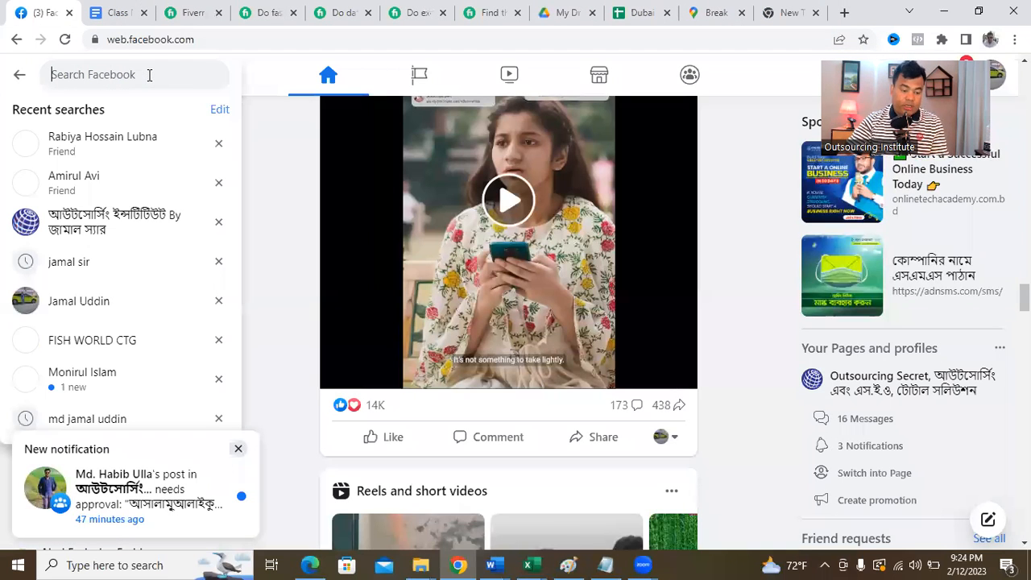
pyautogui.write('br')
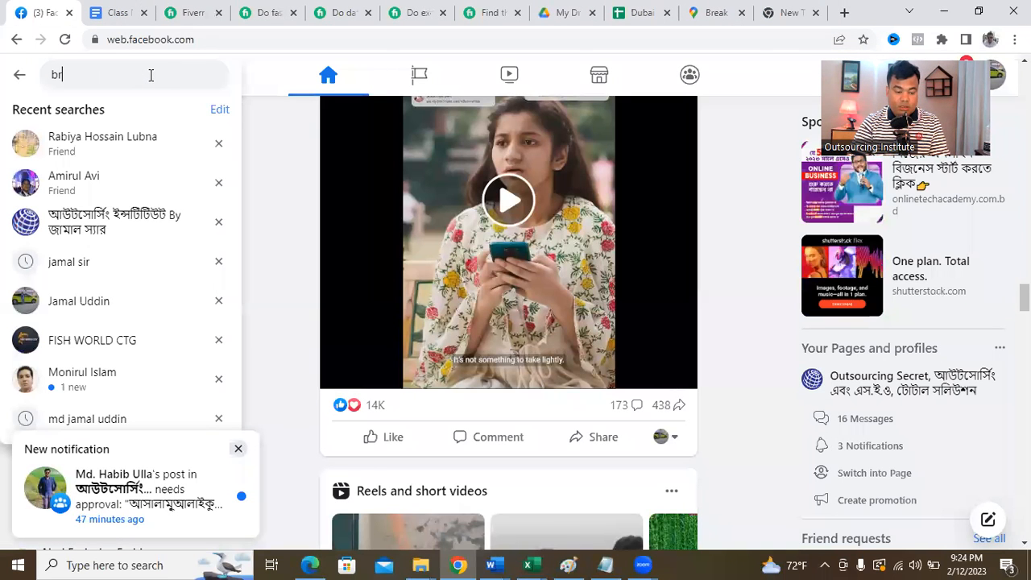
pyautogui.write('eakfast ')
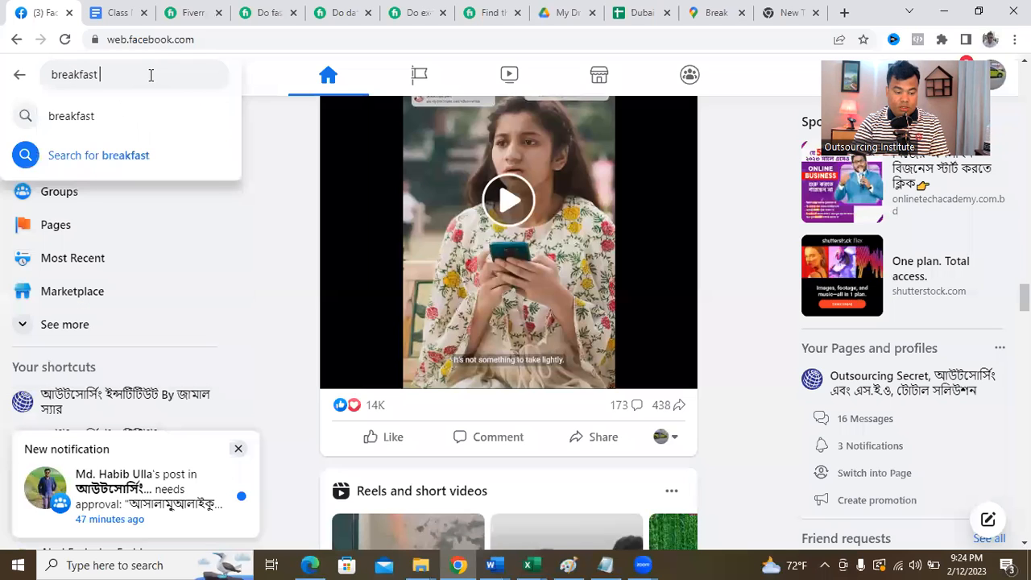
pyautogui.write('reastau')
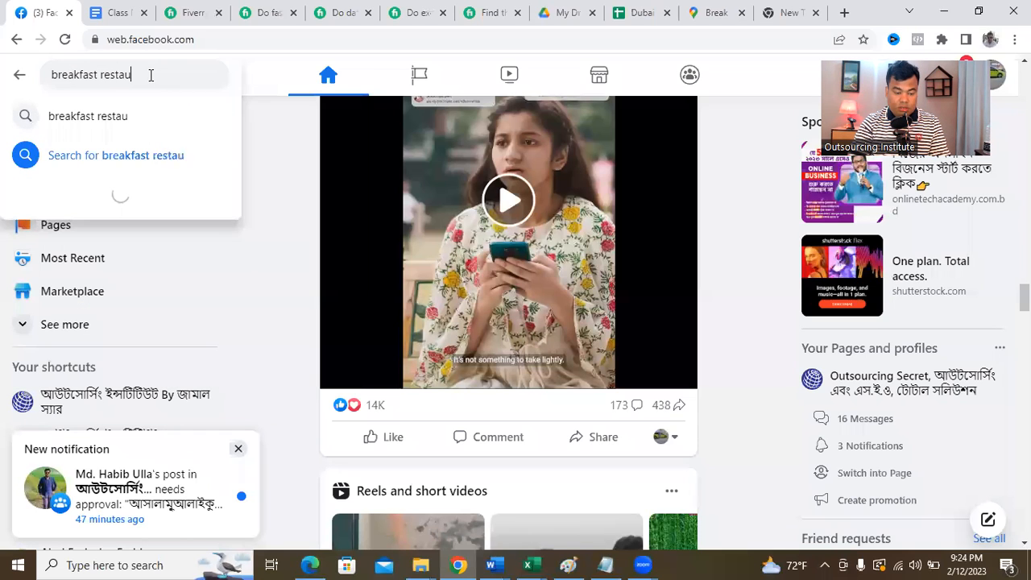
pyautogui.write('rent dubai')
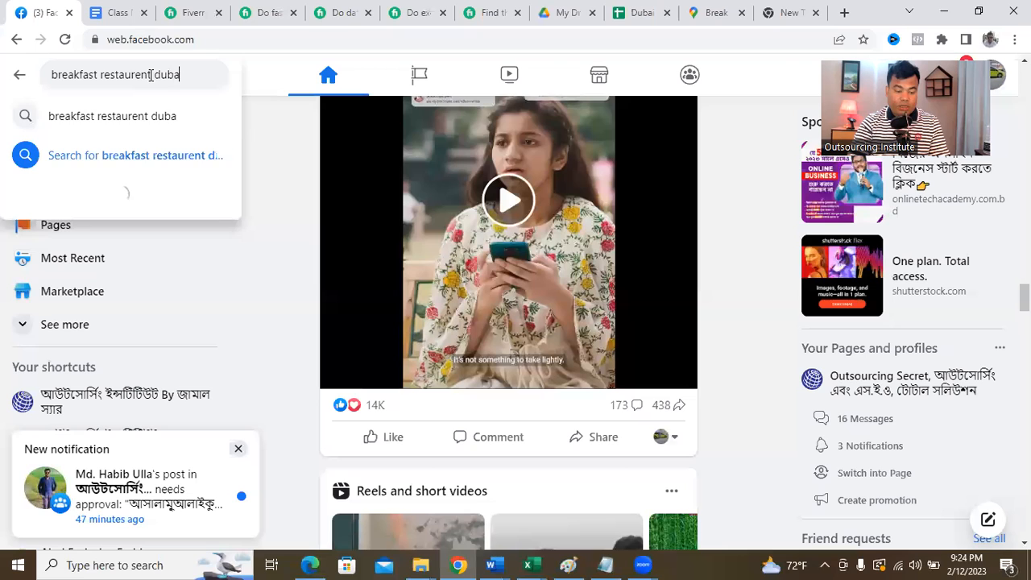
pyautogui.press('Return')
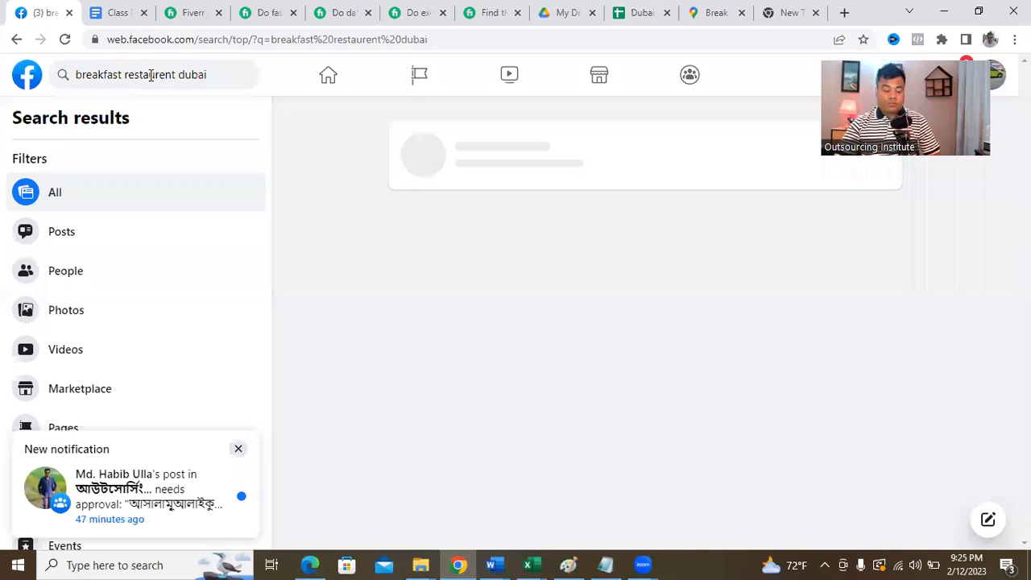
pyautogui.click(241, 453)
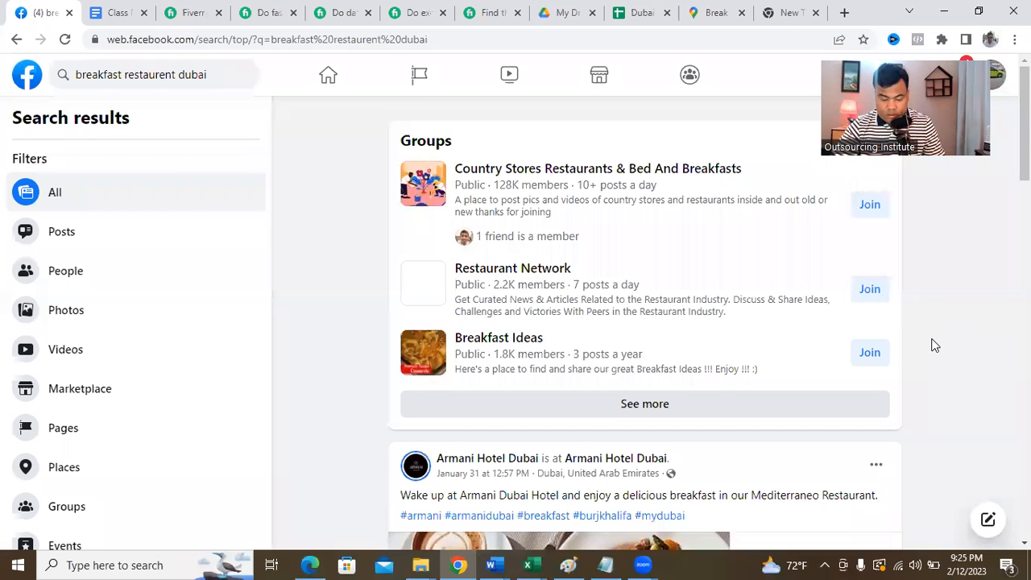
# Examine the Facebook search results, including groups, posts and pages, for a match to Break Fast Restaurant.
pyautogui.scroll(-3, 935, 345)
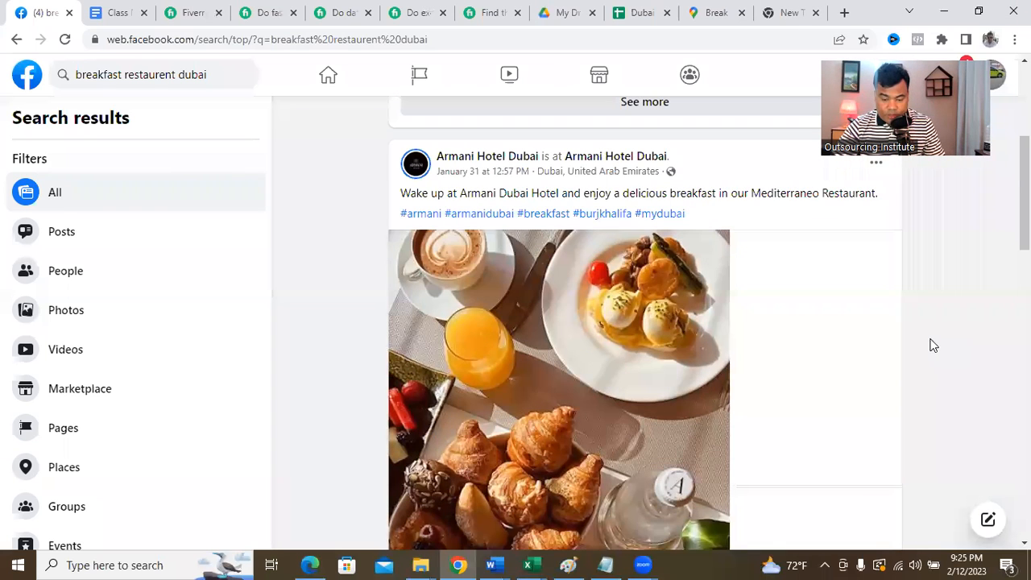
pyautogui.scroll(3, 596, 329)
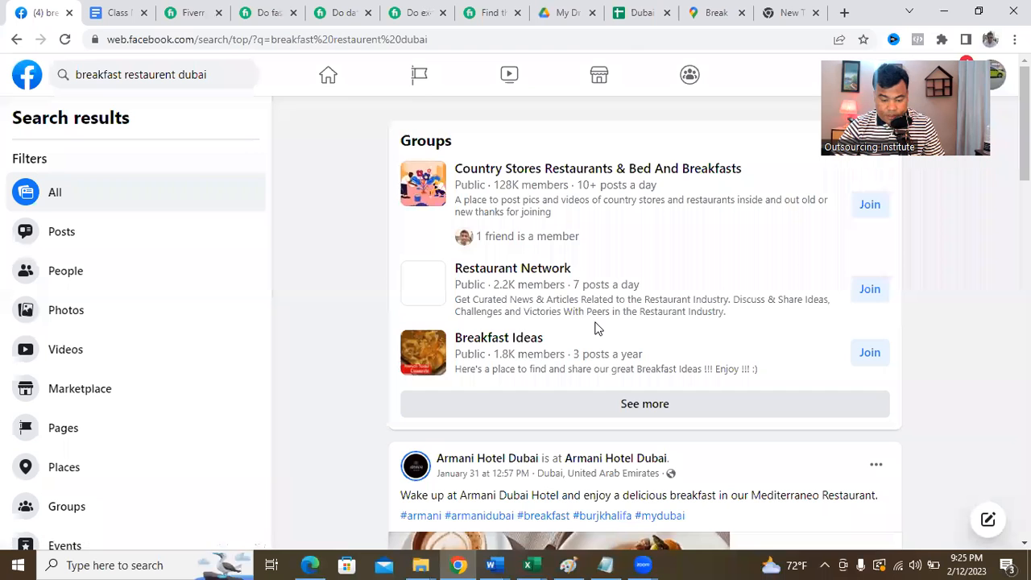
pyautogui.scroll(-3, 703, 314)
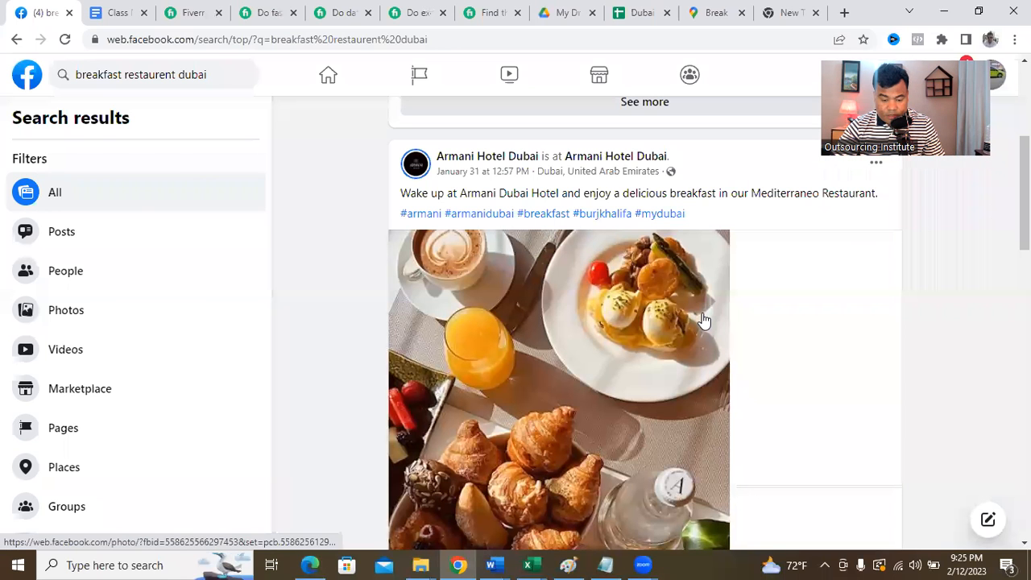
pyautogui.scroll(-8, 703, 320)
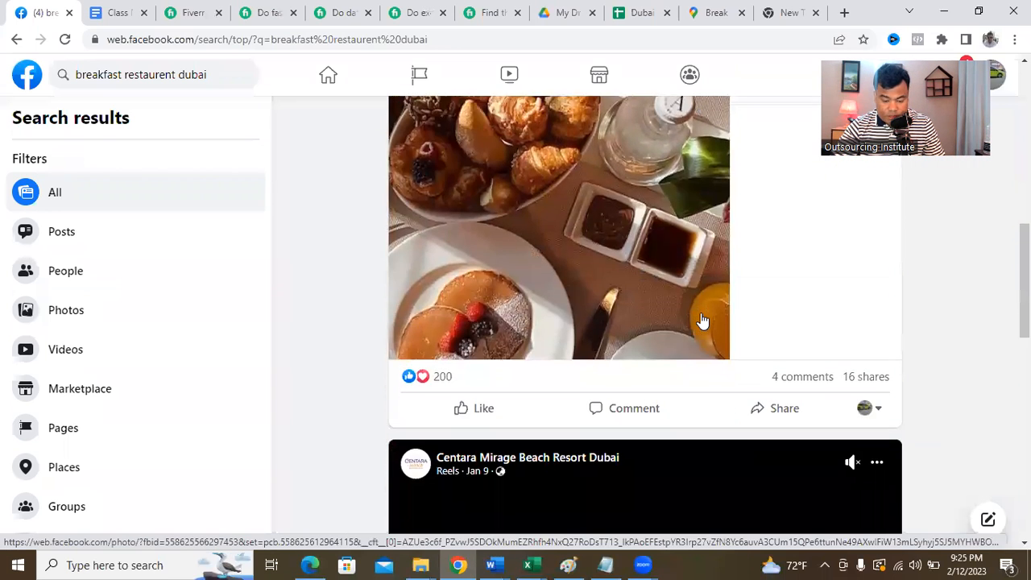
pyautogui.scroll(3, 703, 319)
pyautogui.scroll(-8, 704, 318)
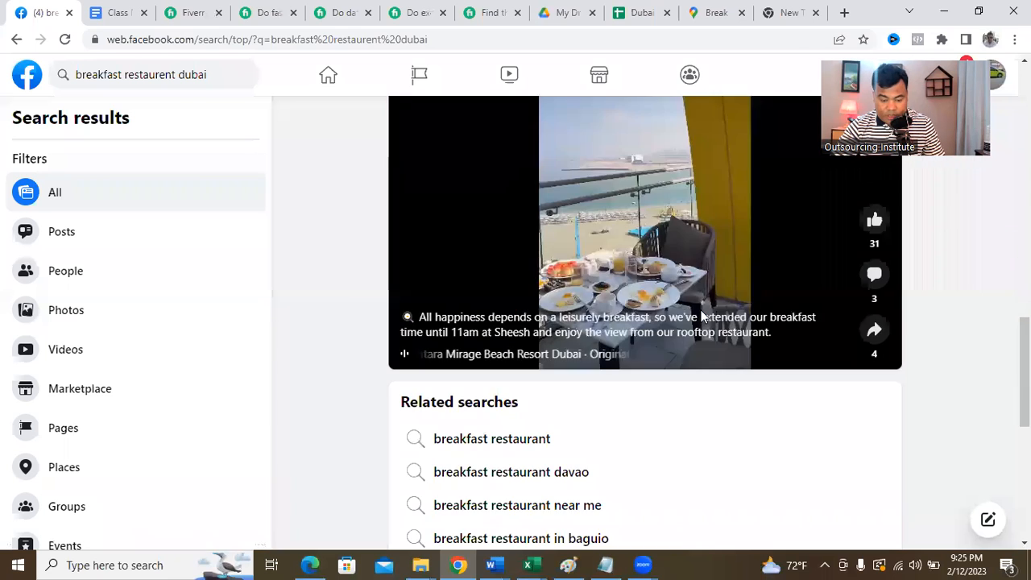
pyautogui.scroll(-4, 704, 317)
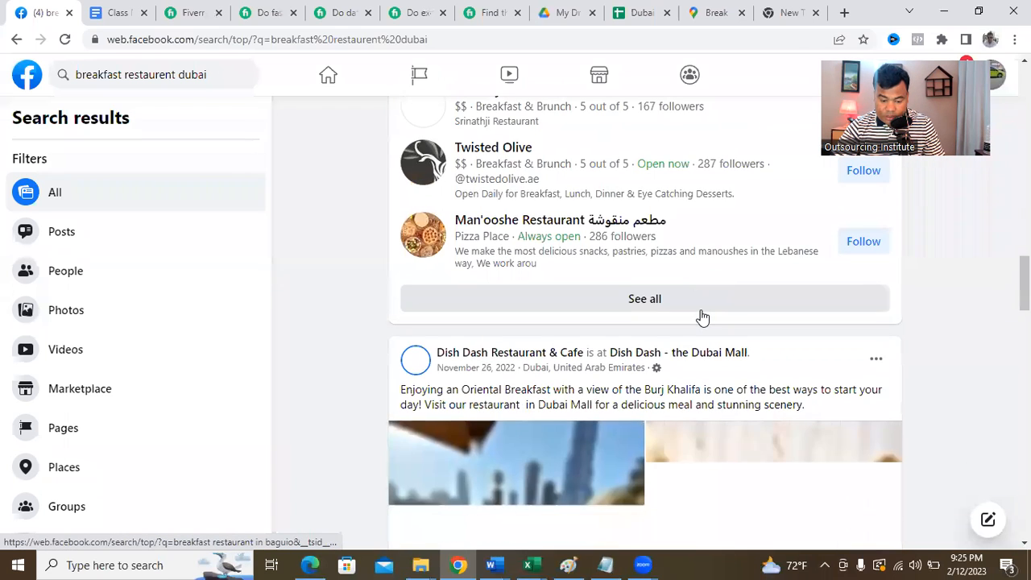
pyautogui.scroll(-2, 703, 317)
pyautogui.scroll(-2, 703, 319)
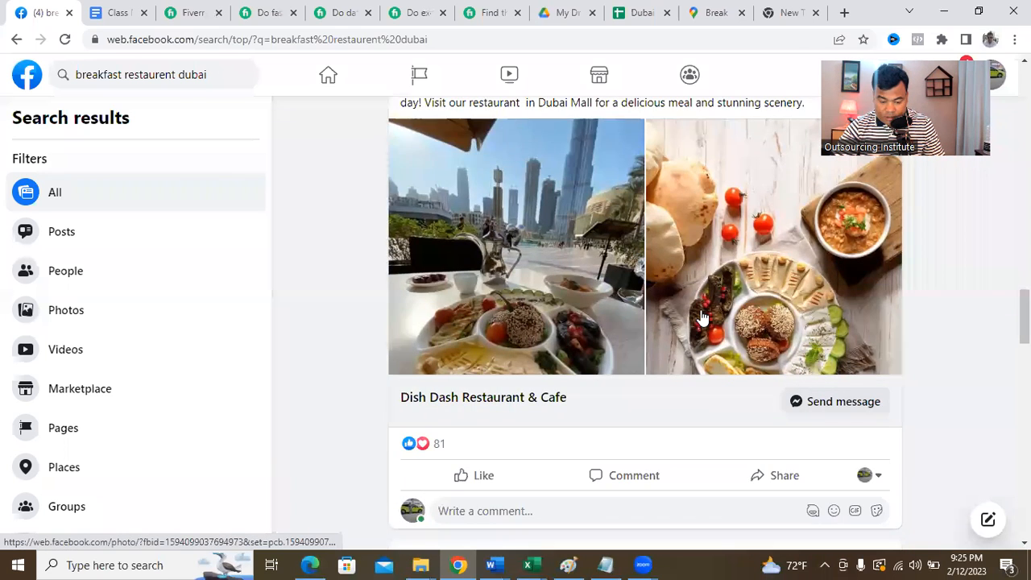
pyautogui.scroll(-4, 701, 316)
pyautogui.scroll(-8, 701, 316)
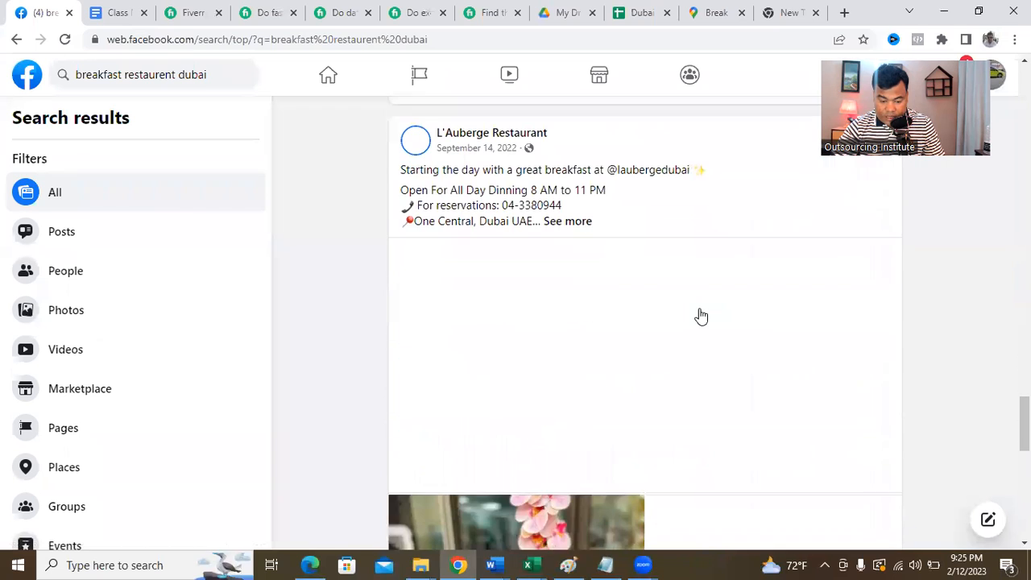
pyautogui.scroll(-1, 702, 316)
pyautogui.scroll(-7, 699, 315)
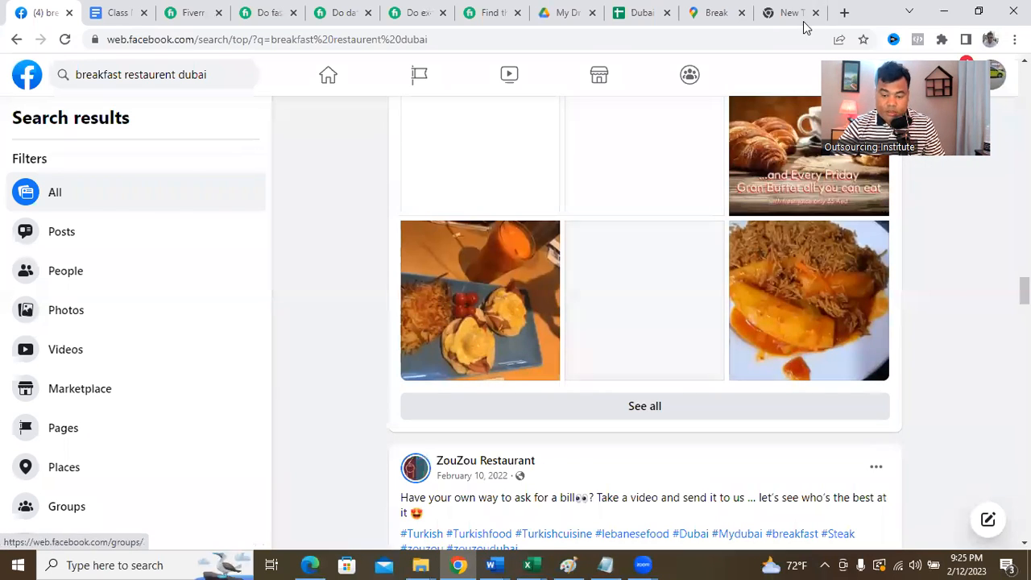
# Search Google for "breakfast restaurent dubai" in a new browser tab and look through the results for Break Fast Restaurant.
pyautogui.click(844, 14)
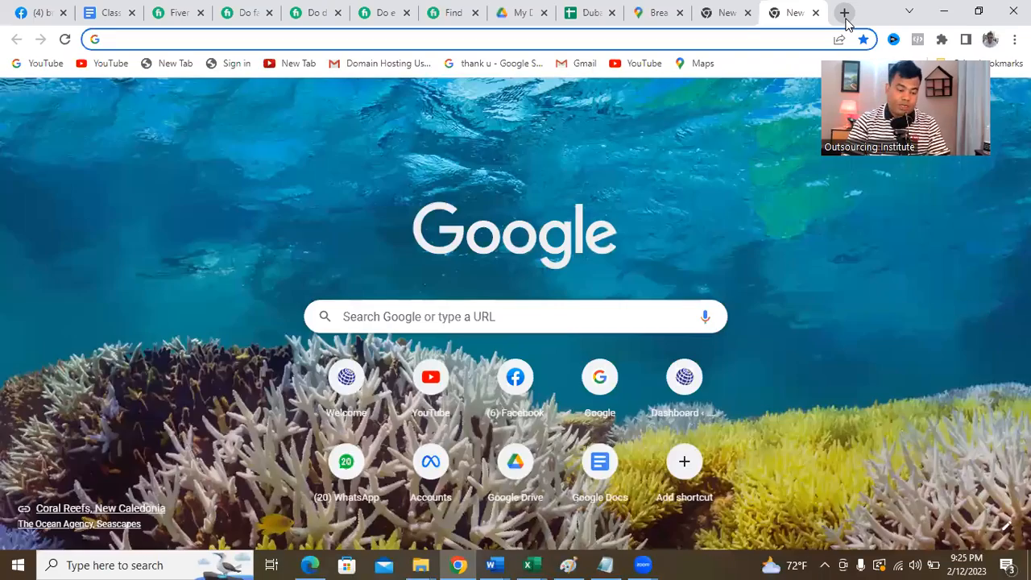
pyautogui.write('google.com')
pyautogui.press('Return')
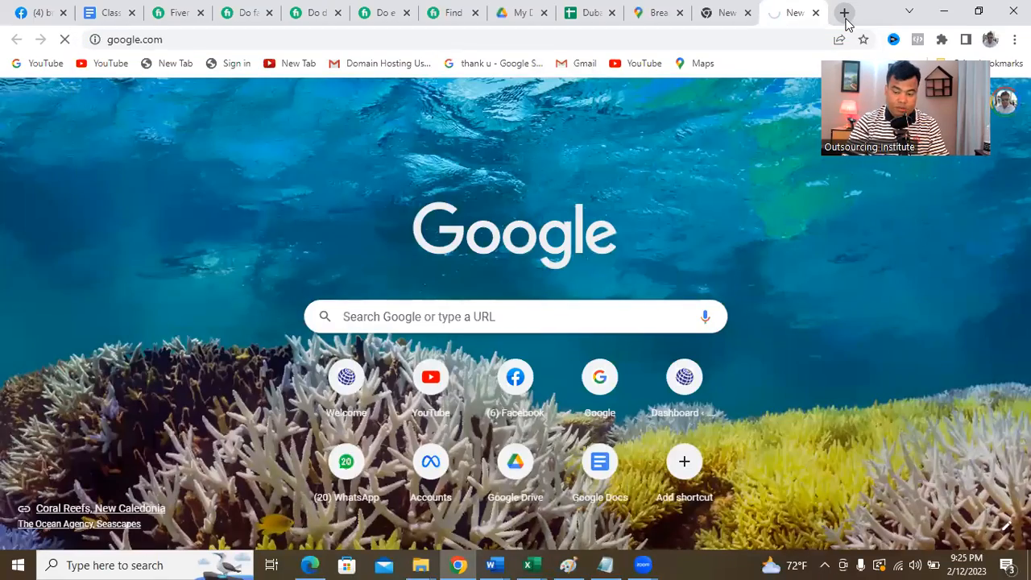
pyautogui.write('breakfa')
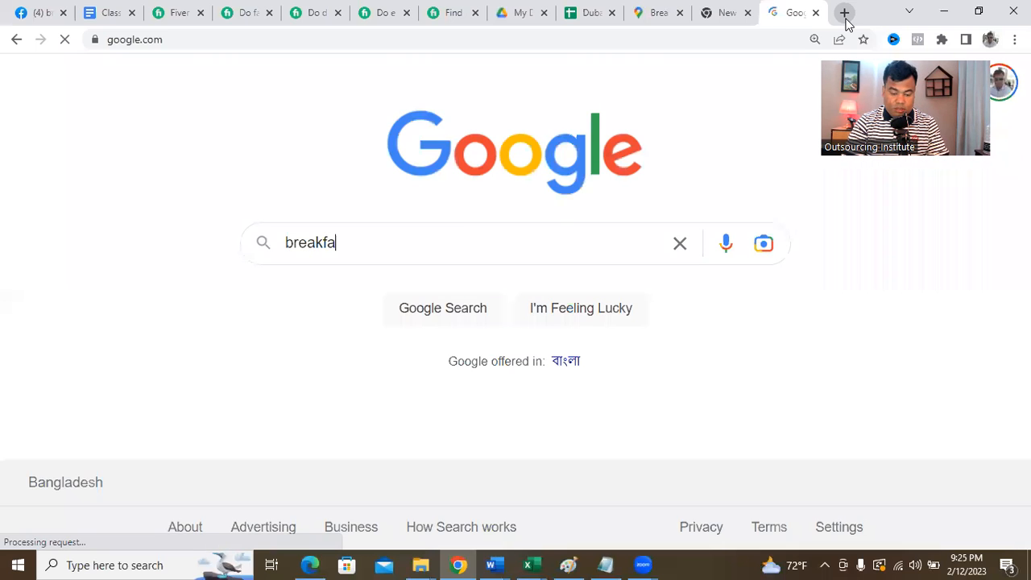
pyautogui.write('st restaurent d')
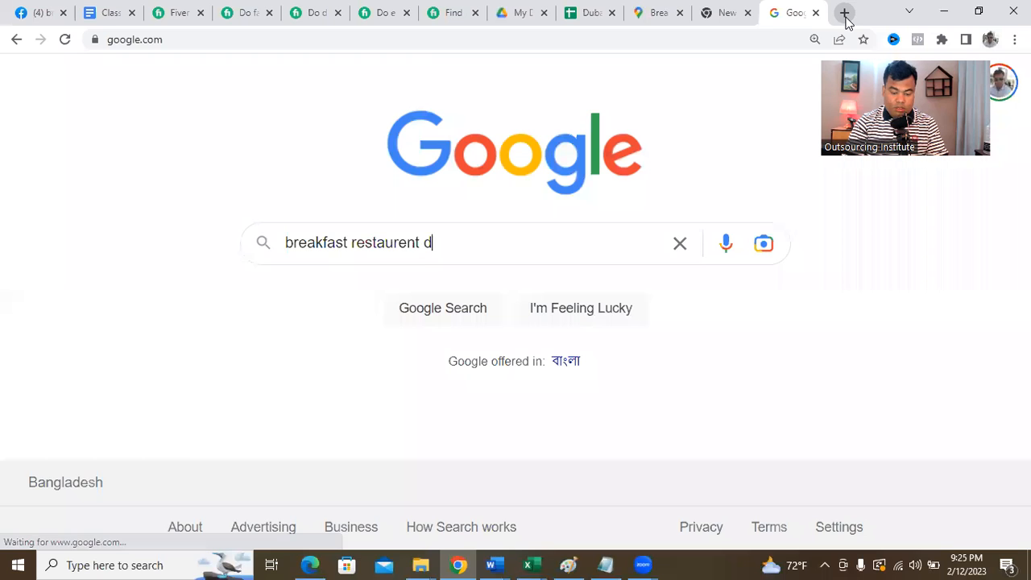
pyautogui.write('ubai')
pyautogui.press('Return')
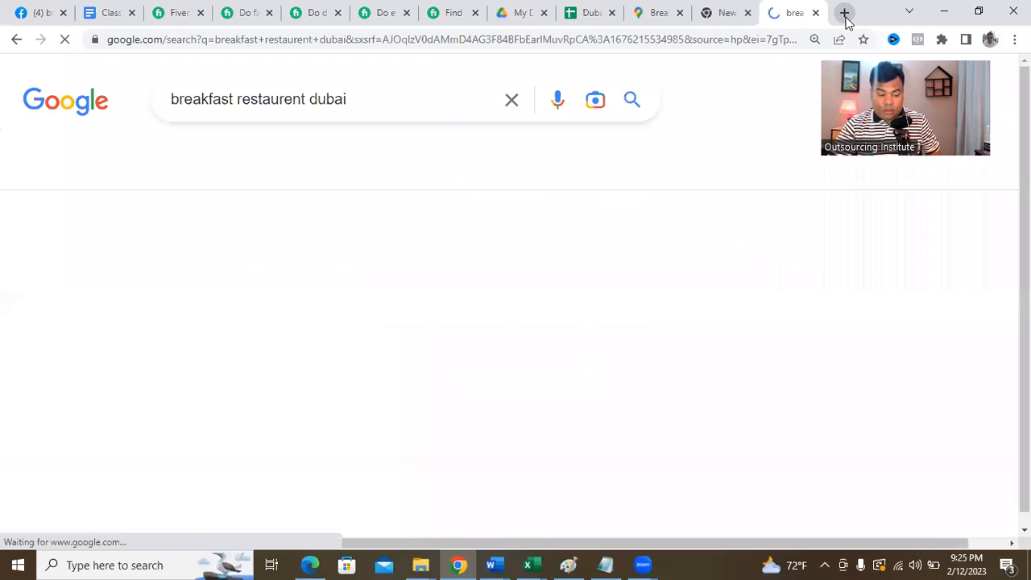
pyautogui.scroll(-3, 498, 325)
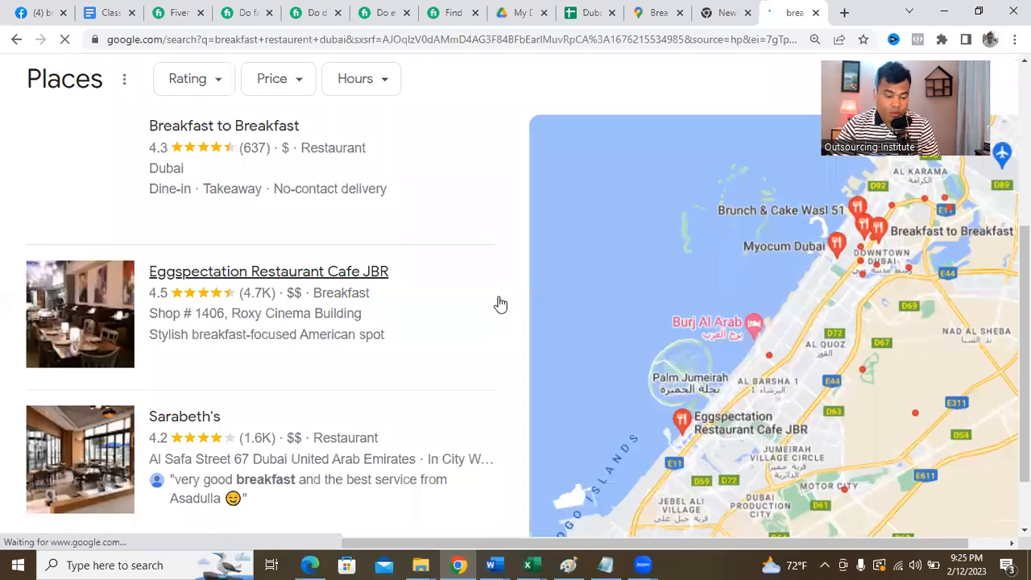
pyautogui.scroll(-4, 494, 290)
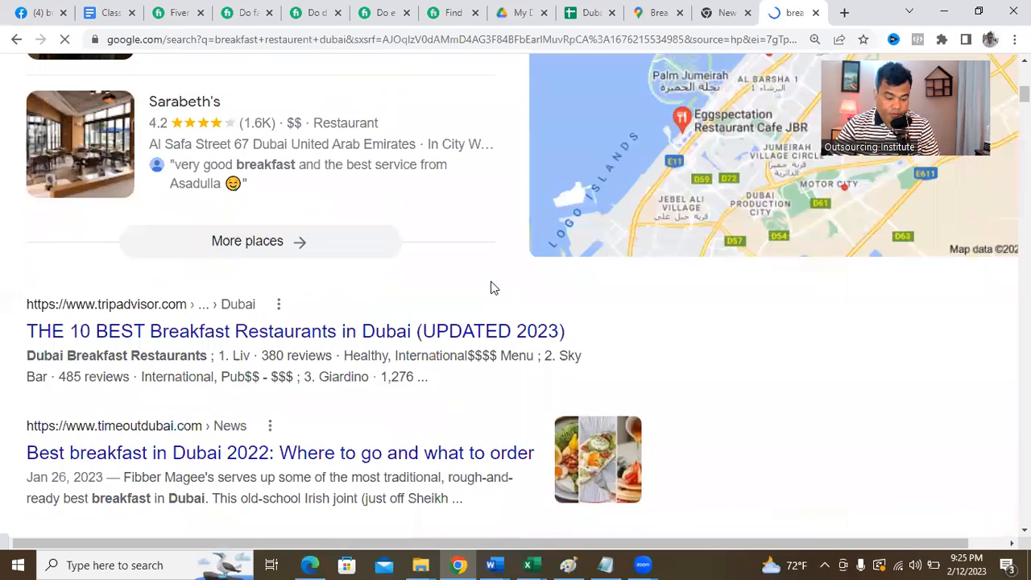
pyautogui.scroll(-4, 492, 286)
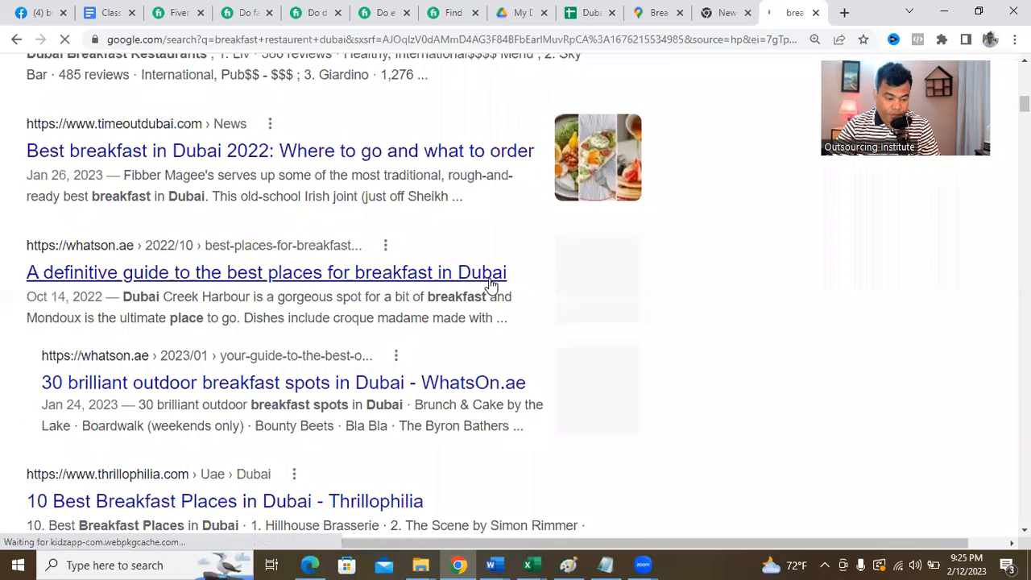
pyautogui.scroll(-4, 491, 285)
pyautogui.scroll(-4, 488, 282)
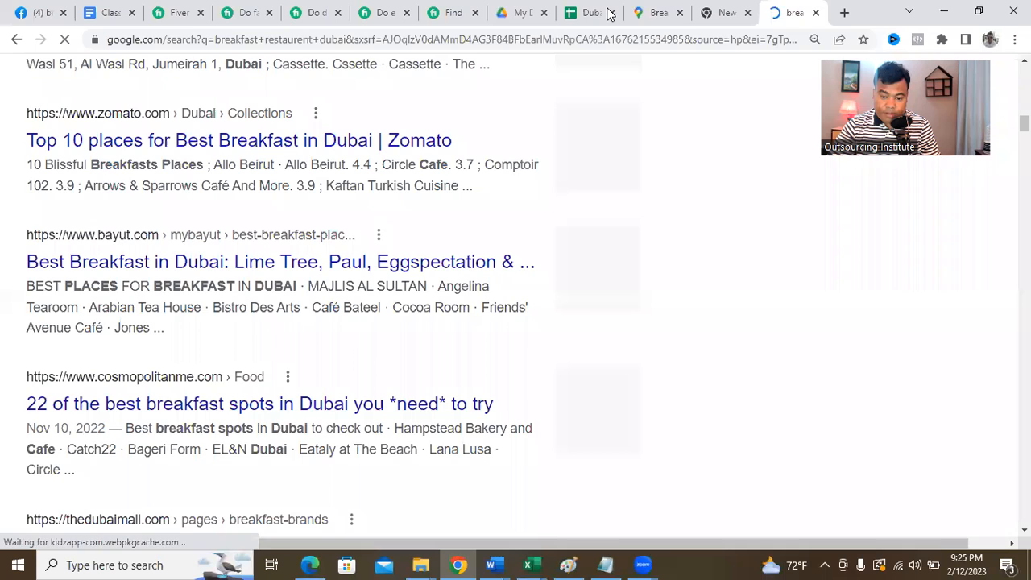
# Revisit the Break Fast Restaurant listing in Google Maps and check its email entry in cell C2 of the Dubai Restaurent List sheet.
pyautogui.click(645, 7)
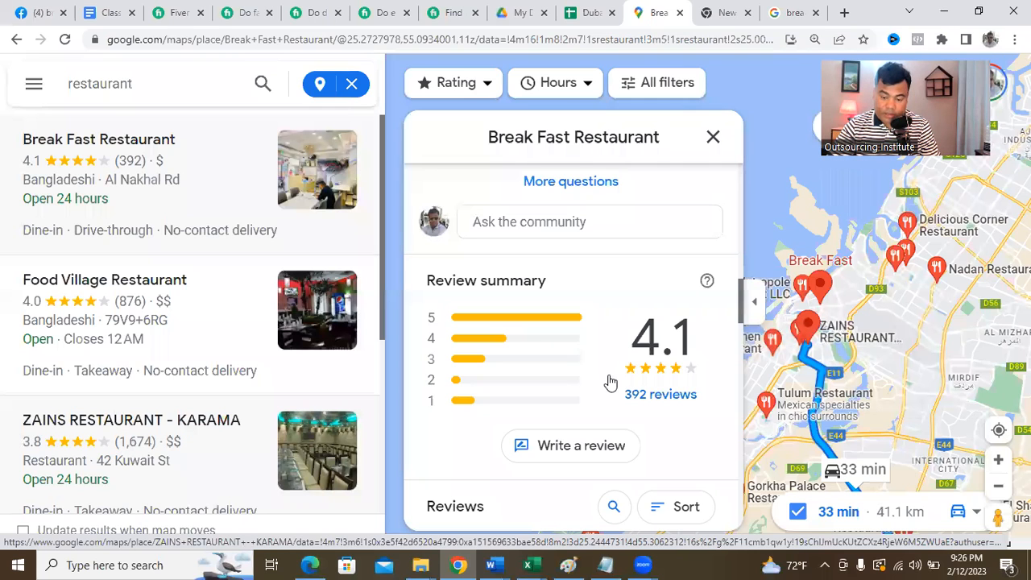
pyautogui.click(592, 12)
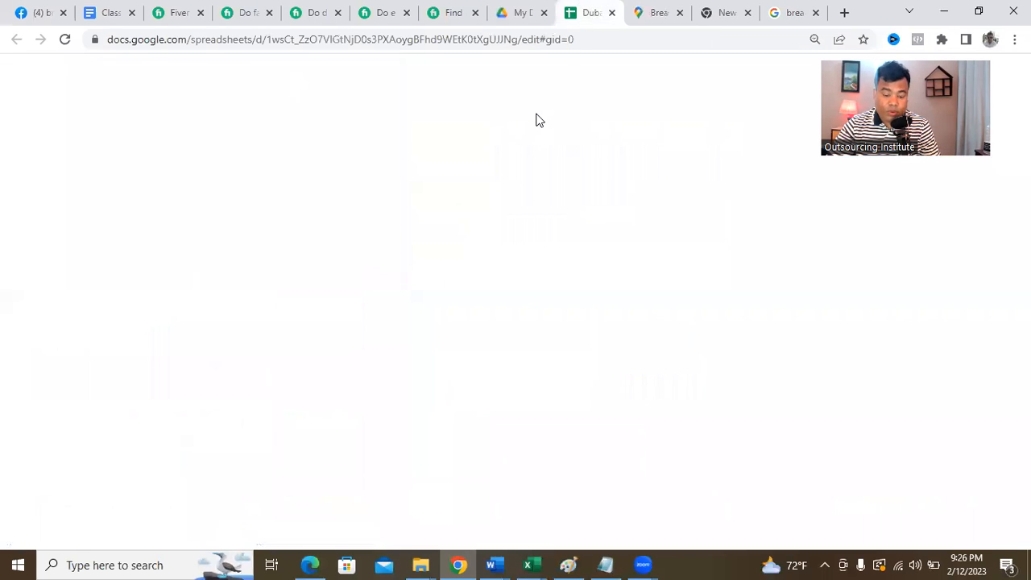
pyautogui.click(296, 181)
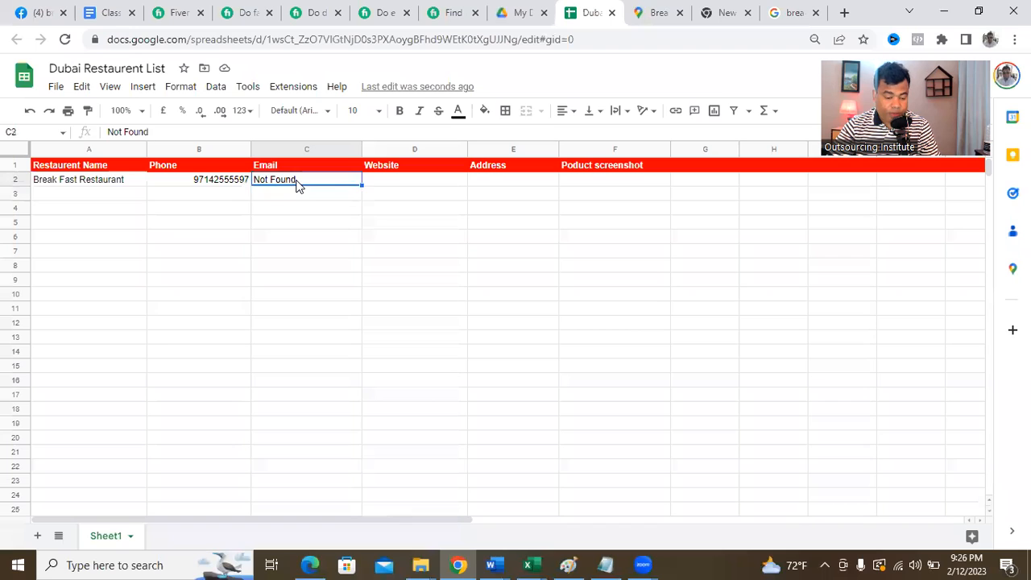
pyautogui.click(308, 196)
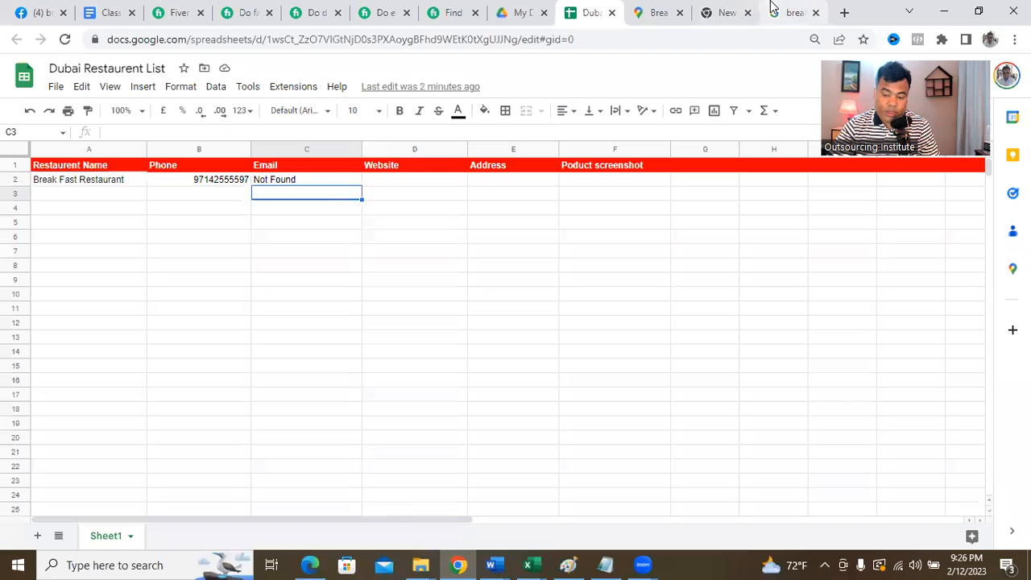
# Enter "Have no website" in the Website cell D2 for Break Fast Restaurant.
pyautogui.click(322, 184)
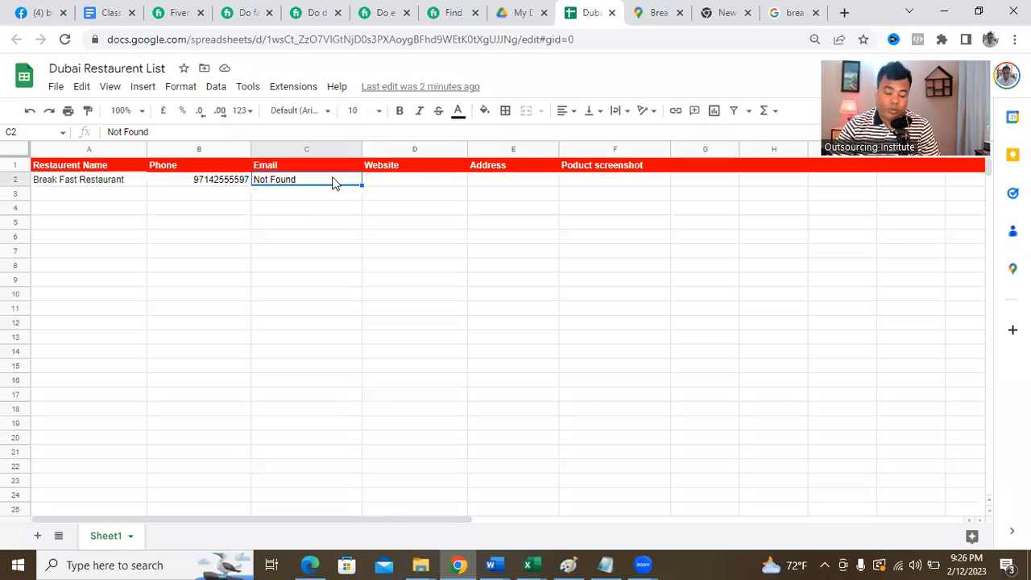
pyautogui.click(416, 184)
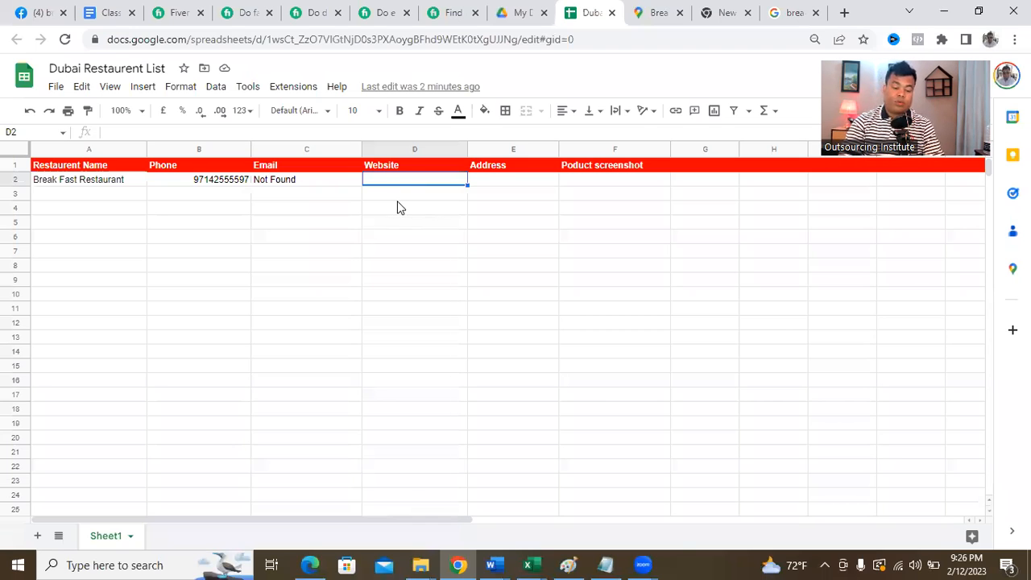
pyautogui.write('No website')
pyautogui.press('BackSpace')
pyautogui.press('BackSpace')
pyautogui.press('BackSpace')
pyautogui.press('BackSpace')
pyautogui.press('BackSpace')
pyautogui.press('BackSpace')
pyautogui.press('BackSpace')
pyautogui.press('BackSpace')
pyautogui.press('BackSpace')
pyautogui.press('BackSpace')
pyautogui.write('Hav')
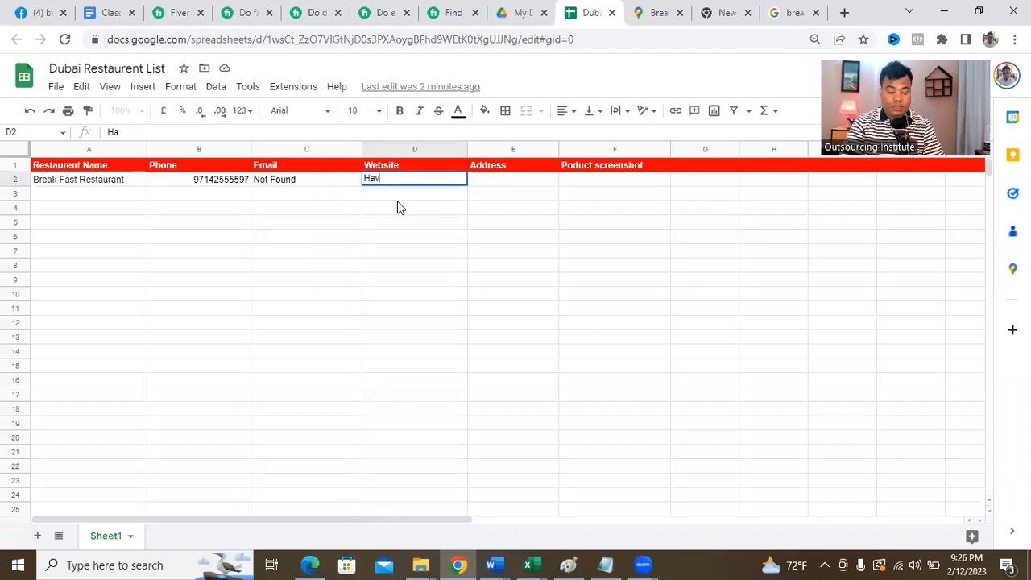
pyautogui.write('e no website')
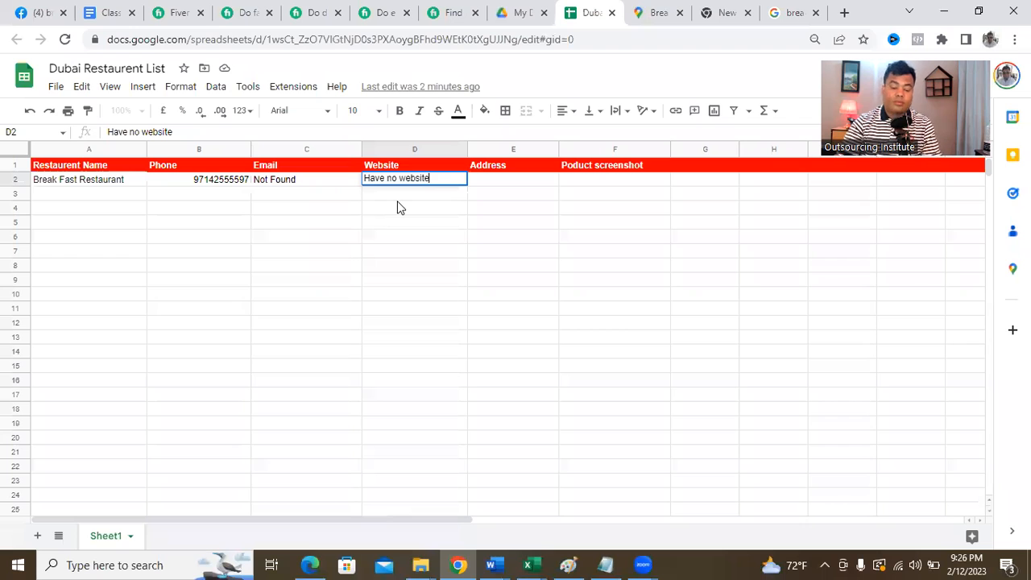
pyautogui.click(495, 191)
# Copy the plus-code address from the Break Fast Restaurant listing in Google Maps into the Address cell E2 of the Dubai Restaurent List sheet.
pyautogui.click(660, 8)
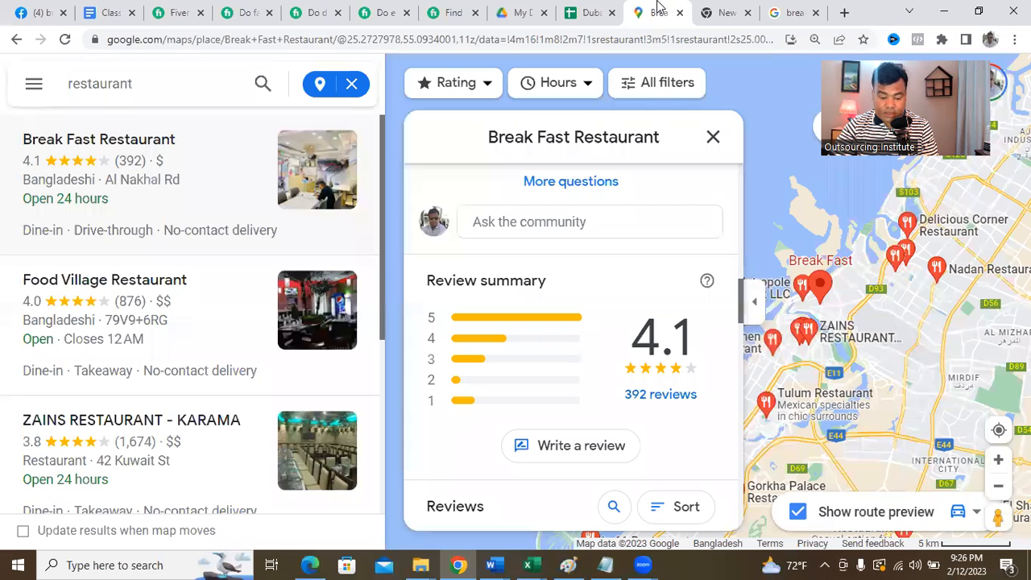
pyautogui.scroll(5, 521, 287)
pyautogui.scroll(-3, 520, 287)
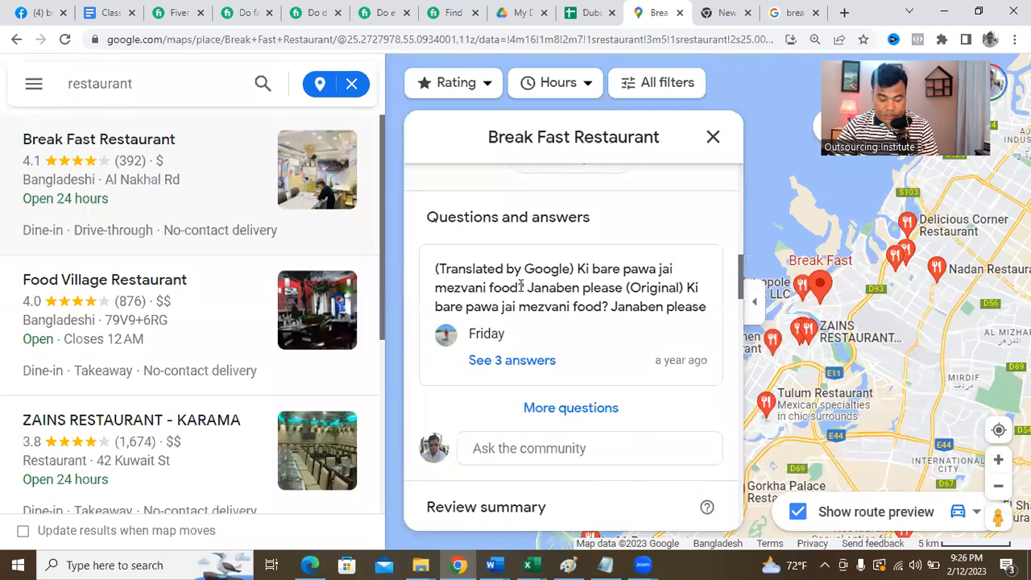
pyautogui.scroll(-8, 520, 287)
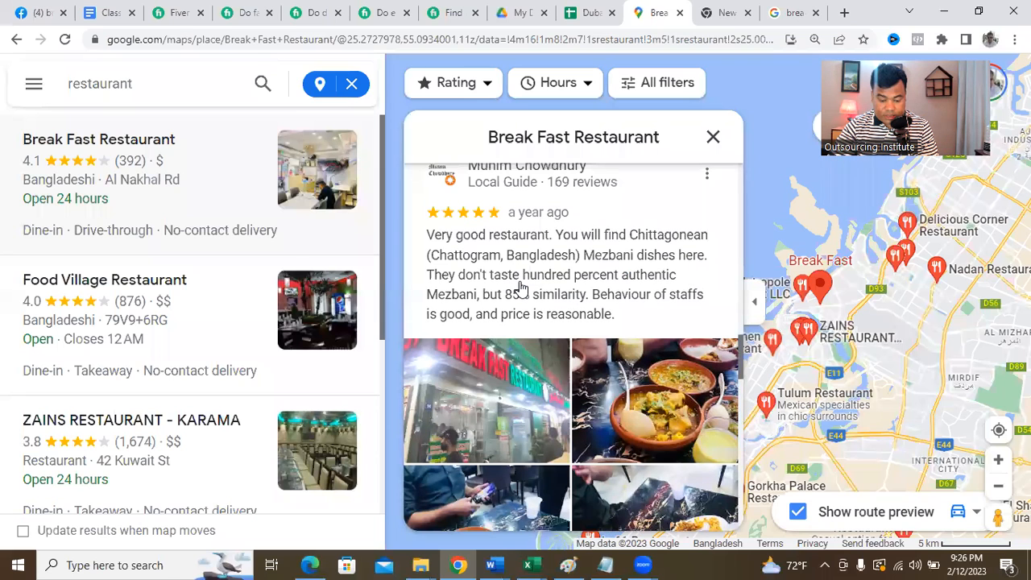
pyautogui.scroll(-5, 521, 282)
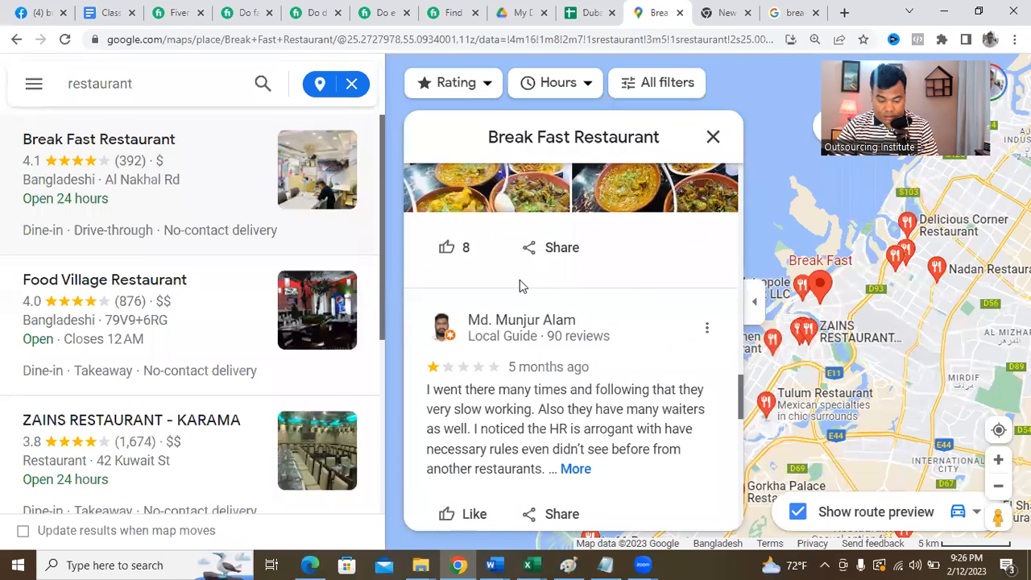
pyautogui.scroll(-4, 523, 287)
pyautogui.scroll(13, 521, 287)
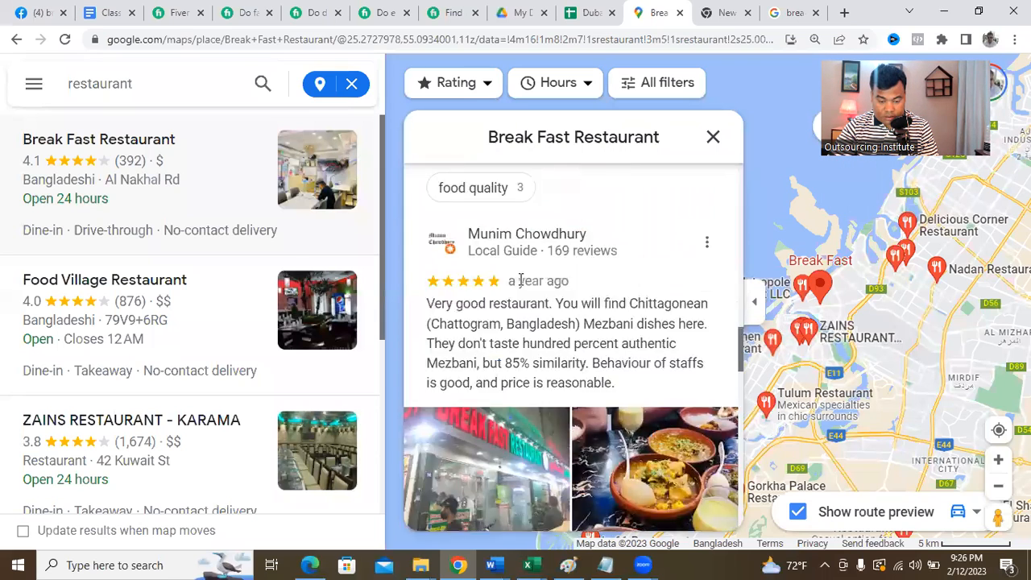
pyautogui.scroll(10, 520, 286)
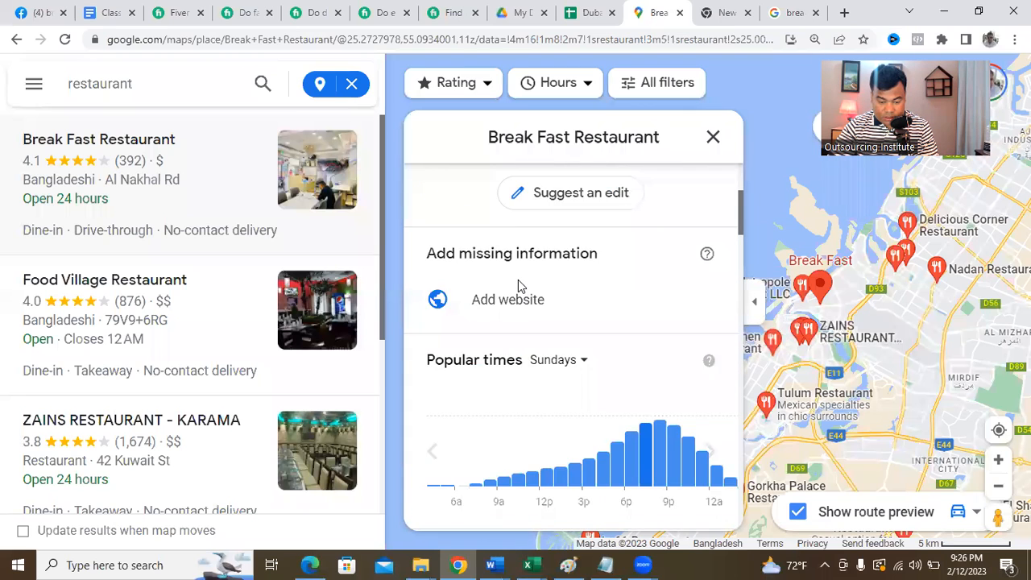
pyautogui.scroll(-5, 583, 339)
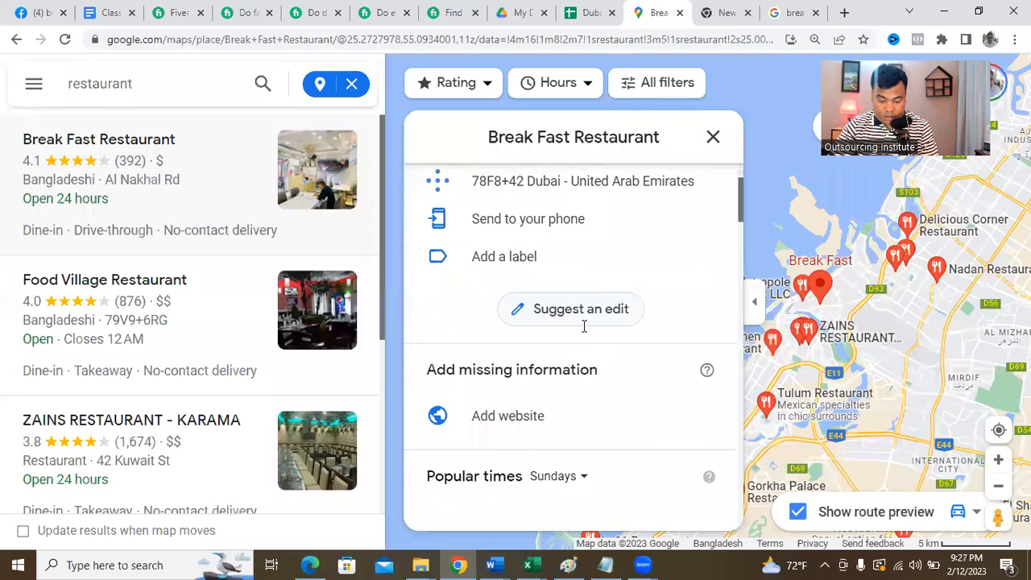
pyautogui.scroll(5, 585, 333)
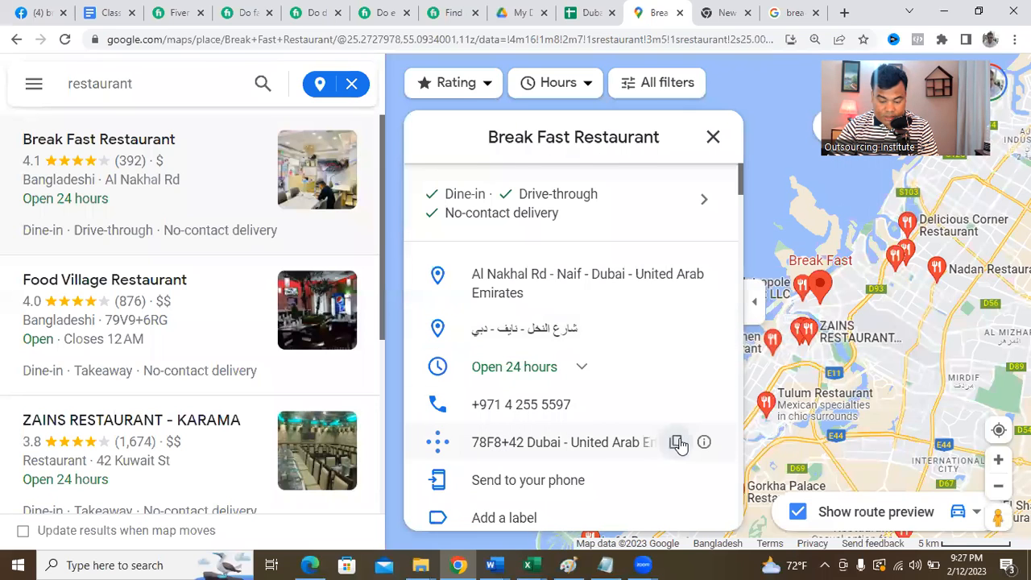
pyautogui.click(677, 443)
pyautogui.click(592, 13)
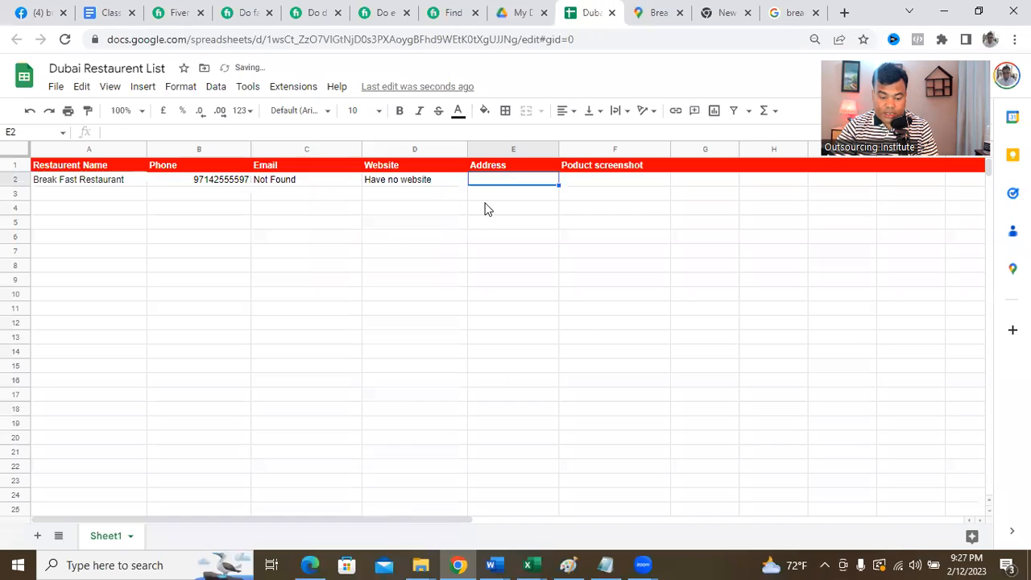
pyautogui.rightClick(514, 181)
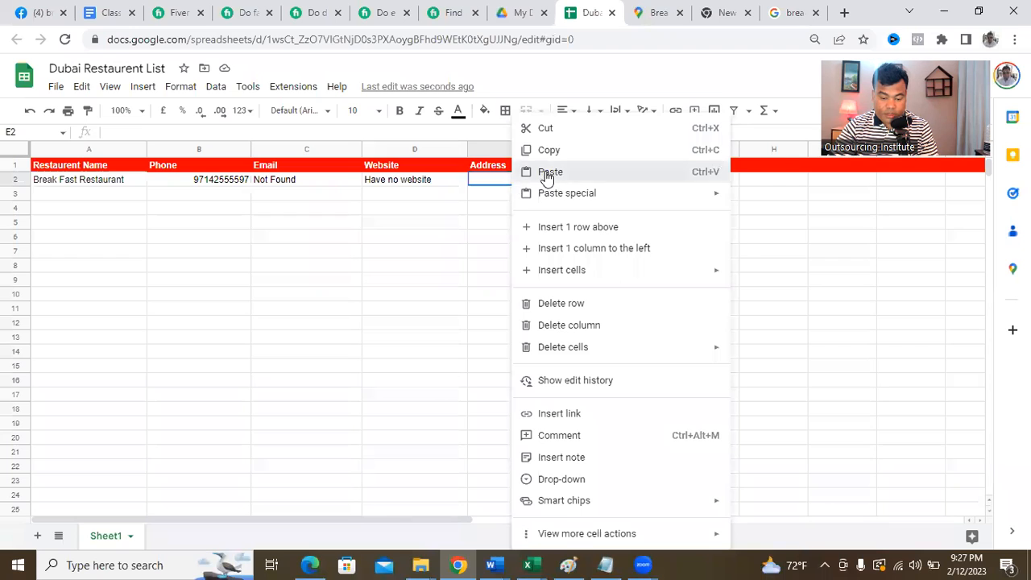
pyautogui.click(545, 172)
pyautogui.click(528, 238)
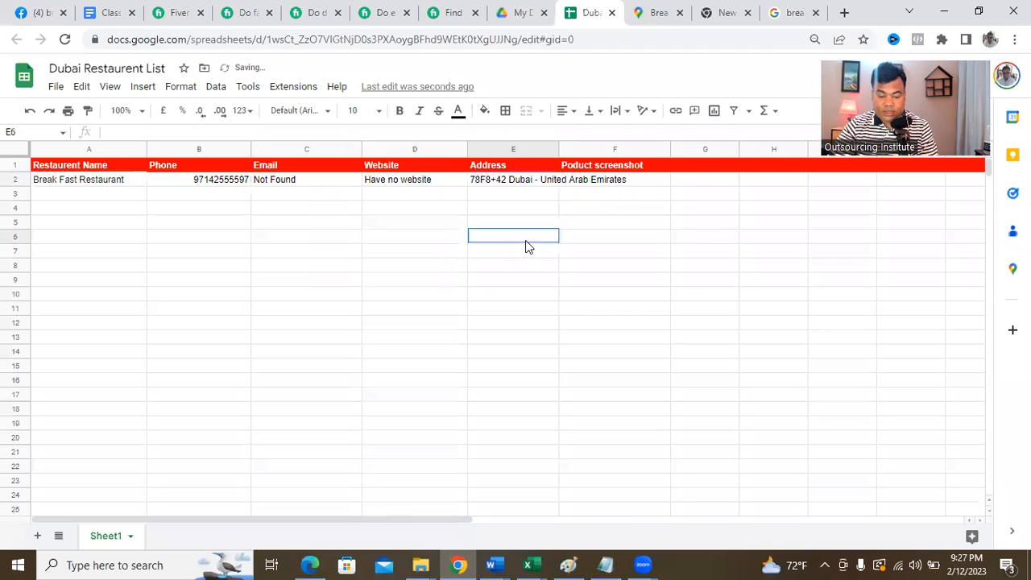
# Open the Break Fast Restaurant photo gallery in Google Maps and enlarge the photo of rice and curry bowls.
pyautogui.click(610, 182)
pyautogui.click(639, 13)
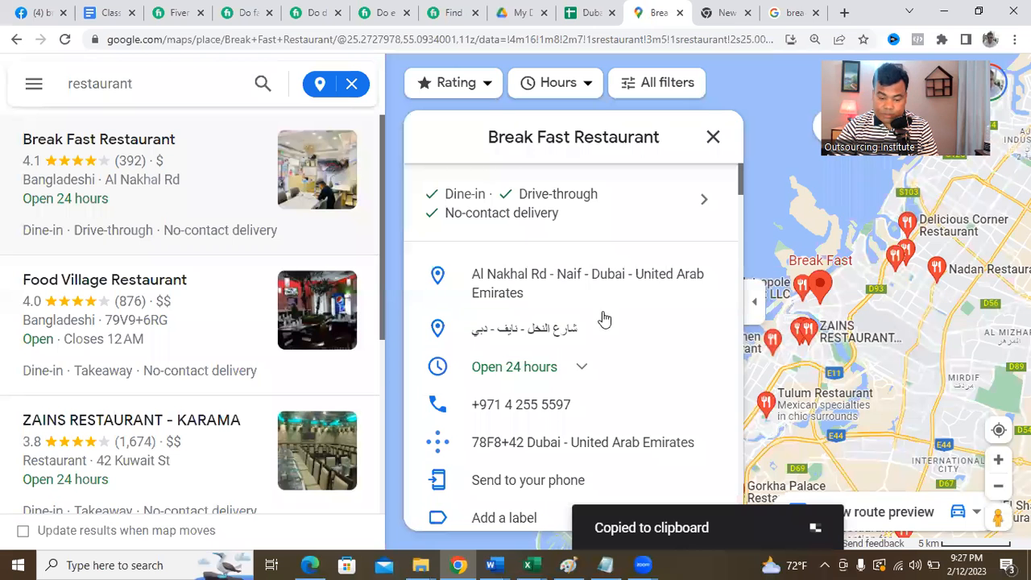
pyautogui.scroll(-5, 610, 333)
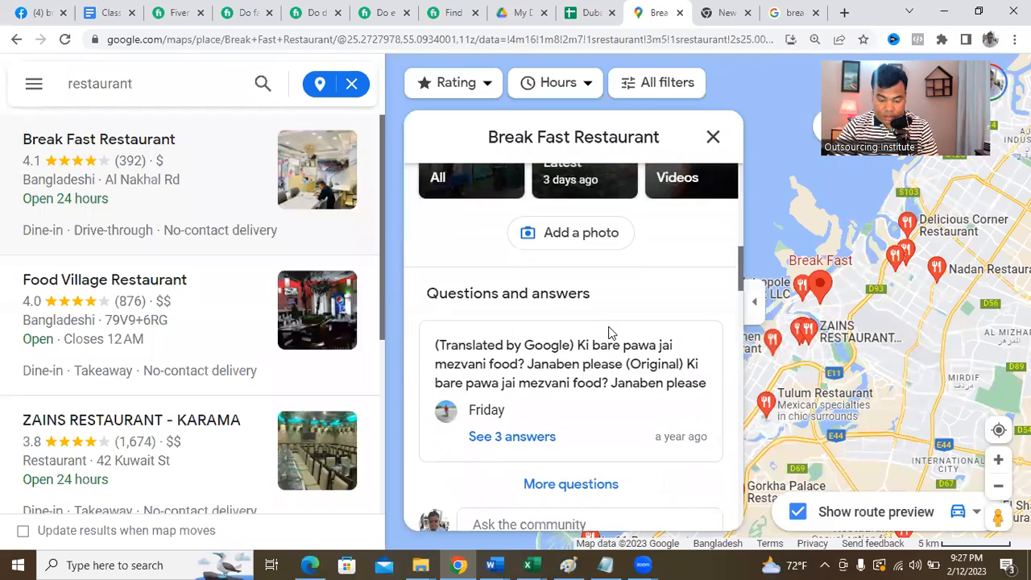
pyautogui.scroll(-4, 609, 333)
pyautogui.scroll(5, 610, 333)
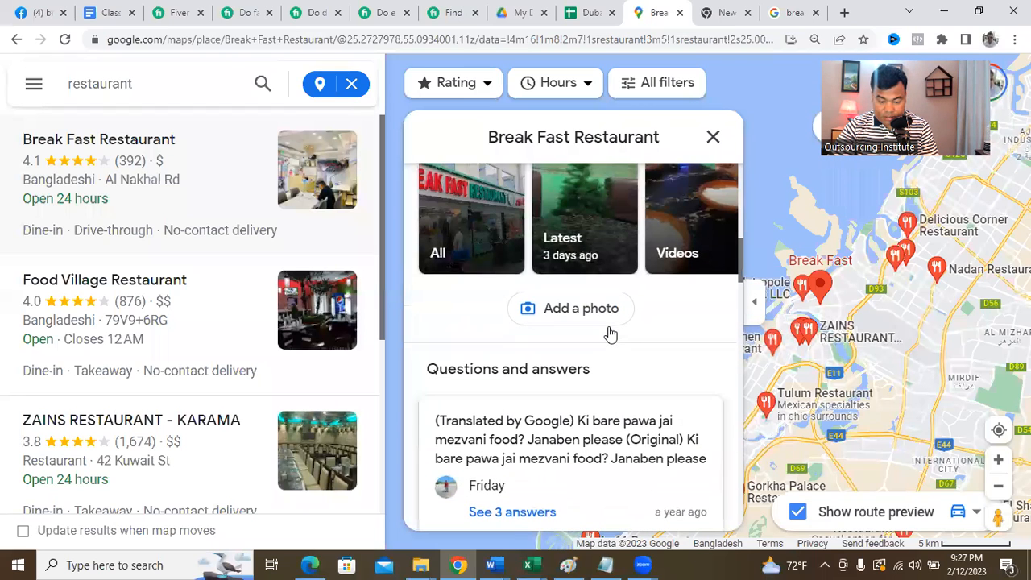
pyautogui.click(471, 219)
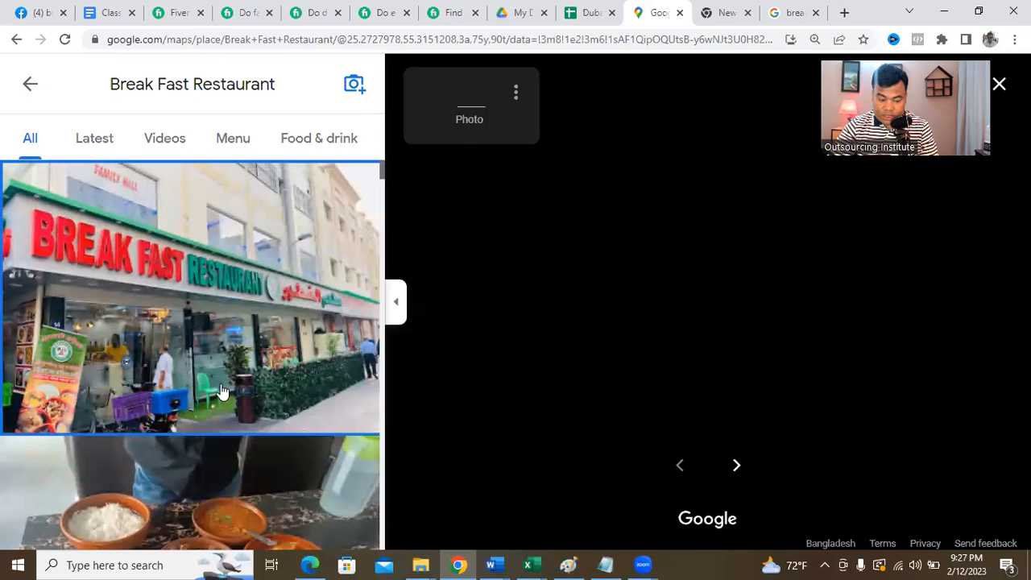
pyautogui.scroll(-3, 221, 383)
pyautogui.click(203, 306)
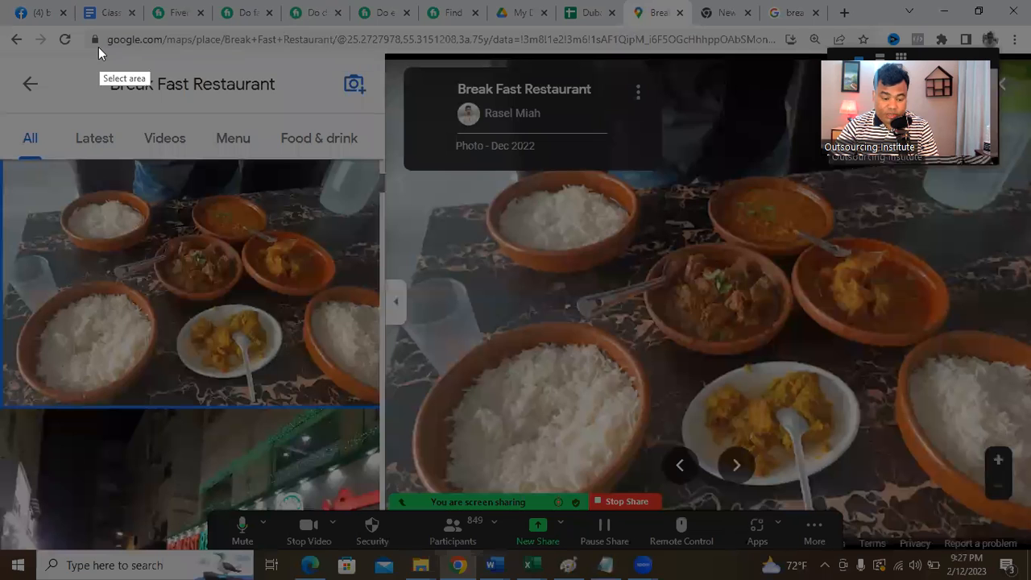
# Capture a screenshot area of about 885x637 pixels over the enlarged food photo with Lightshot, upload it and copy its link.
pyautogui.moveTo(359, 2)
pyautogui.mouseDown()
pyautogui.moveTo(525, 348)
pyautogui.moveTo(1027, 522)
pyautogui.mouseUp()
pyautogui.moveTo(685, 6); pyautogui.dragTo(686, 44)
pyautogui.moveTo(948, 286); pyautogui.dragTo(912, 280)
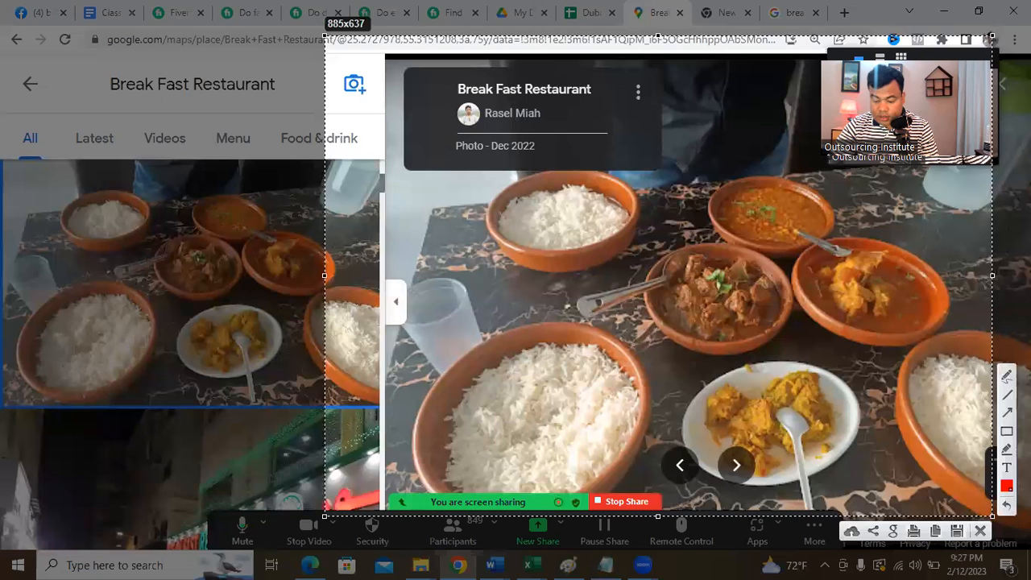
pyautogui.click(851, 532)
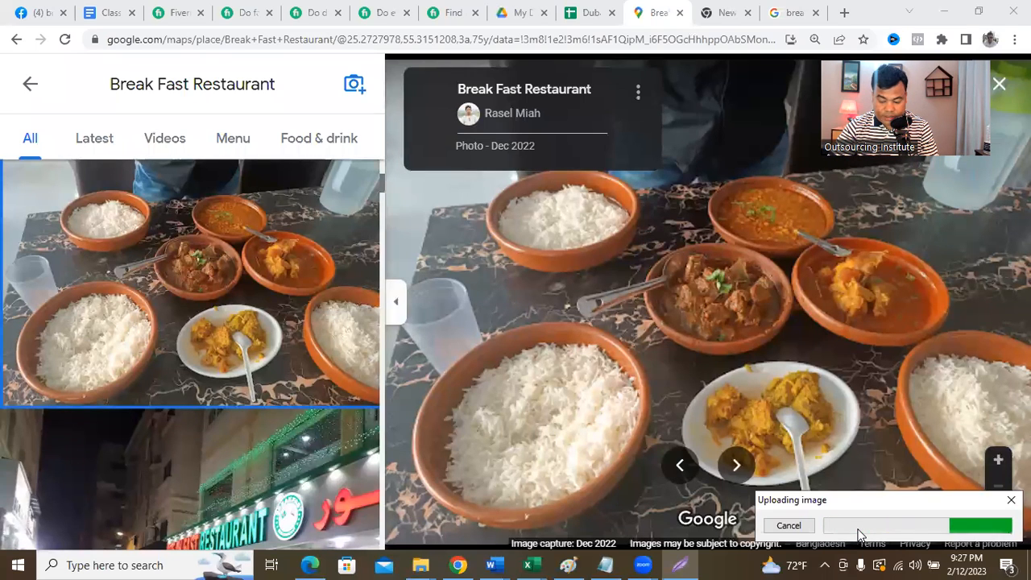
pyautogui.click(854, 526)
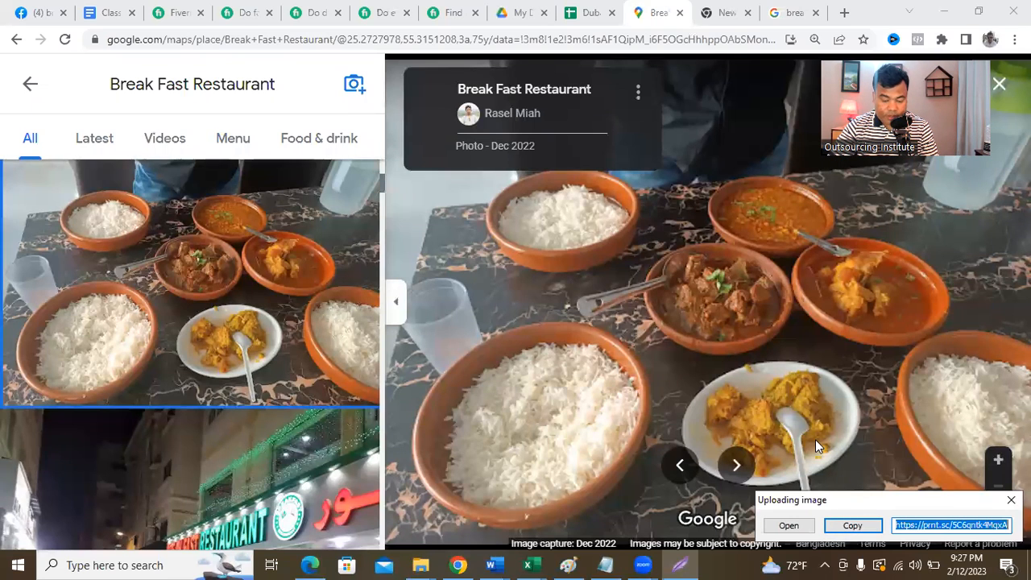
pyautogui.click(854, 526)
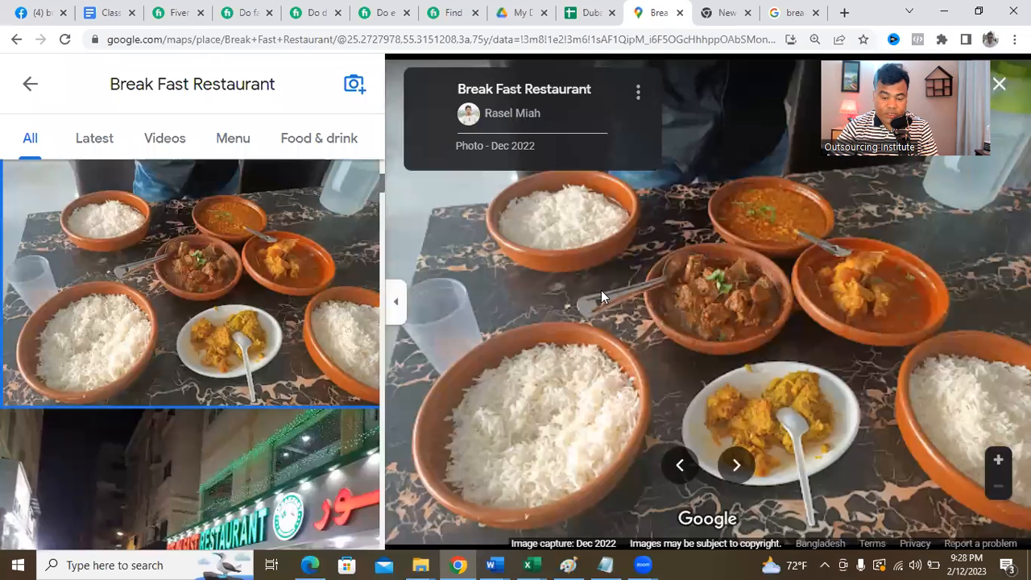
# Paste the copied screenshot link into the Poduct screenshot cell F2 of the Dubai Restaurent List sheet.
pyautogui.click(592, 12)
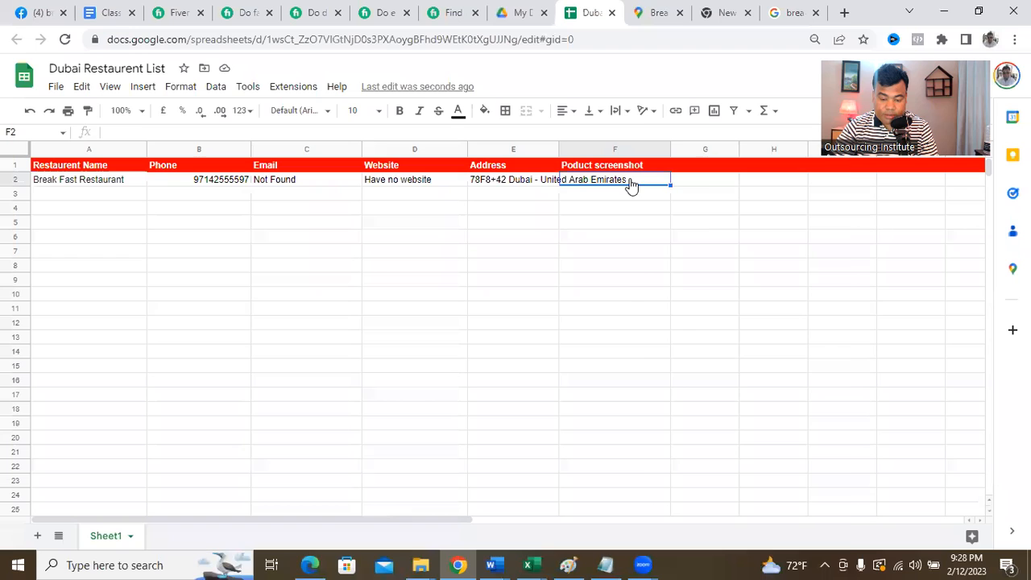
pyautogui.rightClick(631, 184)
pyautogui.click(667, 104)
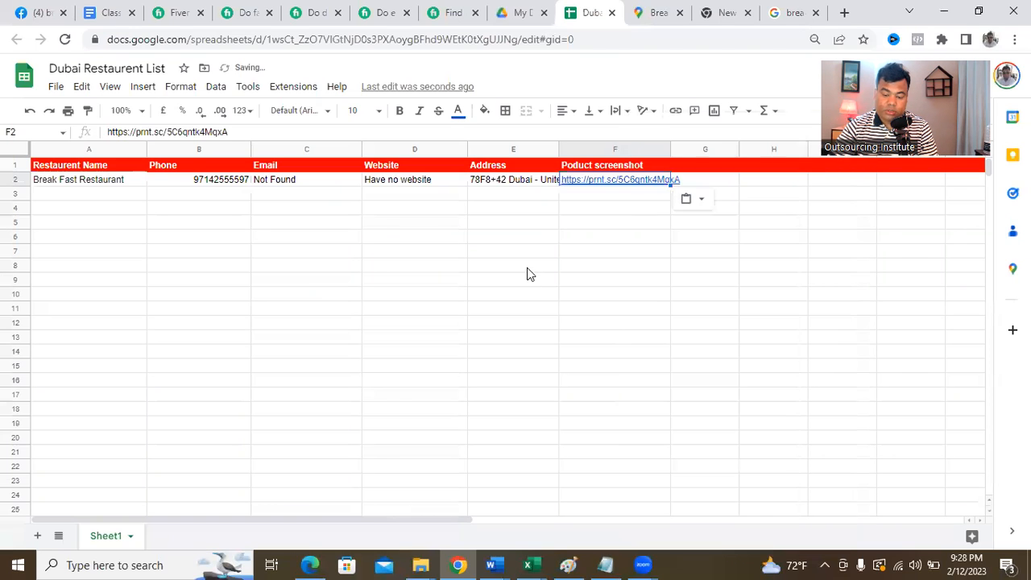
pyautogui.click(527, 269)
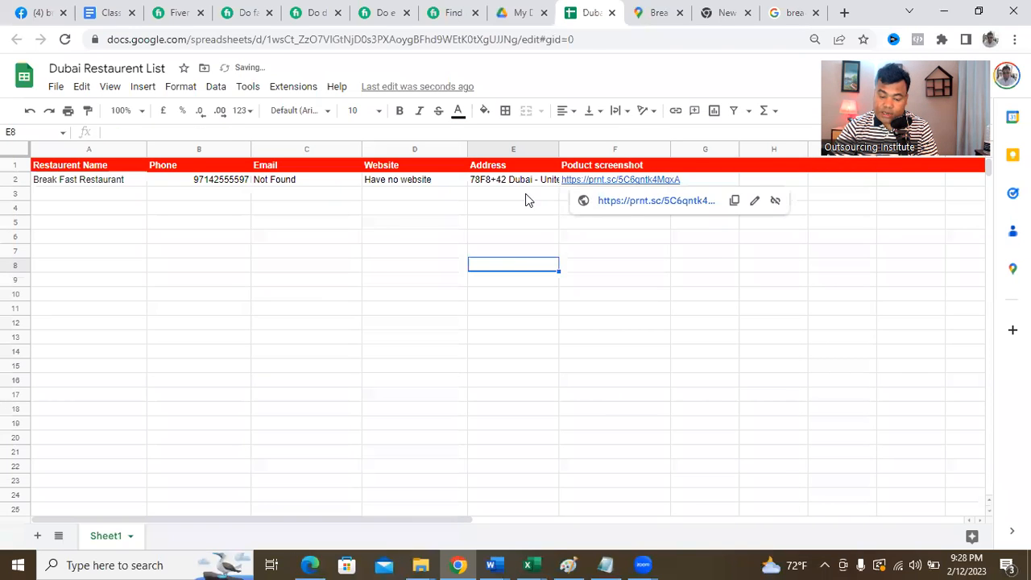
pyautogui.click(306, 272)
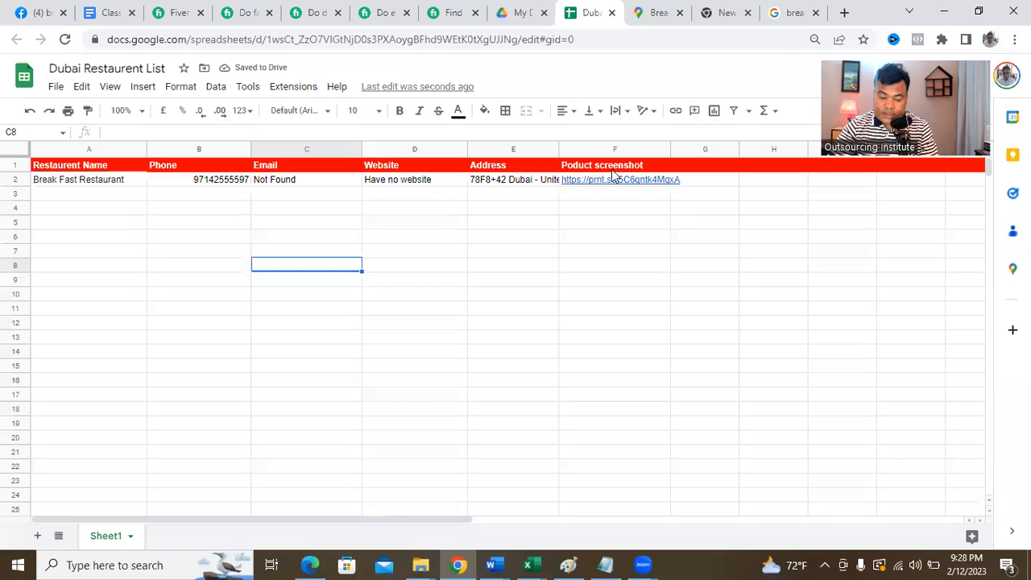
# Open the screenshot link from cell F2 to check the uploaded image, and close its browser tab.
pyautogui.click(584, 183)
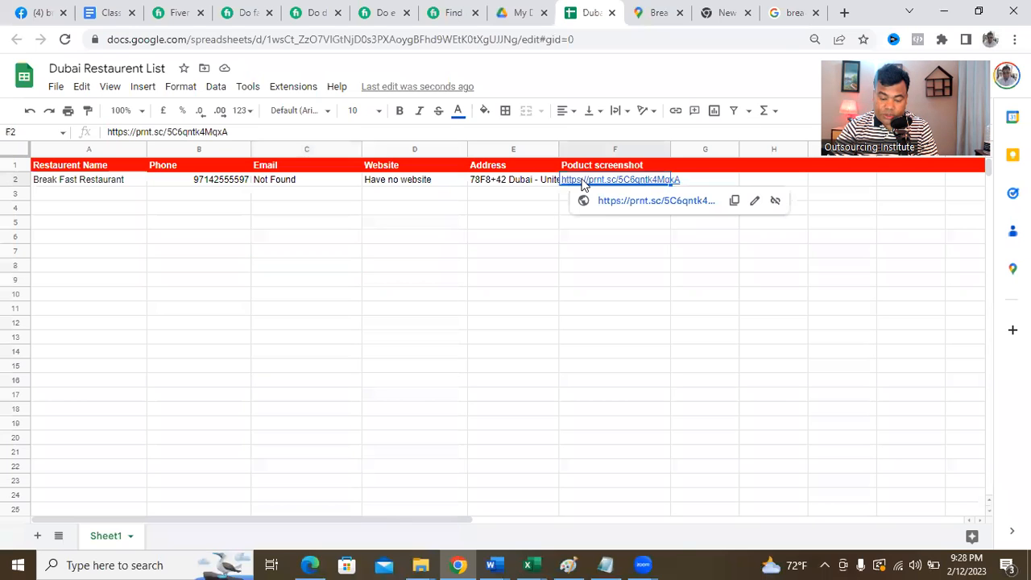
pyautogui.click(620, 203)
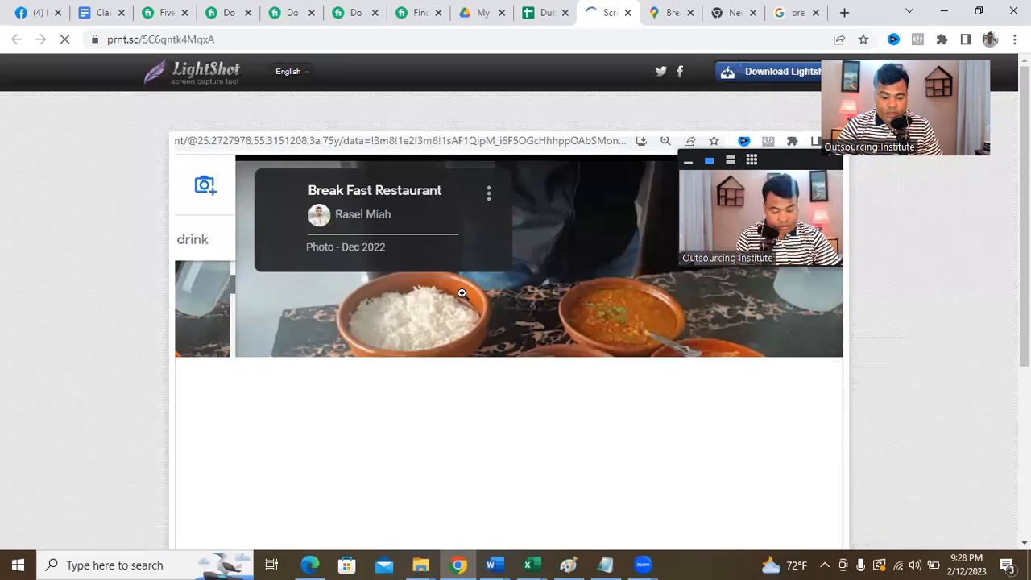
pyautogui.scroll(-3, 476, 262)
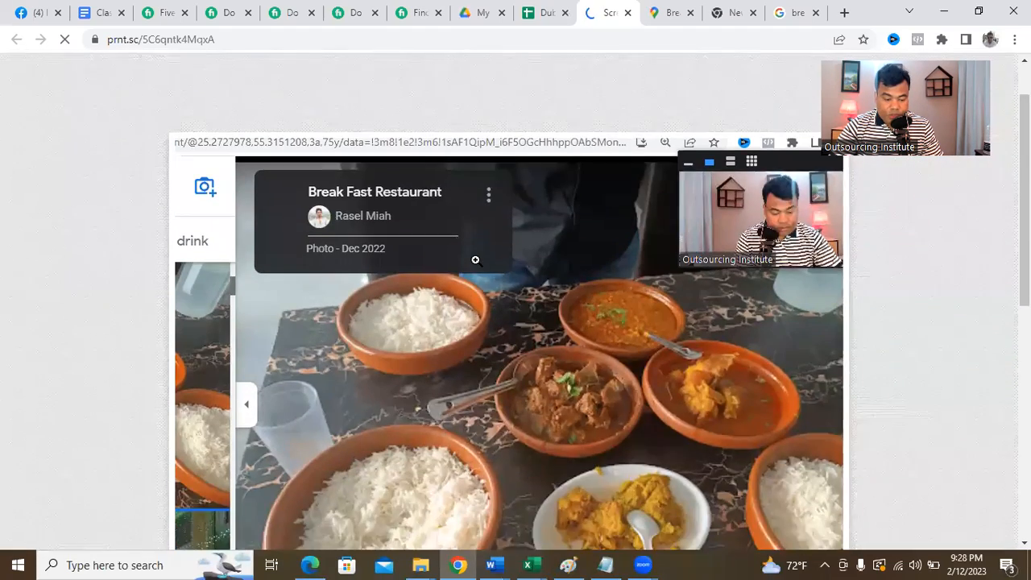
pyautogui.scroll(-5, 475, 260)
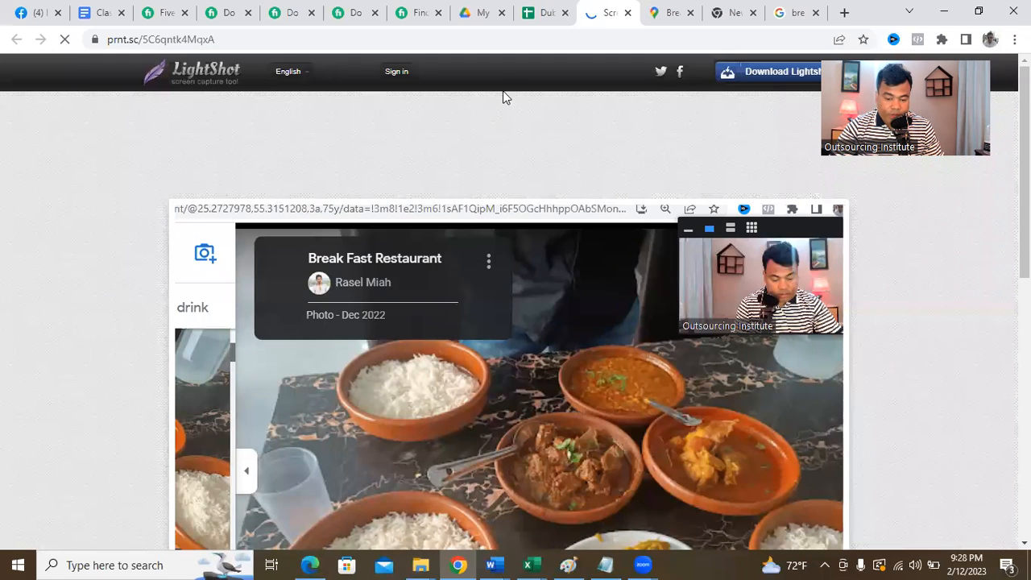
pyautogui.click(628, 13)
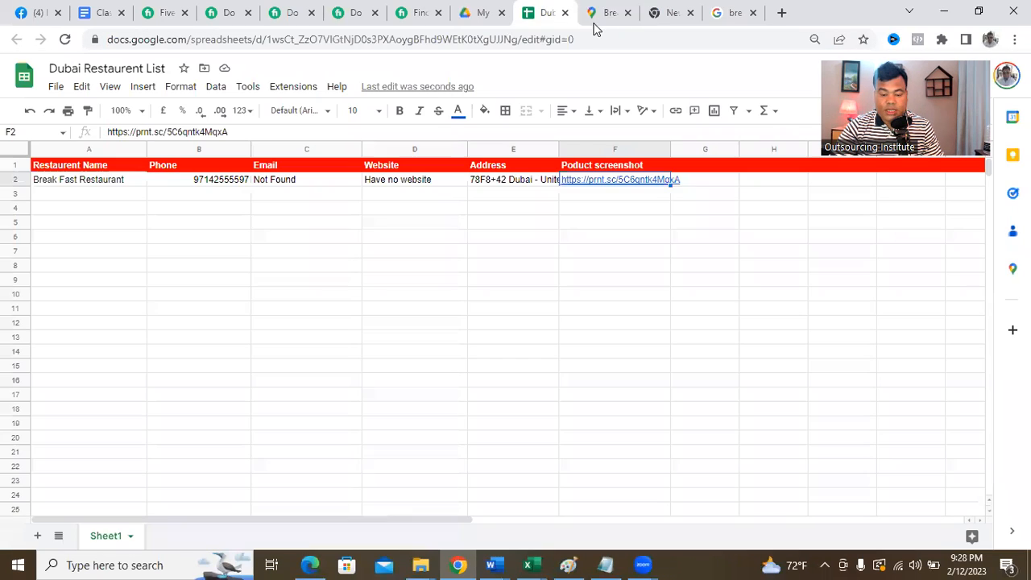
# Review the Break Fast Restaurant row, including its email and website entries, and switch to My Drive in Google Drive.
pyautogui.click(484, 268)
pyautogui.click(266, 293)
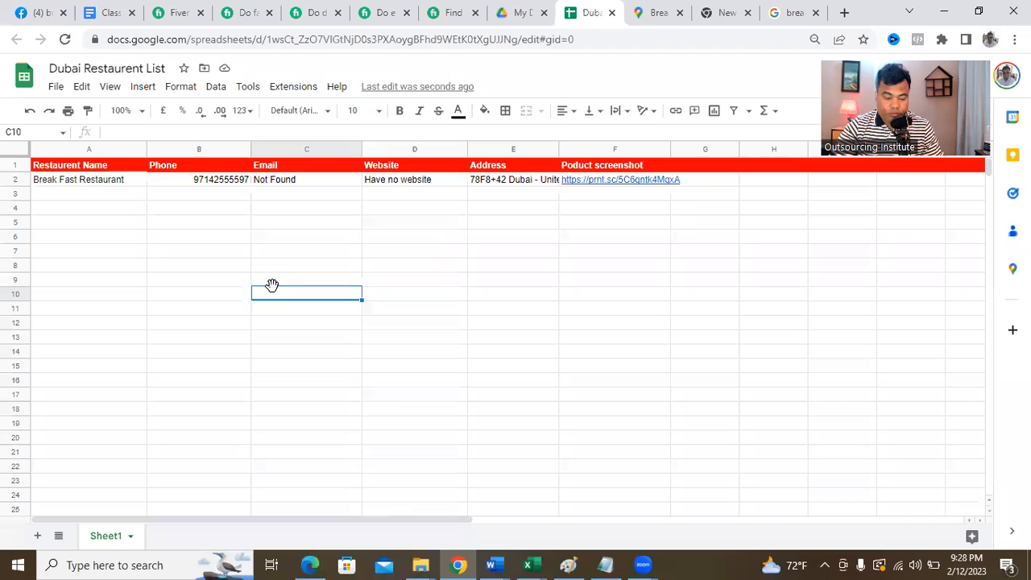
pyautogui.click(19, 179)
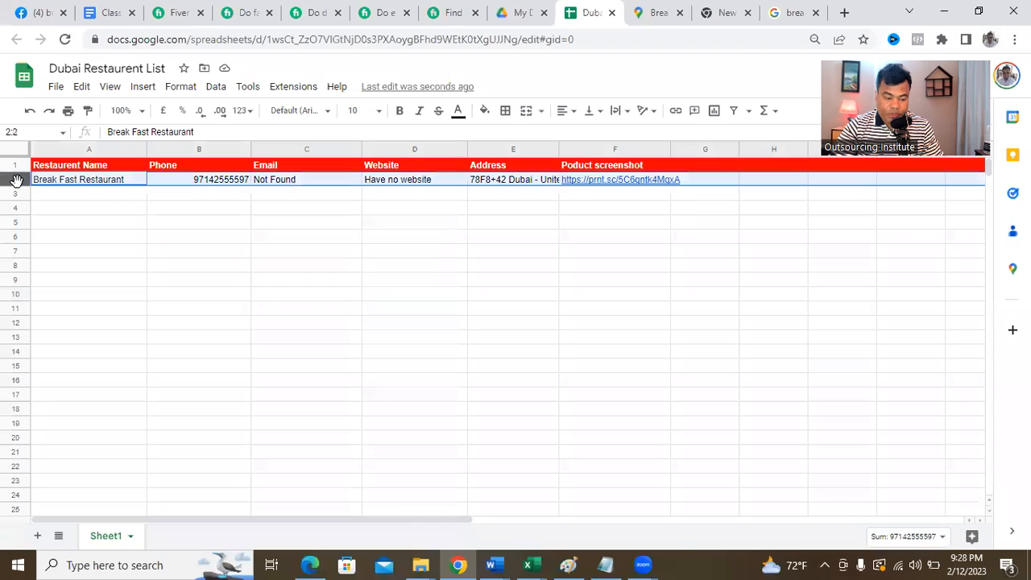
pyautogui.click(318, 282)
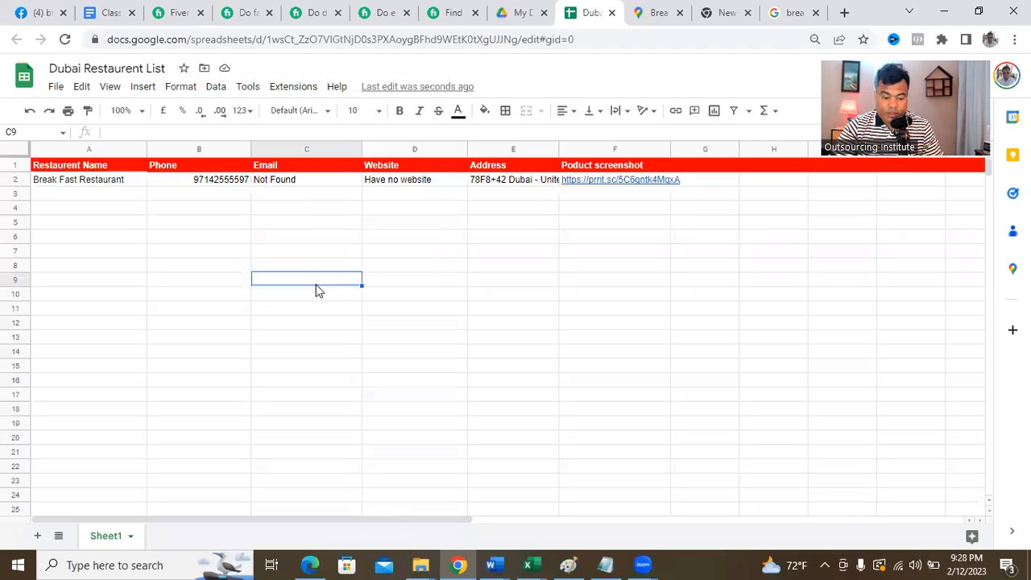
pyautogui.click(311, 181)
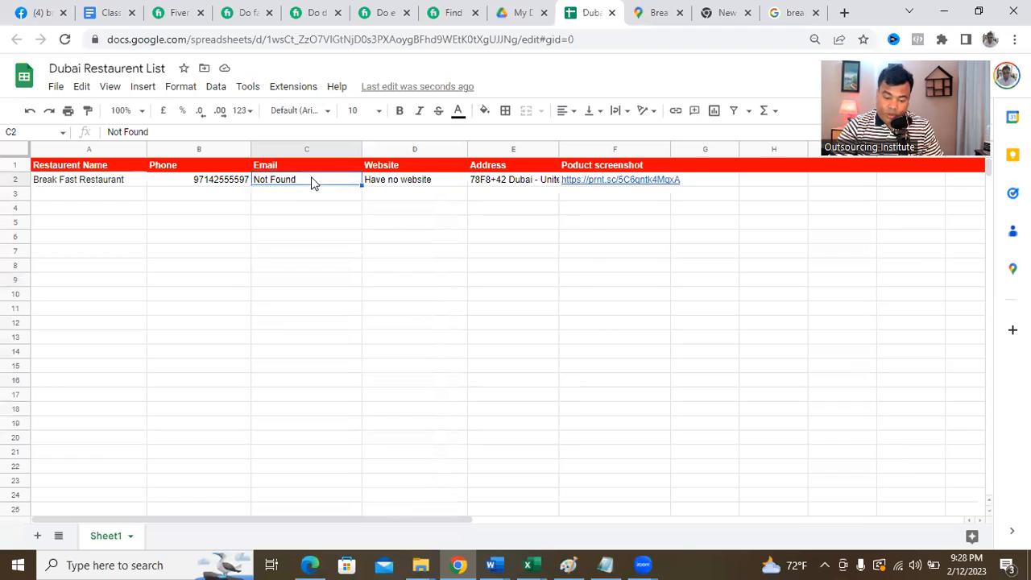
pyautogui.click(417, 186)
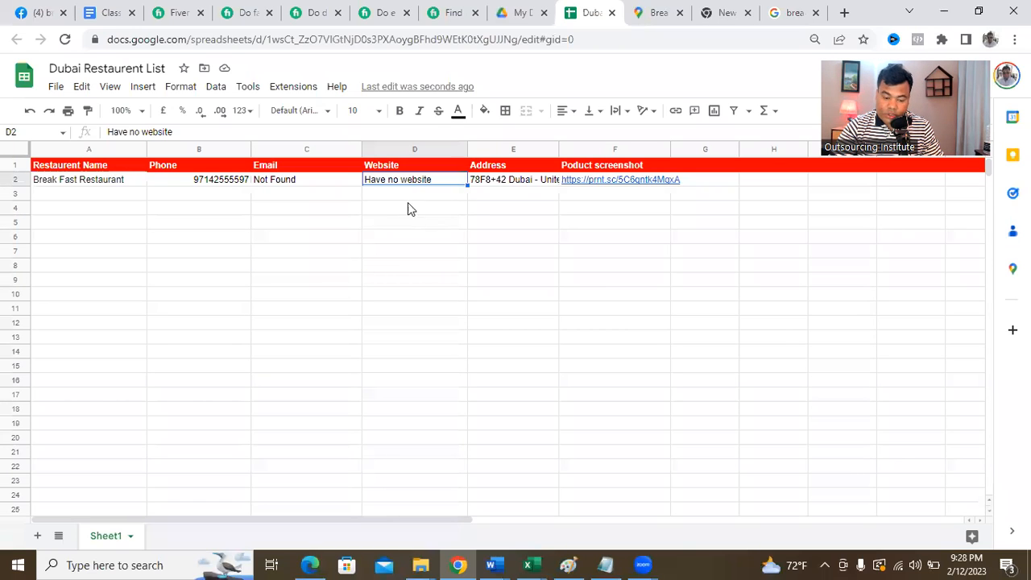
pyautogui.click(506, 12)
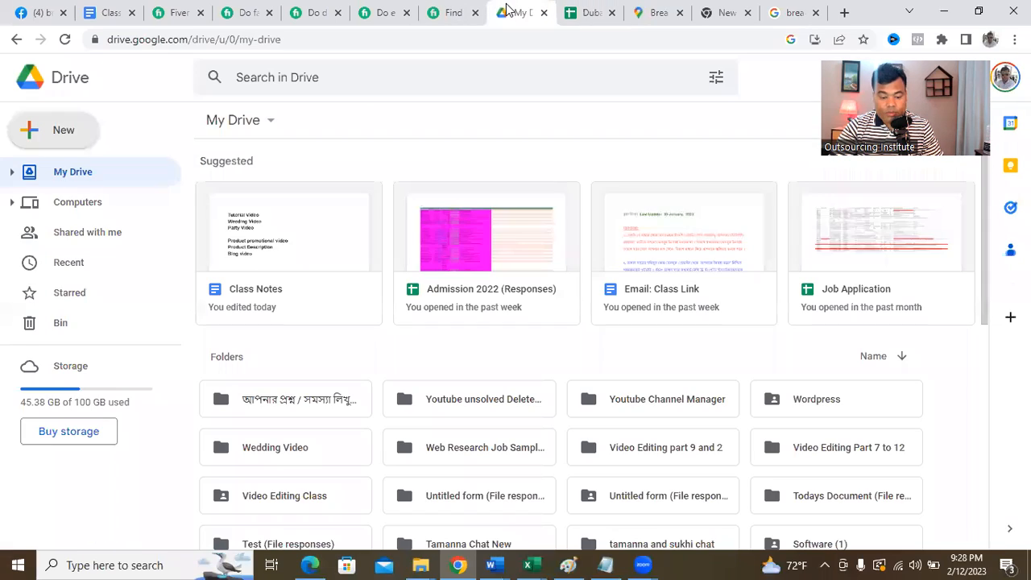
# Return to the restaurant search results in Google Maps and open the ZAINS RESTAURANT - KARAMA listing.
pyautogui.click(656, 12)
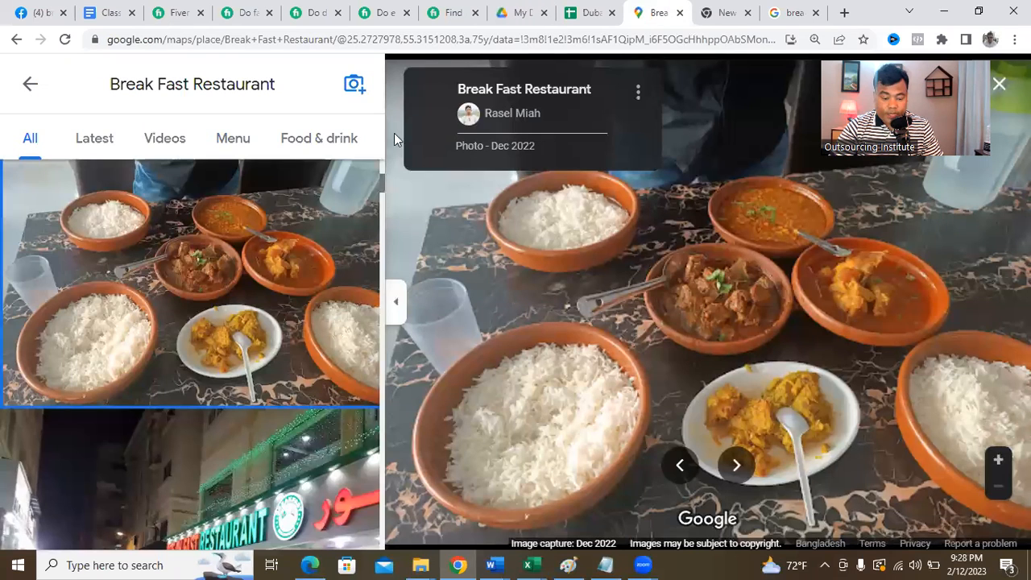
pyautogui.click(29, 85)
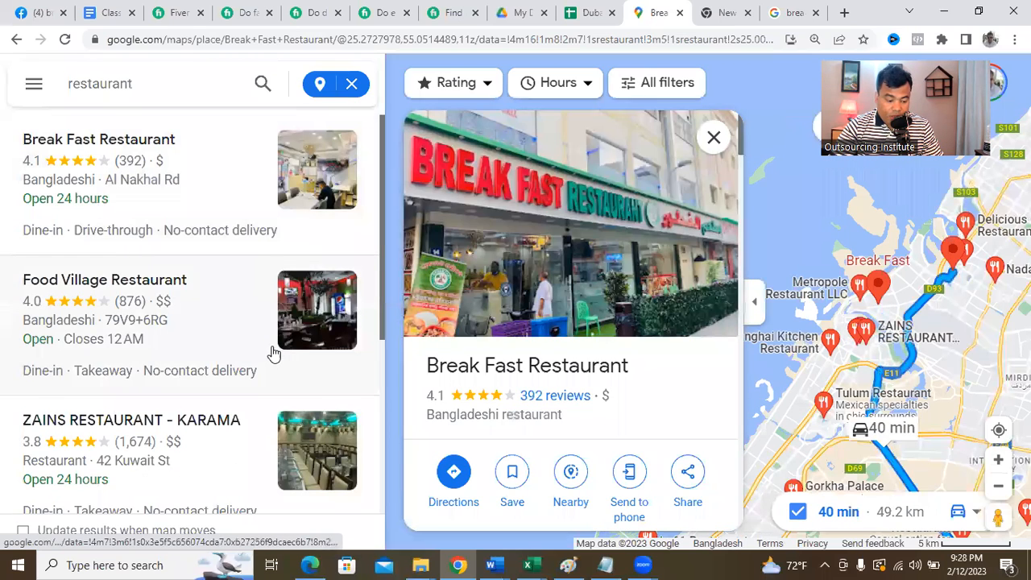
pyautogui.scroll(-2, 272, 352)
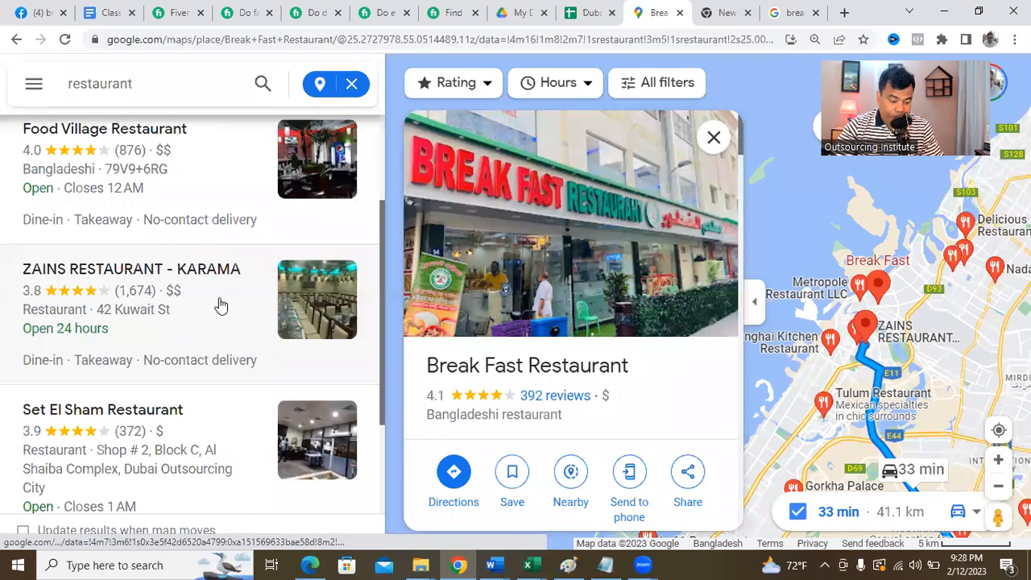
pyautogui.click(185, 274)
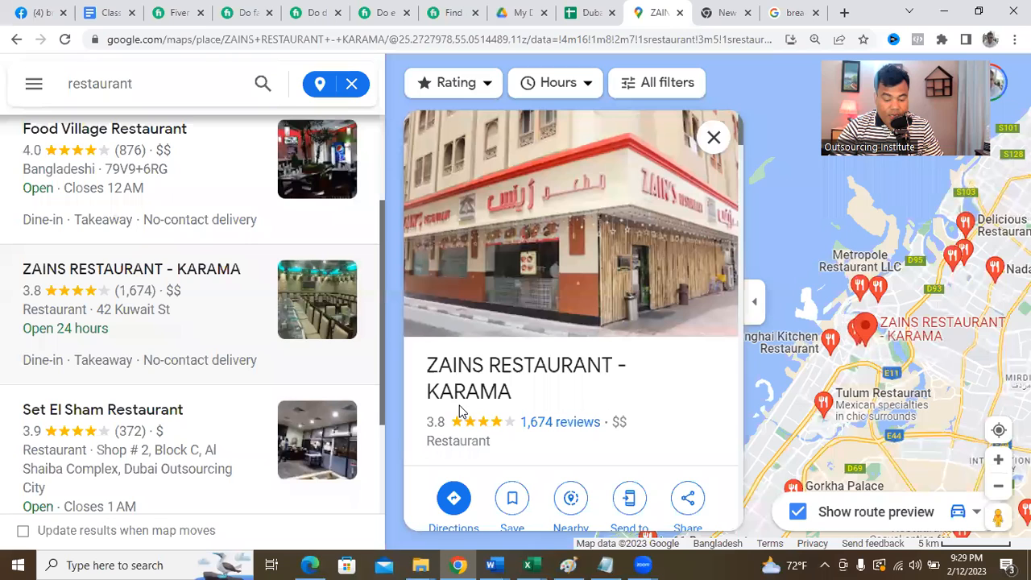
# Look through the ZAINS RESTAURANT - KARAMA listing for contact details, website, photos, and questions and answers.
pyautogui.scroll(-3, 634, 369)
pyautogui.scroll(-4, 633, 371)
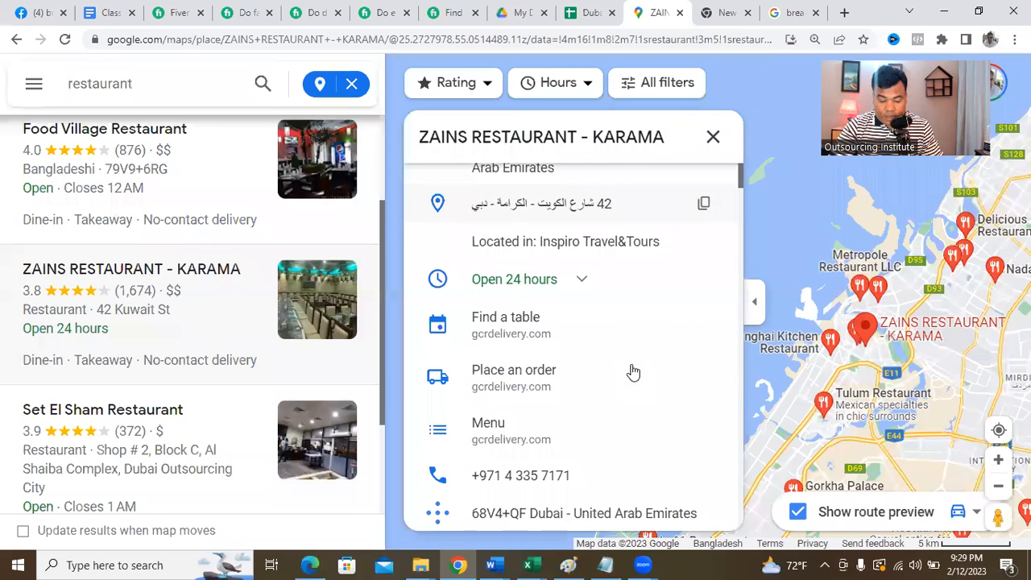
pyautogui.scroll(-2, 612, 387)
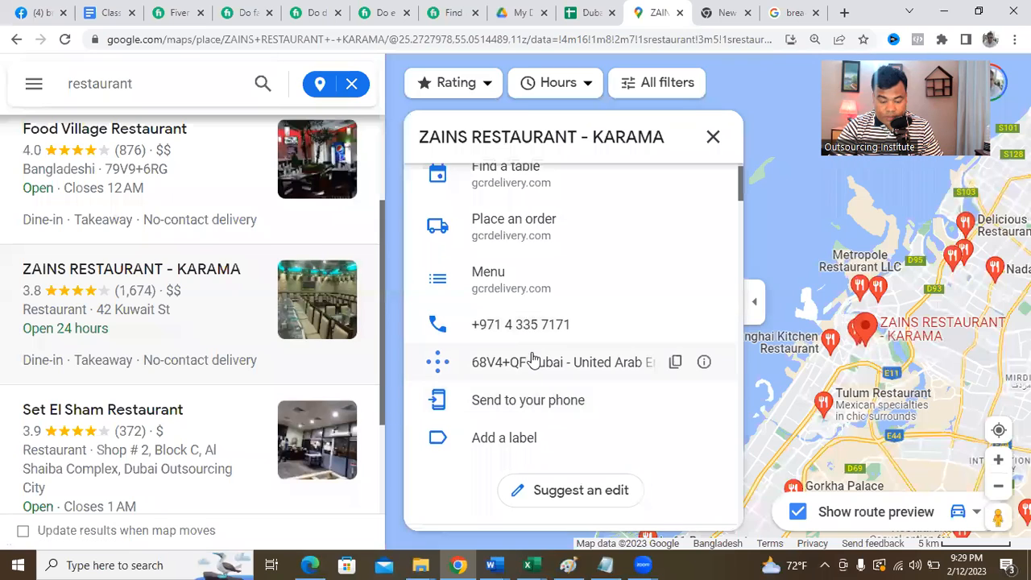
pyautogui.scroll(-2, 531, 363)
pyautogui.scroll(-1, 531, 362)
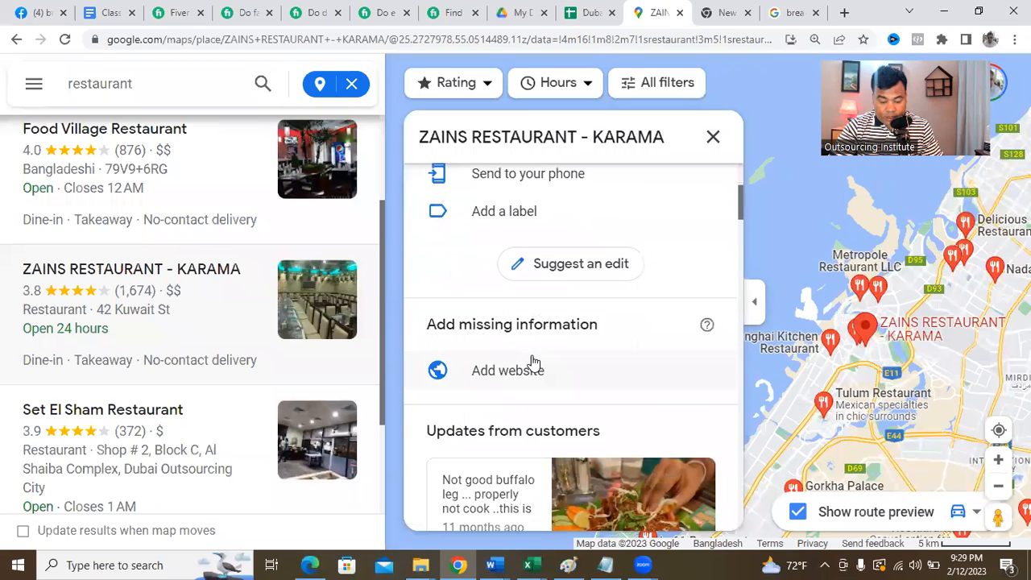
pyautogui.scroll(-5, 531, 362)
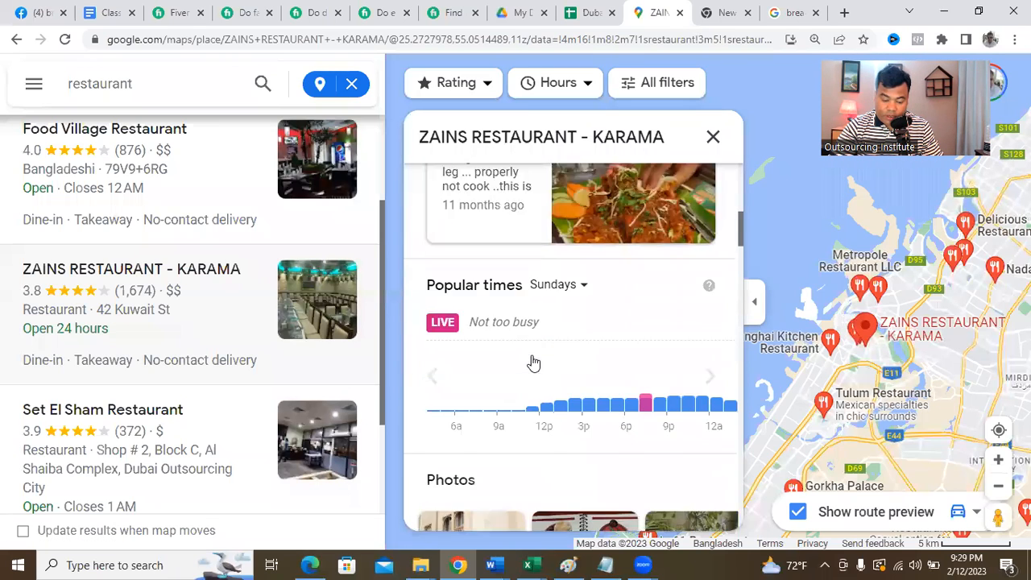
pyautogui.scroll(-3, 532, 362)
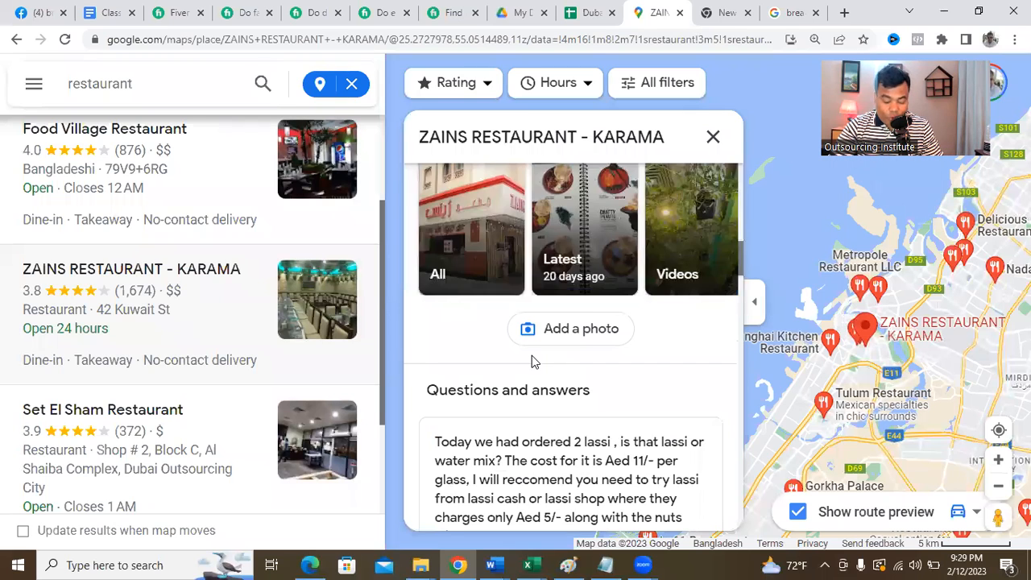
pyautogui.scroll(-4, 532, 362)
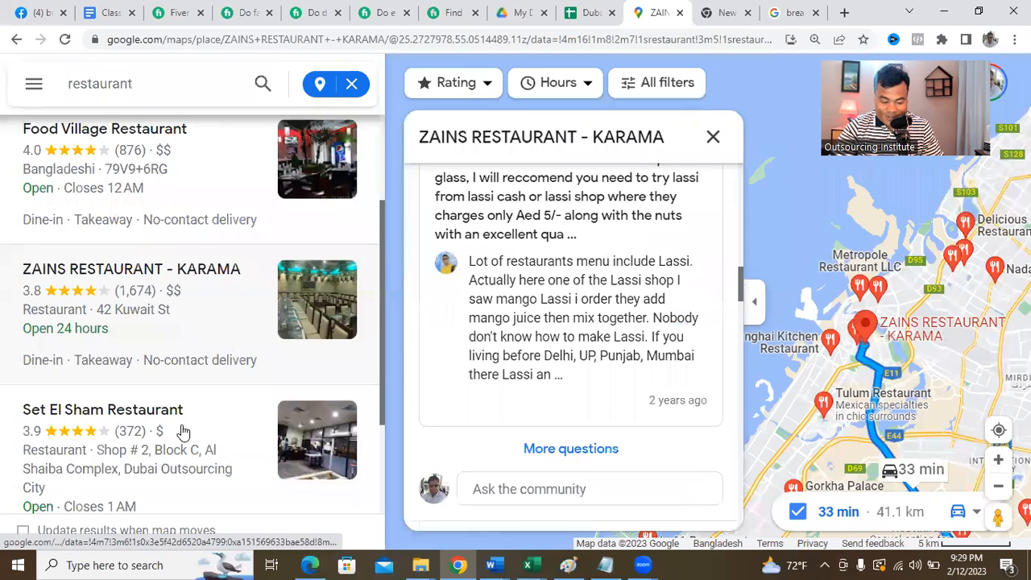
# Open the Metropole Restaurant LLC listing from the restaurant search results.
pyautogui.scroll(-2, 184, 432)
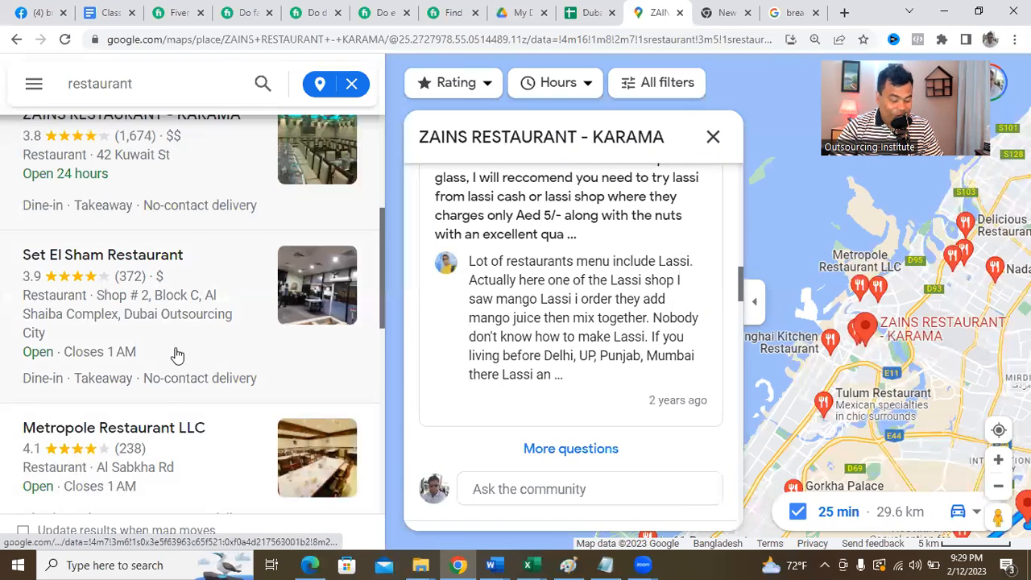
pyautogui.scroll(-3, 177, 354)
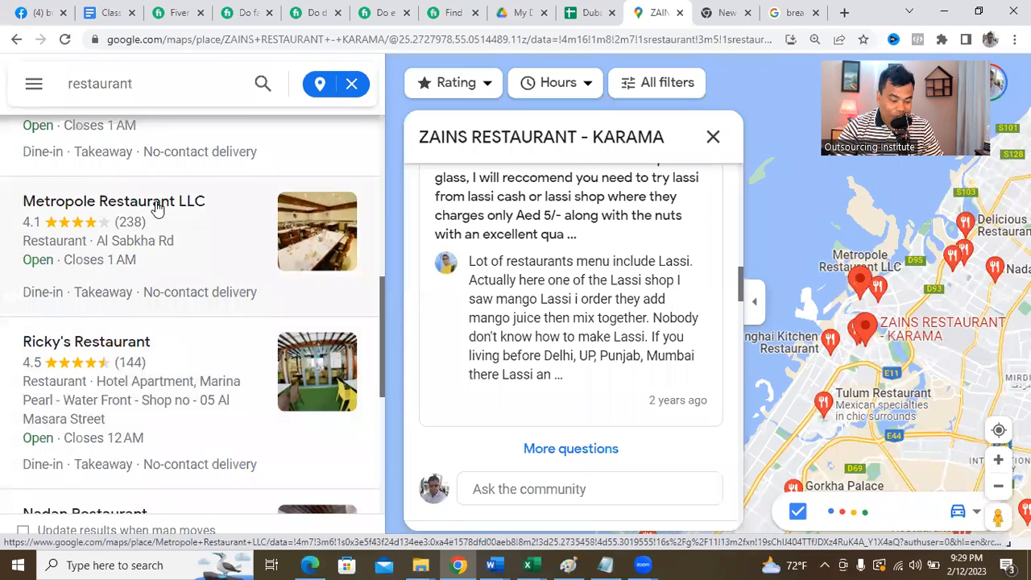
pyautogui.click(157, 208)
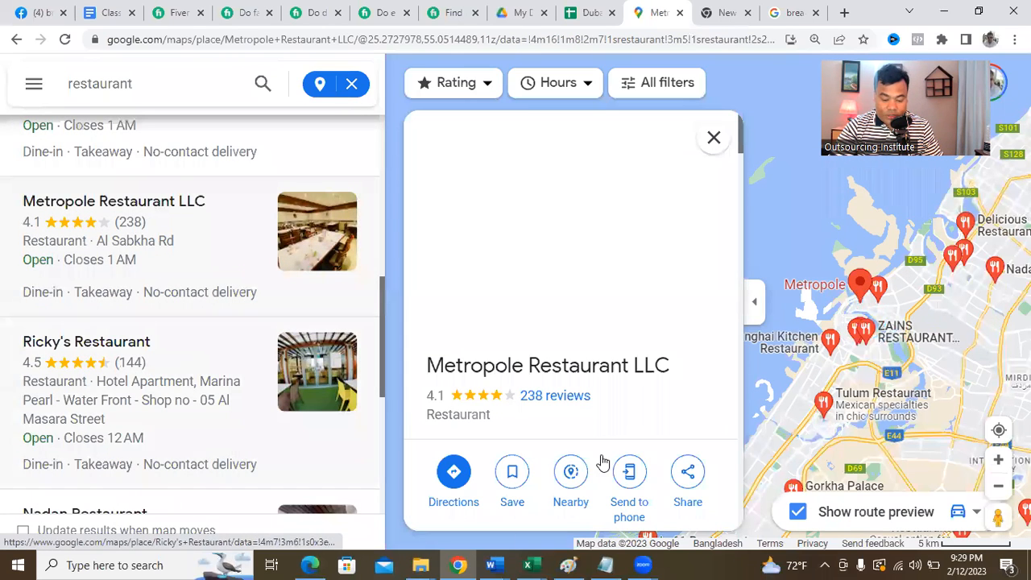
# Examine the Metropole Restaurant LLC listing for its address, ordering link, website and phone number.
pyautogui.scroll(-3, 594, 377)
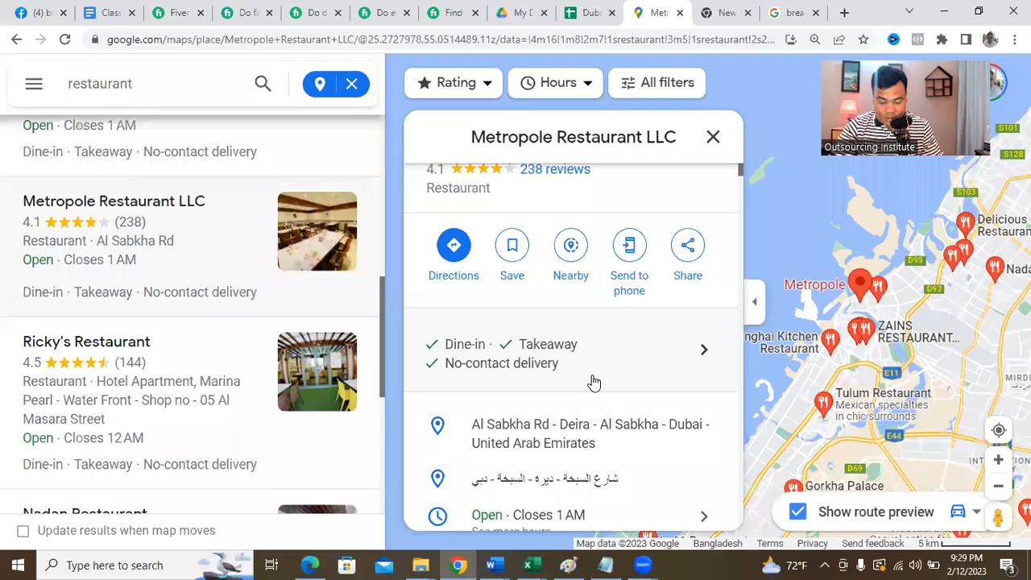
pyautogui.scroll(-3, 592, 380)
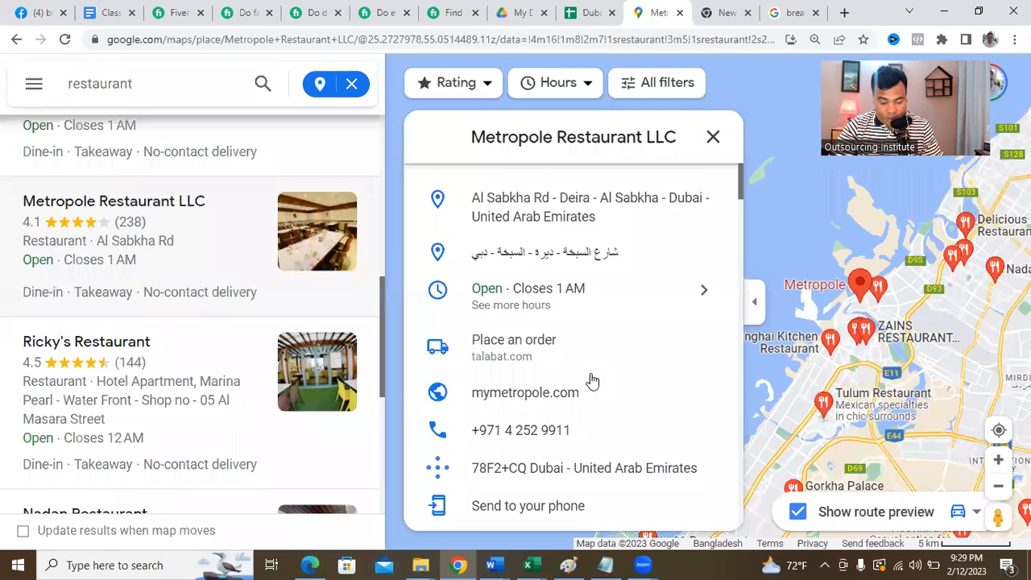
pyautogui.scroll(-2, 593, 380)
pyautogui.scroll(-3, 590, 374)
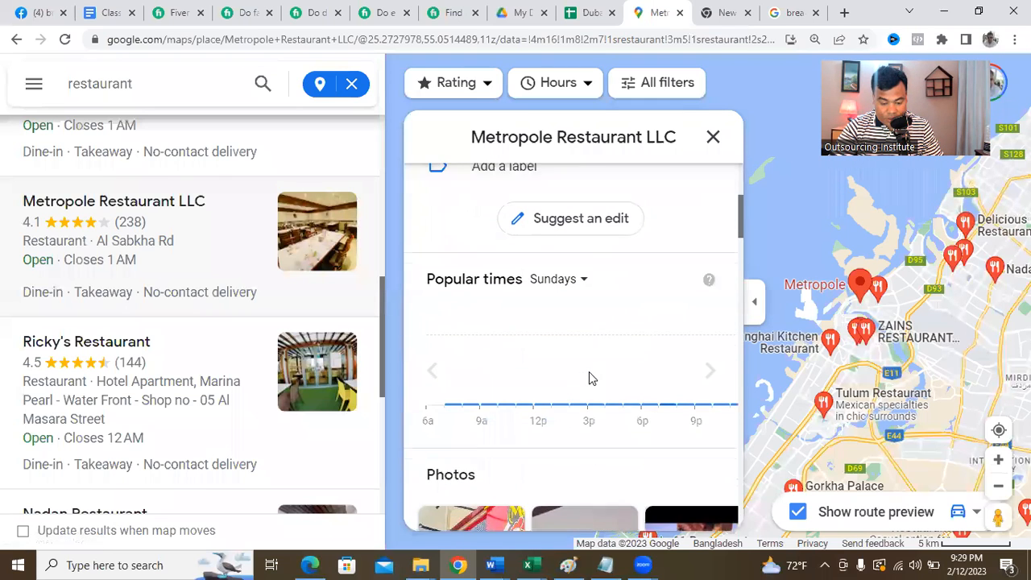
pyautogui.scroll(-3, 589, 371)
pyautogui.scroll(4, 589, 371)
pyautogui.scroll(2, 587, 376)
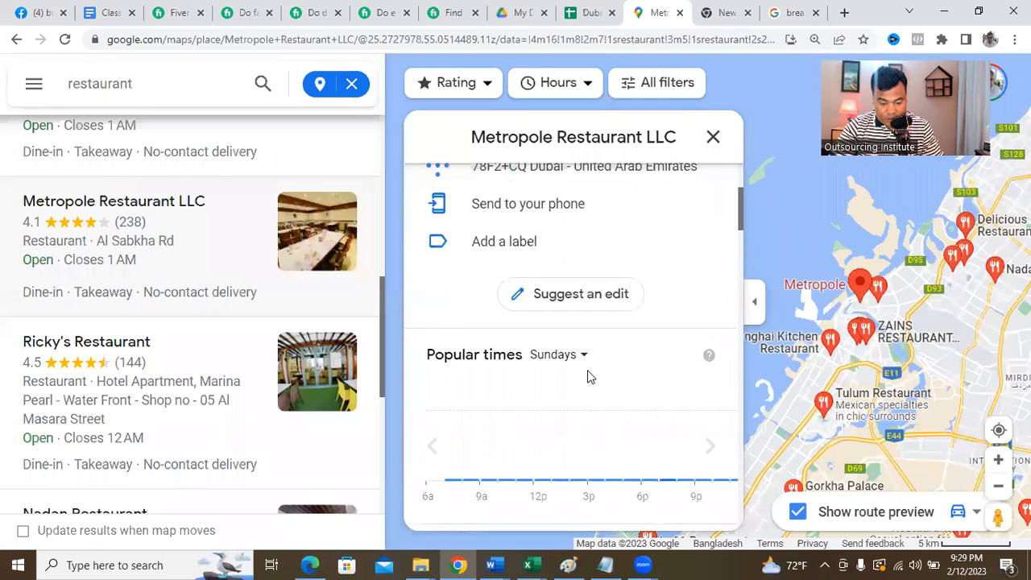
pyautogui.scroll(1, 587, 375)
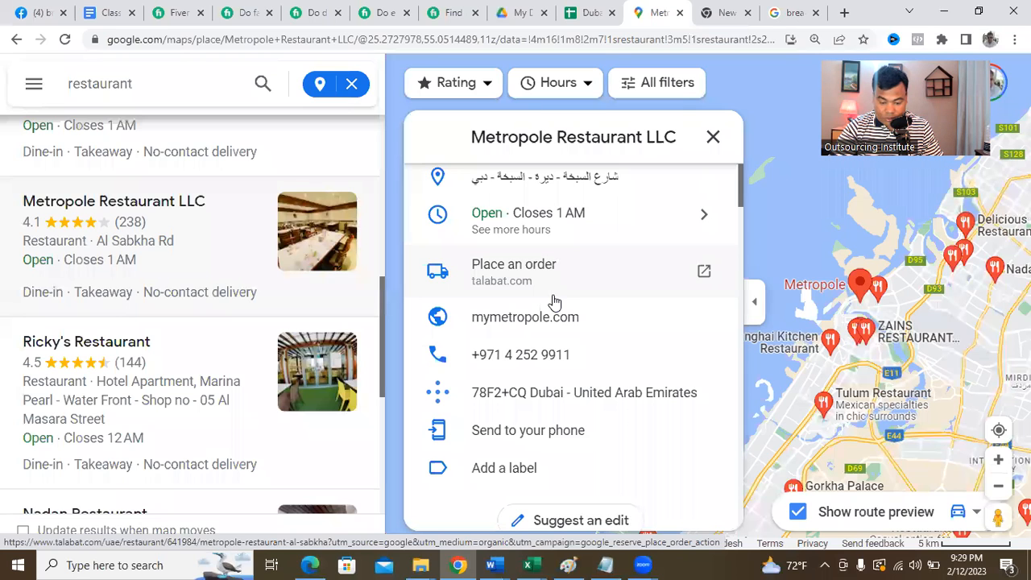
# View the talabat.com ordering page for Metropole Restaurant LLC and return to its Google Maps listing.
pyautogui.click(703, 270)
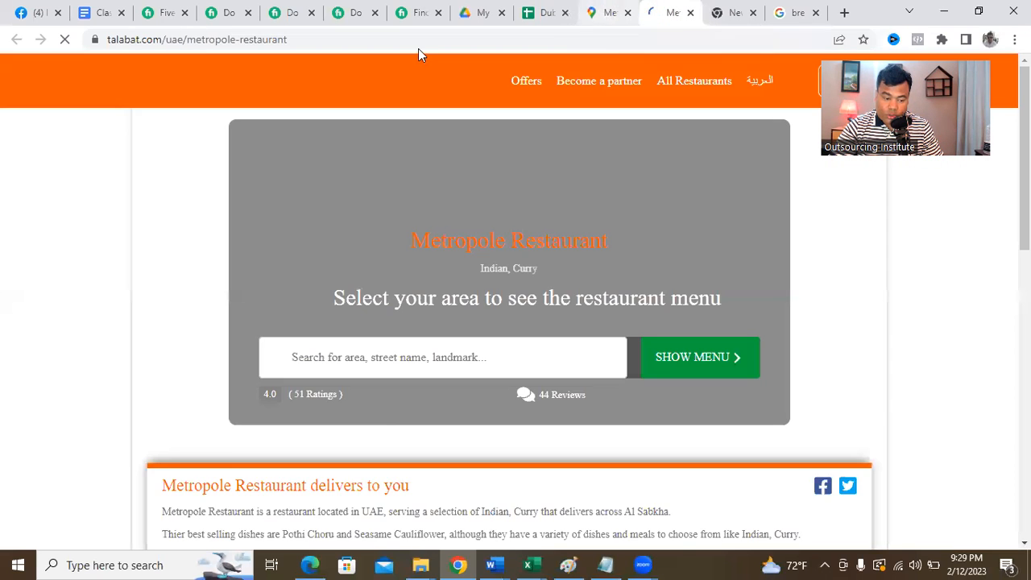
pyautogui.scroll(-5, 621, 262)
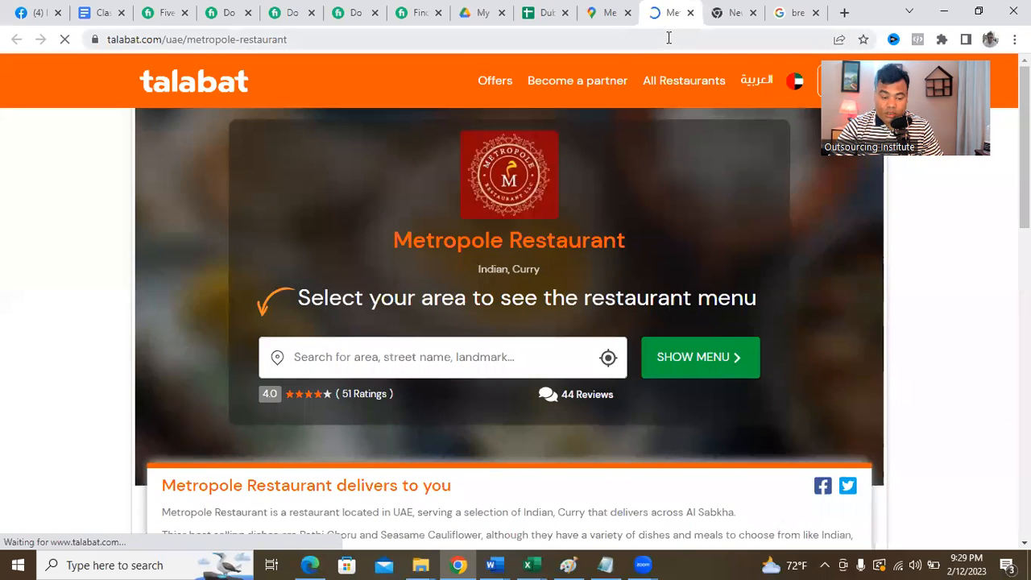
pyautogui.click(606, 13)
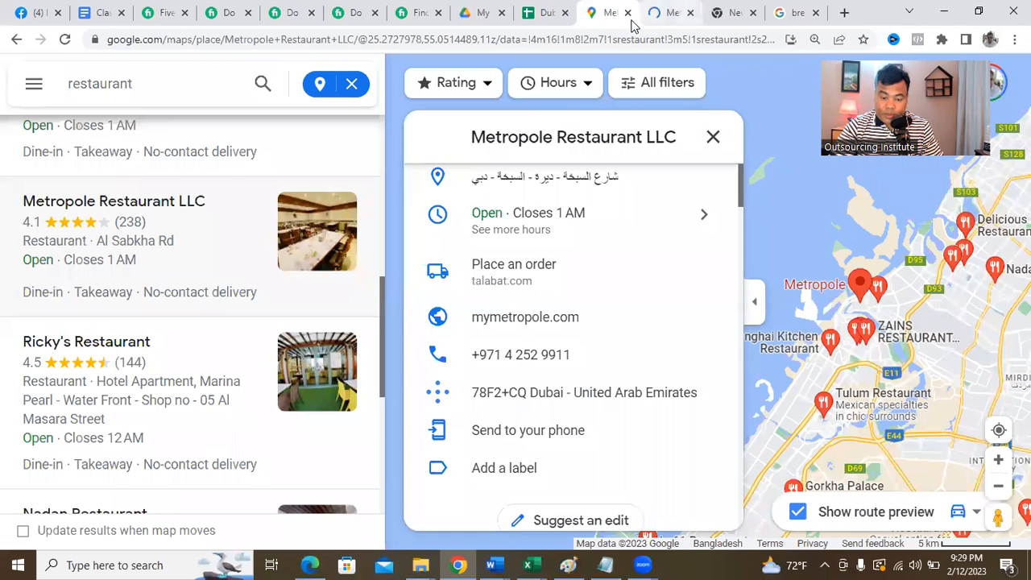
# Switch to the Dubai Restaurent List spreadsheet in Google Sheets and set its zoom to 125%.
pyautogui.click(539, 12)
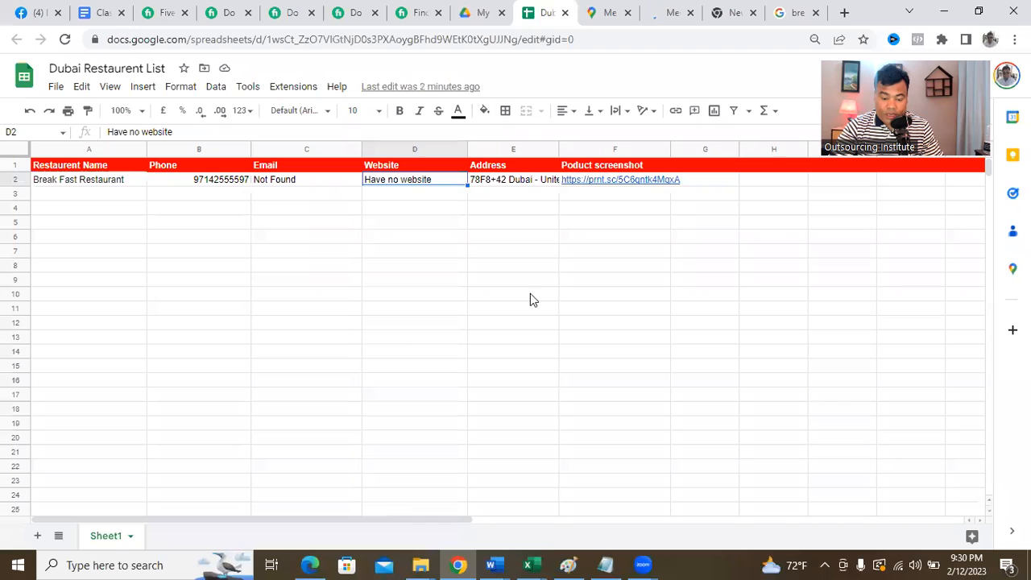
pyautogui.click(530, 293)
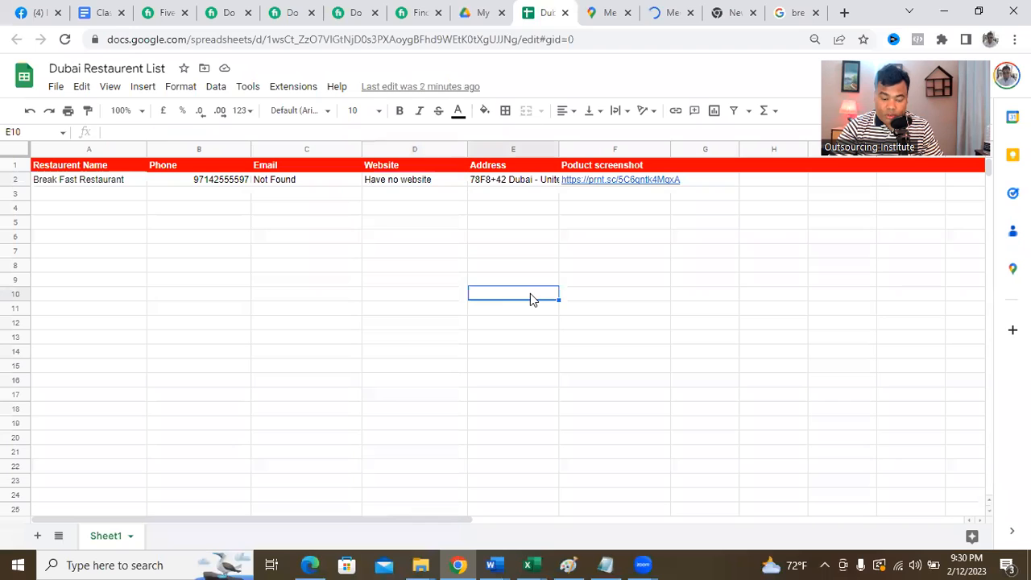
pyautogui.click(83, 185)
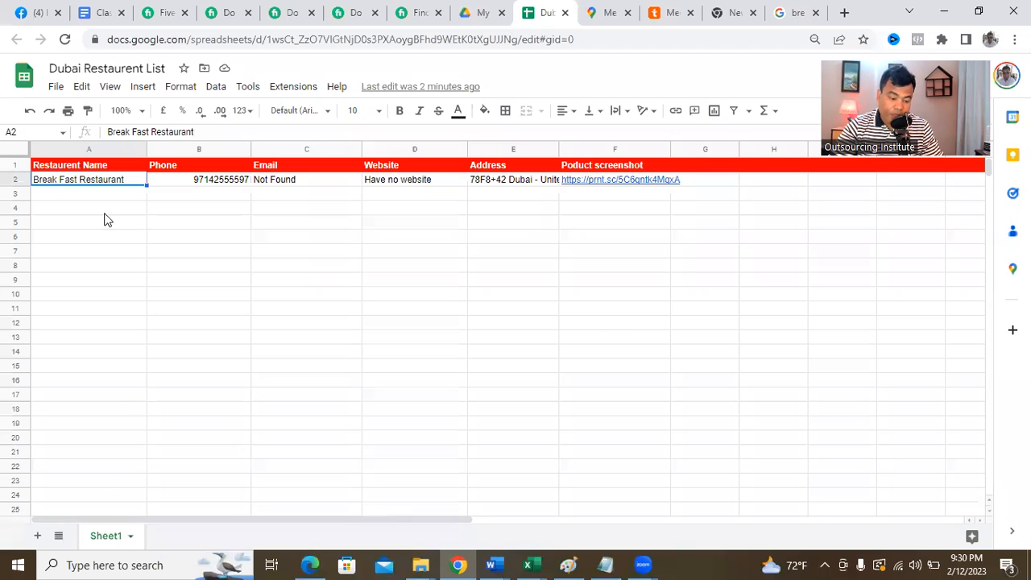
pyautogui.click(144, 113)
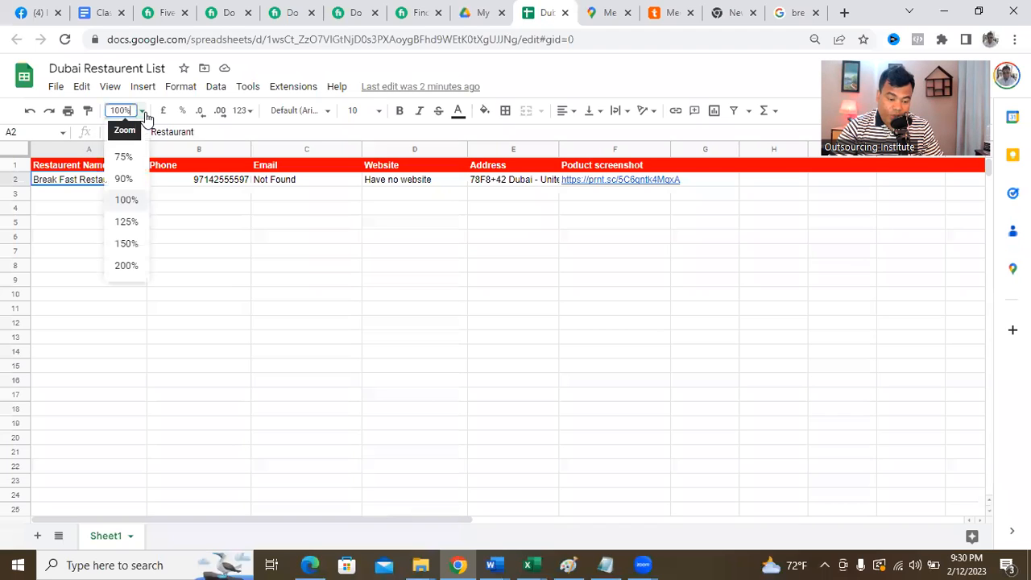
pyautogui.click(126, 221)
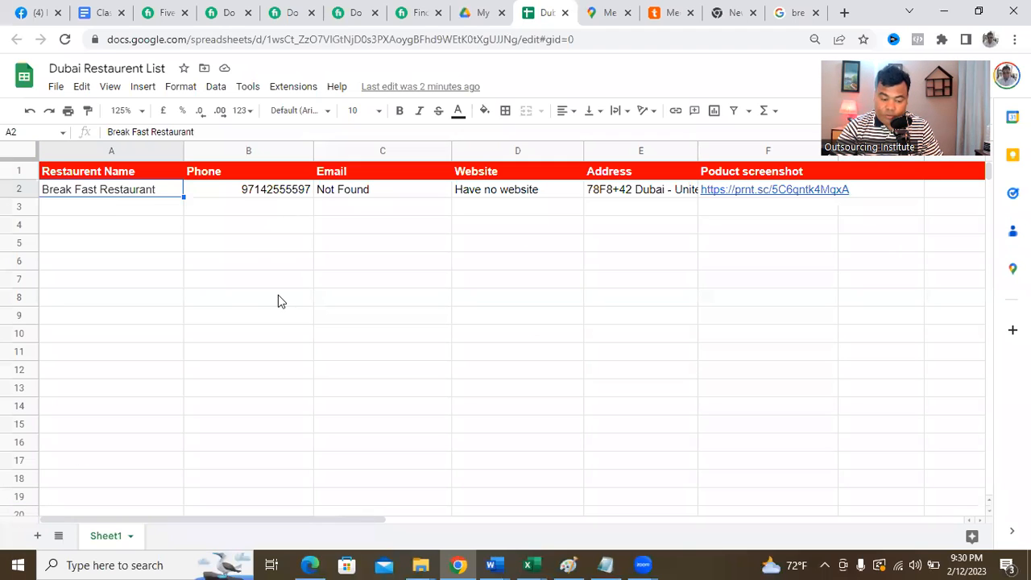
pyautogui.click(125, 210)
pyautogui.click(138, 193)
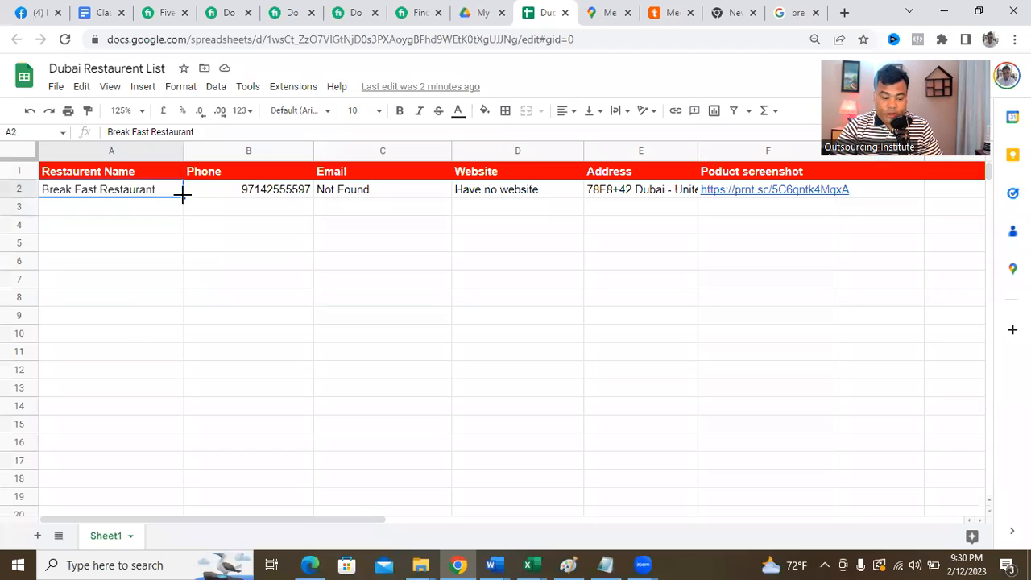
pyautogui.click(111, 211)
pyautogui.click(116, 229)
pyautogui.click(117, 246)
pyautogui.click(134, 352)
pyautogui.click(273, 318)
pyautogui.click(235, 265)
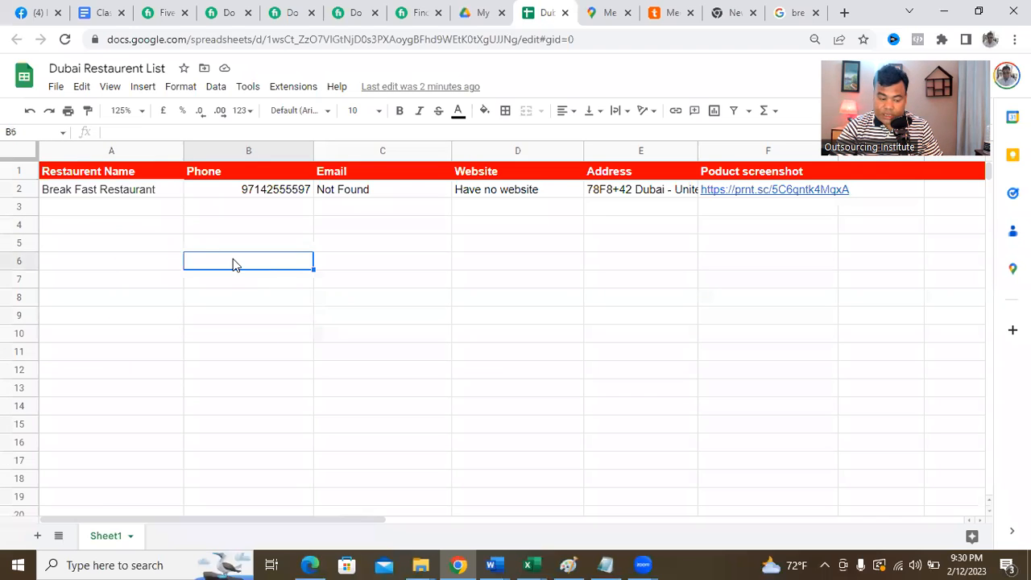
# Fill the restaurant name from cell A2 down the Restaurent Name column to row 20.
pyautogui.click(150, 207)
pyautogui.click(151, 190)
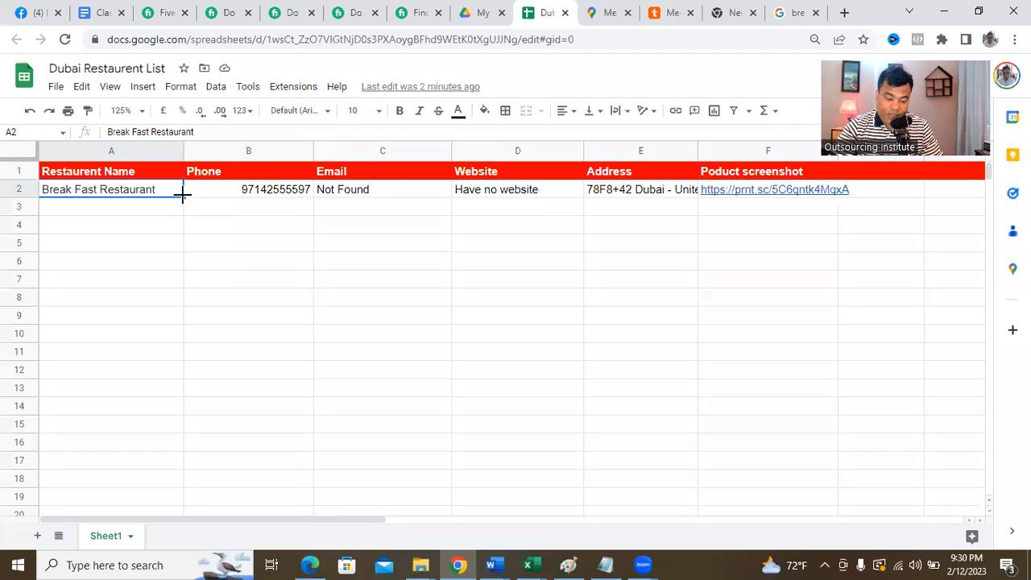
pyautogui.moveTo(182, 202); pyautogui.dragTo(266, 252)
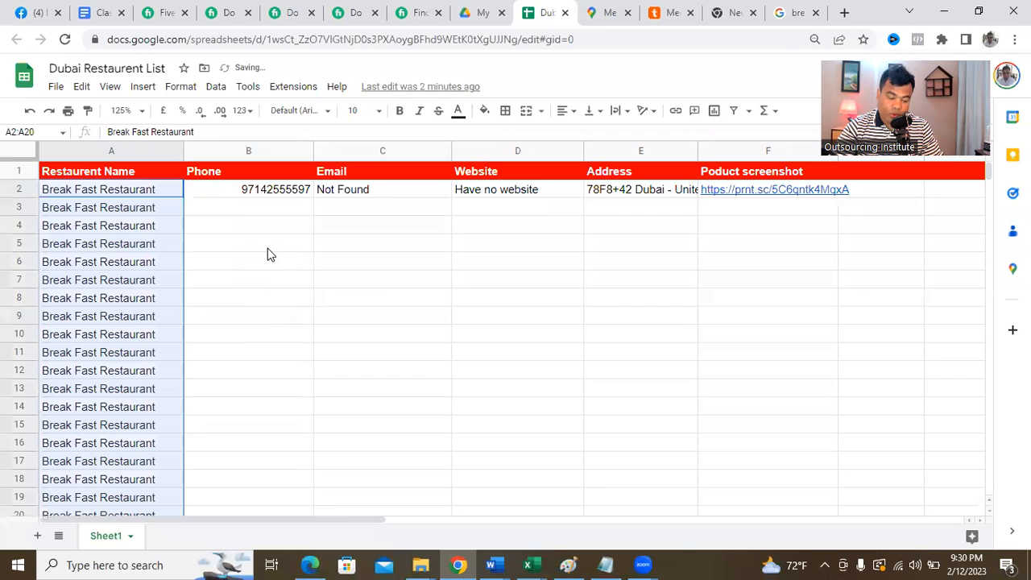
# Fill the phone number from cell B2 down the Phone column to row 20.
pyautogui.click(269, 250)
pyautogui.click(304, 194)
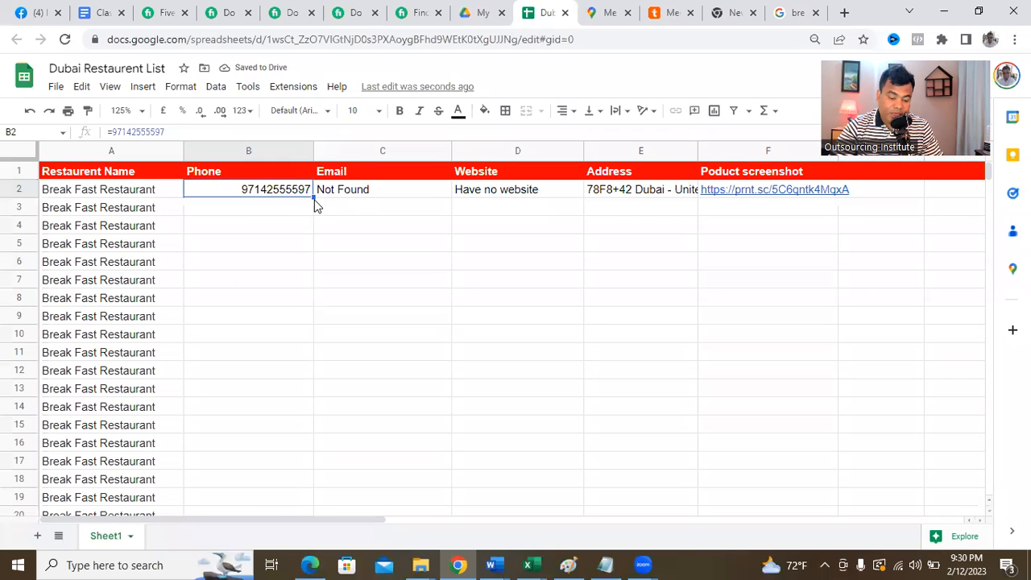
pyautogui.moveTo(312, 197); pyautogui.dragTo(288, 480)
pyautogui.click(416, 281)
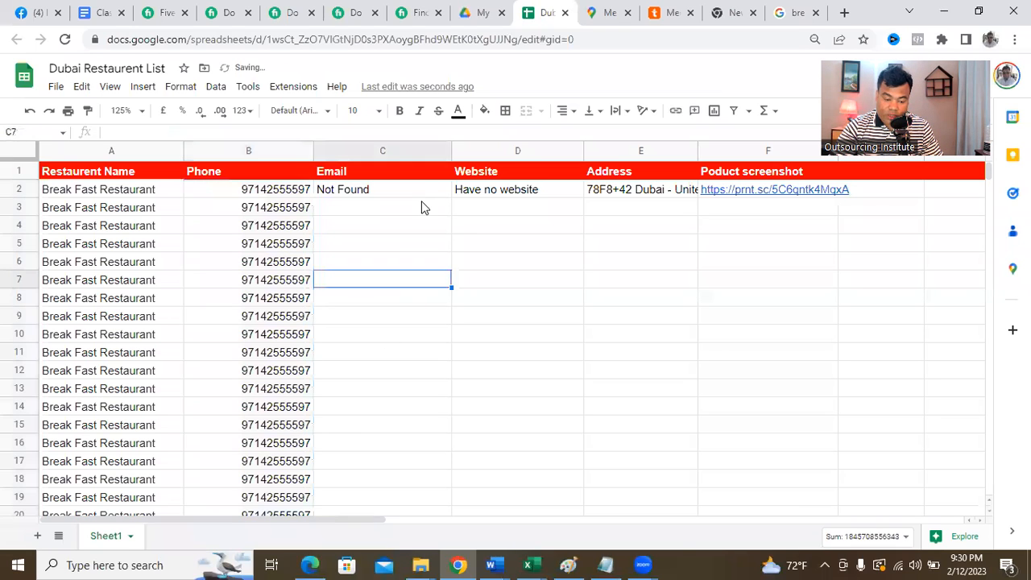
# Fill the "Not Found" entry from cell C2 down the Email column to row 24.
pyautogui.click(446, 194)
pyautogui.moveTo(451, 198); pyautogui.dragTo(516, 380)
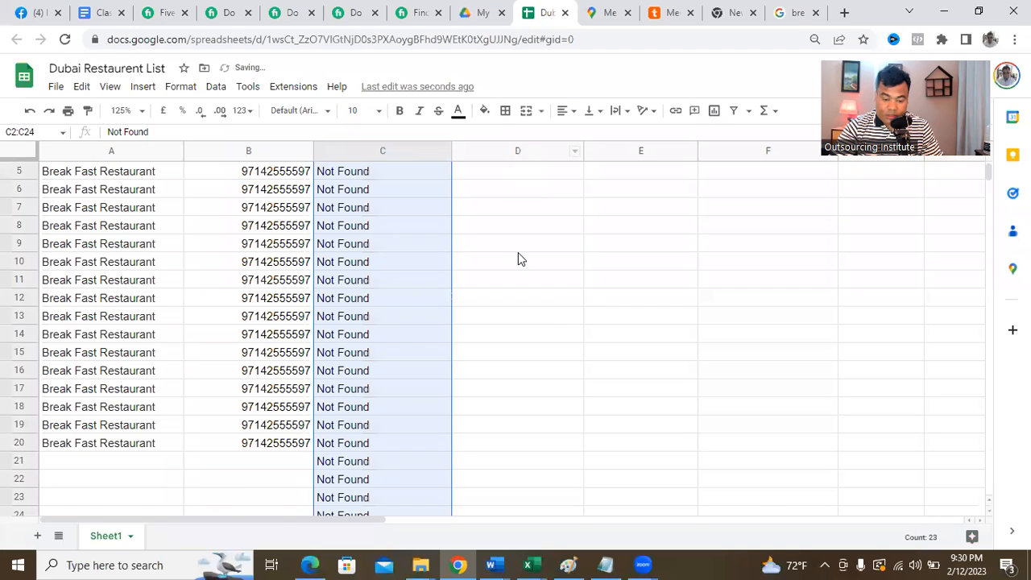
pyautogui.scroll(2, 518, 252)
# Fill "Have no website" from D2 down to row 19 and the address from E2 down to row 18.
pyautogui.click(516, 190)
pyautogui.moveTo(581, 197); pyautogui.dragTo(575, 479)
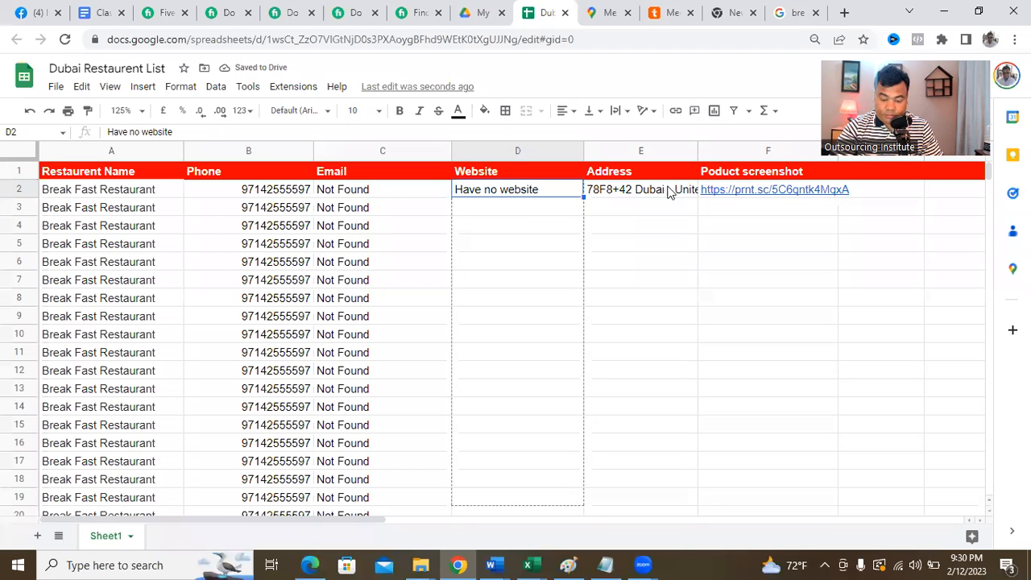
pyautogui.click(669, 196)
pyautogui.moveTo(695, 225); pyautogui.dragTo(686, 481)
# Fill the screenshot link from cell F2 down the Poduct screenshot column to row 19.
pyautogui.click(765, 190)
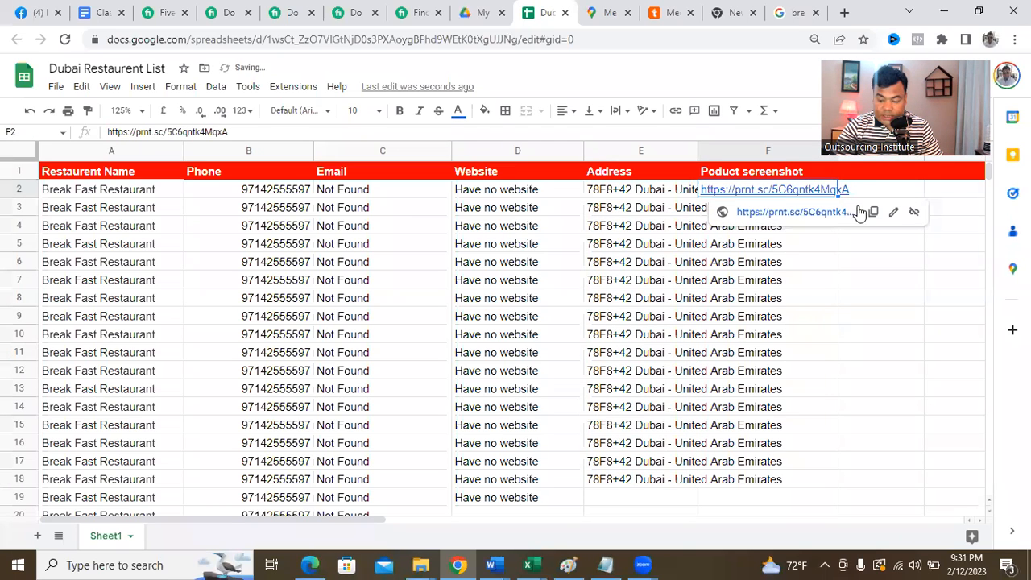
pyautogui.moveTo(838, 198); pyautogui.dragTo(850, 490)
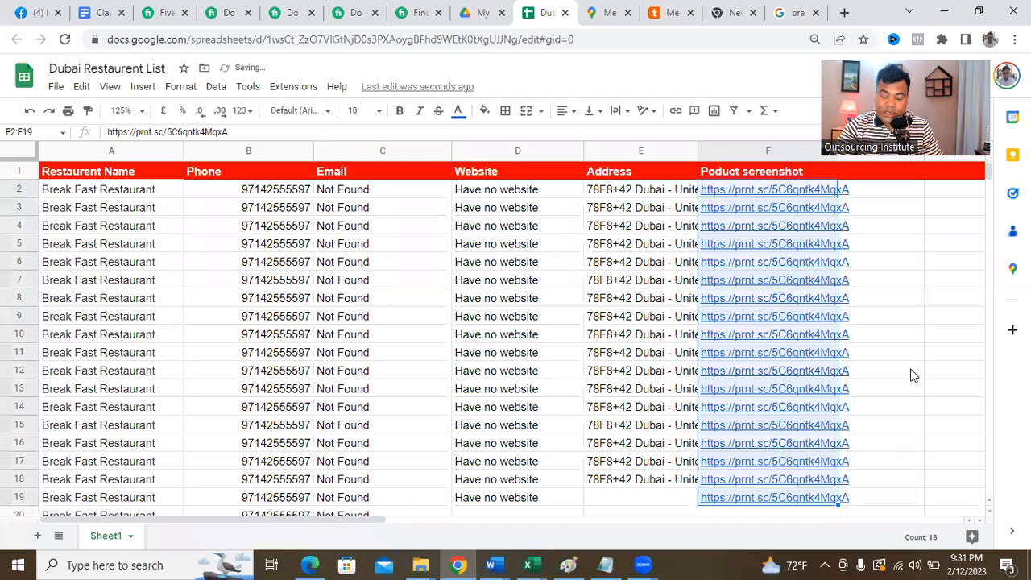
pyautogui.click(913, 376)
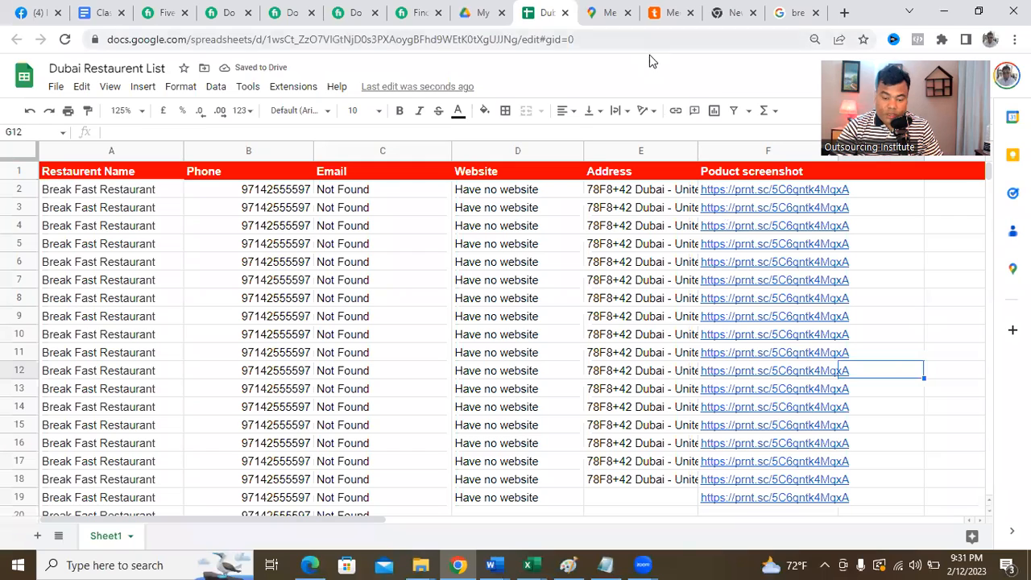
# Capture the full screen showing the restaurant list and save it as the PNG Screenshot_33 in Downloads.
pyautogui.click(497, 318)
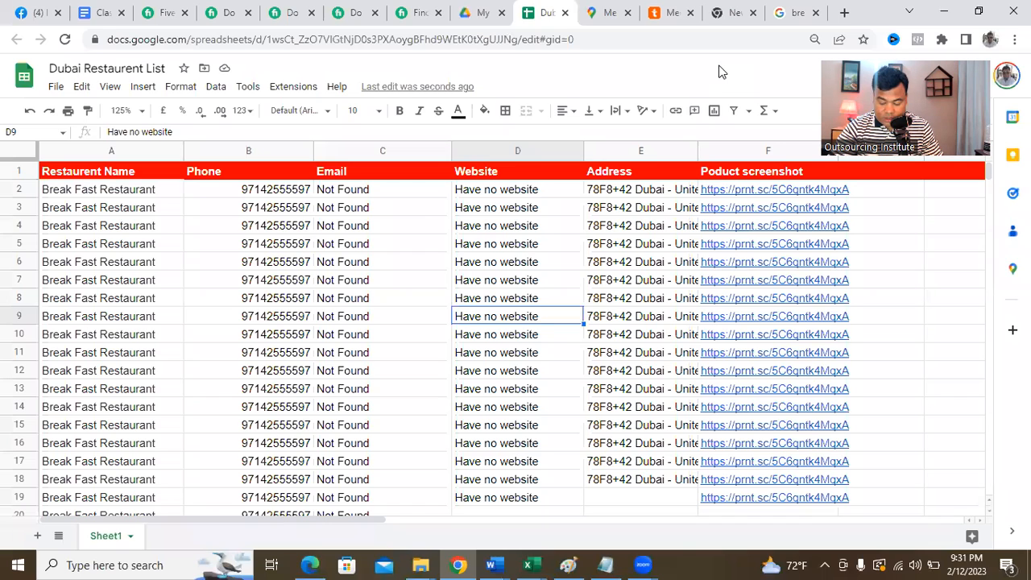
pyautogui.press('Print')
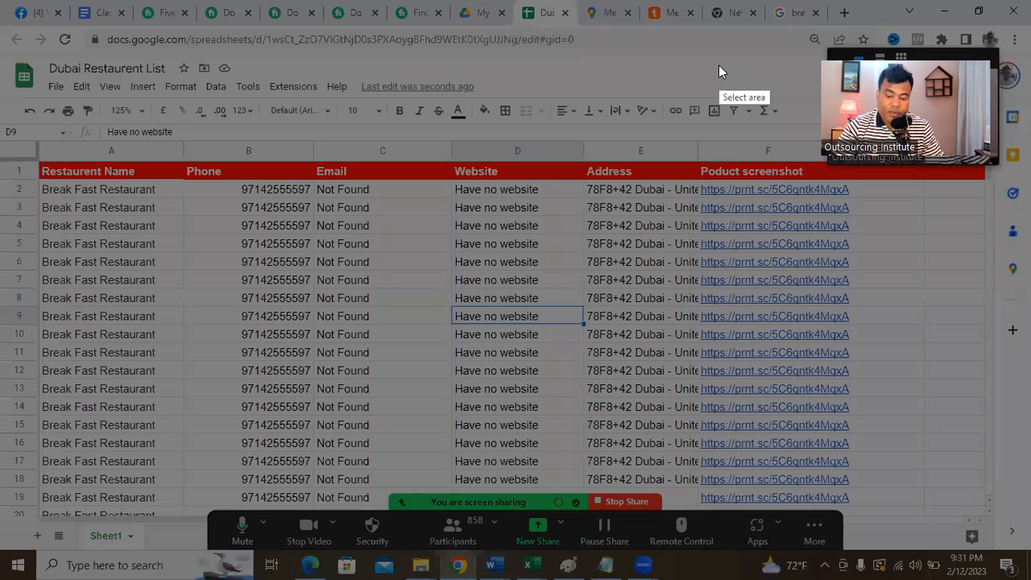
pyautogui.moveTo(1, 1); pyautogui.dragTo(1030, 579)
pyautogui.hotkey('ctrl', 's')
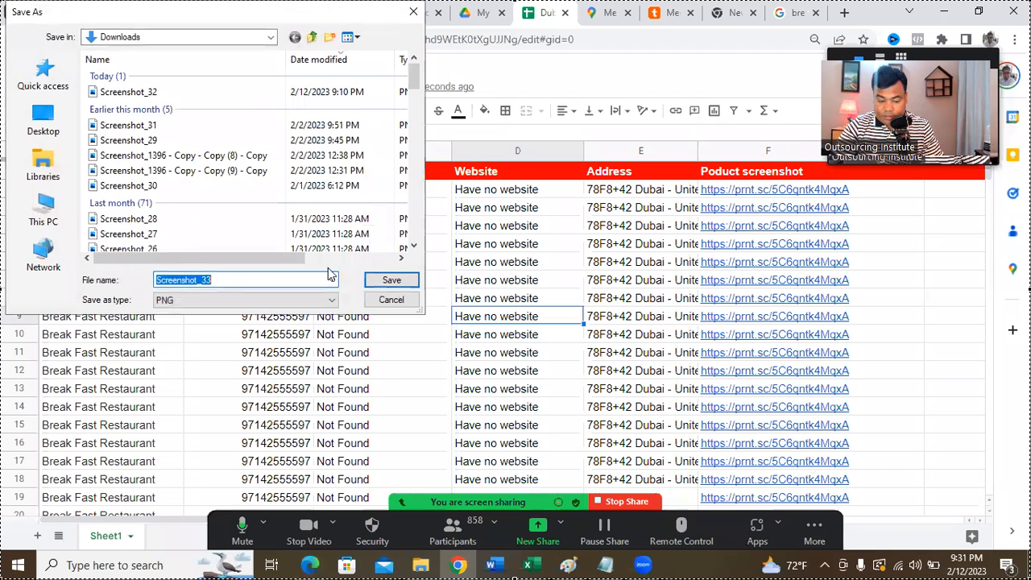
pyautogui.click(410, 279)
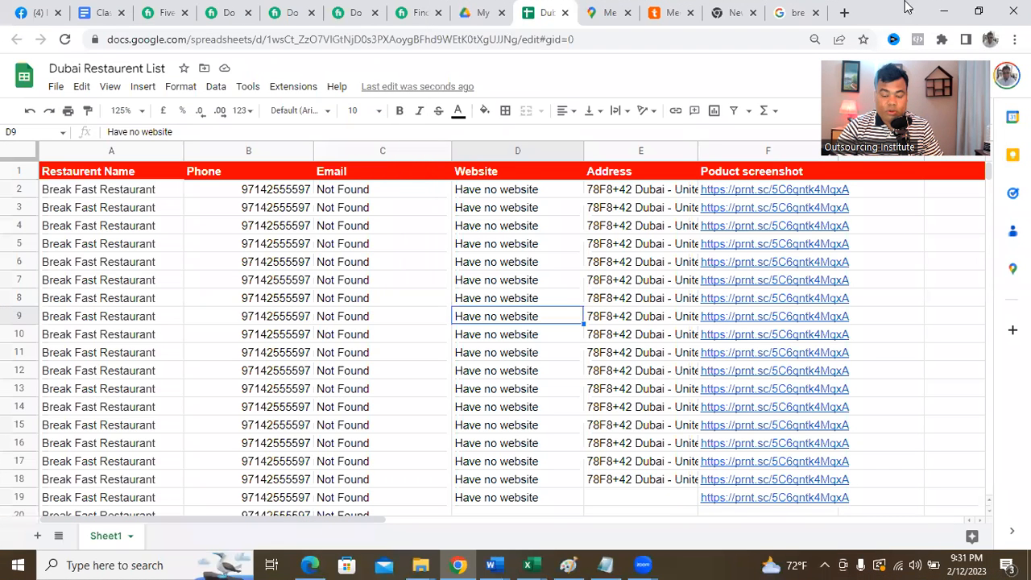
# Switch to File Explorer and open the Screenshot_33 image from the Downloads folder.
pyautogui.click(948, 12)
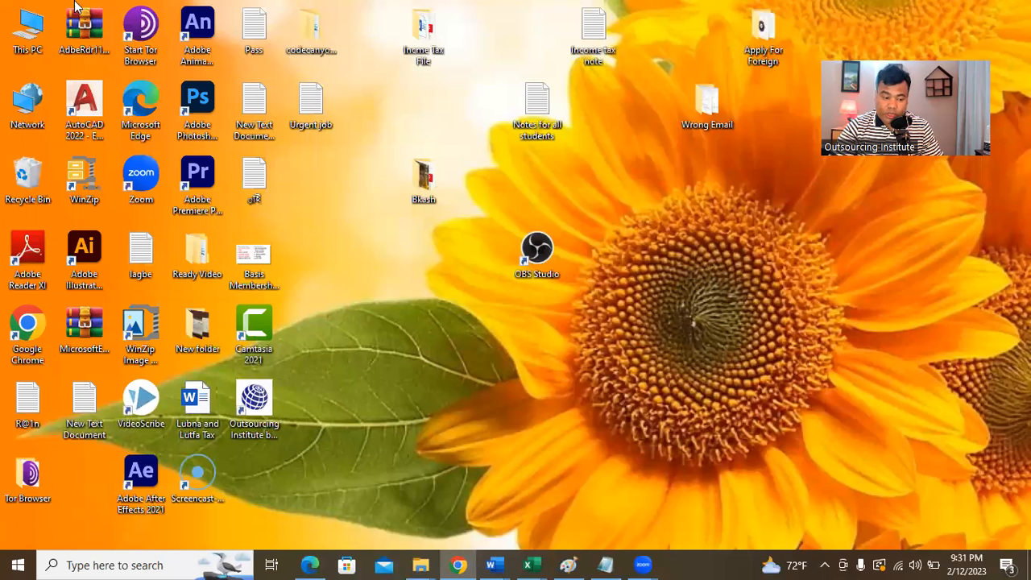
pyautogui.doubleClick(24, 29)
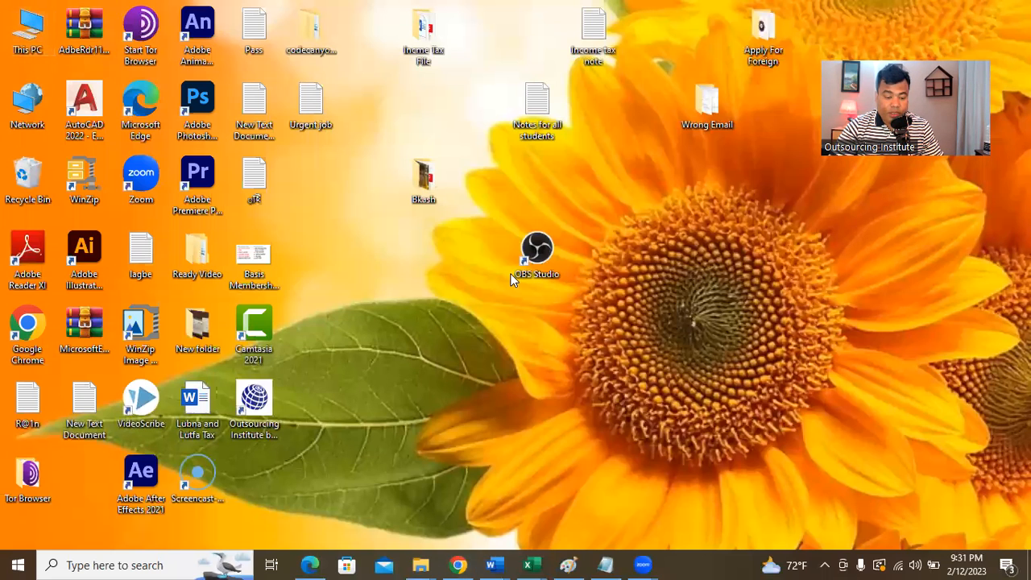
pyautogui.scroll(1, 72, 217)
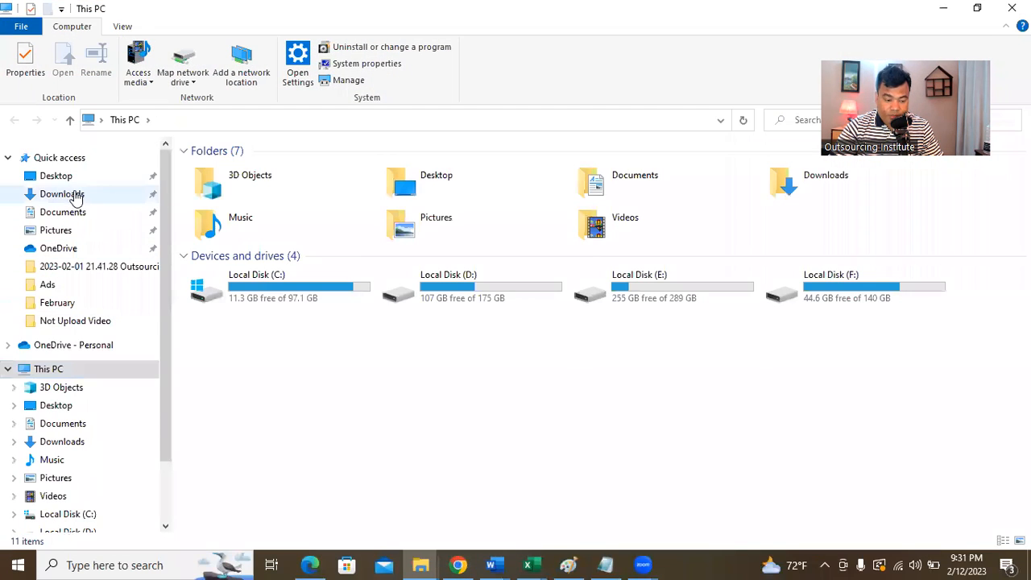
pyautogui.click(72, 195)
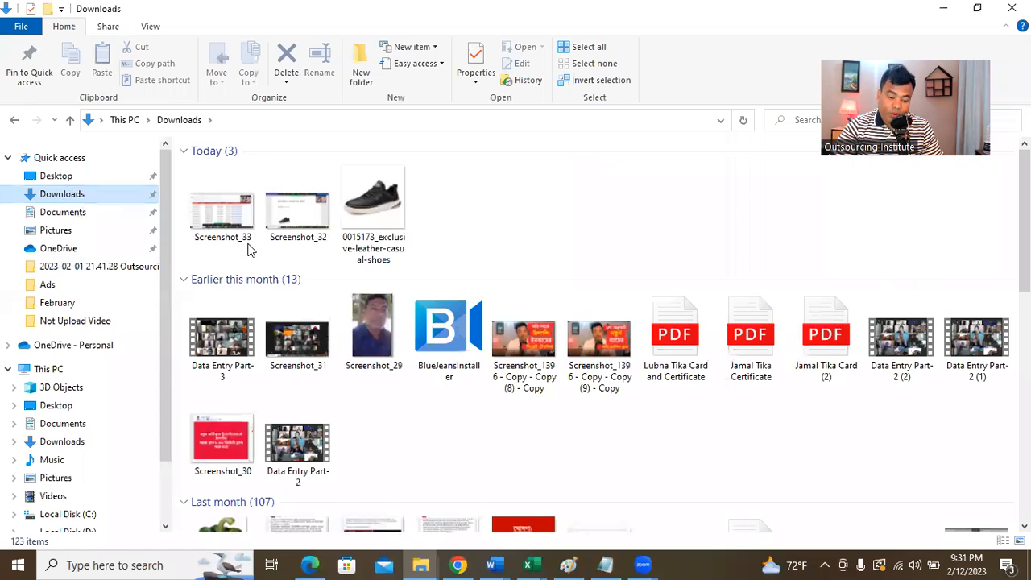
pyautogui.doubleClick(224, 216)
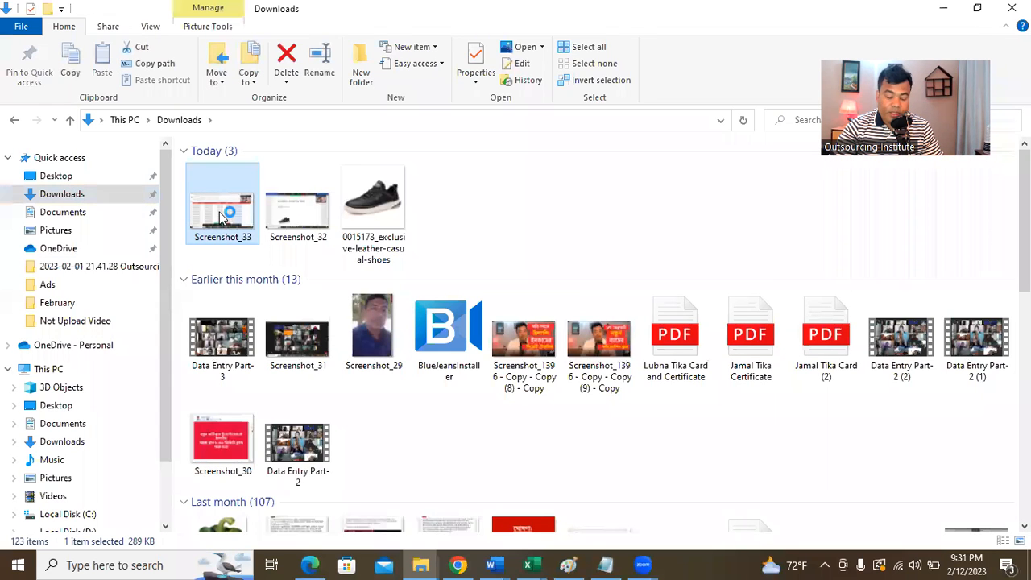
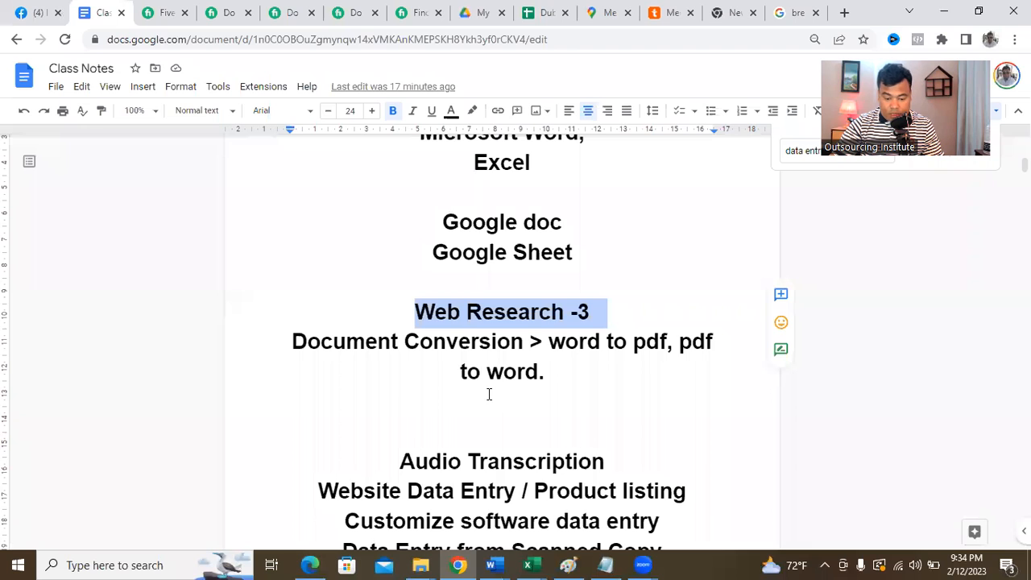
pyautogui.click(480, 366)
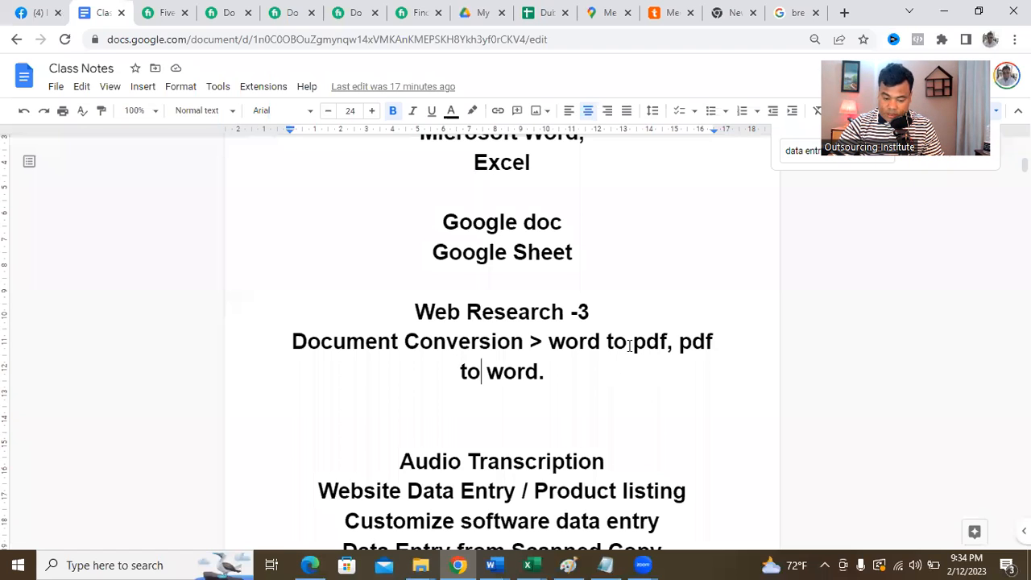
pyautogui.moveTo(795, 6)
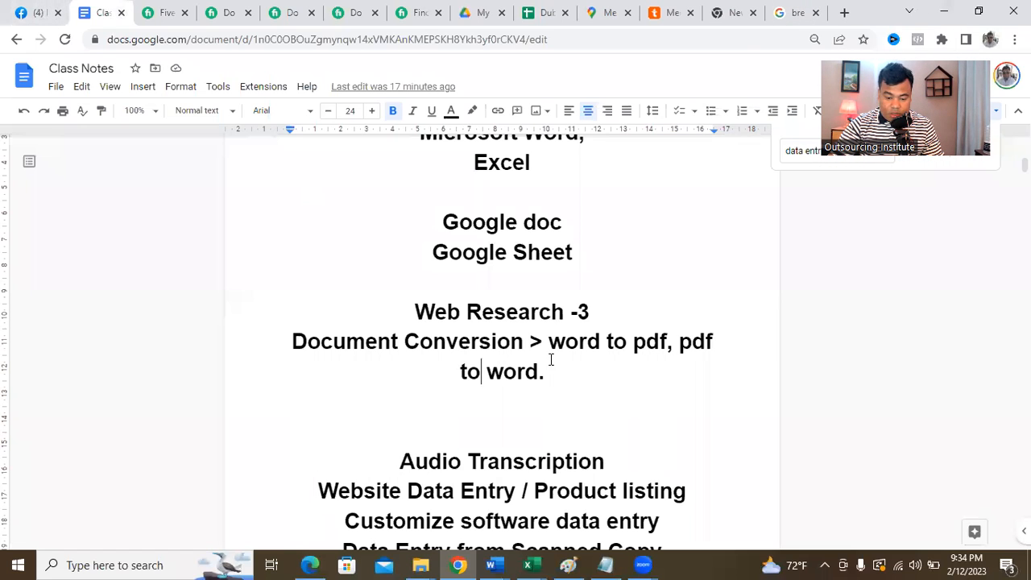
pyautogui.scroll(1, 549, 359)
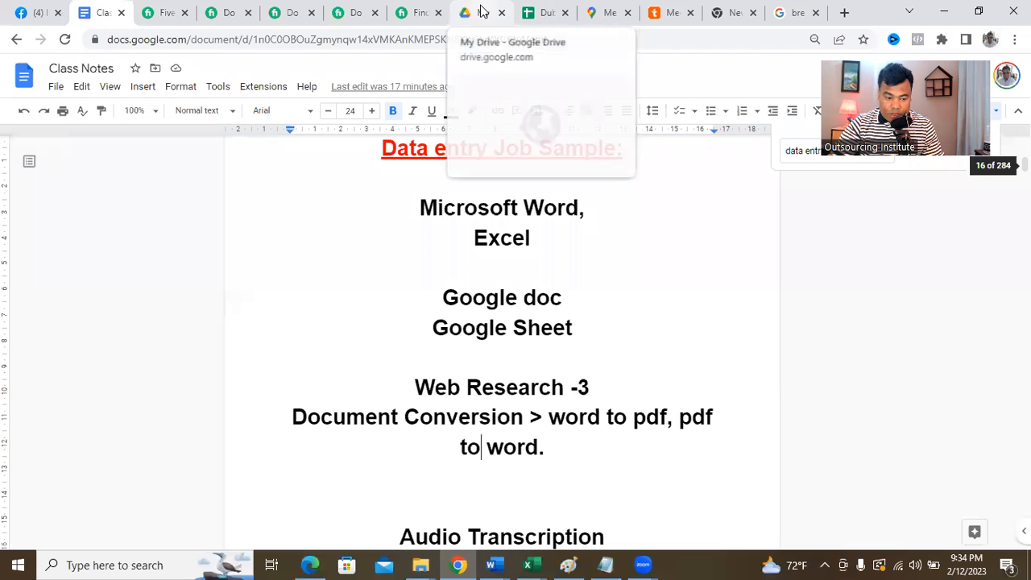
# Switch to Document2 in Word and look through its product heading, shoe image, description and refund note.
pyautogui.click(499, 563)
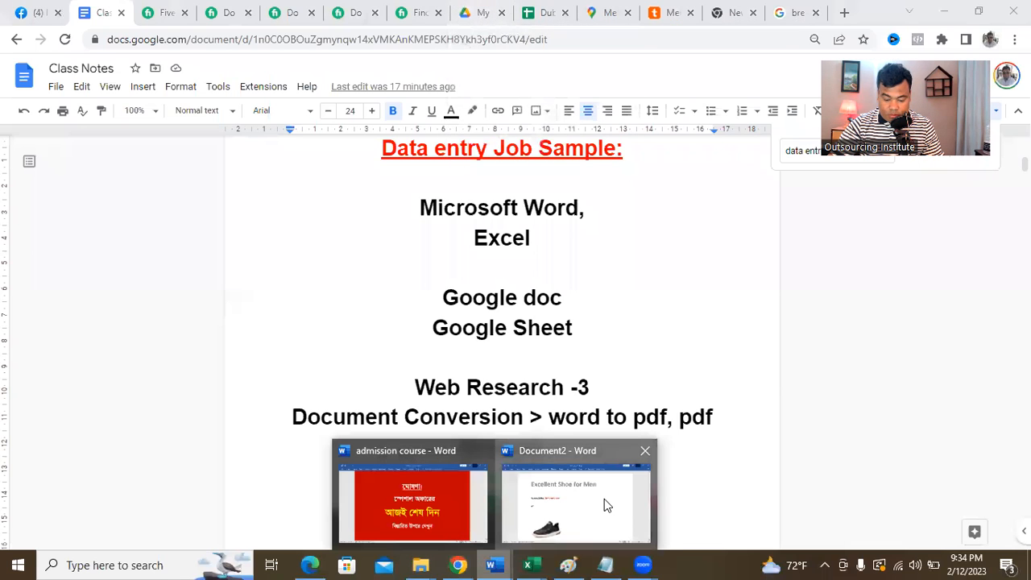
pyautogui.click(604, 505)
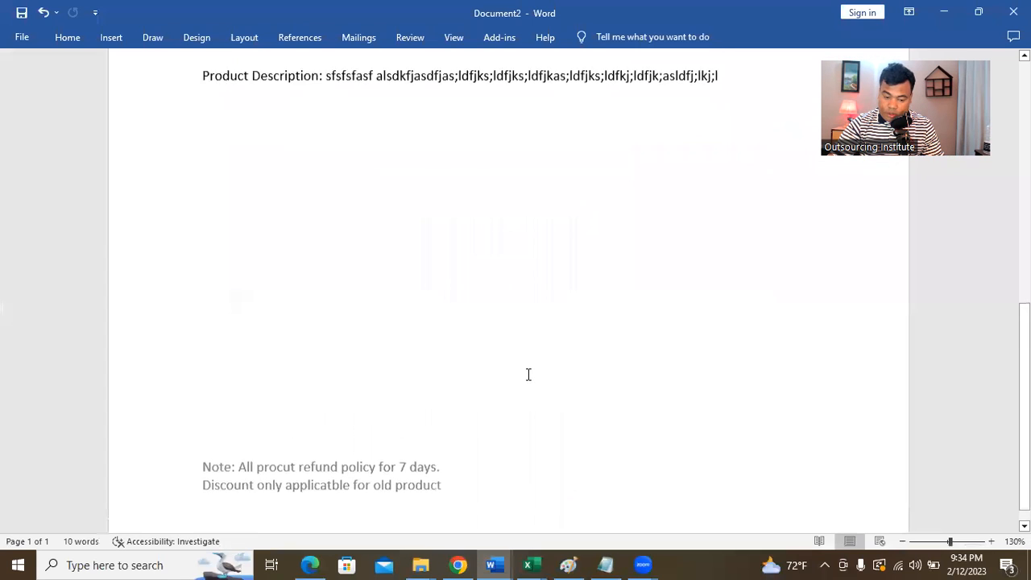
pyautogui.scroll(4, 528, 367)
pyautogui.scroll(-5, 530, 369)
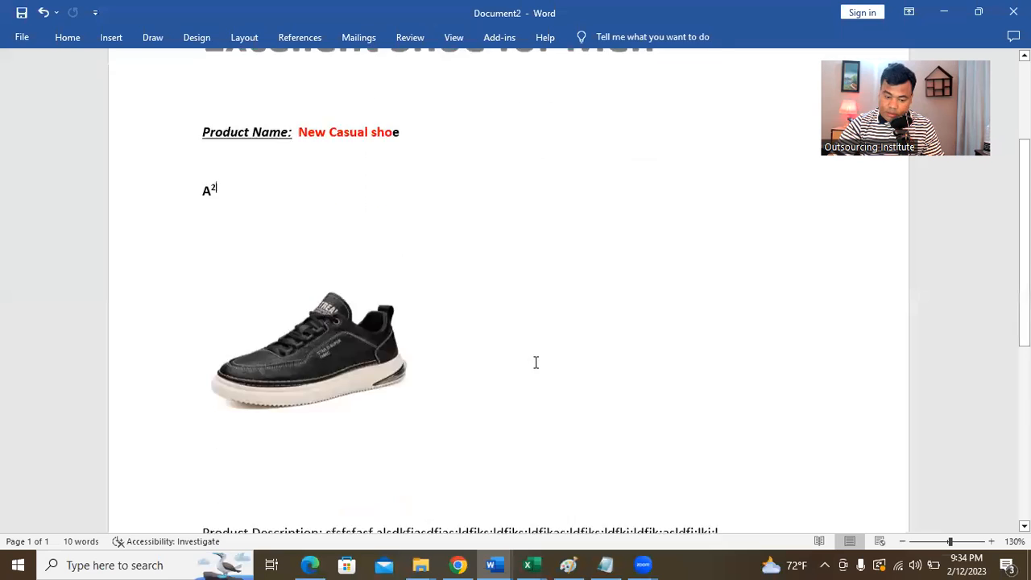
pyautogui.scroll(3, 526, 366)
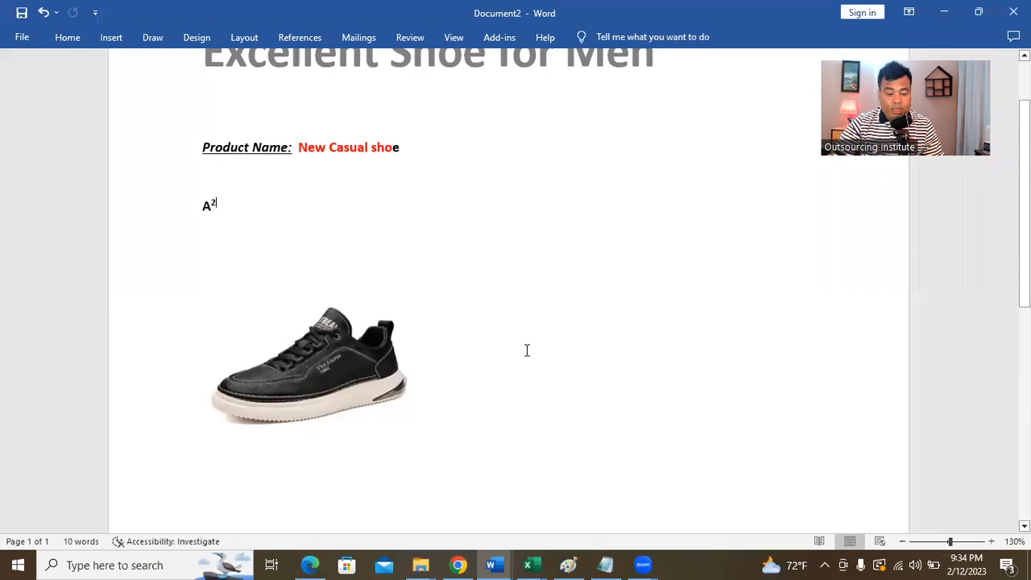
pyautogui.scroll(2, 527, 350)
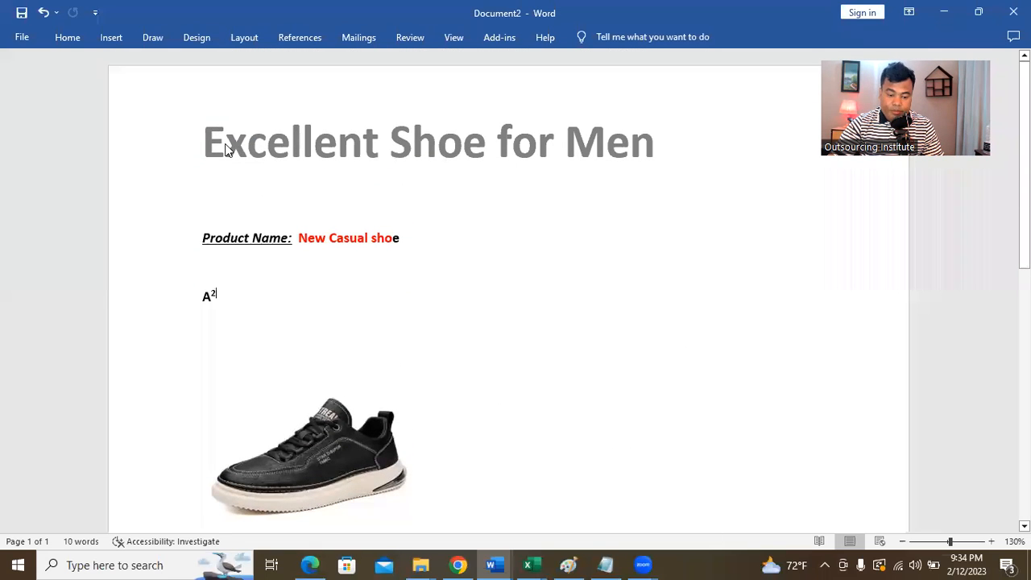
# Start saving a copy of the document in the Documents folder and name it "Product description for a;dfjkl".
pyautogui.click(22, 38)
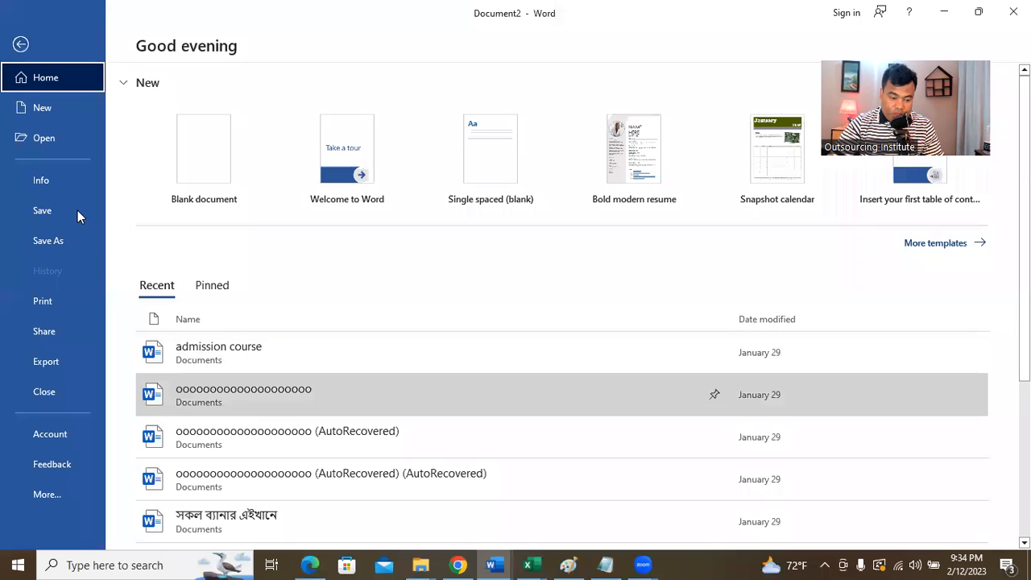
pyautogui.click(50, 245)
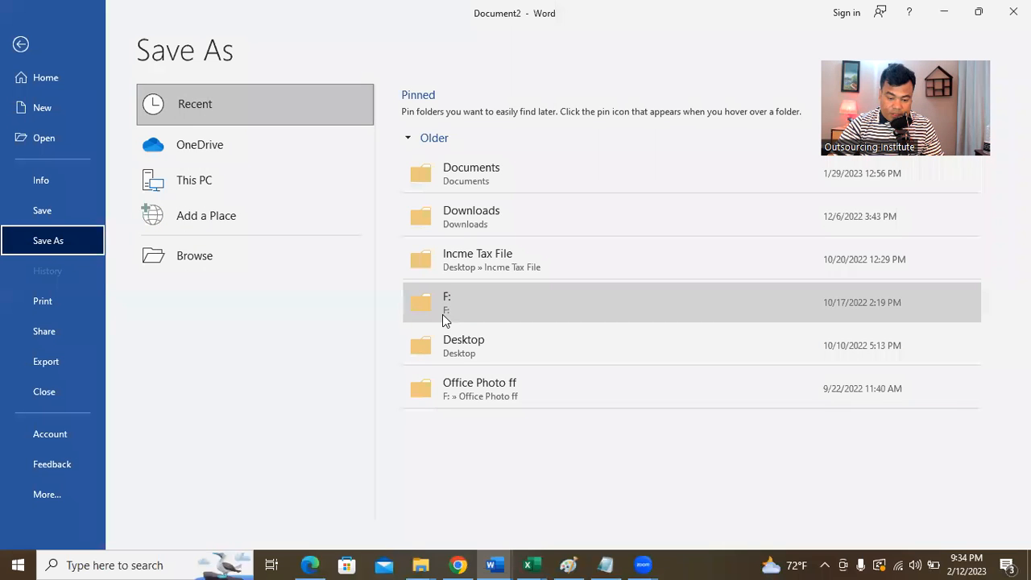
pyautogui.click(537, 171)
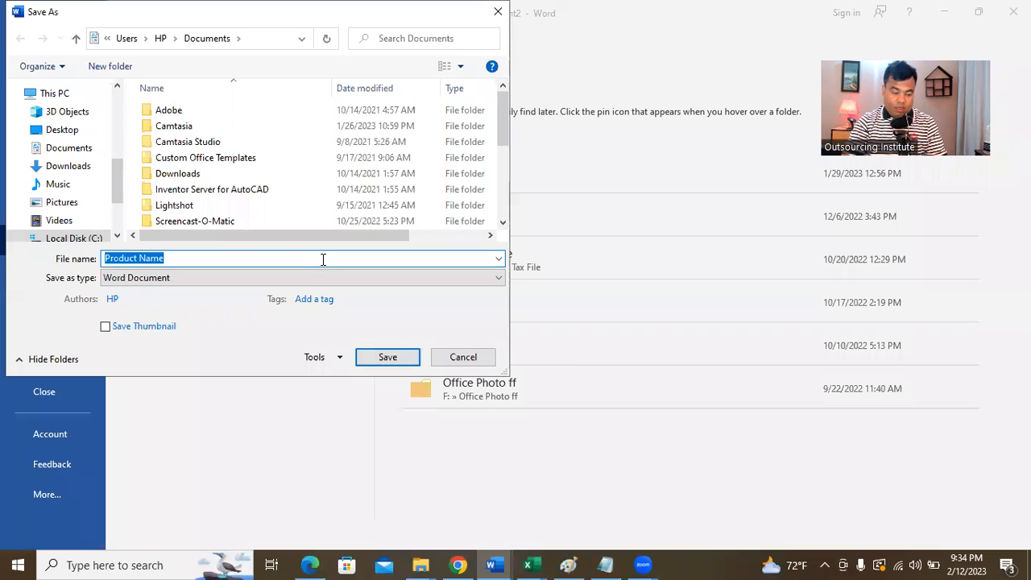
pyautogui.write('Proud')
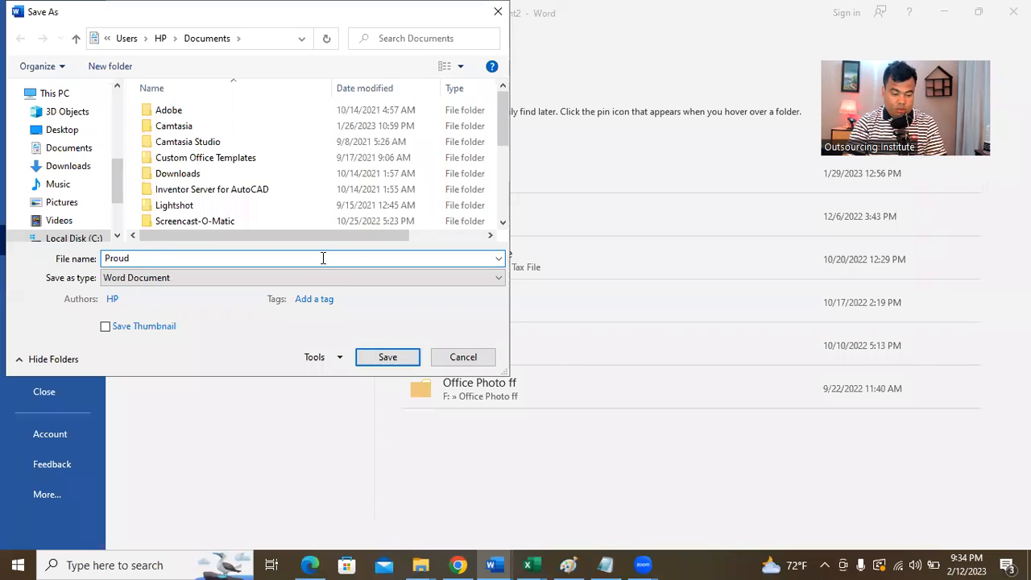
pyautogui.press('BackSpace')
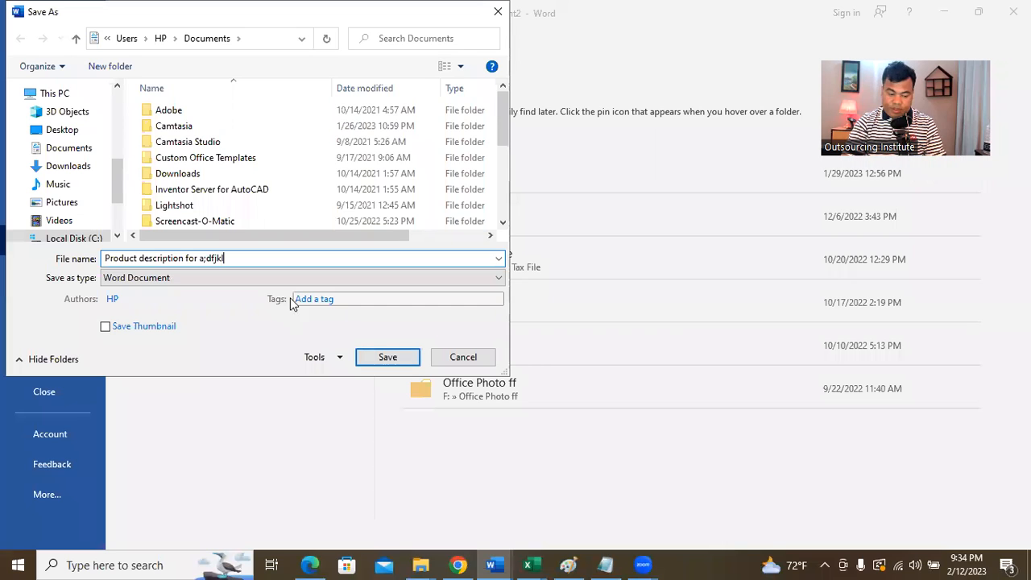
pyautogui.click(157, 282)
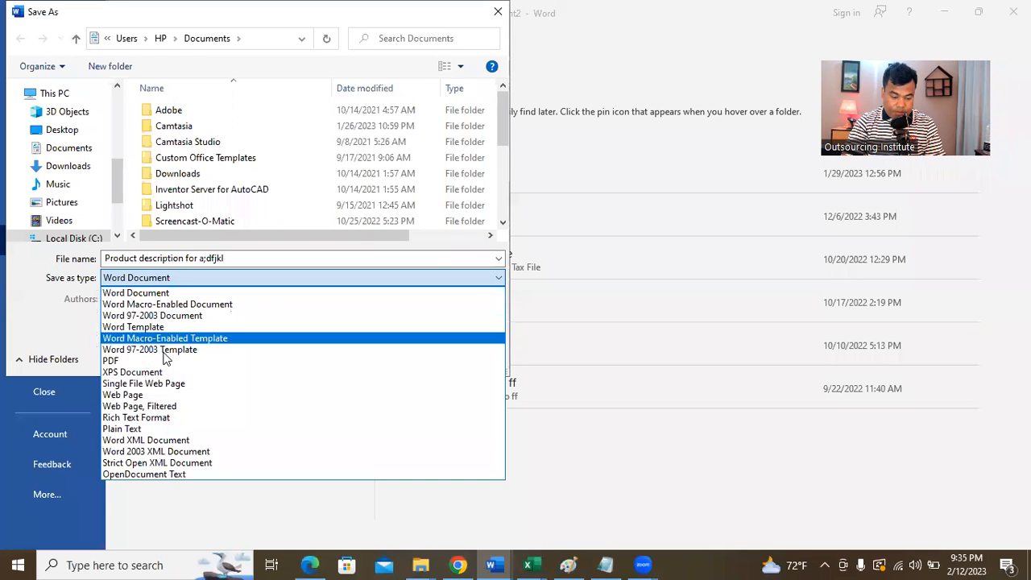
pyautogui.click(163, 361)
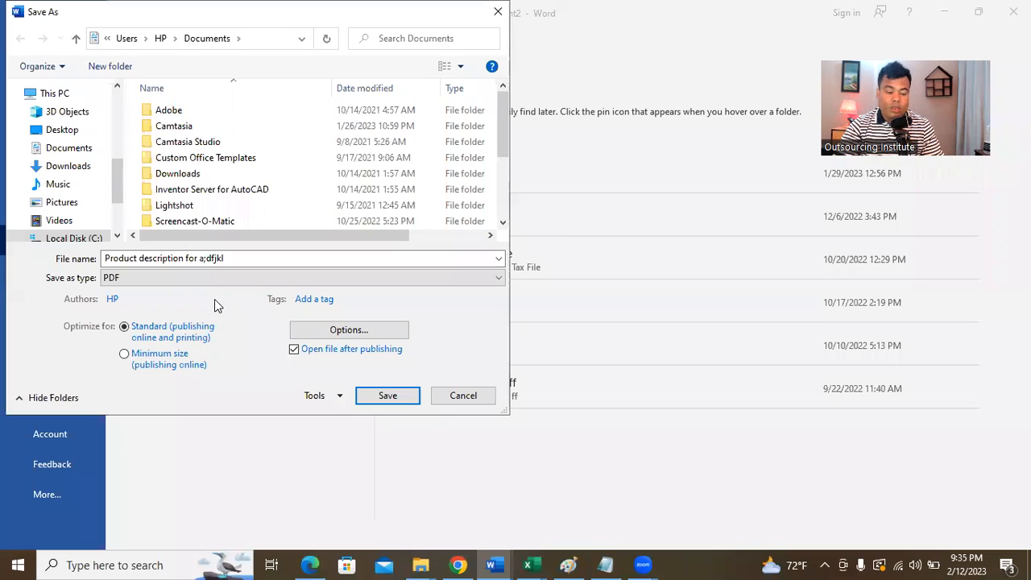
pyautogui.click(193, 280)
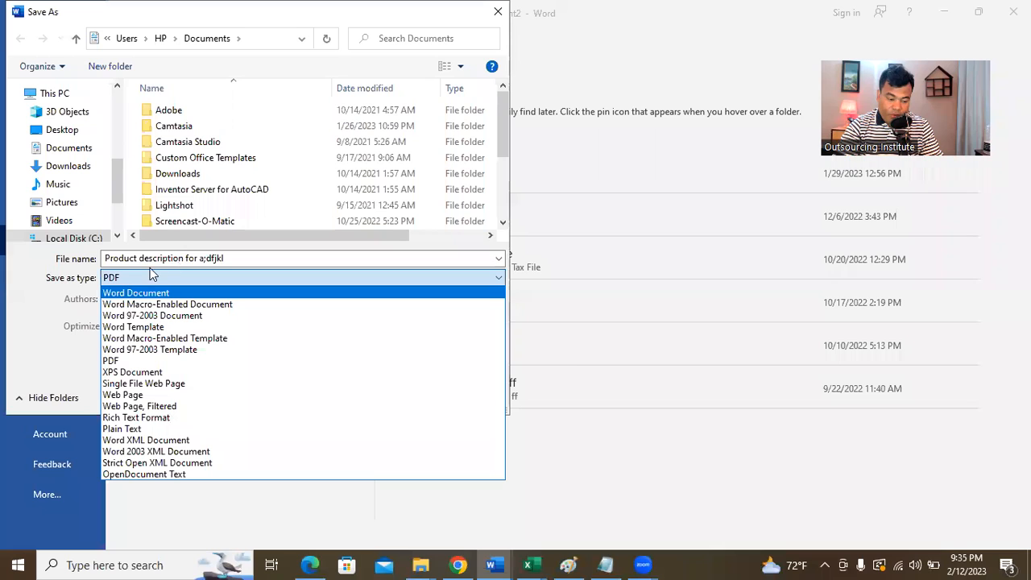
pyautogui.click(159, 294)
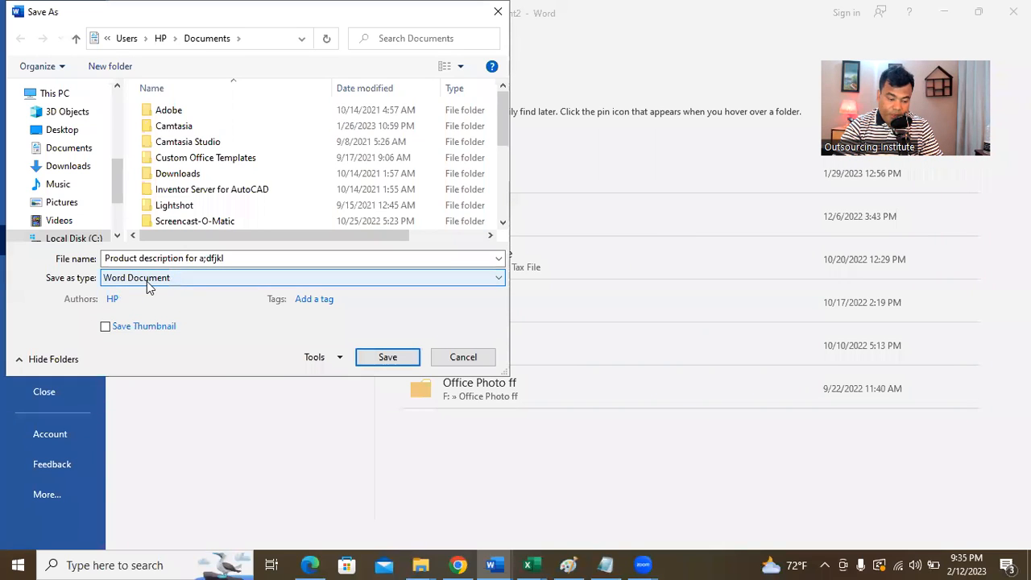
# Set the file type to PDF and save the document.
pyautogui.click(146, 282)
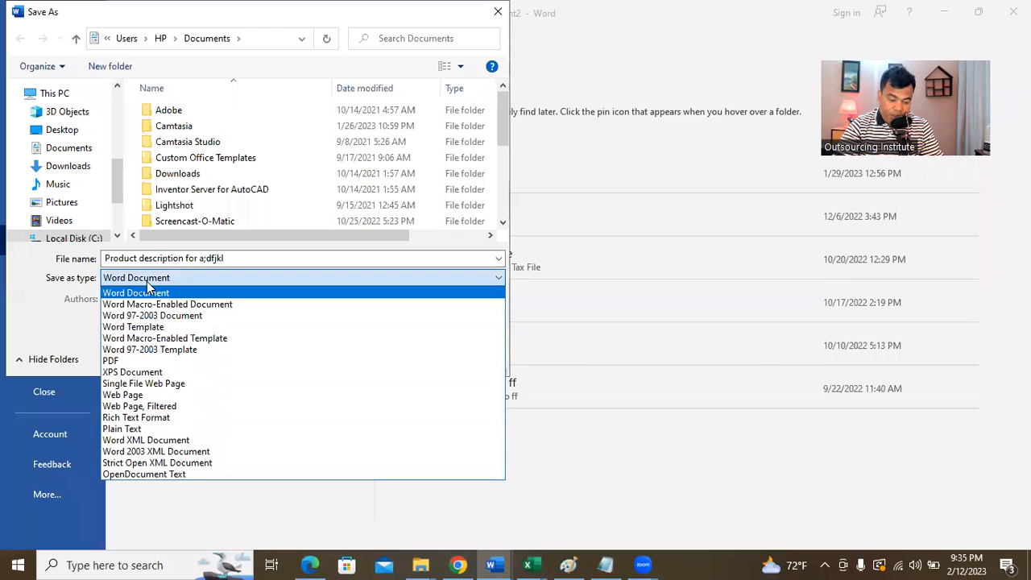
pyautogui.click(153, 361)
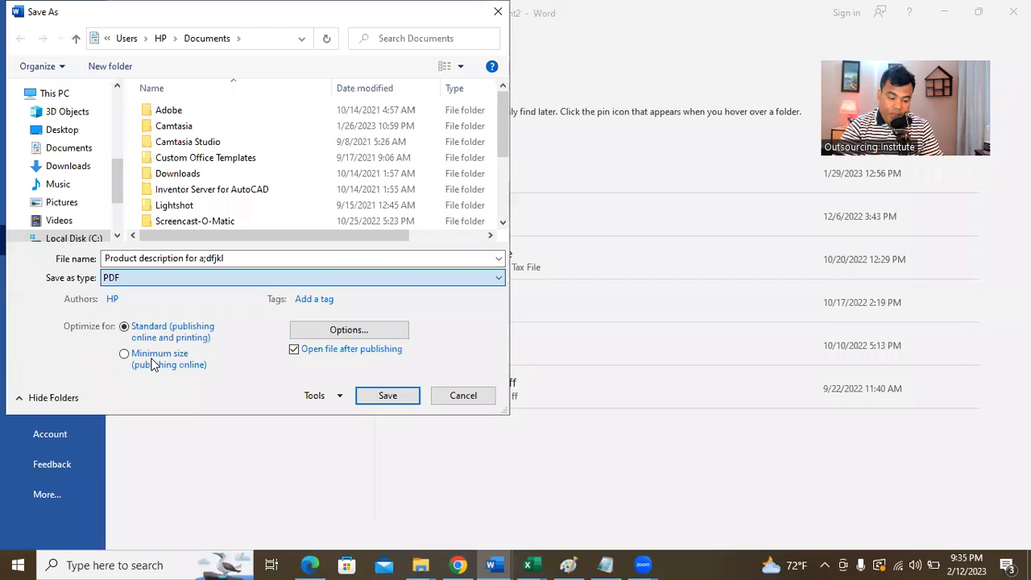
pyautogui.click(388, 396)
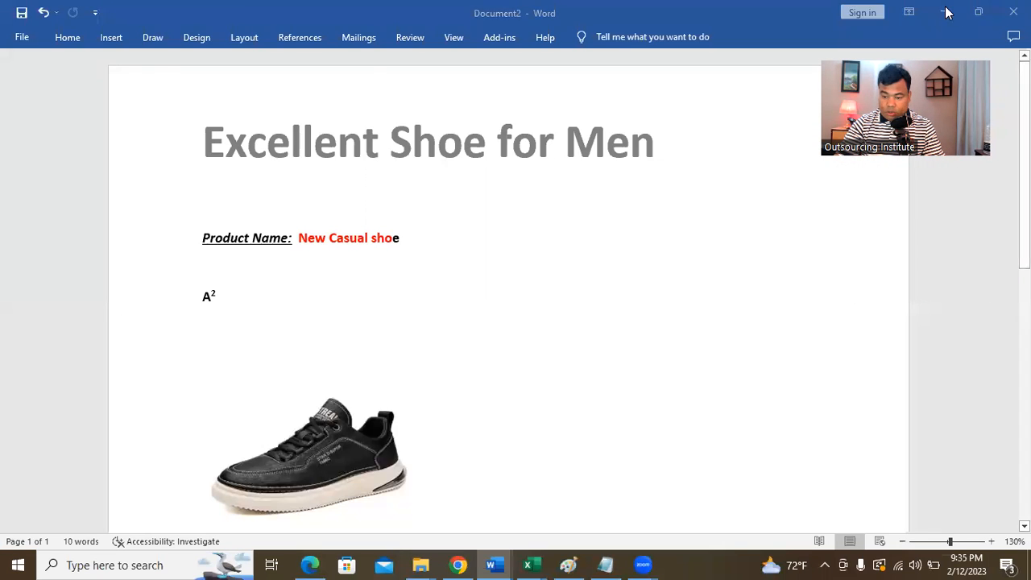
# Switch to File Explorer by opening This PC from the desktop and look through the Downloads folder for the converted PDF.
pyautogui.click(946, 11)
pyautogui.click(945, 12)
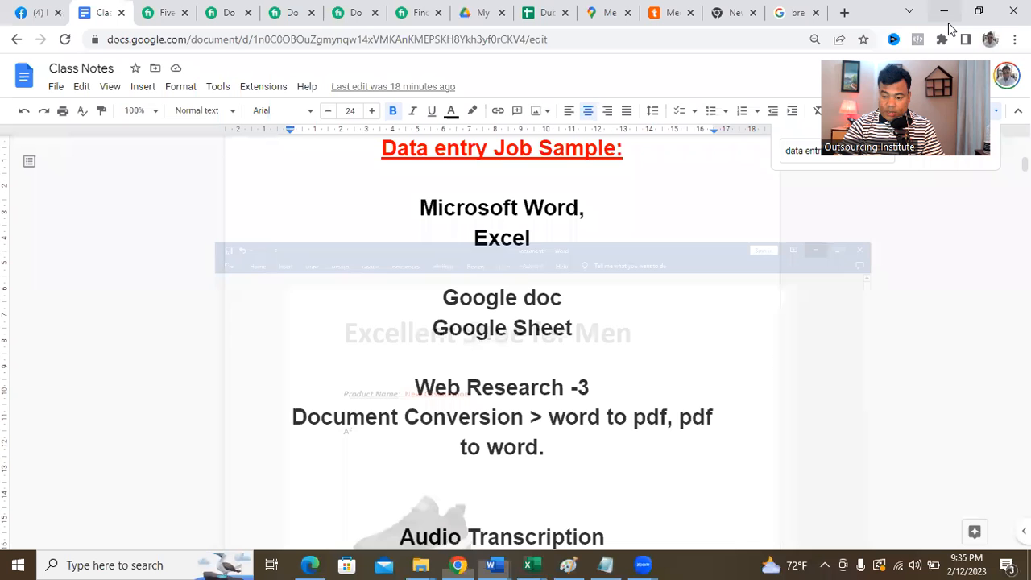
pyautogui.click(946, 12)
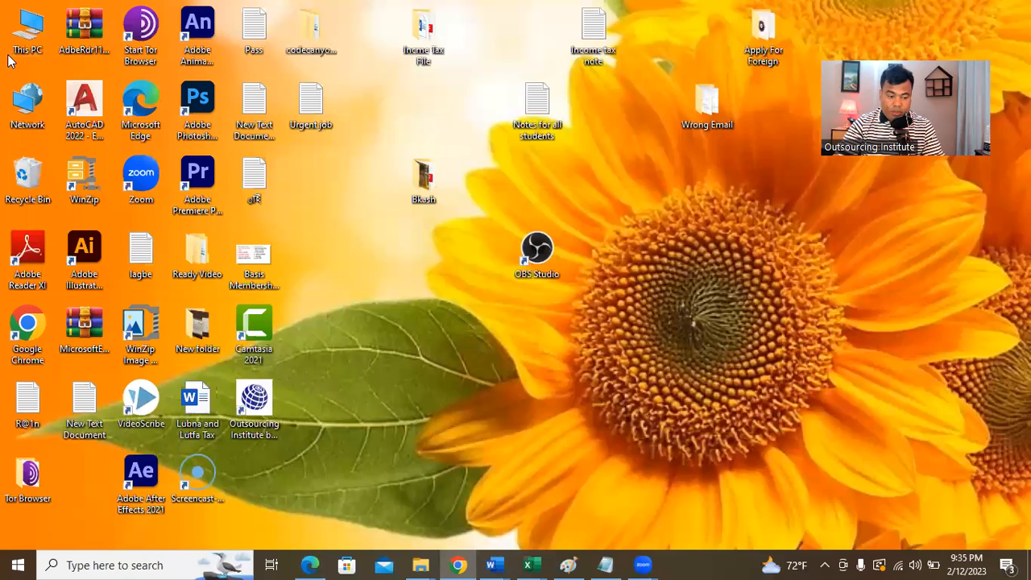
pyautogui.doubleClick(32, 36)
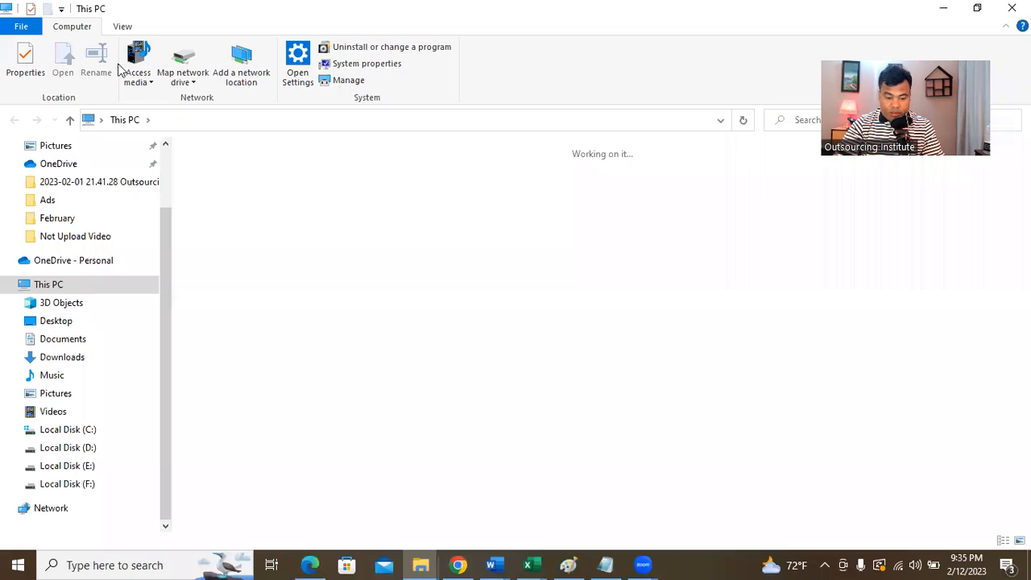
pyautogui.scroll(2, 83, 237)
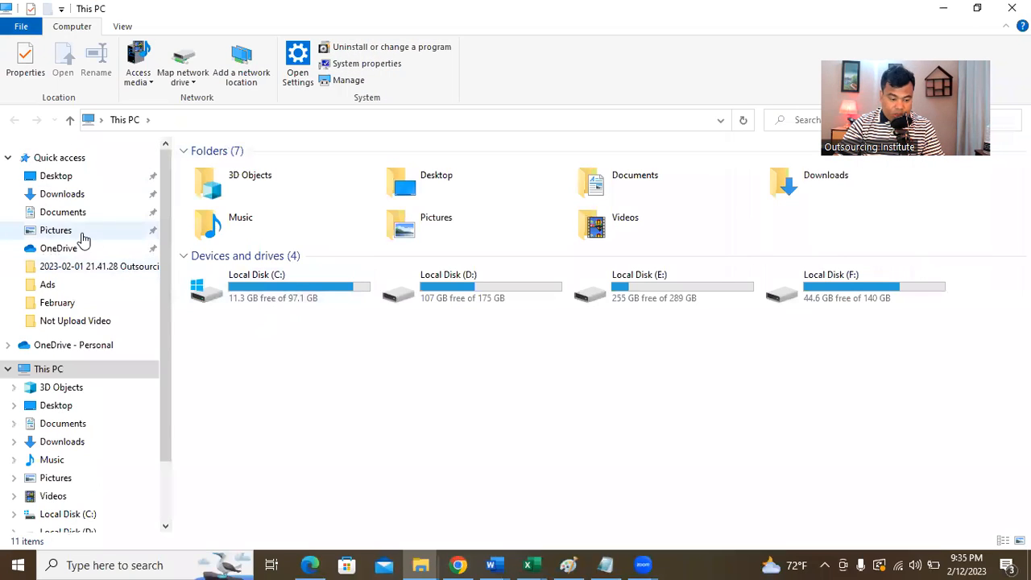
pyautogui.click(87, 193)
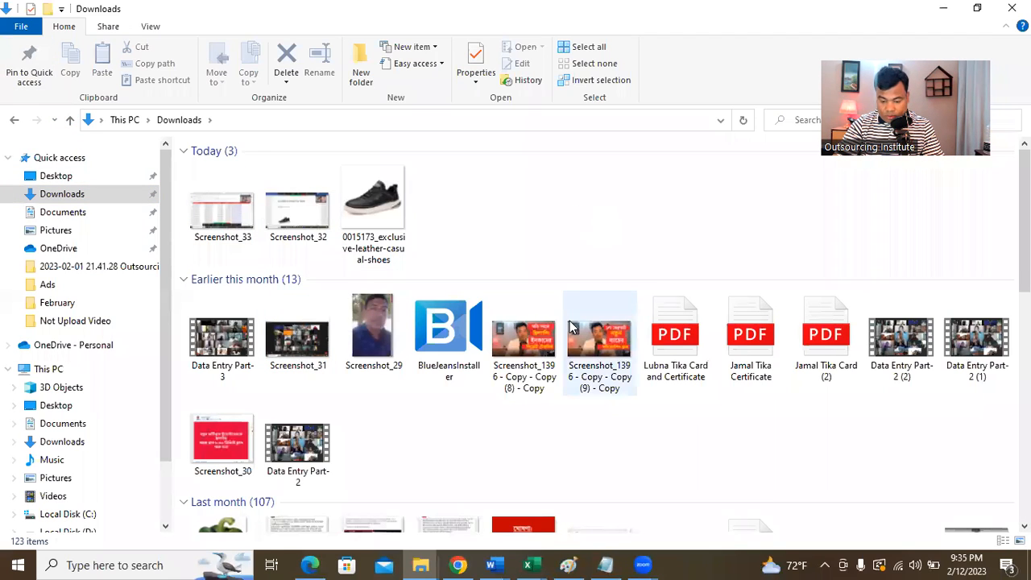
pyautogui.scroll(-8, 568, 329)
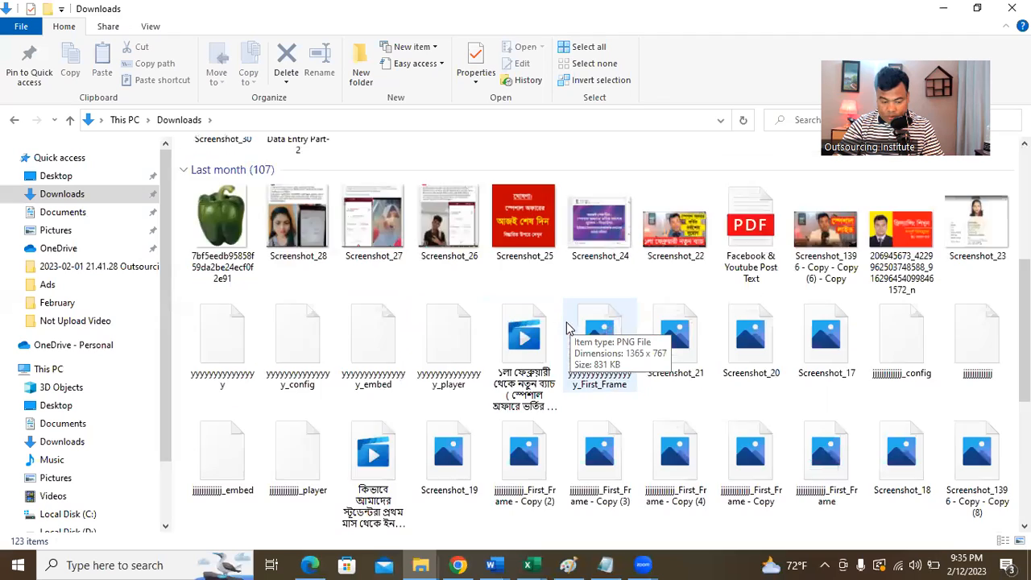
pyautogui.scroll(10, 567, 329)
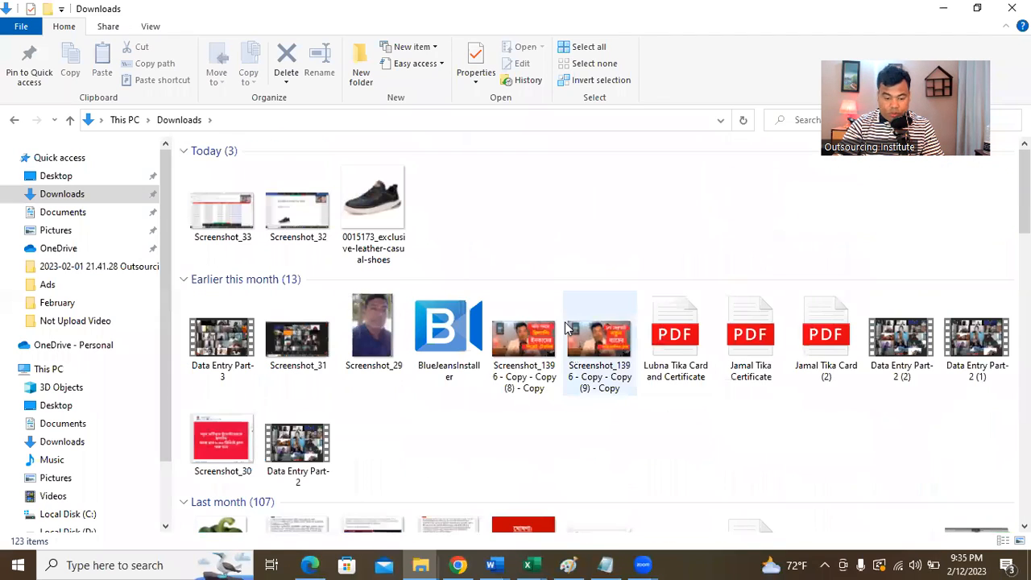
pyautogui.click(69, 119)
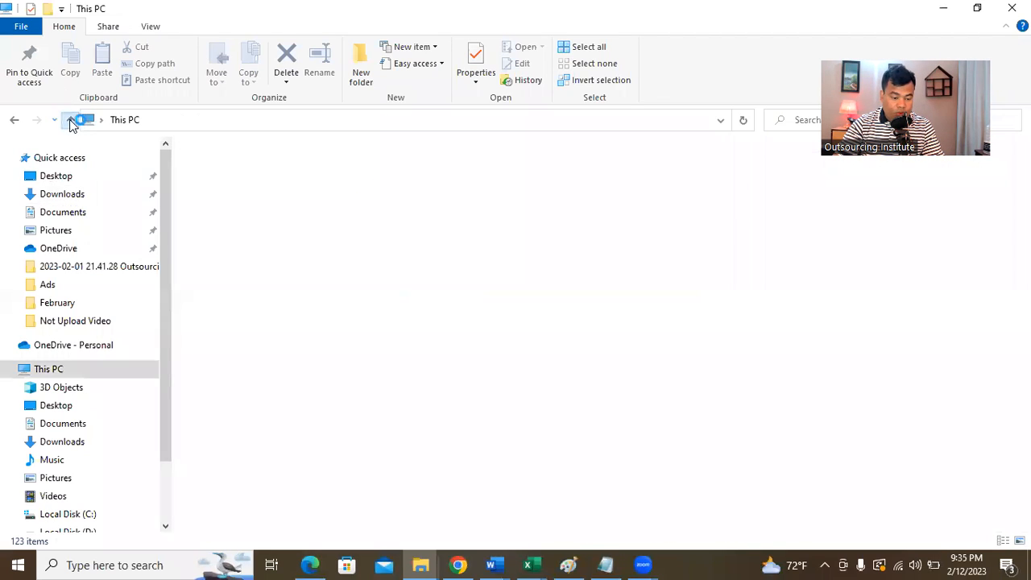
pyautogui.click(78, 196)
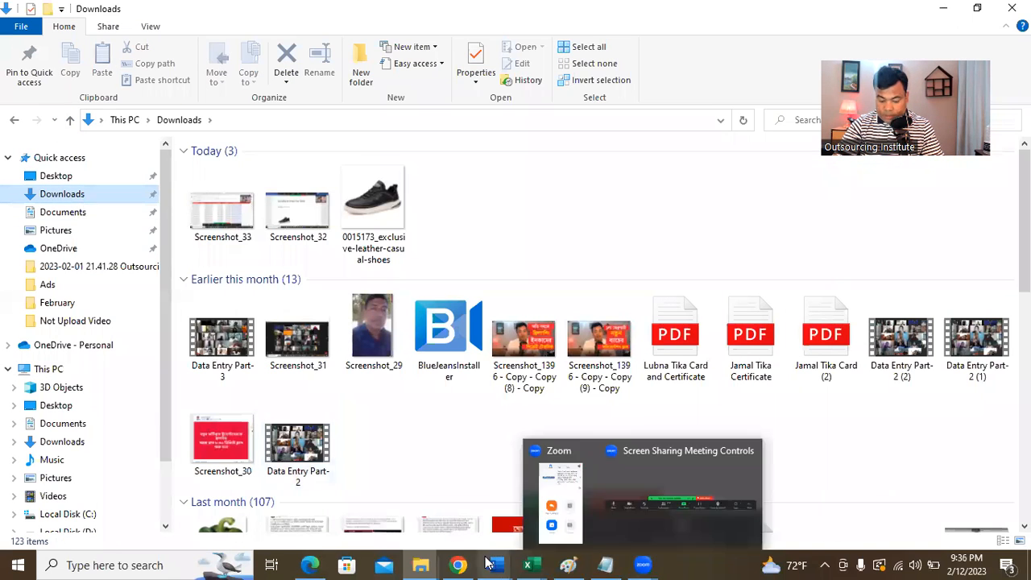
pyautogui.moveTo(466, 564)
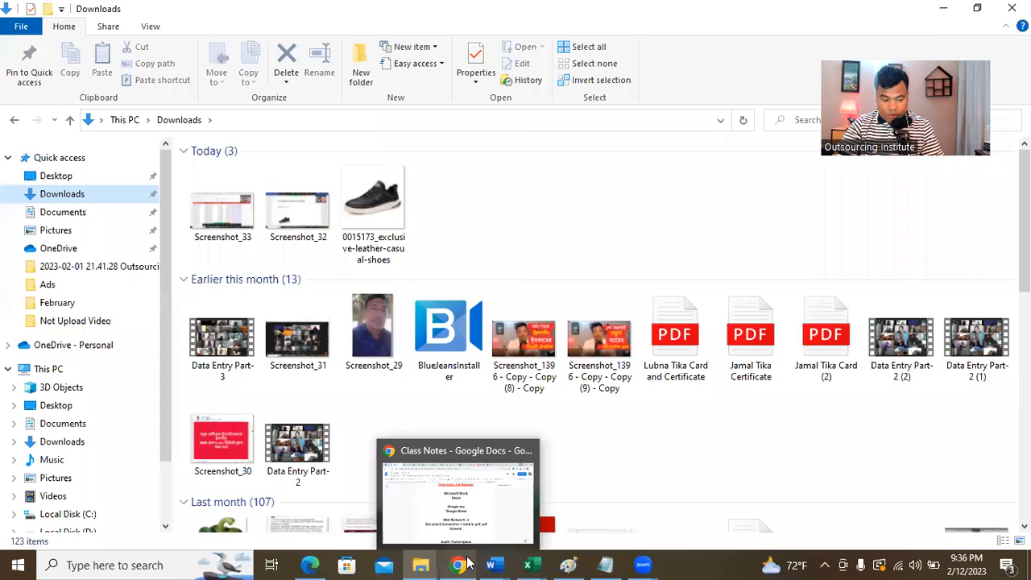
# Open the PDF "Product description for a;dfjkl" from the Documents folder in Edge and look through its page.
pyautogui.click(83, 215)
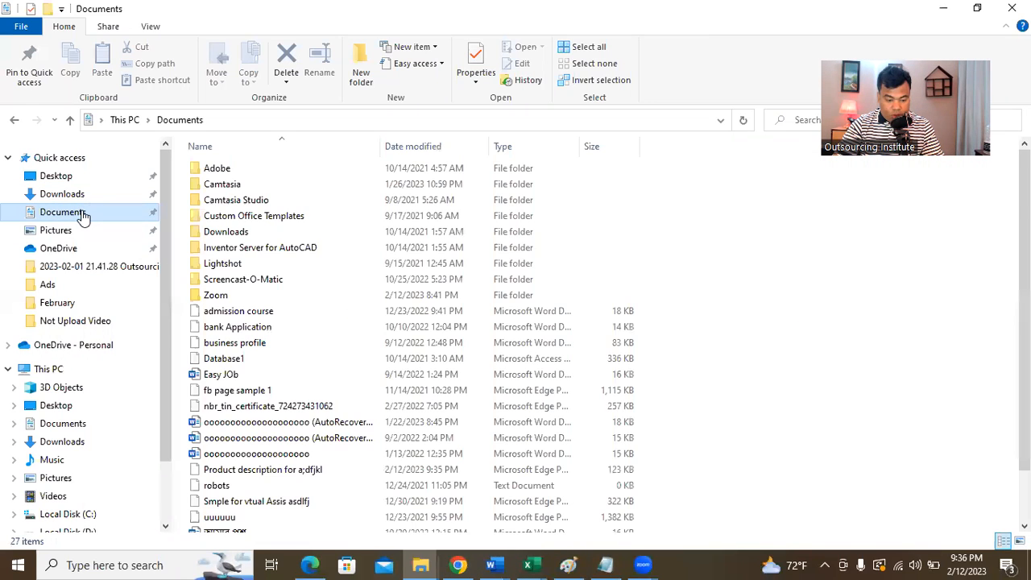
pyautogui.scroll(-2, 501, 366)
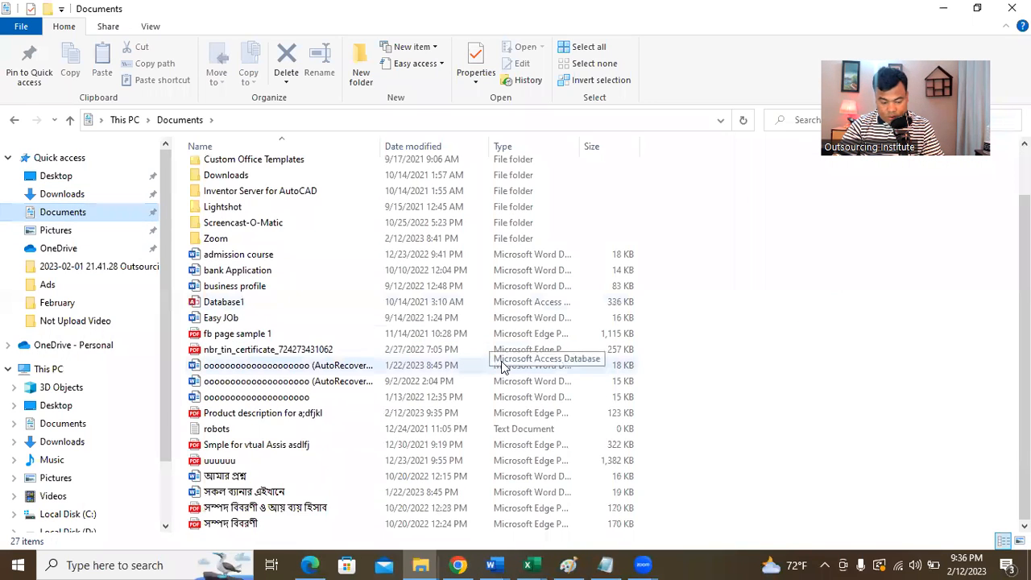
pyautogui.doubleClick(337, 419)
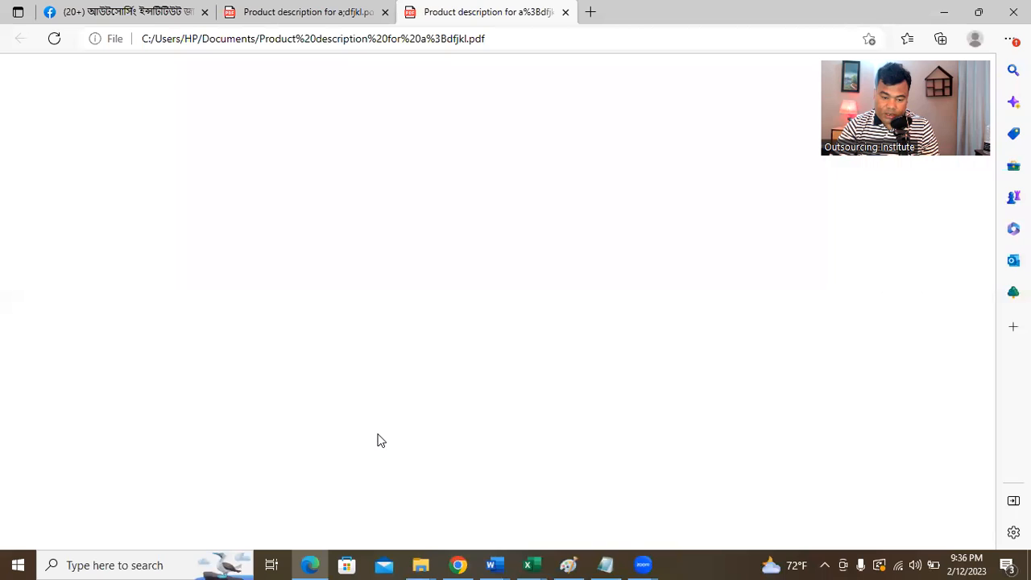
pyautogui.scroll(-1, 483, 244)
pyautogui.scroll(-3, 483, 246)
pyautogui.scroll(5, 486, 242)
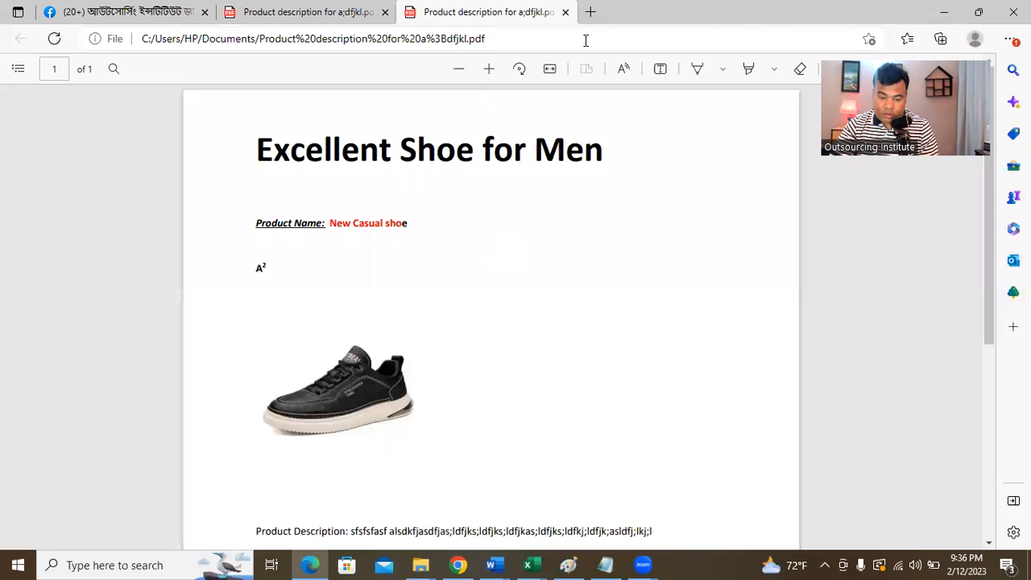
# Compare the two open copies of the product description PDF and close the duplicate one.
pyautogui.click(346, 13)
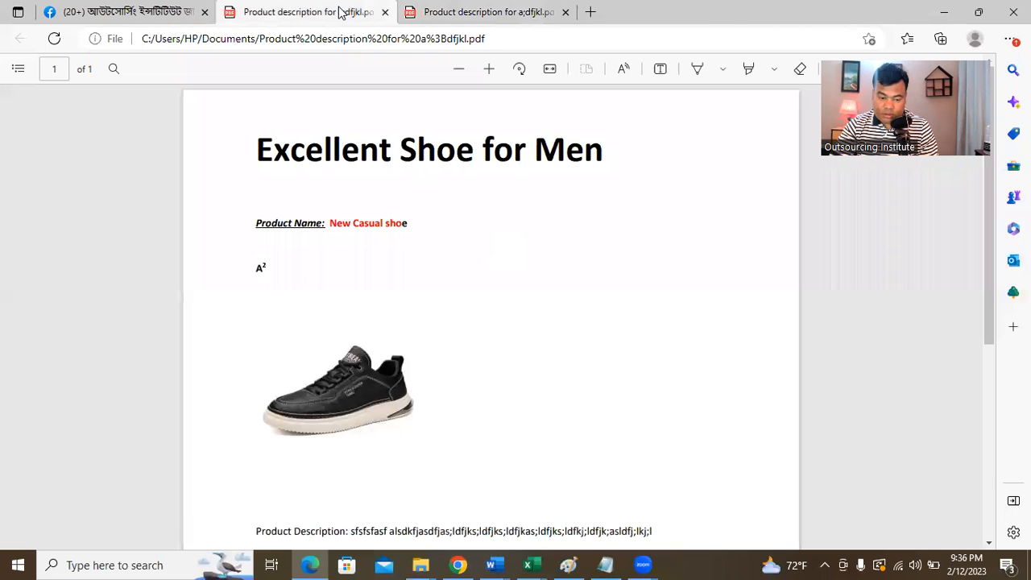
pyautogui.click(449, 11)
pyautogui.click(330, 11)
pyautogui.click(385, 12)
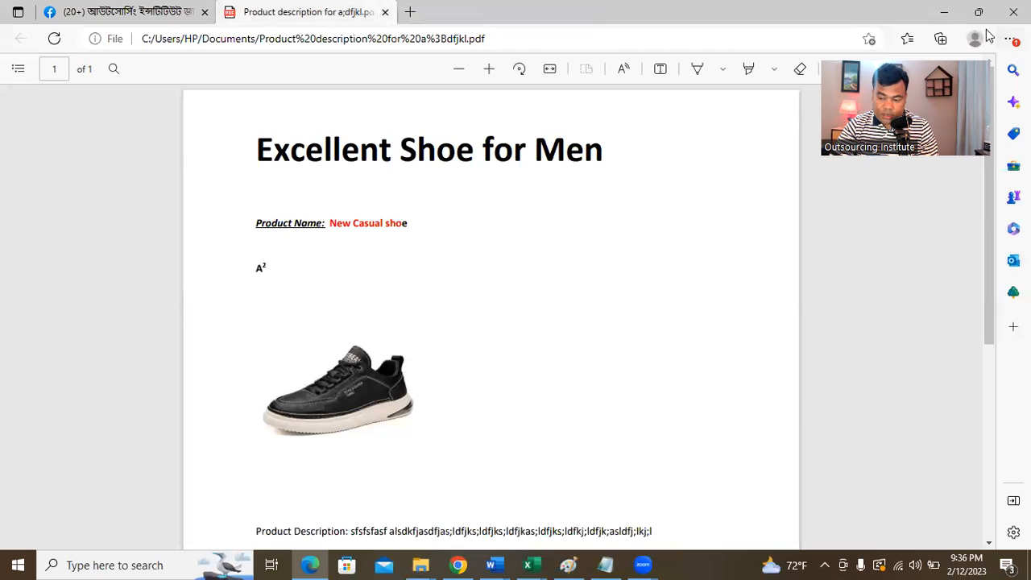
# Switch to Document2 in Word, capture an 804x585 screenshot of the heading, product name and shoe, and save it as PNG in Downloads.
pyautogui.click(945, 13)
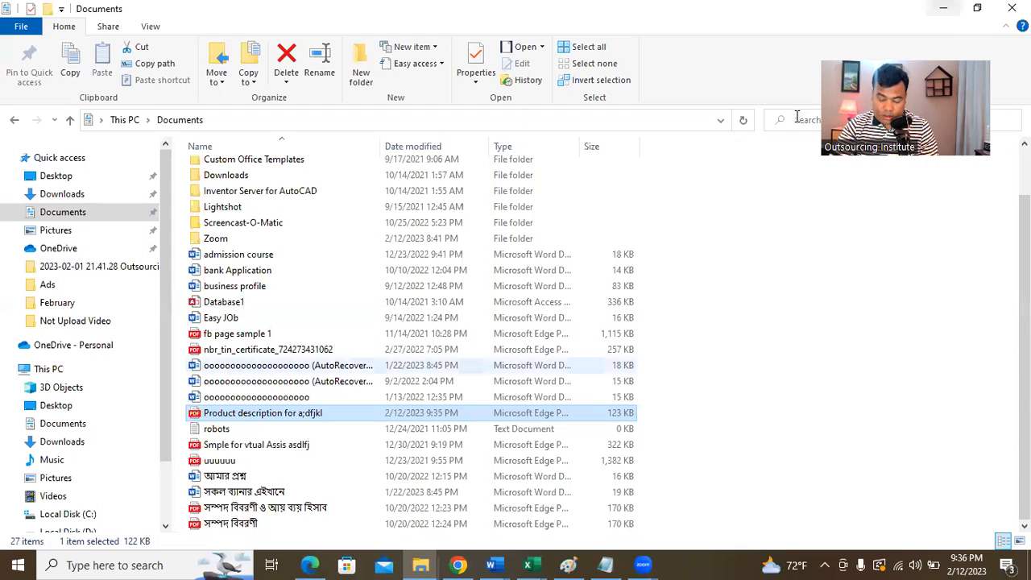
pyautogui.click(503, 562)
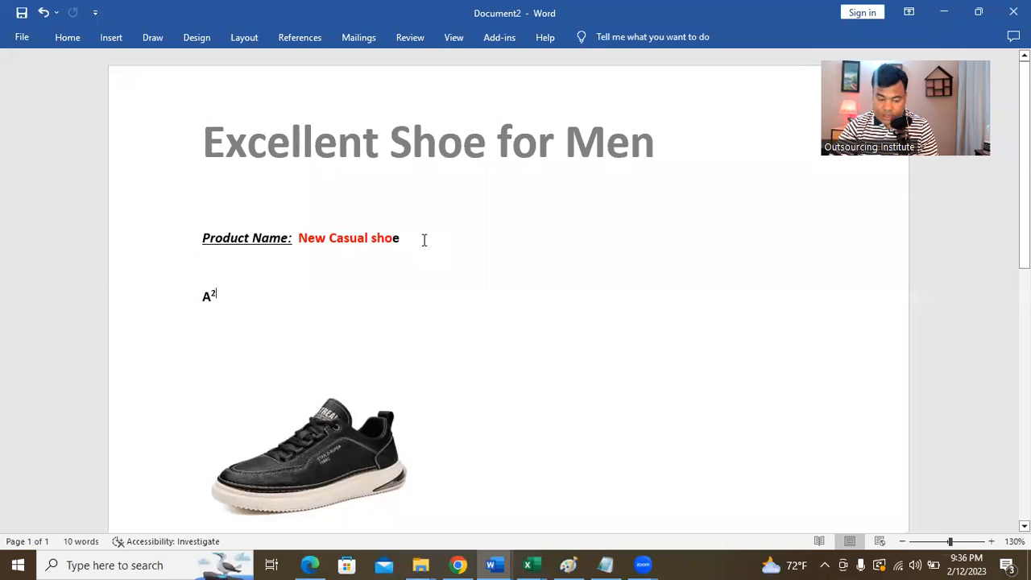
pyautogui.press('Print')
pyautogui.moveTo(151, 79); pyautogui.dragTo(758, 520)
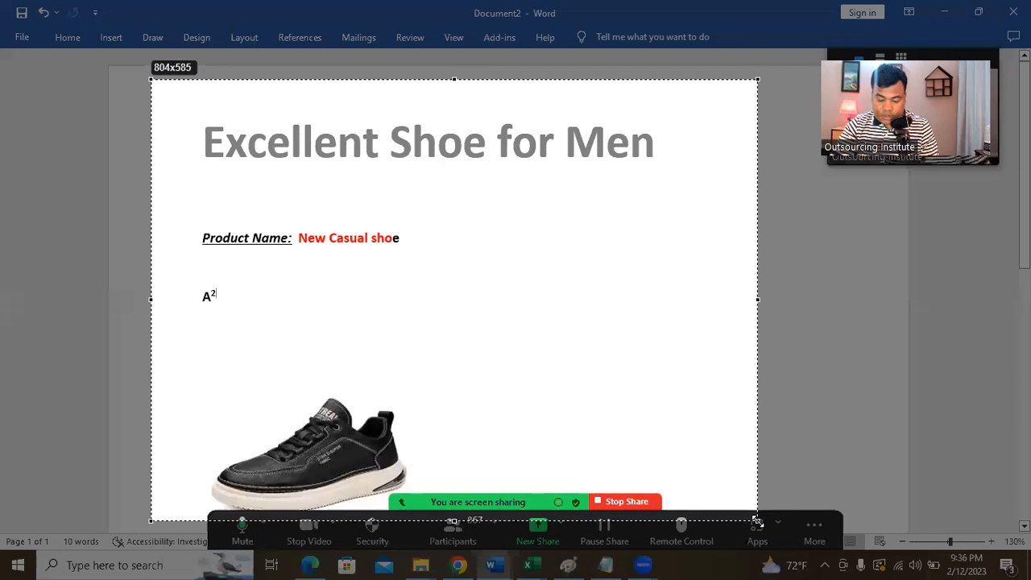
pyautogui.click(725, 535)
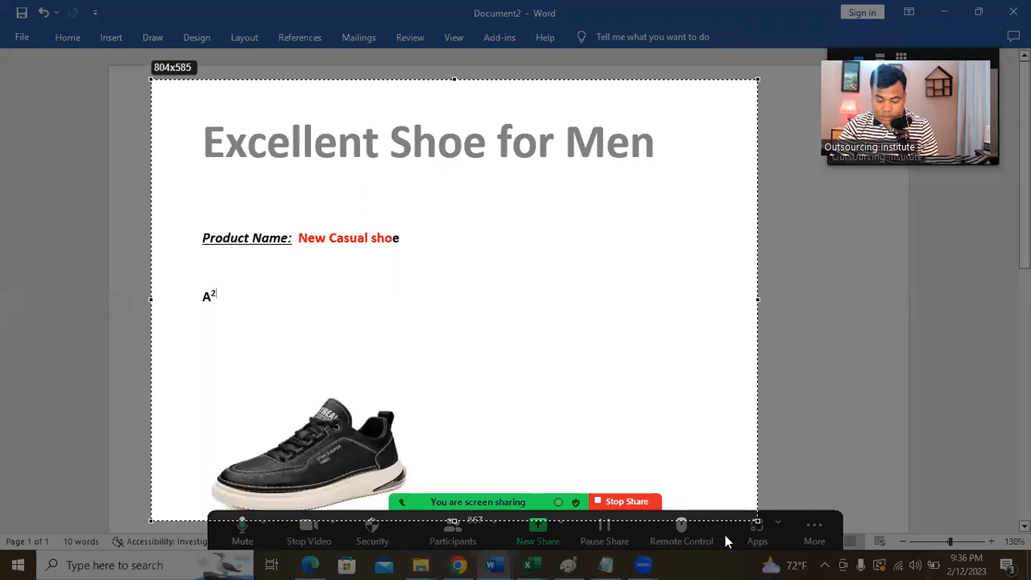
pyautogui.click(400, 281)
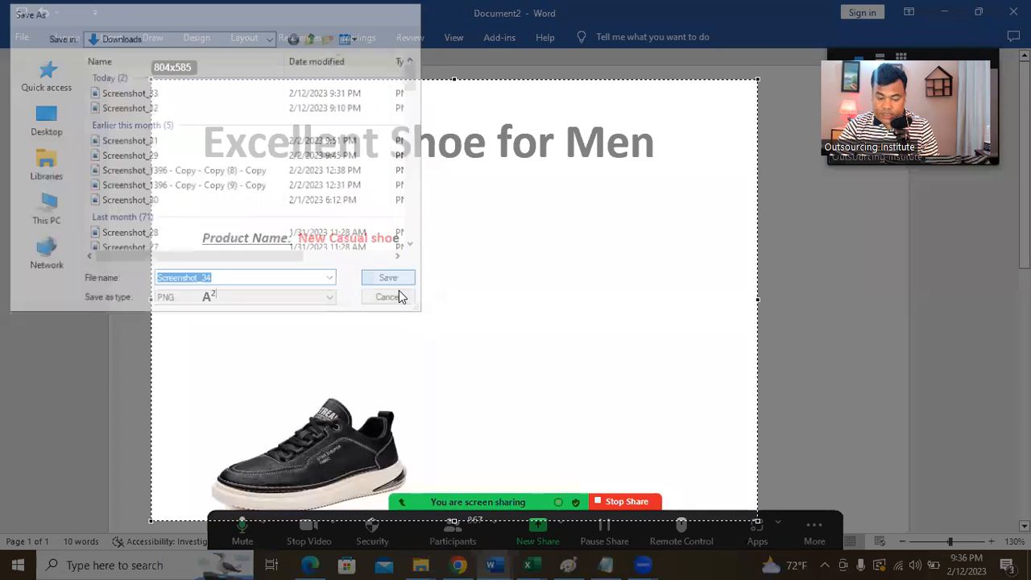
# Switch to the product description PDF in Edge, capture a 646x617 screenshot including its file tab and shoe, and save it in Downloads.
pyautogui.click(944, 12)
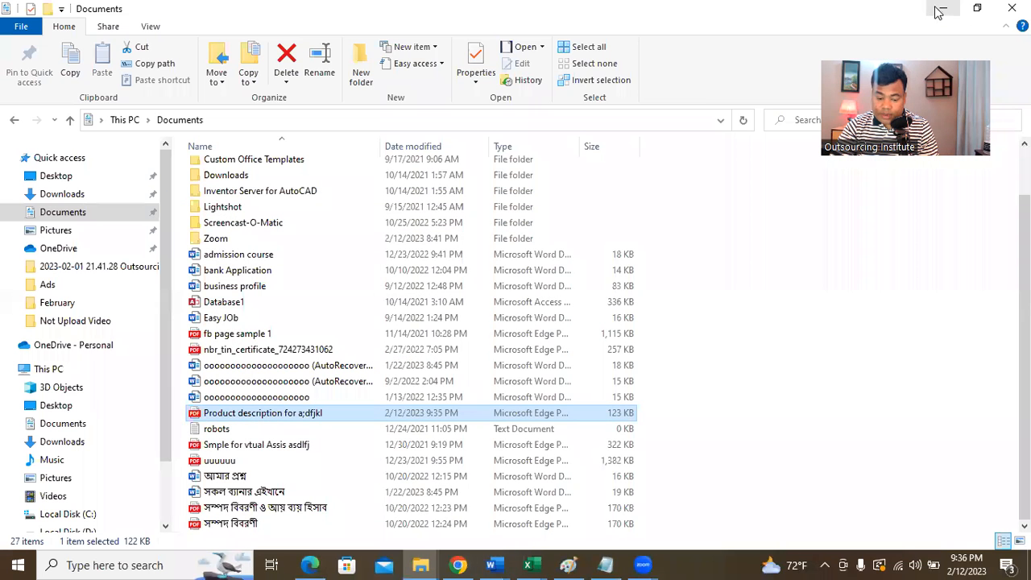
pyautogui.click(309, 563)
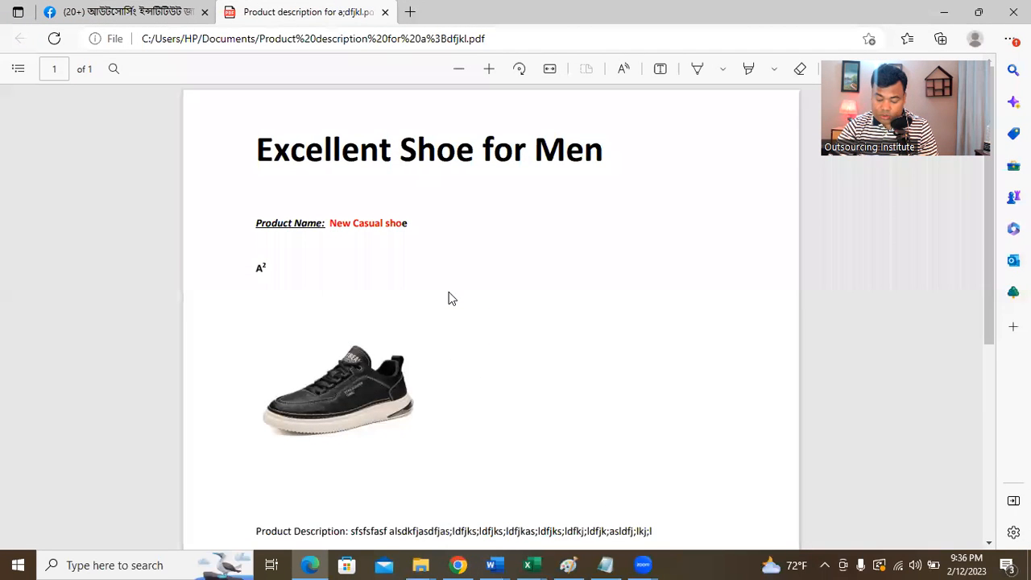
pyautogui.press('Print')
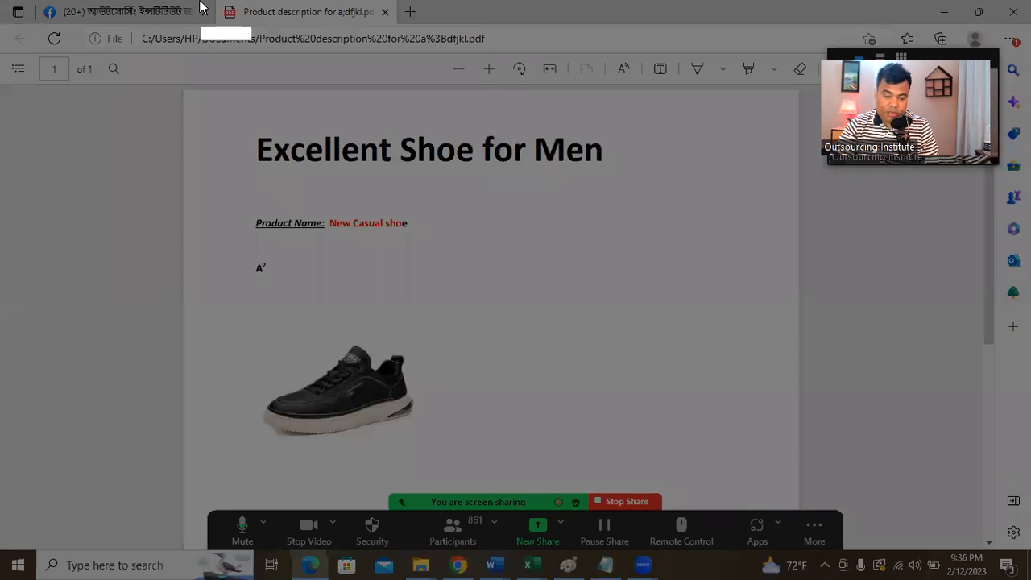
pyautogui.moveTo(171, 2); pyautogui.dragTo(658, 466)
pyautogui.click(630, 484)
pyautogui.click(387, 280)
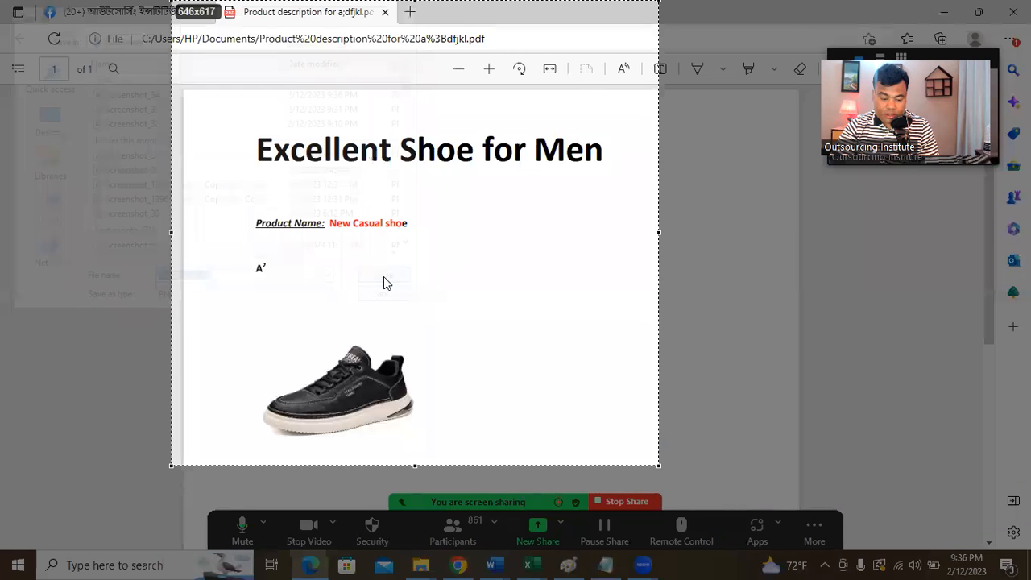
# Clear the open windows from the desktop, search Windows for "paint" and open the Paint app.
pyautogui.click(944, 13)
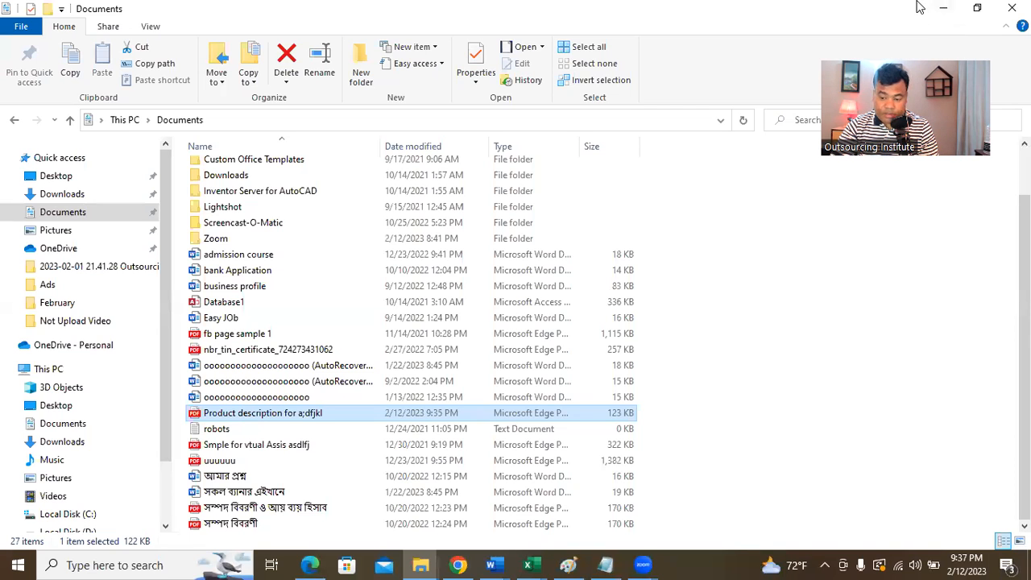
pyautogui.click(943, 11)
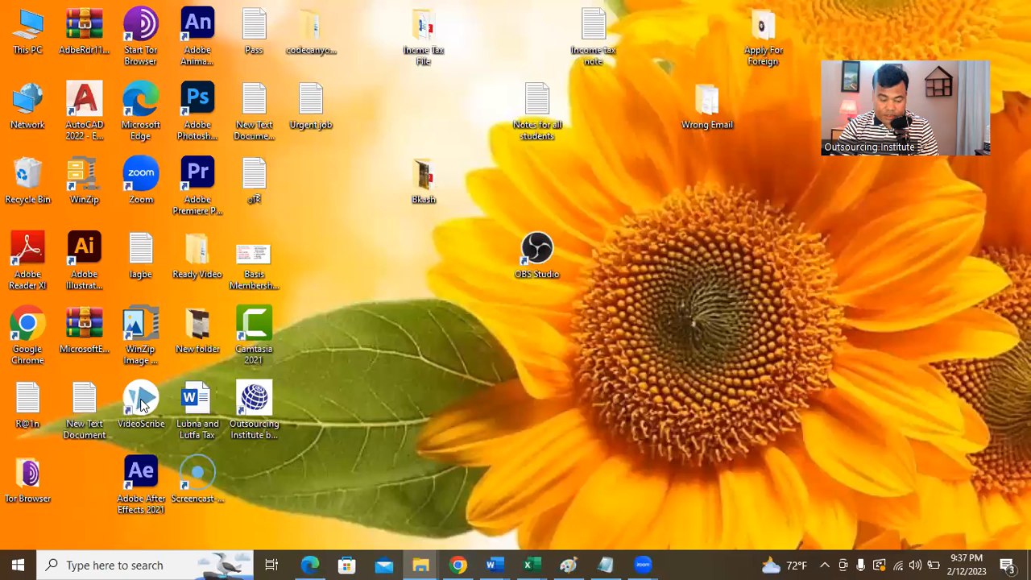
pyautogui.click(116, 563)
pyautogui.write('paint')
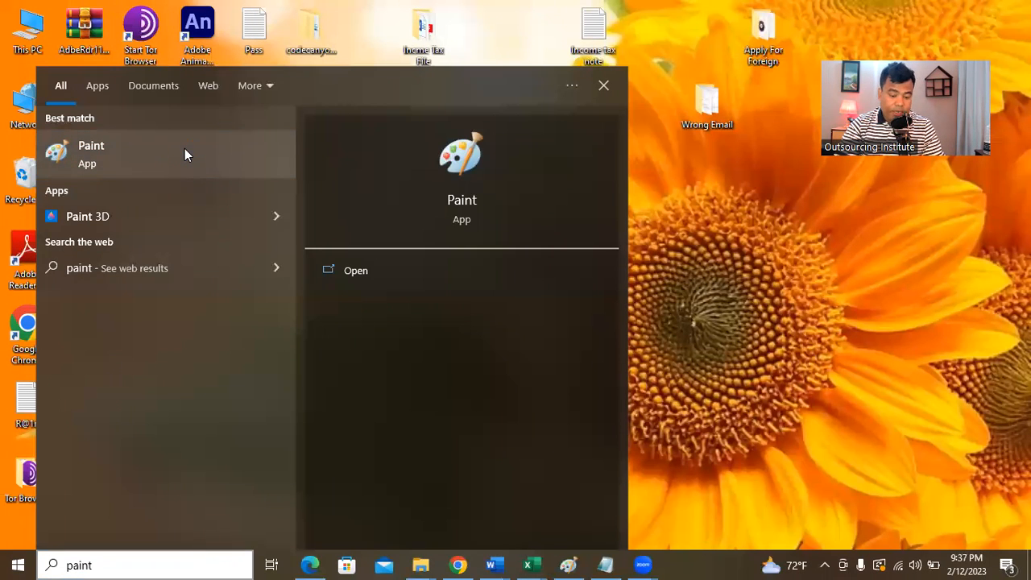
pyautogui.click(185, 148)
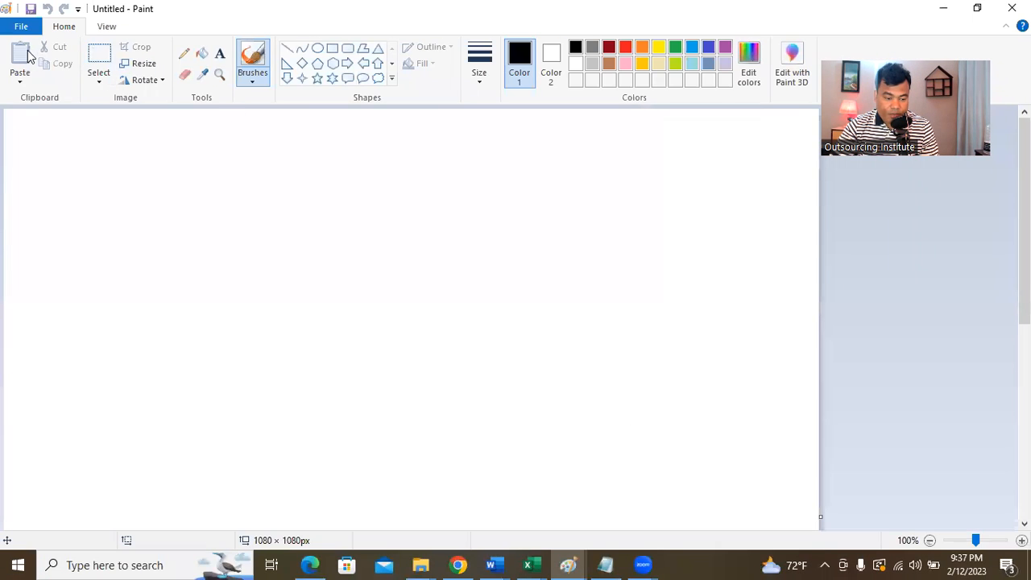
# Open the Screenshot_34 image from the Downloads folder and discard the changes to the untitled drawing.
pyautogui.click(209, 196)
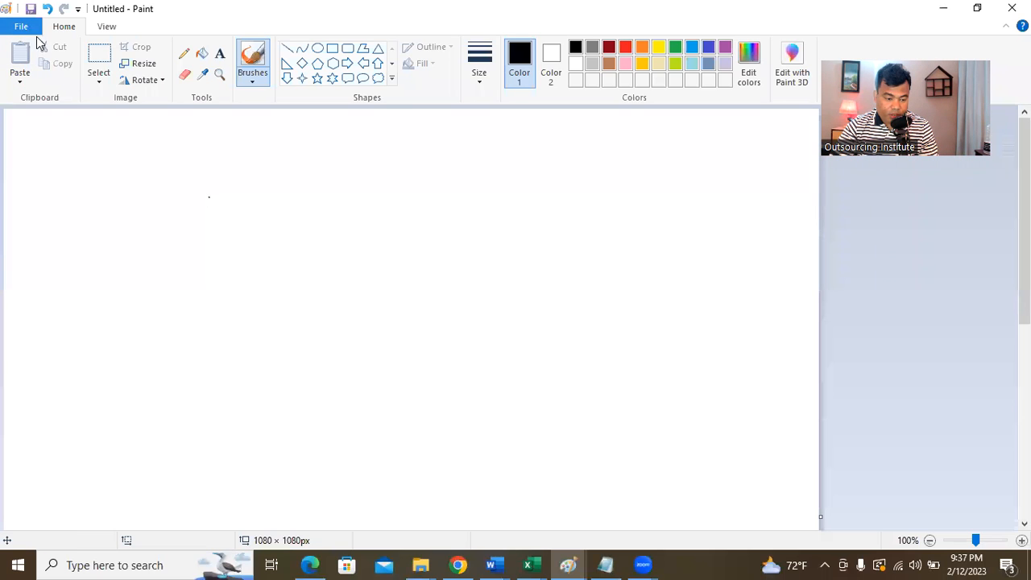
pyautogui.click(23, 27)
pyautogui.click(46, 86)
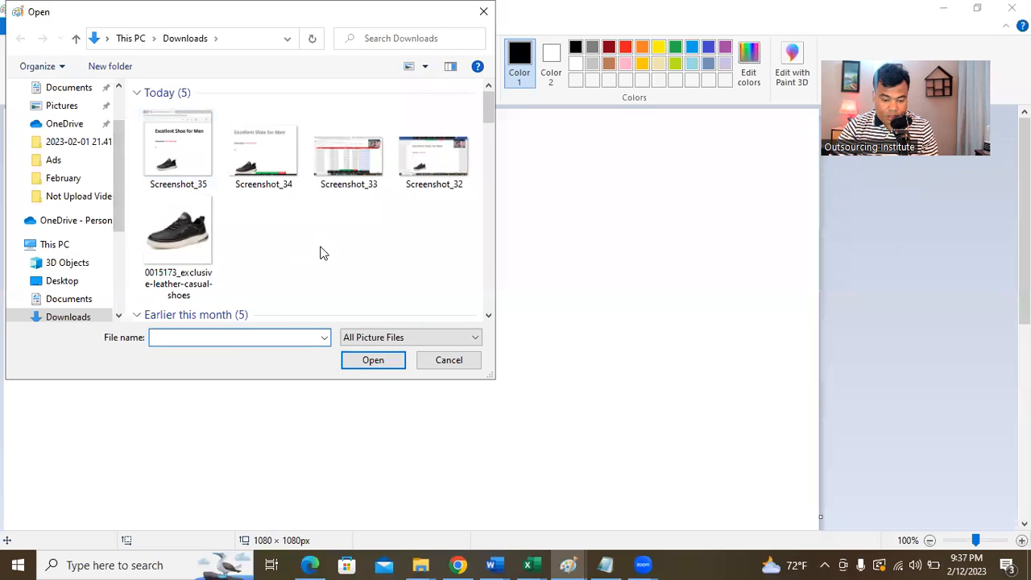
pyautogui.click(185, 153)
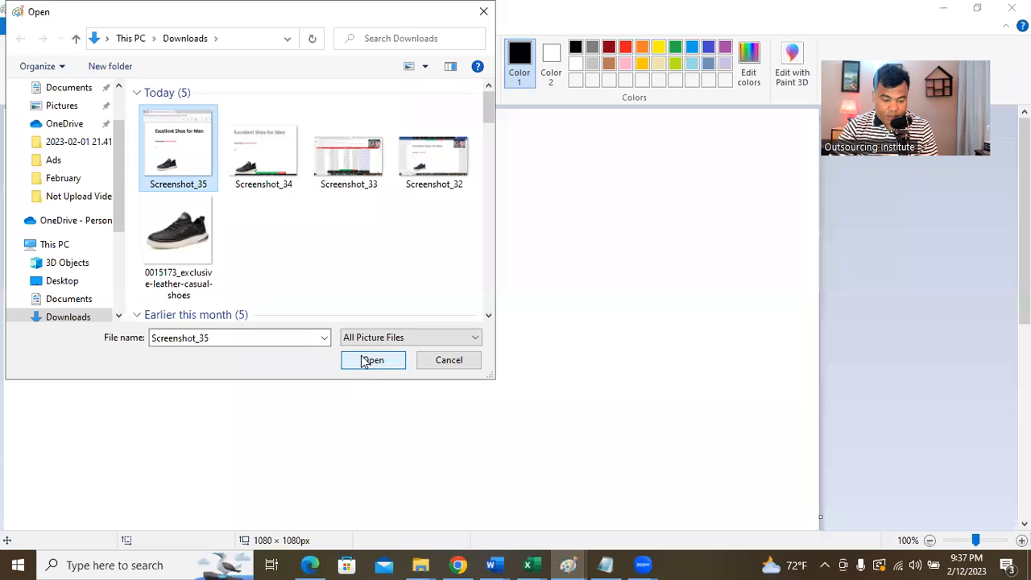
pyautogui.click(266, 157)
pyautogui.click(367, 359)
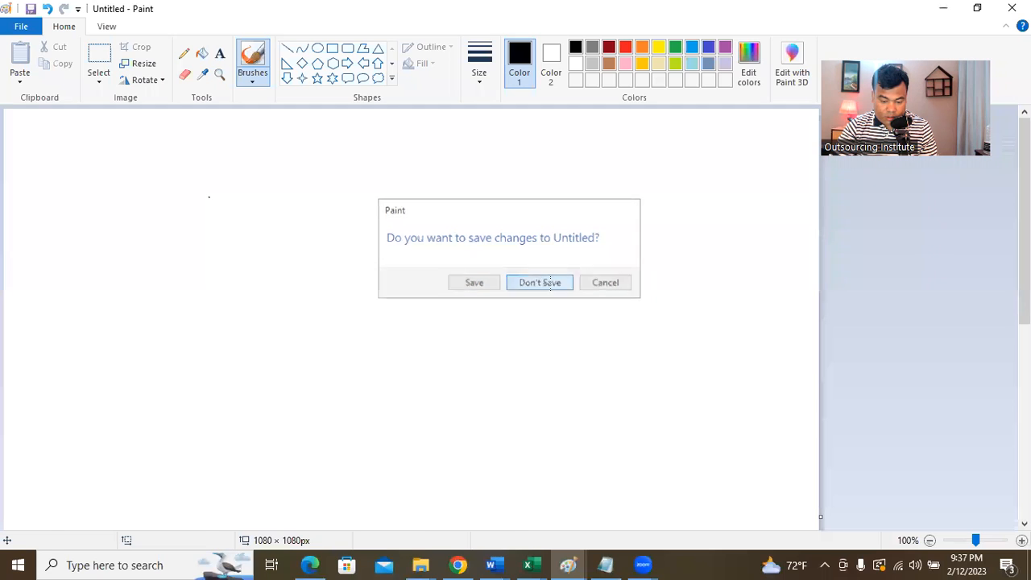
pyautogui.click(552, 289)
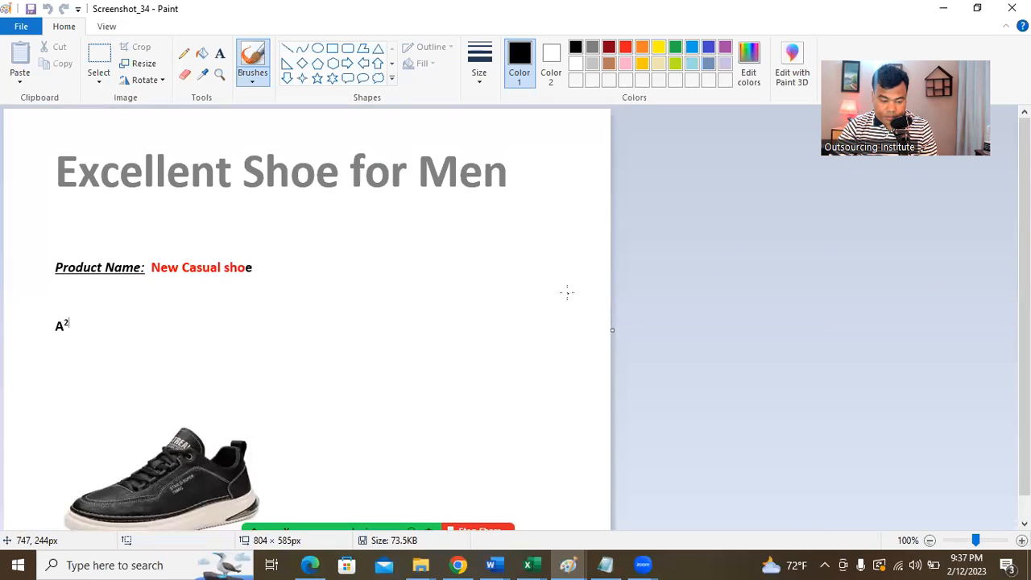
# Select the heading, product name and shoe, shrink the selection to about 458 × 370 px and move it near the canvas's upper-left corner.
pyautogui.click(98, 56)
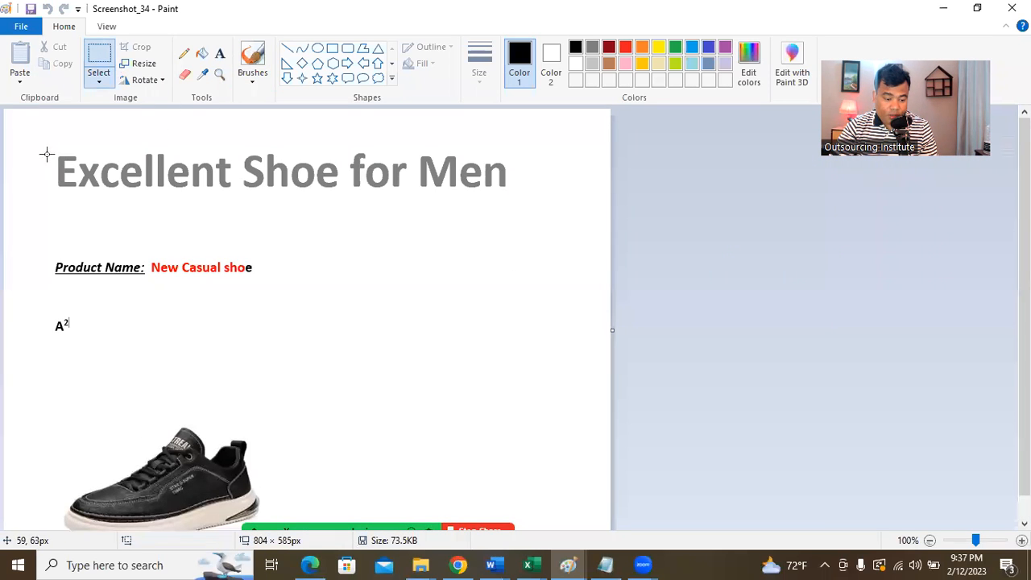
pyautogui.moveTo(9, 126); pyautogui.dragTo(483, 550)
pyautogui.moveTo(536, 126); pyautogui.dragTo(355, 246)
pyautogui.moveTo(156, 376); pyautogui.dragTo(165, 261)
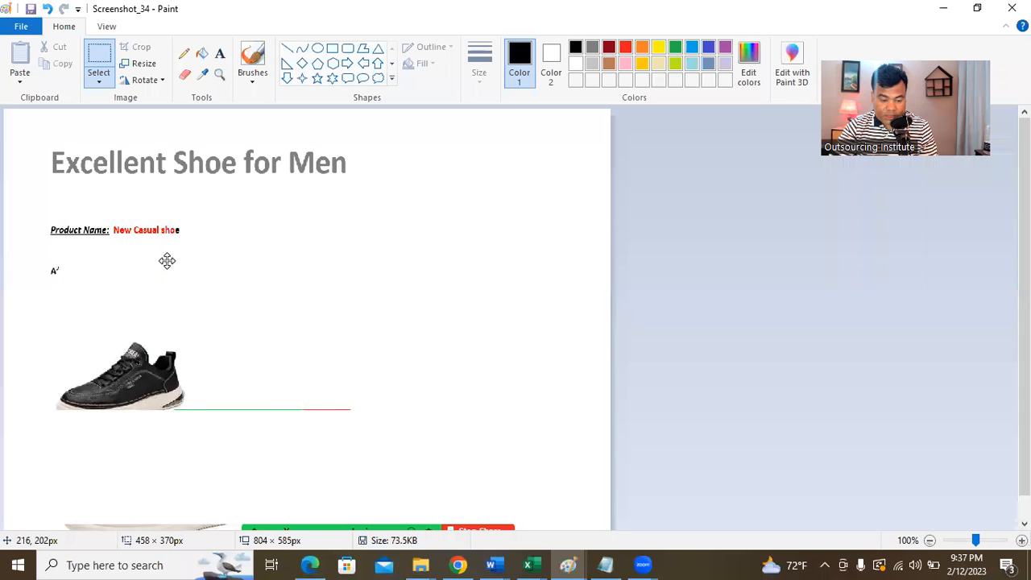
# Widen the canvas to about 1323 × 585 px and outline the reduced document picture with a black rectangle.
pyautogui.click(600, 395)
pyautogui.moveTo(612, 330); pyautogui.dragTo(1002, 345)
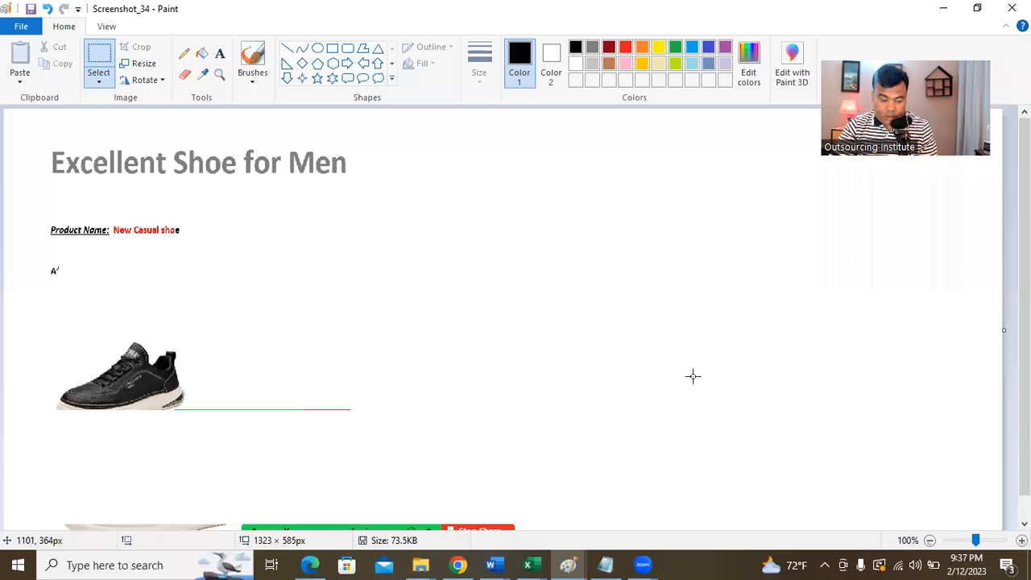
pyautogui.click(332, 49)
pyautogui.moveTo(34, 133); pyautogui.dragTo(372, 411)
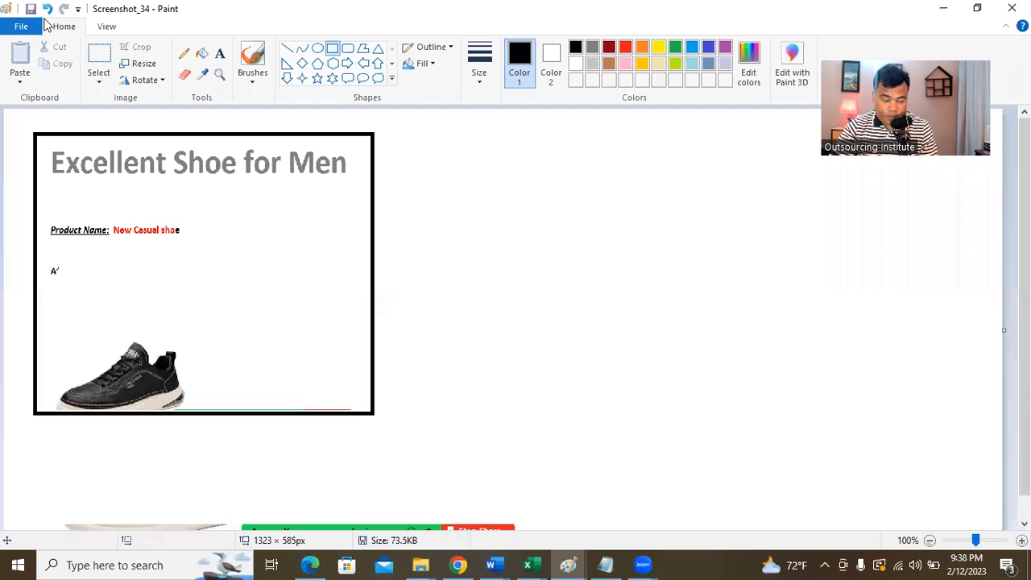
# Open the Screenshot_35 image from the Downloads folder and discard the changes to Screenshot_34.
pyautogui.click(29, 29)
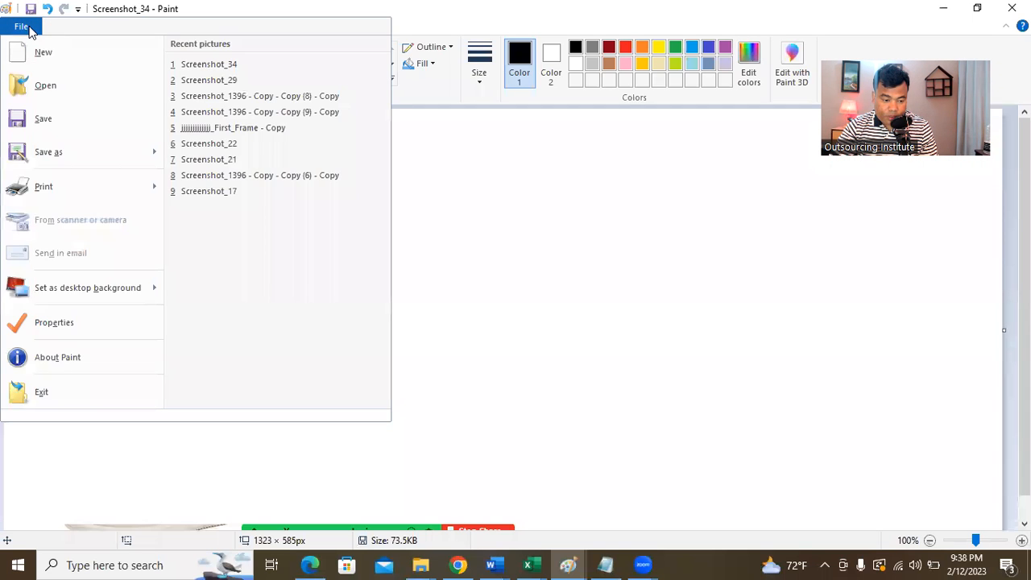
pyautogui.click(63, 90)
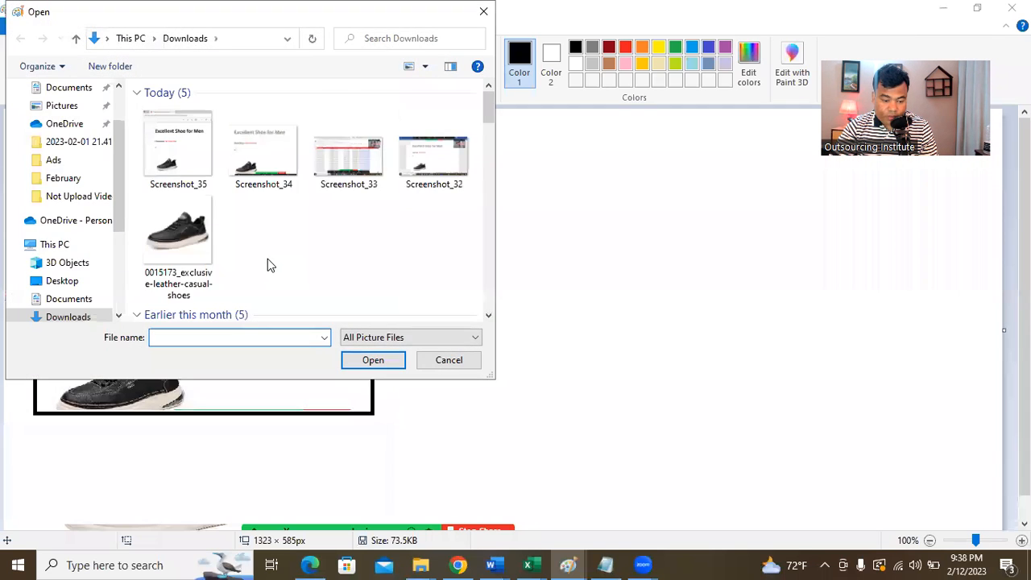
pyautogui.click(178, 147)
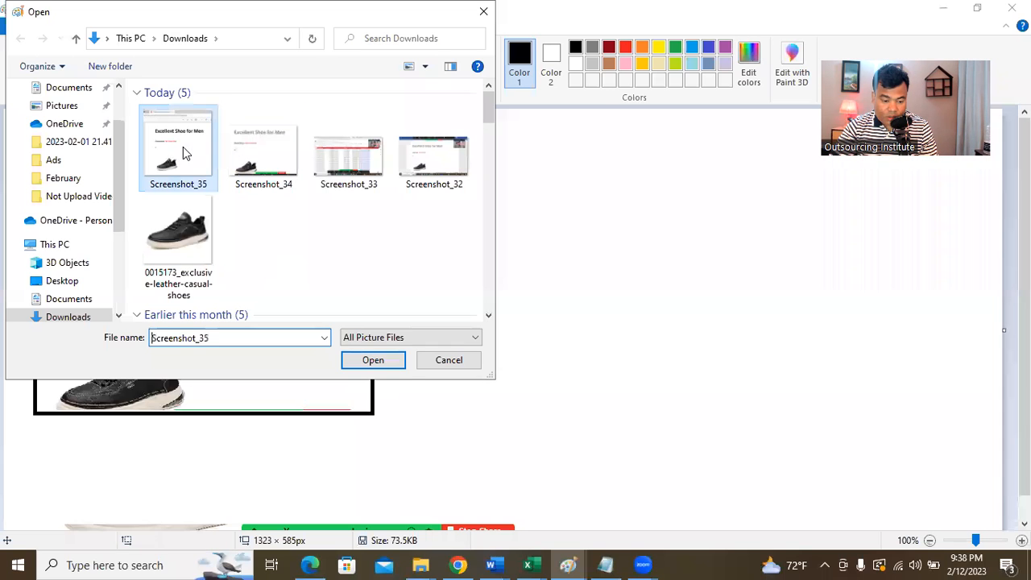
pyautogui.click(376, 366)
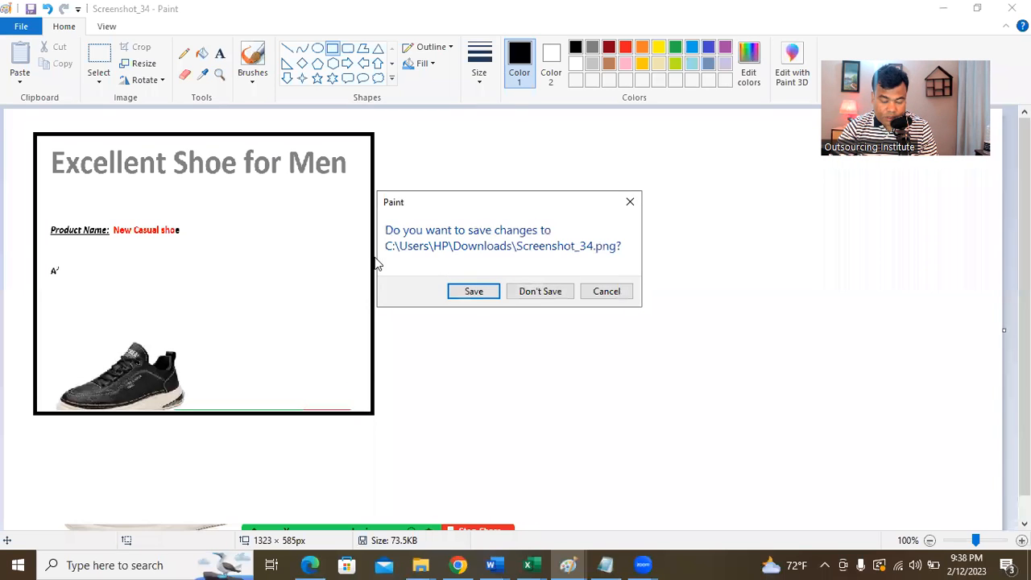
pyautogui.click(537, 298)
pyautogui.moveTo(269, 318); pyautogui.dragTo(796, 248)
pyautogui.click(682, 175)
pyautogui.hotkey('ctrl', 'z')
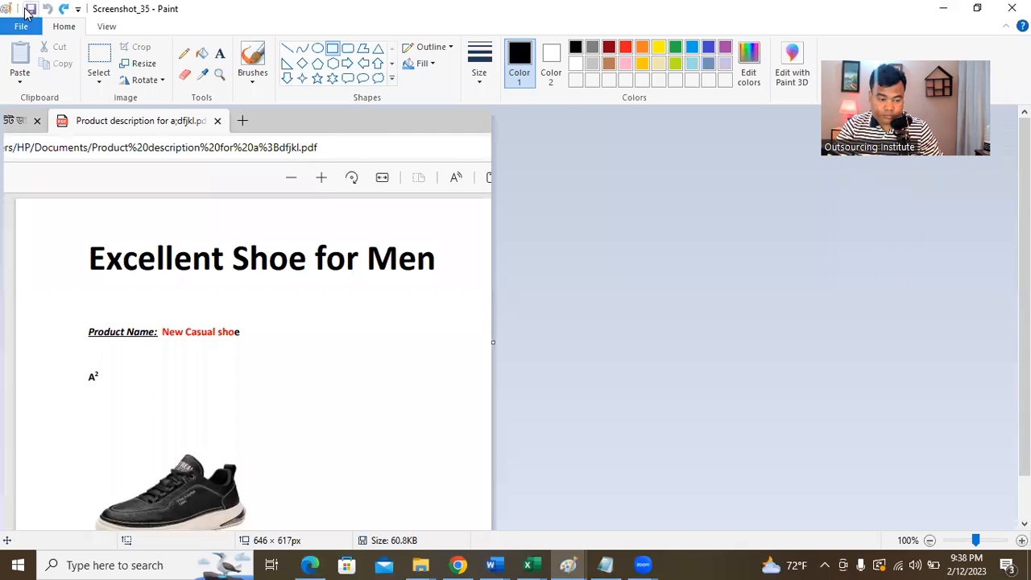
pyautogui.click(64, 9)
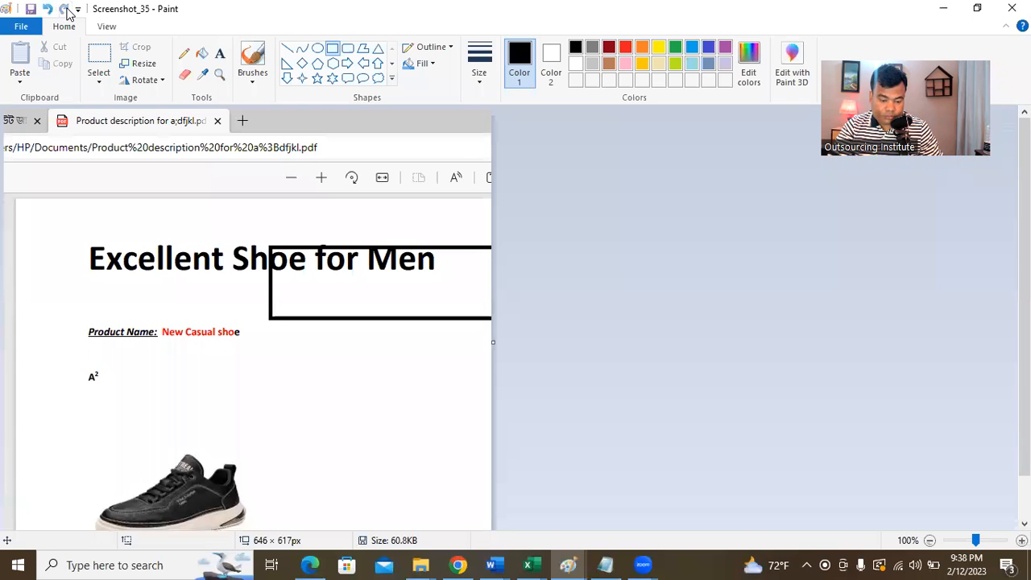
pyautogui.click(47, 9)
# Close the Screenshot_35 image without saving its changes.
pyautogui.click(1012, 8)
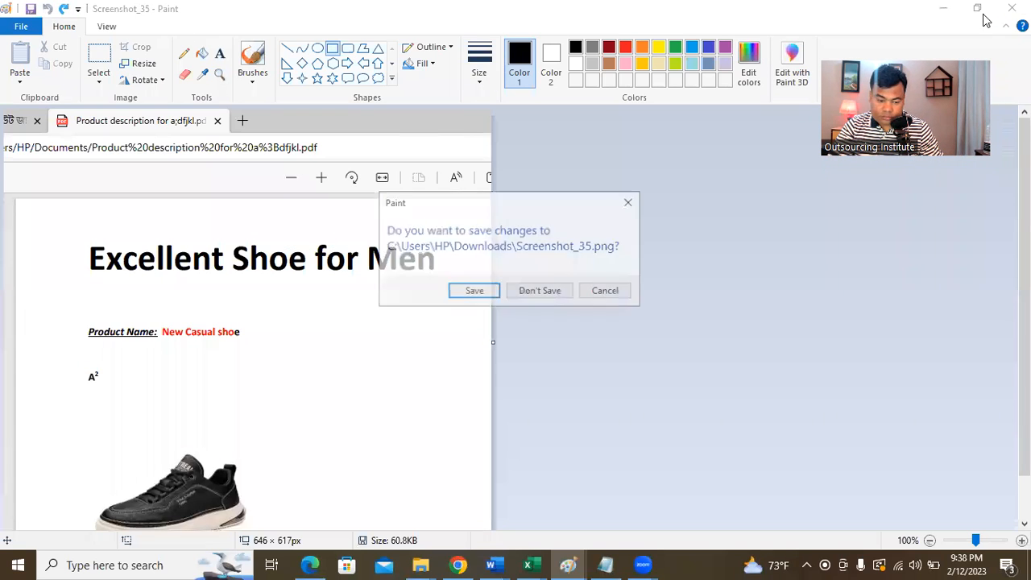
pyautogui.click(551, 291)
pyautogui.rightClick(428, 298)
pyautogui.click(466, 345)
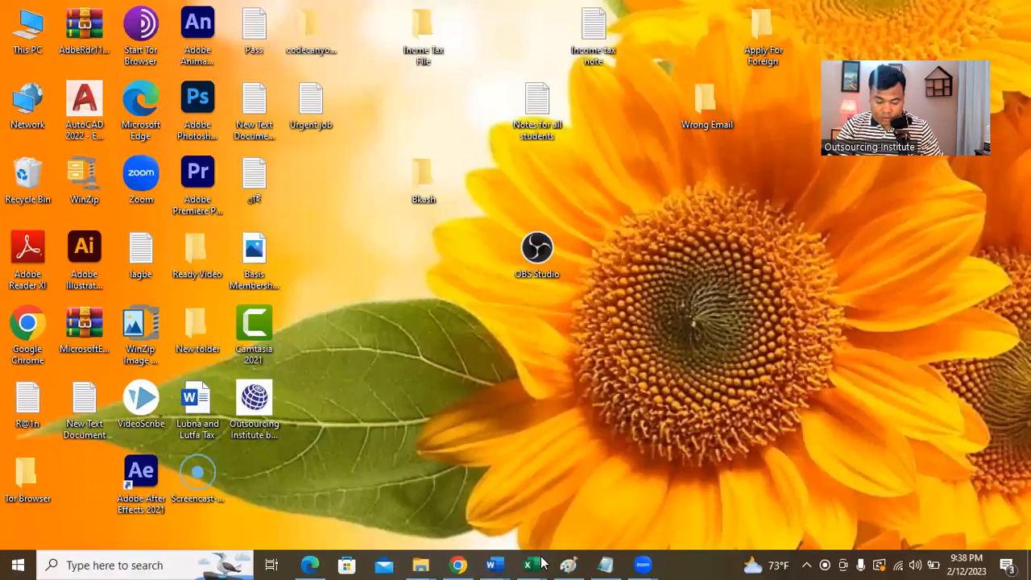
# Bring up the class notes in Chrome, switch to Screenshot_1382 in Paint and close it without saving its changes.
pyautogui.click(459, 564)
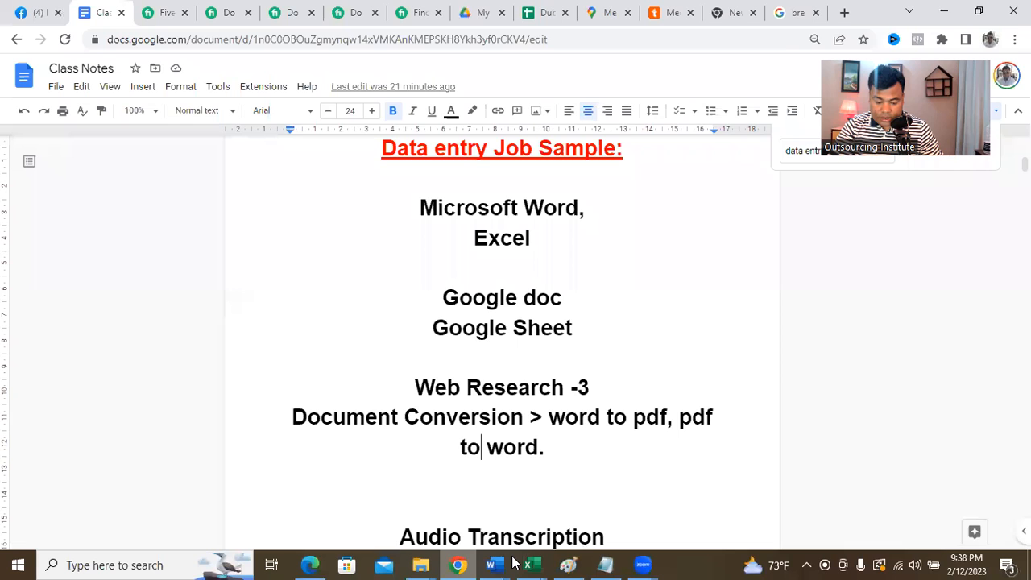
pyautogui.click(568, 564)
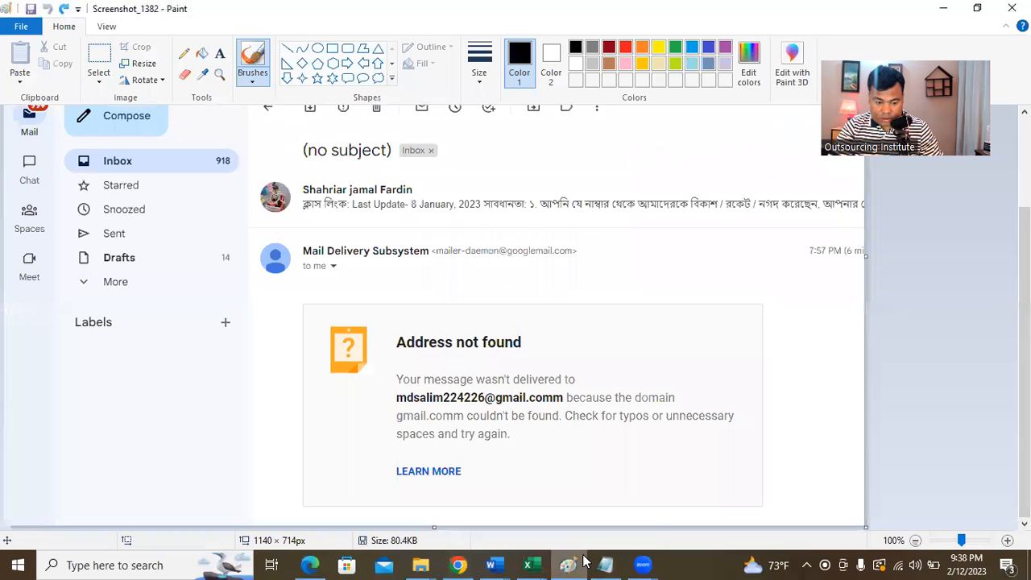
pyautogui.moveTo(584, 561)
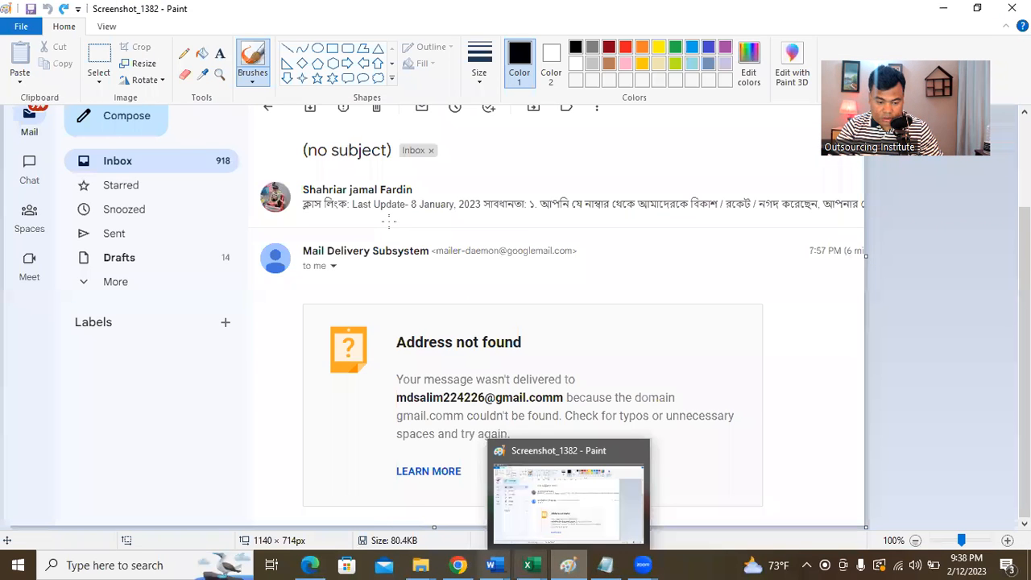
pyautogui.scroll(3, 385, 206)
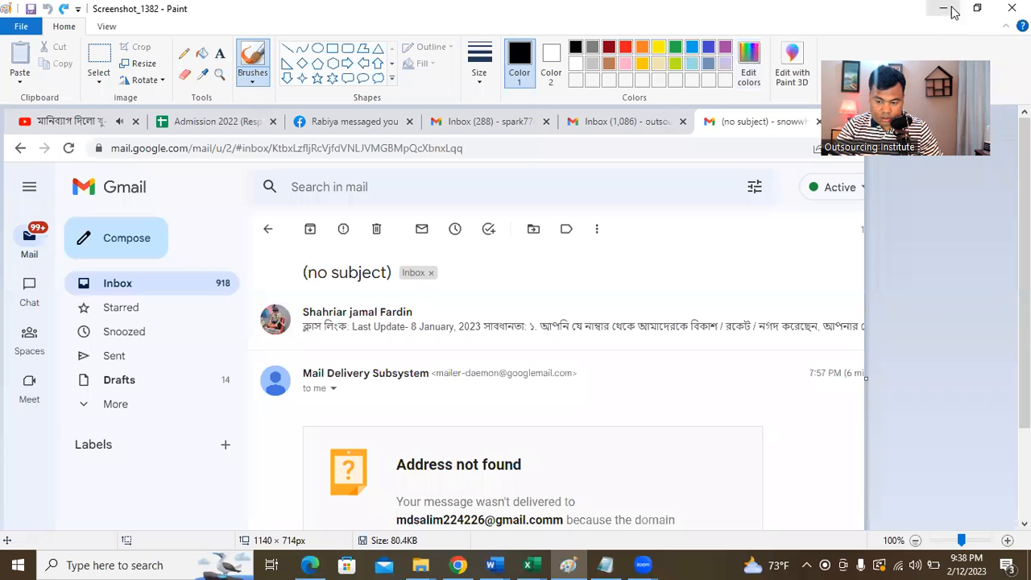
pyautogui.click(1012, 8)
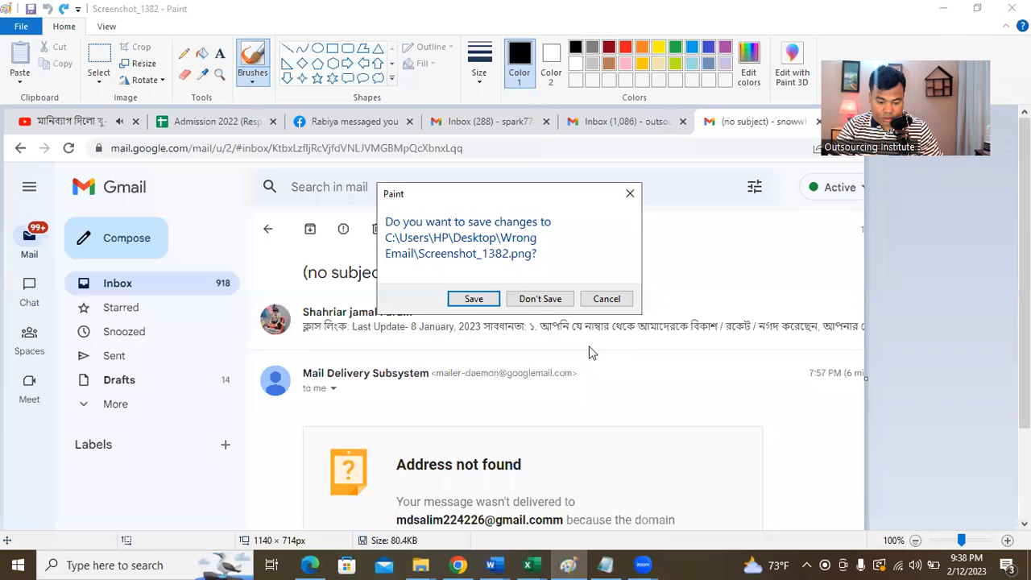
pyautogui.click(540, 299)
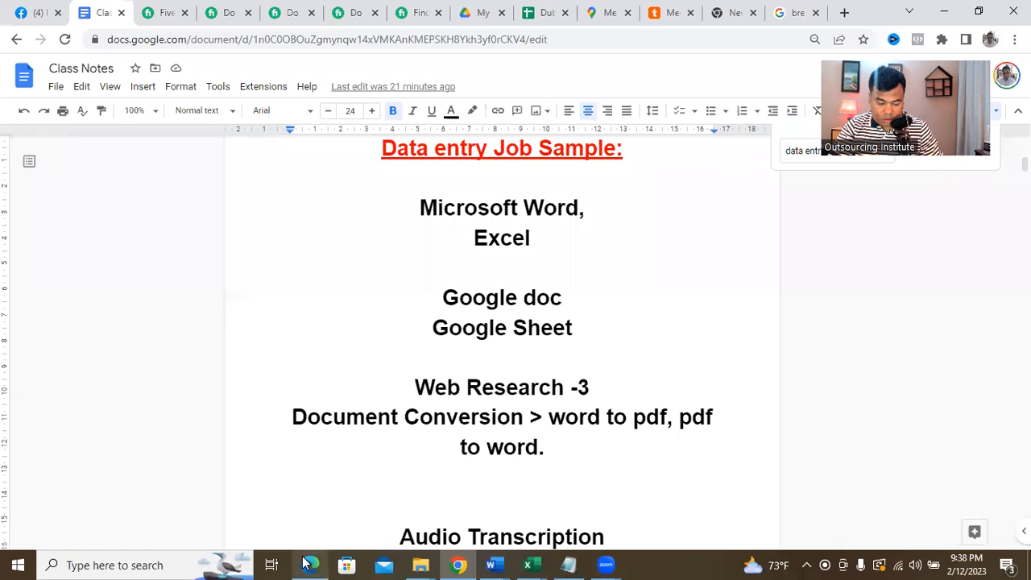
# Search Windows for "pa" and open the Paint app with a blank drawing.
pyautogui.click(124, 564)
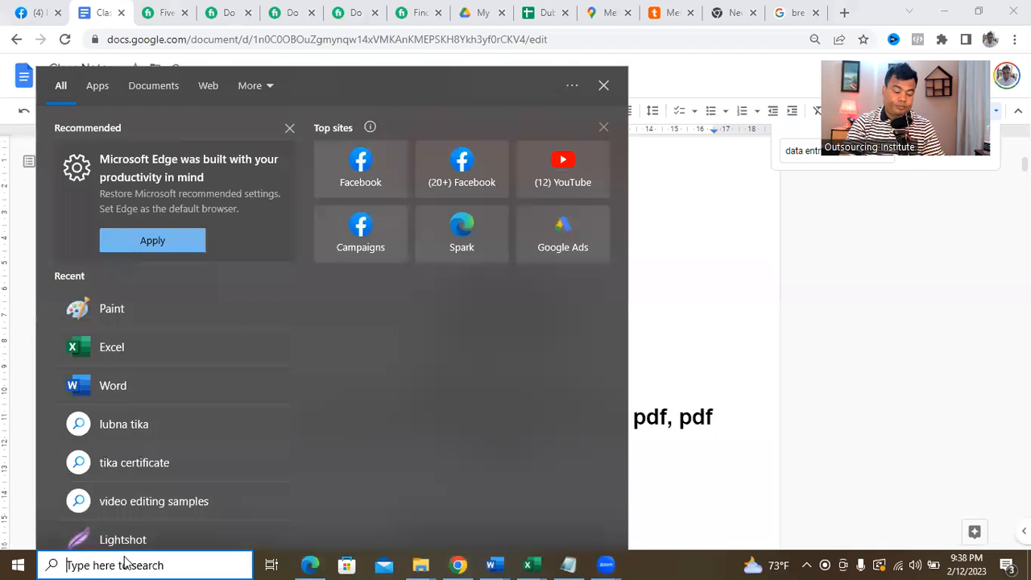
pyautogui.write('pa')
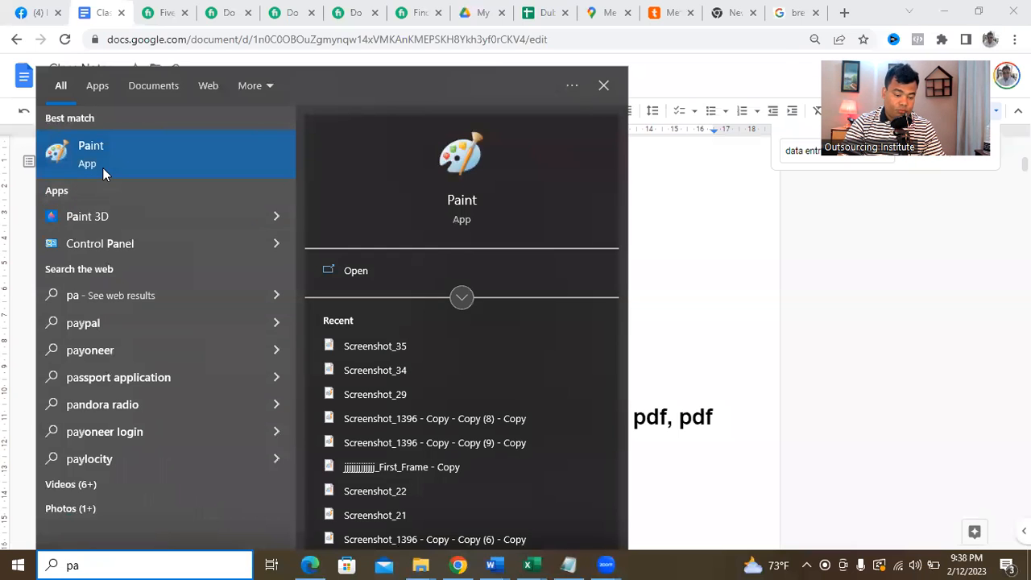
pyautogui.click(102, 166)
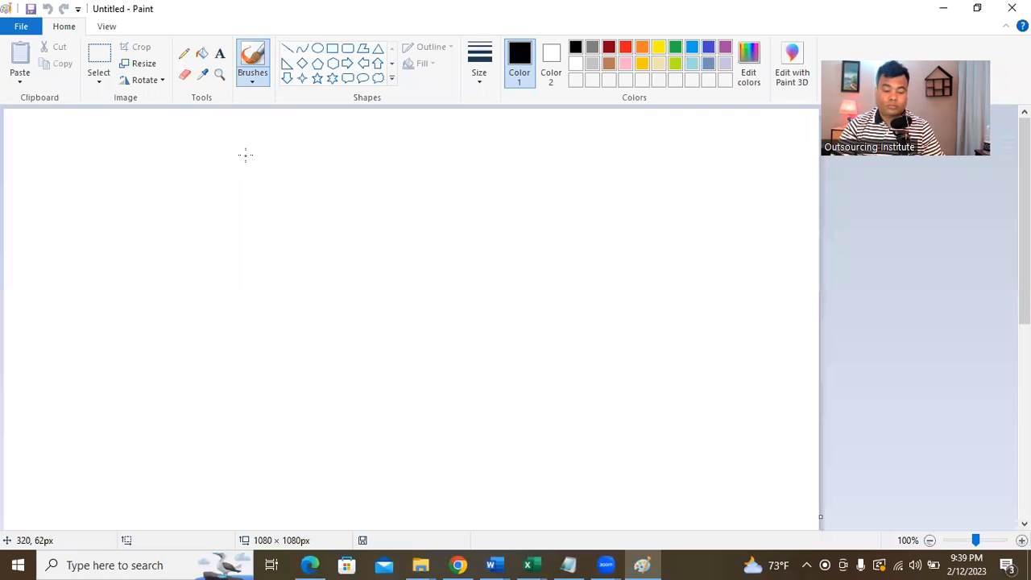
# Sketch two large freehand circles joined by a right-pointing arrow, and handwrite "word" under the first and "pdf" under the second.
pyautogui.moveTo(77, 179)
pyautogui.mouseDown()
pyautogui.moveTo(154, 350)
pyautogui.moveTo(223, 166)
pyautogui.moveTo(89, 173)
pyautogui.moveTo(68, 186)
pyautogui.mouseUp()
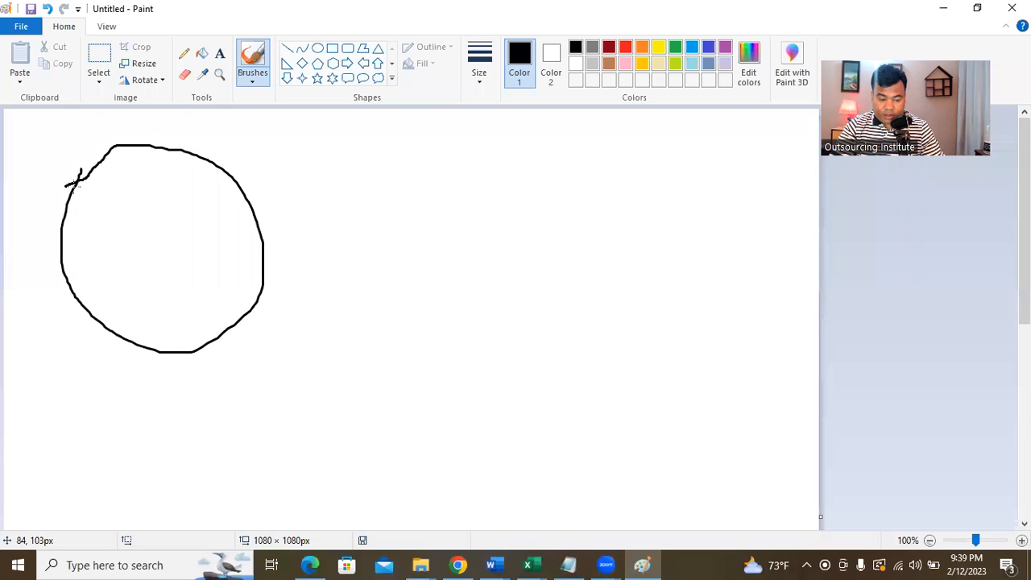
pyautogui.moveTo(472, 146)
pyautogui.mouseDown()
pyautogui.moveTo(501, 354)
pyautogui.moveTo(681, 230)
pyautogui.moveTo(501, 145)
pyautogui.mouseUp()
pyautogui.moveTo(274, 252); pyautogui.dragTo(403, 255)
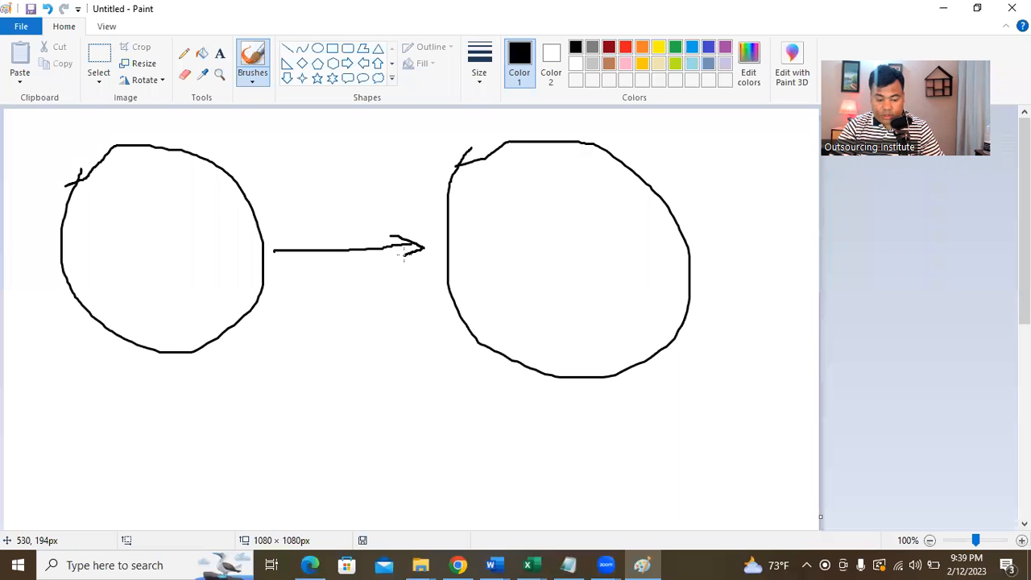
pyautogui.moveTo(113, 380)
pyautogui.mouseDown()
pyautogui.moveTo(211, 373)
pyautogui.moveTo(199, 346)
pyautogui.moveTo(224, 373)
pyautogui.mouseUp()
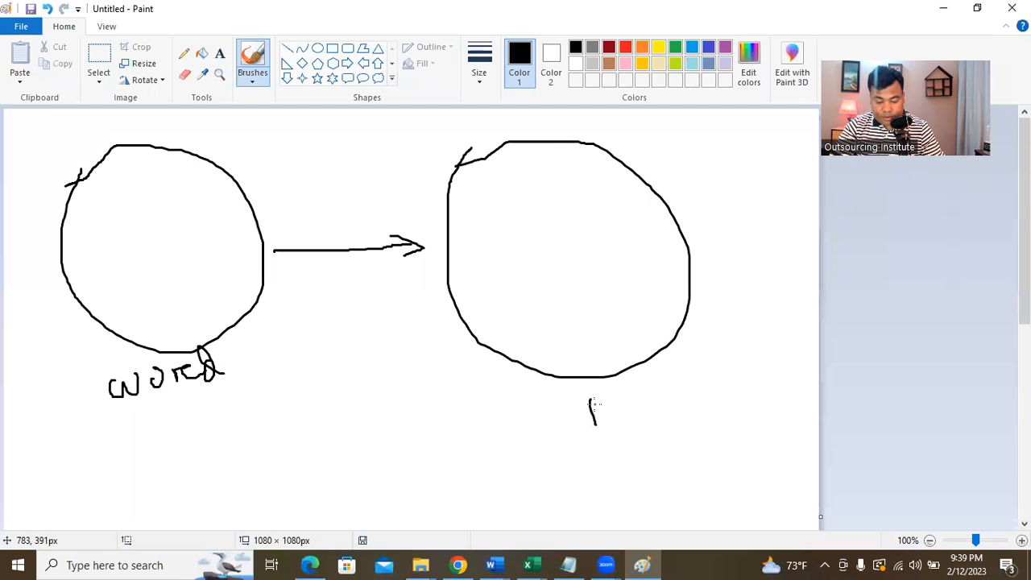
pyautogui.moveTo(591, 397)
pyautogui.mouseDown()
pyautogui.moveTo(594, 409)
pyautogui.moveTo(637, 409)
pyautogui.moveTo(642, 427)
pyautogui.mouseUp()
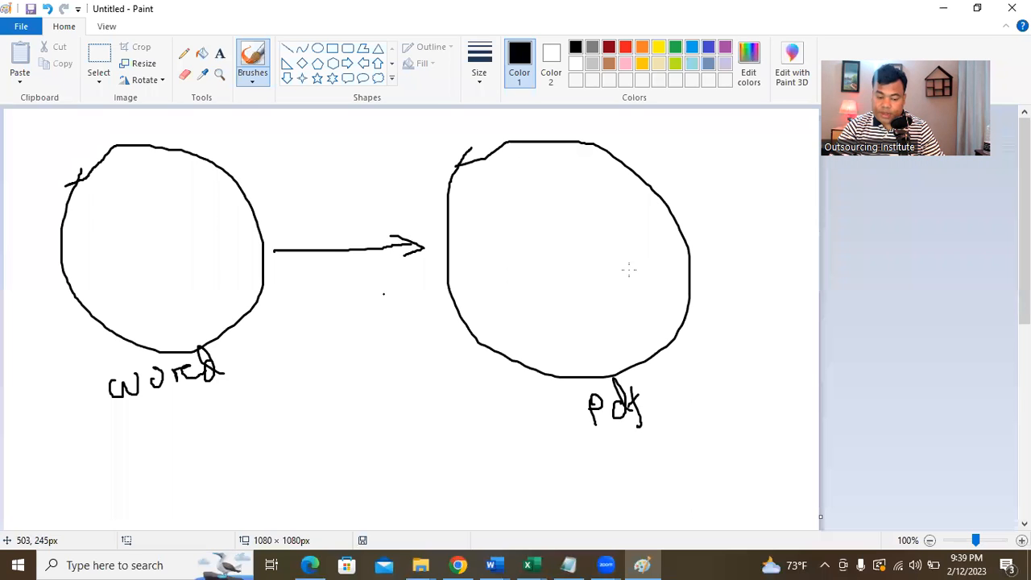
# Draw a rough freehand box around each circle and close the untitled drawing without saving.
pyautogui.moveTo(75, 121)
pyautogui.mouseDown()
pyautogui.moveTo(78, 311)
pyautogui.moveTo(403, 388)
pyautogui.moveTo(273, 119)
pyautogui.moveTo(4, 161)
pyautogui.mouseUp()
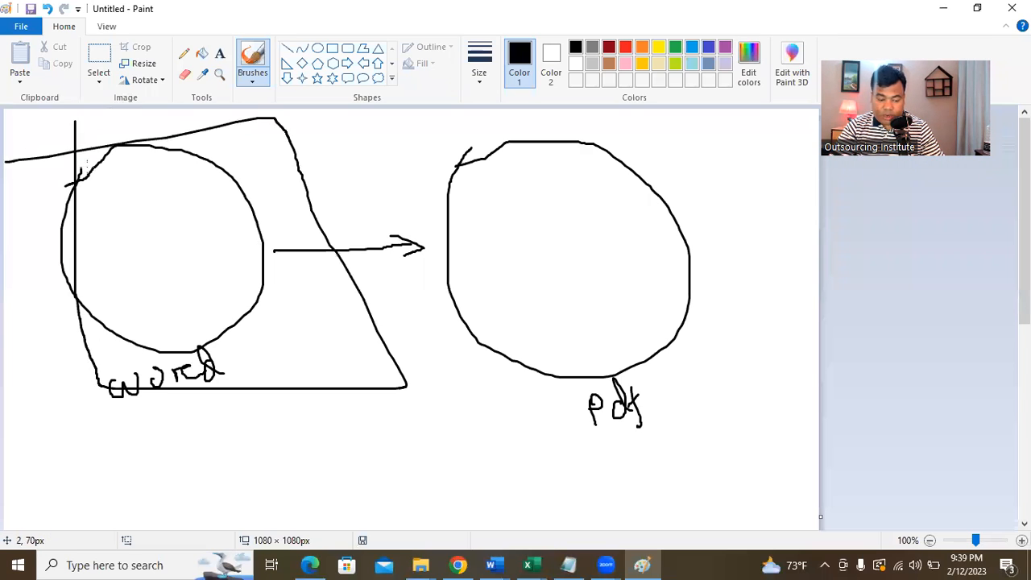
pyautogui.moveTo(449, 131)
pyautogui.mouseDown()
pyautogui.moveTo(485, 382)
pyautogui.moveTo(740, 368)
pyautogui.moveTo(705, 146)
pyautogui.moveTo(432, 143)
pyautogui.mouseUp()
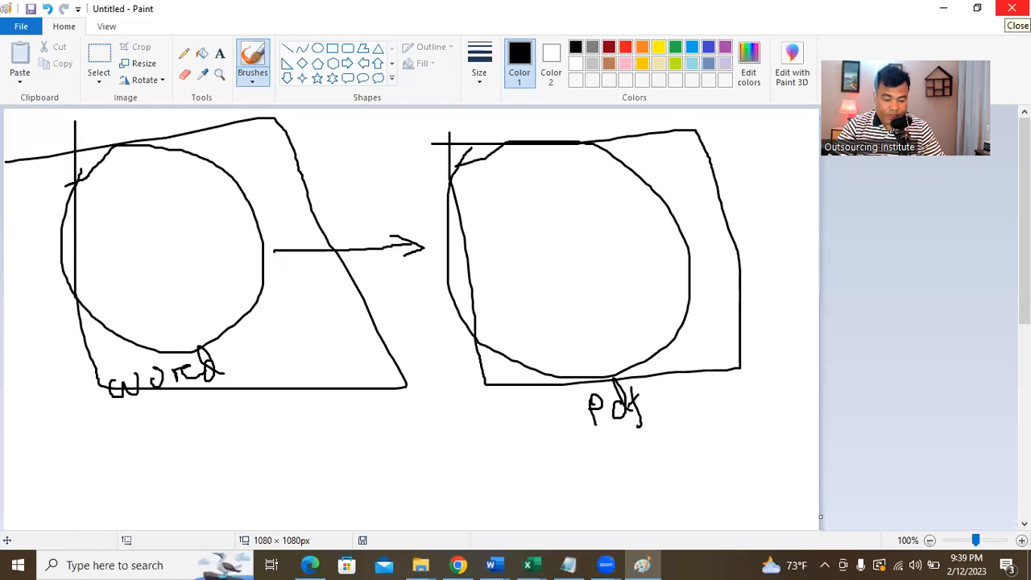
pyautogui.click(1012, 8)
pyautogui.click(543, 282)
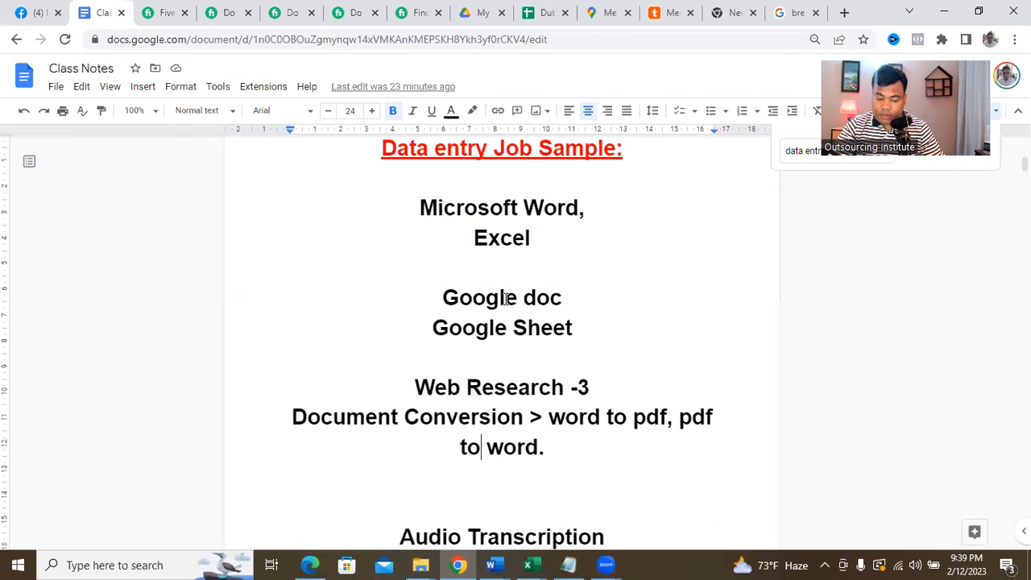
# Go to Google in the breakfast restaurant search tab of Chrome and search for "pdf to word online".
pyautogui.click(793, 11)
pyautogui.scroll(15, 257, 232)
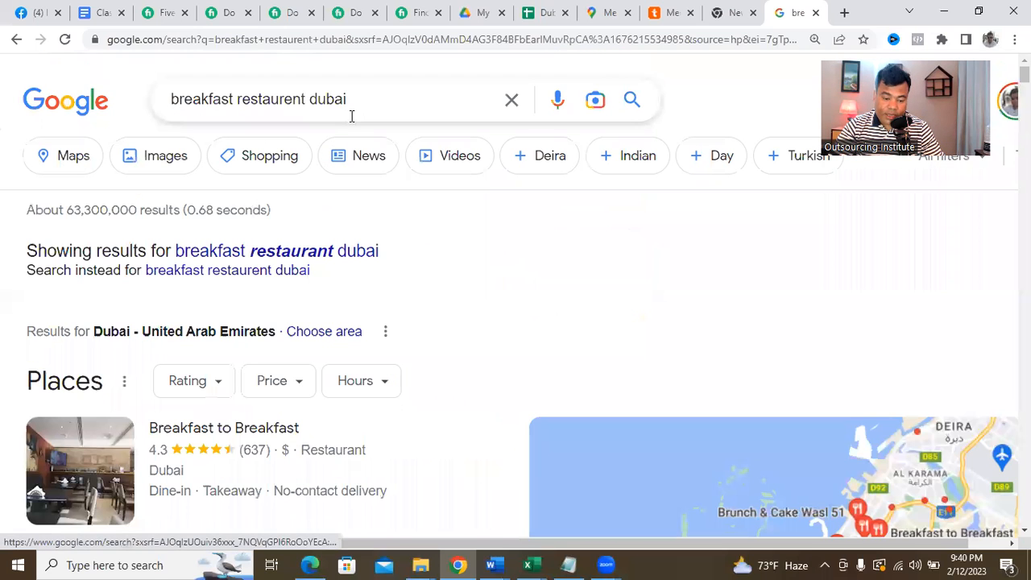
pyautogui.click(393, 41)
pyautogui.write('goo')
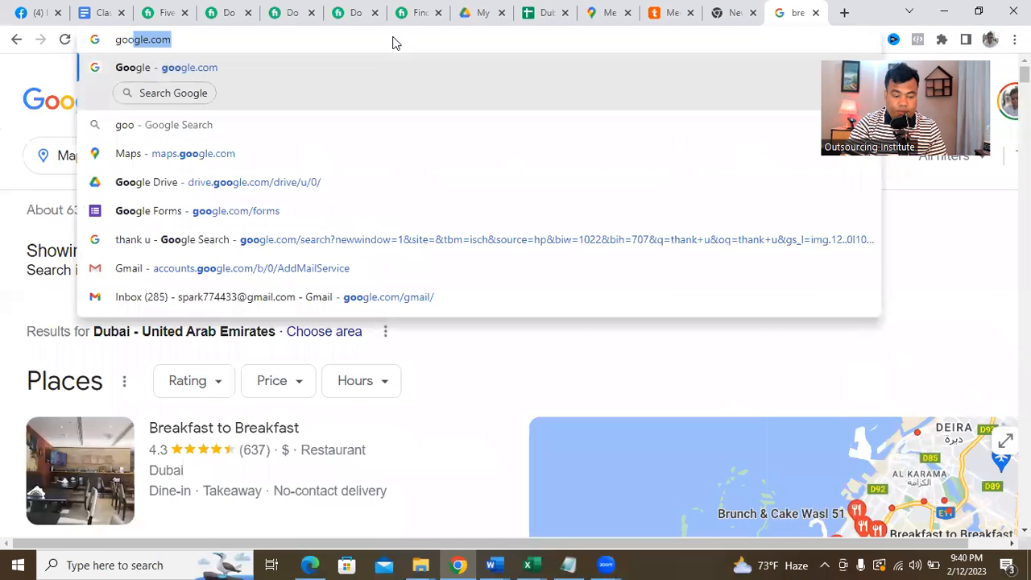
pyautogui.press('Return')
pyautogui.write('pdf to word online')
pyautogui.press('Return')
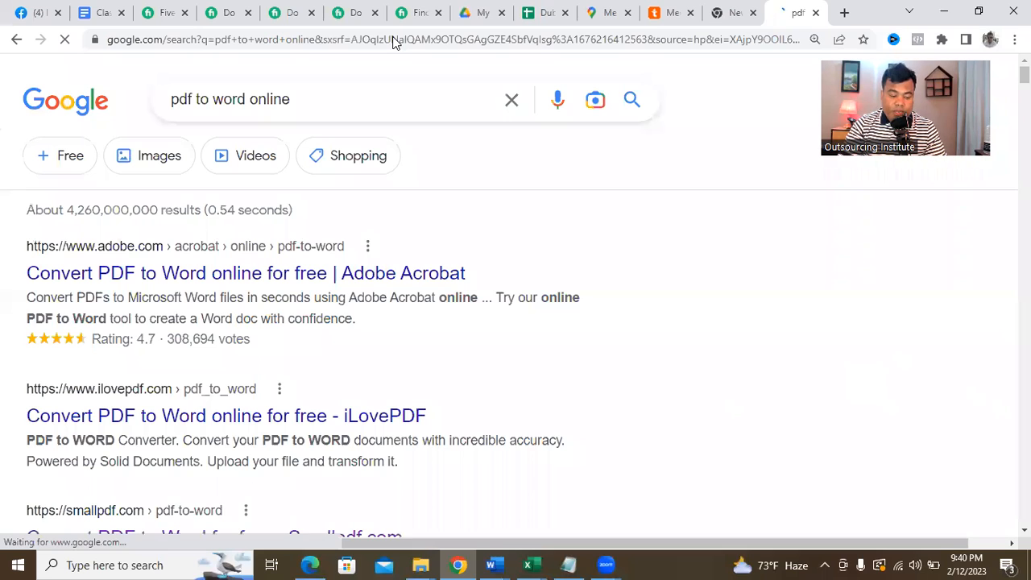
# Replace the Google query with "word to pdf online" and run the search.
pyautogui.click(298, 104)
pyautogui.moveTo(298, 106); pyautogui.dragTo(90, 101)
pyautogui.write('word to pdf online')
pyautogui.press('Return')
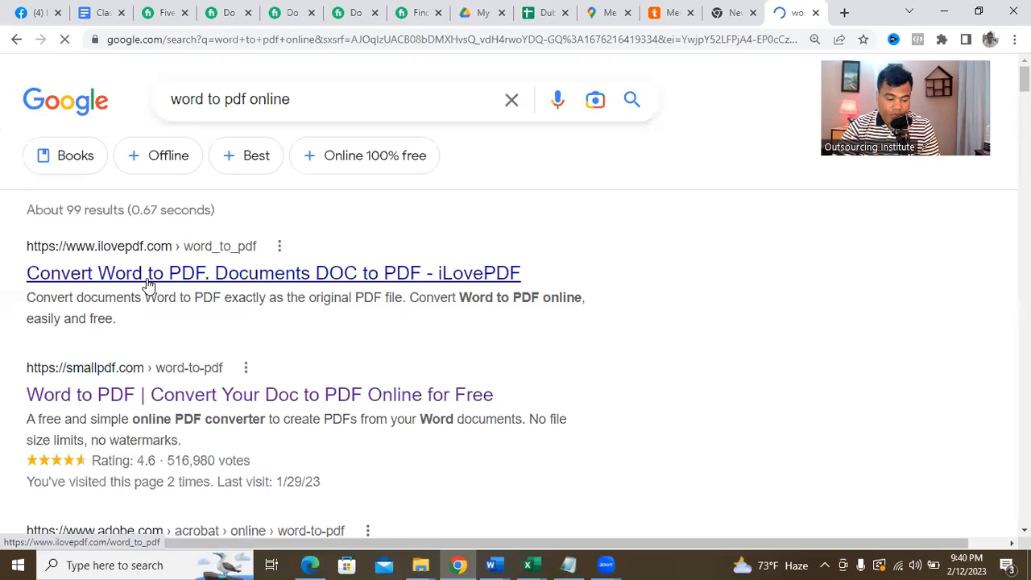
# View the iLovePDF Word to PDF page, return to the search results and open Smallpdf's Word to PDF converter.
pyautogui.click(148, 282)
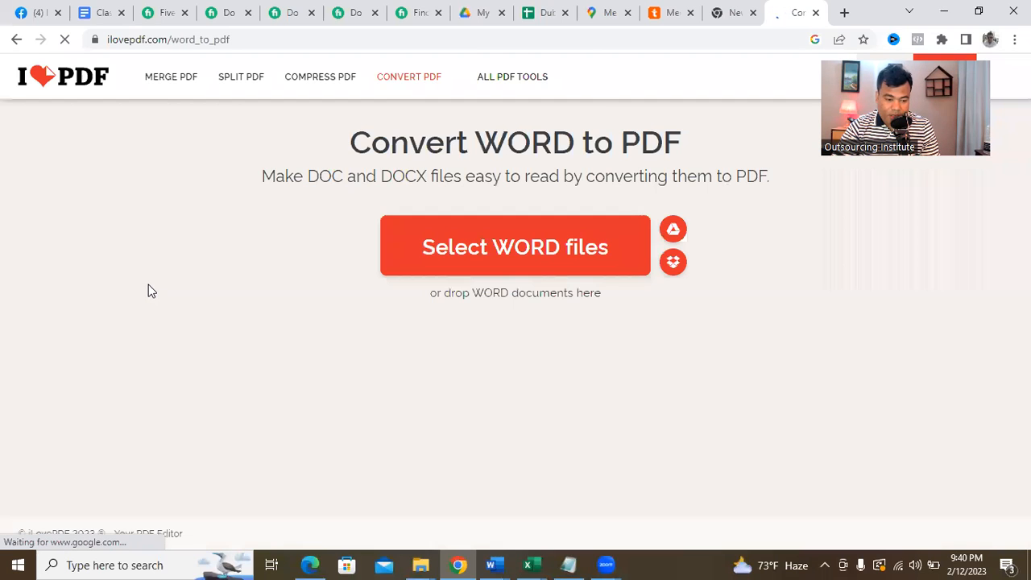
pyautogui.click(16, 39)
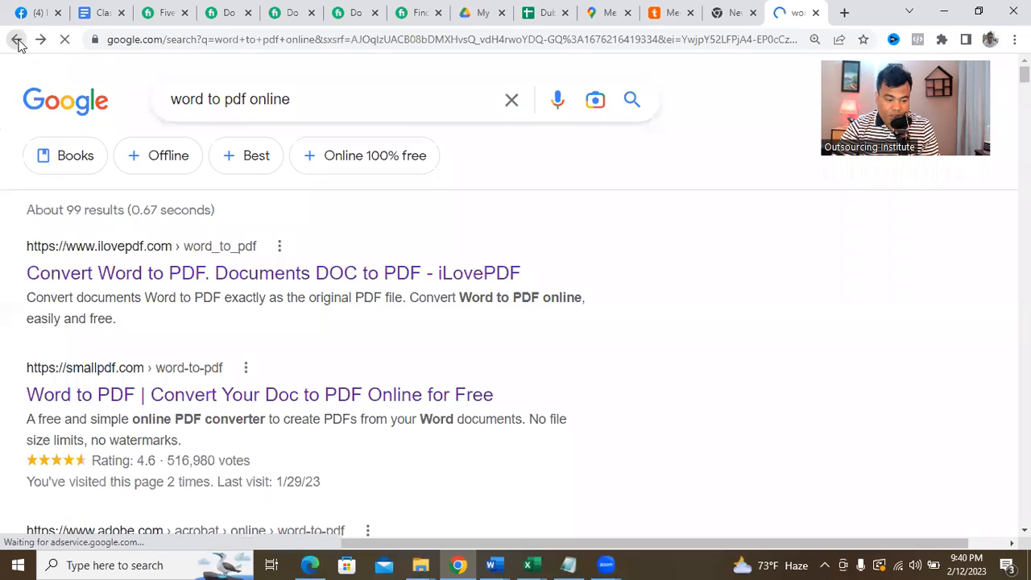
pyautogui.click(174, 385)
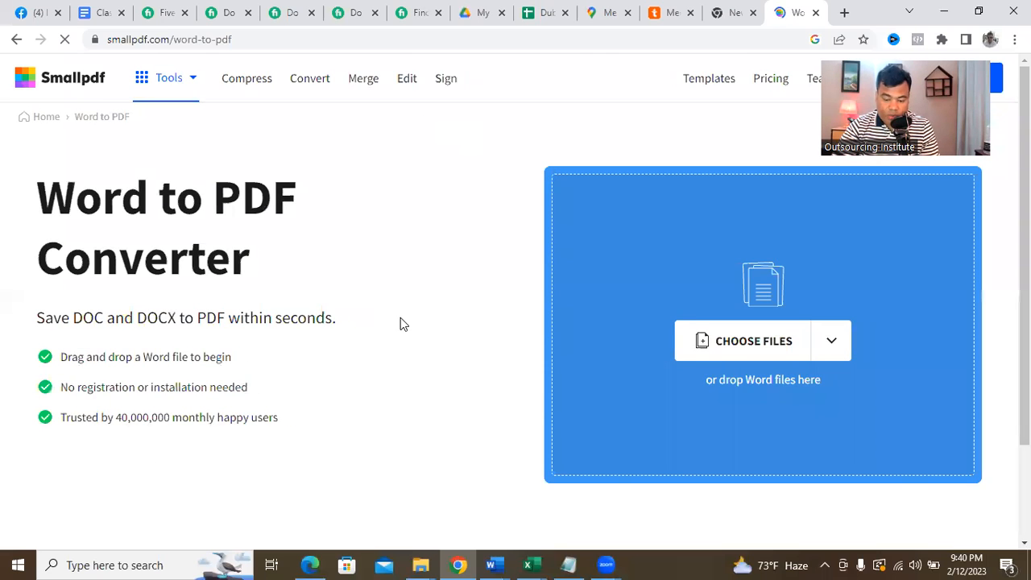
# Upload the "admission course" Word document from the device's Documents folder to the Word to PDF converter.
pyautogui.click(833, 345)
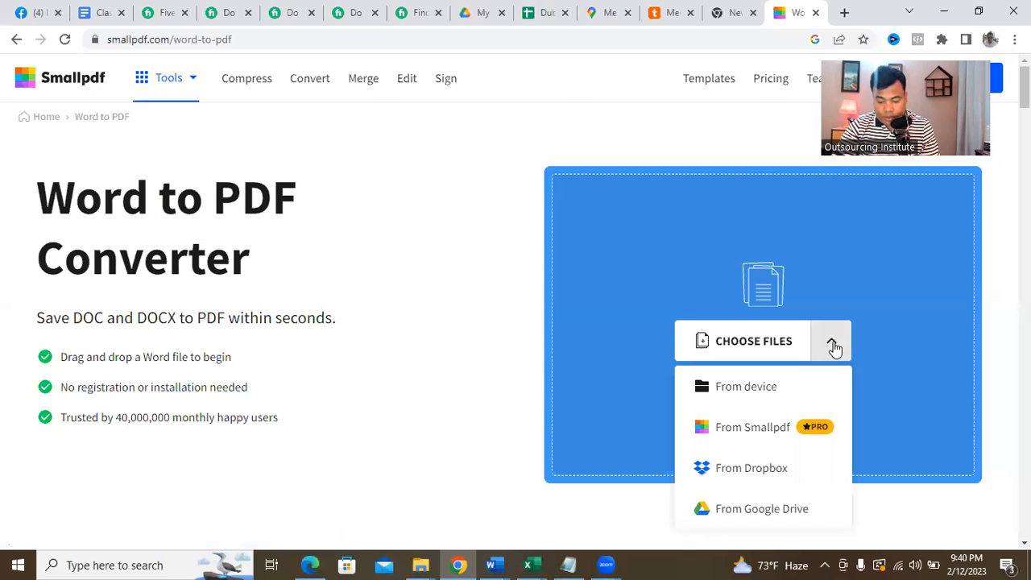
pyautogui.click(768, 391)
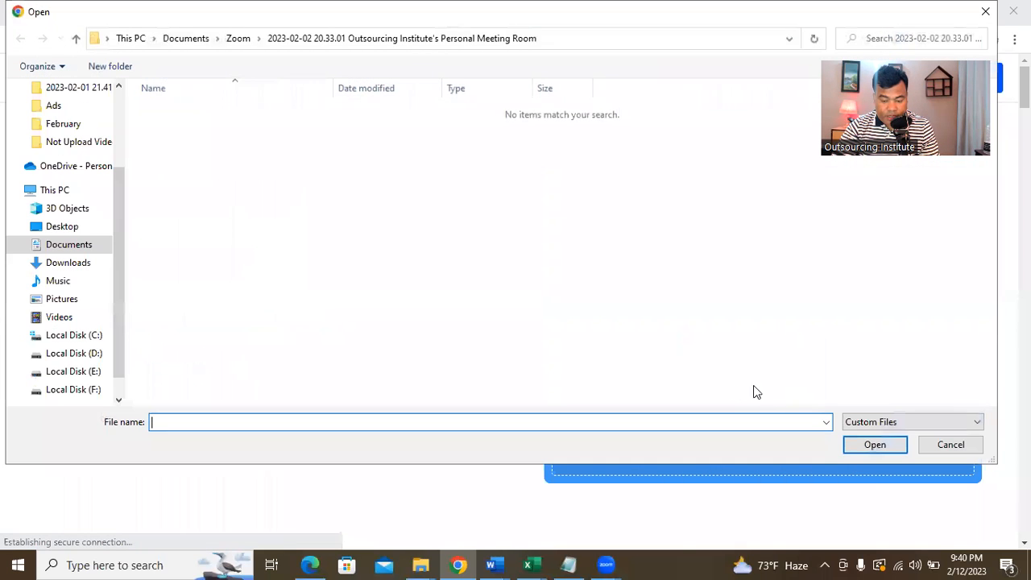
pyautogui.scroll(3, 88, 229)
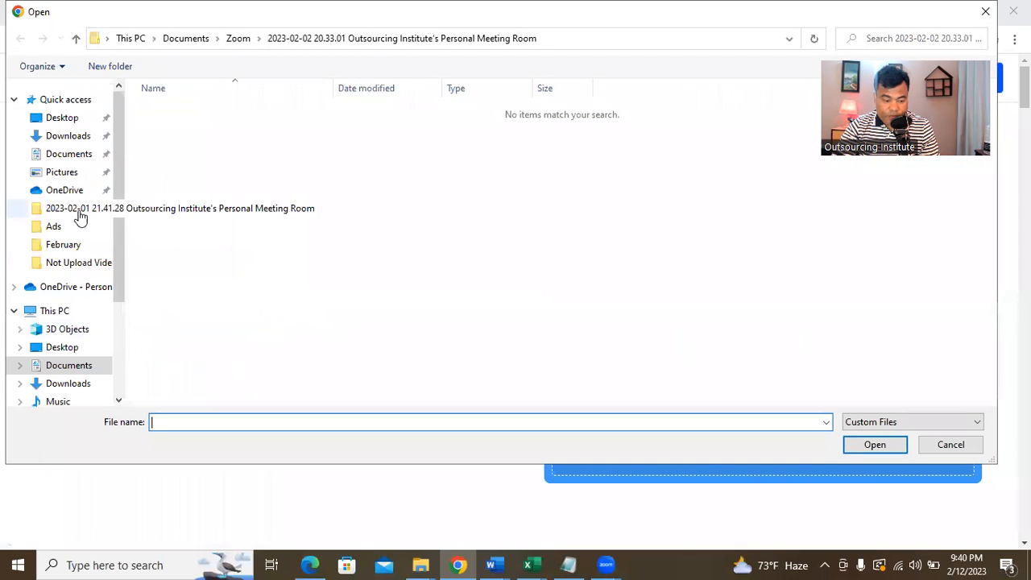
pyautogui.click(69, 139)
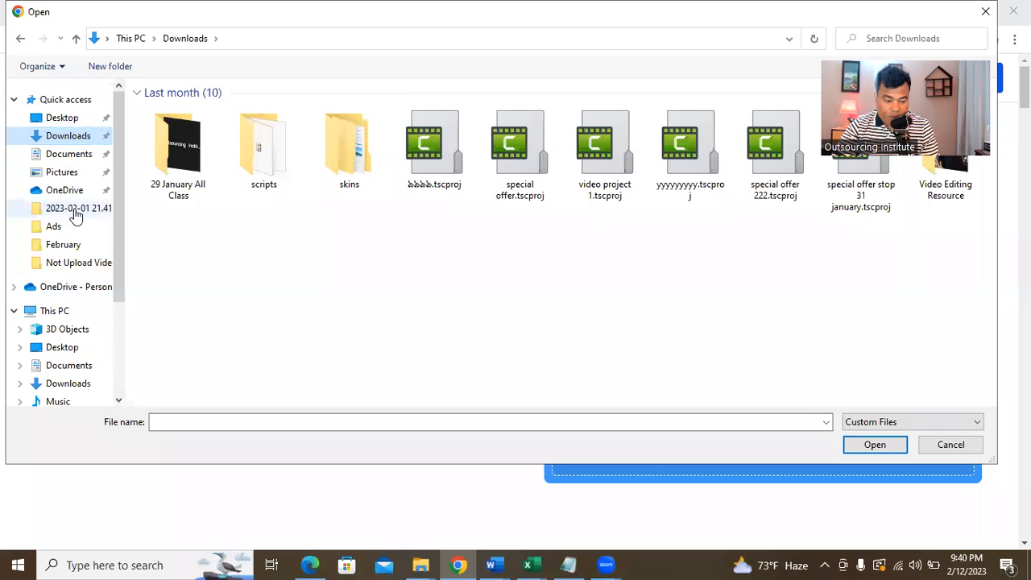
pyautogui.click(68, 157)
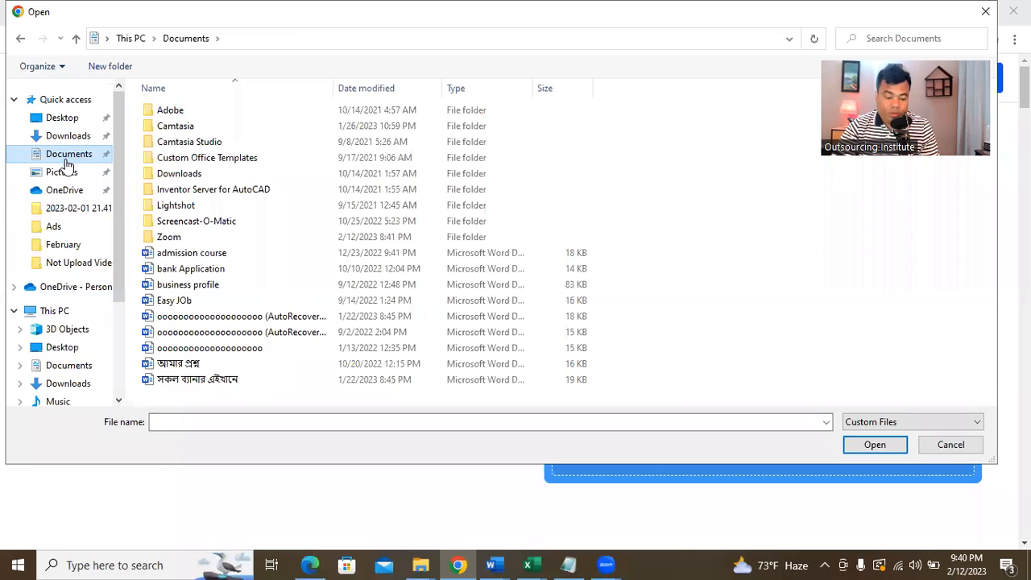
pyautogui.click(194, 257)
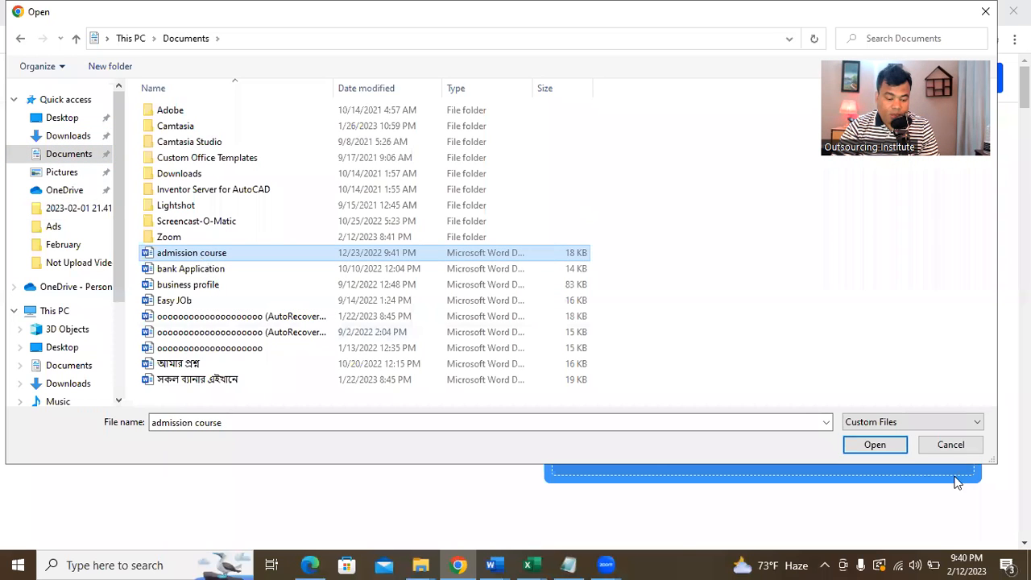
pyautogui.click(863, 447)
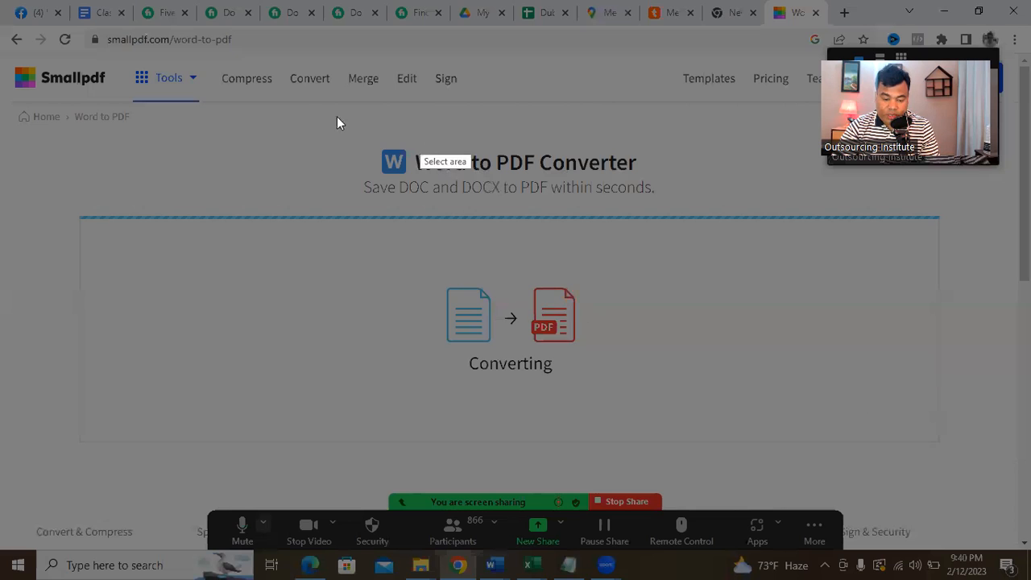
# Capture a screenshot area covering the conversion in progress on the Smallpdf page.
pyautogui.moveTo(240, 13); pyautogui.dragTo(739, 456)
pyautogui.click(707, 475)
pyautogui.click(398, 287)
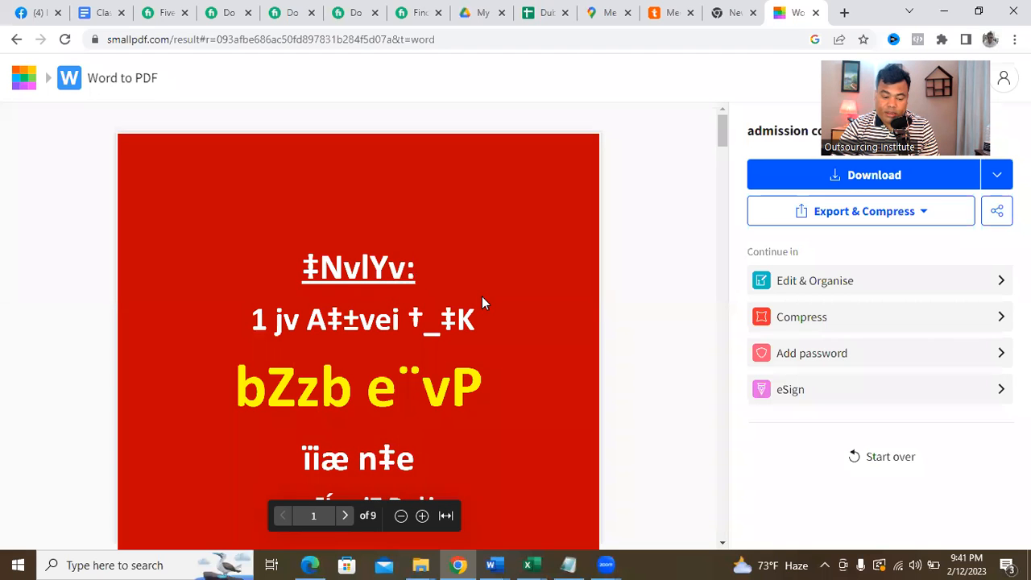
# Look through the preview pages of the converted admission course document and download the PDF.
pyautogui.scroll(-1, 481, 298)
pyautogui.scroll(-20, 478, 293)
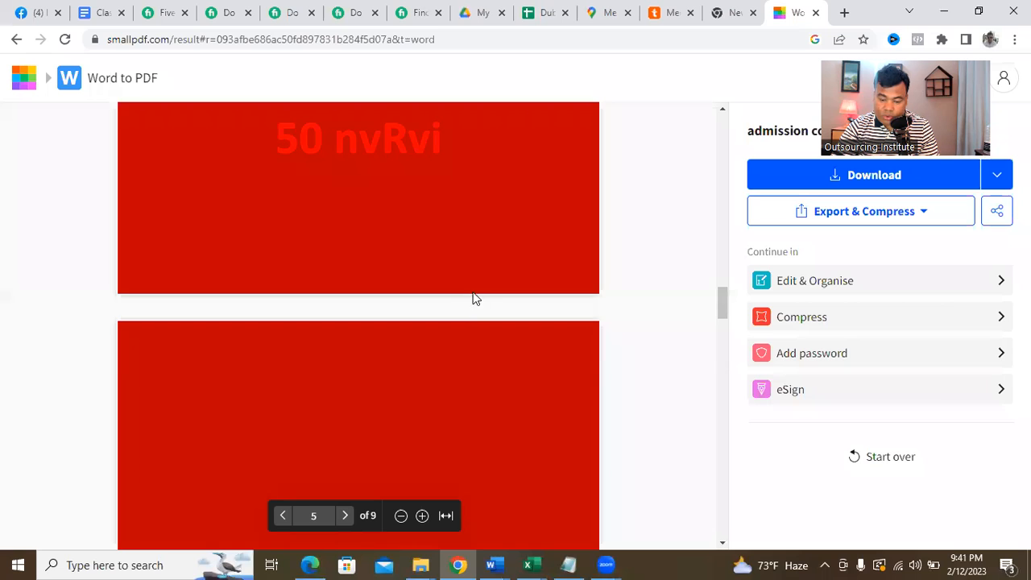
pyautogui.scroll(-3, 474, 298)
pyautogui.scroll(2, 471, 300)
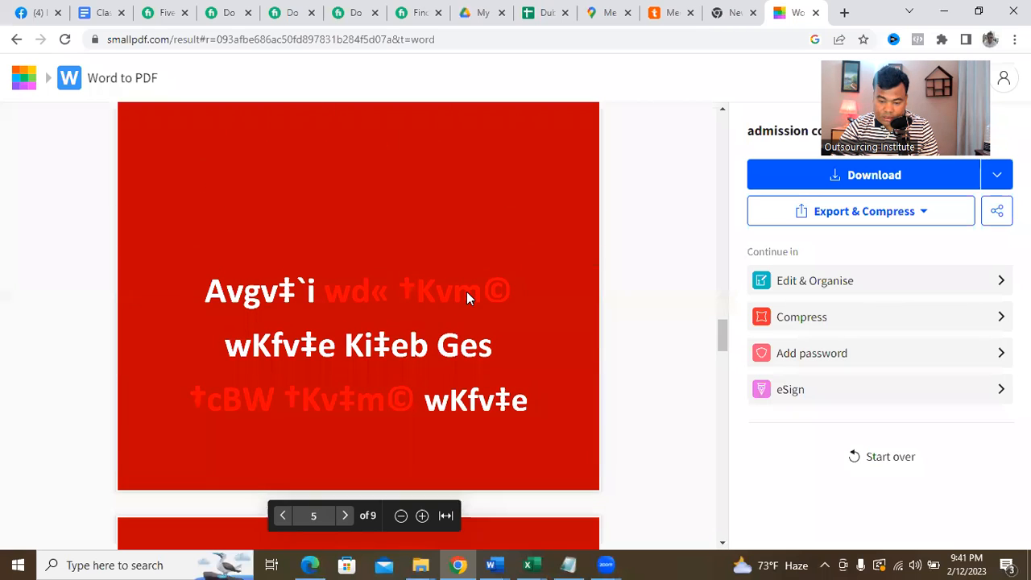
pyautogui.click(814, 183)
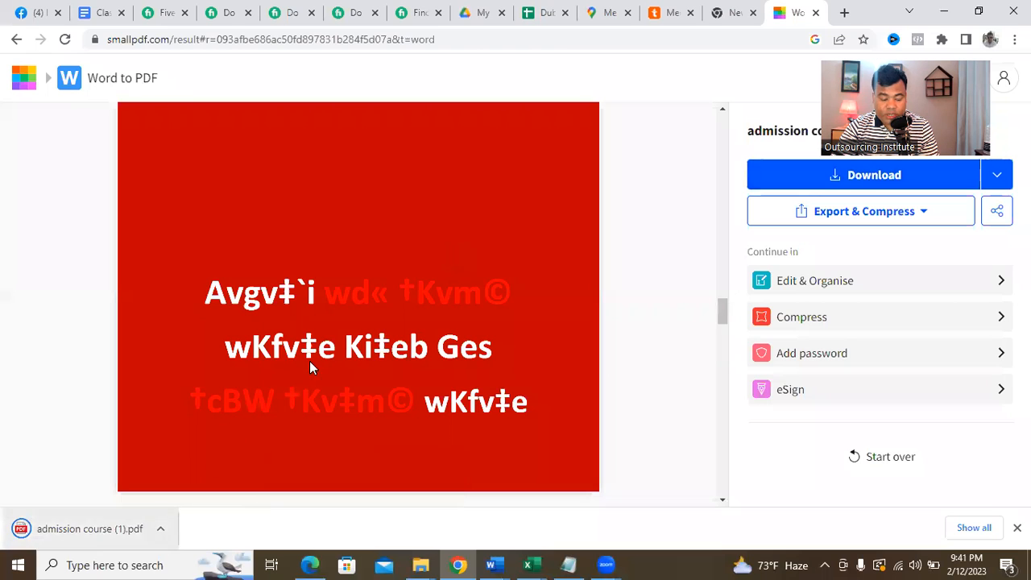
# Open the downloaded admission course (1).pdf in the browser and look through its pages.
pyautogui.scroll(-10, 315, 340)
pyautogui.click(118, 527)
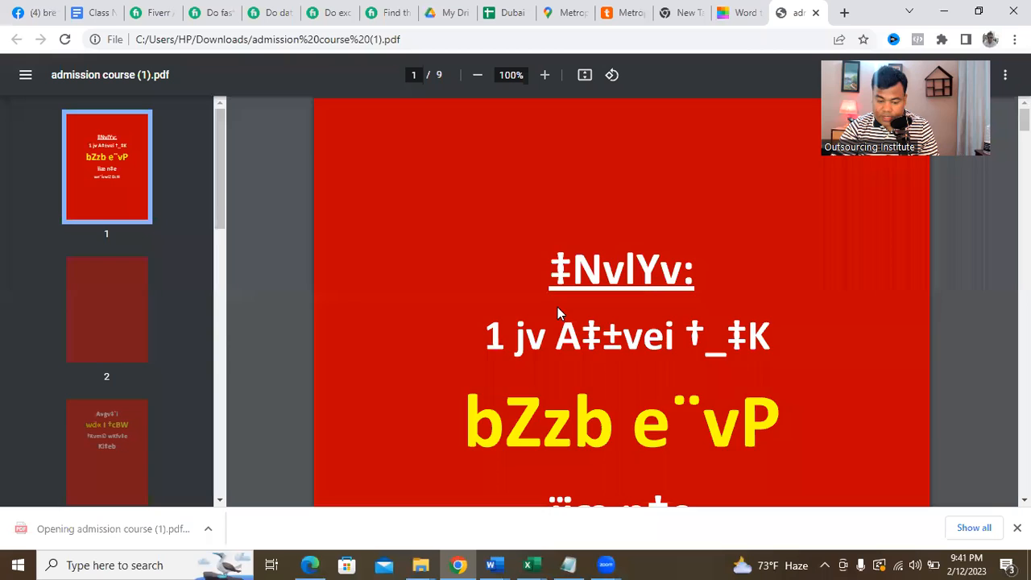
pyautogui.scroll(-5, 560, 312)
pyautogui.scroll(-10, 77, 239)
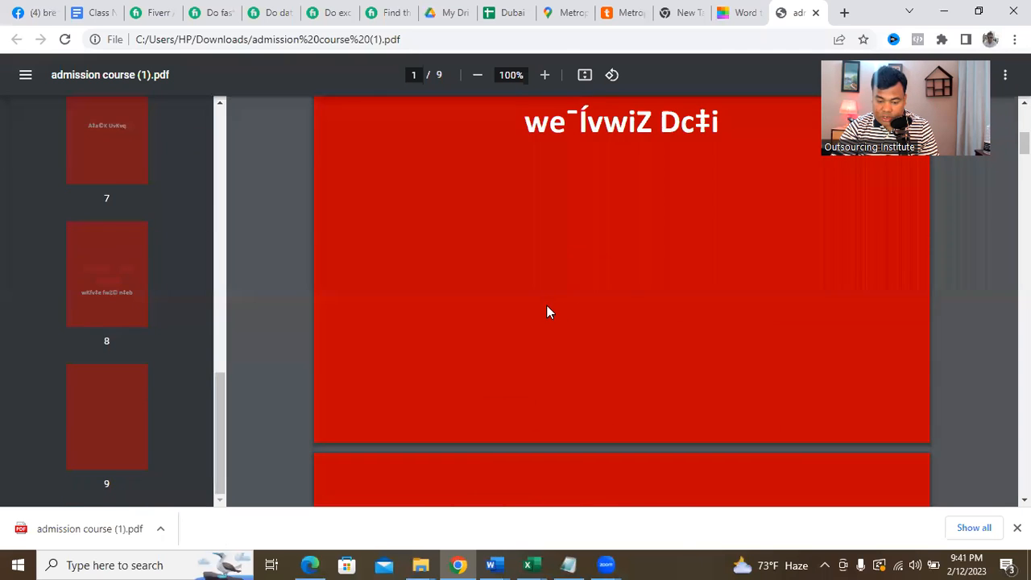
pyautogui.scroll(-8, 547, 306)
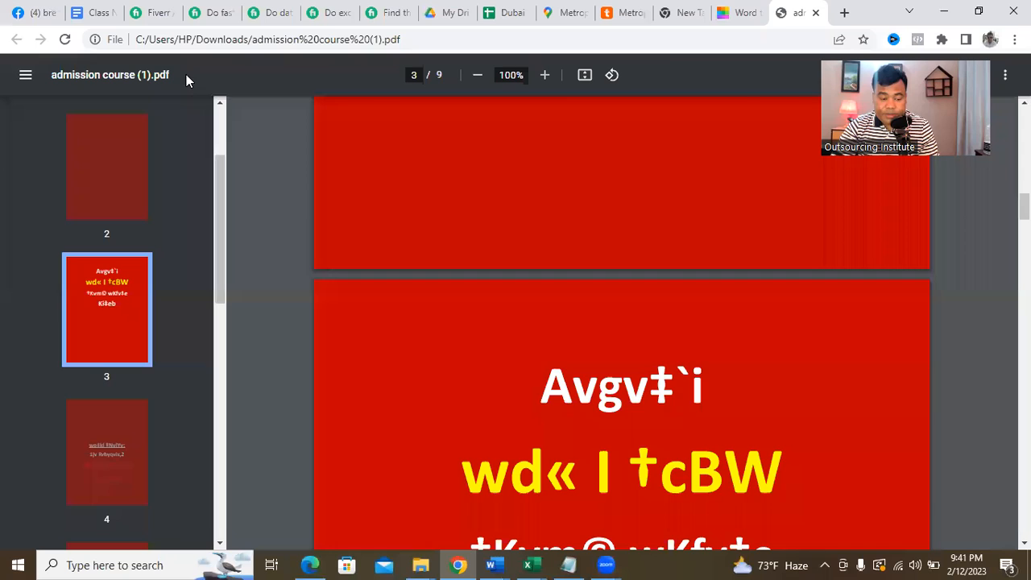
# Return to the Smallpdf result page and highlight its web address.
pyautogui.click(747, 10)
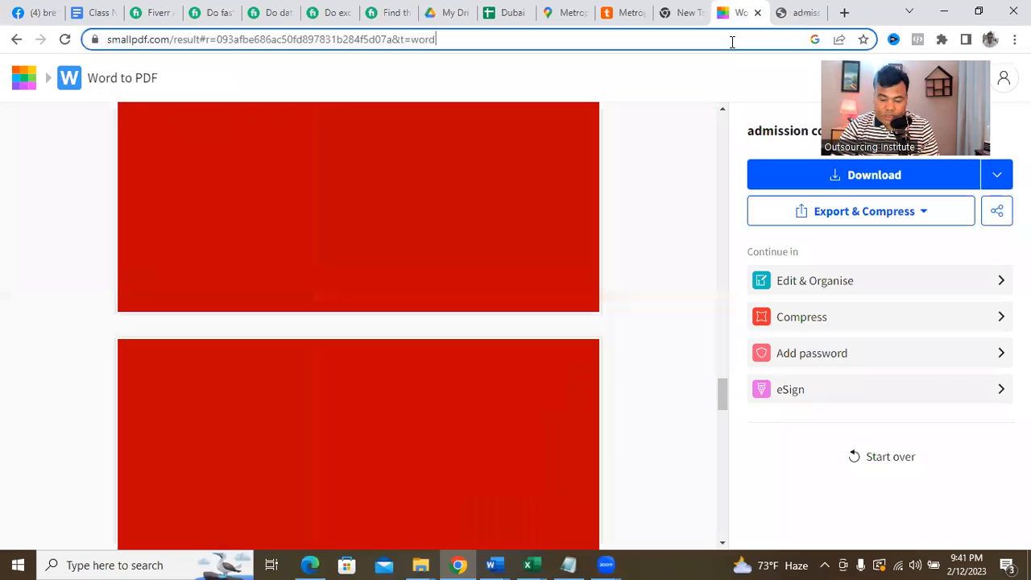
pyautogui.click(729, 44)
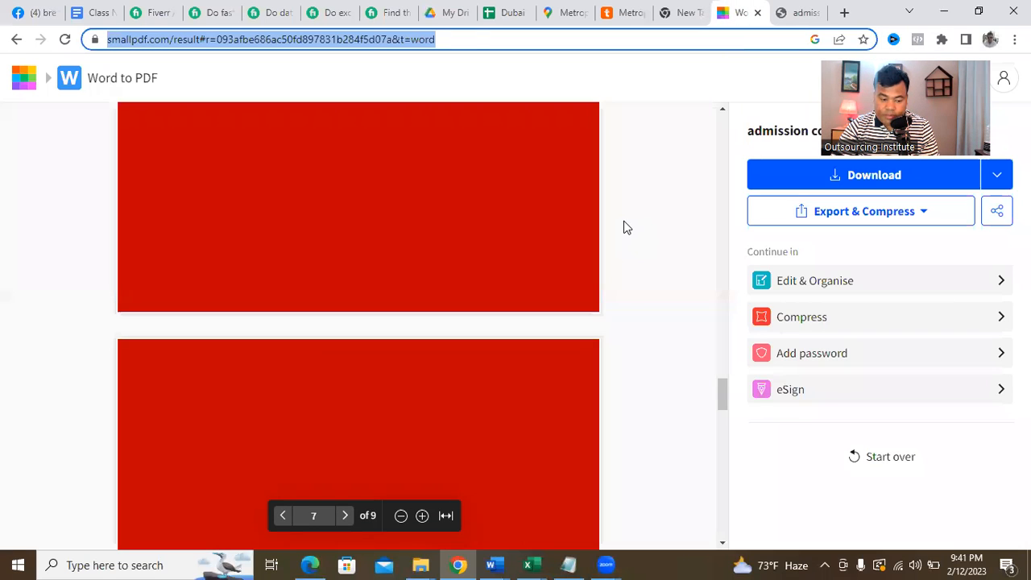
pyautogui.click(473, 40)
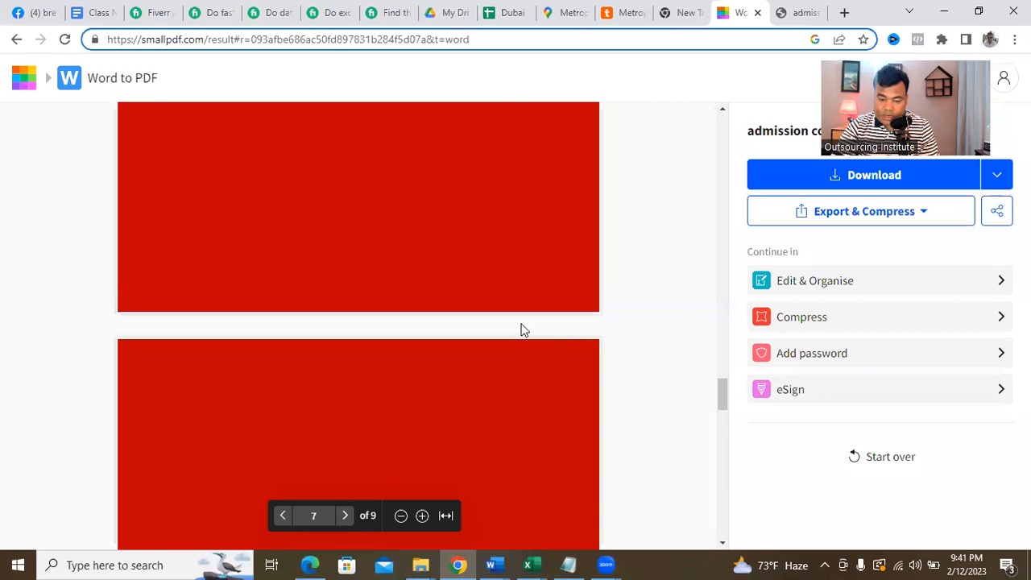
# Review the open browser pages, including Class Notes, the Facebook restaurant search, the Dubai Restaurent List sheet and the Metropole Restaurant map listing.
pyautogui.click(85, 12)
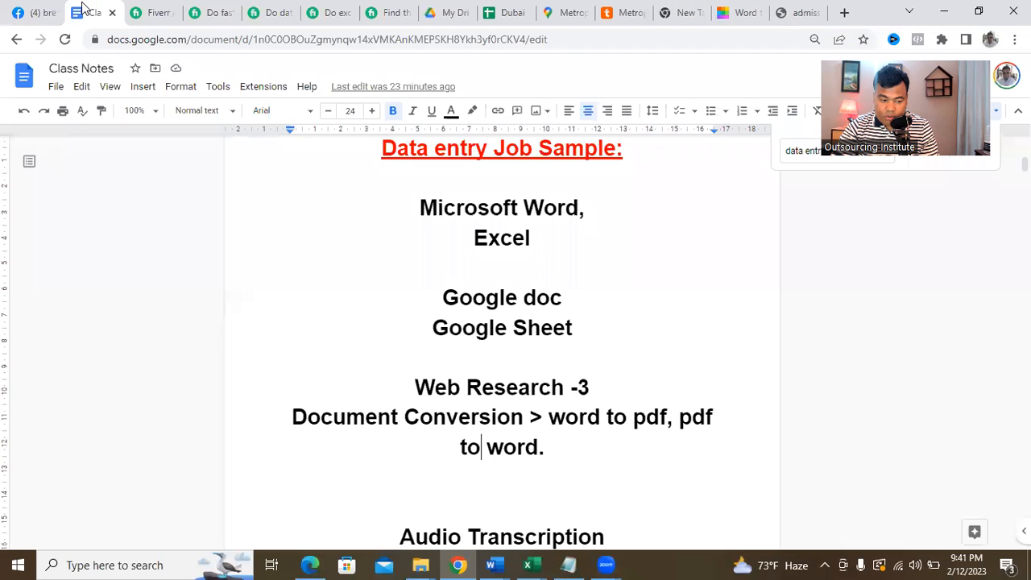
pyautogui.click(38, 10)
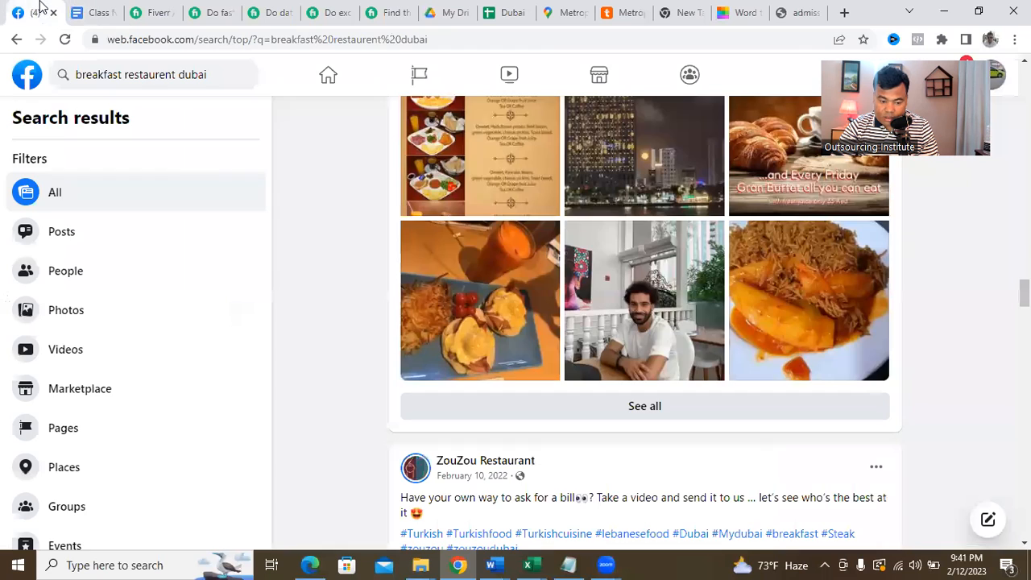
pyautogui.click(506, 12)
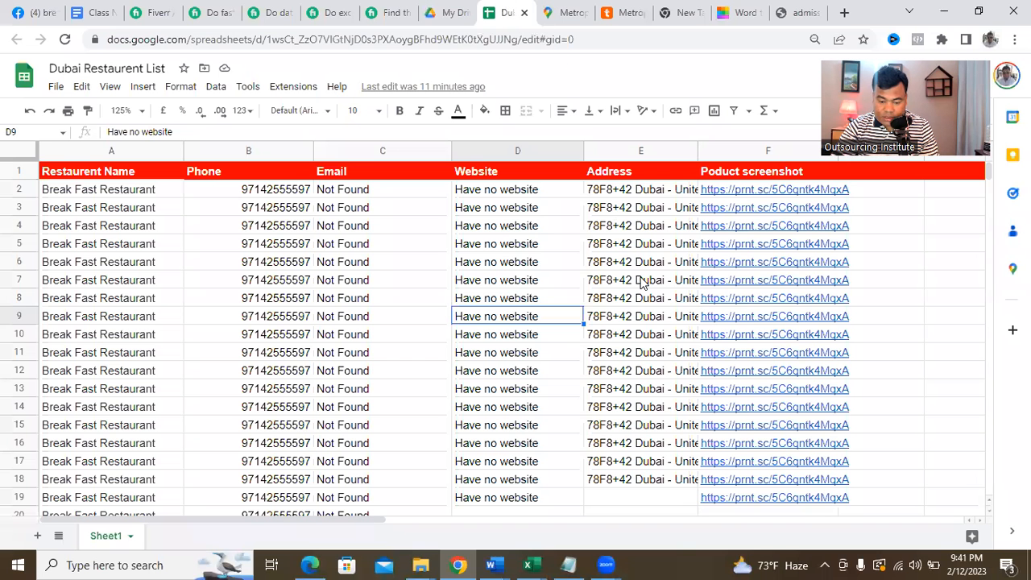
pyautogui.click(642, 282)
pyautogui.click(569, 11)
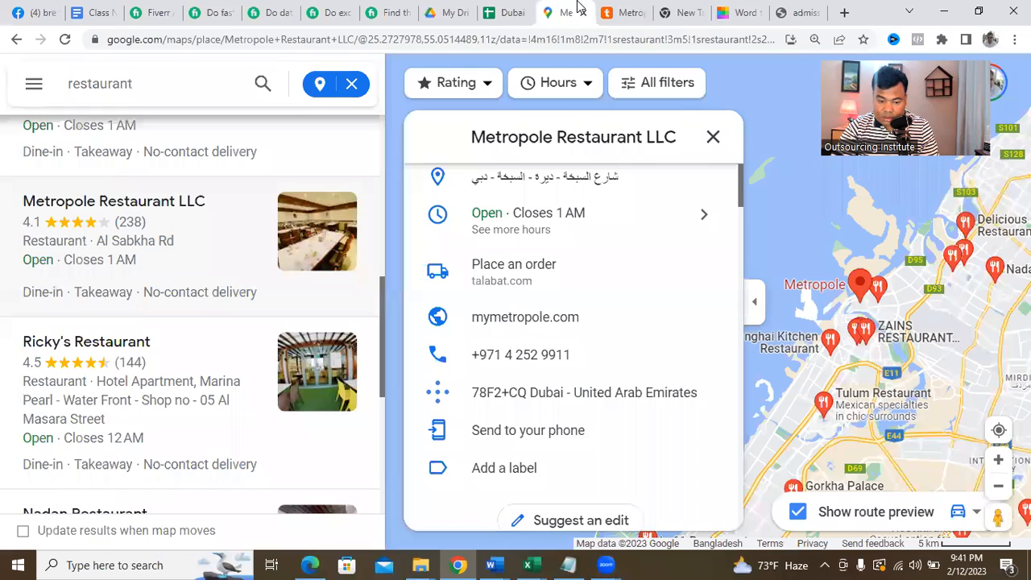
pyautogui.click(632, 9)
pyautogui.click(681, 11)
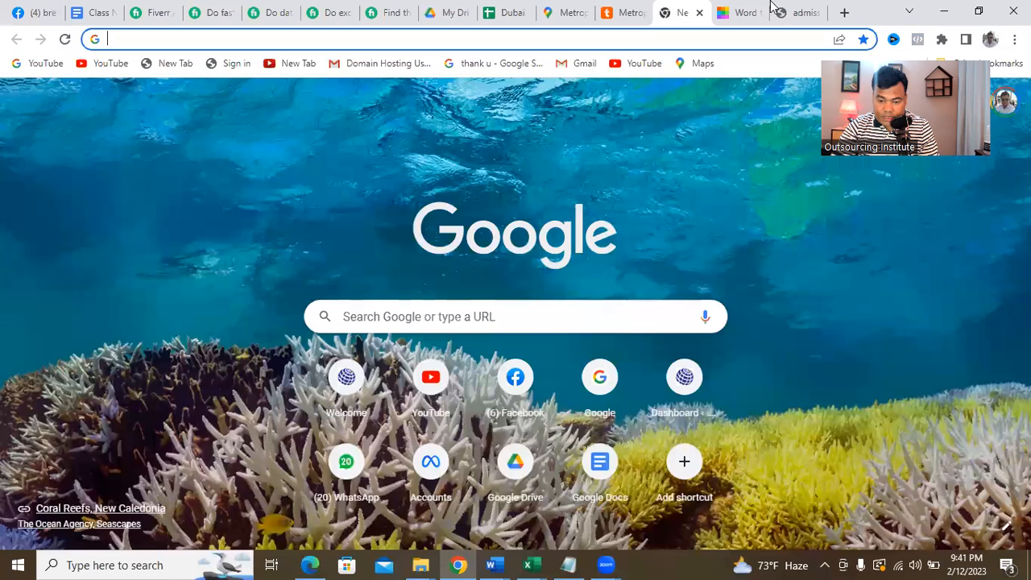
pyautogui.click(739, 10)
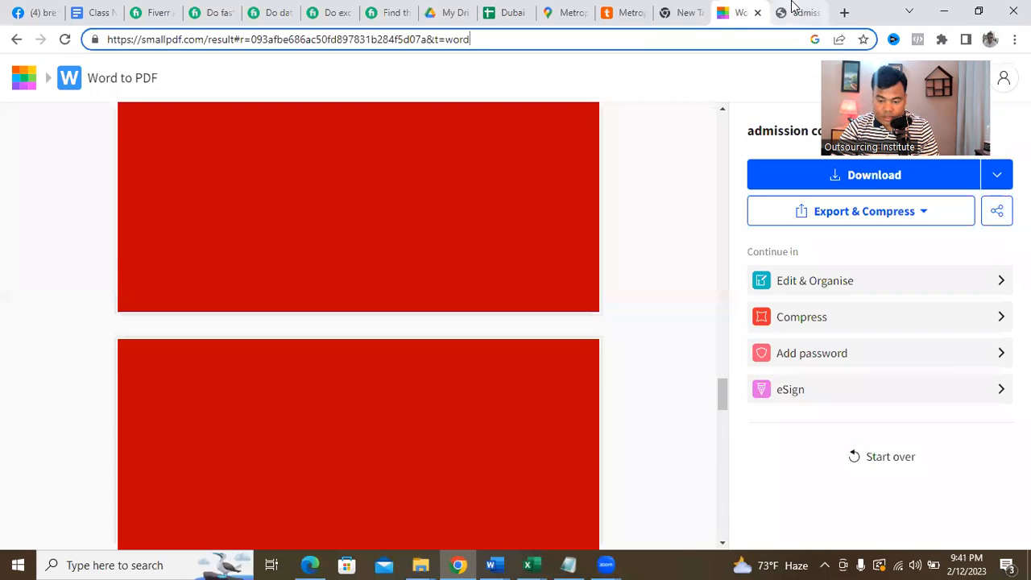
pyautogui.click(789, 12)
pyautogui.click(680, 10)
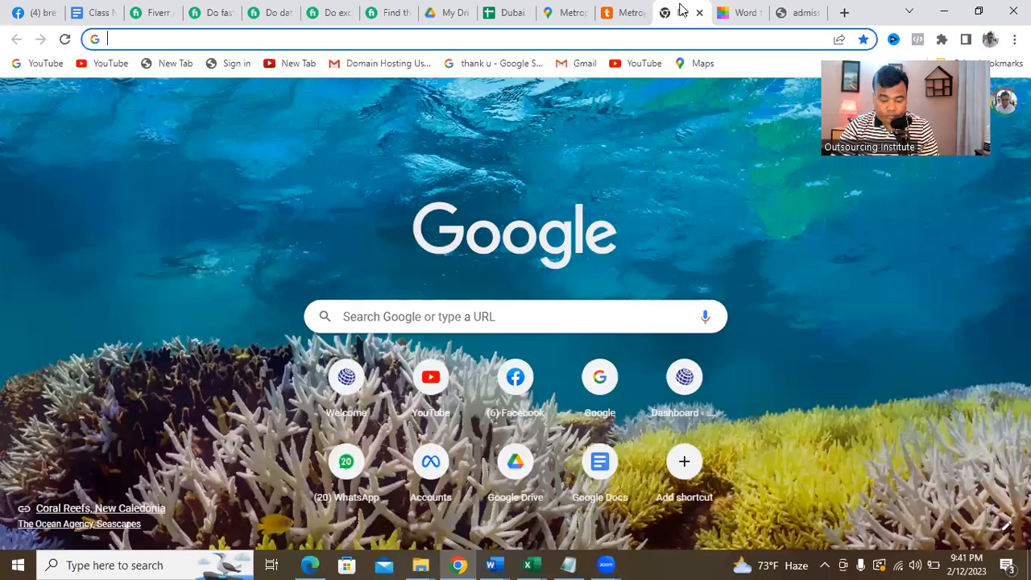
# Compare the Smallpdf result preview with the downloaded admission course PDF.
pyautogui.click(725, 10)
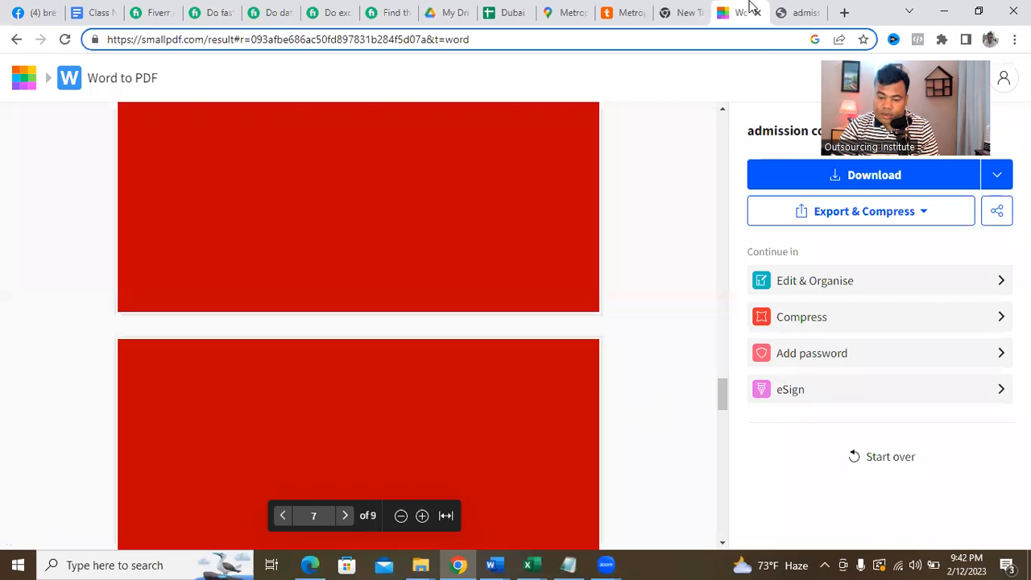
pyautogui.click(780, 10)
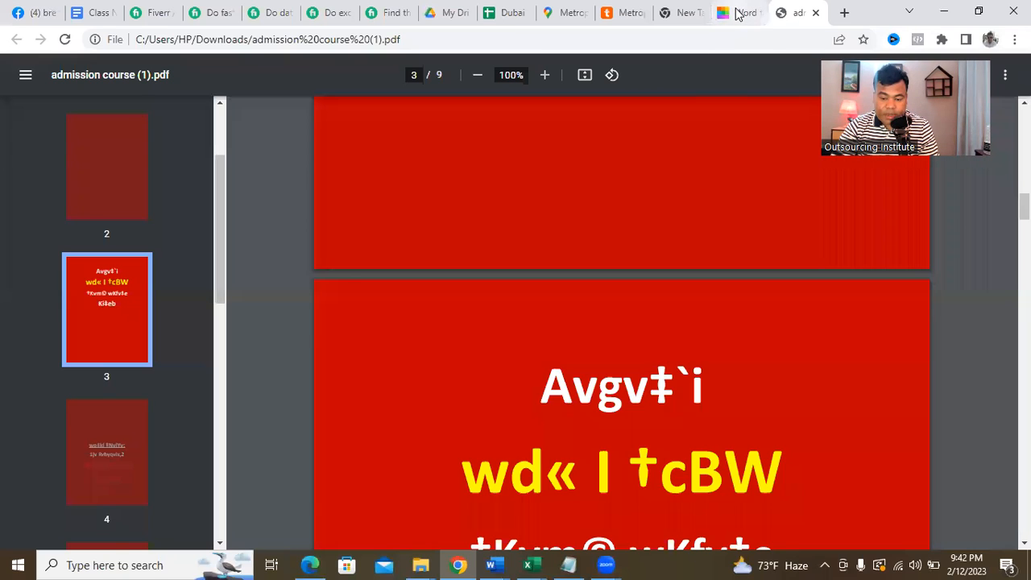
pyautogui.click(746, 12)
pyautogui.scroll(-2, 351, 193)
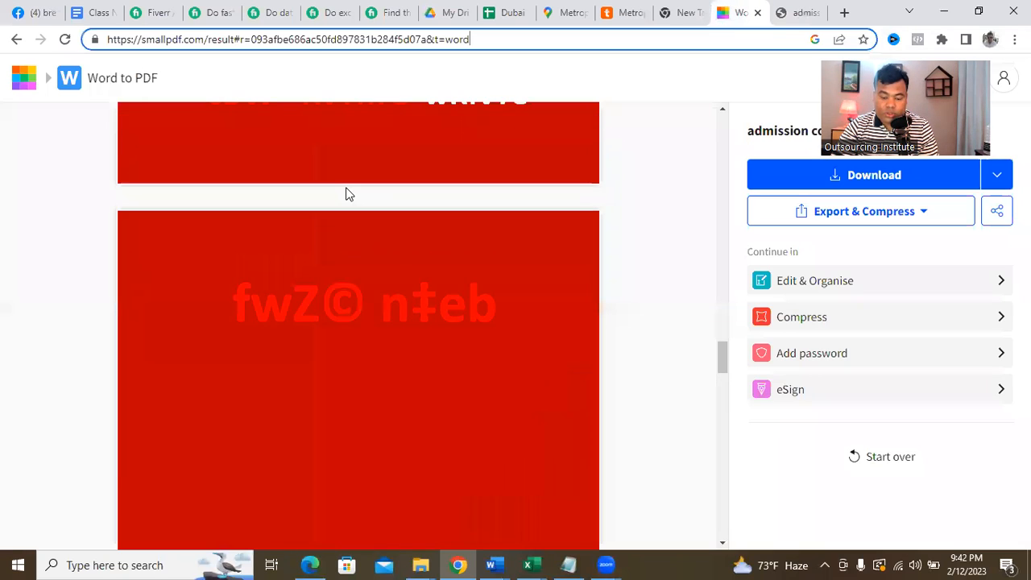
pyautogui.scroll(10, 343, 192)
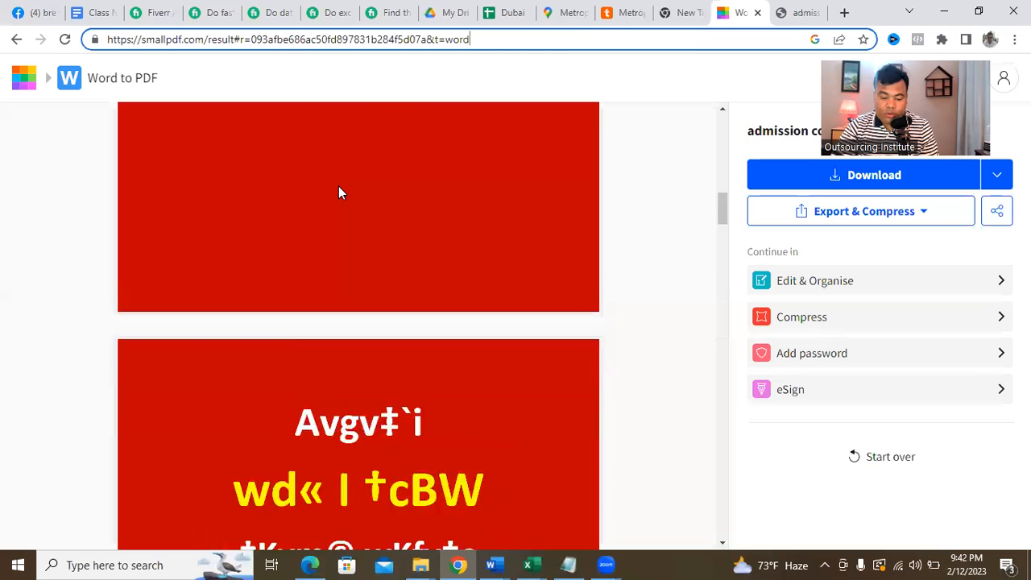
# Go back to the "word to pdf online" Google results and reopen Smallpdf's Word to PDF converter.
pyautogui.click(17, 39)
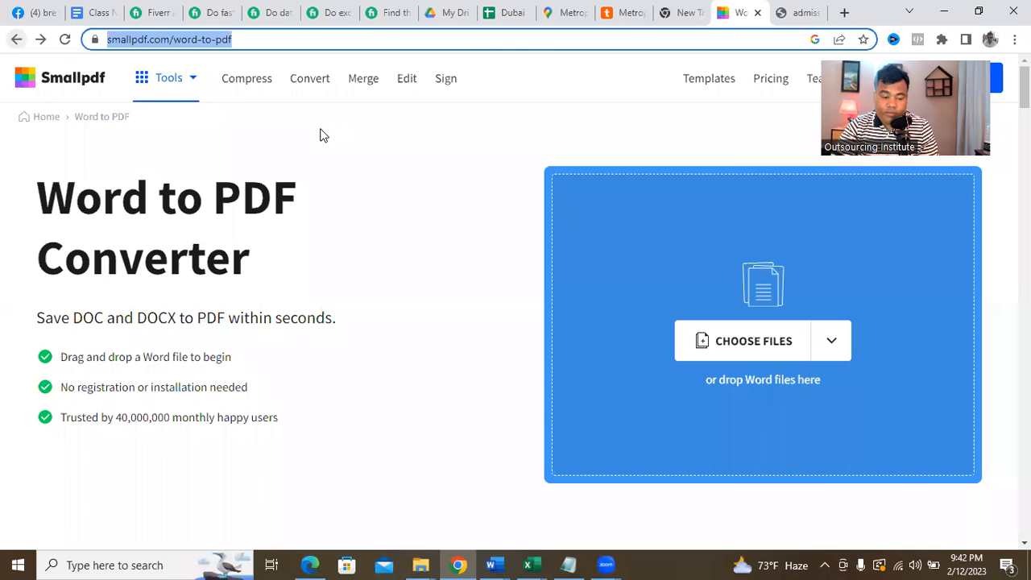
pyautogui.click(11, 41)
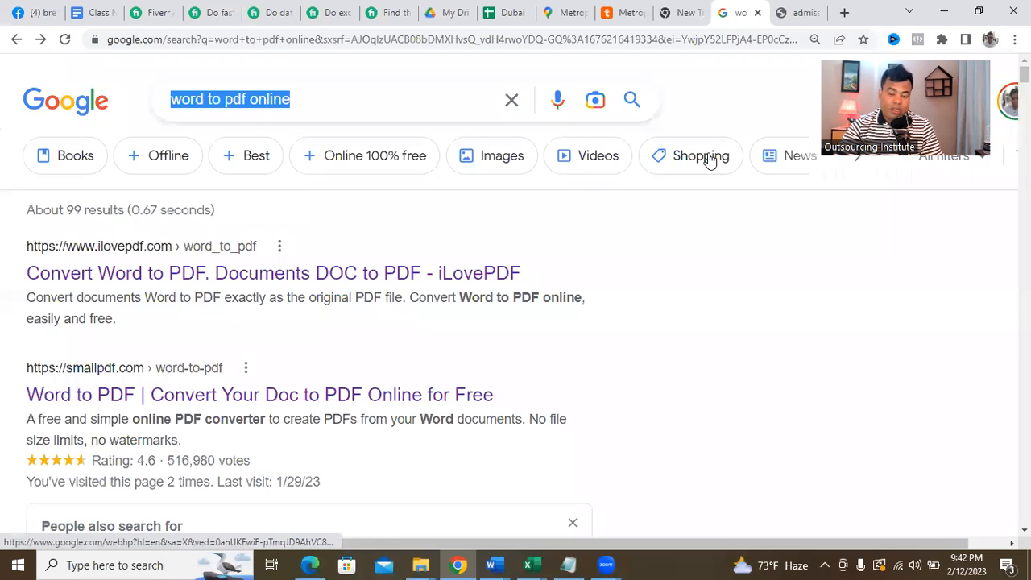
pyautogui.click(679, 230)
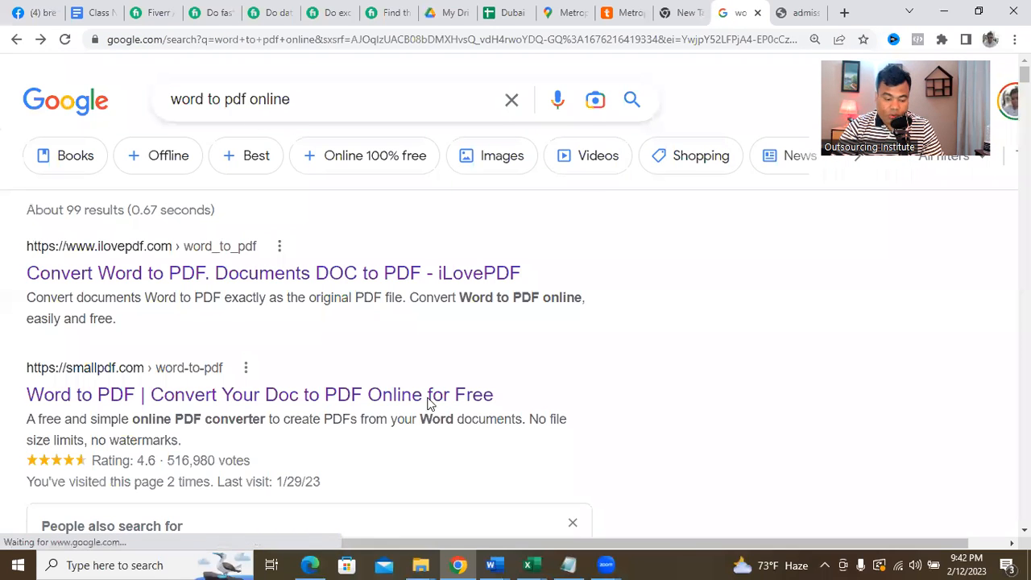
pyautogui.click(306, 394)
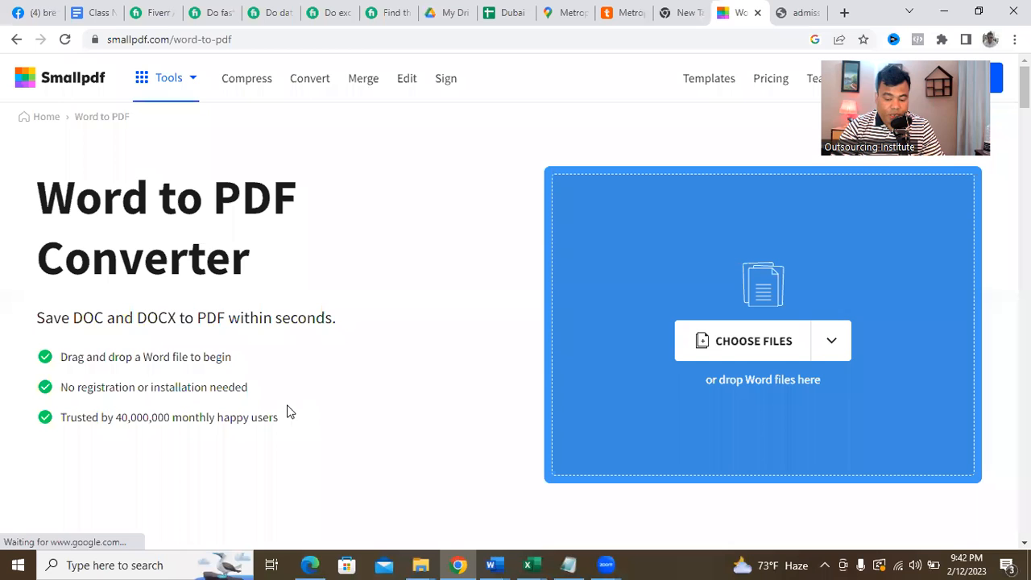
pyautogui.click(835, 349)
pyautogui.click(890, 360)
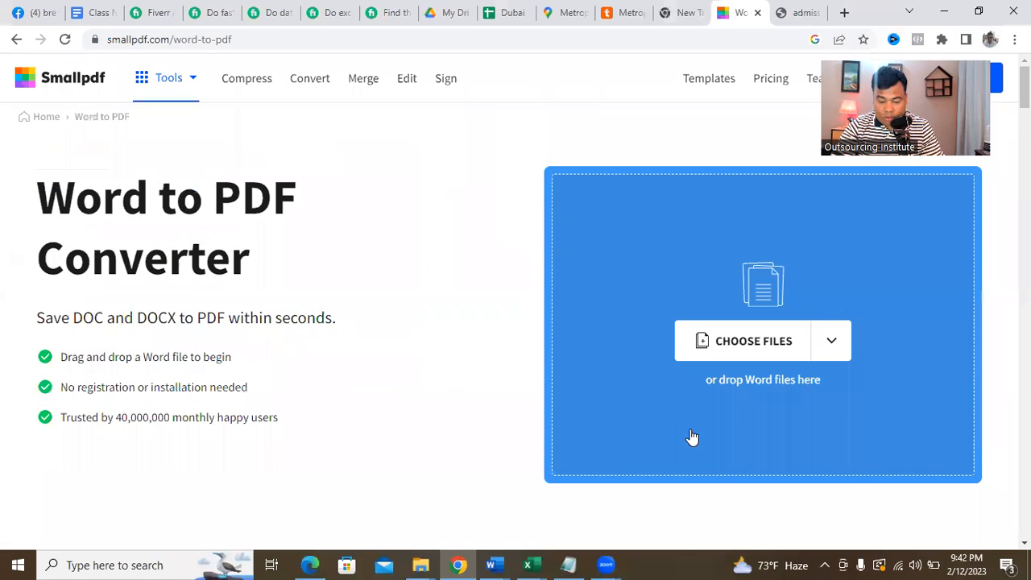
pyautogui.click(985, 11)
pyautogui.scroll(-5, 796, 379)
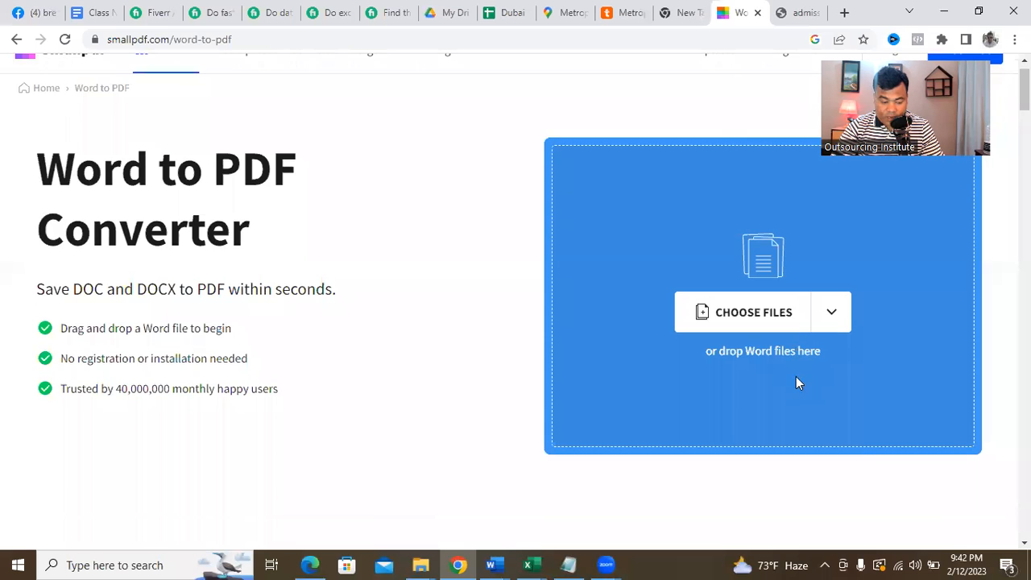
pyautogui.scroll(5, 794, 375)
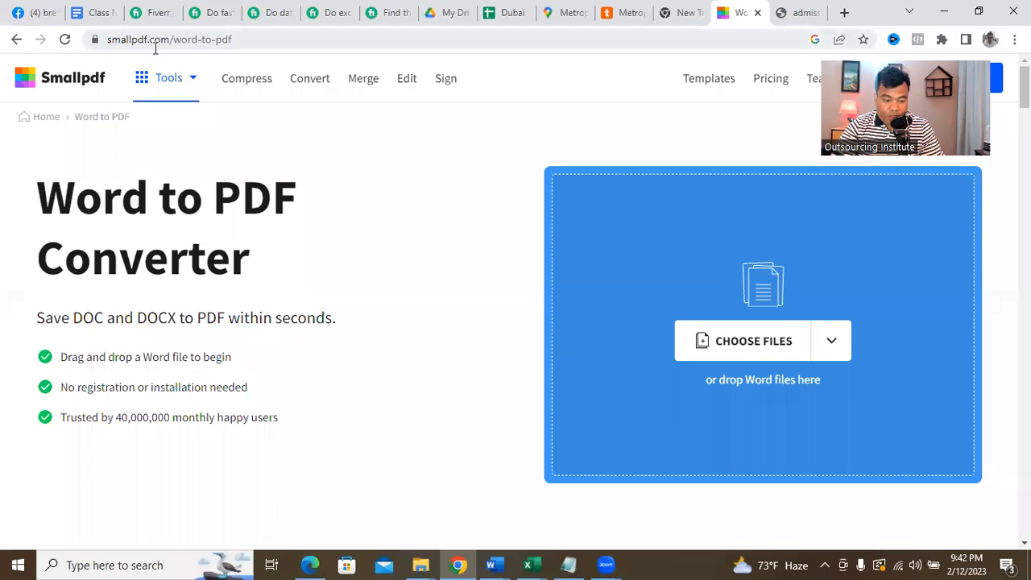
# Go to the Smallpdf home page, expand its full list of PDF tools and dismiss the Google sign-in prompt.
pyautogui.click(83, 78)
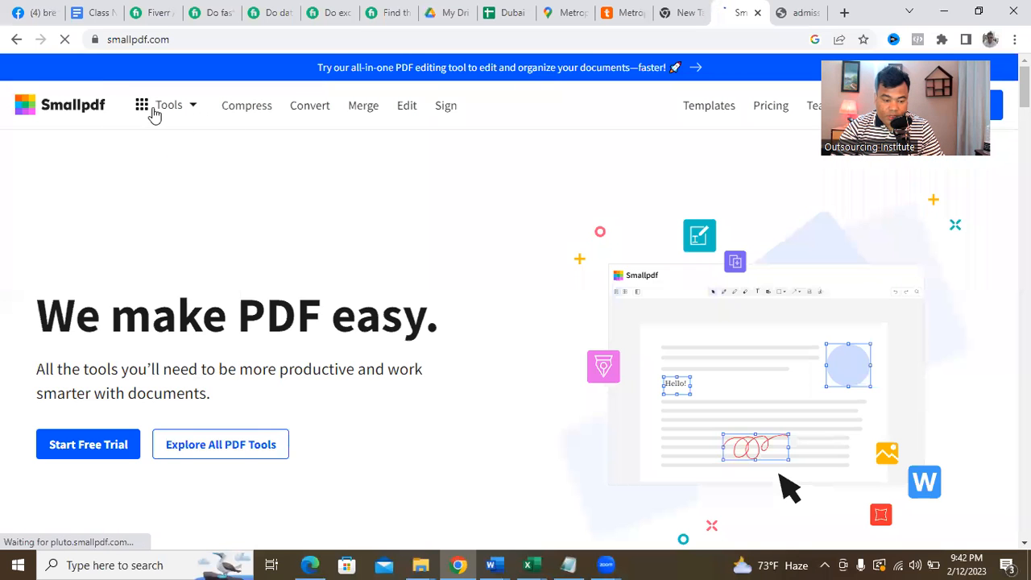
pyautogui.click(192, 112)
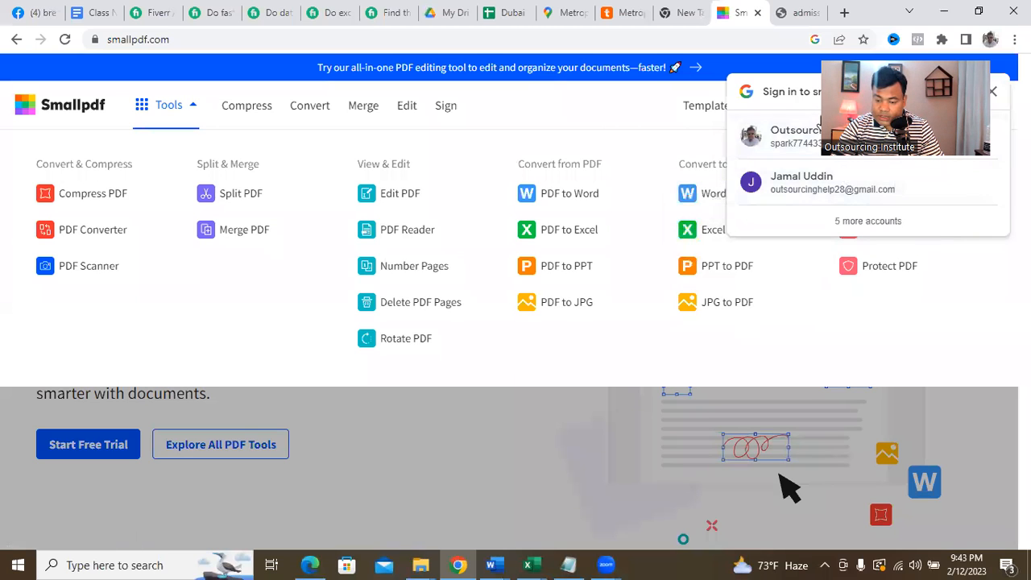
pyautogui.moveTo(866, 115); pyautogui.dragTo(954, 95)
pyautogui.click(993, 95)
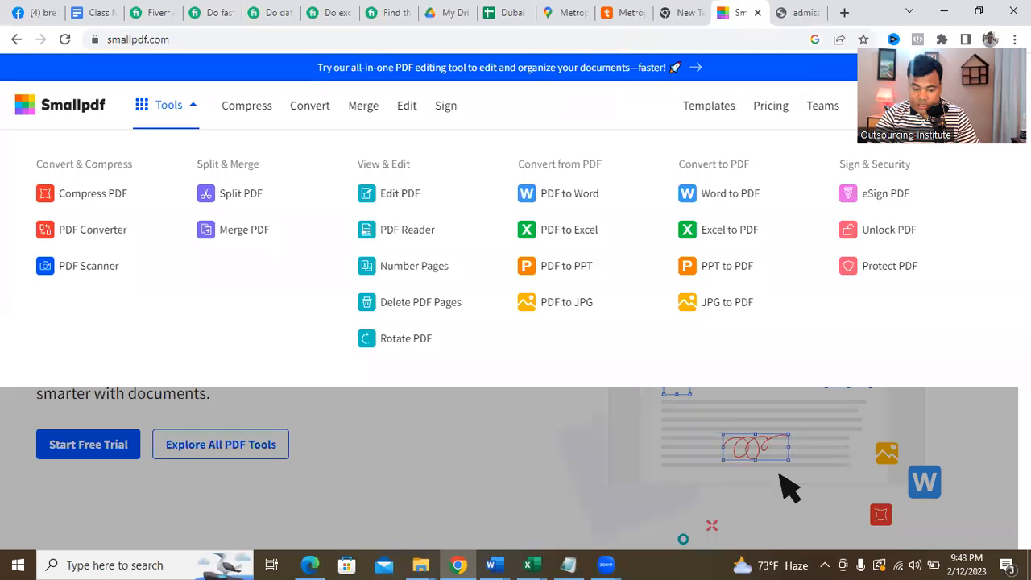
# Capture a screen area of about 840 by 446 pixels over the Smallpdf tool list and save it as an image.
pyautogui.press('Print')
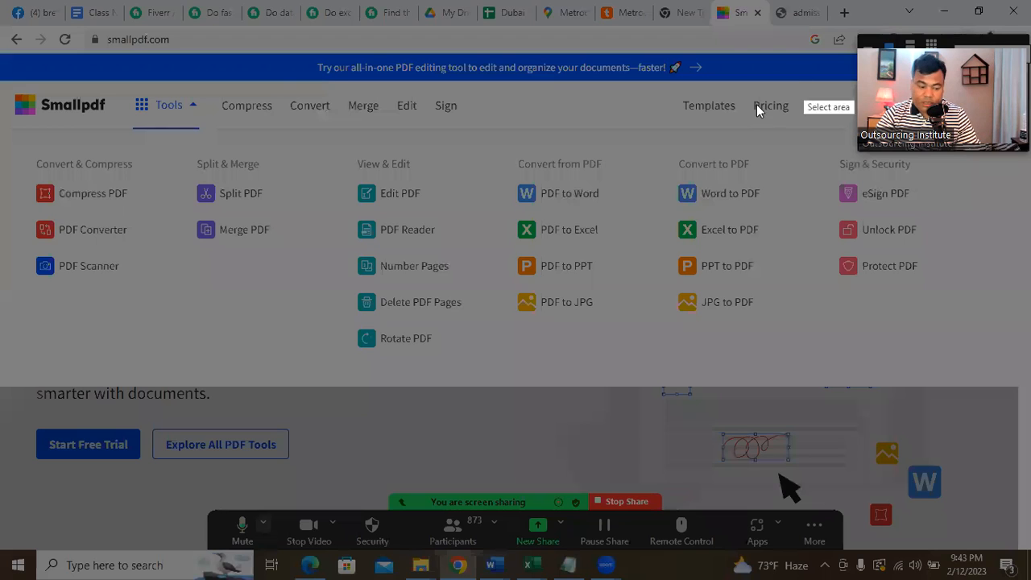
pyautogui.moveTo(297, 34); pyautogui.dragTo(931, 371)
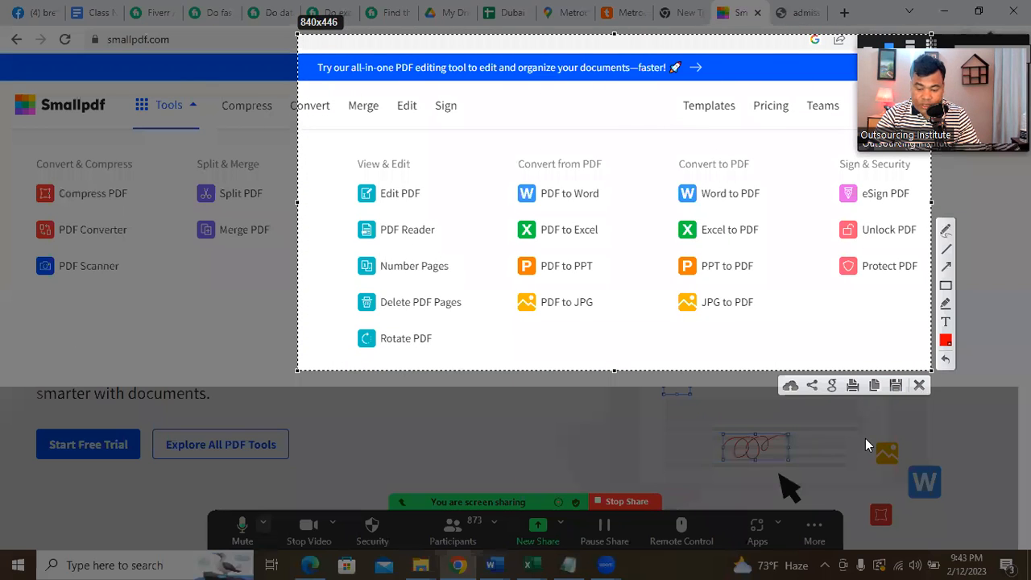
pyautogui.click(896, 385)
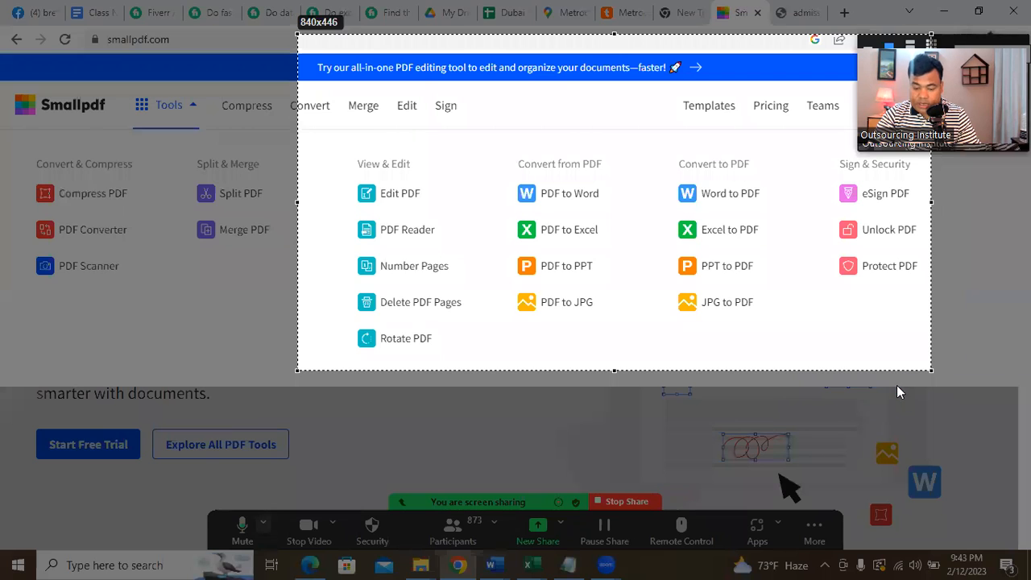
pyautogui.click(391, 279)
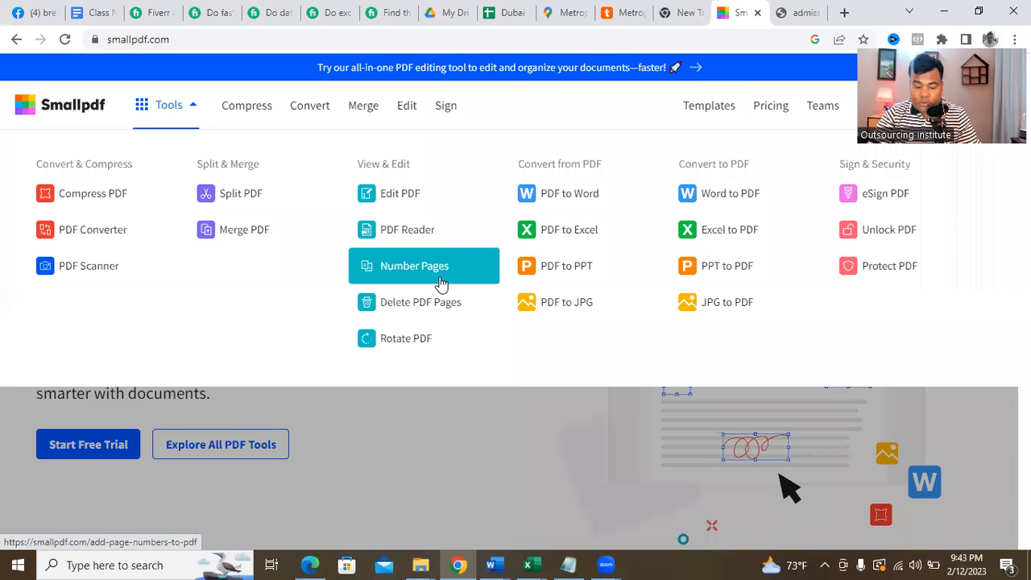
# Minimize the browser, view the Screenshot_37 image from the Downloads folder and close it again.
pyautogui.click(948, 12)
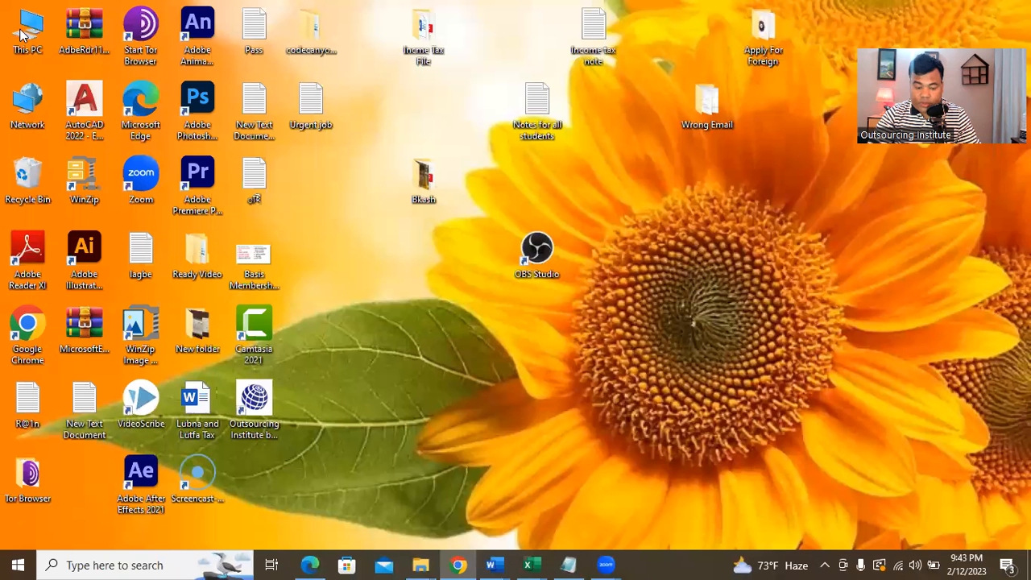
pyautogui.doubleClick(21, 32)
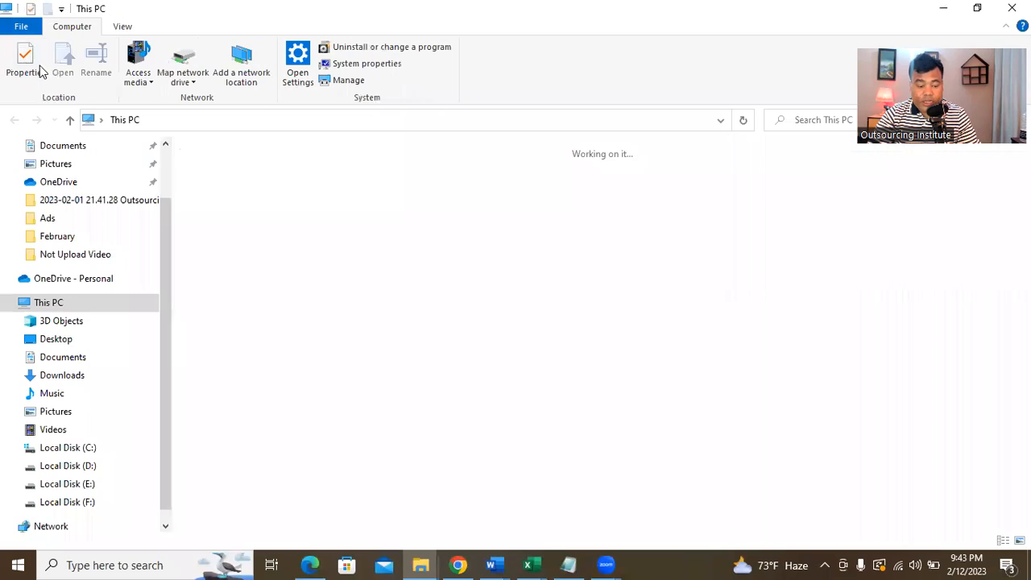
pyautogui.scroll(1, 72, 185)
pyautogui.click(80, 195)
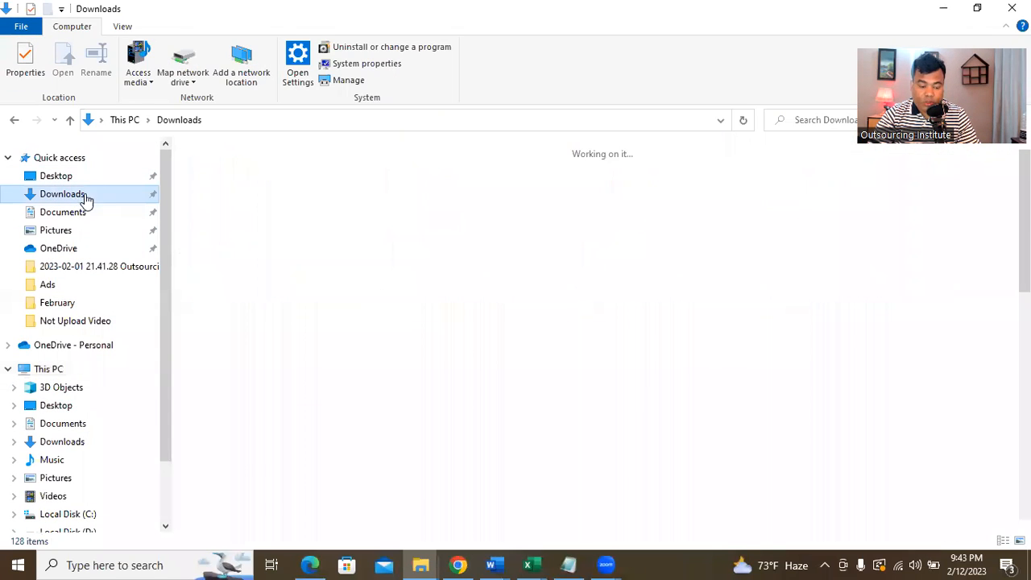
pyautogui.click(216, 218)
pyautogui.doubleClick(216, 217)
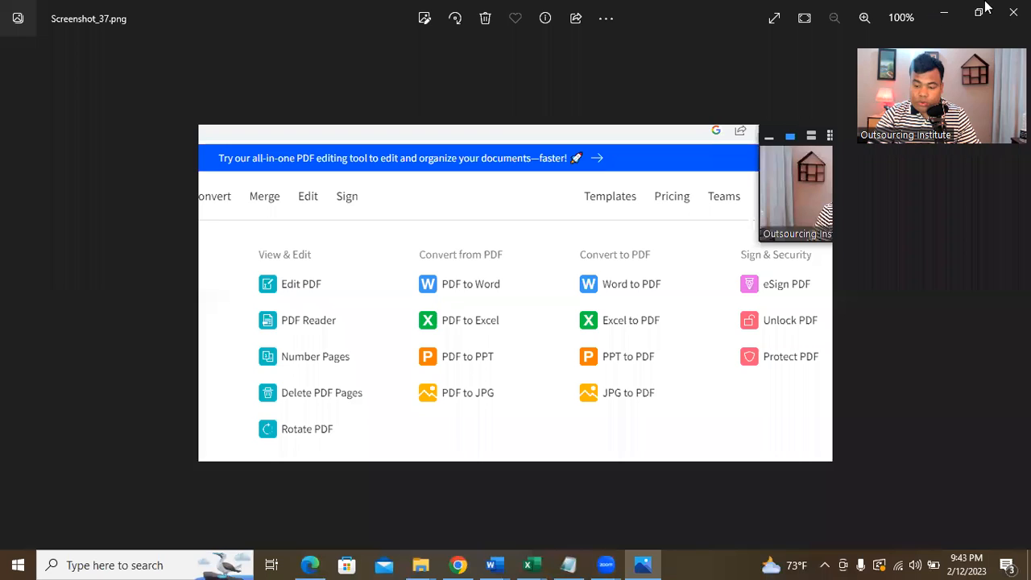
pyautogui.click(1013, 13)
pyautogui.click(828, 219)
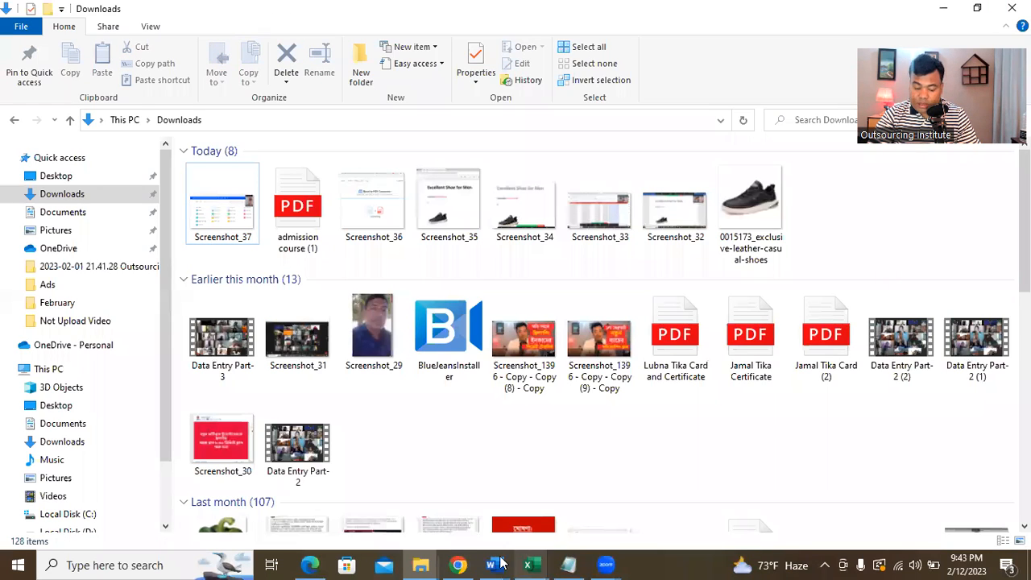
# Switch back to Chrome and open YouTube in a new browser tab.
pyautogui.click(458, 565)
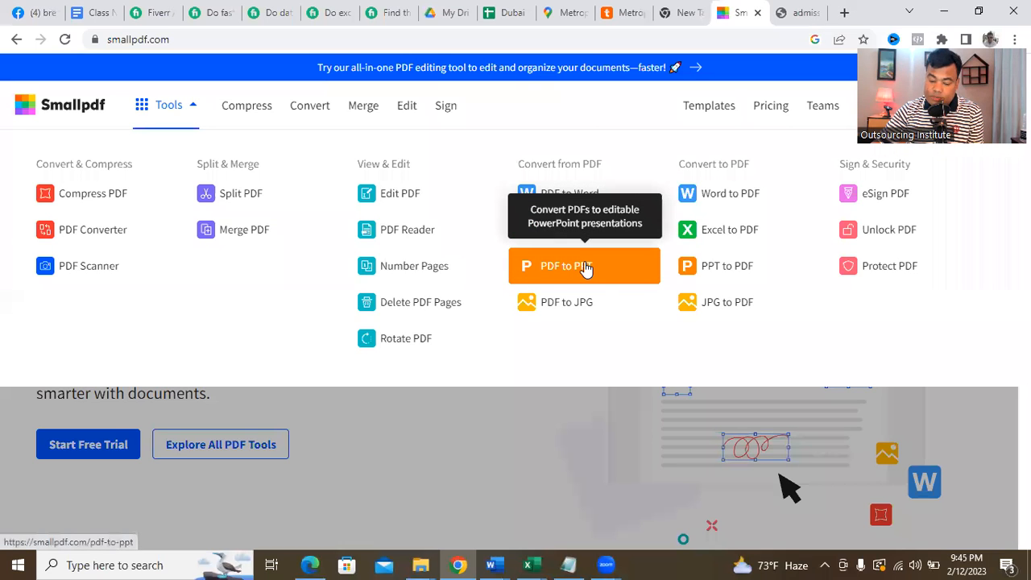
pyautogui.click(845, 12)
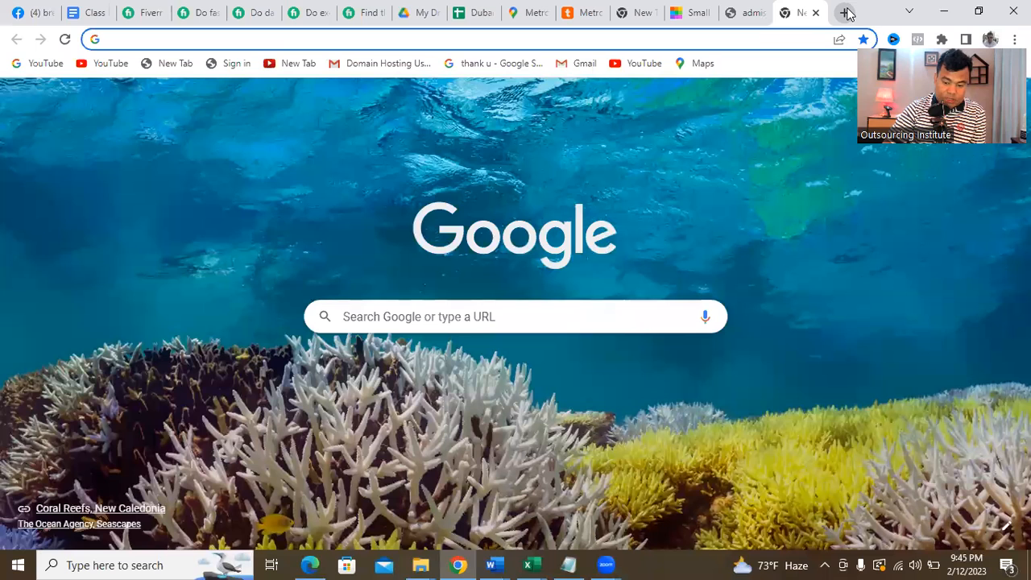
pyautogui.write('y')
pyautogui.press('Return')
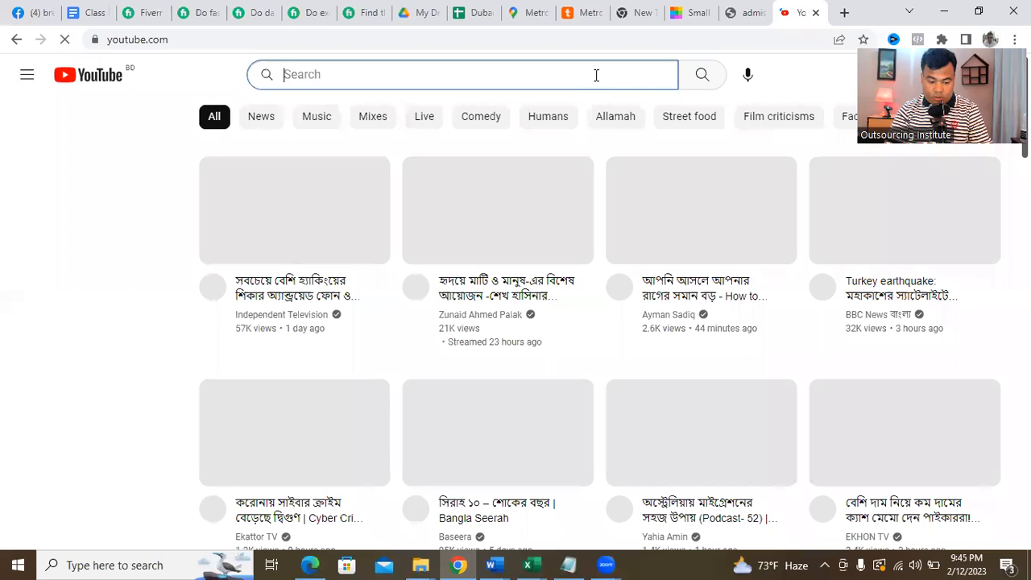
# Search YouTube for "pdf to ppt contert" and browse the resulting conversion tutorials.
pyautogui.write('pdf')
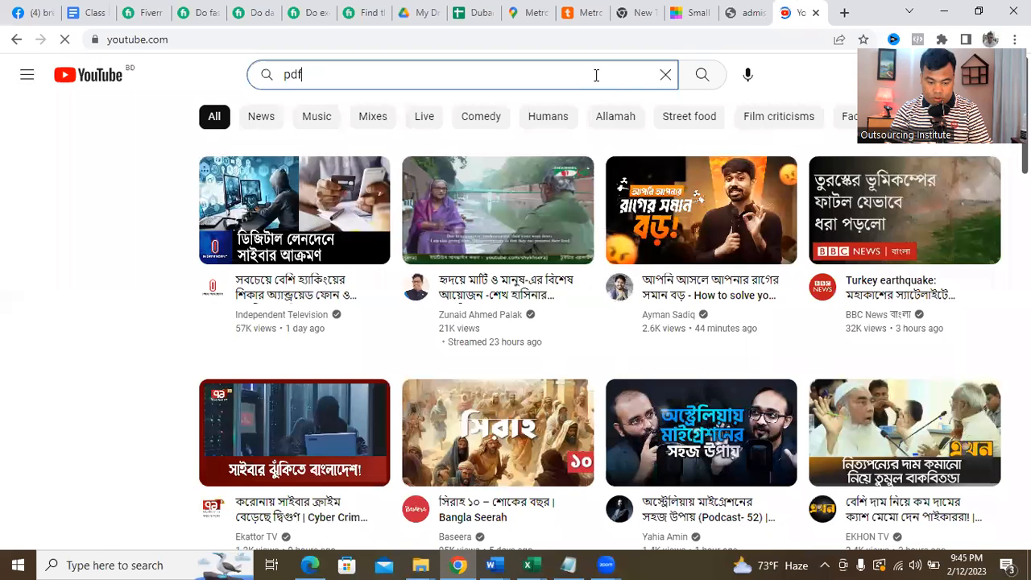
pyautogui.write(' to ppt')
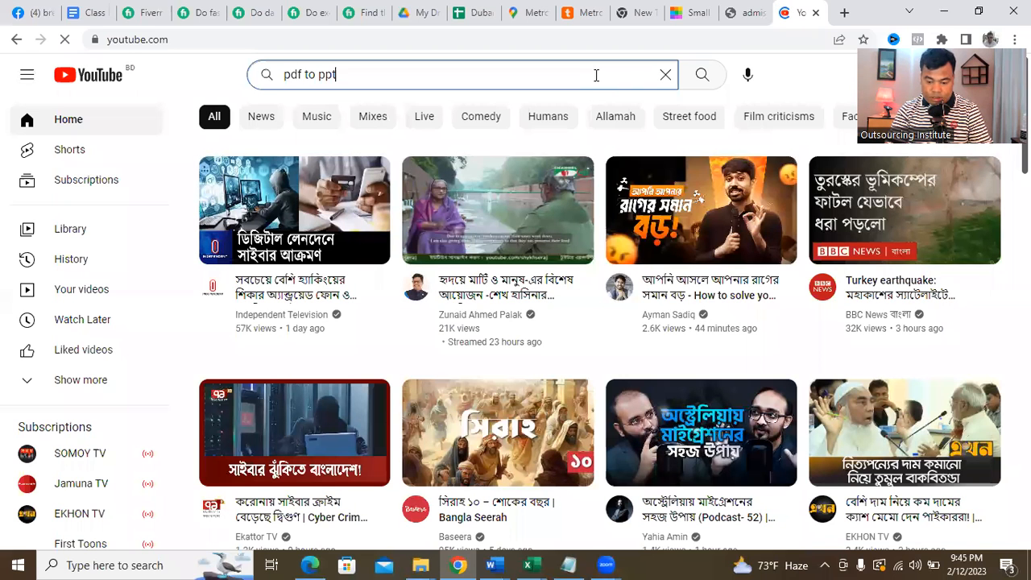
pyautogui.write(' conter')
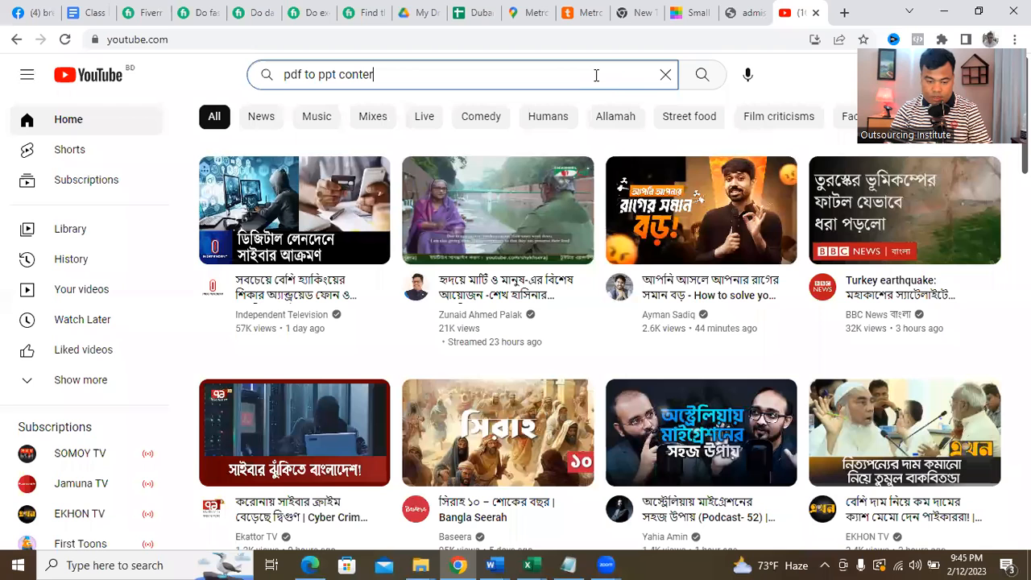
pyautogui.write('t')
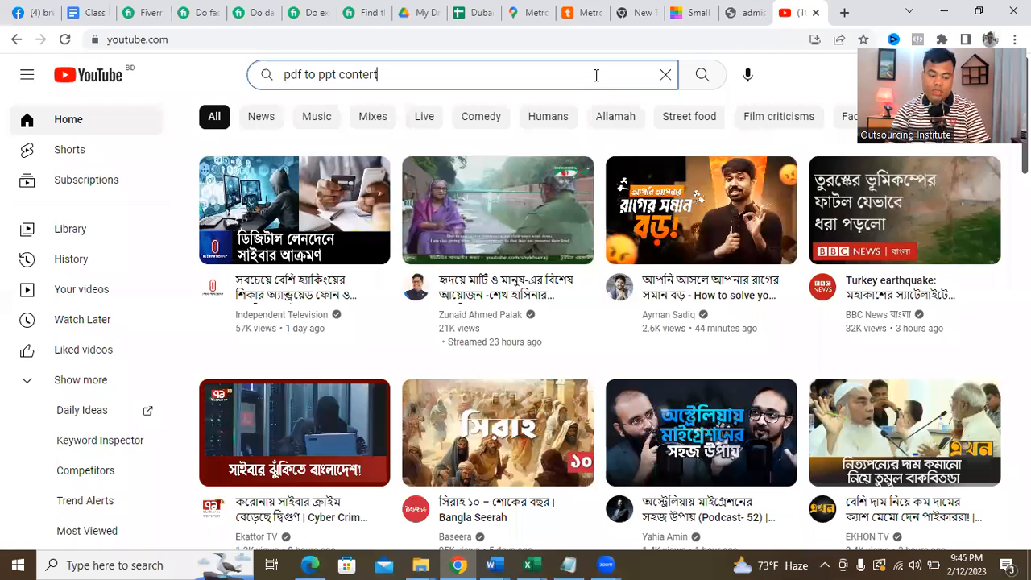
pyautogui.press('Return')
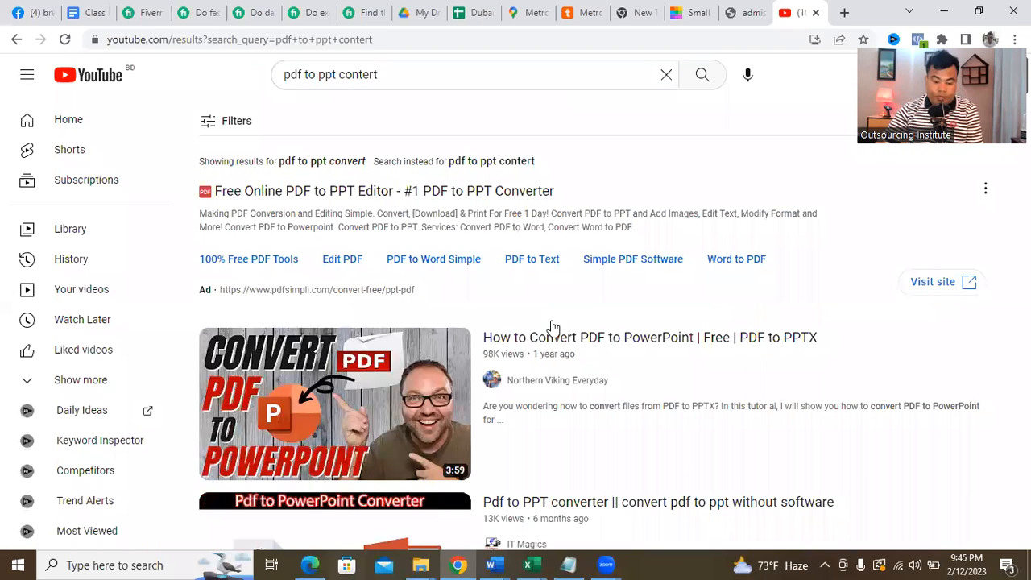
pyautogui.scroll(-2, 553, 327)
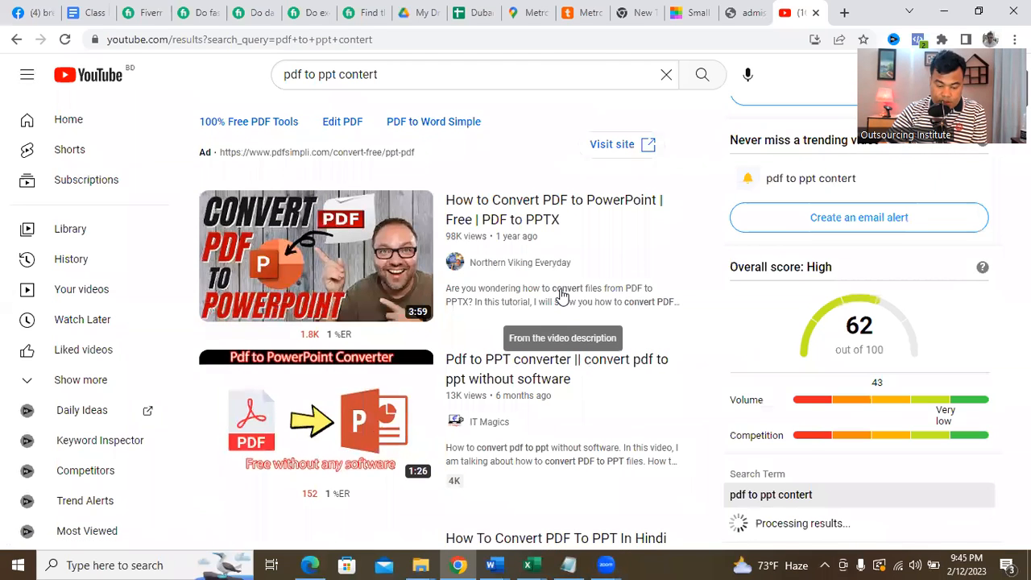
pyautogui.scroll(-2, 564, 298)
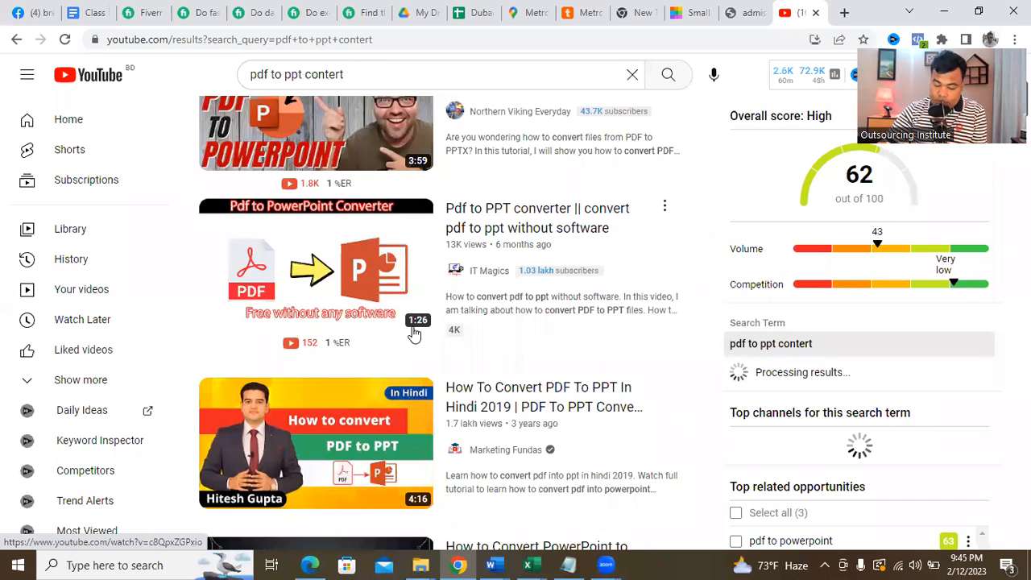
pyautogui.moveTo(414, 333)
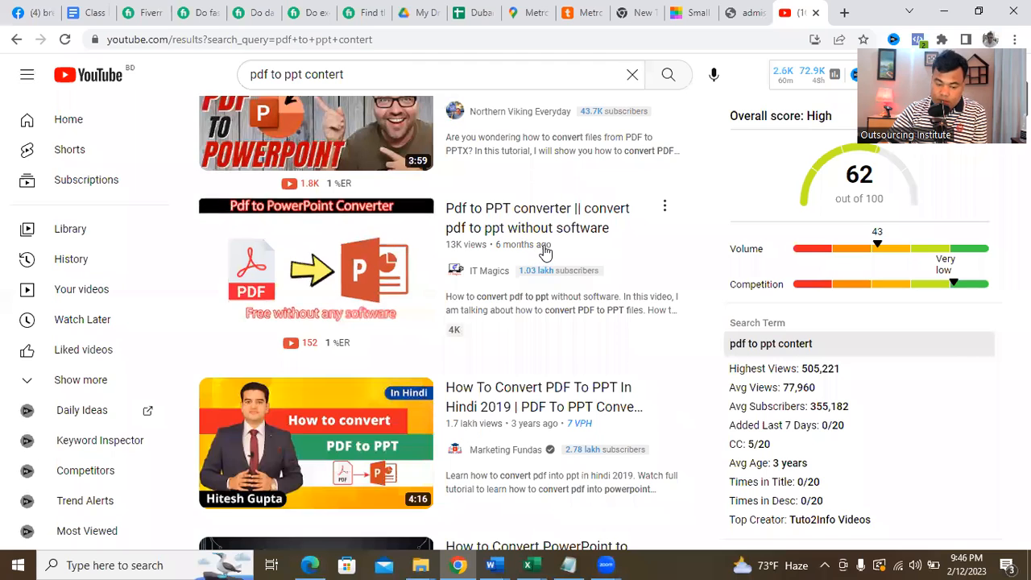
pyautogui.scroll(-3, 555, 250)
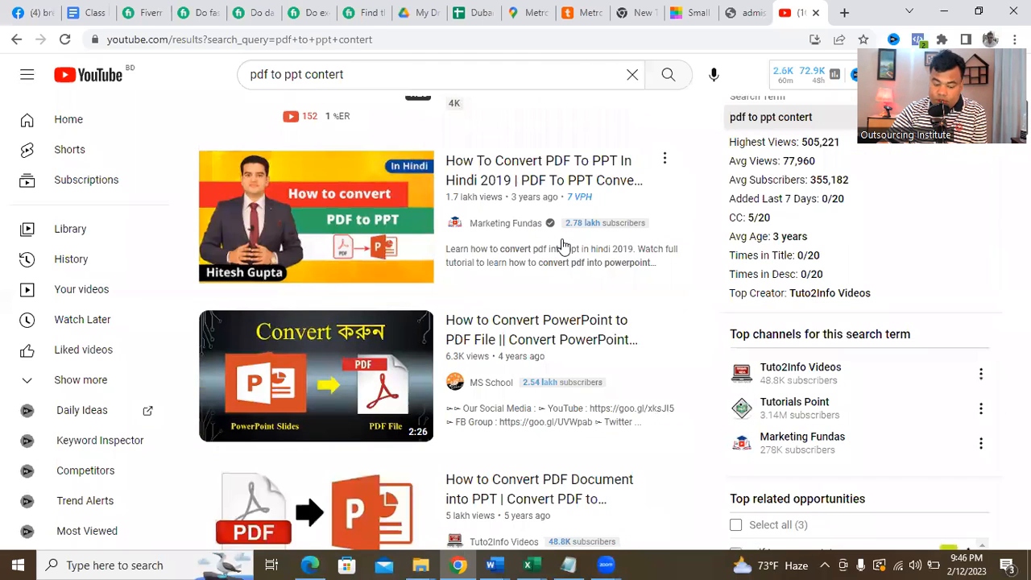
# Look at the admission course PDF, return to the Smallpdf page and collapse its tool list.
pyautogui.click(733, 8)
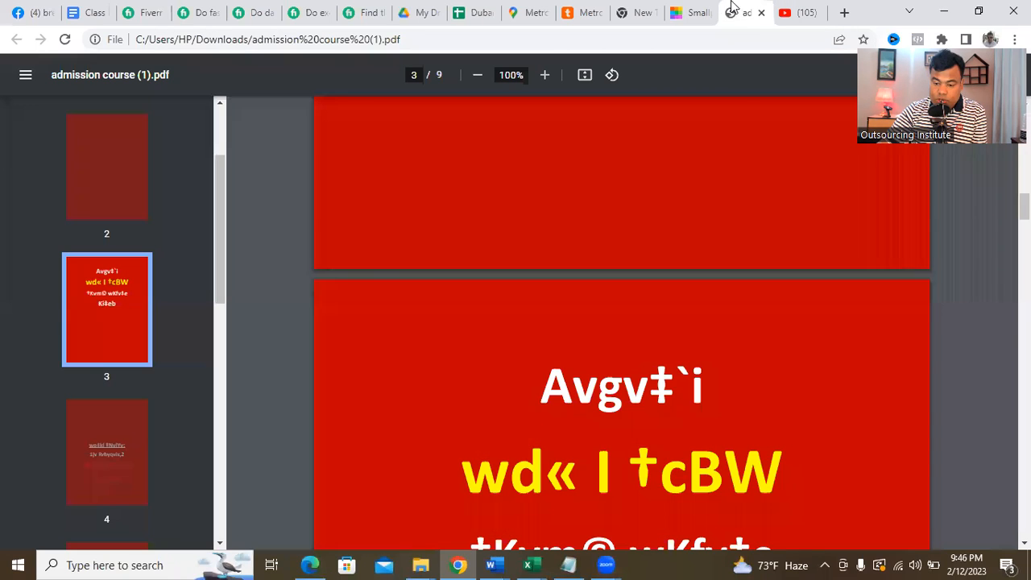
pyautogui.click(689, 8)
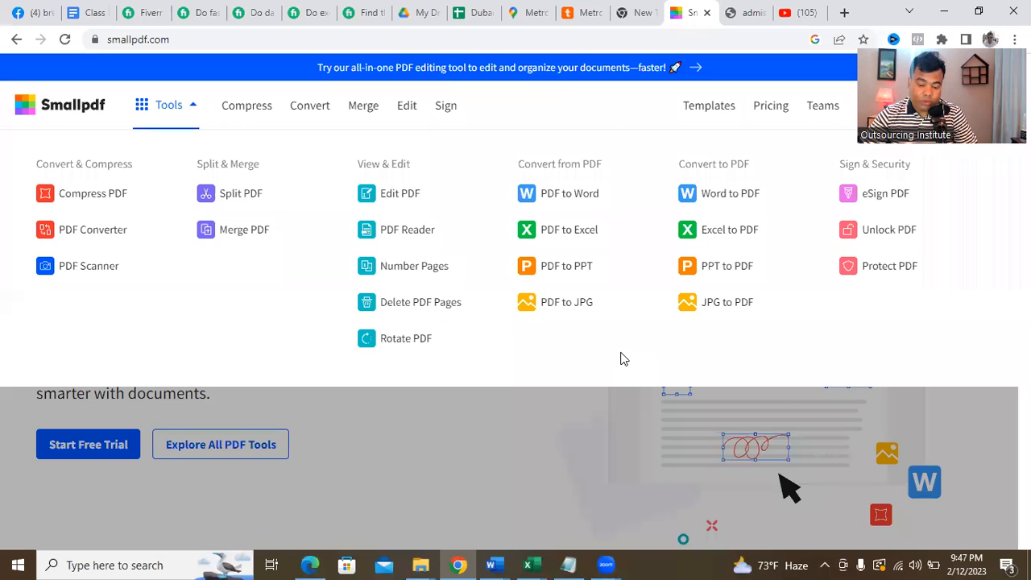
pyautogui.click(556, 410)
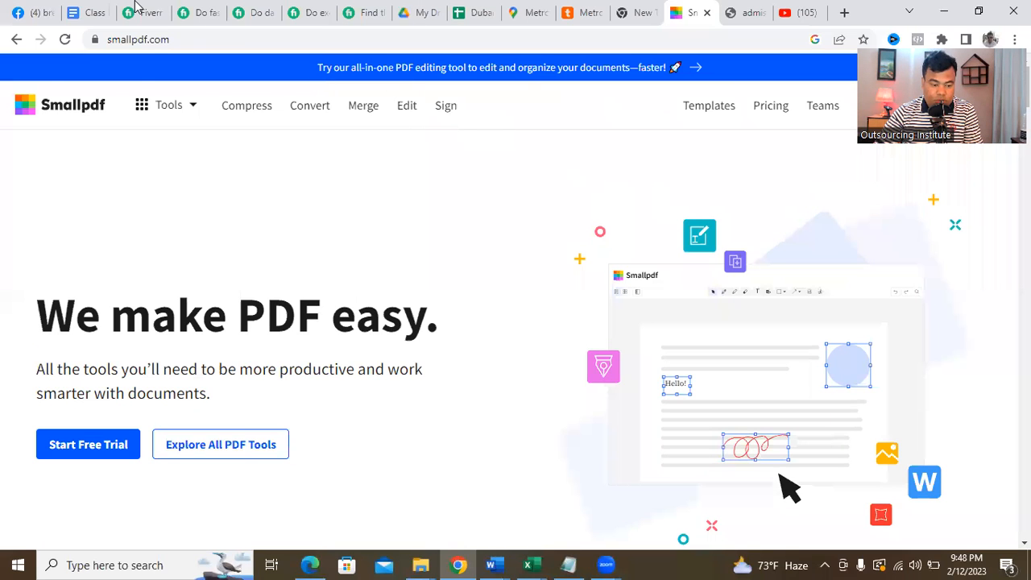
# Review the Data entry Job Sample list in Class Notes and highlight the "Audio Transcription" line.
pyautogui.click(105, 8)
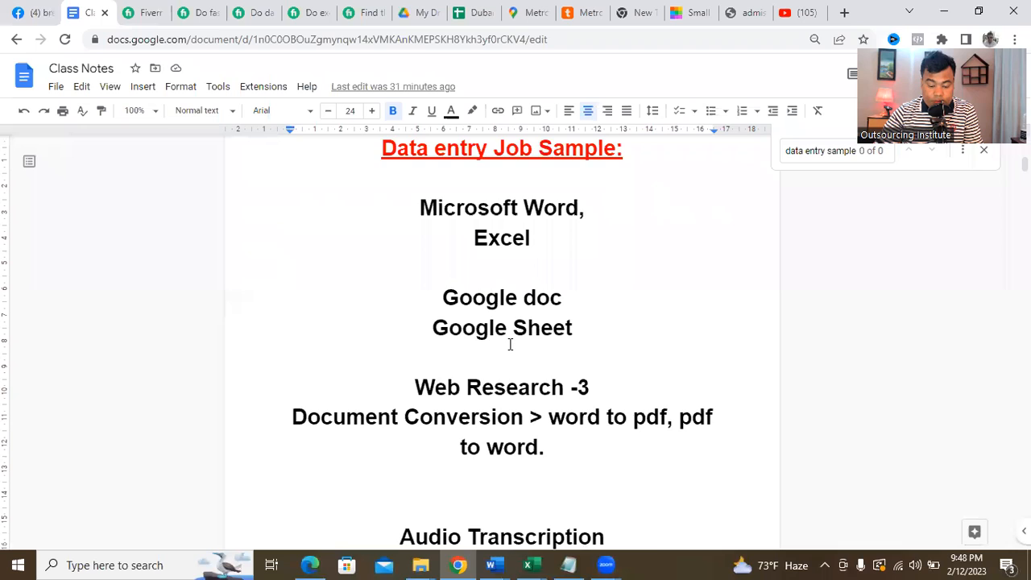
pyautogui.scroll(-2, 510, 345)
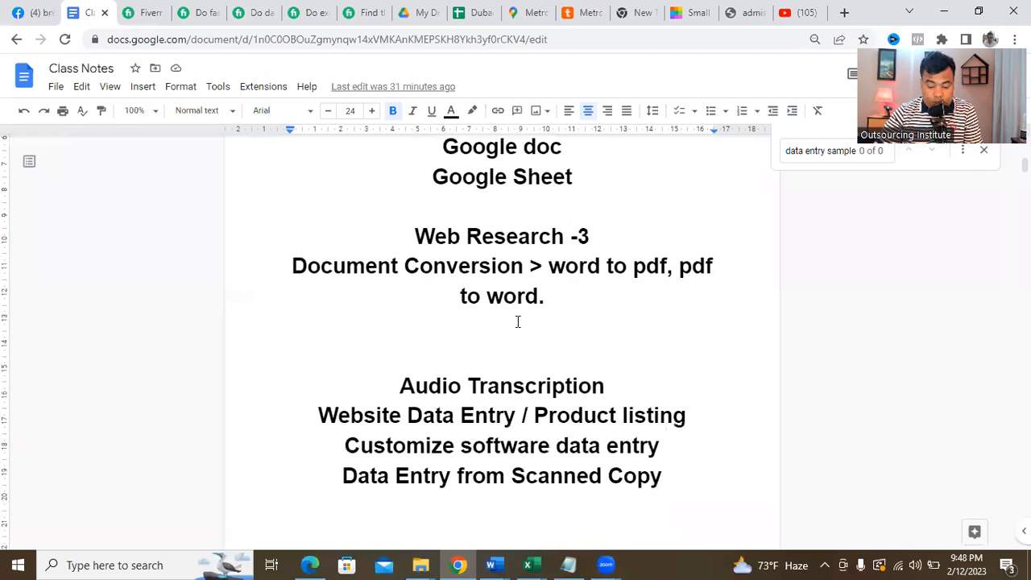
pyautogui.scroll(-2, 518, 321)
pyautogui.scroll(1, 518, 321)
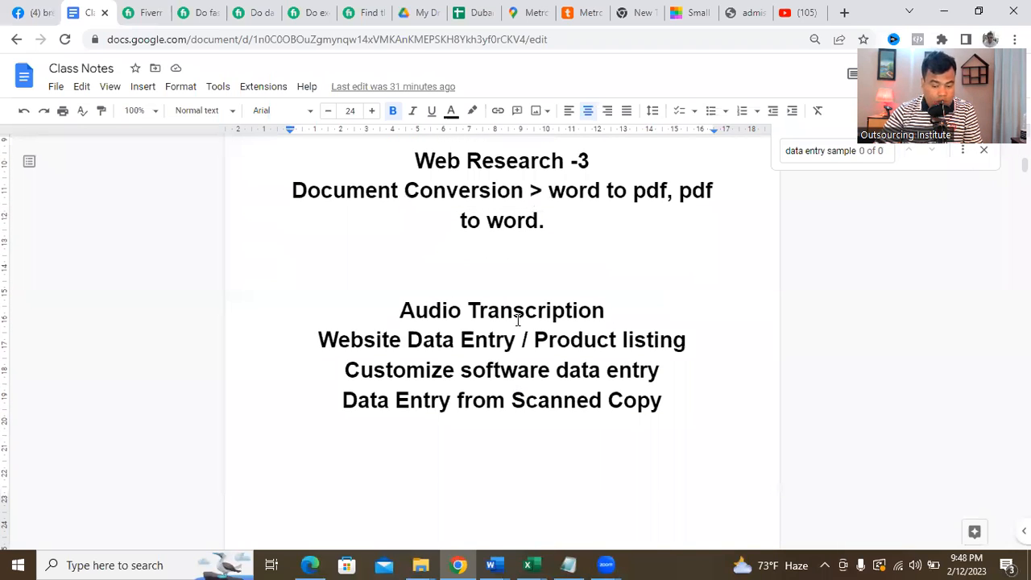
pyautogui.click(407, 309)
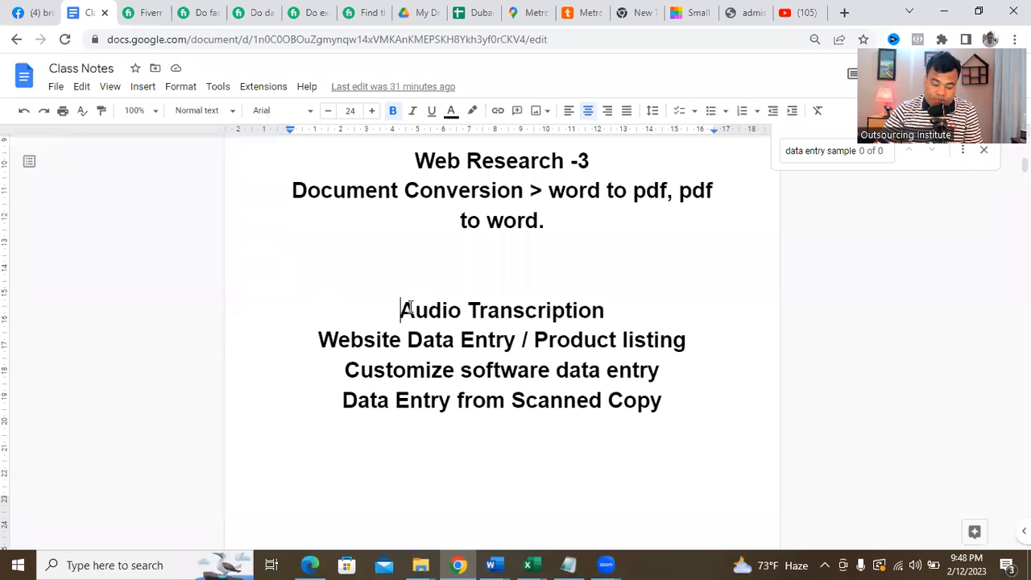
pyautogui.moveTo(406, 309); pyautogui.dragTo(642, 299)
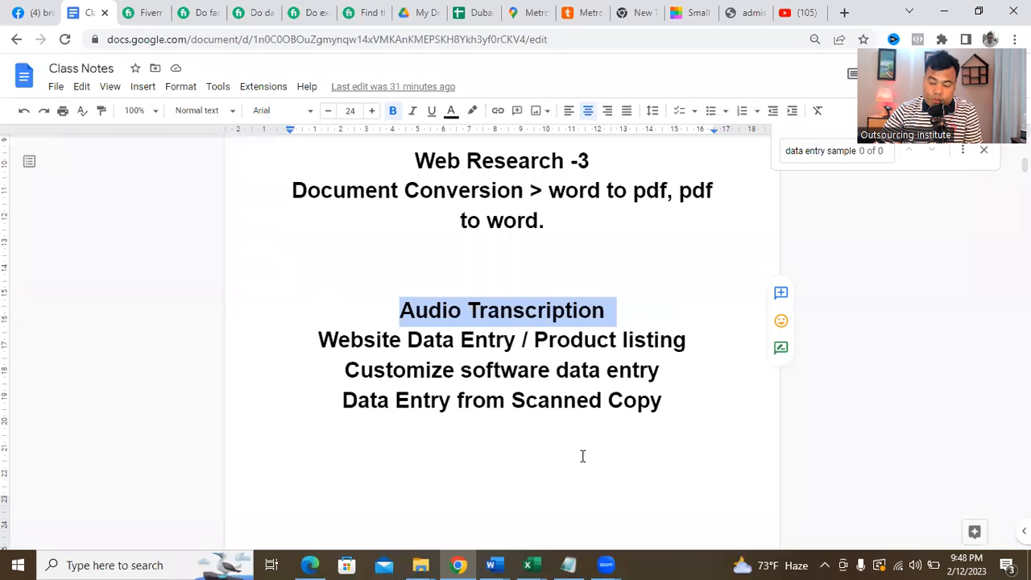
# Load Google in the Smallpdf browser tab and search for "audio transcription".
pyautogui.click(686, 12)
pyautogui.hotkey('ctrl', 'l')
pyautogui.write('g')
pyautogui.press('Return')
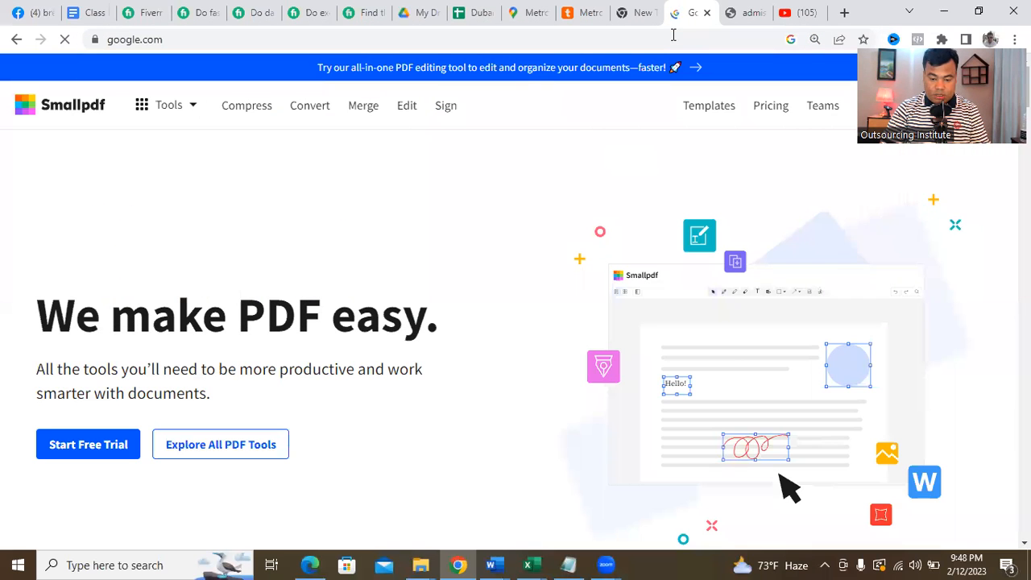
pyautogui.write('s')
pyautogui.press('BackSpace')
pyautogui.write('a')
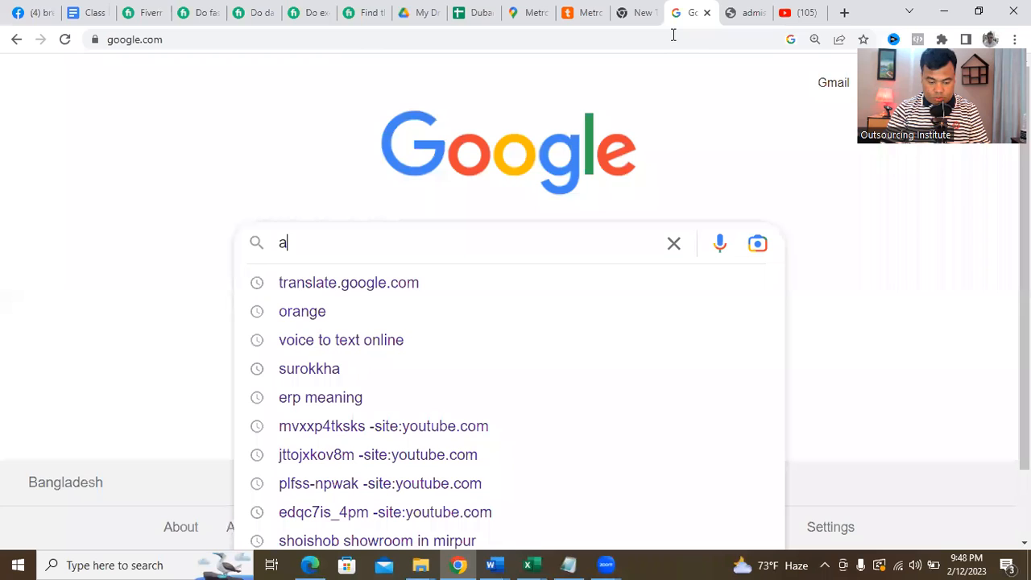
pyautogui.write('udio tra')
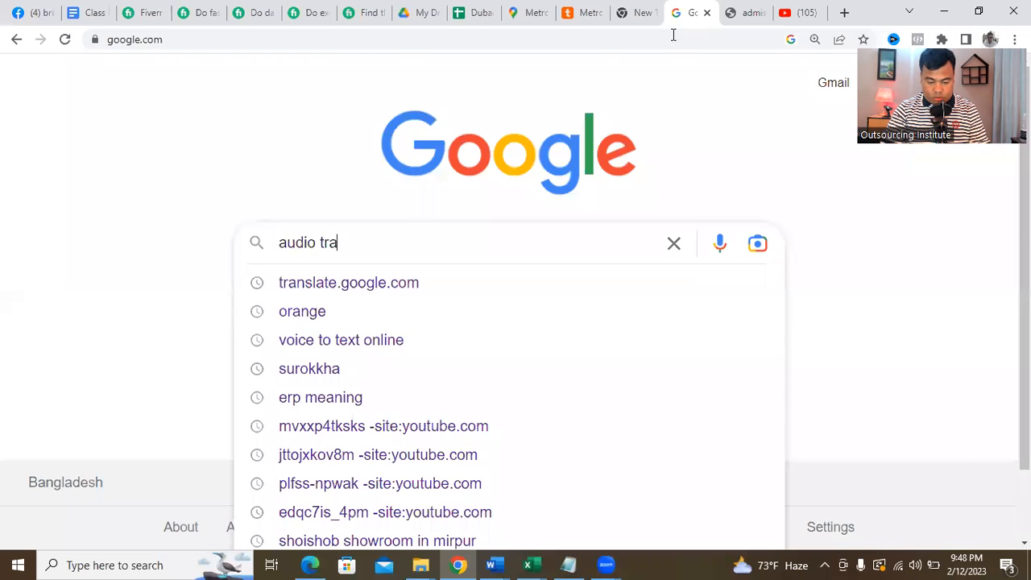
pyautogui.write('nscrip')
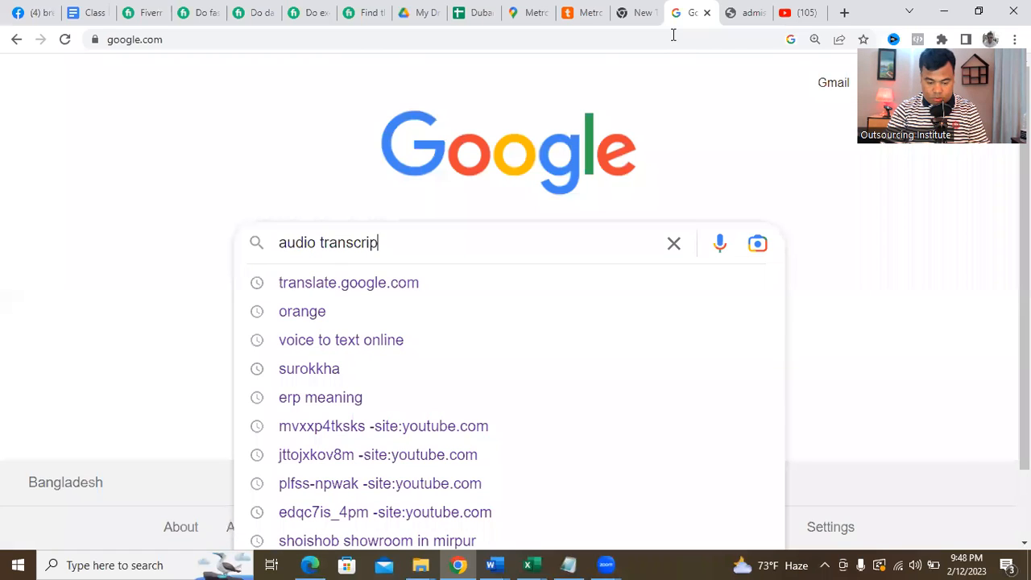
pyautogui.write('tion')
pyautogui.press('Return')
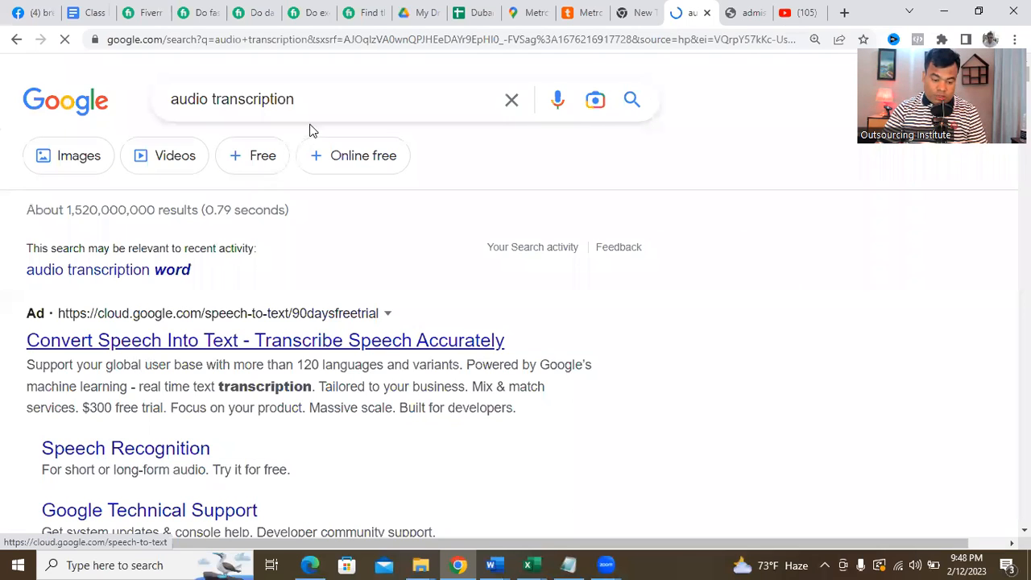
# Refine the Google search to "audio transcription online", browse the results and open the temi.com site.
pyautogui.click(322, 102)
pyautogui.write('o')
pyautogui.write('nline')
pyautogui.press('Return')
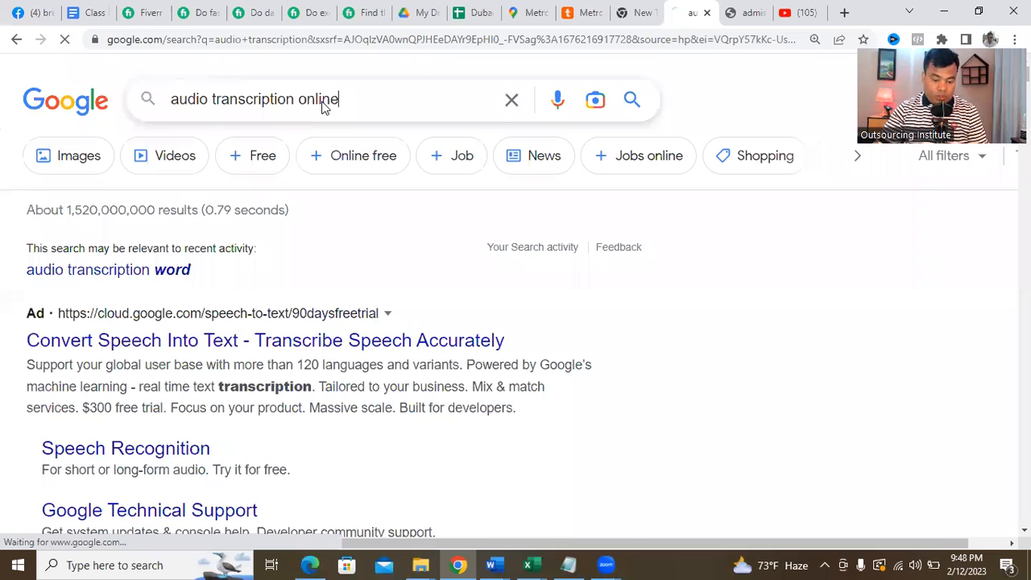
pyautogui.scroll(-3, 340, 243)
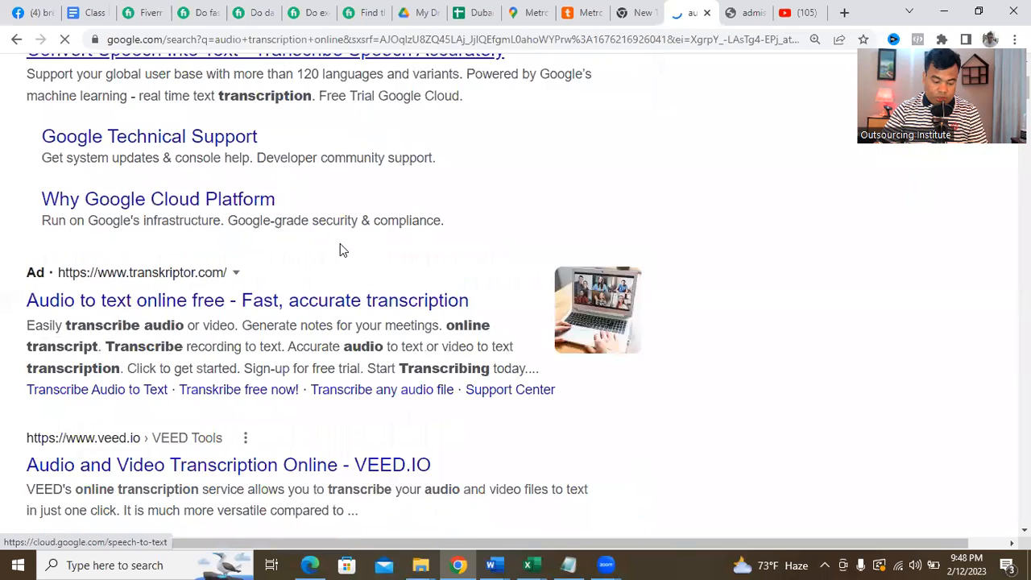
pyautogui.scroll(-2, 282, 254)
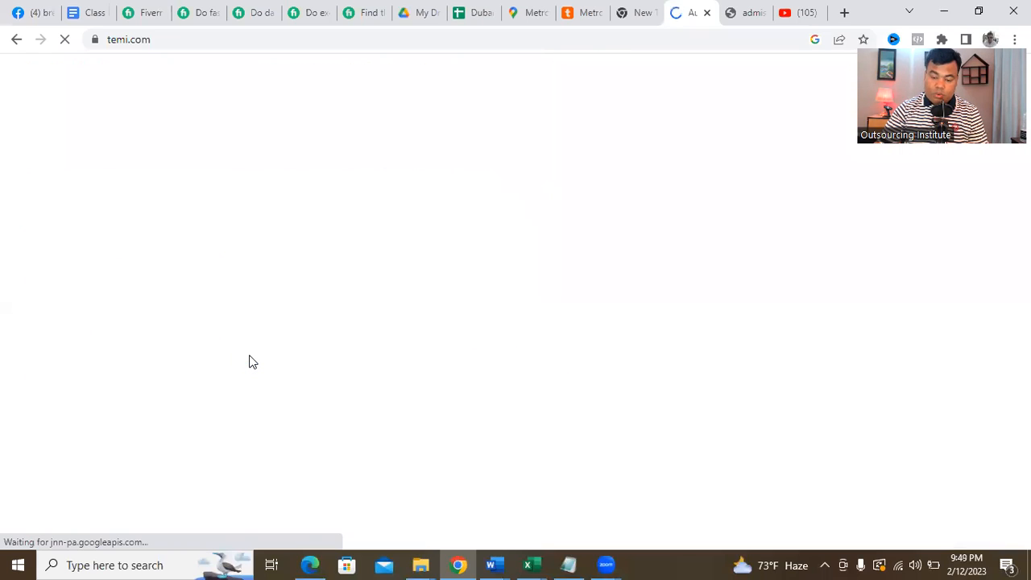
# Examine the Temi homepage, including its address, pricing, free trial terms, audio quality notes and transcript editing section.
pyautogui.click(307, 40)
pyautogui.click(308, 40)
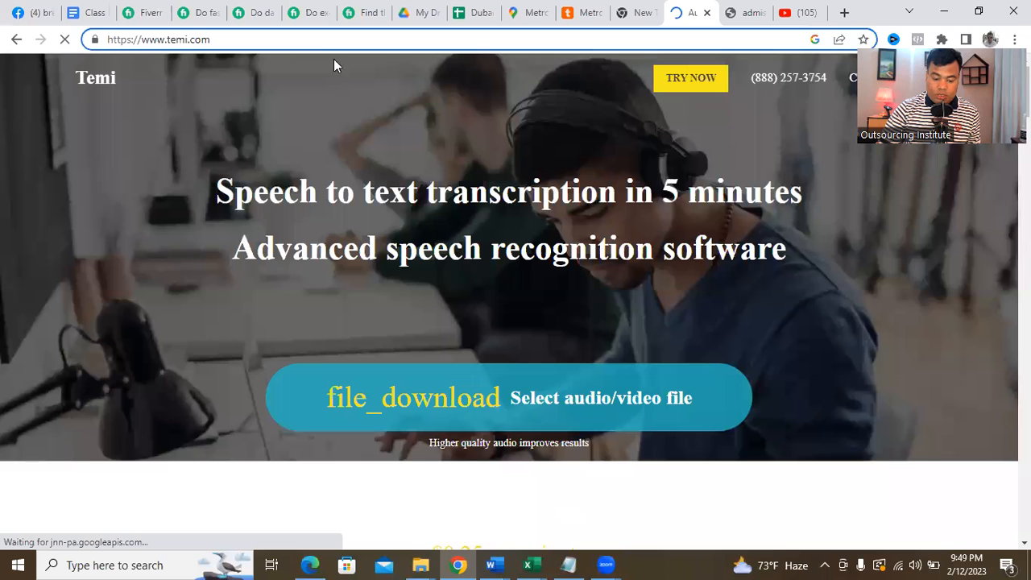
pyautogui.click(435, 119)
pyautogui.scroll(-10, 444, 258)
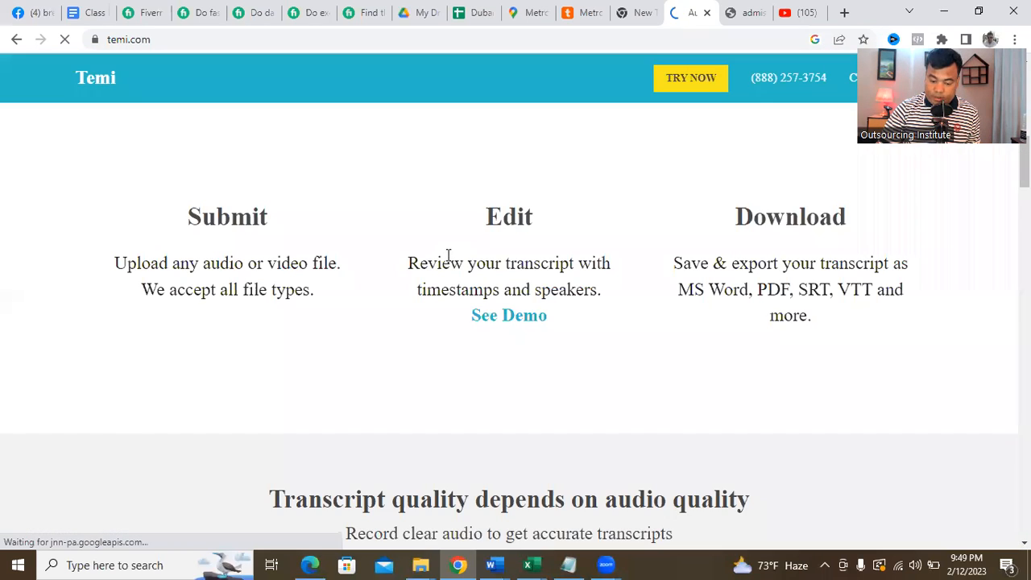
pyautogui.scroll(-5, 447, 254)
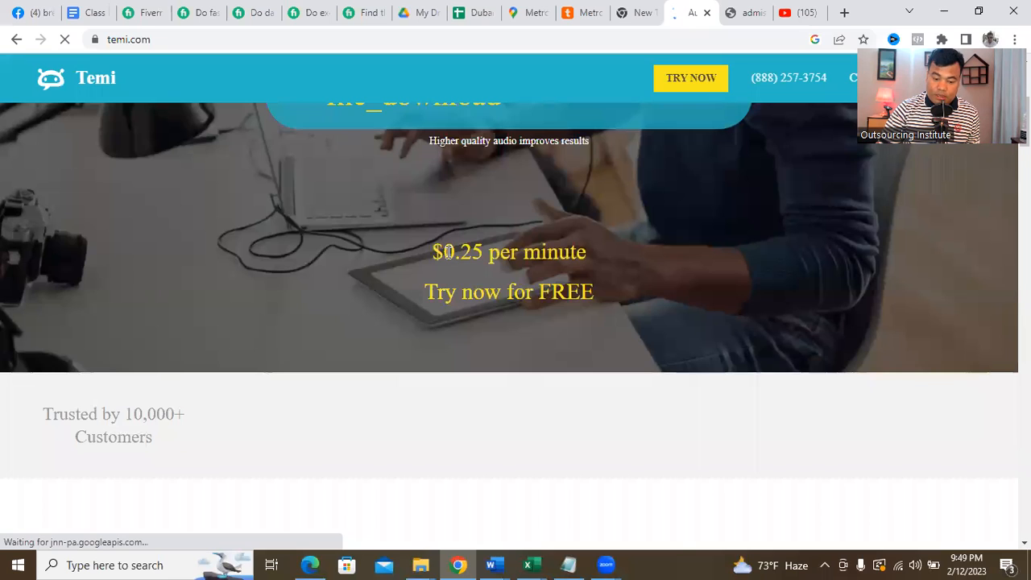
pyautogui.scroll(1, 449, 253)
pyautogui.scroll(3, 448, 253)
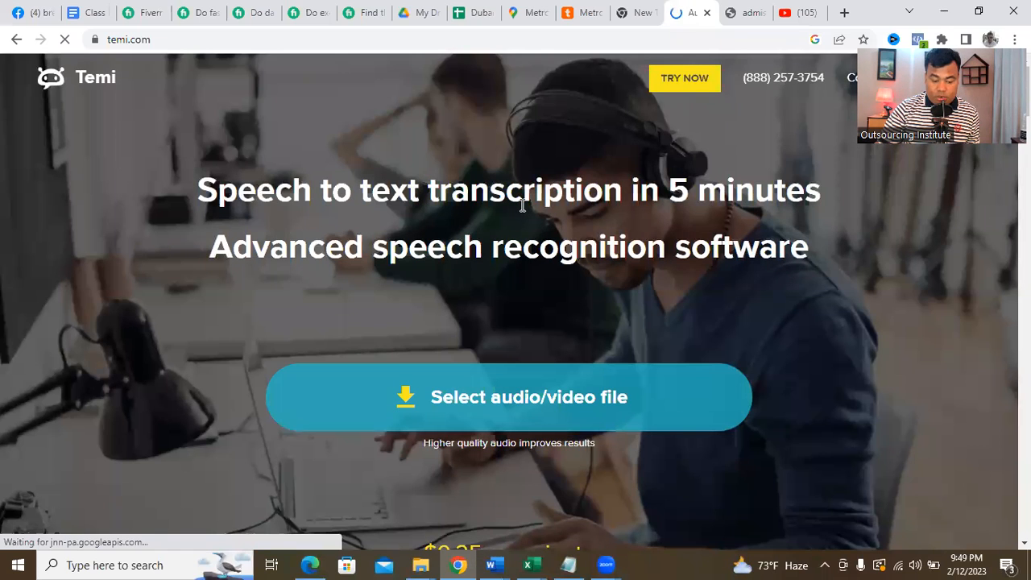
pyautogui.scroll(-3, 656, 292)
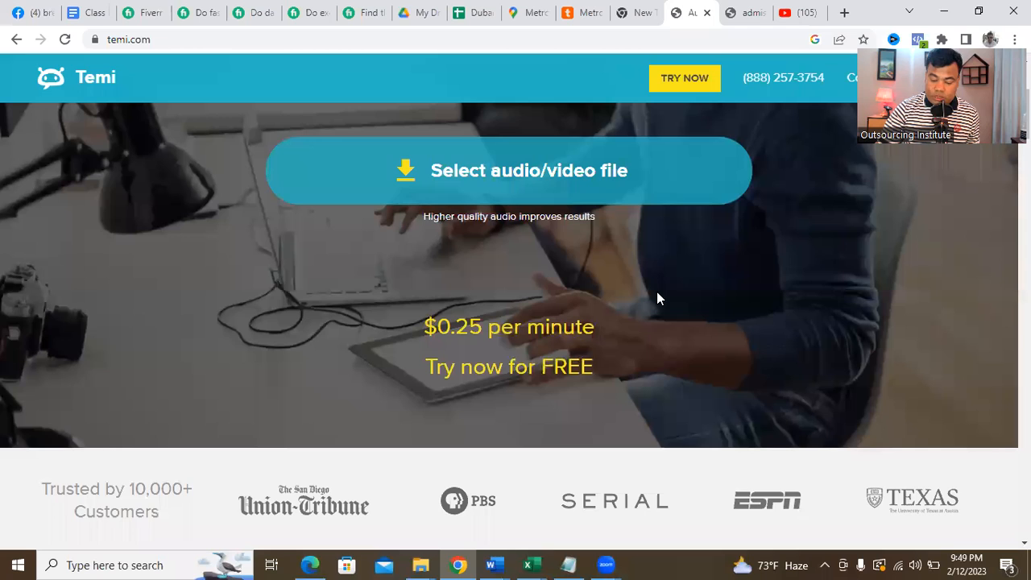
pyautogui.scroll(-1, 658, 297)
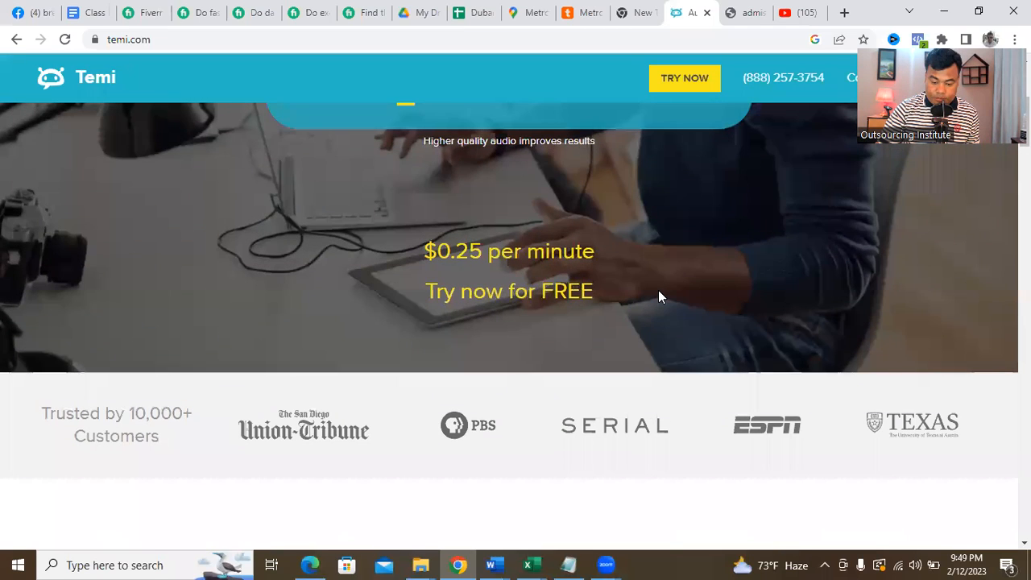
pyautogui.scroll(-10, 658, 297)
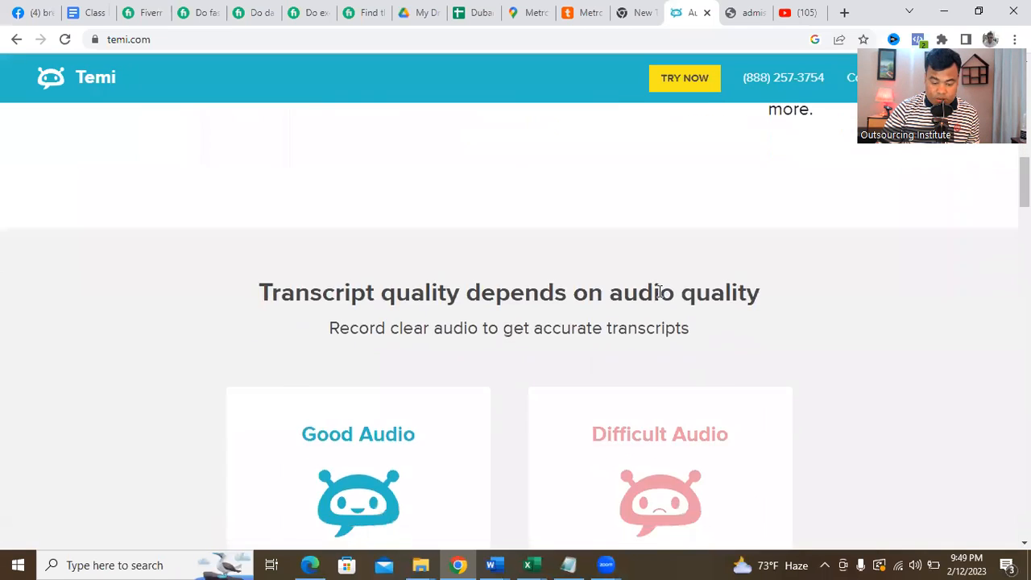
pyautogui.scroll(-4, 658, 294)
pyautogui.scroll(1, 658, 290)
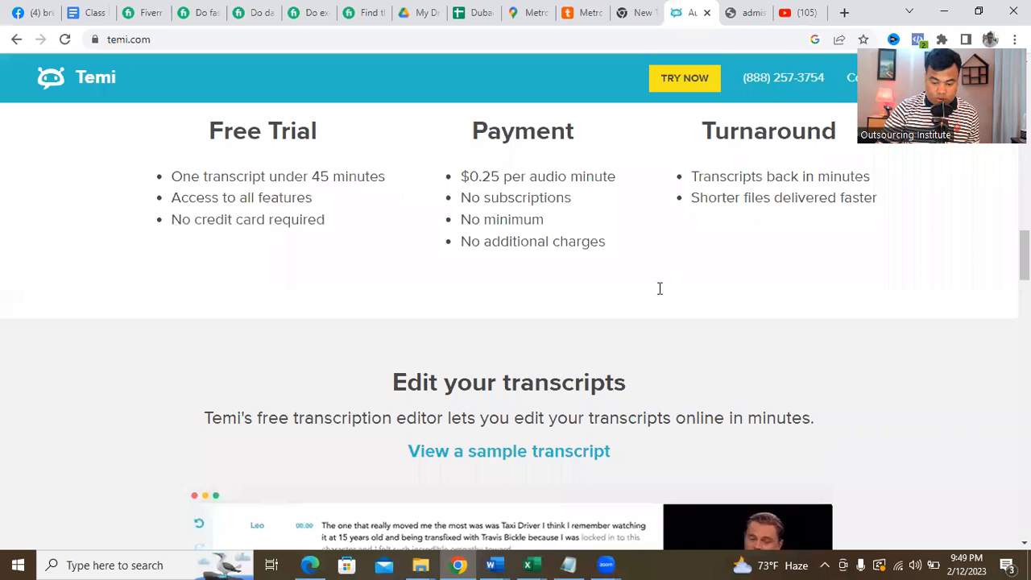
pyautogui.scroll(10, 659, 289)
pyautogui.scroll(9, 659, 288)
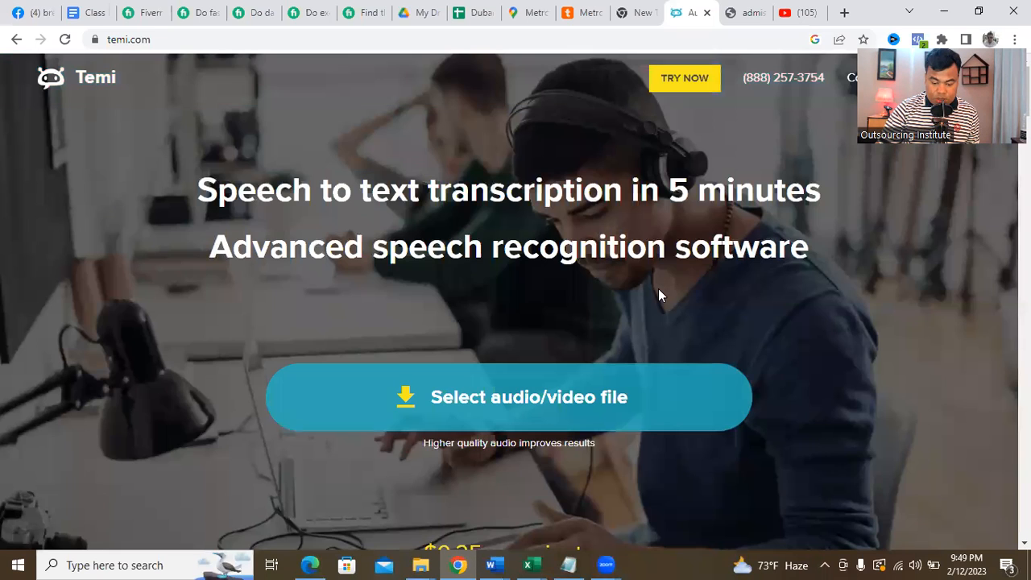
pyautogui.click(545, 402)
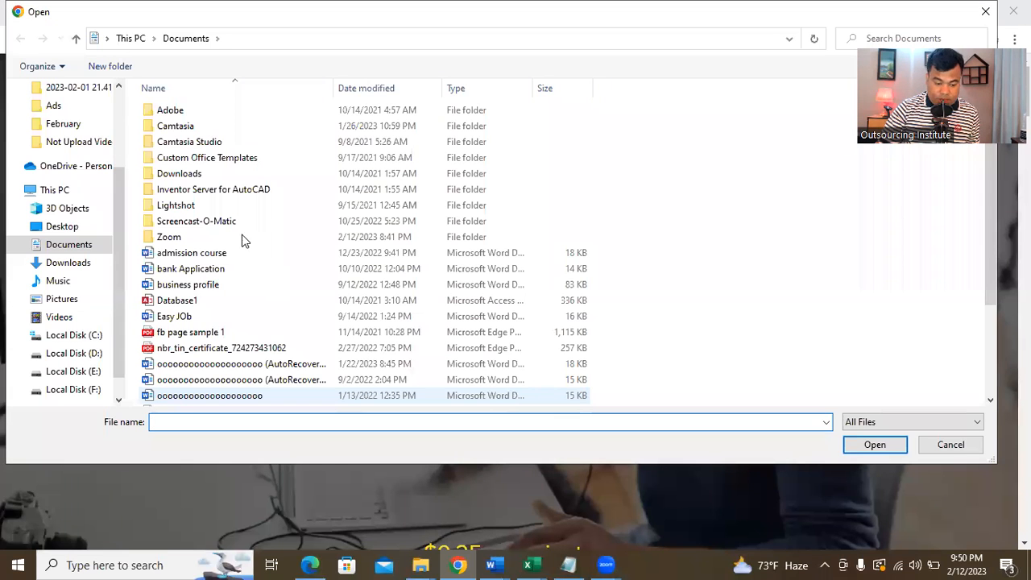
pyautogui.scroll(-3, 236, 213)
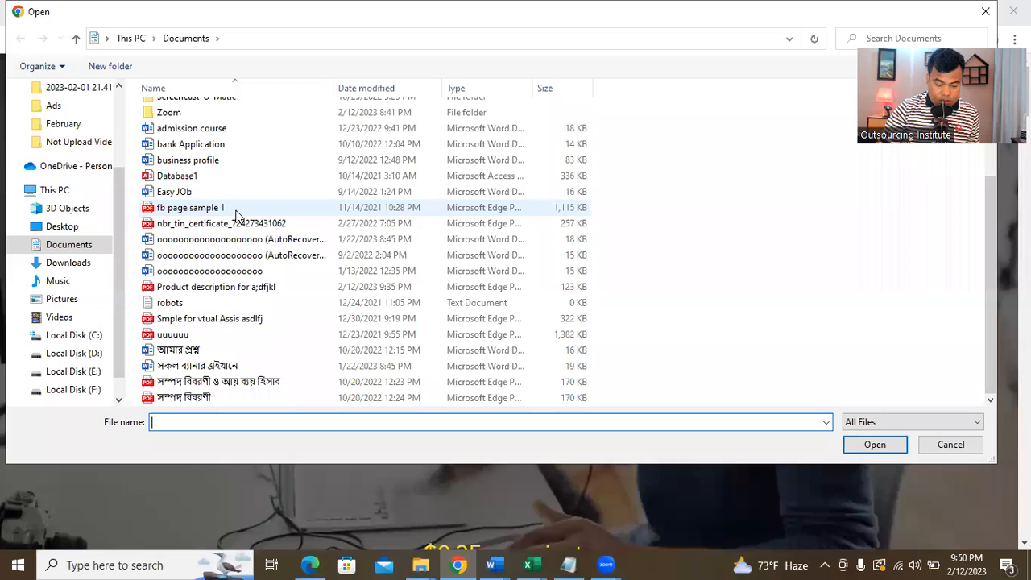
pyautogui.scroll(3, 233, 206)
pyautogui.scroll(2, 85, 143)
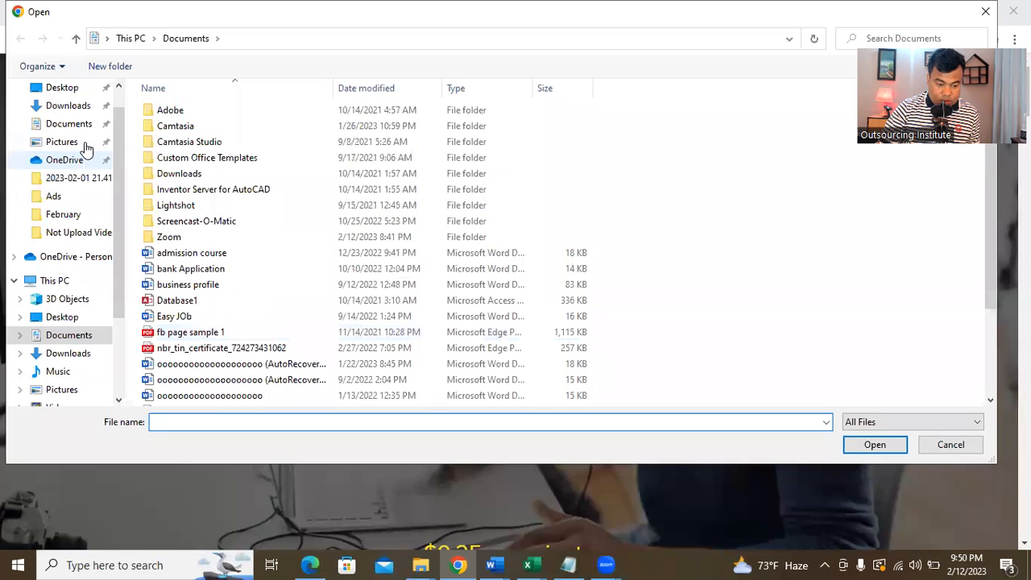
pyautogui.click(68, 106)
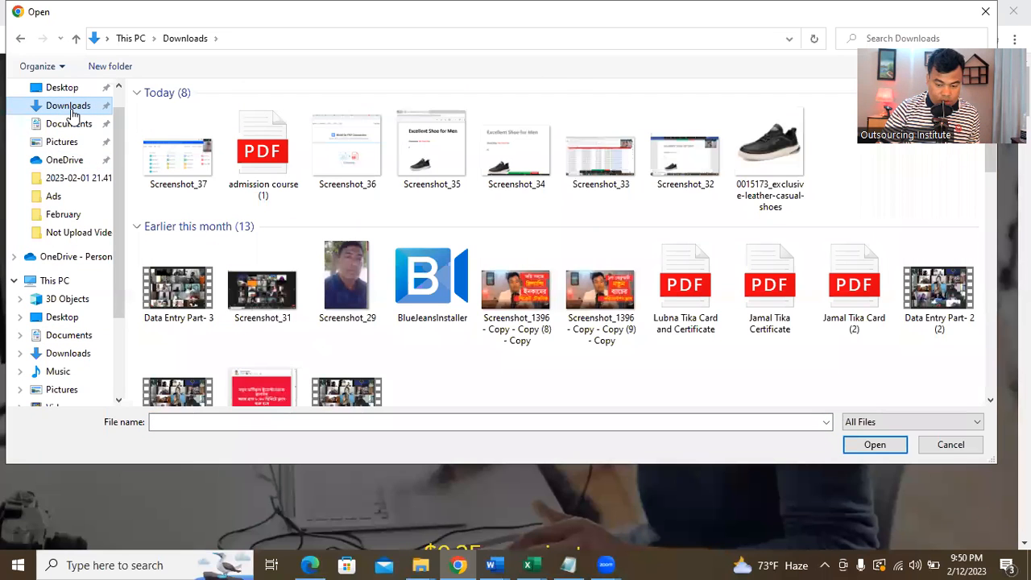
pyautogui.click(71, 139)
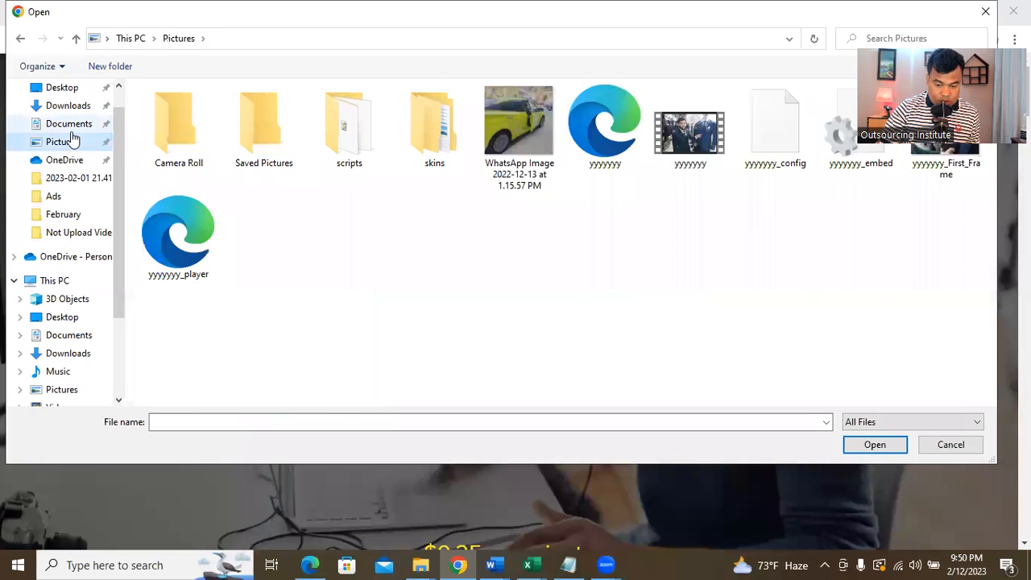
pyautogui.click(69, 126)
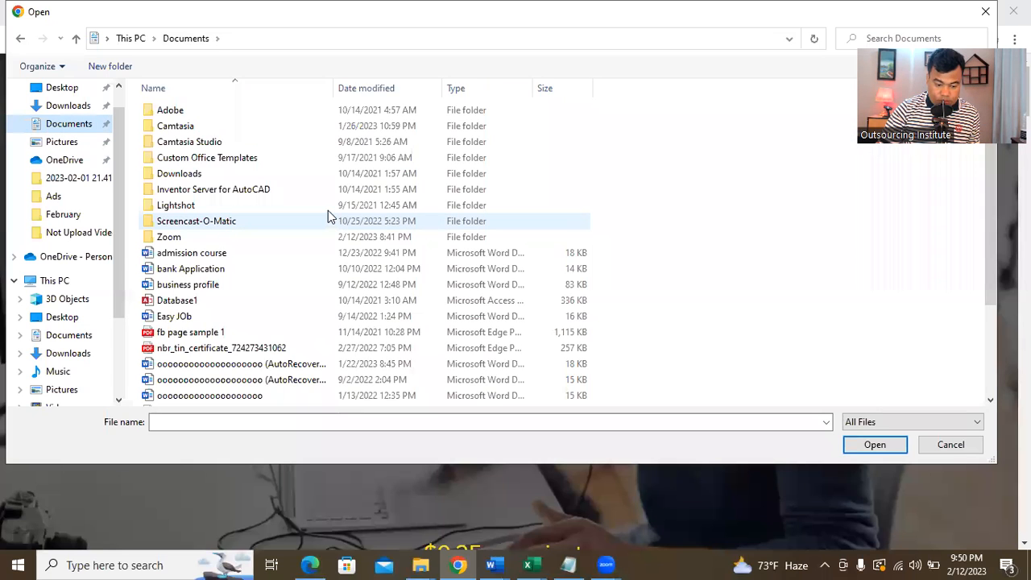
pyautogui.scroll(-3, 329, 213)
pyautogui.scroll(3, 329, 214)
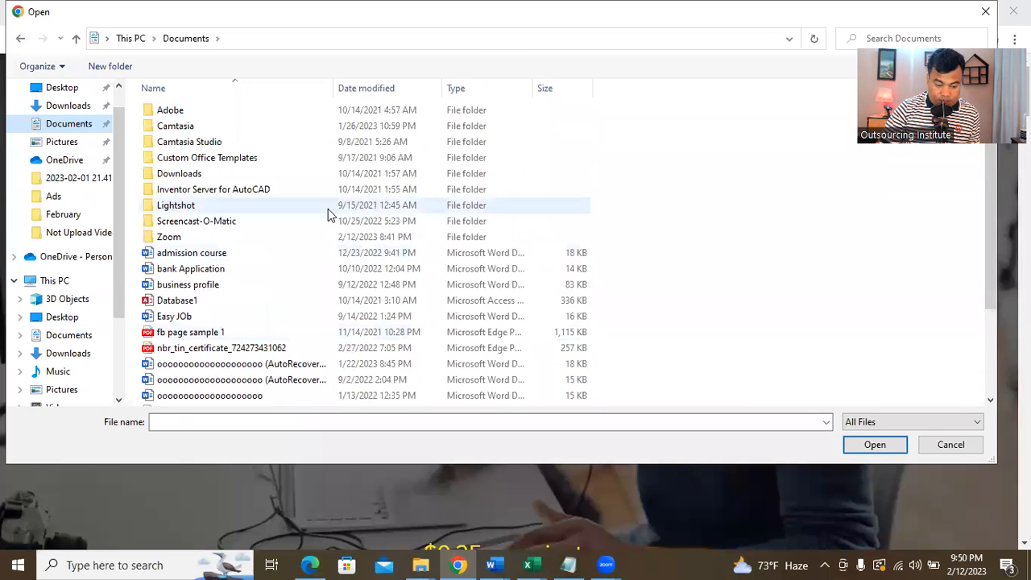
pyautogui.click(935, 445)
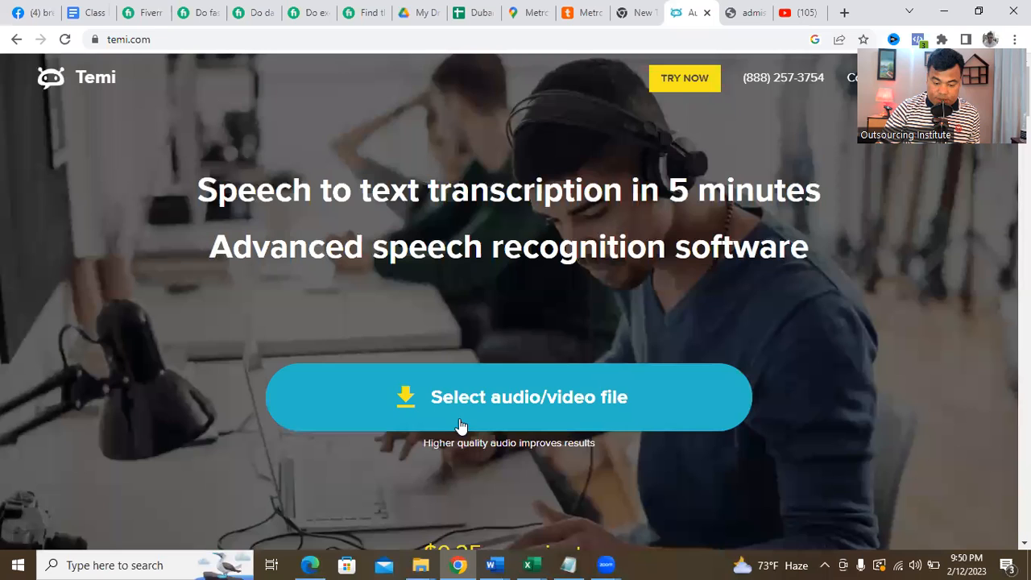
# Browse the Videos, Pictures, Music, Downloads, Documents and Desktop folders for a media file to transcribe, and leave without choosing one.
pyautogui.scroll(-3, 471, 380)
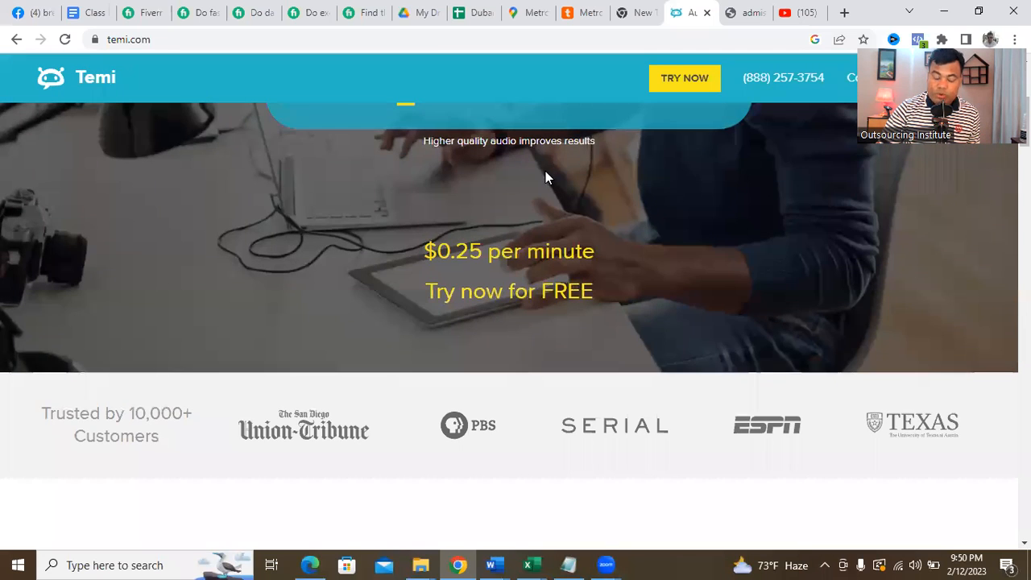
pyautogui.scroll(3, 545, 173)
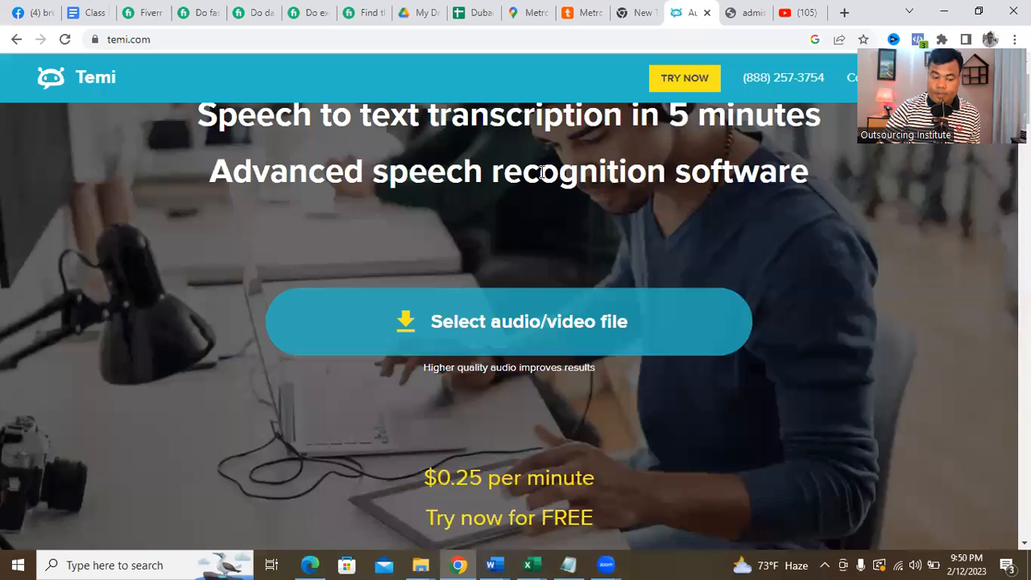
pyautogui.scroll(1, 541, 171)
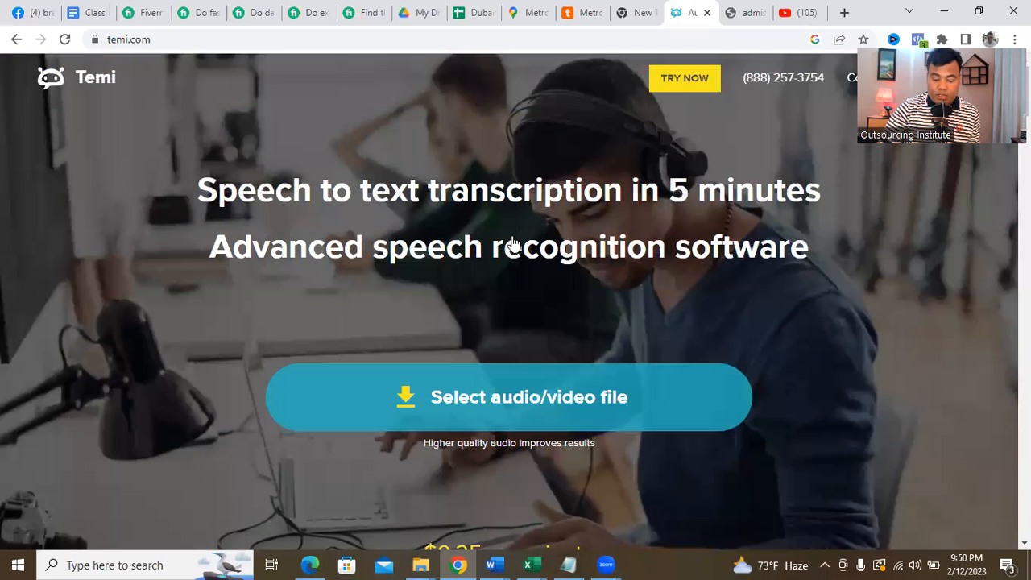
pyautogui.scroll(-2, 511, 245)
pyautogui.click(512, 246)
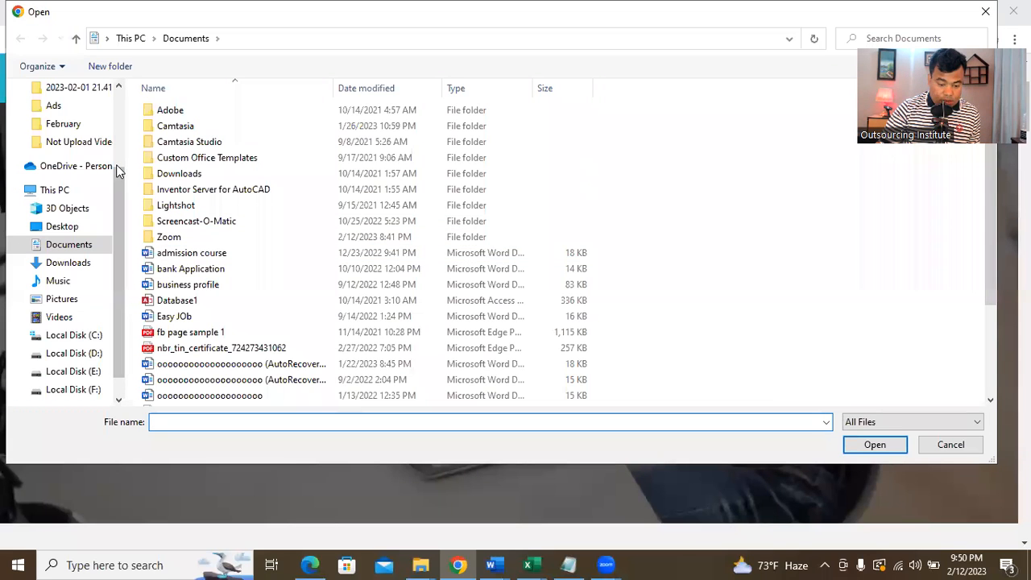
pyautogui.click(72, 321)
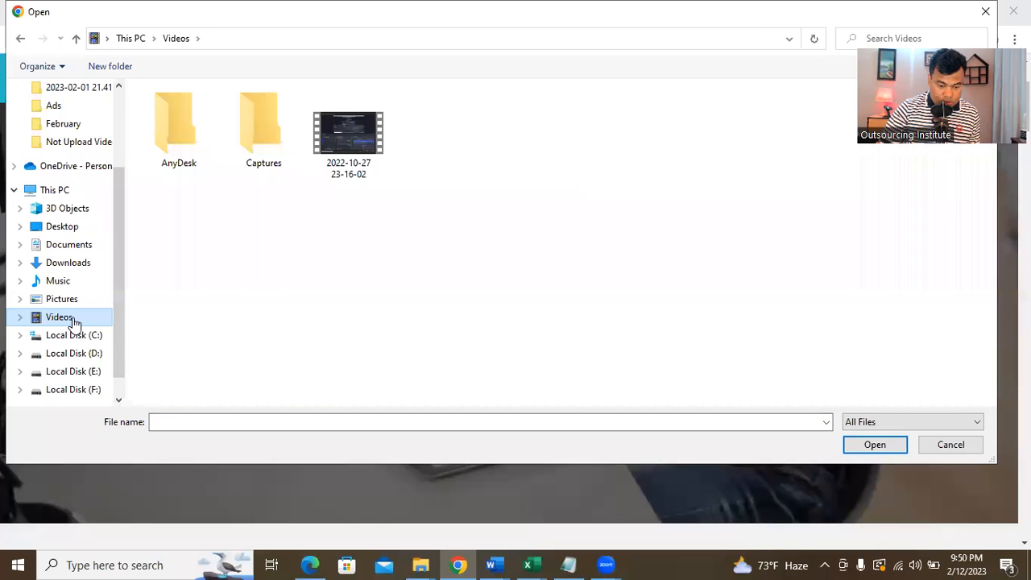
pyautogui.click(75, 301)
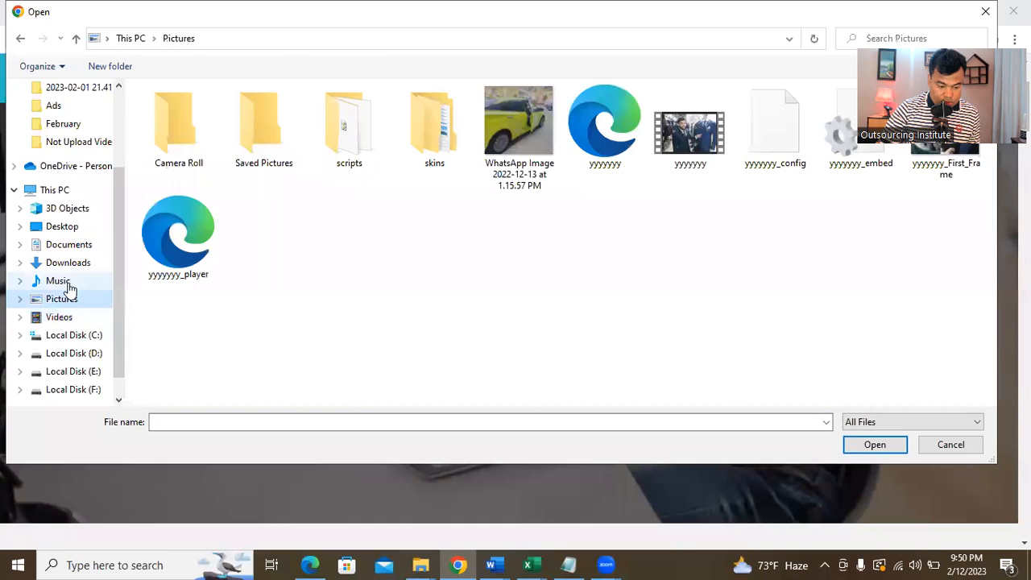
pyautogui.click(59, 281)
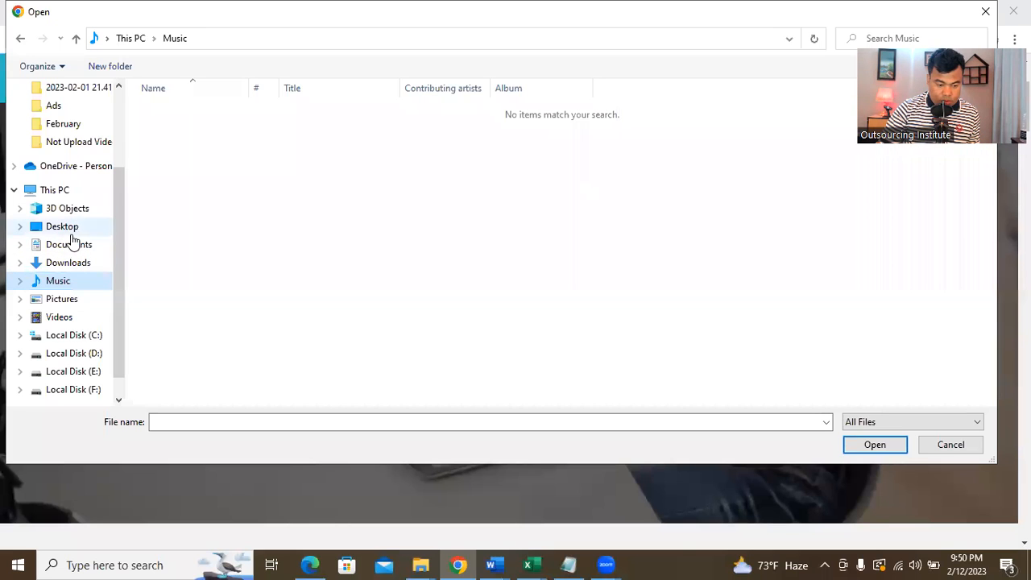
pyautogui.click(69, 266)
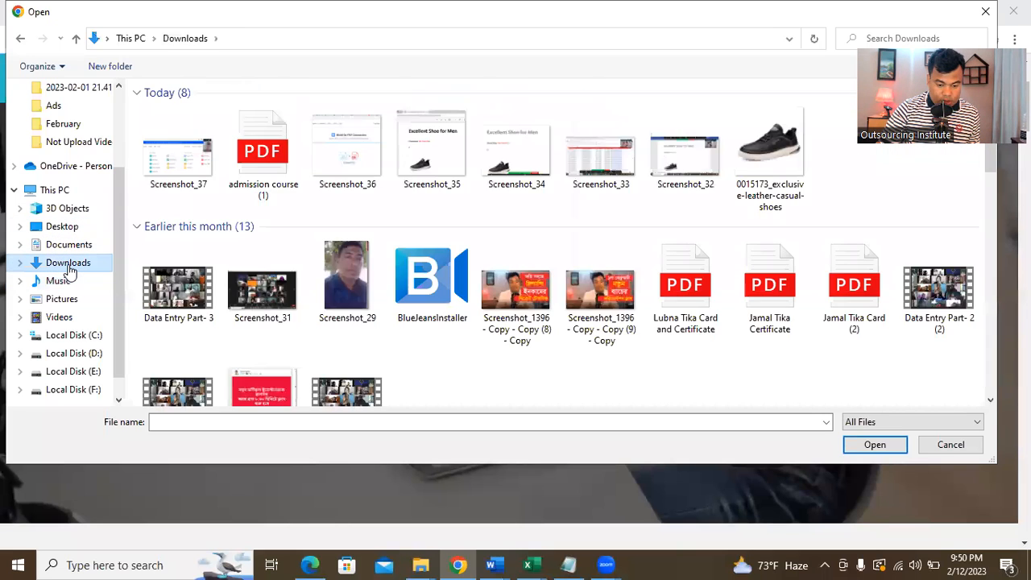
pyautogui.scroll(-3, 370, 236)
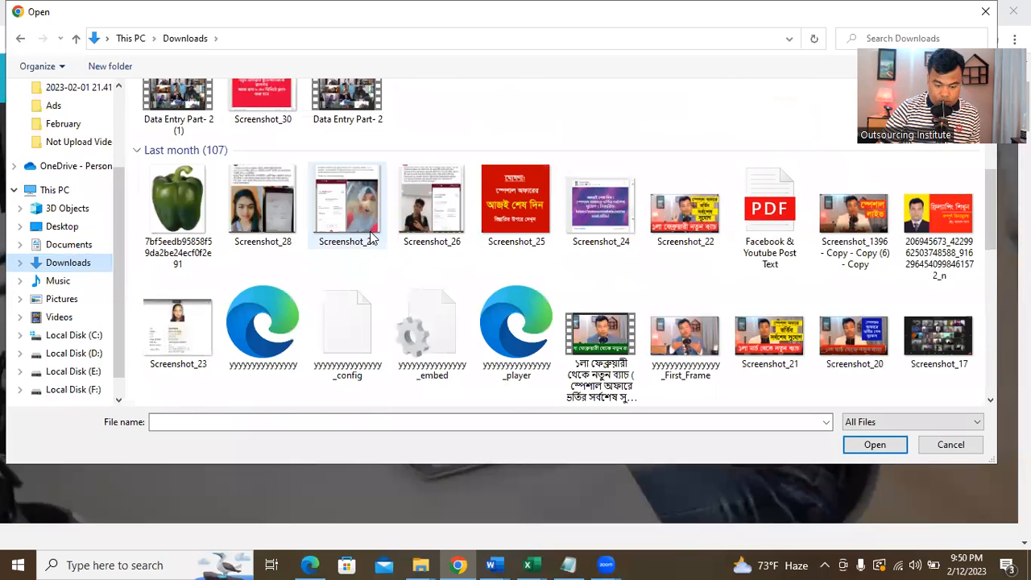
pyautogui.scroll(-1, 370, 235)
pyautogui.scroll(-5, 371, 235)
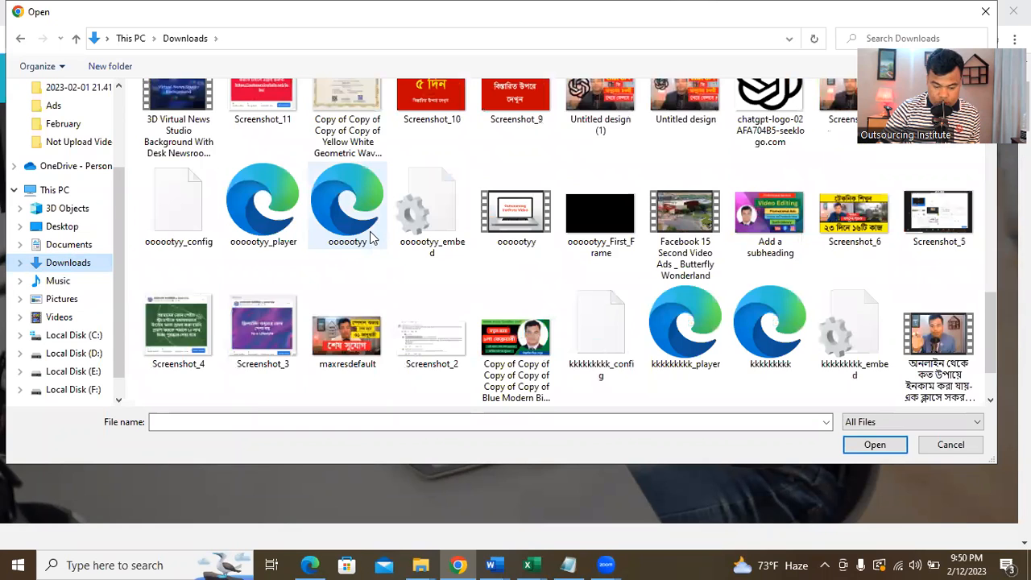
pyautogui.scroll(-2, 369, 231)
pyautogui.scroll(-1, 370, 231)
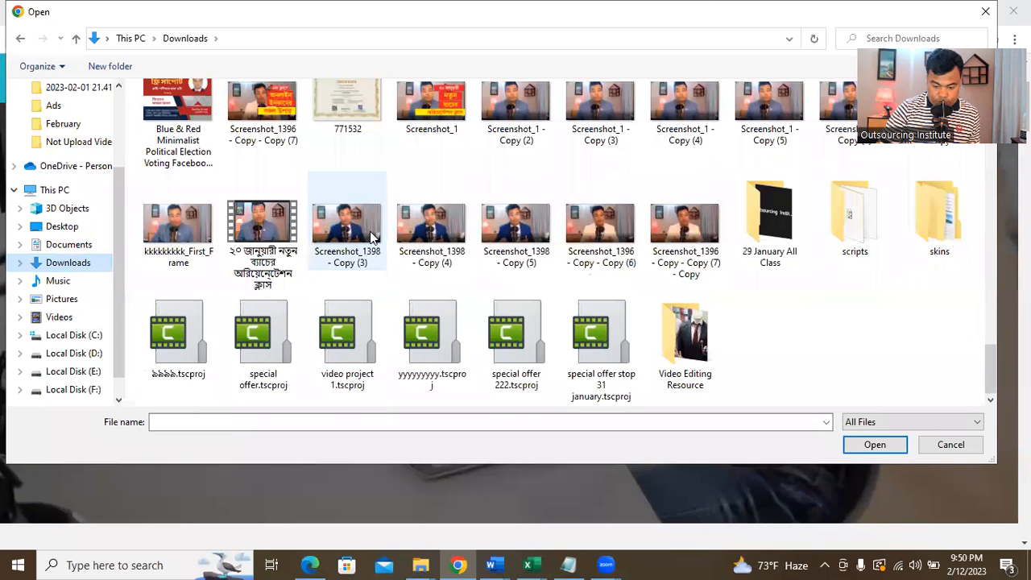
pyautogui.click(69, 245)
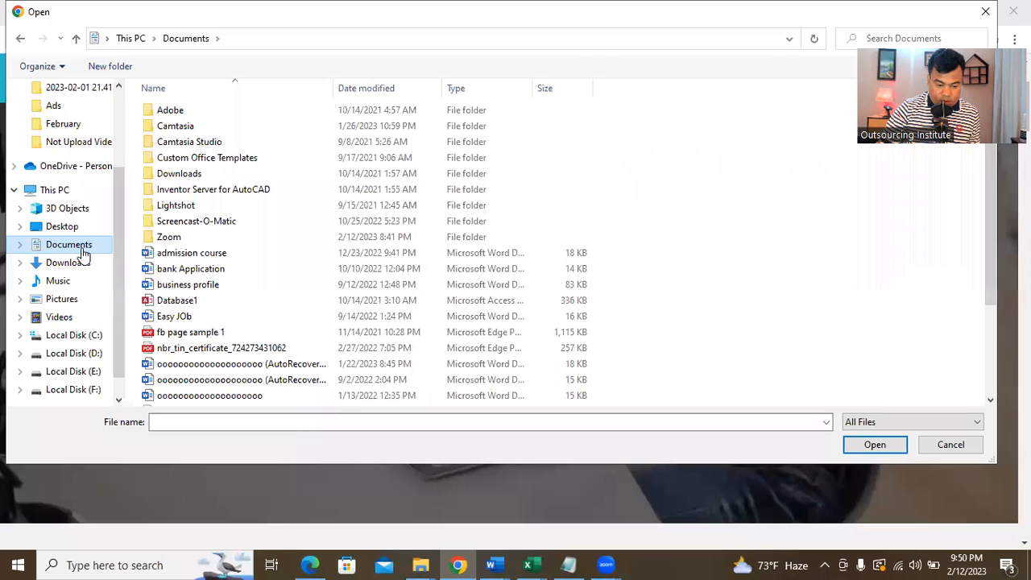
pyautogui.click(81, 231)
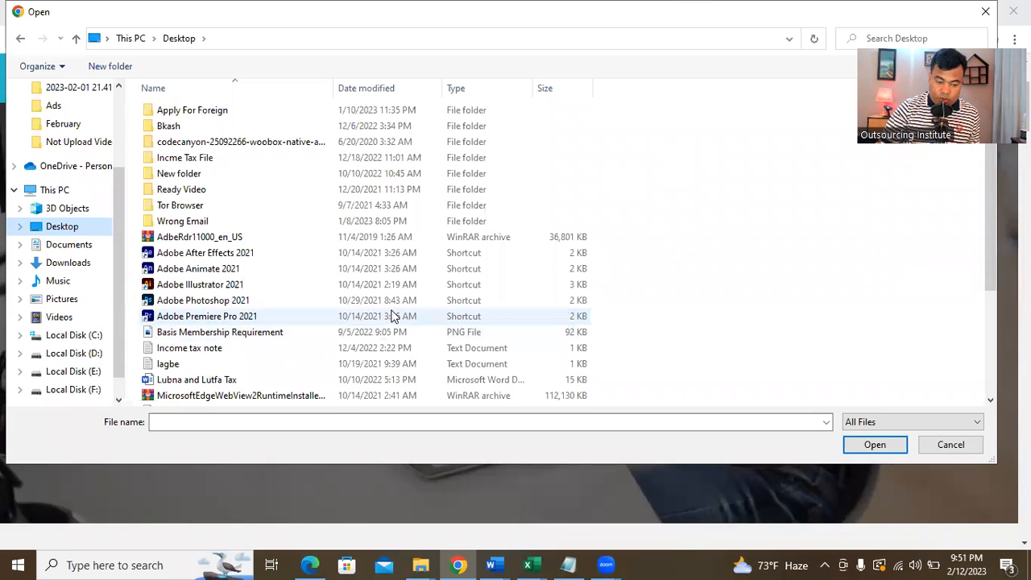
pyautogui.click(948, 445)
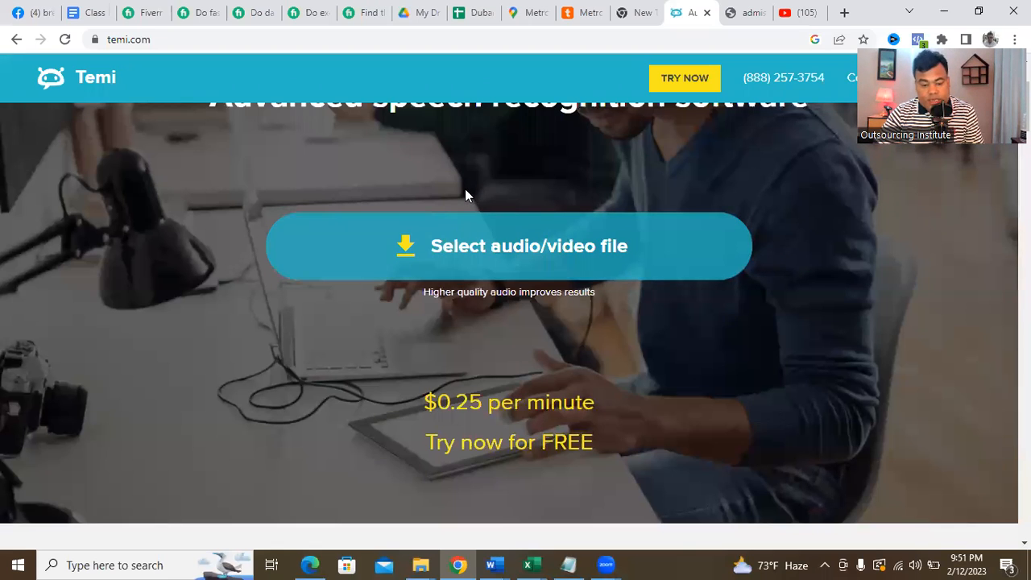
pyautogui.scroll(2, 464, 193)
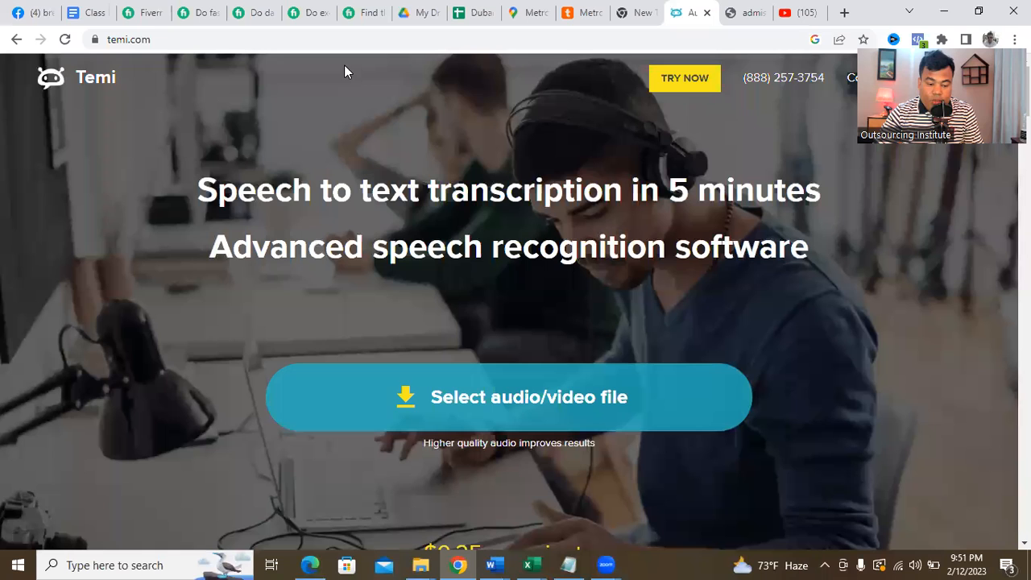
# Try to upload audio1982242057.m4a from the 2023-02-02 20.33.01 meeting folder inside Documents > Zoom.
pyautogui.click(535, 403)
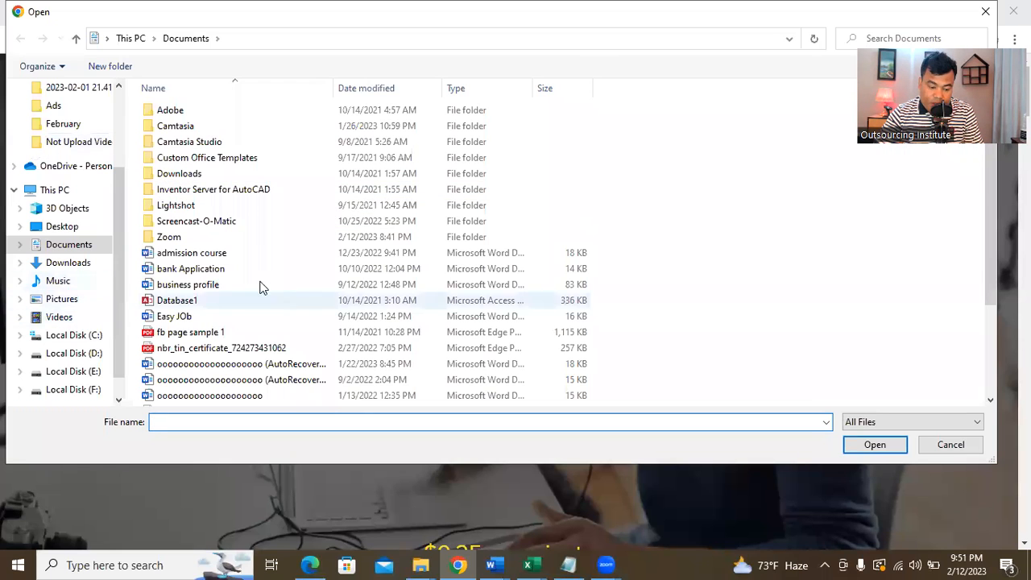
pyautogui.click(231, 238)
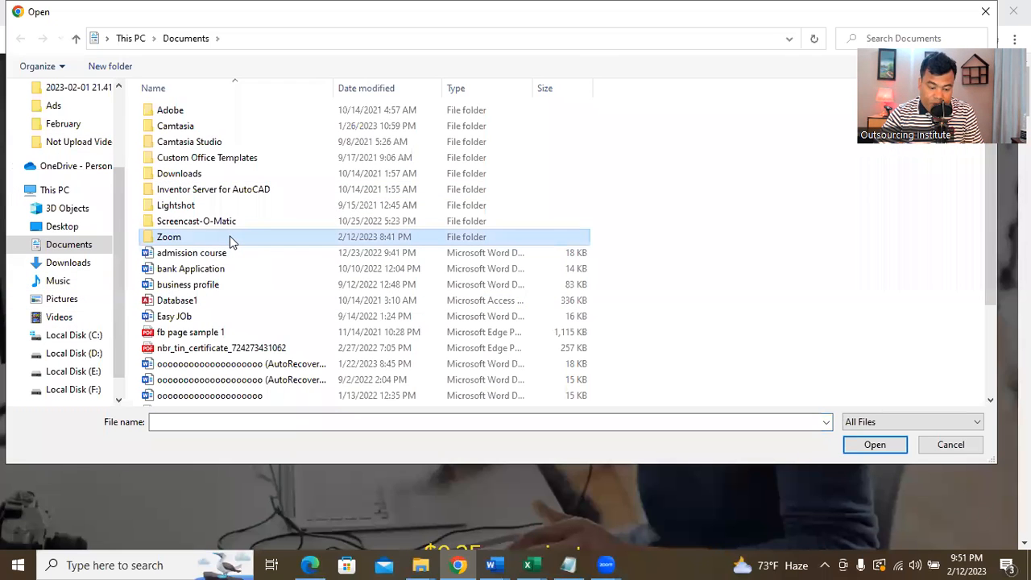
pyautogui.doubleClick(231, 239)
pyautogui.click(247, 300)
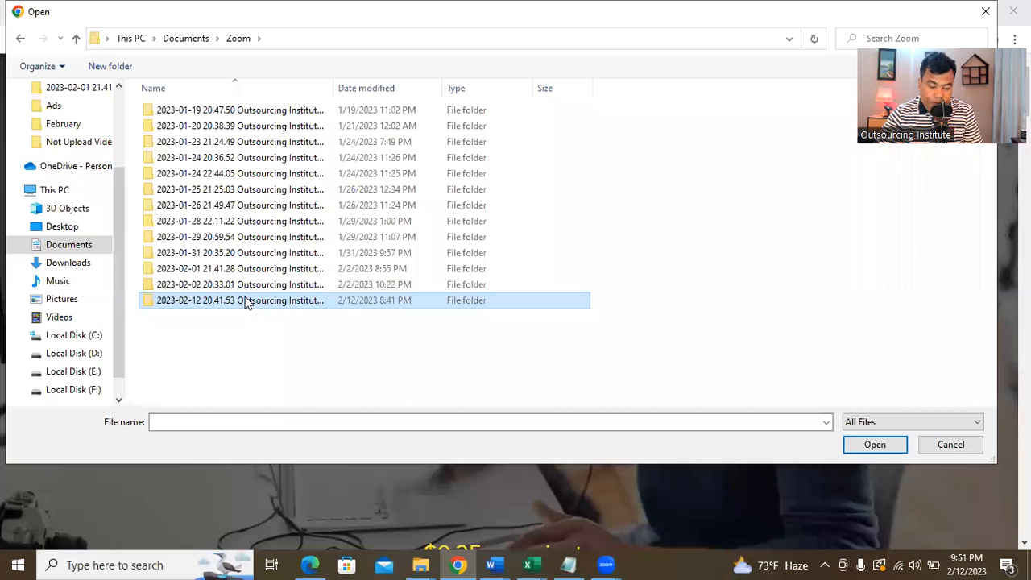
pyautogui.doubleClick(247, 300)
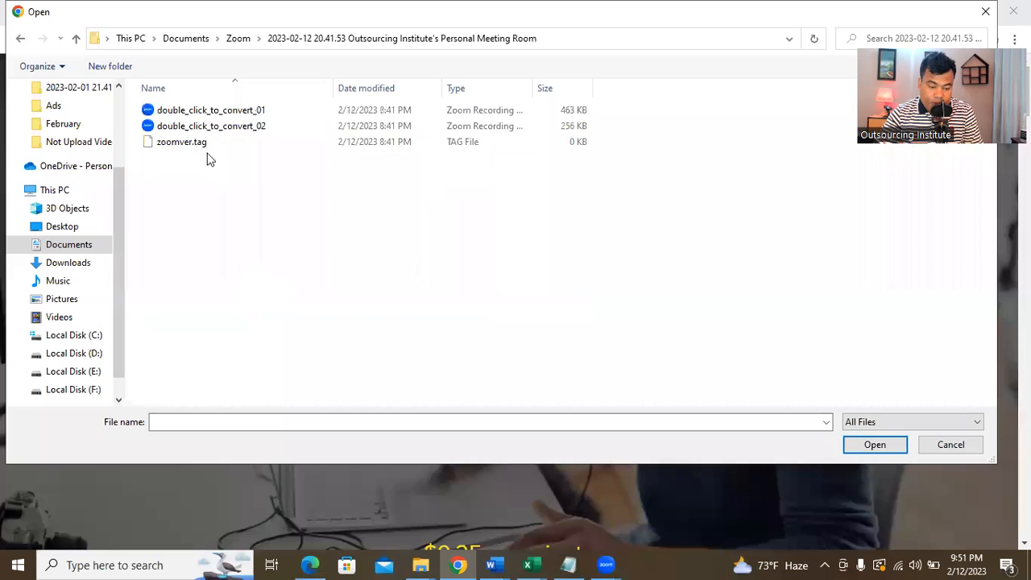
pyautogui.click(76, 42)
pyautogui.doubleClick(245, 281)
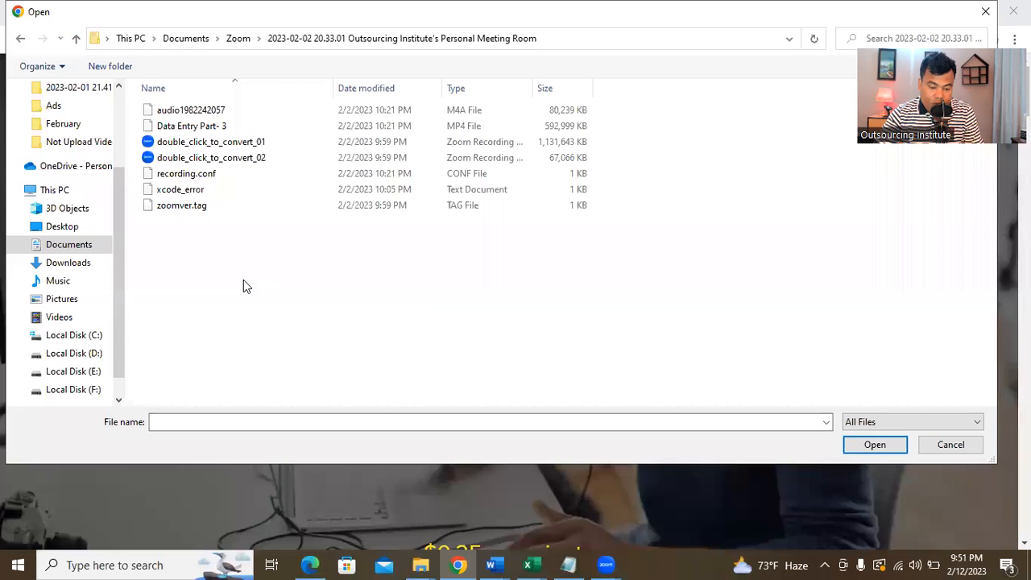
pyautogui.click(208, 116)
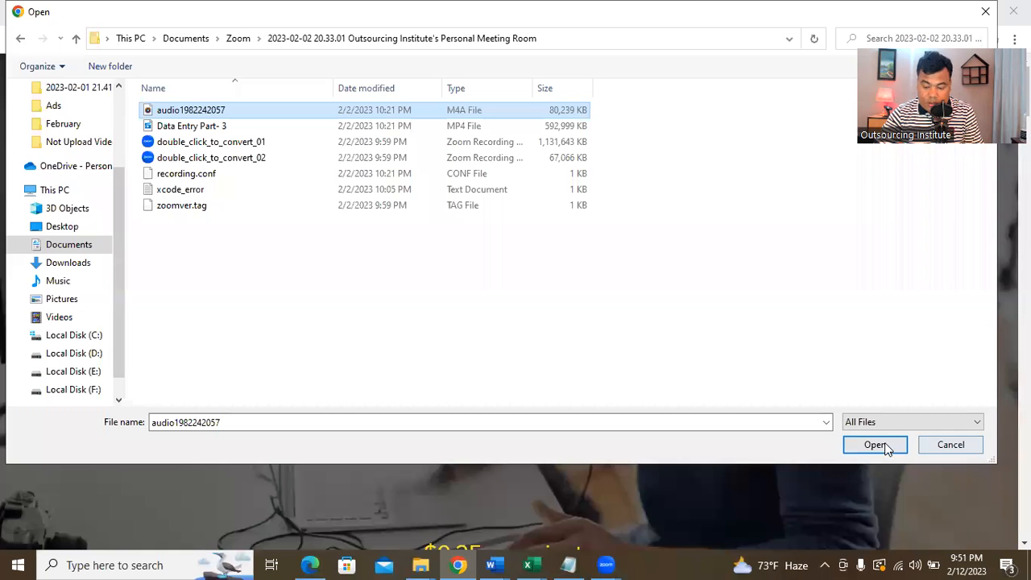
pyautogui.click(886, 449)
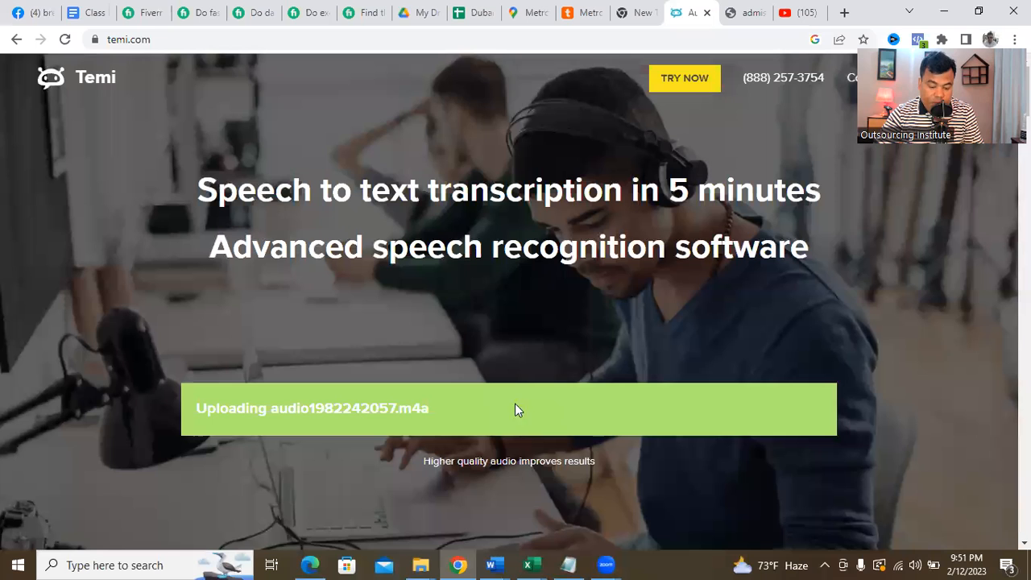
pyautogui.scroll(-1, 518, 395)
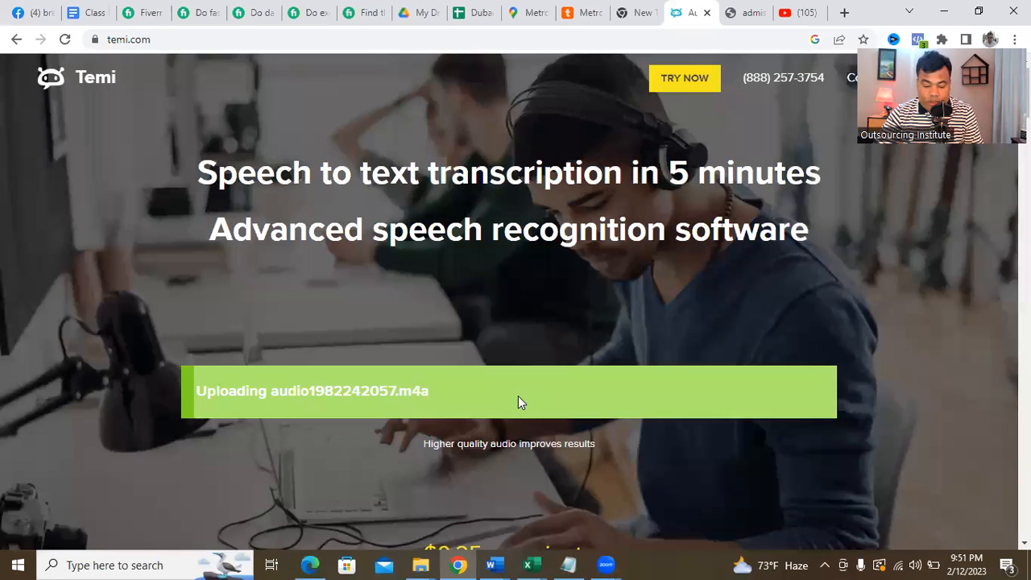
pyautogui.scroll(-2, 518, 395)
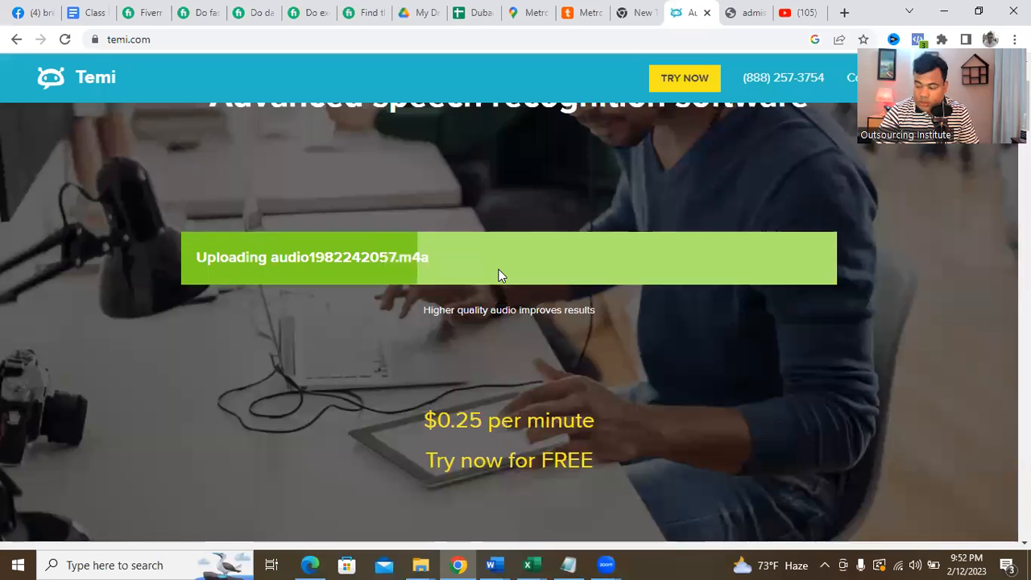
pyautogui.moveTo(320, 564)
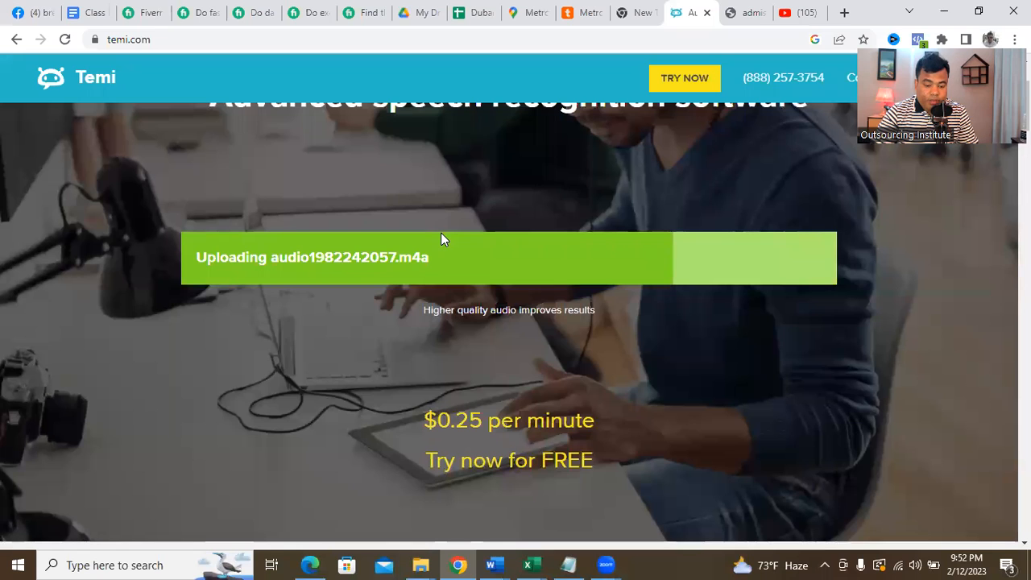
pyautogui.scroll(2, 439, 233)
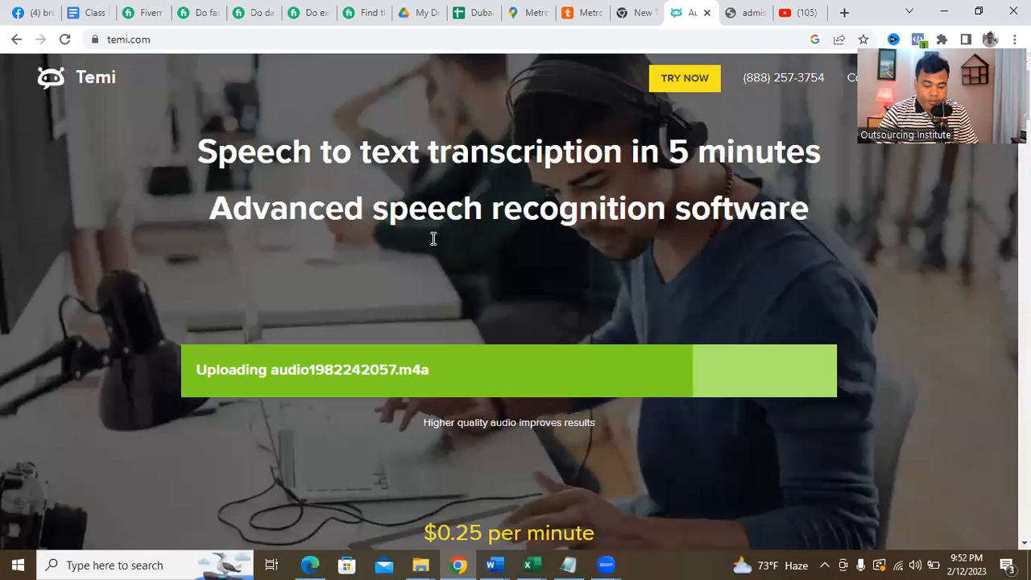
pyautogui.scroll(-2, 432, 240)
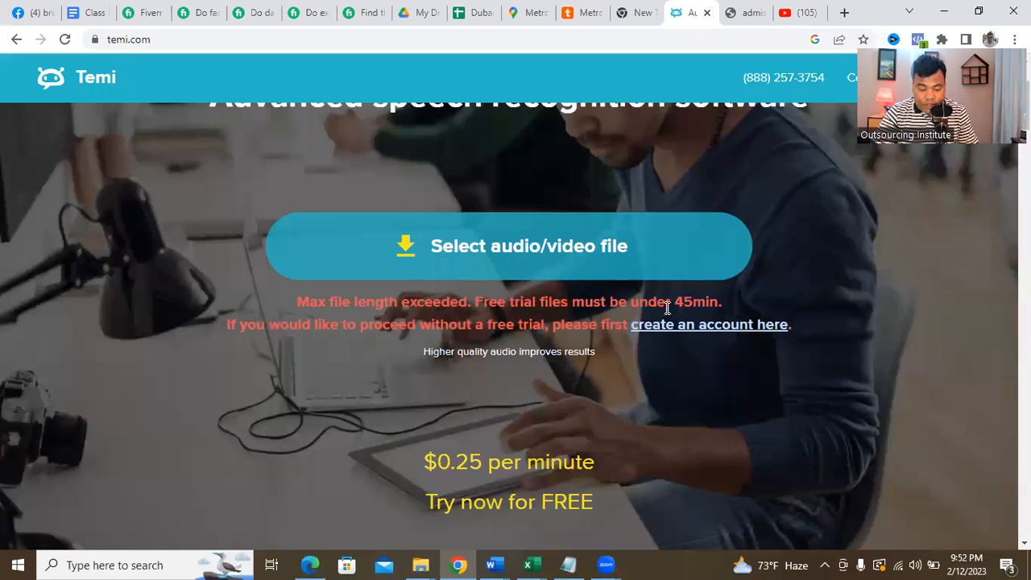
# Upload audio1653352578.m4a from the 2023-01-29 20.59.54 meeting folder inside Documents > Zoom for transcription.
pyautogui.click(545, 244)
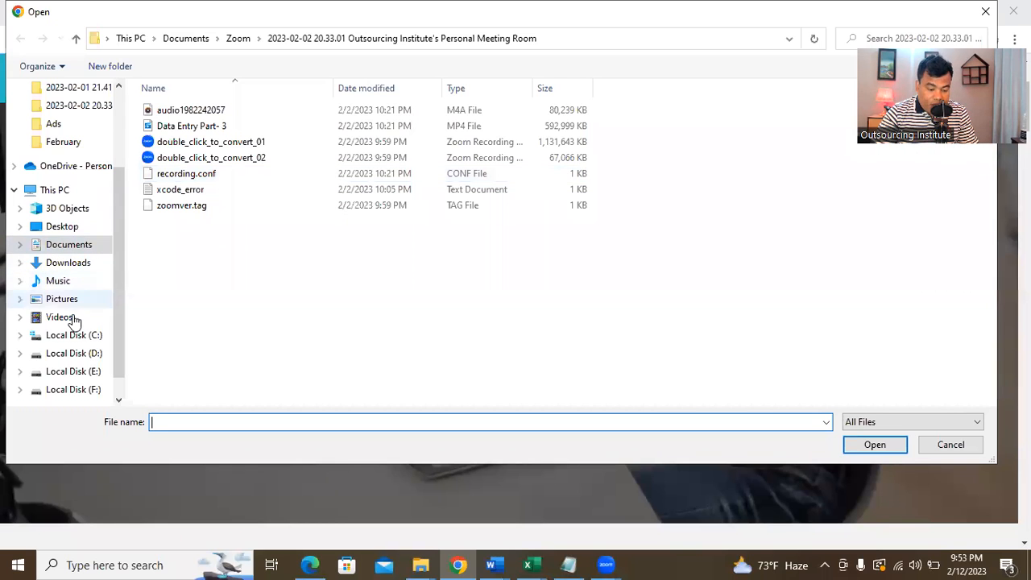
pyautogui.click(64, 228)
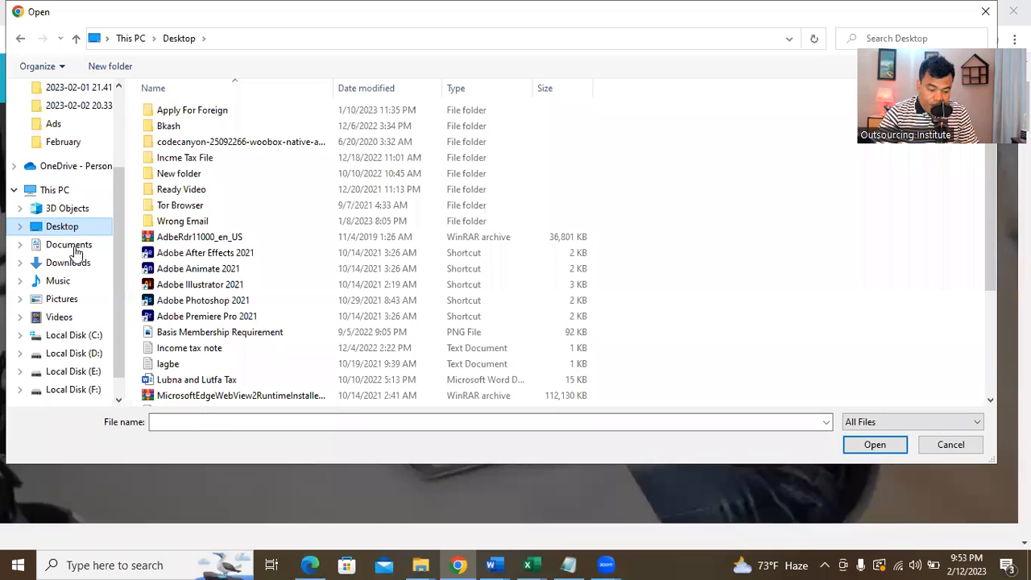
pyautogui.click(72, 247)
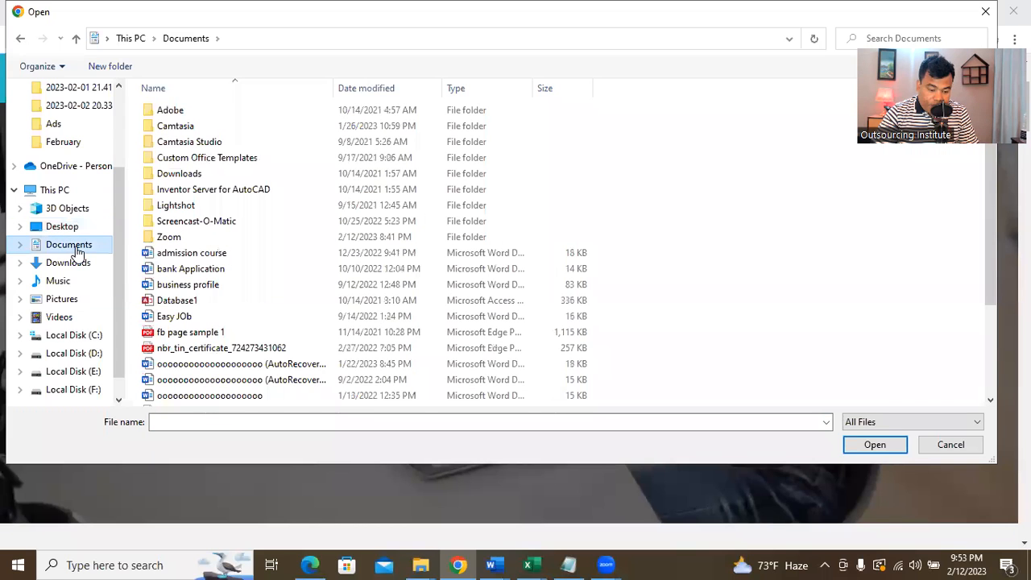
pyautogui.doubleClick(202, 236)
pyautogui.doubleClick(290, 241)
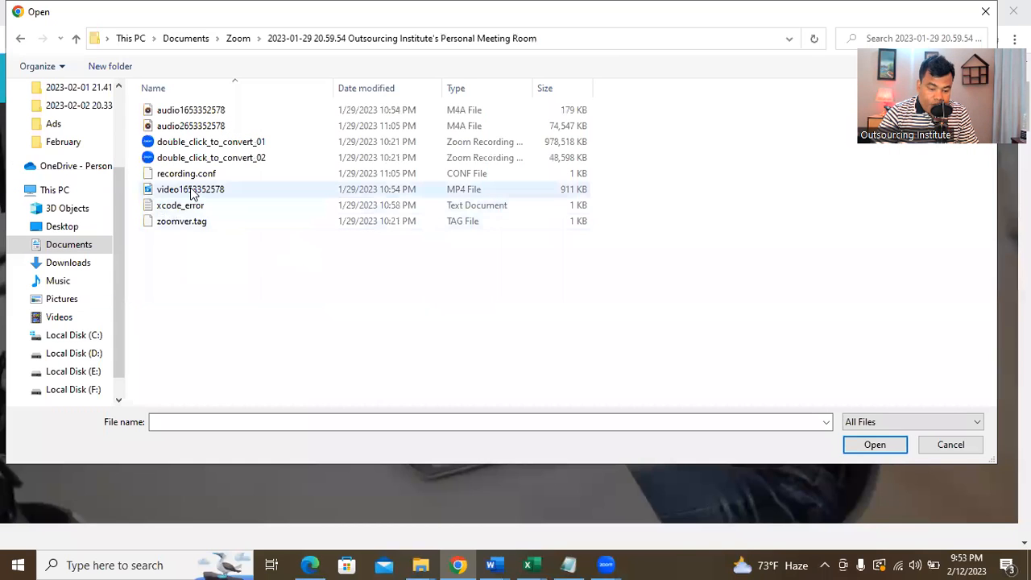
pyautogui.click(193, 110)
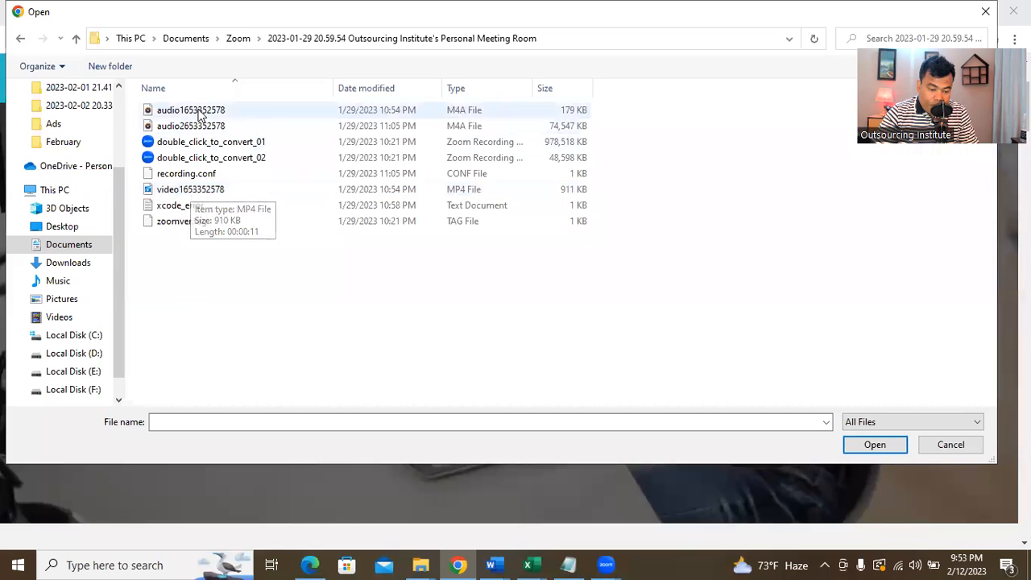
pyautogui.click(874, 445)
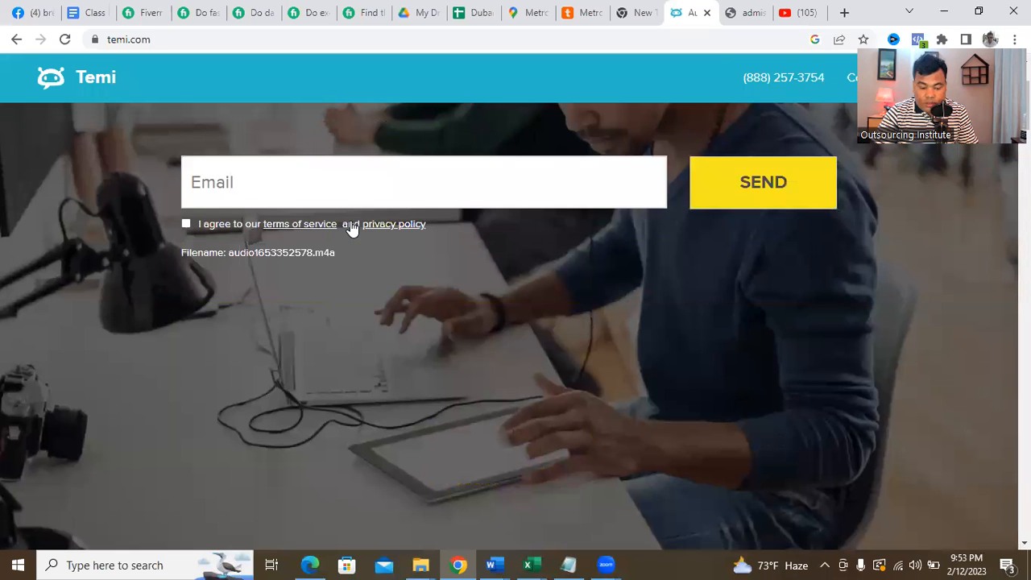
# Submit the uploaded audio for transcription with the saved contact e-mail, agreeing to the terms of service and privacy policy, and dismiss the confirmation.
pyautogui.click(272, 183)
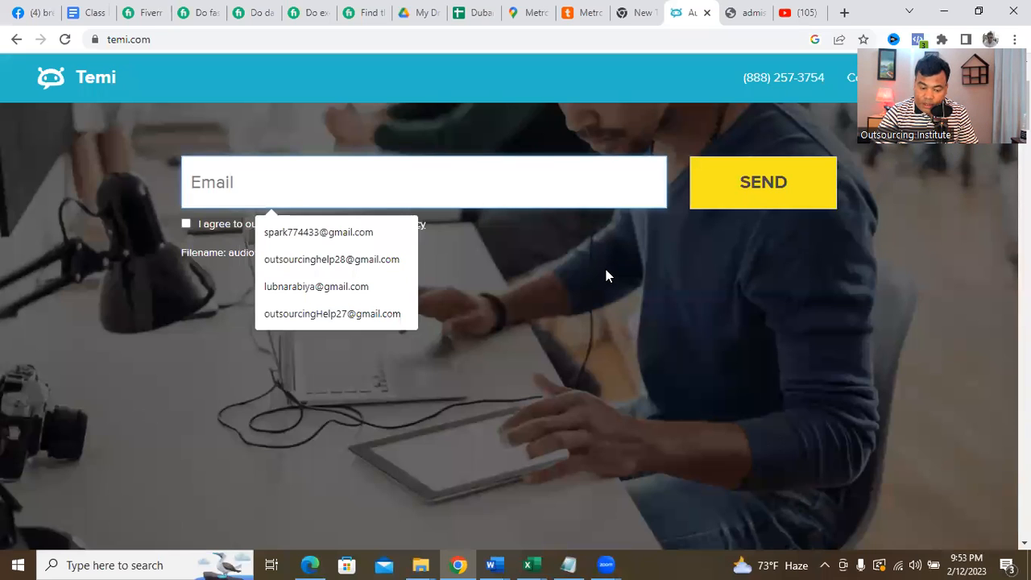
pyautogui.click(371, 233)
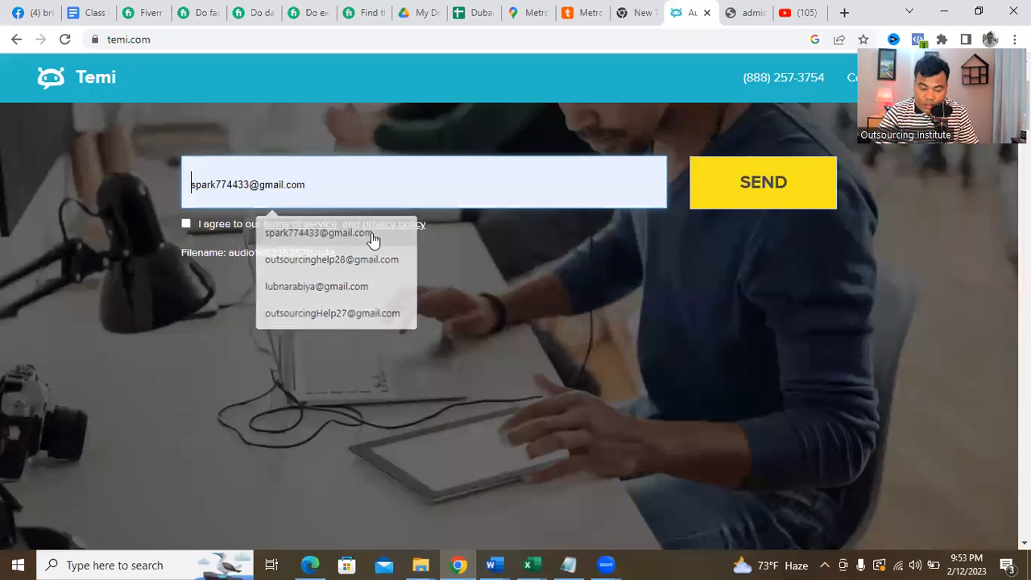
pyautogui.click(186, 224)
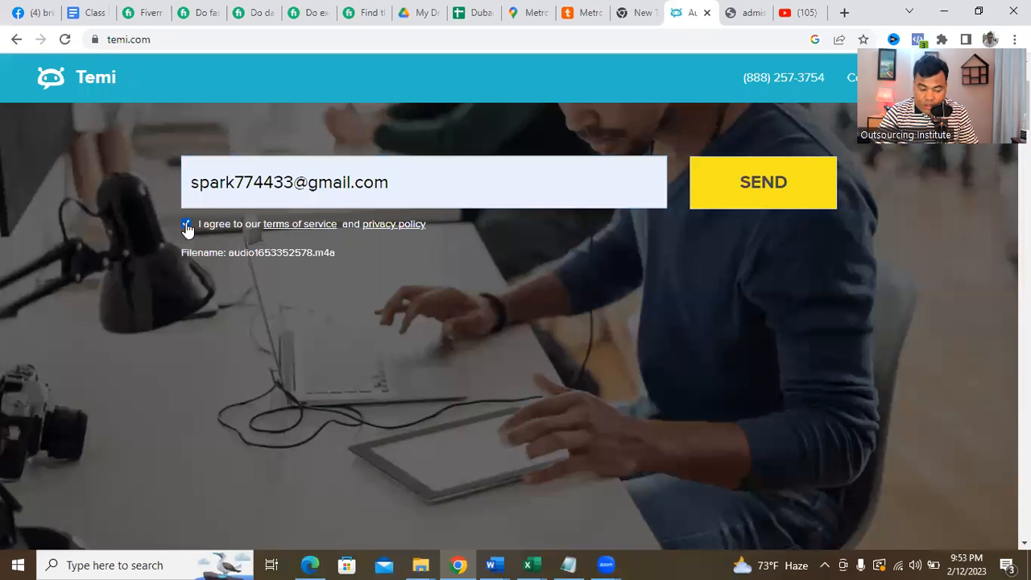
pyautogui.click(790, 181)
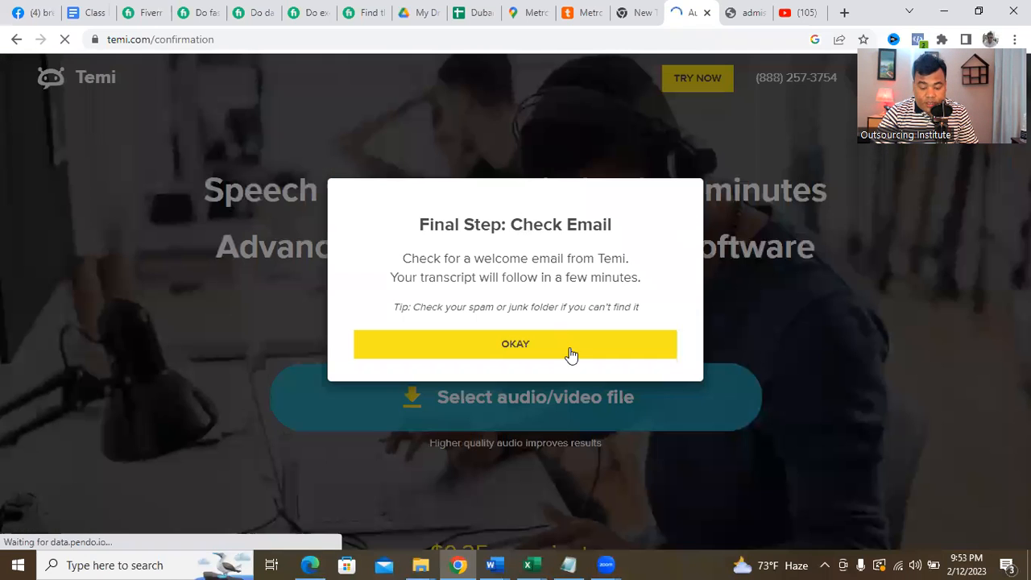
pyautogui.click(550, 345)
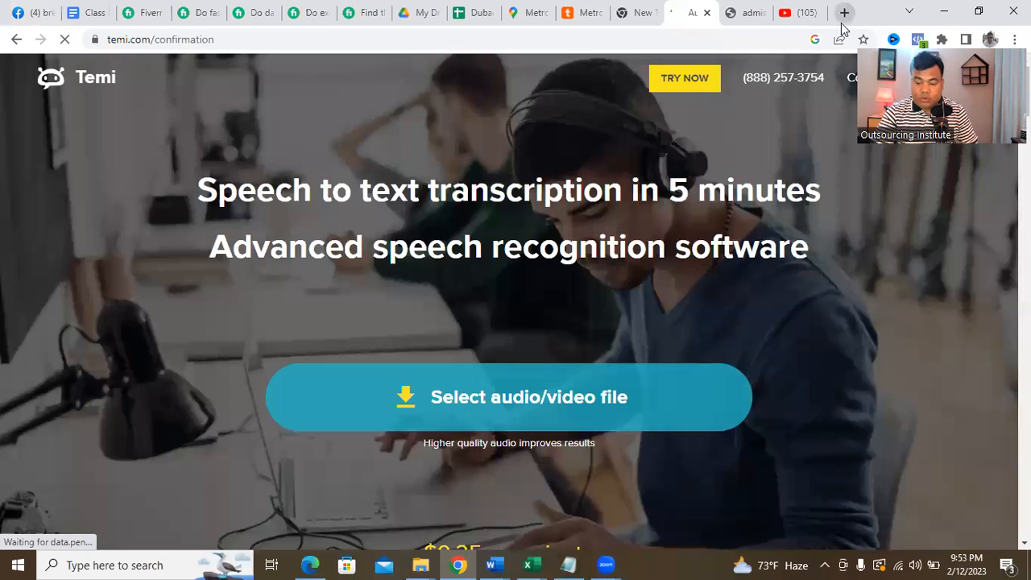
# Open gmail.com in a new tab and check the Updates category for the Temi e-mail.
pyautogui.click(845, 12)
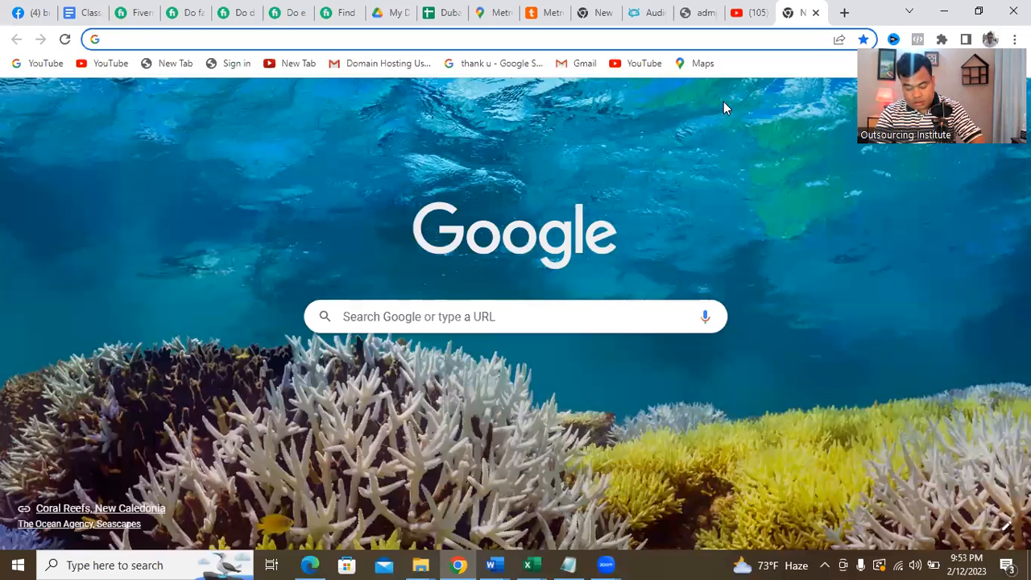
pyautogui.write('gmail.com')
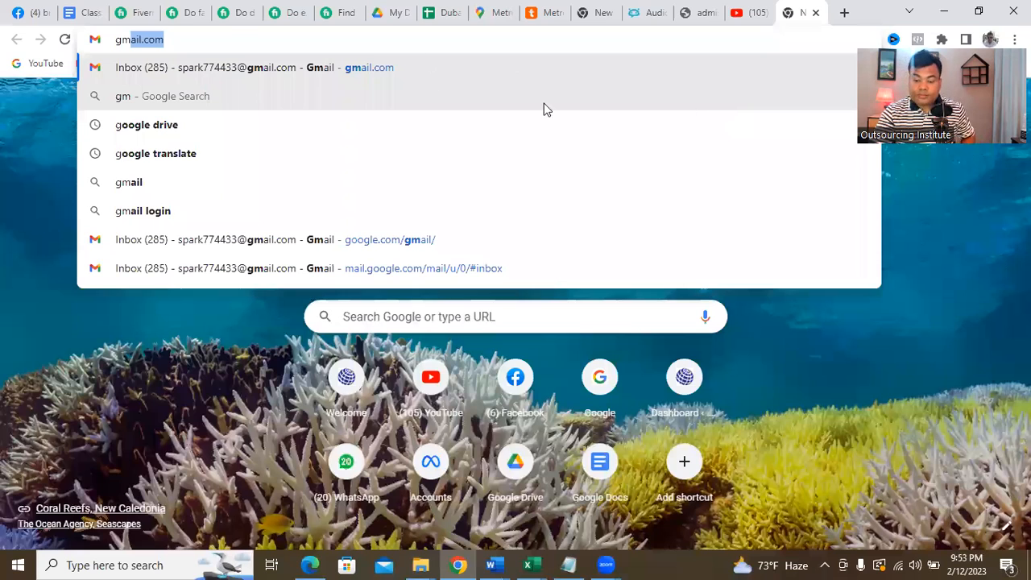
pyautogui.press('Return')
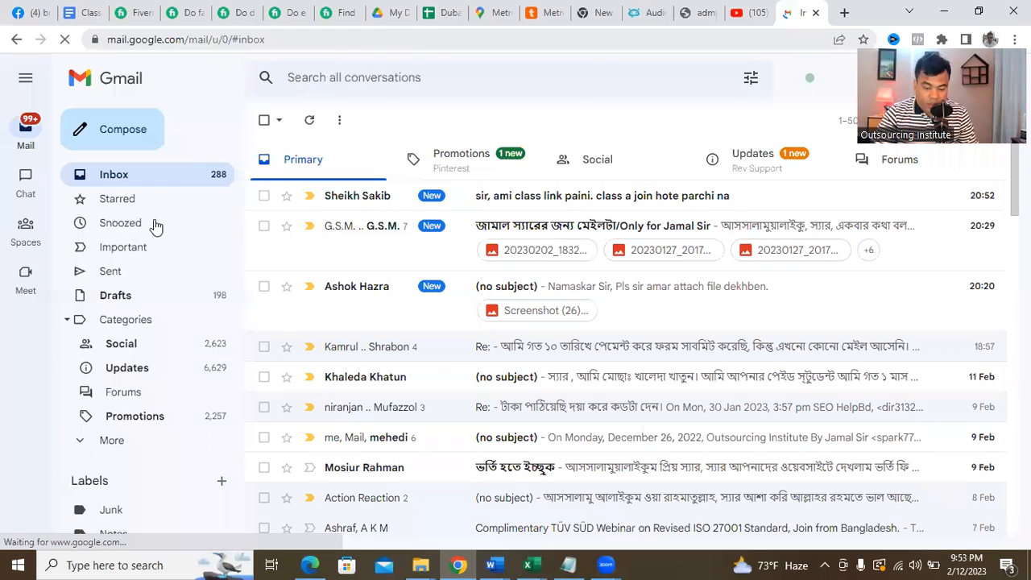
pyautogui.click(757, 164)
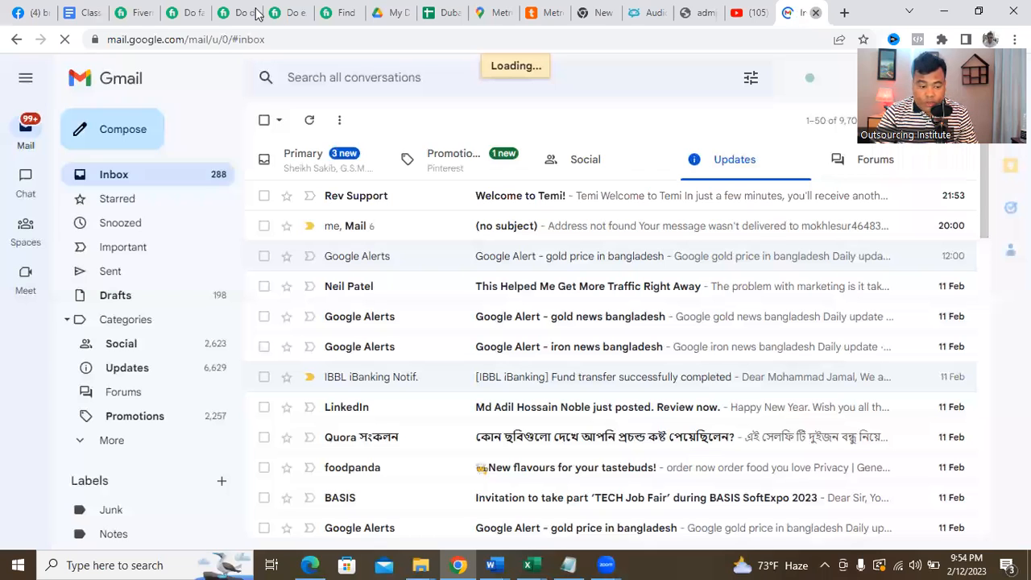
# Return to the Class Notes document and highlight the "Website Data Entry / Product listing" line to present it, then deselect it.
pyautogui.click(80, 12)
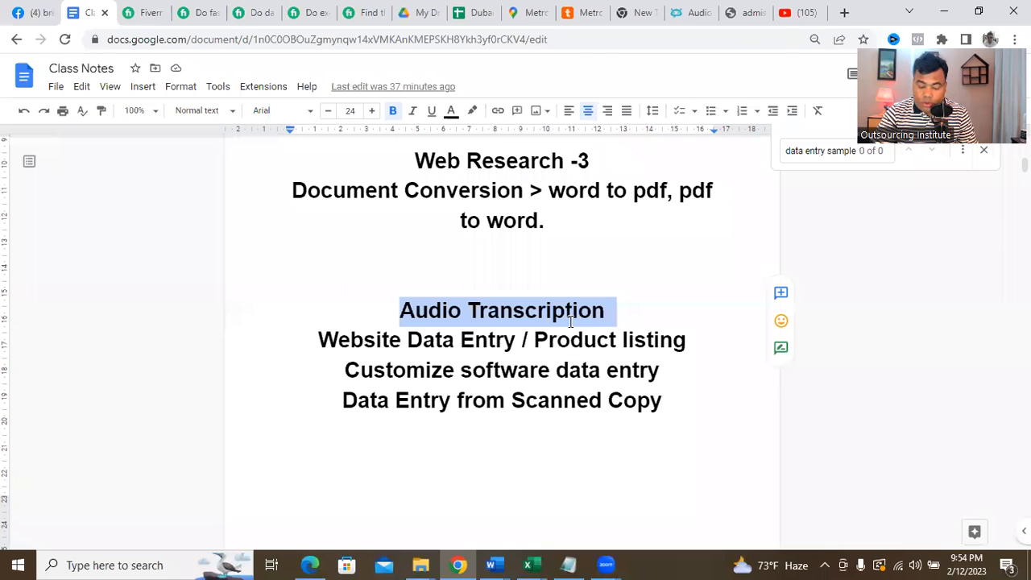
pyautogui.click(516, 342)
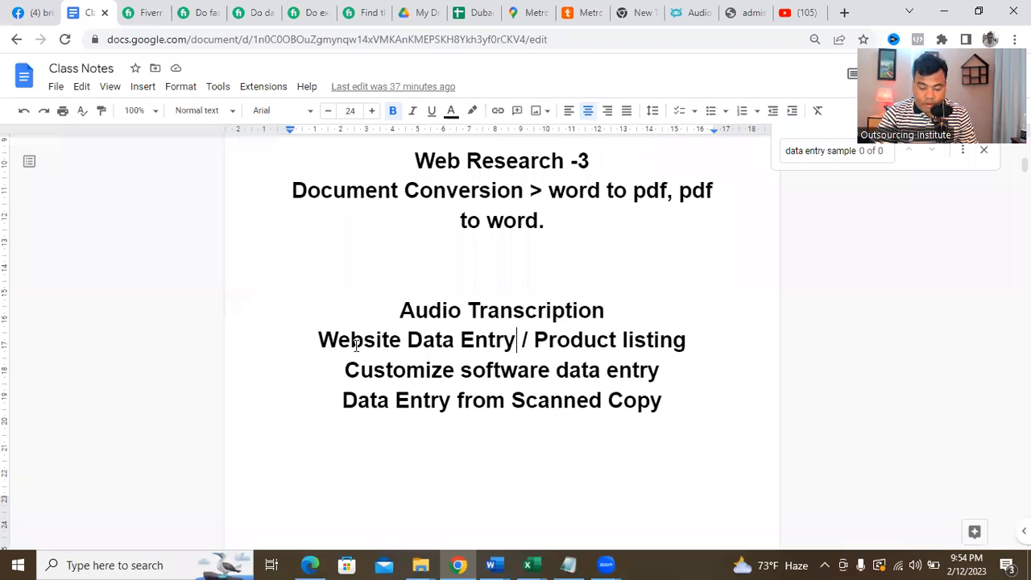
pyautogui.moveTo(321, 345); pyautogui.dragTo(455, 344)
pyautogui.moveTo(709, 341); pyautogui.dragTo(709, 342)
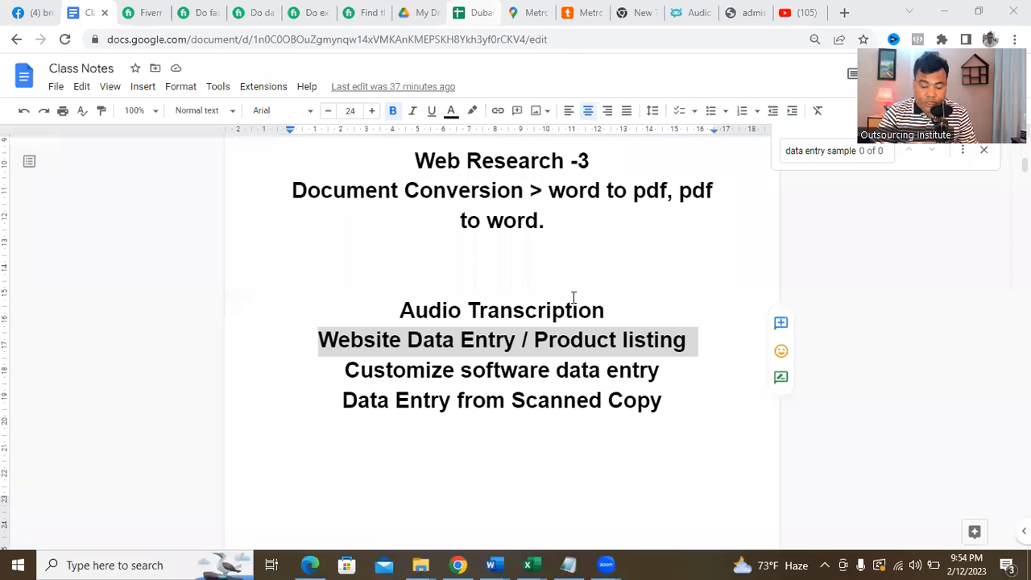
pyautogui.click(574, 298)
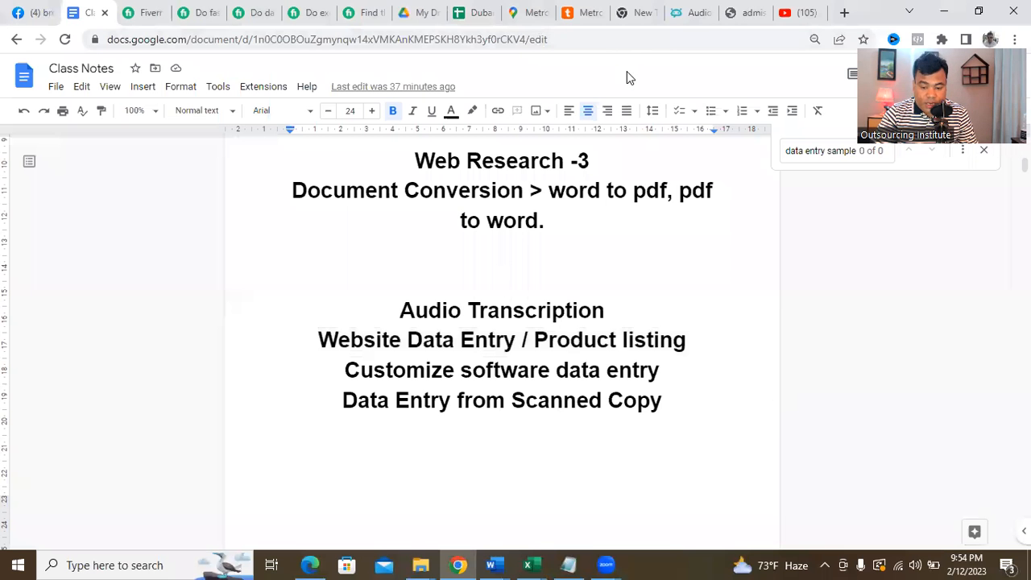
# Open outsourcinghelp.net/wp-admin and the outsourcinghelp.net homepage in separate new tabs, and return to the WordPress login page.
pyautogui.click(810, 10)
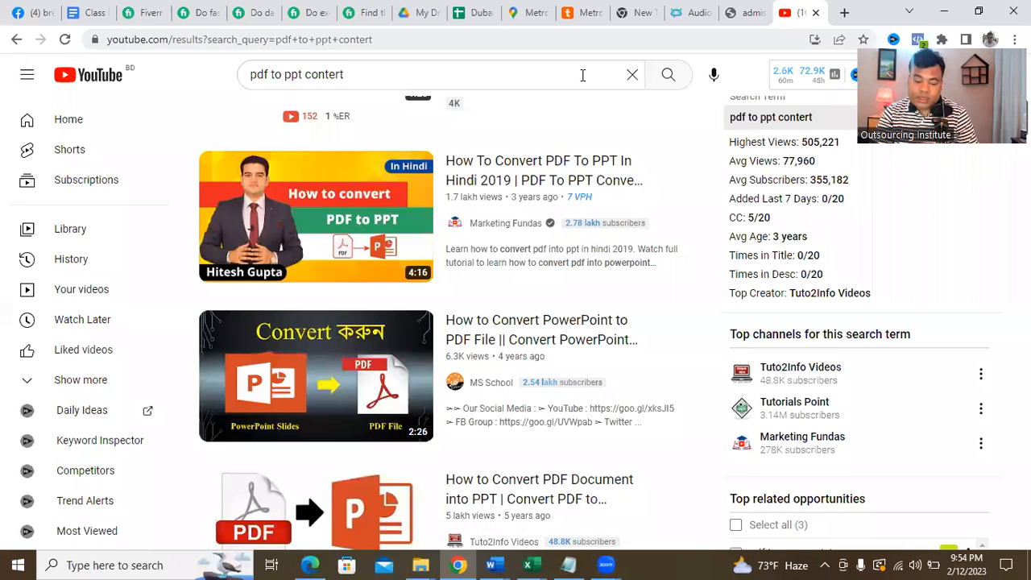
pyautogui.click(582, 75)
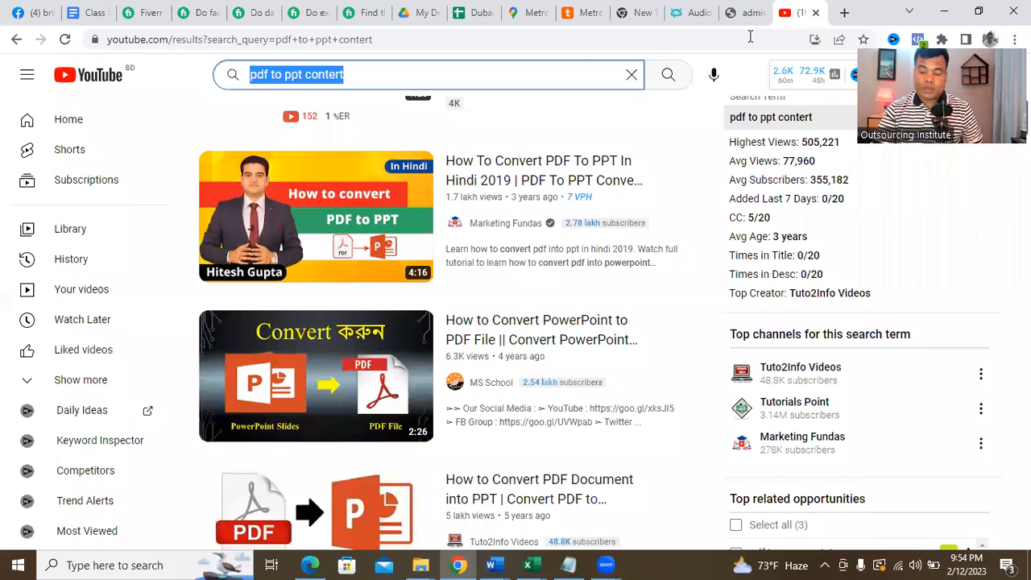
pyautogui.click(841, 13)
pyautogui.write('ou')
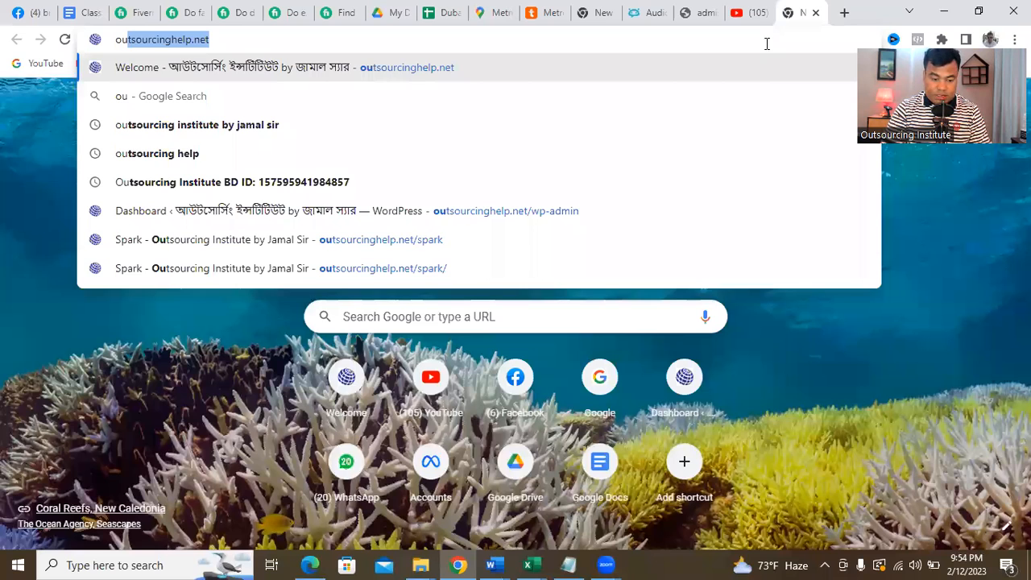
pyautogui.press('Down')
pyautogui.press('Down')
pyautogui.press('Down')
pyautogui.press('Down')
pyautogui.press('Down')
pyautogui.press('Return')
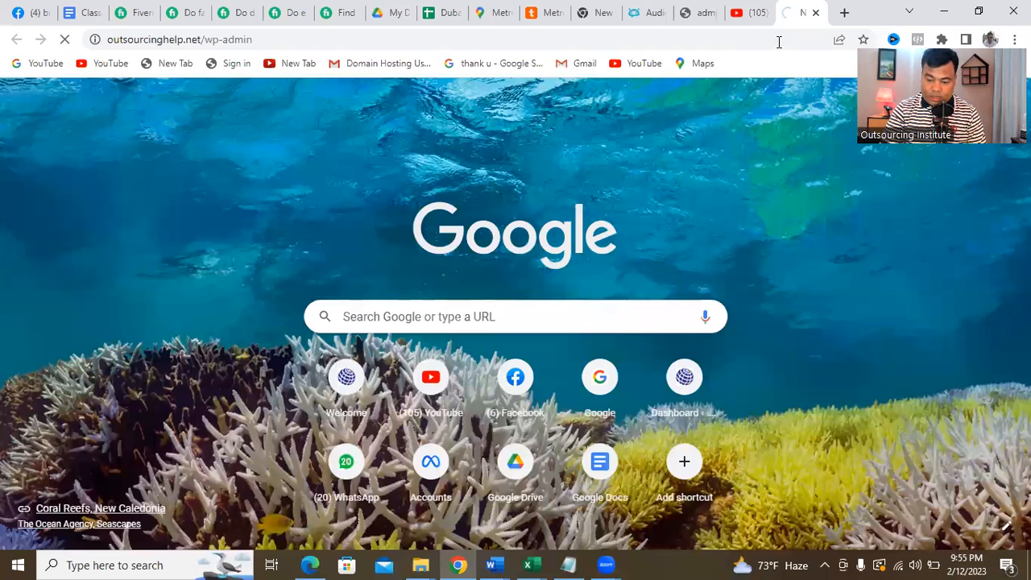
pyautogui.click(782, 45)
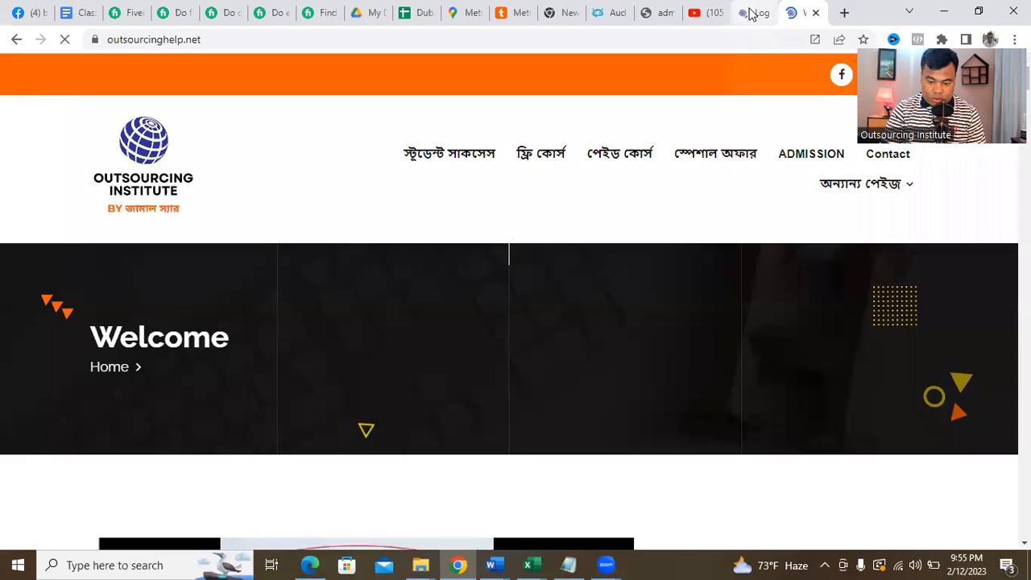
pyautogui.click(751, 13)
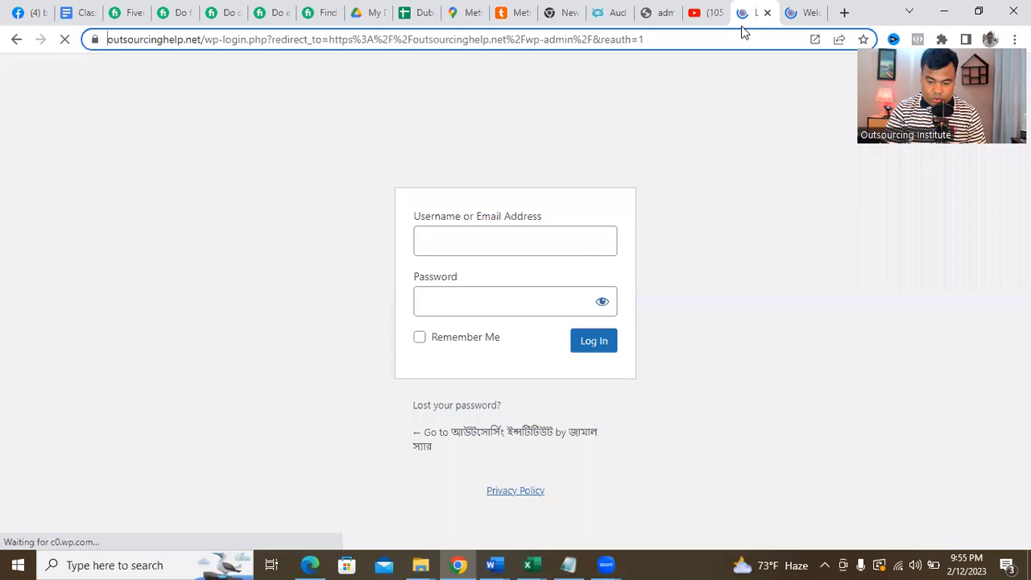
# Log in to the WordPress site with the saved admin username and account password.
pyautogui.click(569, 244)
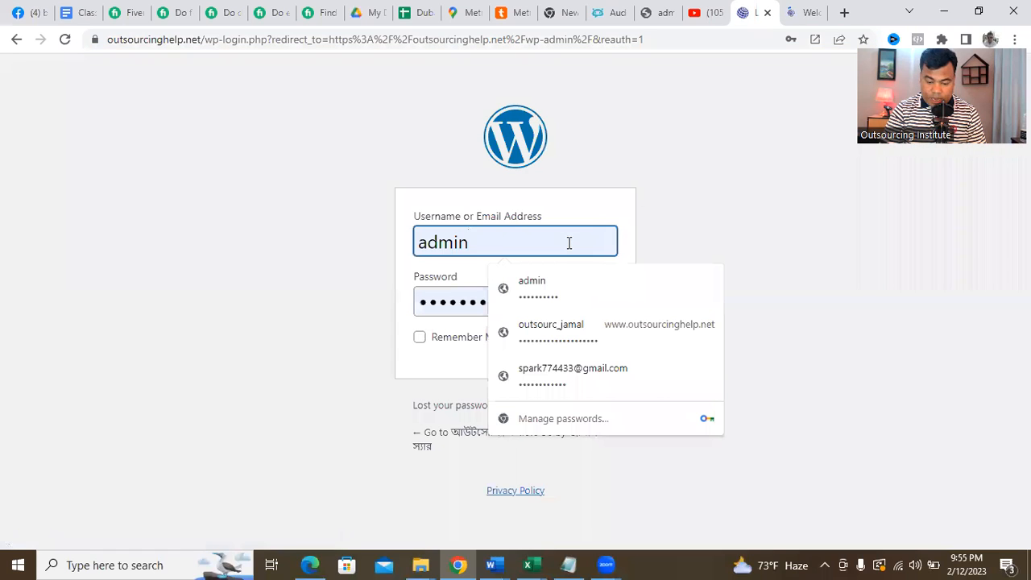
pyautogui.click(725, 221)
pyautogui.click(604, 352)
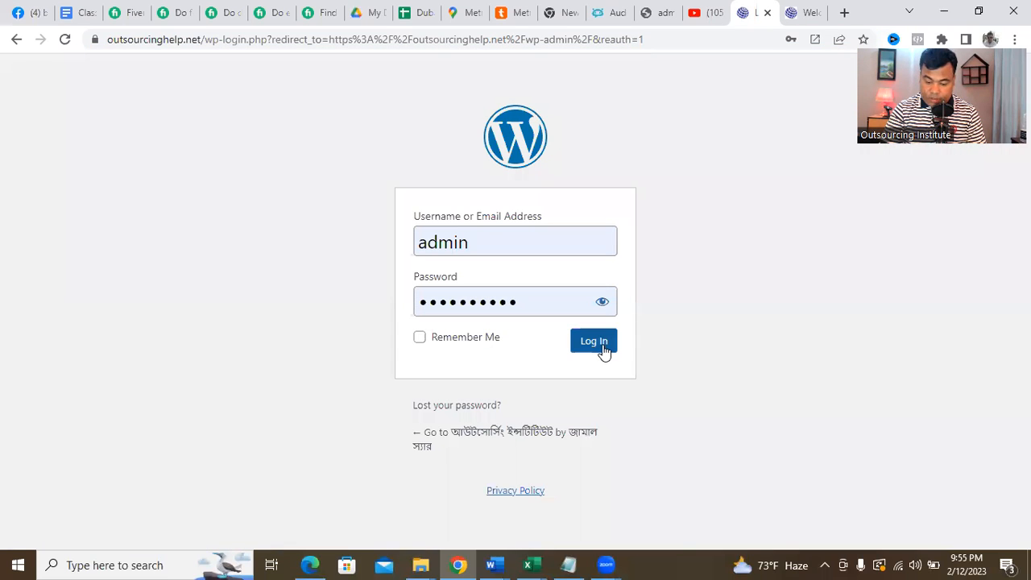
pyautogui.click(604, 352)
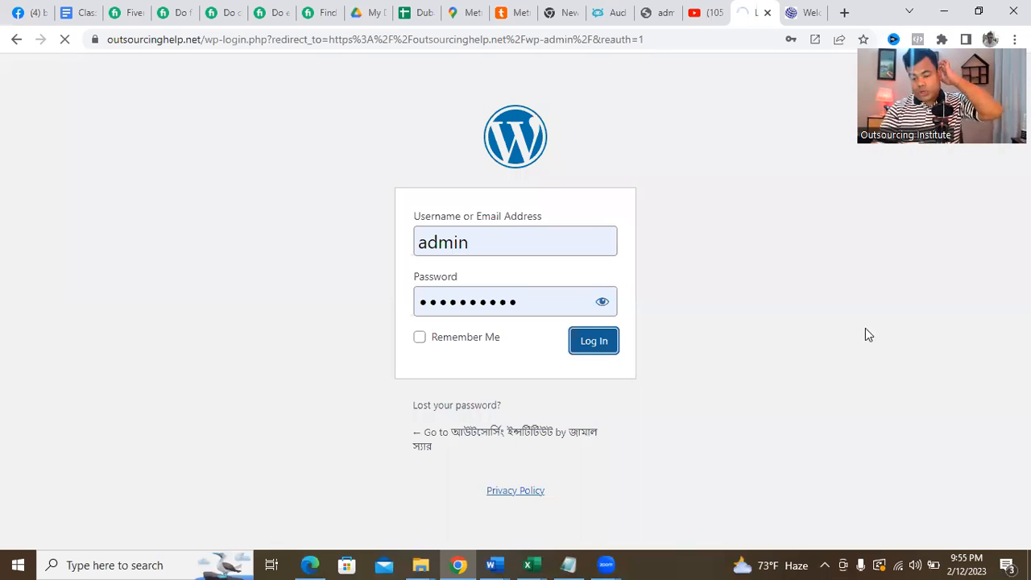
# Switch to YouTube, search for the instructor's WordPress tutorials, and look over the class videos.
pyautogui.click(801, 16)
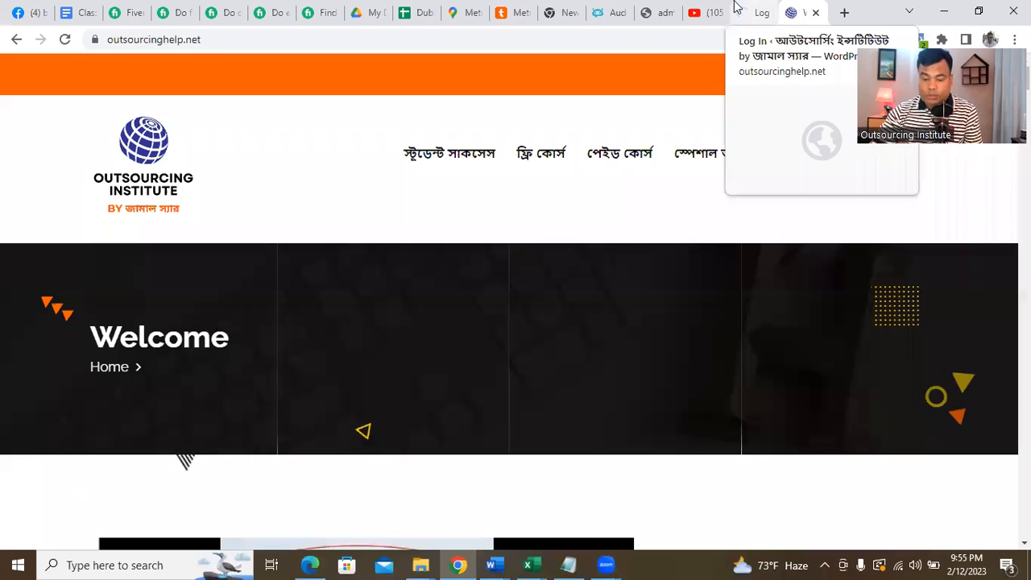
pyautogui.hotkey('ctrl', 'shift', 'Tab')
pyautogui.hotkey('ctrl', 'shift', 'Tab')
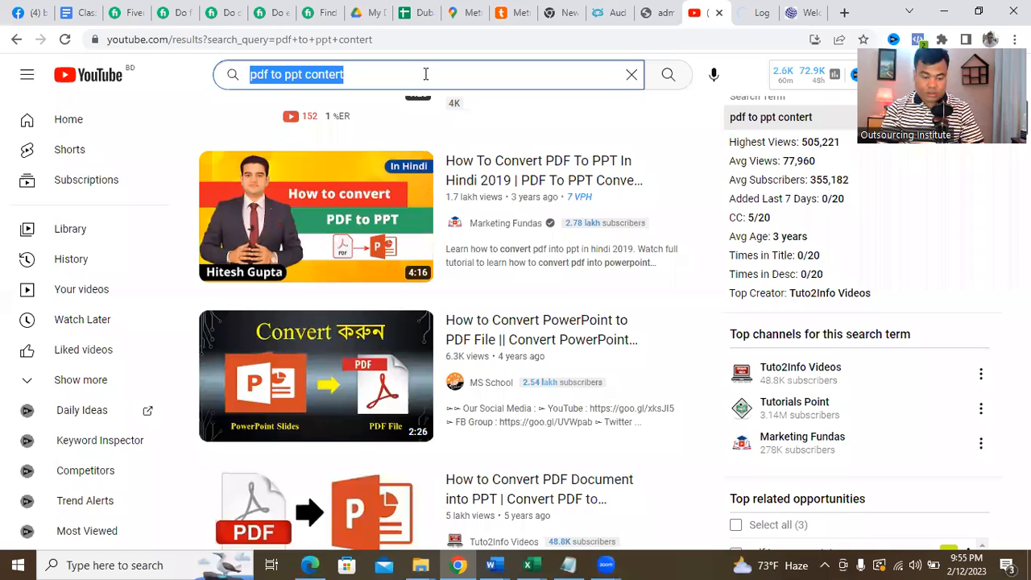
pyautogui.write('wordpress by jam')
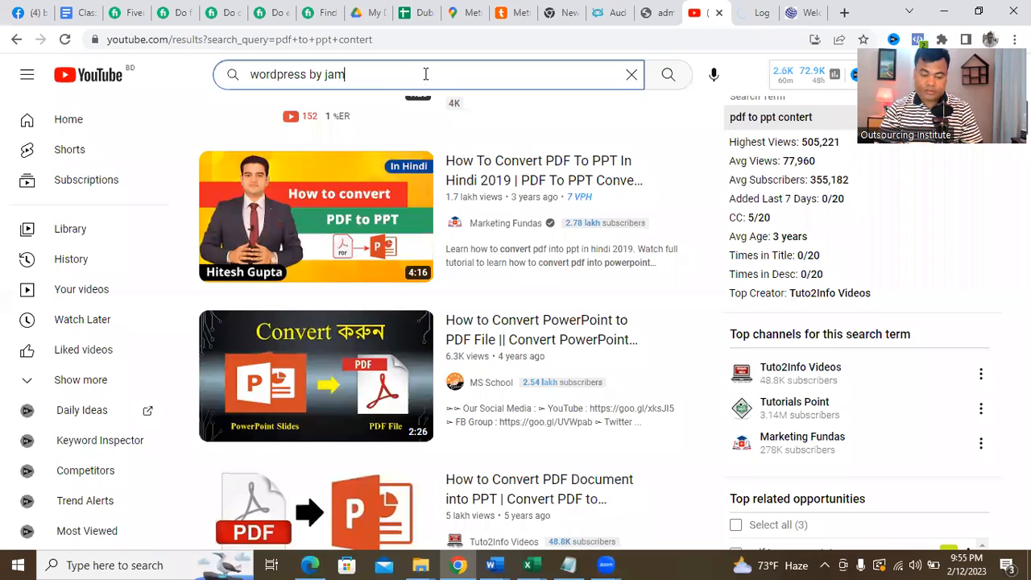
pyautogui.write('al sir')
pyautogui.press('Return')
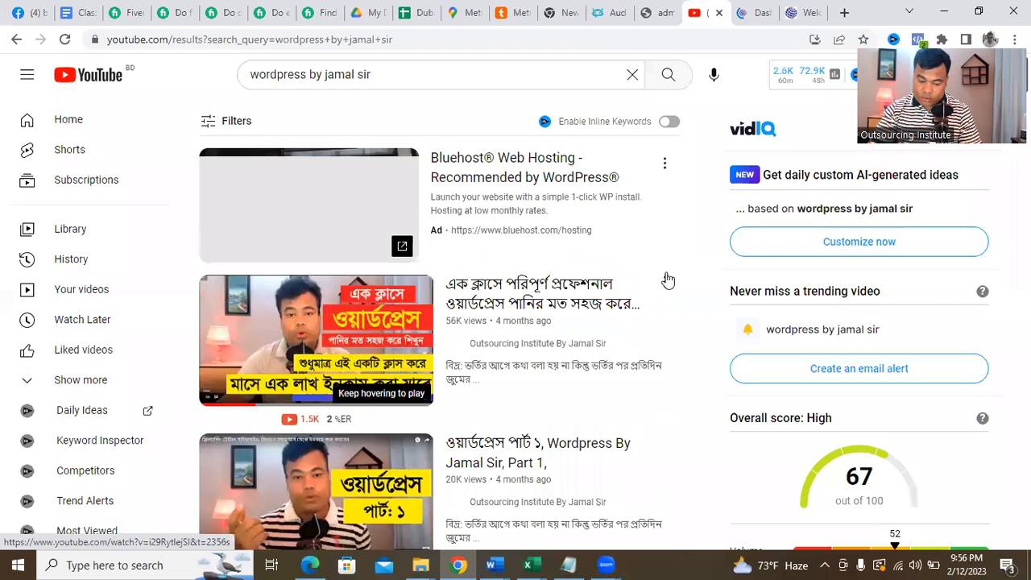
pyautogui.scroll(-1, 681, 270)
pyautogui.scroll(-1, 683, 267)
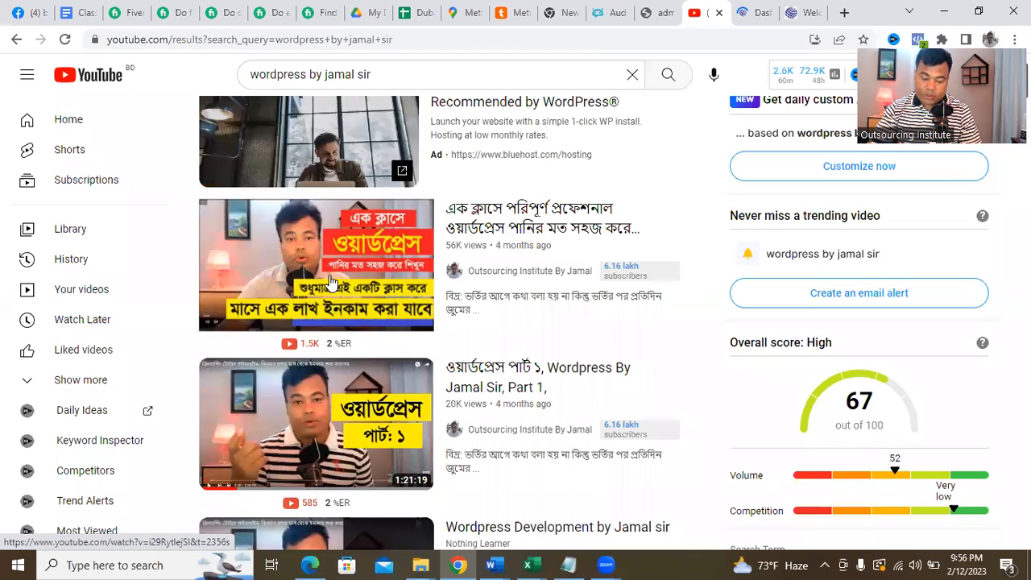
pyautogui.moveTo(331, 283)
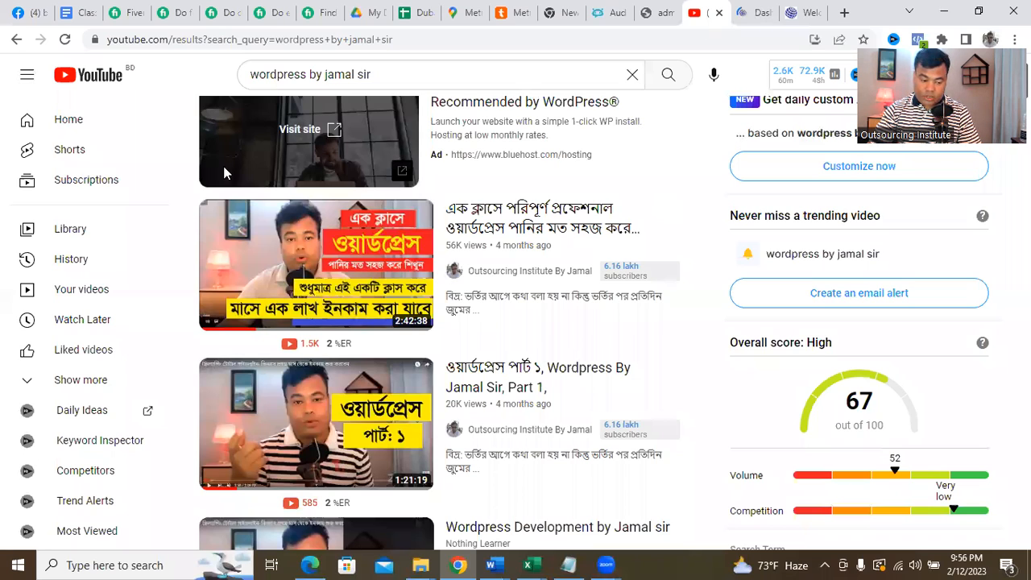
# Open the Posts list in the WordPress dashboard and start a new post.
pyautogui.hotkey('ctrl', 'Tab')
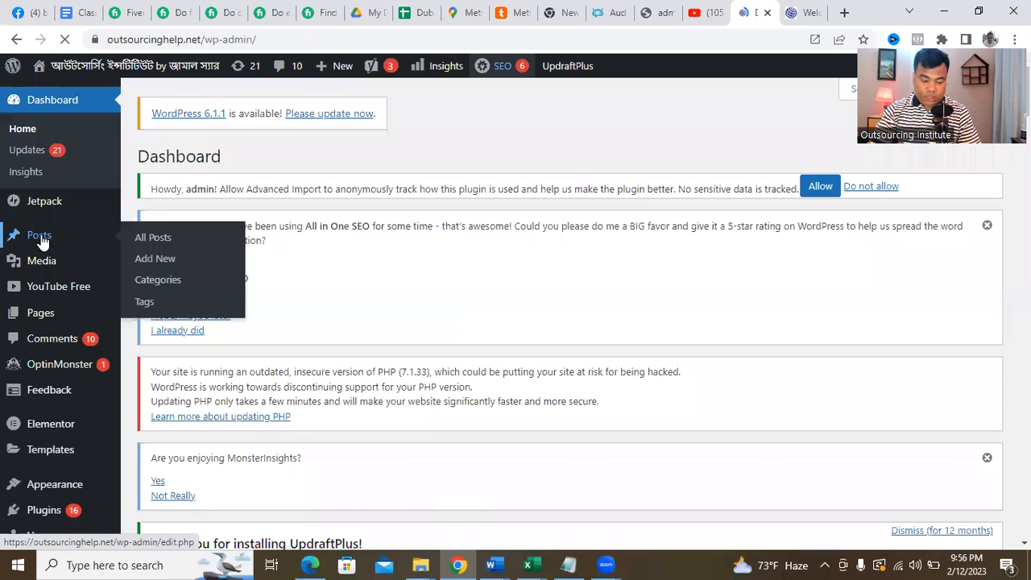
pyautogui.click(42, 240)
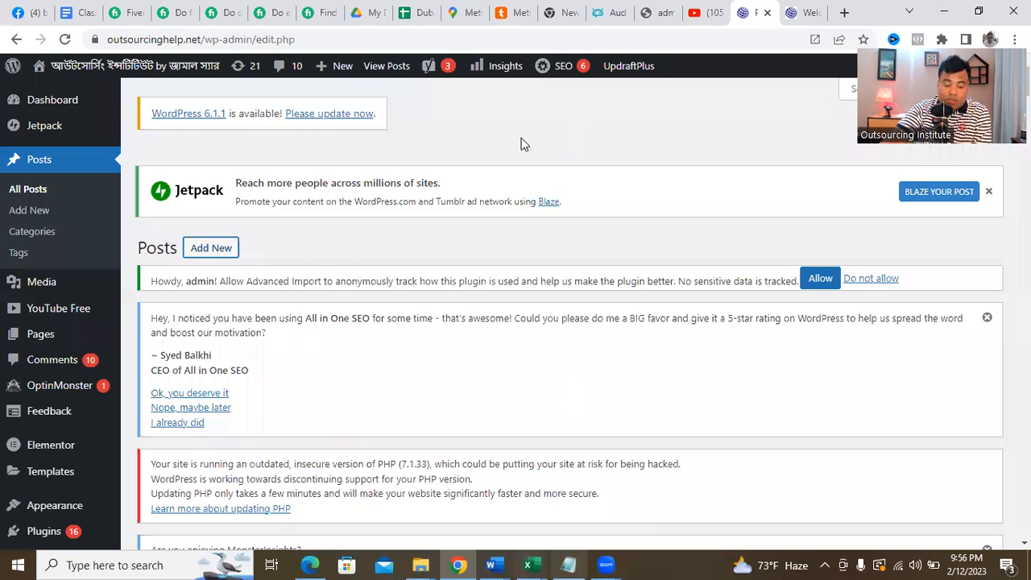
pyautogui.click(216, 250)
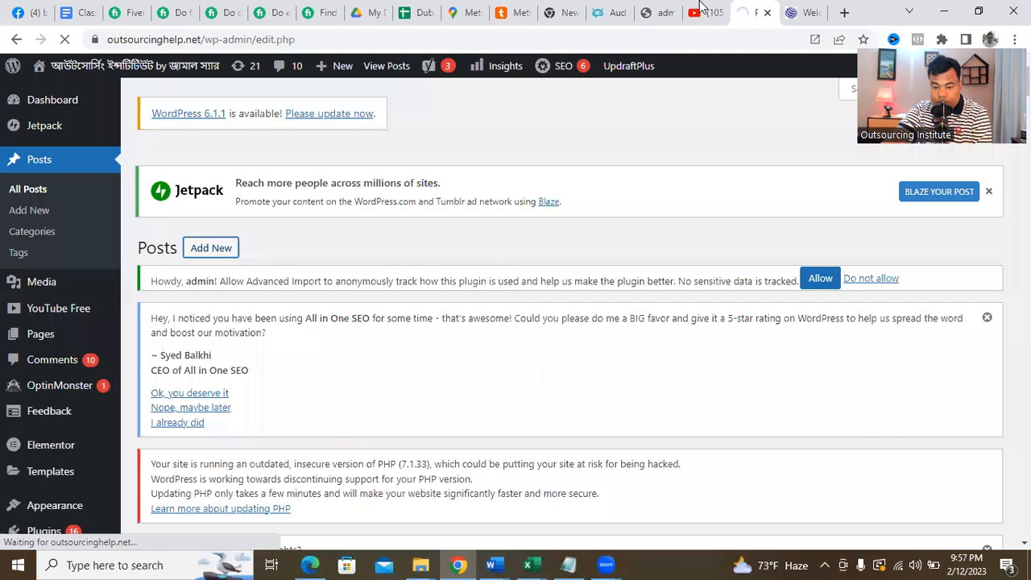
# Search YouTube for the same instructor's Shopify tutorials and look over the class videos.
pyautogui.hotkey('ctrl', 'shift', 'Tab')
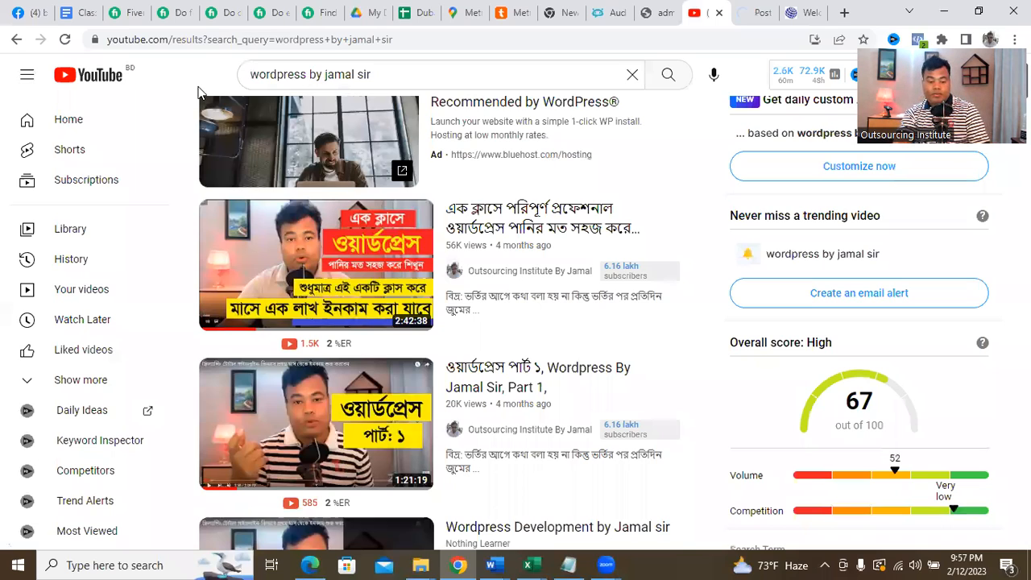
pyautogui.write('shopify')
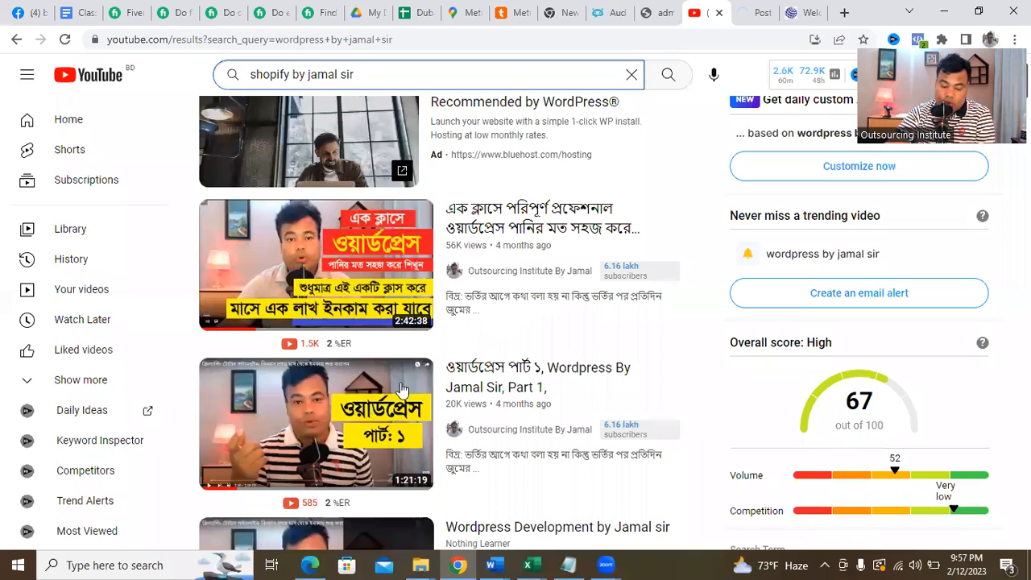
pyautogui.press('Return')
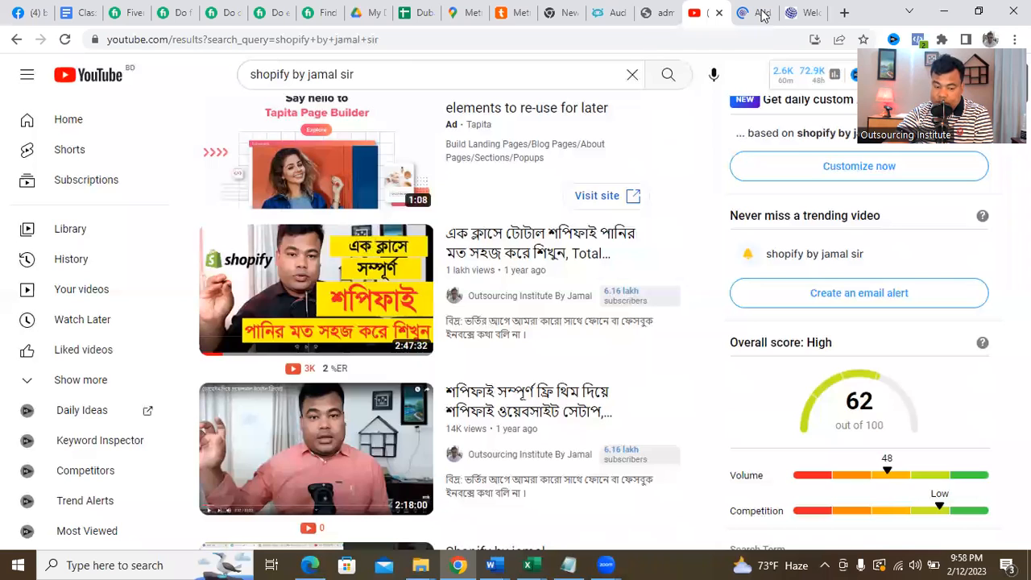
pyautogui.click(658, 13)
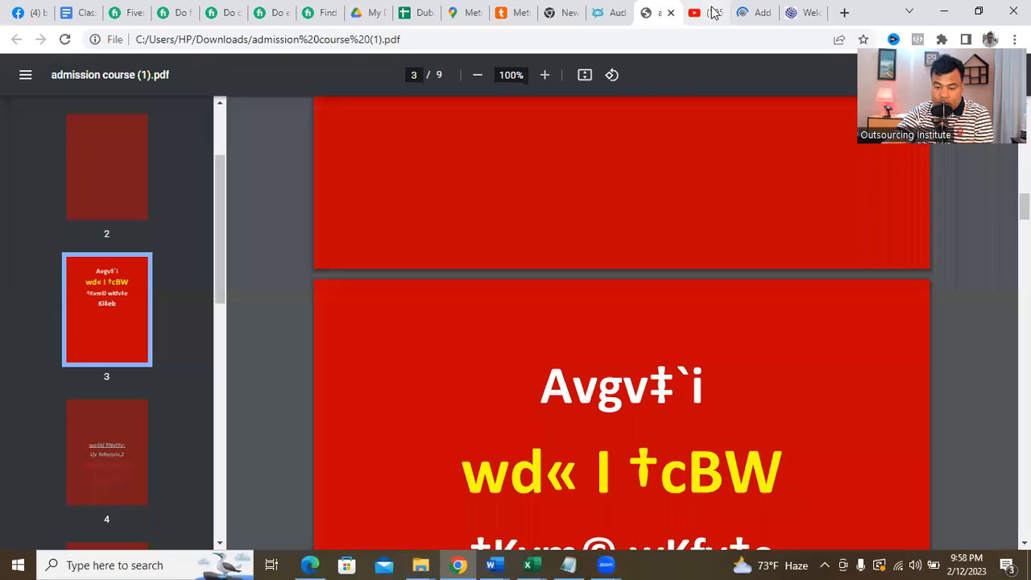
# Reload the outsourcinghelp.net homepage to reach its WordPress dashboard and start a new post.
pyautogui.click(757, 12)
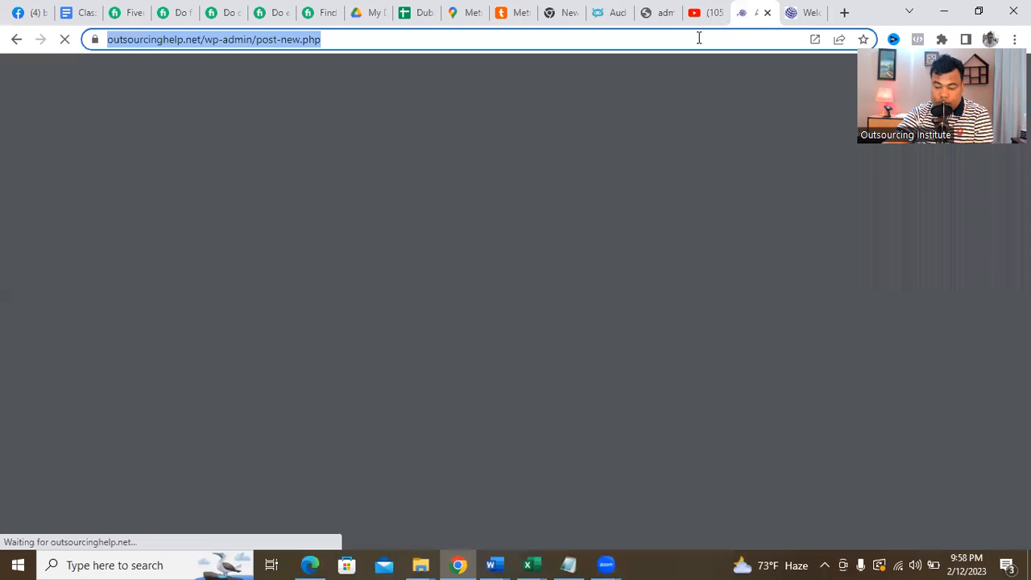
pyautogui.click(699, 37)
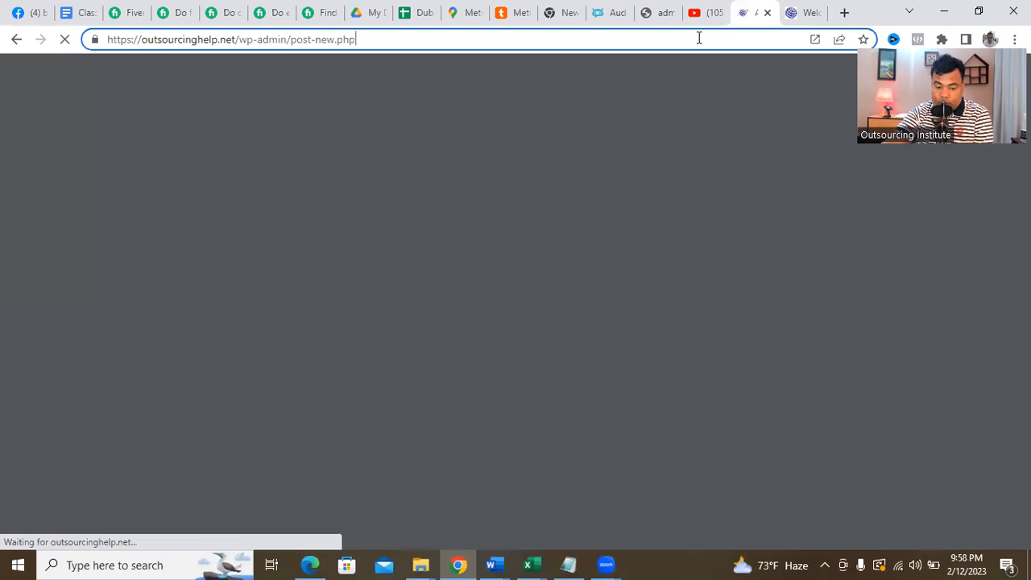
pyautogui.click(798, 14)
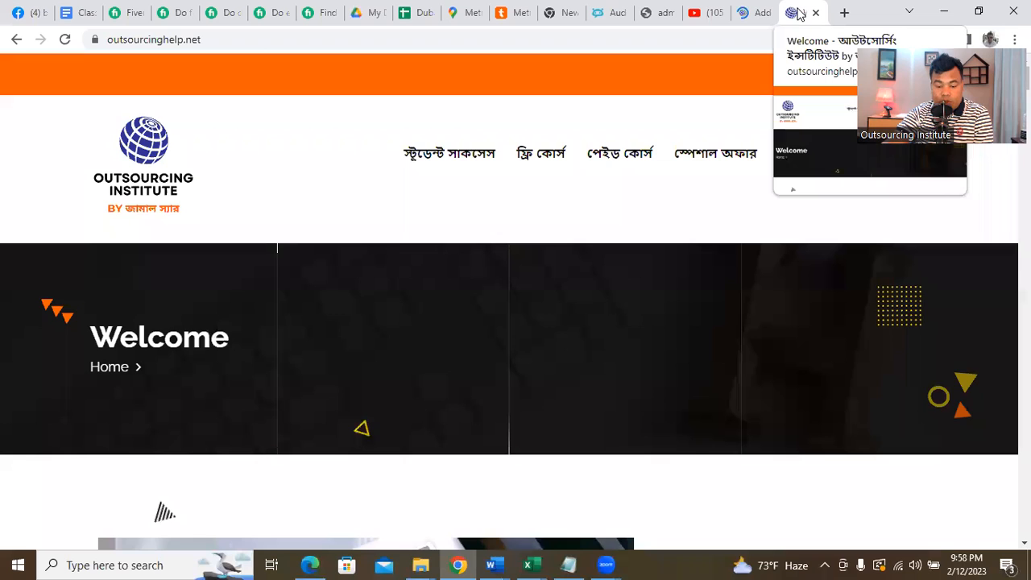
pyautogui.click(748, 13)
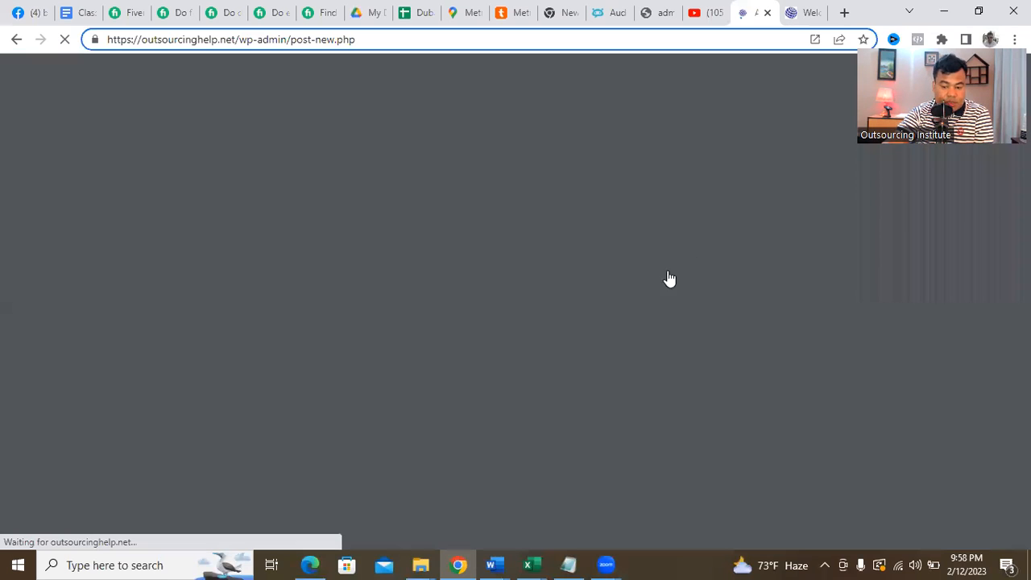
pyautogui.click(805, 12)
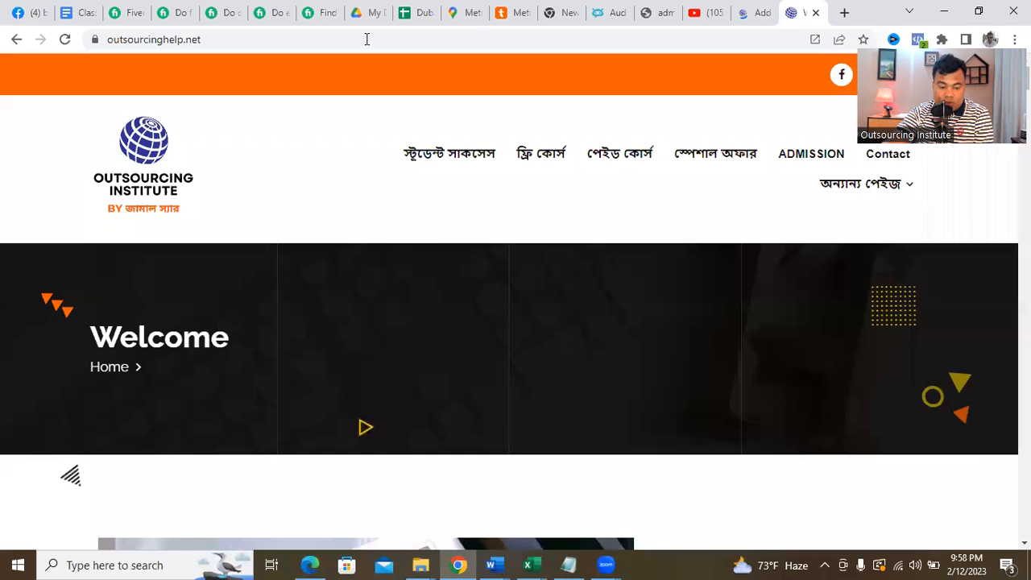
pyautogui.click(66, 39)
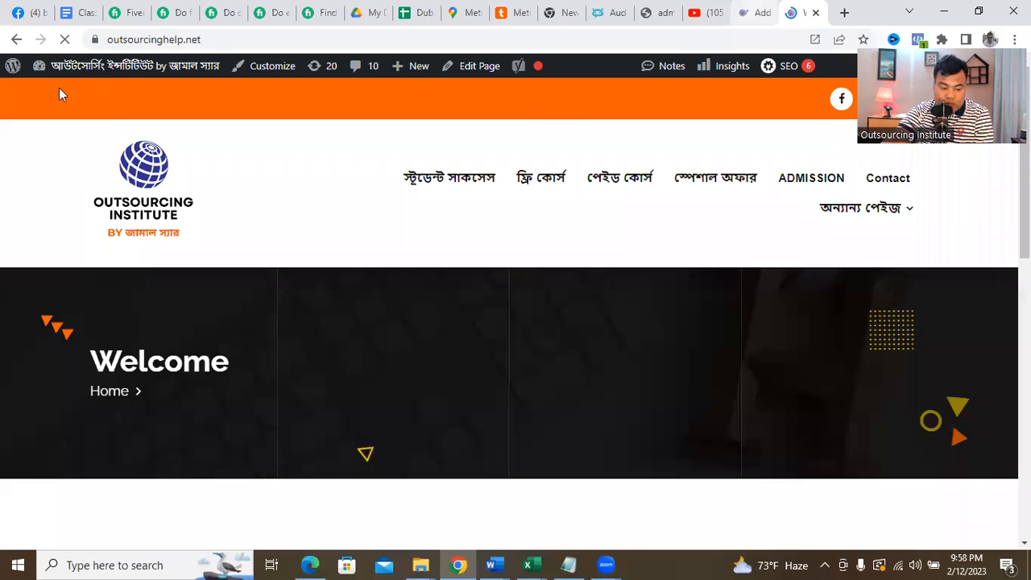
pyautogui.click(69, 100)
pyautogui.click(752, 14)
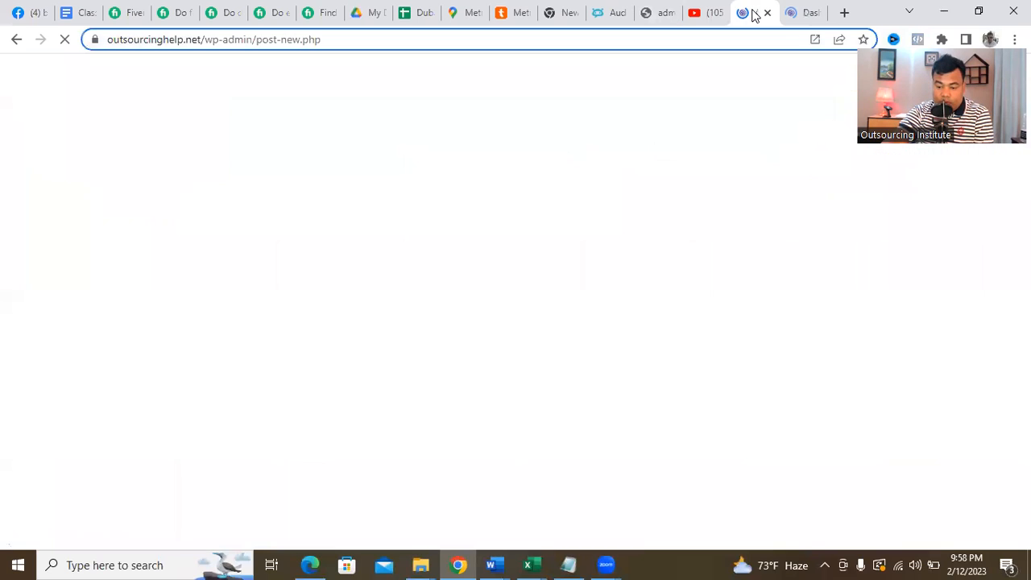
pyautogui.click(800, 12)
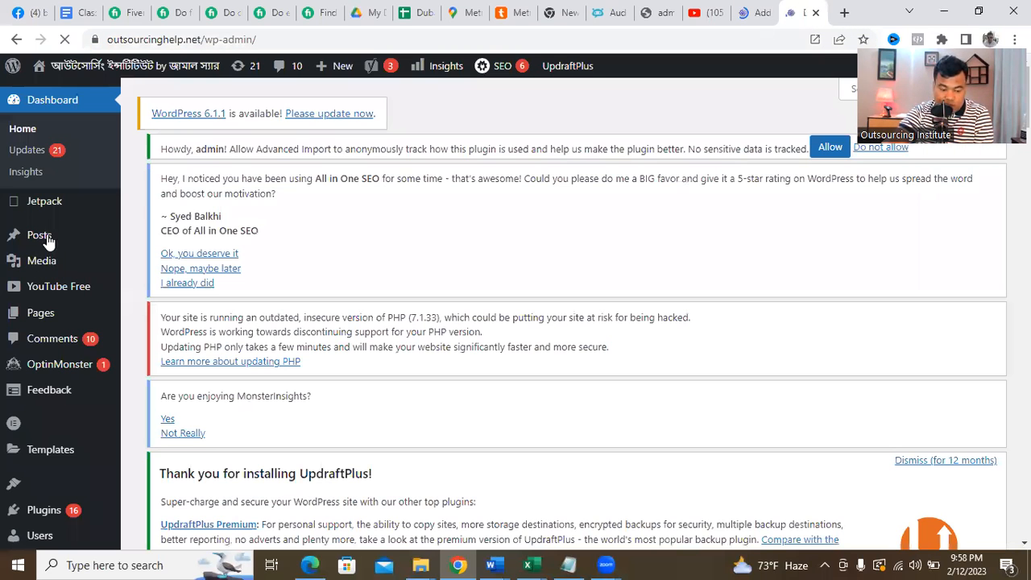
pyautogui.moveTo(45, 238)
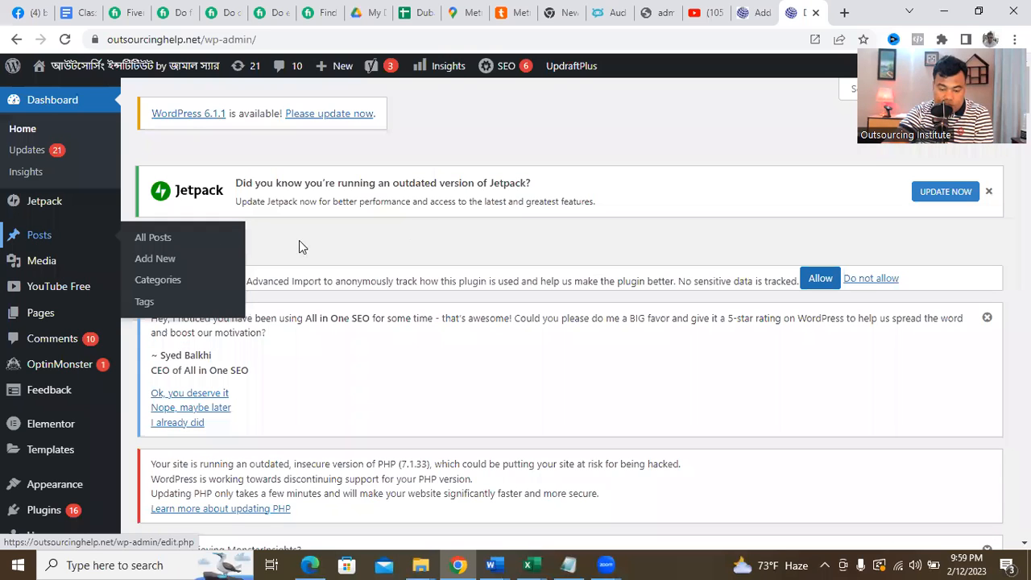
pyautogui.click(180, 240)
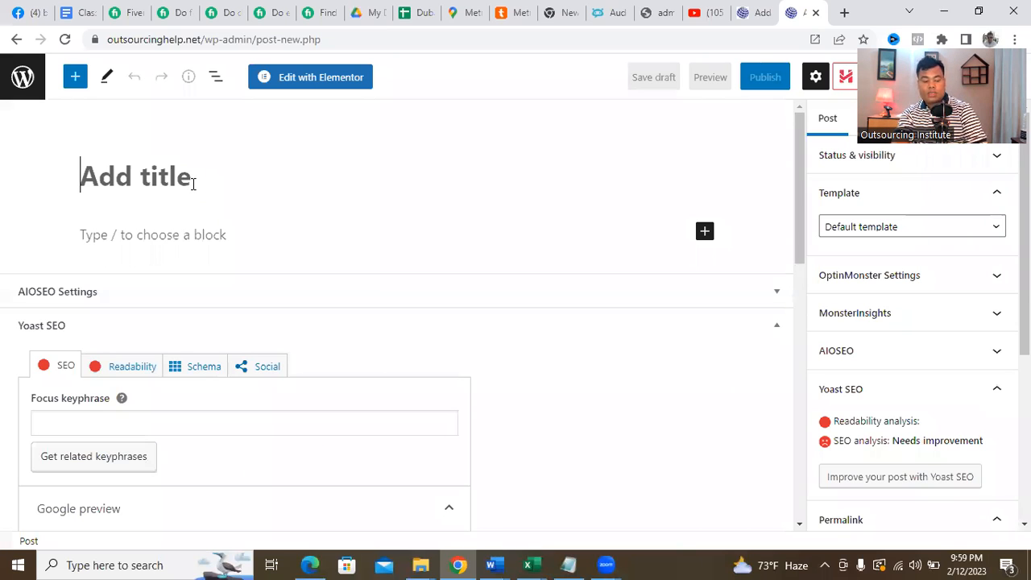
# Title the new post "Best Black Tshirt in Low price".
pyautogui.write('Best T')
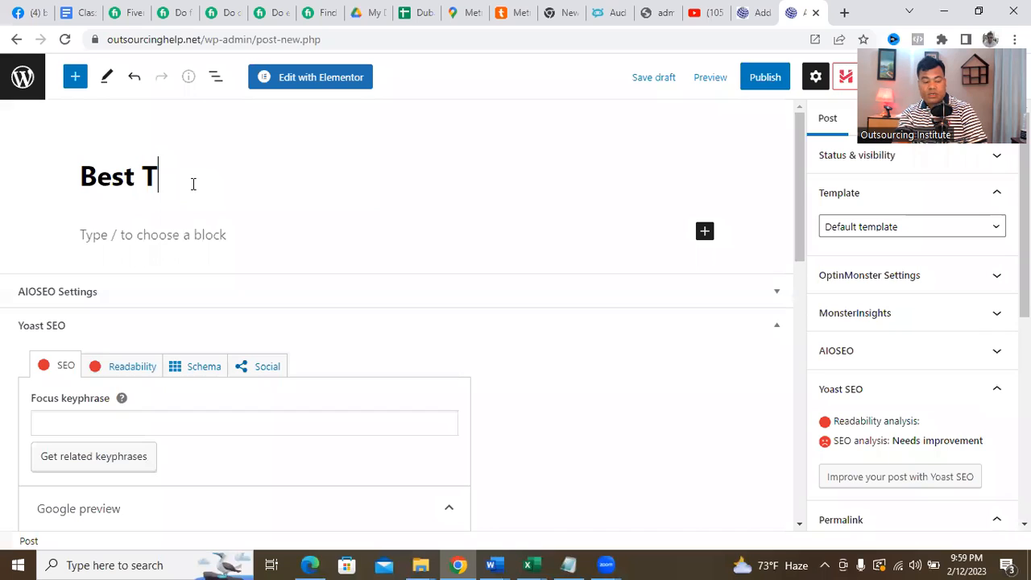
pyautogui.press('BackSpace')
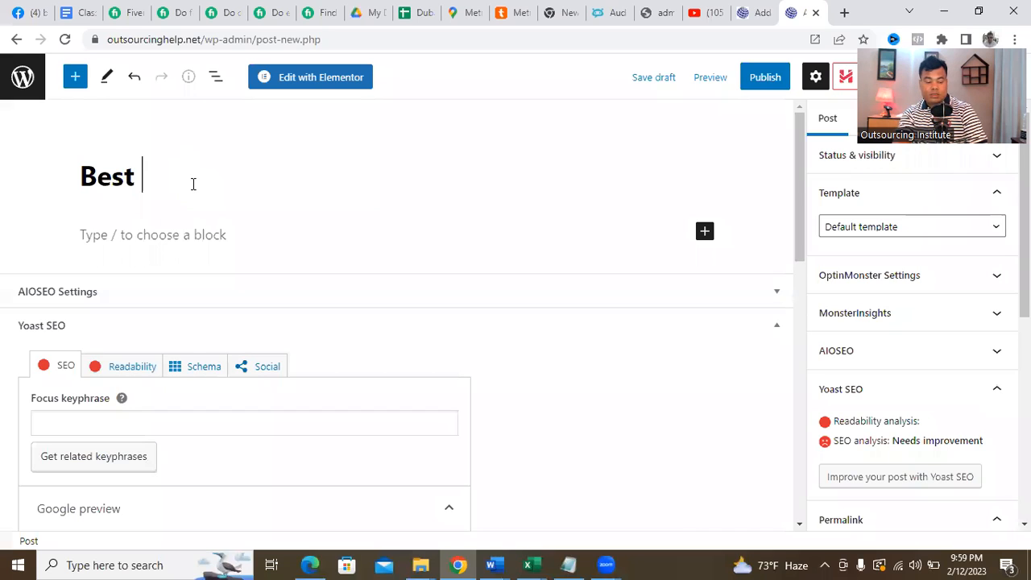
pyautogui.write('Black Ts')
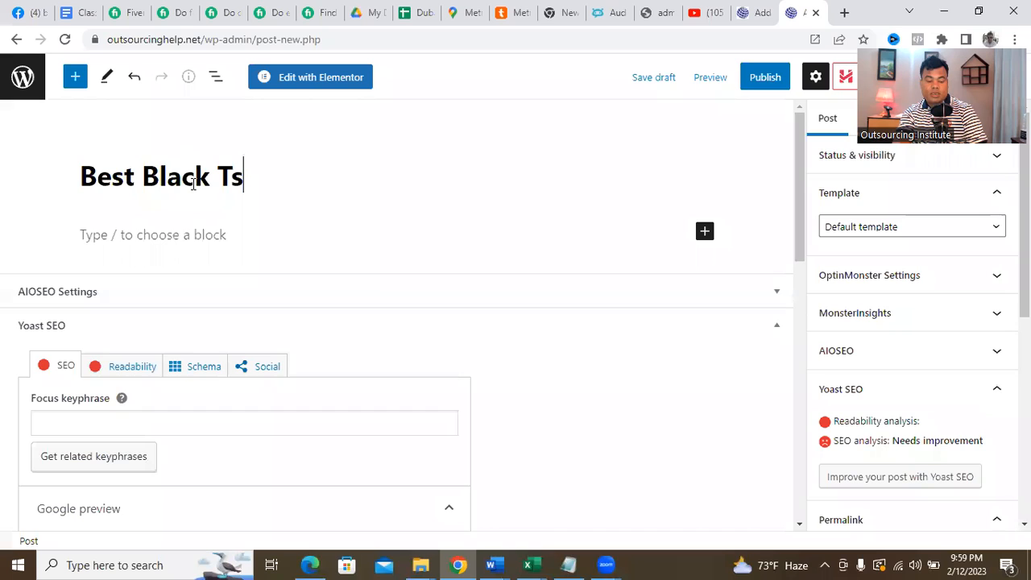
pyautogui.write('hirt i')
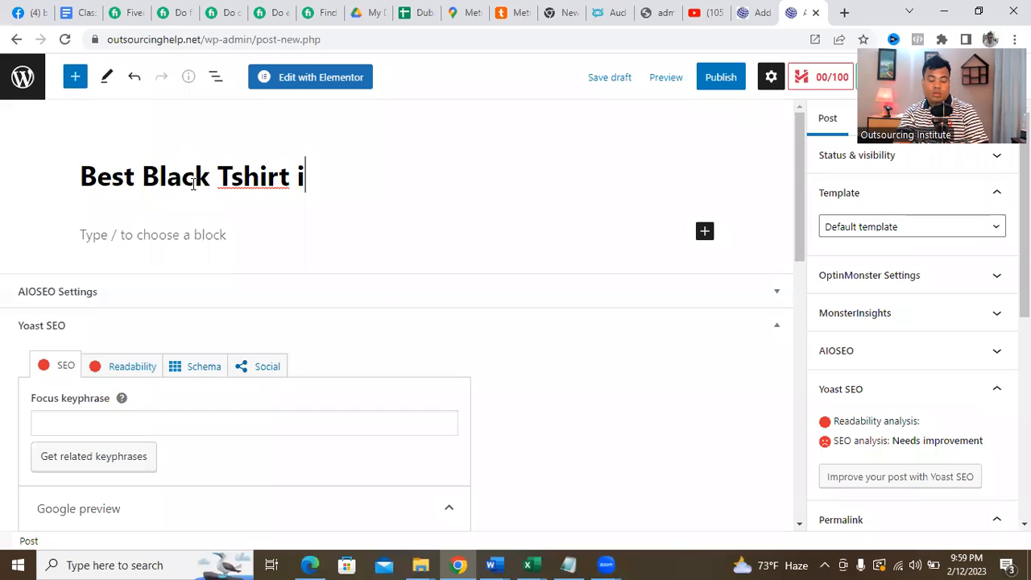
pyautogui.write('n o')
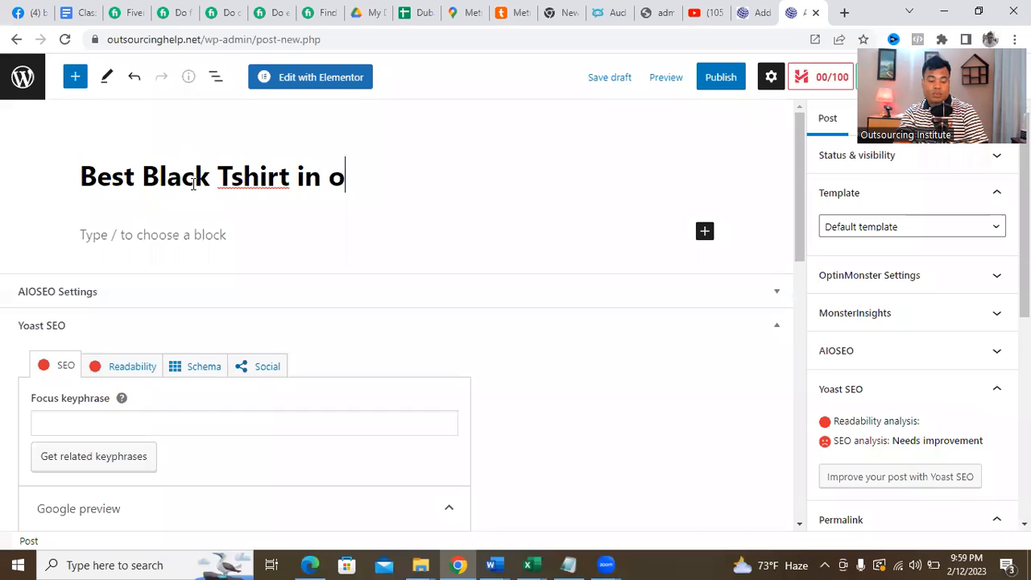
pyautogui.press('BackSpace')
pyautogui.write('Low price')
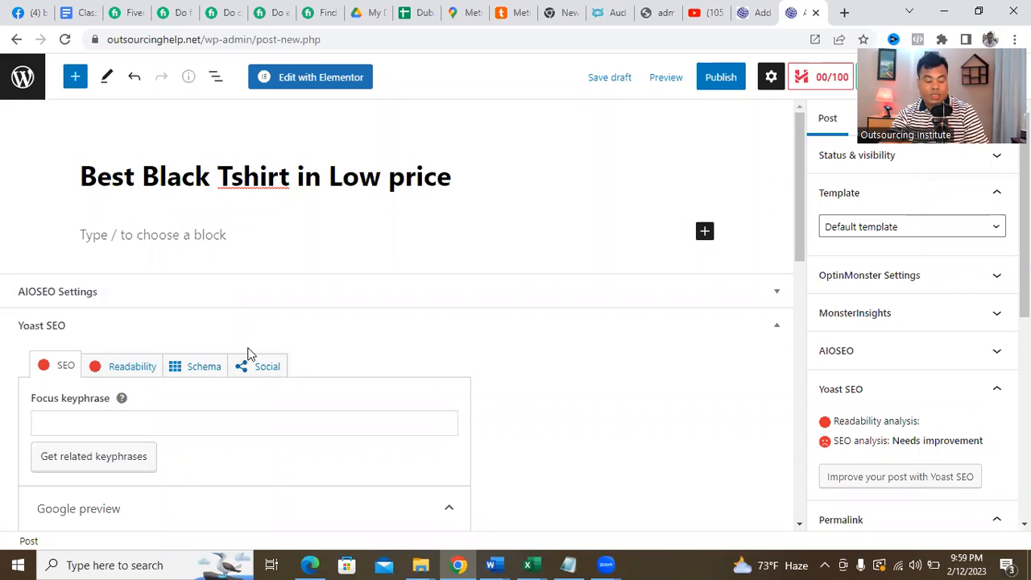
# Clear the text from the post's title.
pyautogui.scroll(-3, 212, 315)
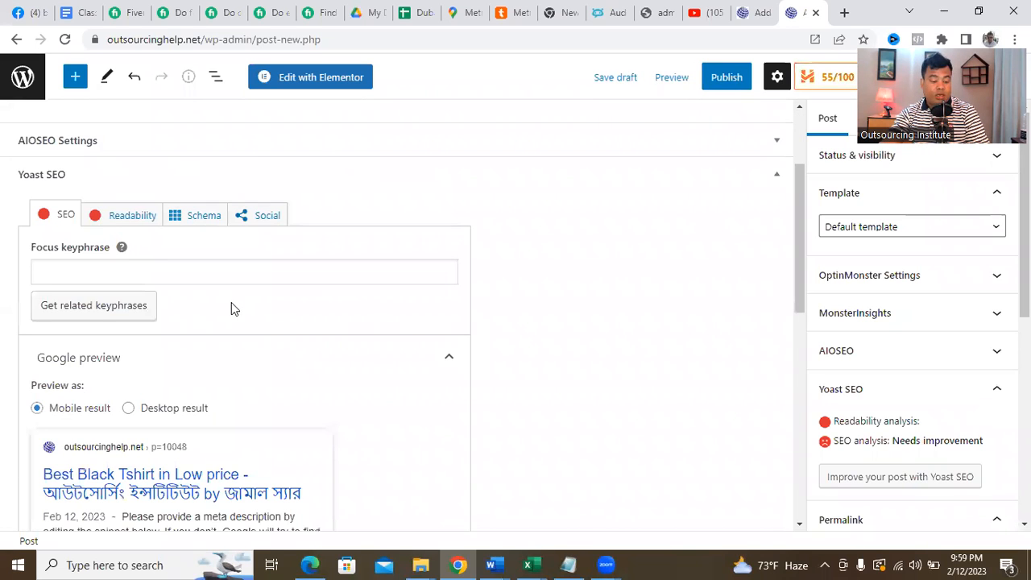
pyautogui.scroll(3, 232, 304)
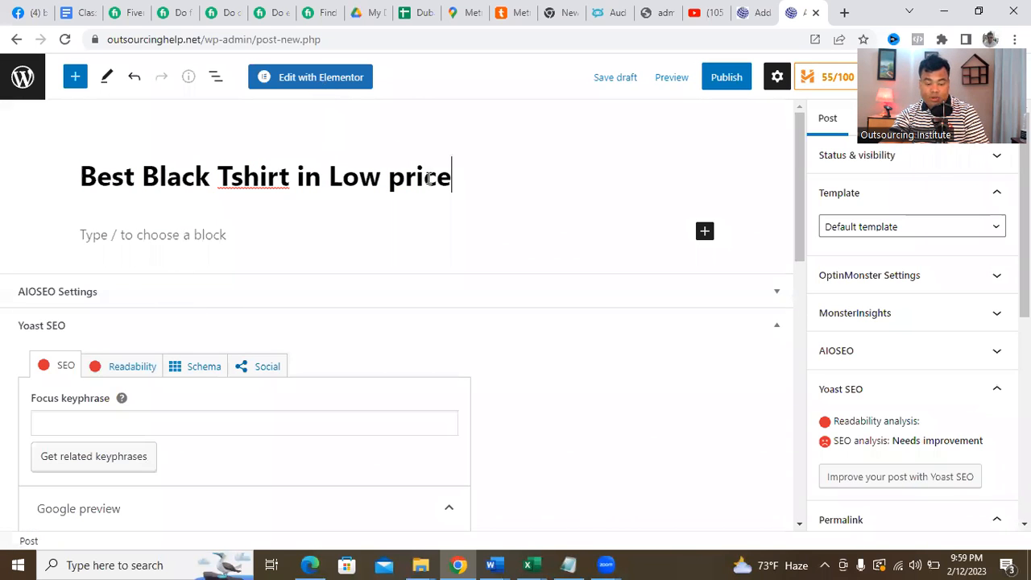
pyautogui.moveTo(452, 178); pyautogui.dragTo(46, 181)
pyautogui.click(47, 182)
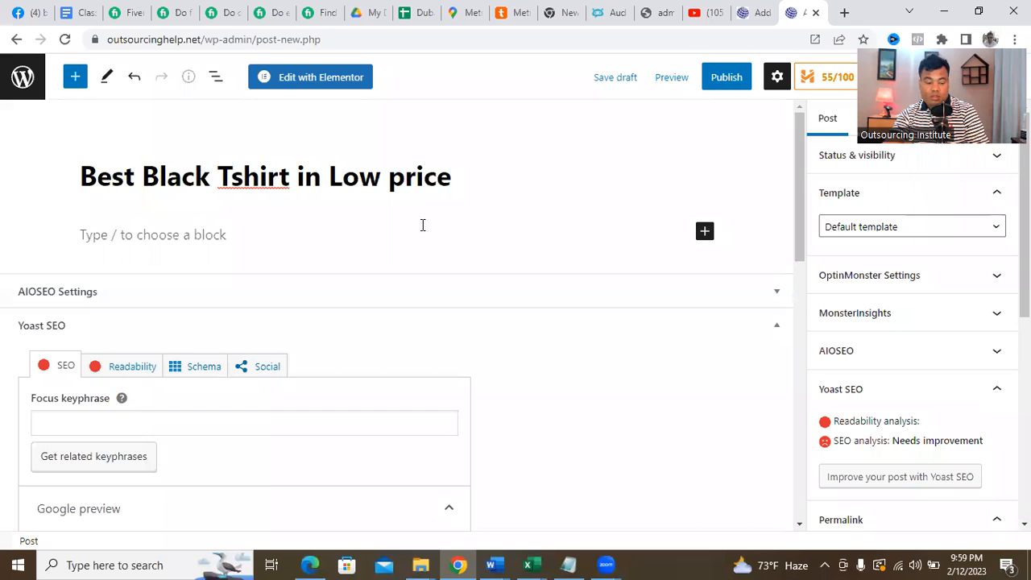
pyautogui.moveTo(465, 177); pyautogui.dragTo(0, 178)
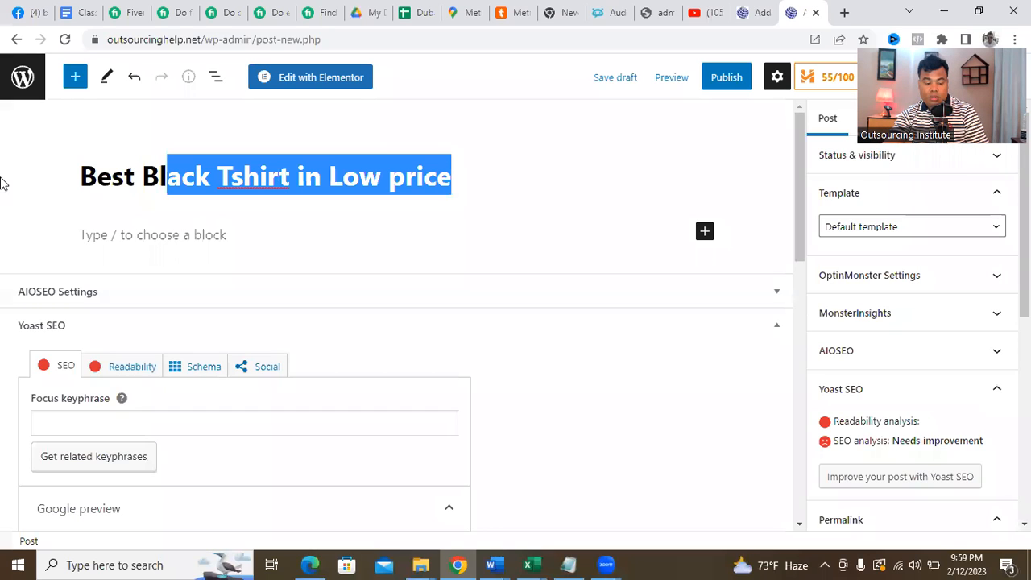
pyautogui.click(92, 178)
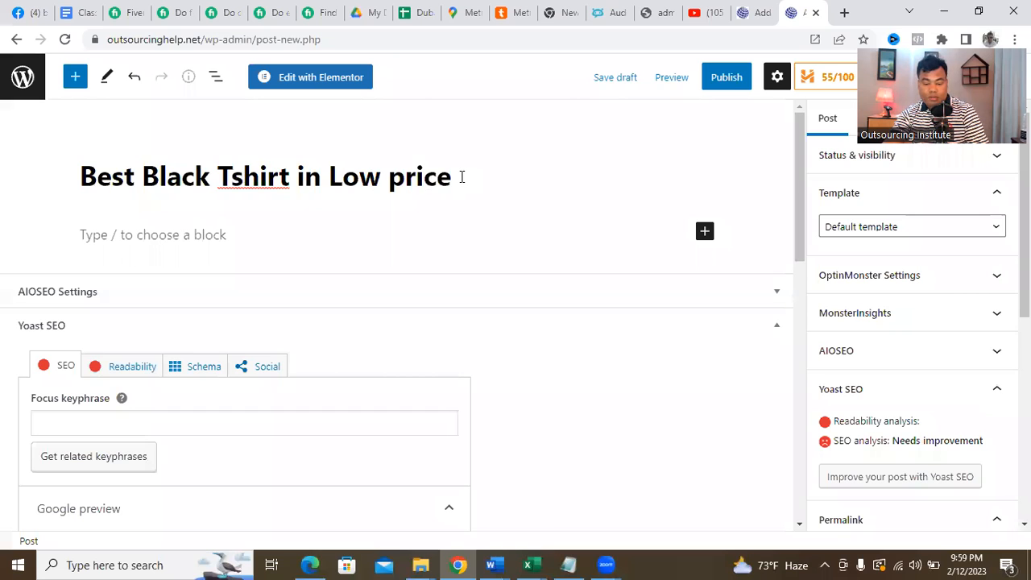
pyautogui.moveTo(454, 176); pyautogui.dragTo(78, 190)
pyautogui.click(72, 192)
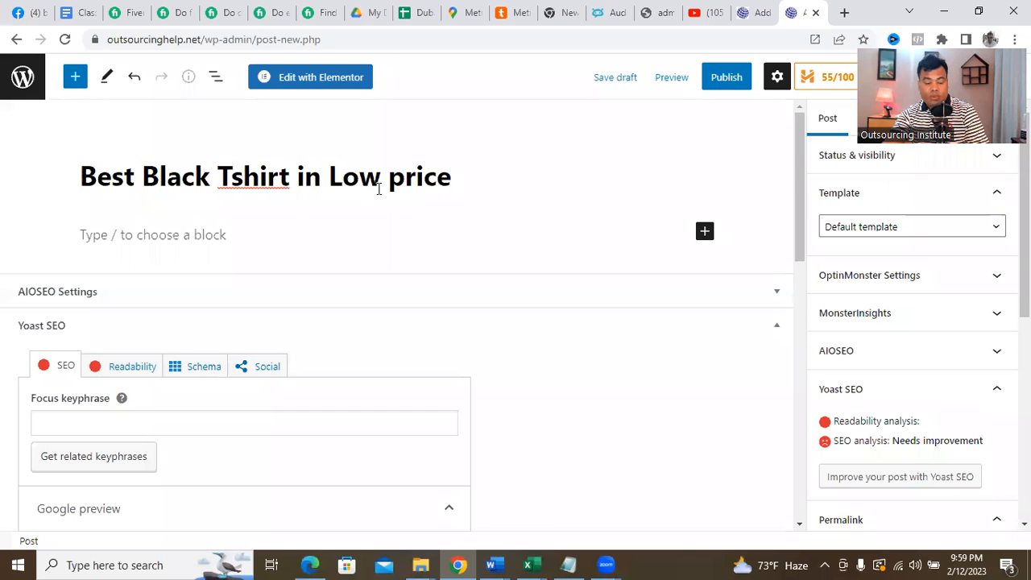
pyautogui.click(460, 176)
pyautogui.press('BackSpace')
pyautogui.press('BackSpace')
pyautogui.press('BackSpace')
pyautogui.press('BackSpace')
pyautogui.press('BackSpace')
pyautogui.press('BackSpace')
pyautogui.press('BackSpace')
pyautogui.press('BackSpace')
pyautogui.press('BackSpace')
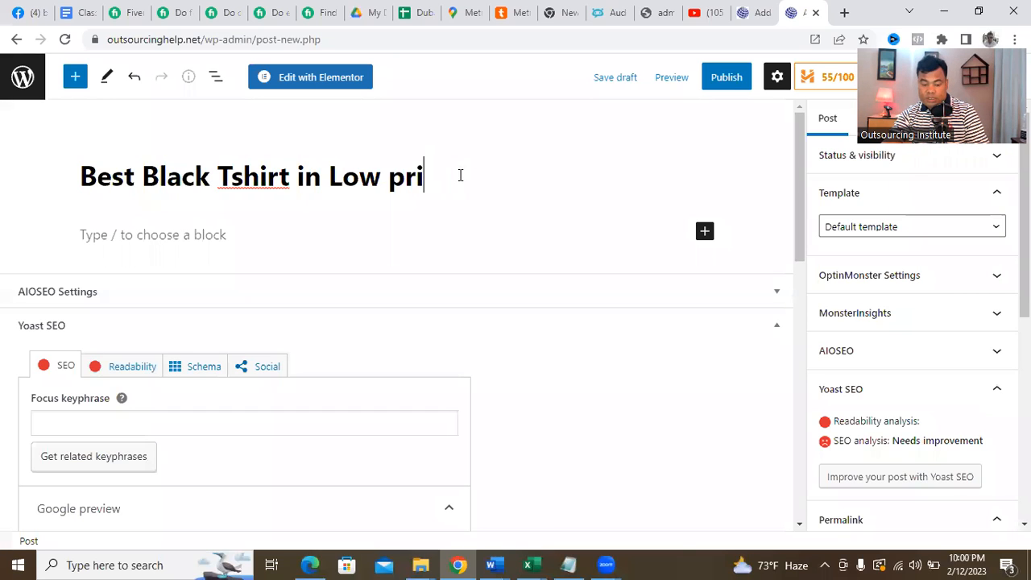
pyautogui.press('BackSpace')
pyautogui.press('BackSpace')
pyautogui.press('BackSpace')
pyautogui.press('BackSpace')
pyautogui.press('BackSpace')
pyautogui.press('BackSpace')
pyautogui.press('BackSpace')
pyautogui.press('BackSpace')
pyautogui.press('BackSpace')
pyautogui.press('BackSpace')
pyautogui.press('BackSpace')
pyautogui.press('BackSpace')
pyautogui.press('BackSpace')
pyautogui.press('BackSpace')
pyautogui.press('BackSpace')
pyautogui.press('BackSpace')
pyautogui.press('BackSpace')
pyautogui.press('BackSpace')
pyautogui.press('BackSpace')
pyautogui.press('BackSpace')
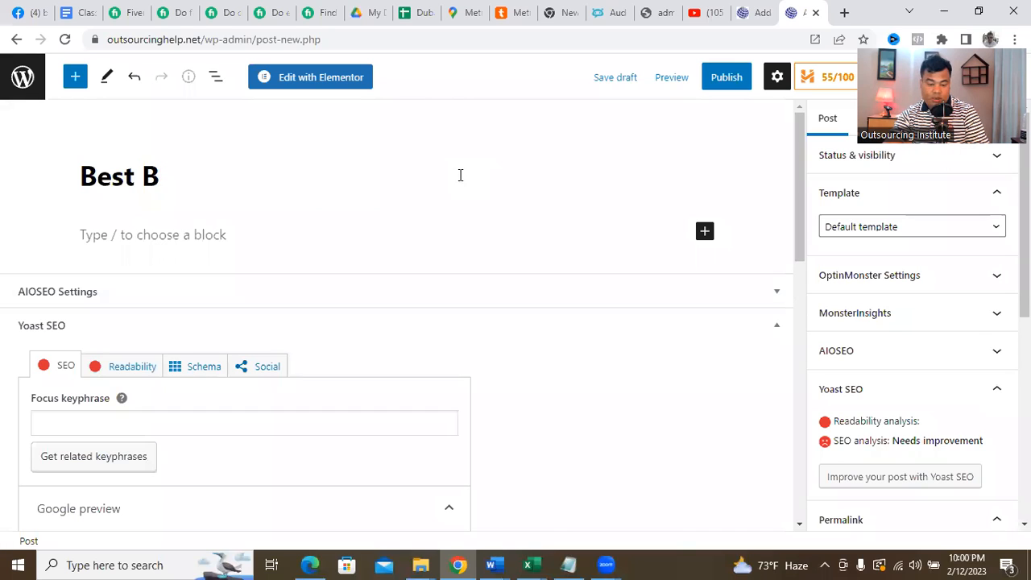
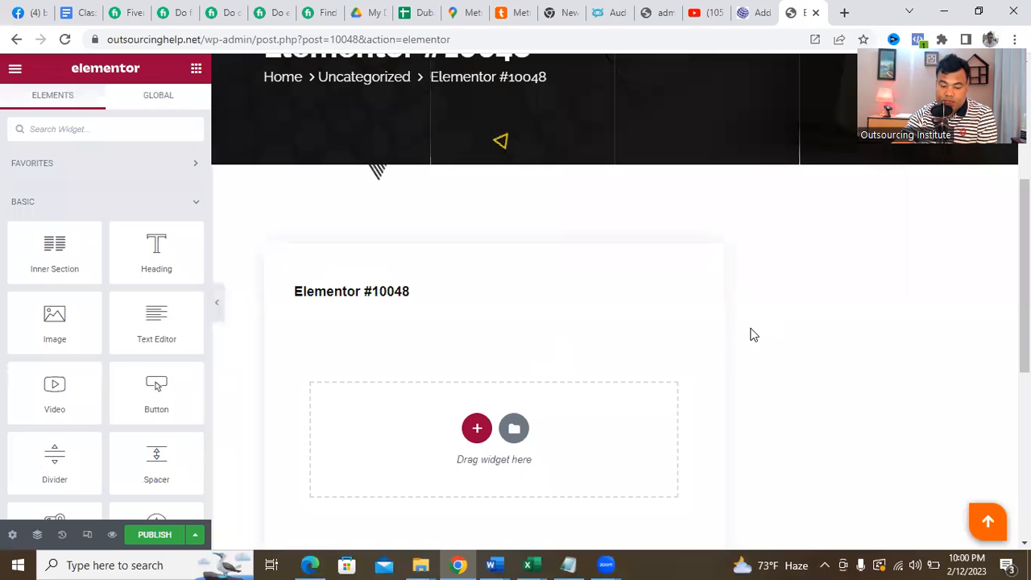
# Add a Heading widget to the Elementor page area and set its text to "Best Tshirt in Chep price".
pyautogui.scroll(-5, 727, 352)
pyautogui.scroll(4, 728, 352)
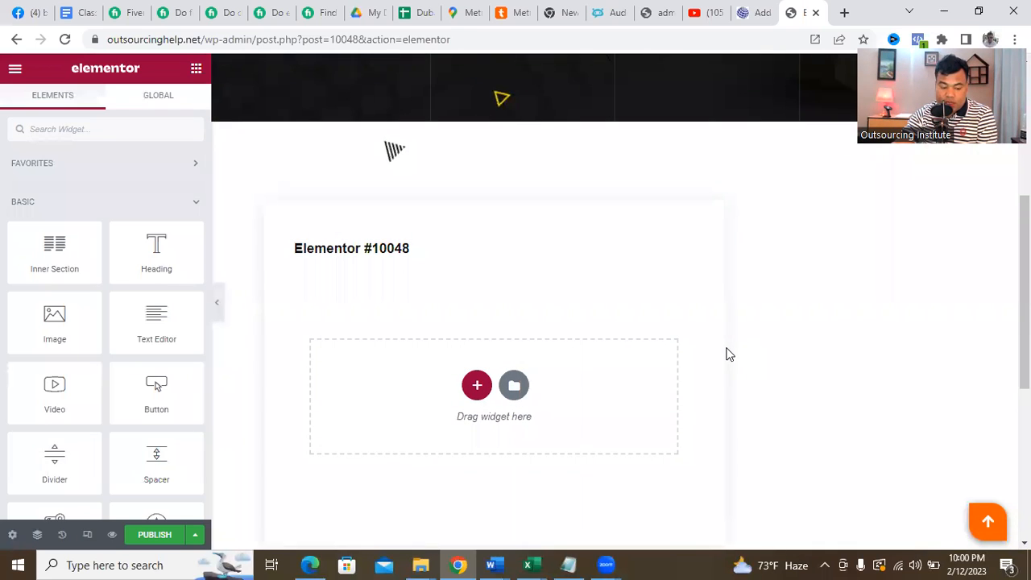
pyautogui.moveTo(158, 245); pyautogui.dragTo(449, 385)
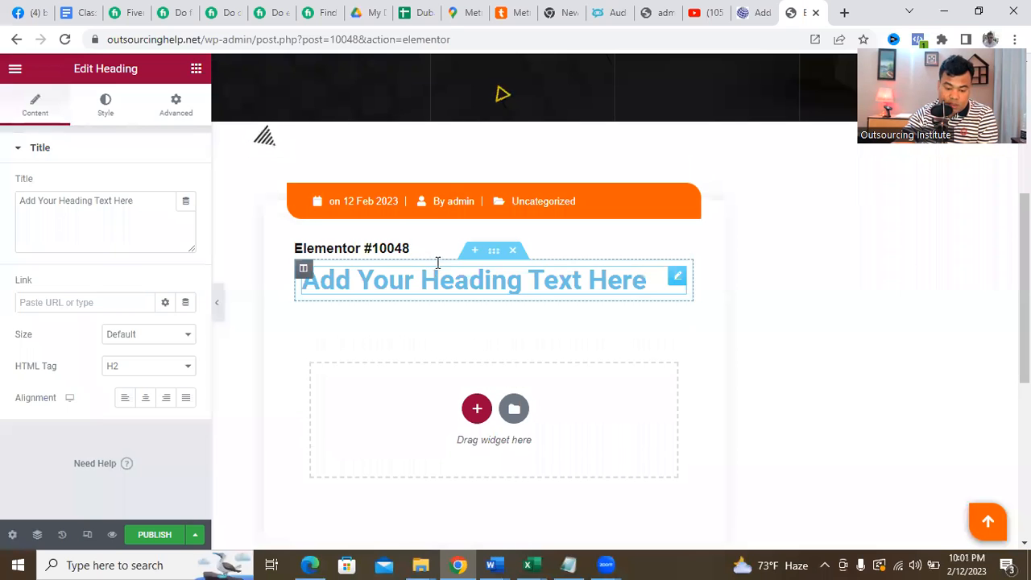
pyautogui.tripleClick(451, 275)
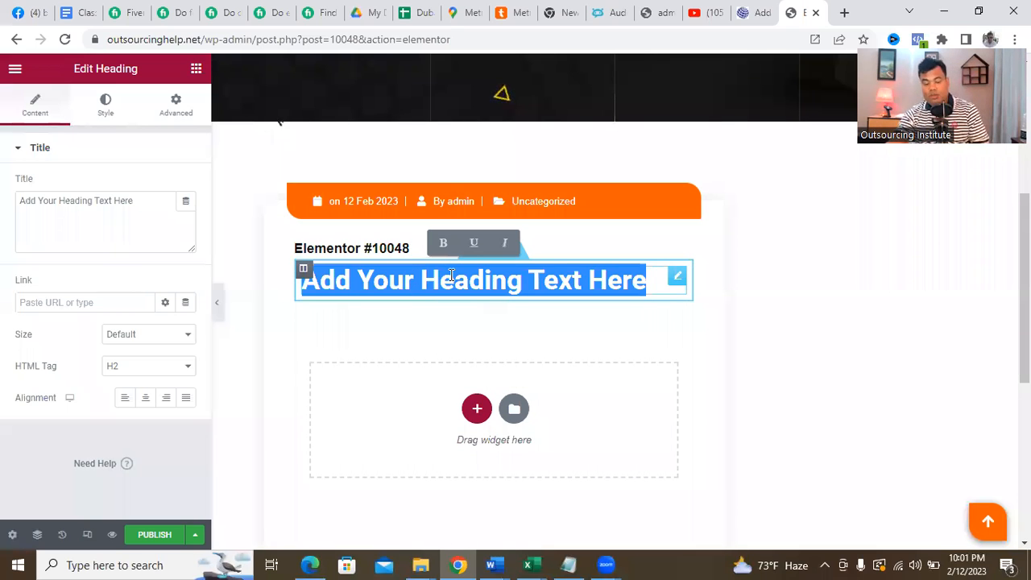
pyautogui.write('Best')
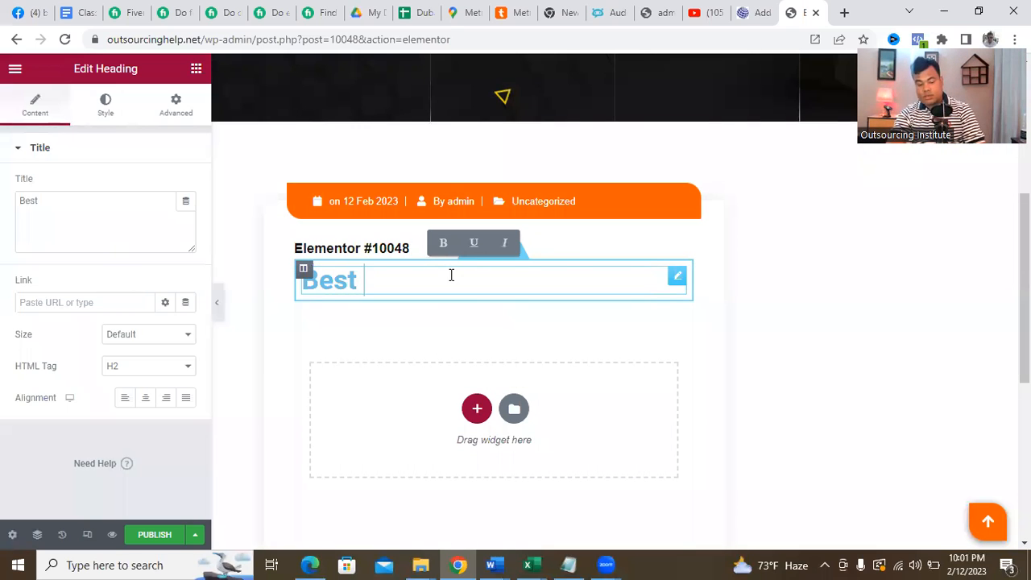
pyautogui.write(' Tshirt i')
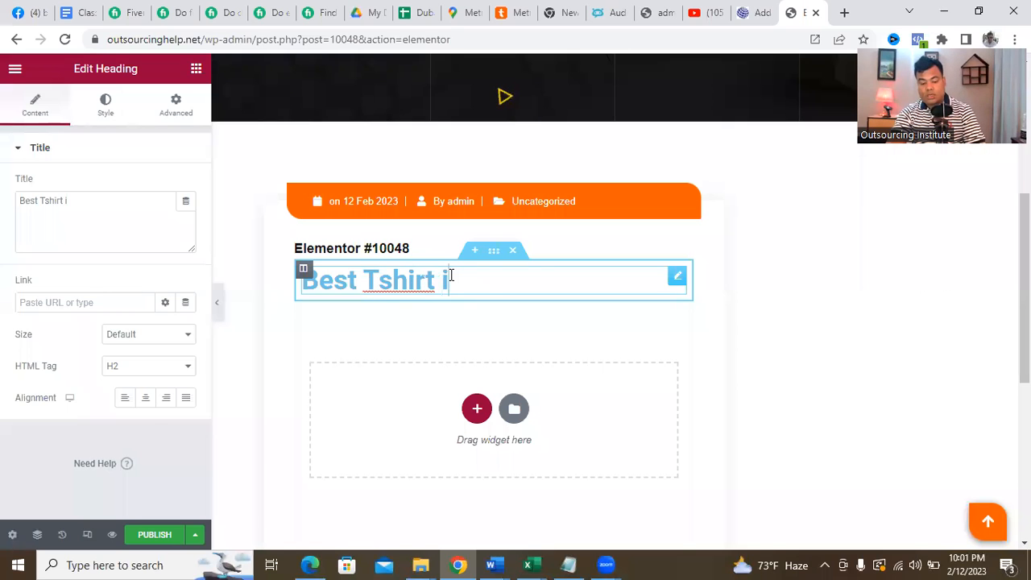
pyautogui.write('n Chep rp')
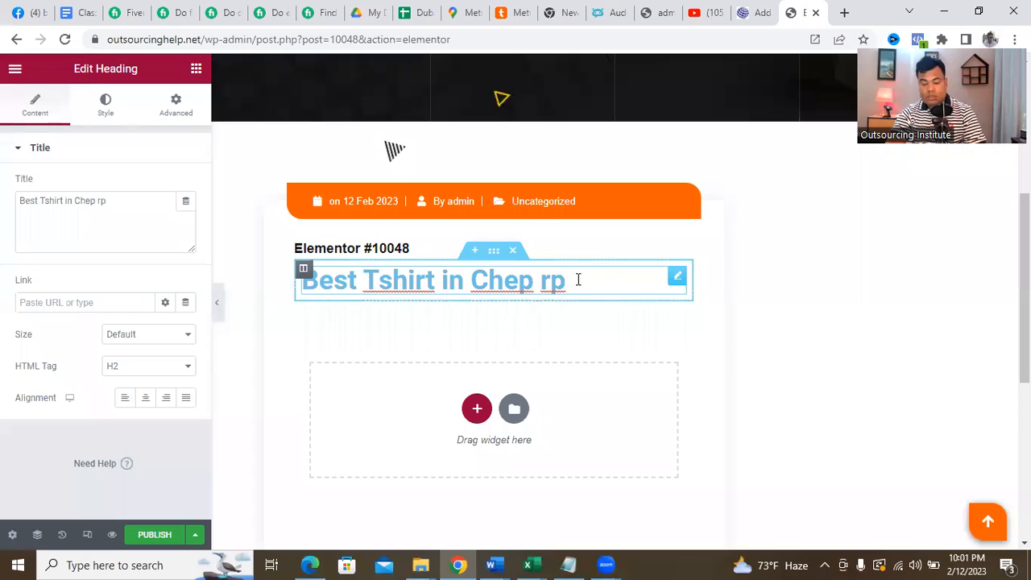
pyautogui.press('BackSpace')
pyautogui.press('BackSpace')
pyautogui.write('price')
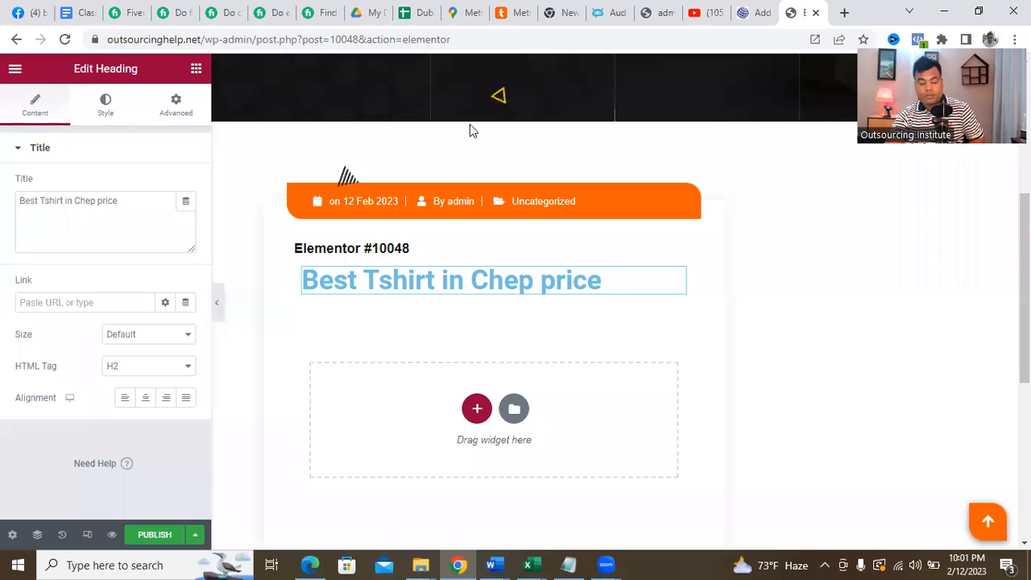
# Place a Text Editor widget below the heading and remove it again.
pyautogui.click(199, 70)
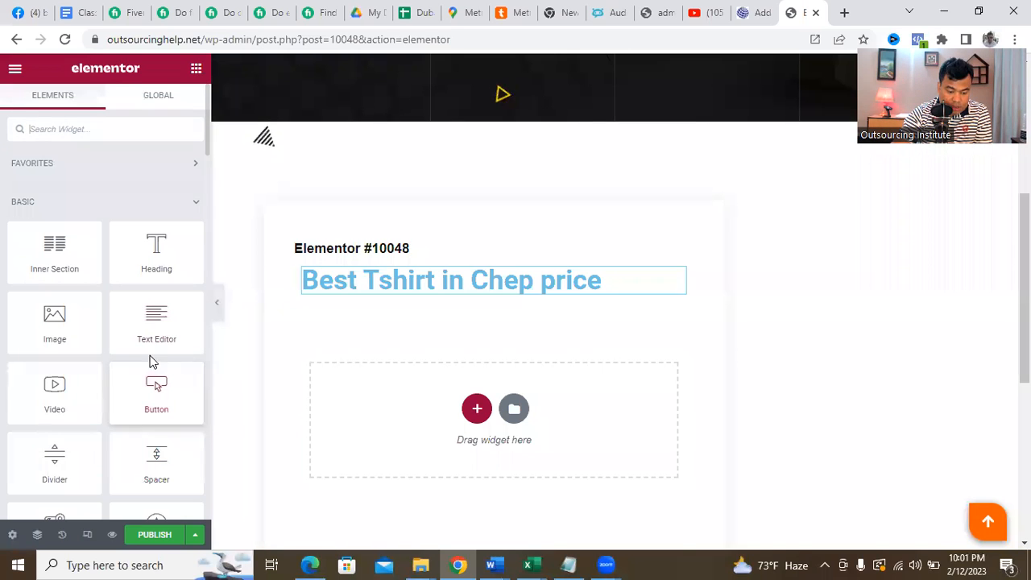
pyautogui.moveTo(184, 330); pyautogui.dragTo(496, 427)
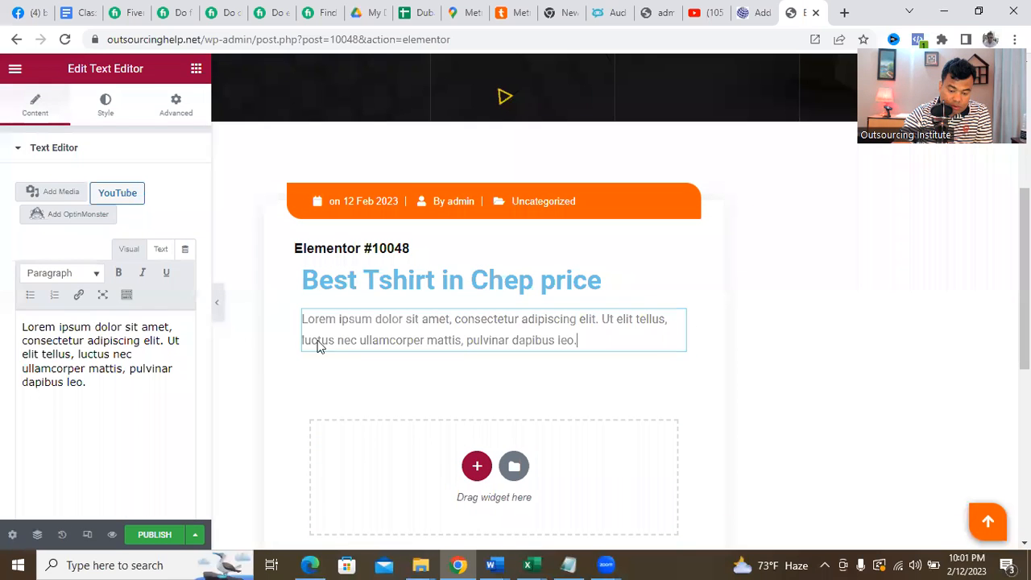
pyautogui.click(567, 311)
pyautogui.click(513, 295)
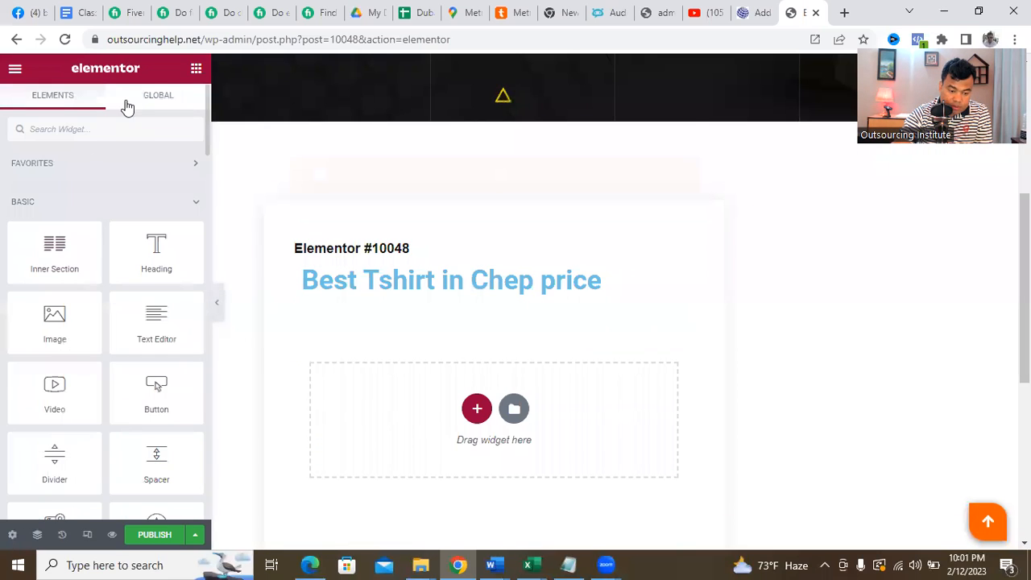
# Add an Image widget below the heading and upload 0015173_exclusive-leather-casual-shoes from the Downloads folder into it.
pyautogui.moveTo(55, 322); pyautogui.dragTo(552, 412)
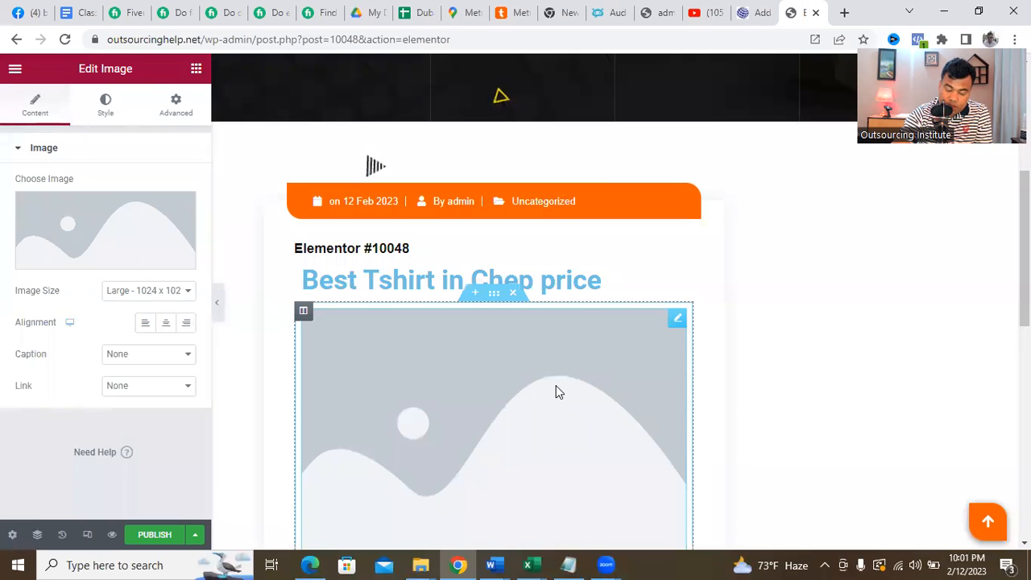
pyautogui.scroll(-3, 557, 390)
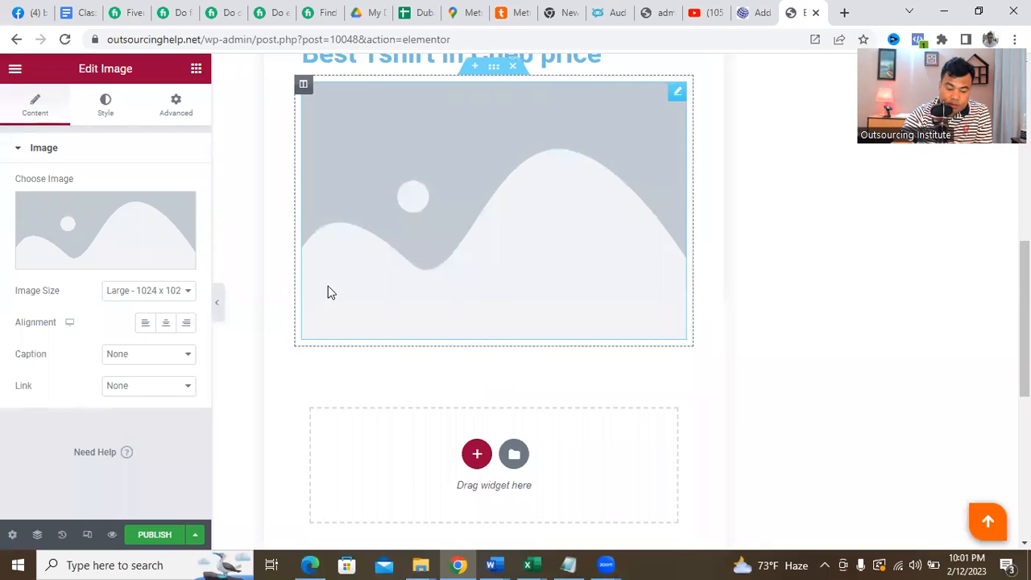
pyautogui.click(114, 264)
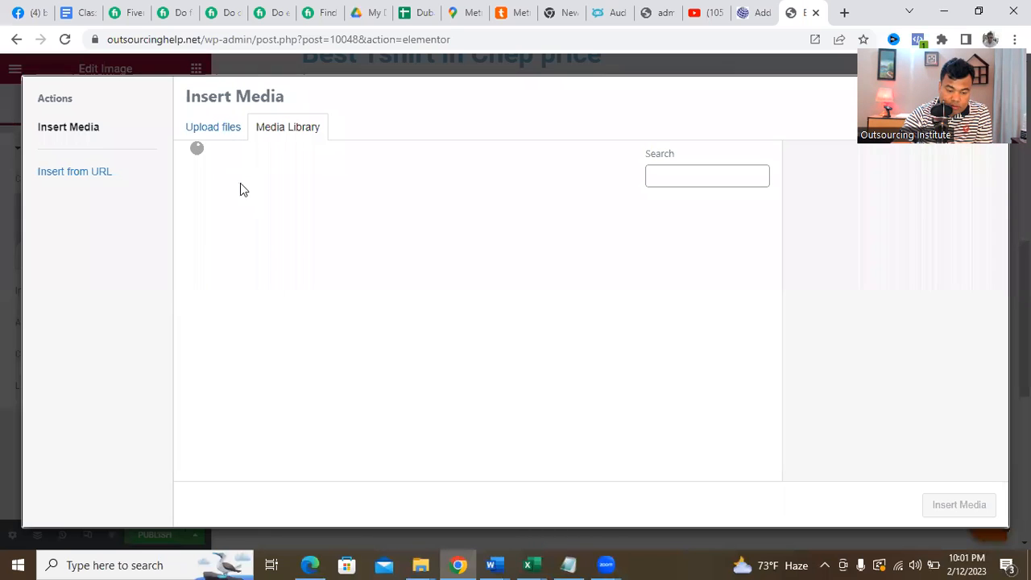
pyautogui.click(220, 135)
pyautogui.click(574, 332)
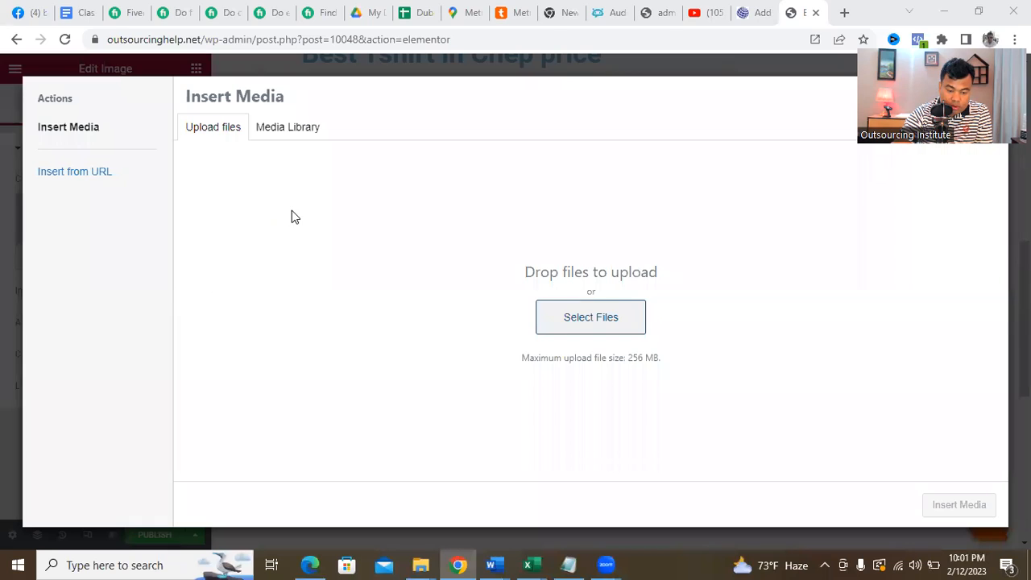
pyautogui.scroll(3, 71, 149)
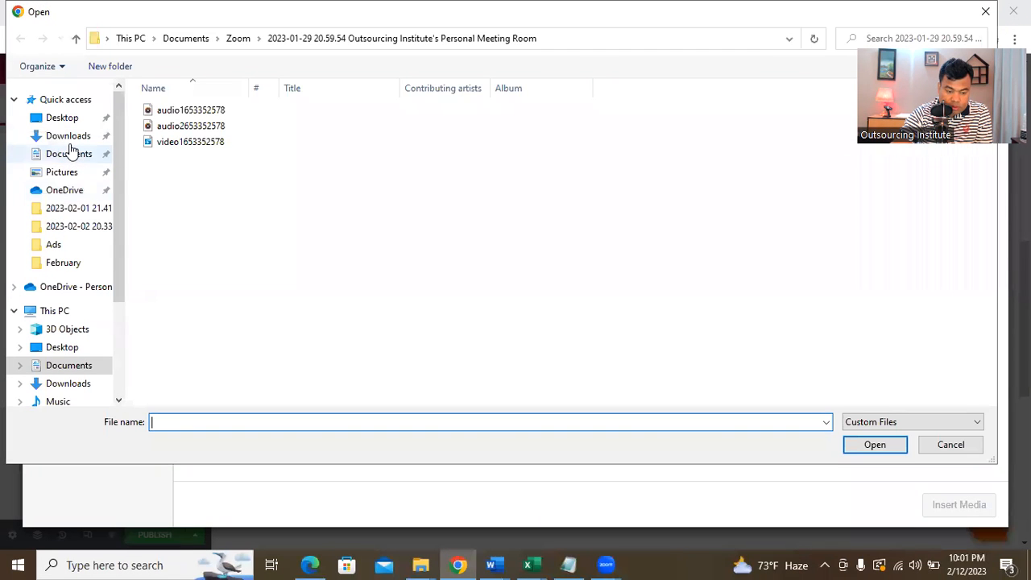
pyautogui.click(69, 136)
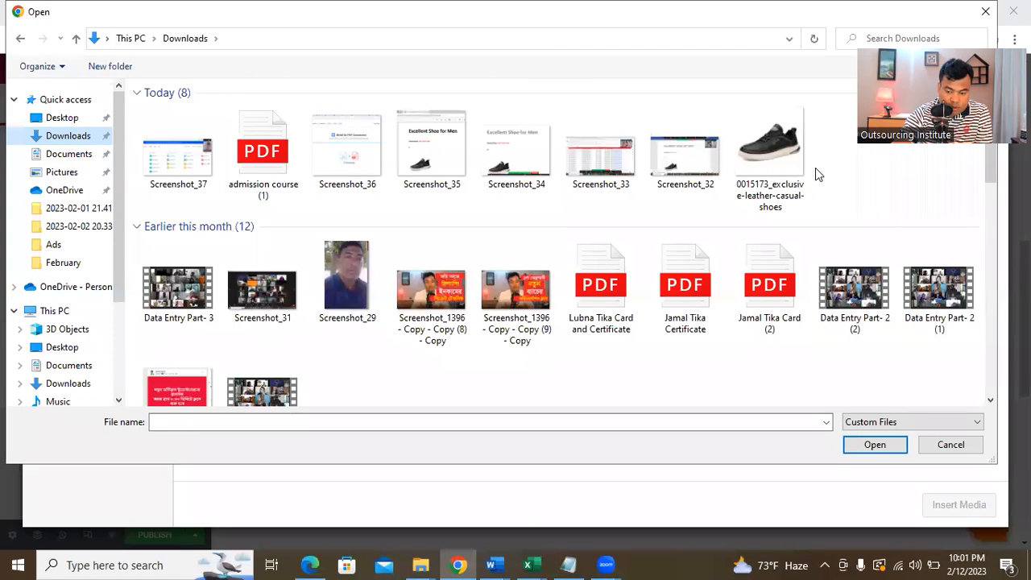
pyautogui.click(769, 153)
pyautogui.click(875, 444)
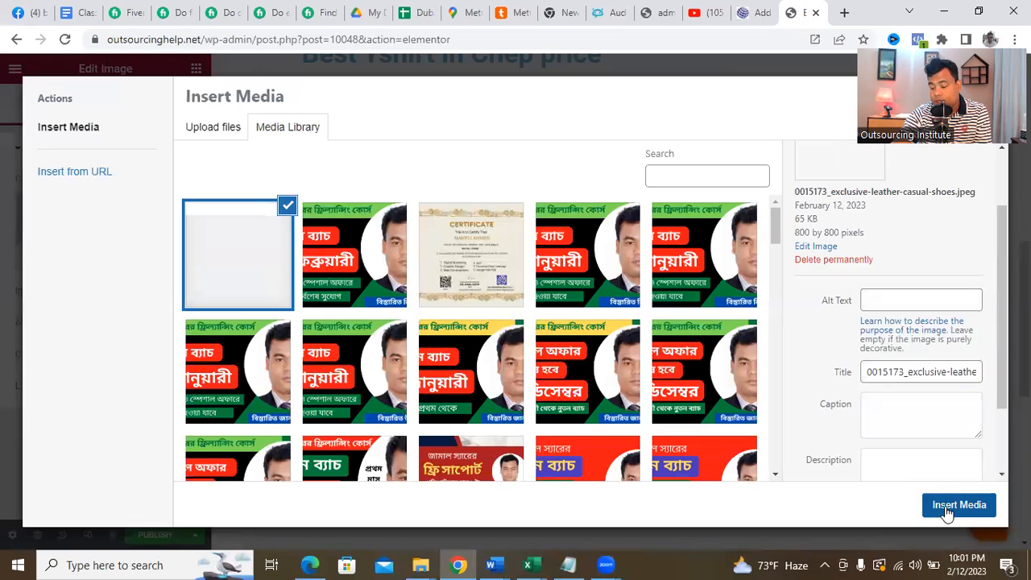
pyautogui.click(944, 511)
# Change the heading text to "Best Shoe in Chep price".
pyautogui.scroll(3, 472, 184)
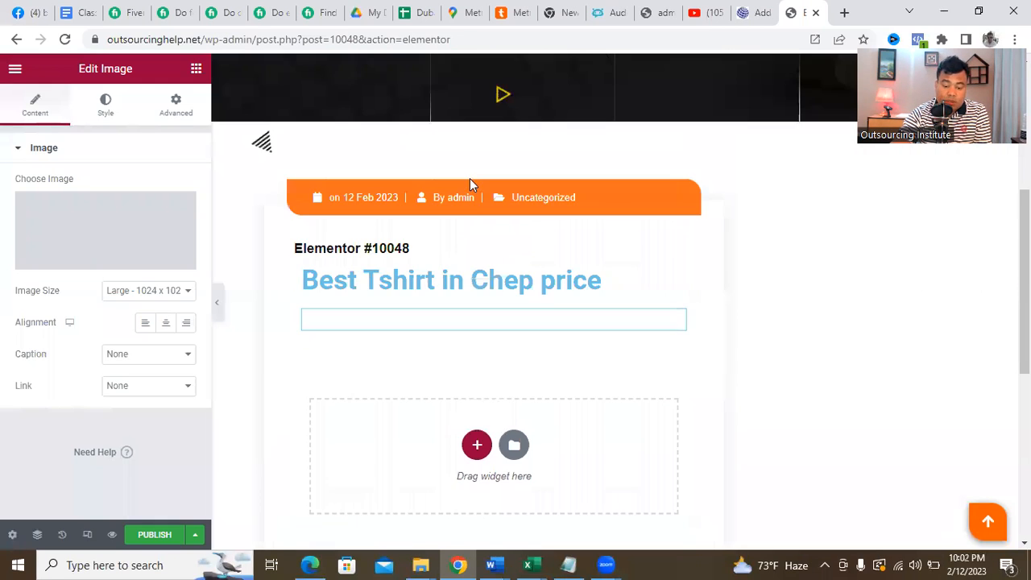
pyautogui.click(435, 281)
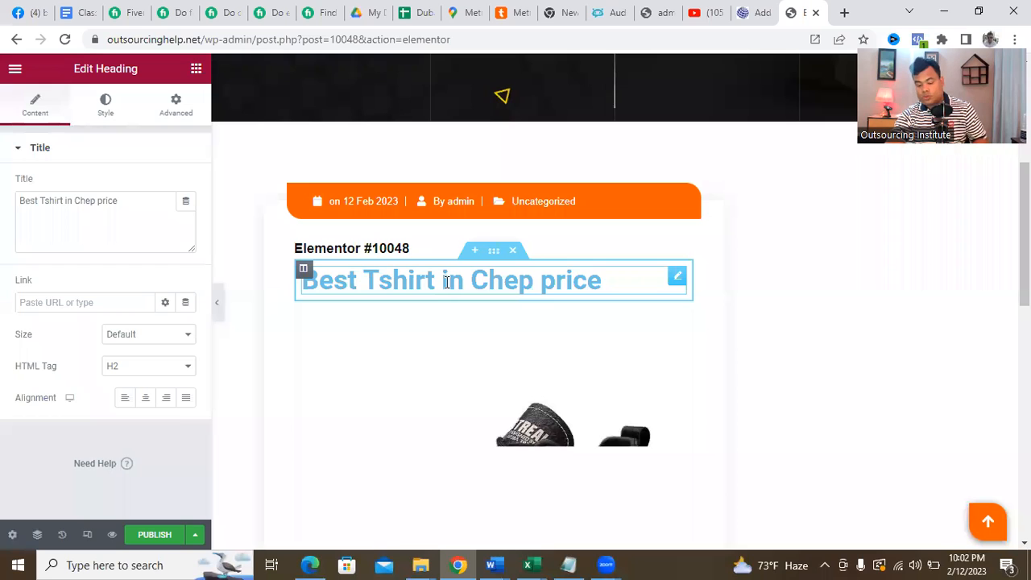
pyautogui.press('BackSpace')
pyautogui.press('BackSpace')
pyautogui.press('BackSpace')
pyautogui.press('BackSpace')
pyautogui.press('BackSpace')
pyautogui.press('BackSpace')
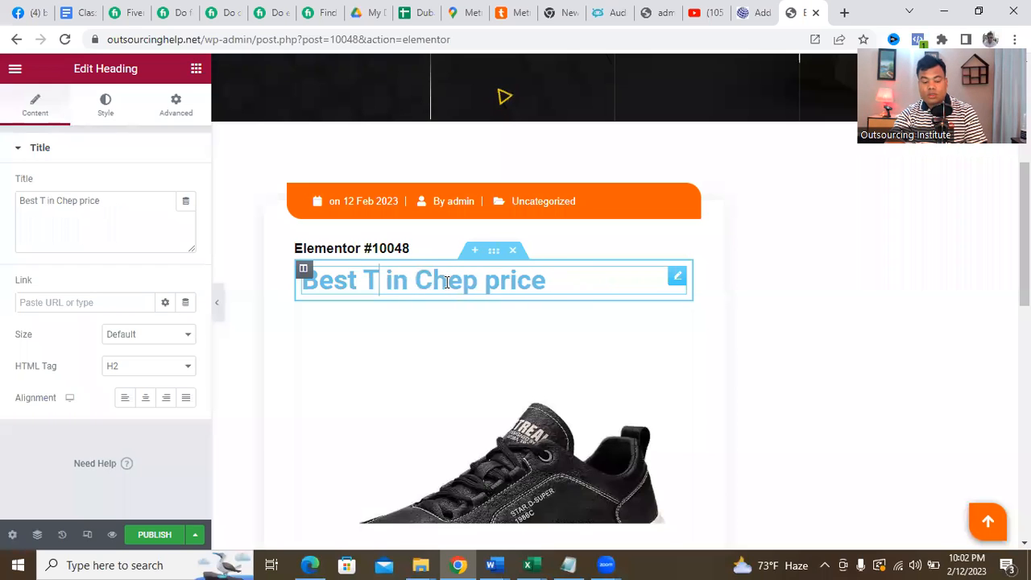
pyautogui.write('s')
pyautogui.press('BackSpace')
pyautogui.write('Shoe')
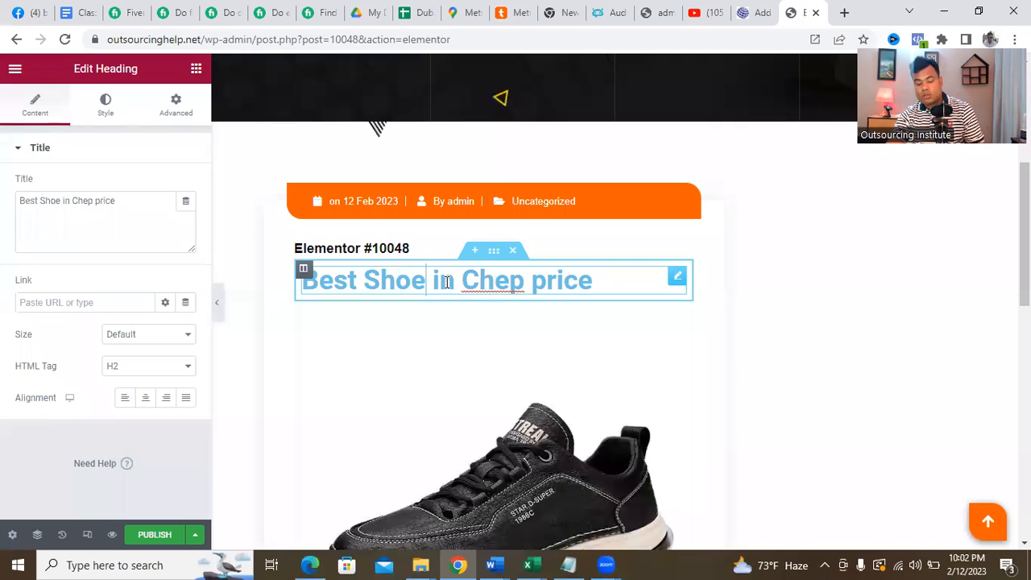
pyautogui.click(771, 329)
# Add a Text Editor widget below the shoe image and lengthen it by pasting its Lorem ipsum text repeatedly.
pyautogui.scroll(-2, 767, 337)
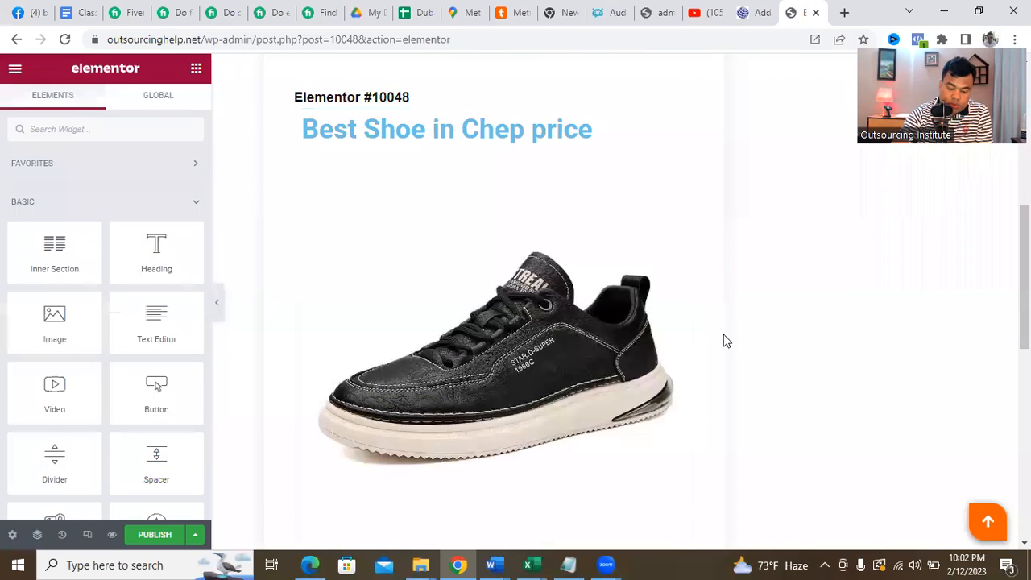
pyautogui.scroll(-5, 604, 263)
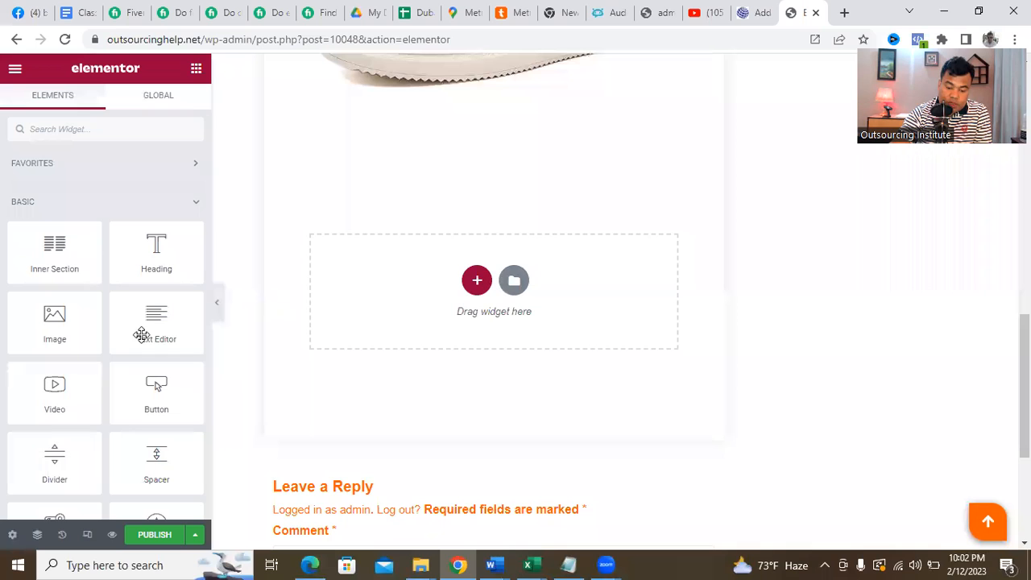
pyautogui.moveTo(158, 323); pyautogui.dragTo(544, 292)
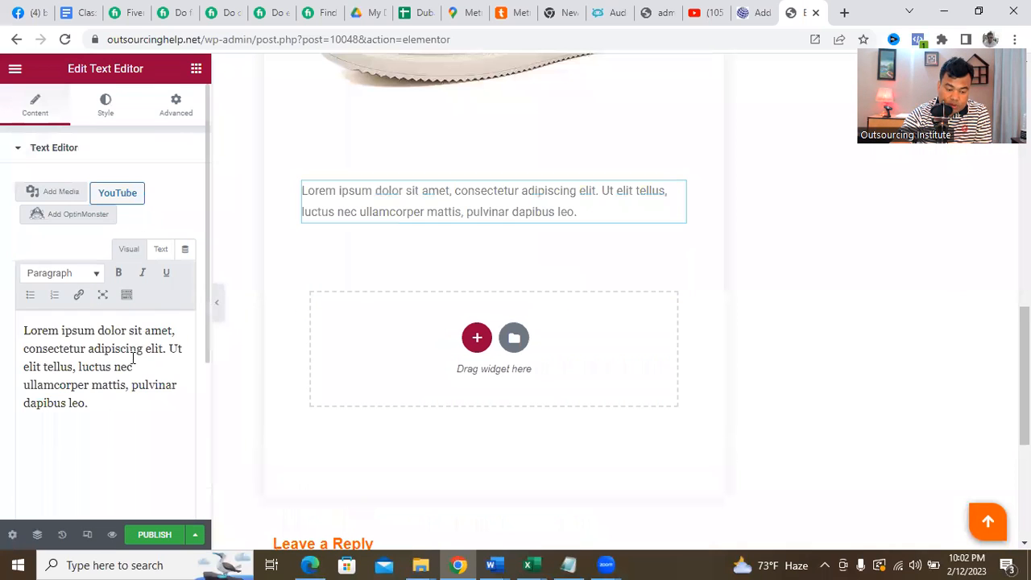
pyautogui.click(485, 209)
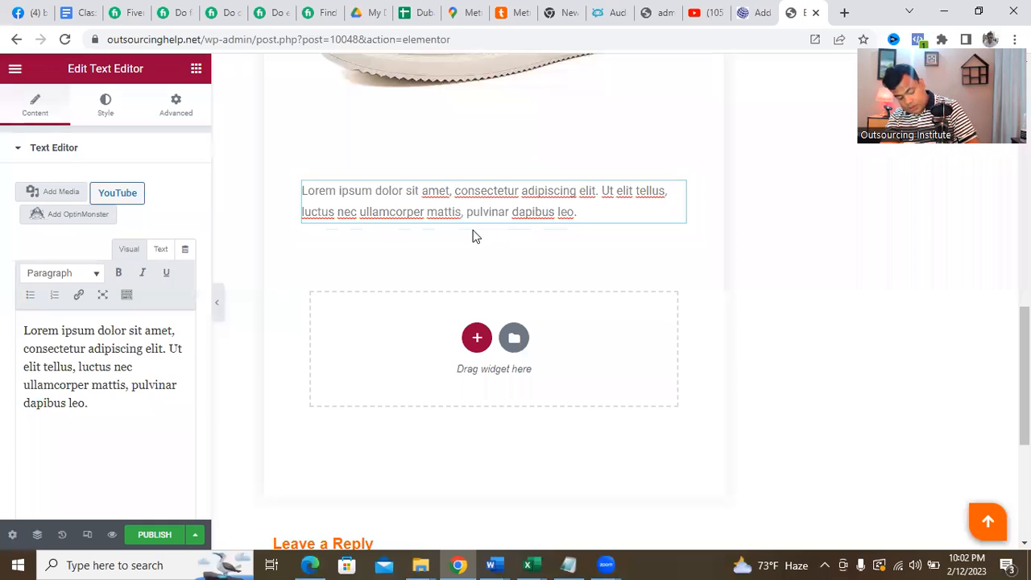
pyautogui.hotkey('ctrl', 'a')
pyautogui.hotkey('ctrl', 'c')
pyautogui.hotkey('ctrl', 'v')
pyautogui.hotkey('ctrl', 'v')
pyautogui.hotkey('ctrl', 'v')
pyautogui.hotkey('ctrl', 'v')
pyautogui.hotkey('ctrl', 'v')
pyautogui.click(744, 400)
# Capture an area screenshot of about 1110 by 711 pixels showing the Elementor page with the heading and shoe image.
pyautogui.scroll(7, 693, 361)
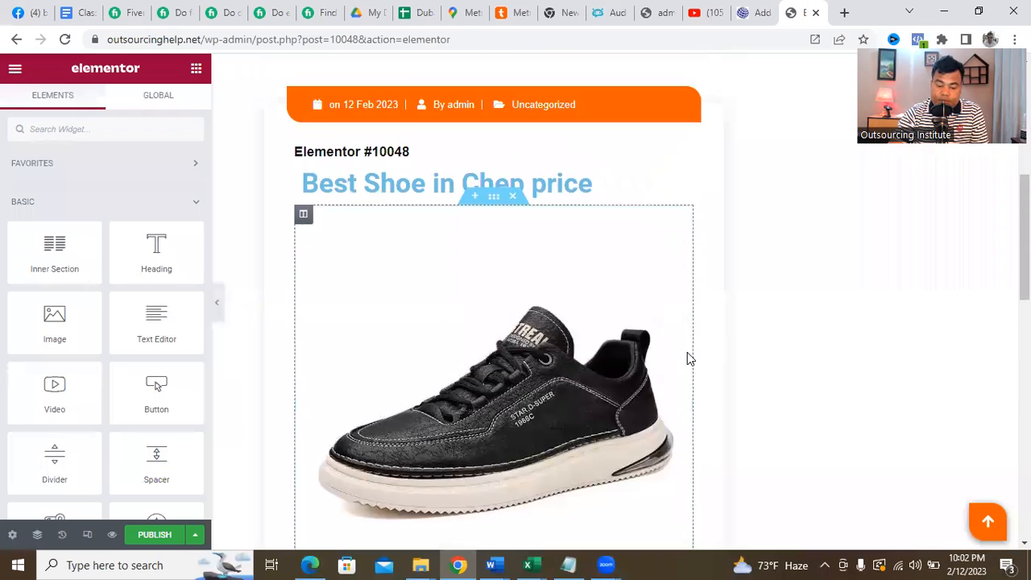
pyautogui.scroll(-4, 689, 358)
pyautogui.scroll(3, 689, 357)
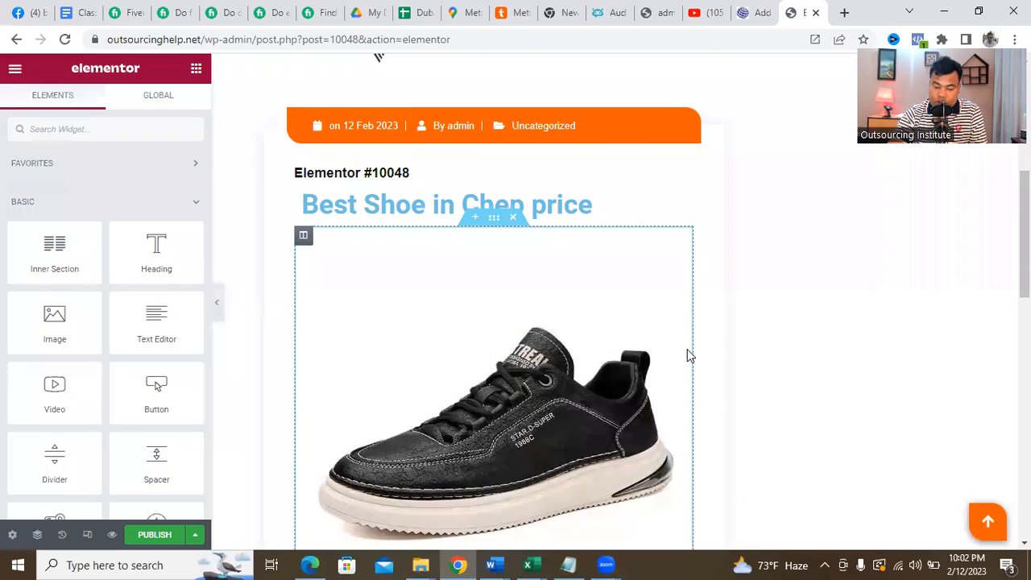
pyautogui.scroll(-1, 689, 352)
pyautogui.scroll(-1, 688, 352)
pyautogui.scroll(1, 689, 352)
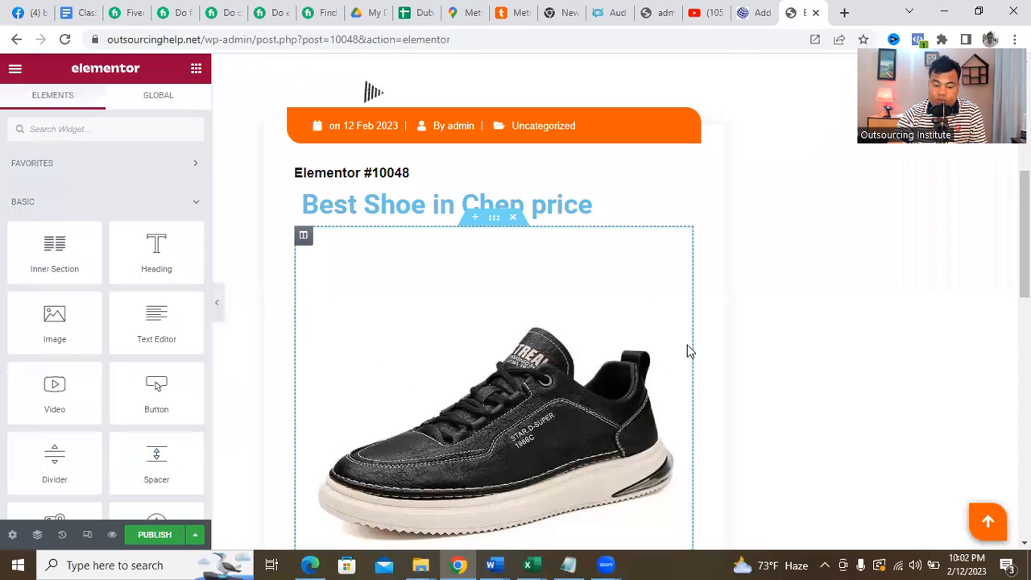
pyautogui.press('Print')
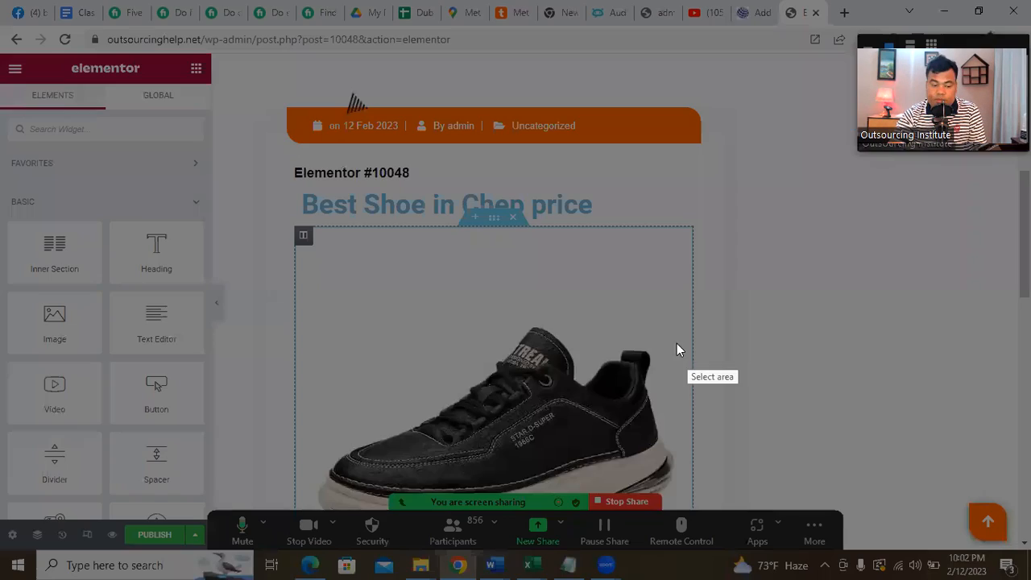
pyautogui.moveTo(1, 2)
pyautogui.mouseDown()
pyautogui.moveTo(412, 466)
pyautogui.moveTo(1027, 508)
pyautogui.moveTo(987, 554)
pyautogui.moveTo(788, 550)
pyautogui.moveTo(838, 537)
pyautogui.mouseUp()
pyautogui.click(803, 552)
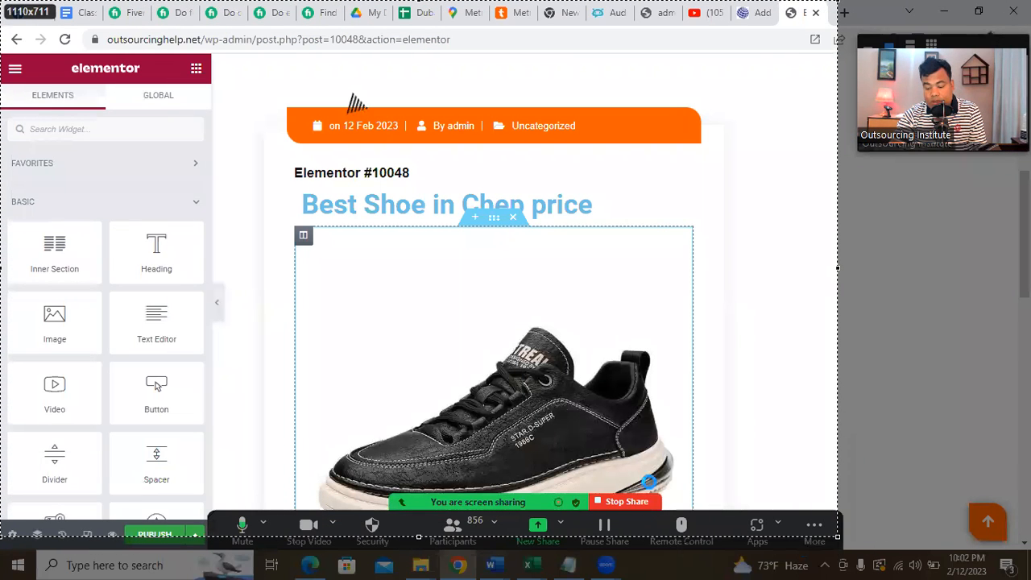
pyautogui.click(387, 281)
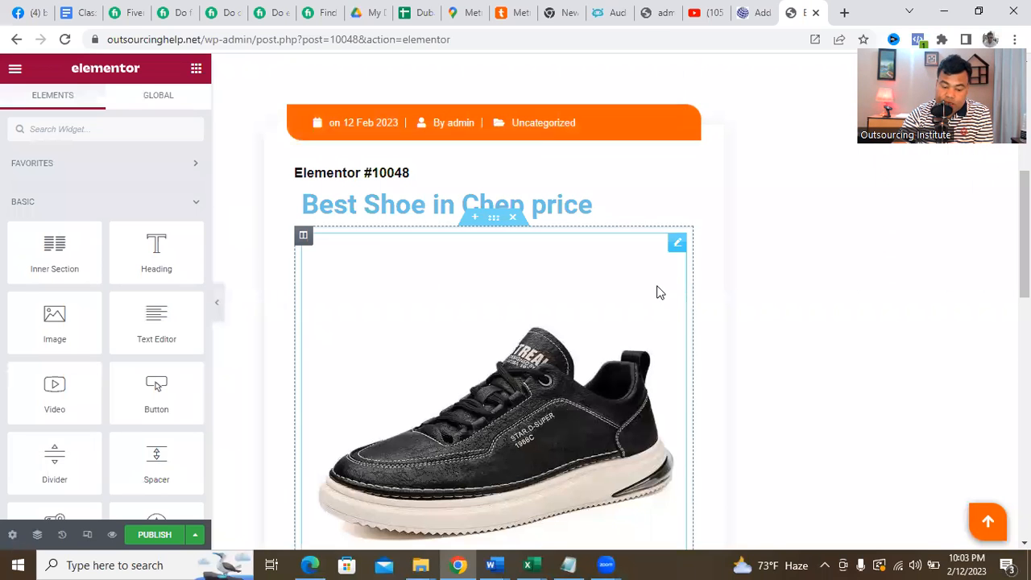
pyautogui.click(701, 12)
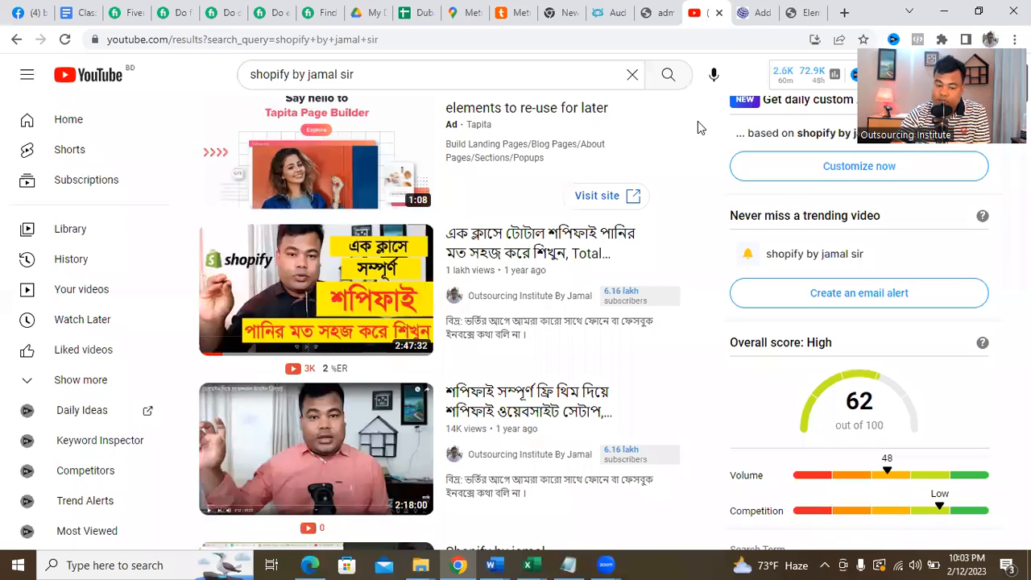
pyautogui.click(746, 8)
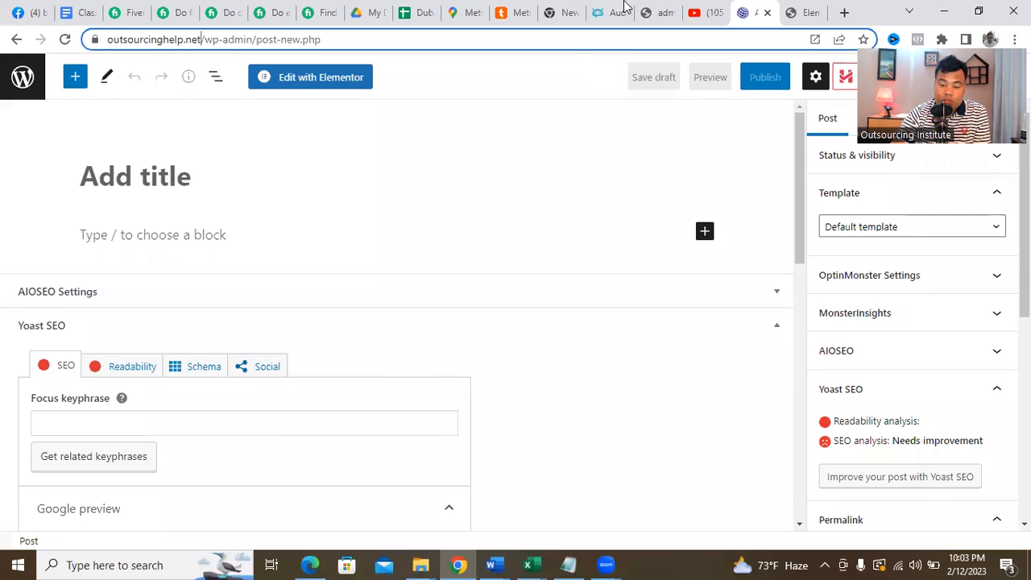
pyautogui.click(700, 12)
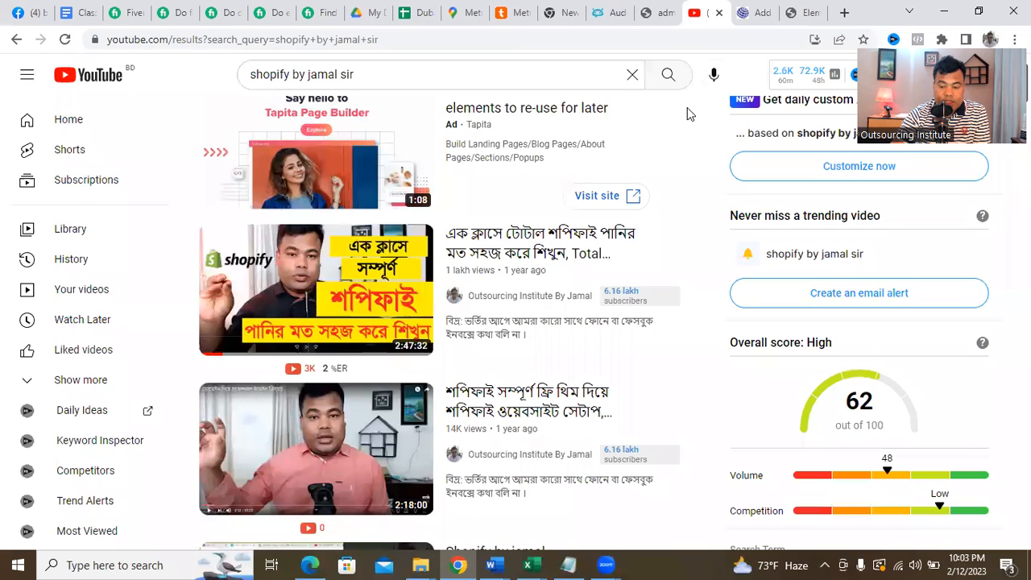
pyautogui.click(760, 11)
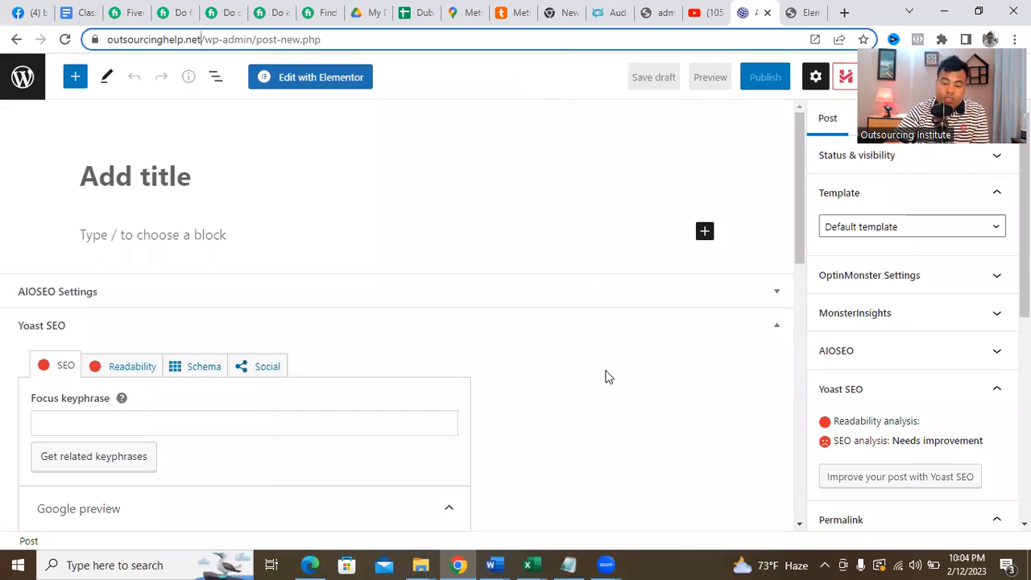
pyautogui.click(554, 62)
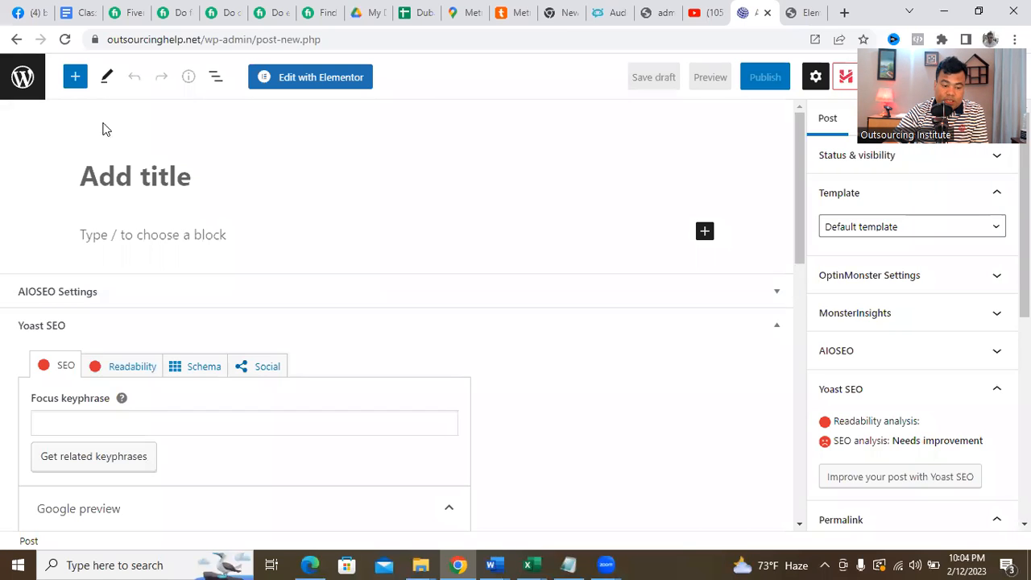
# Review the Website Data Entry, Customize software data entry and Data Entry from Scanned Copy lines in the Class Notes document.
pyautogui.click(84, 13)
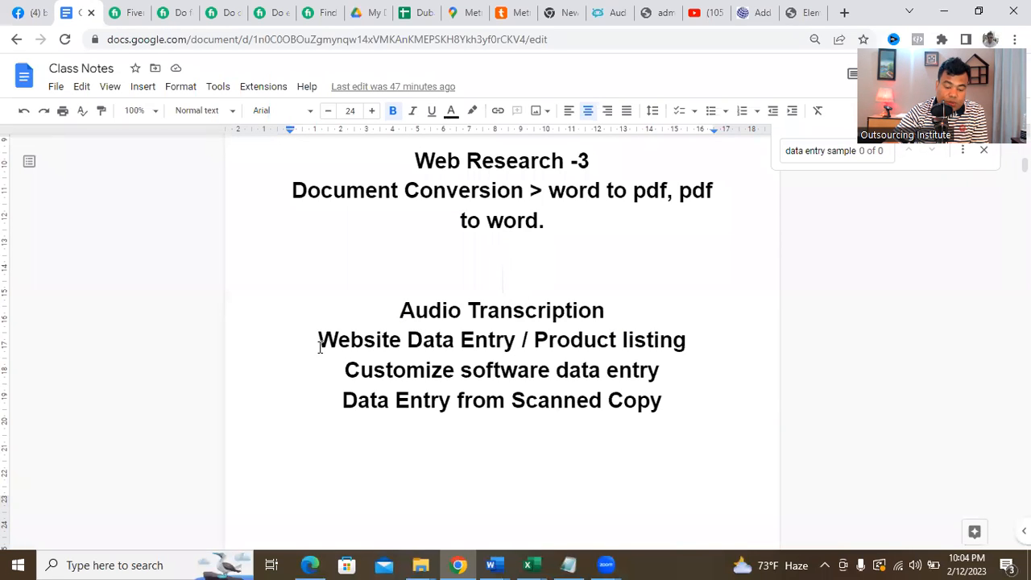
pyautogui.moveTo(320, 348); pyautogui.dragTo(708, 352)
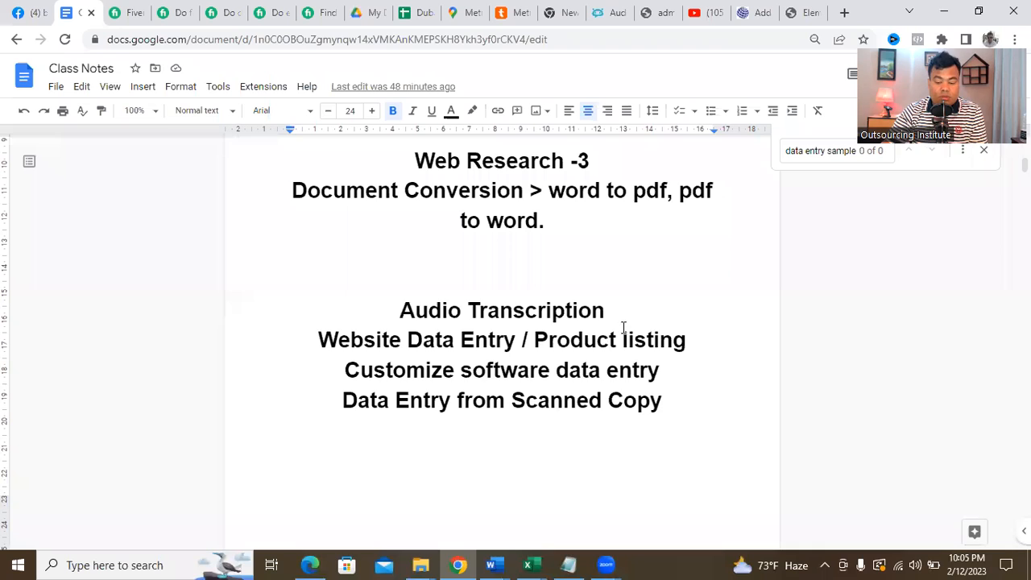
pyautogui.scroll(-1, 610, 334)
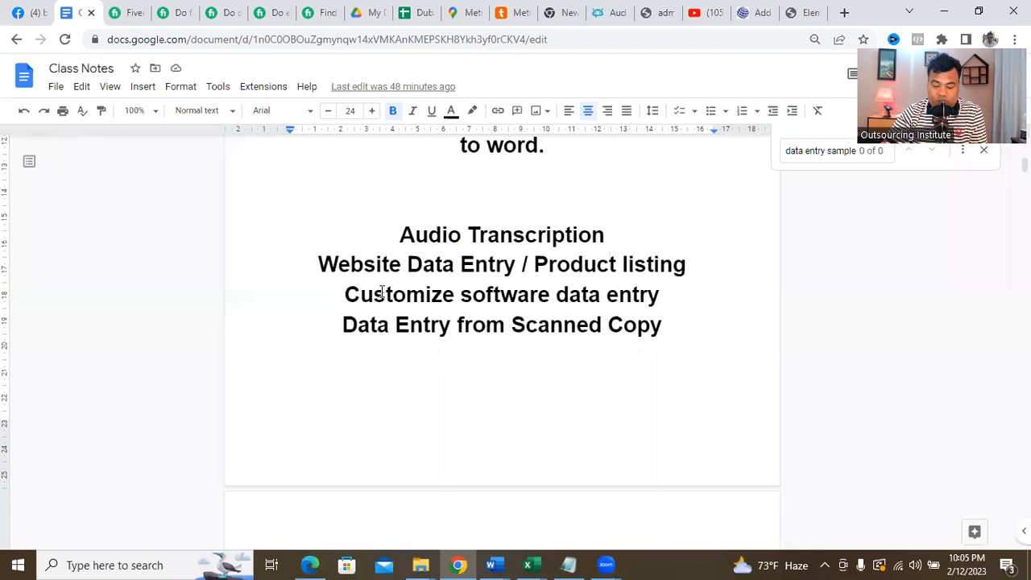
pyautogui.click(347, 295)
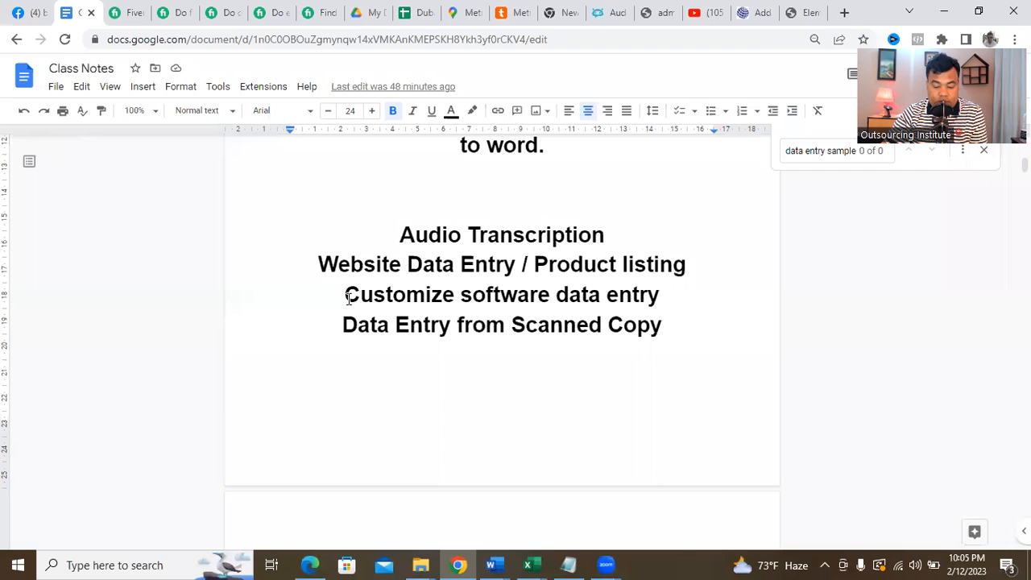
pyautogui.moveTo(345, 330)
pyautogui.mouseDown()
pyautogui.moveTo(566, 340)
pyautogui.moveTo(669, 329)
pyautogui.moveTo(339, 331)
pyautogui.moveTo(343, 345)
pyautogui.mouseUp()
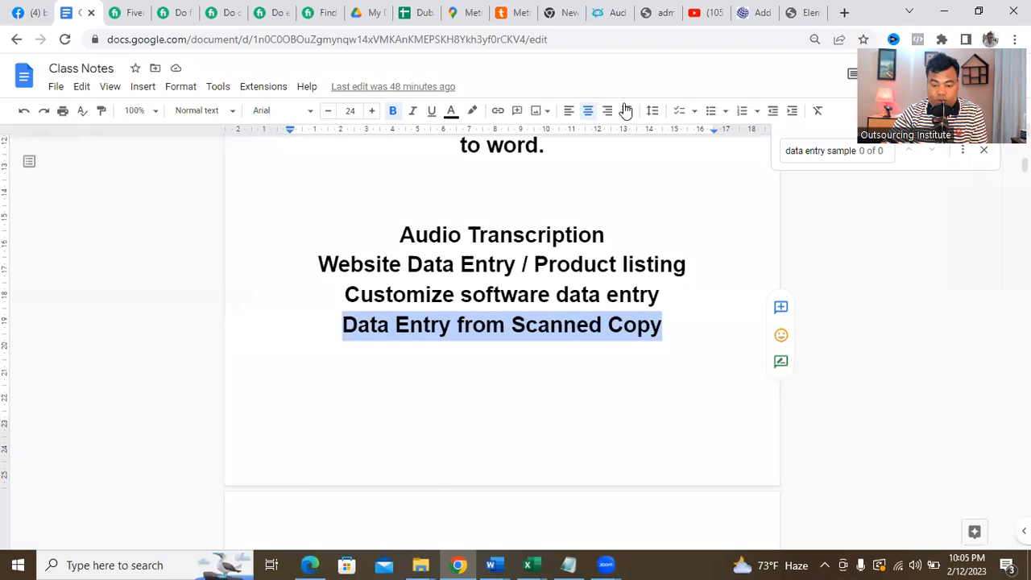
pyautogui.click(647, 23)
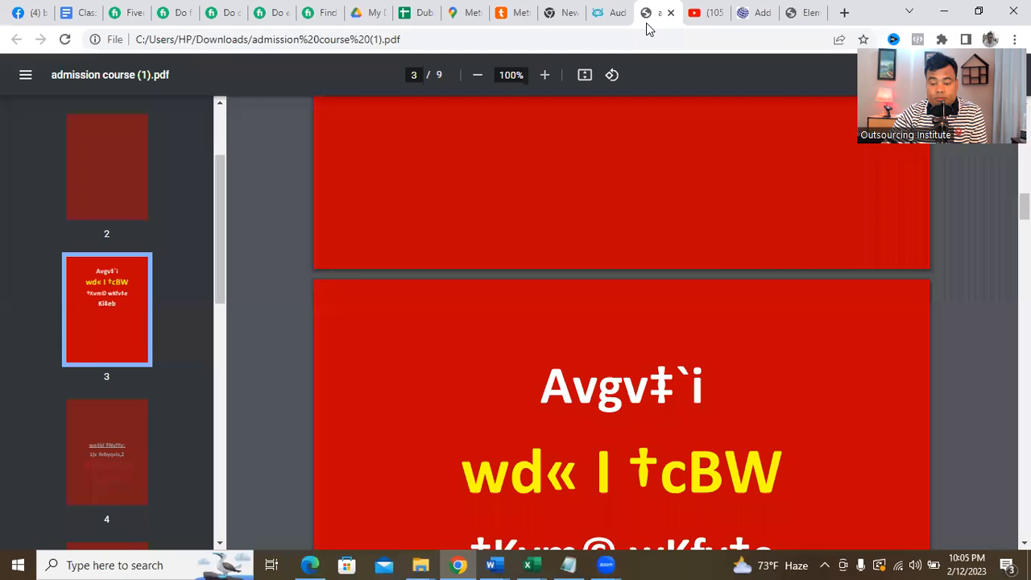
# Open Google Images in a new browser tab and search for "hand writing paper".
pyautogui.click(701, 15)
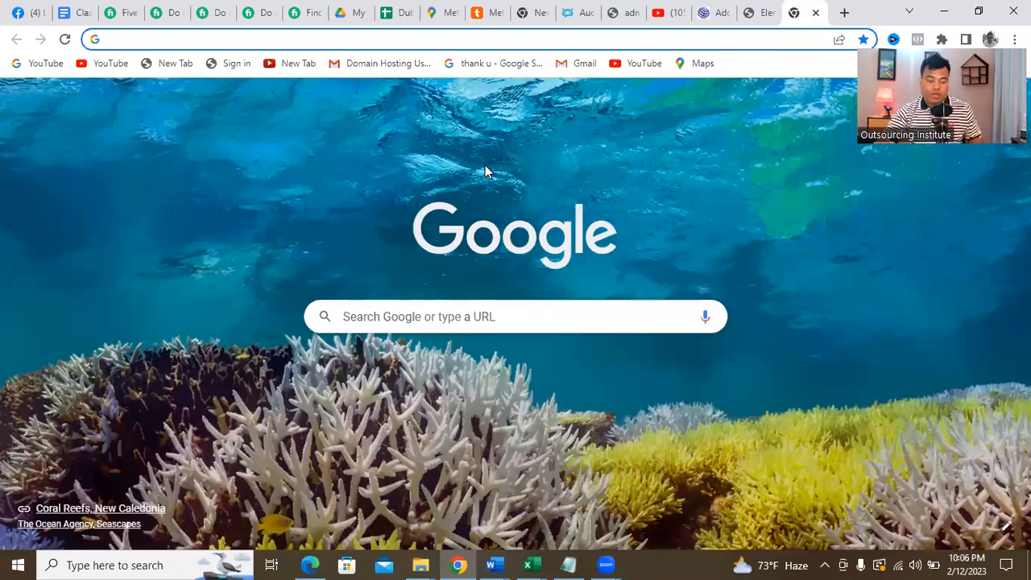
pyautogui.write('im')
pyautogui.press('Return')
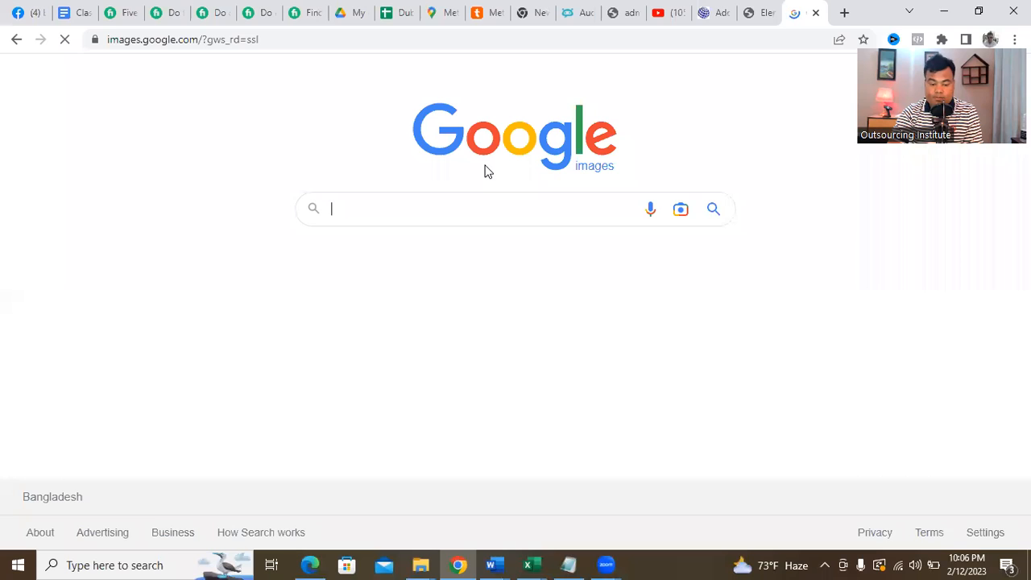
pyautogui.write('ha')
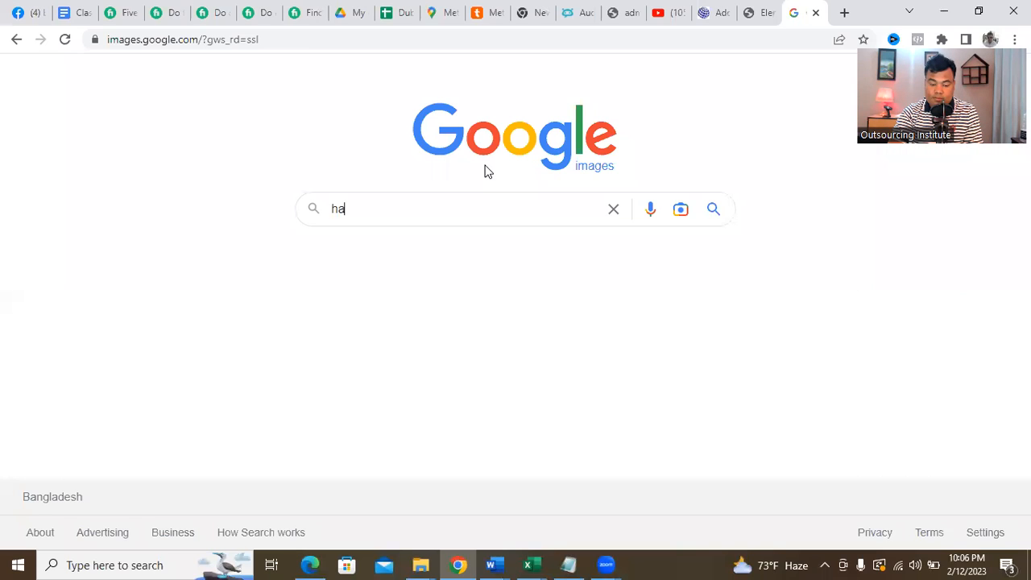
pyautogui.write('nd writing')
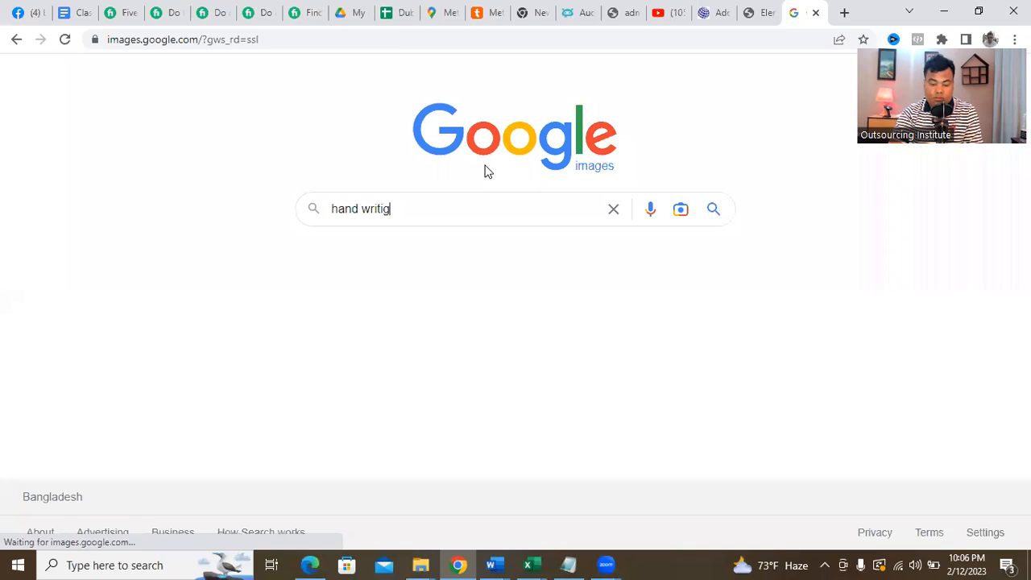
pyautogui.press('BackSpace')
pyautogui.write('ng pap')
pyautogui.press('BackSpace')
pyautogui.write('aper')
pyautogui.press('Return')
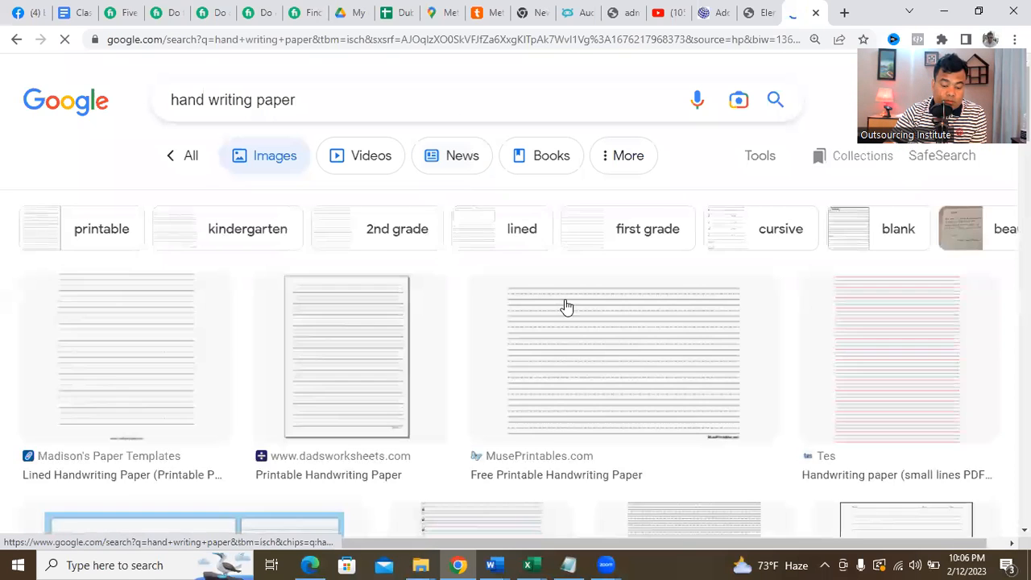
# Look through the lined paper results and search Google Images for "hand writing" instead.
pyautogui.scroll(-4, 565, 305)
pyautogui.scroll(-2, 566, 302)
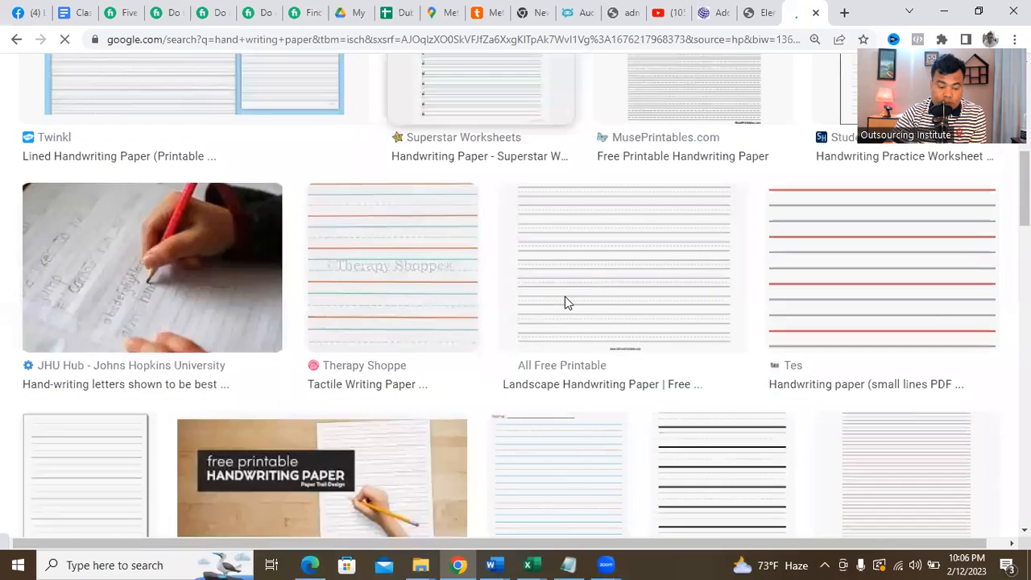
pyautogui.scroll(-5, 566, 303)
pyautogui.scroll(-6, 569, 301)
pyautogui.scroll(15, 568, 294)
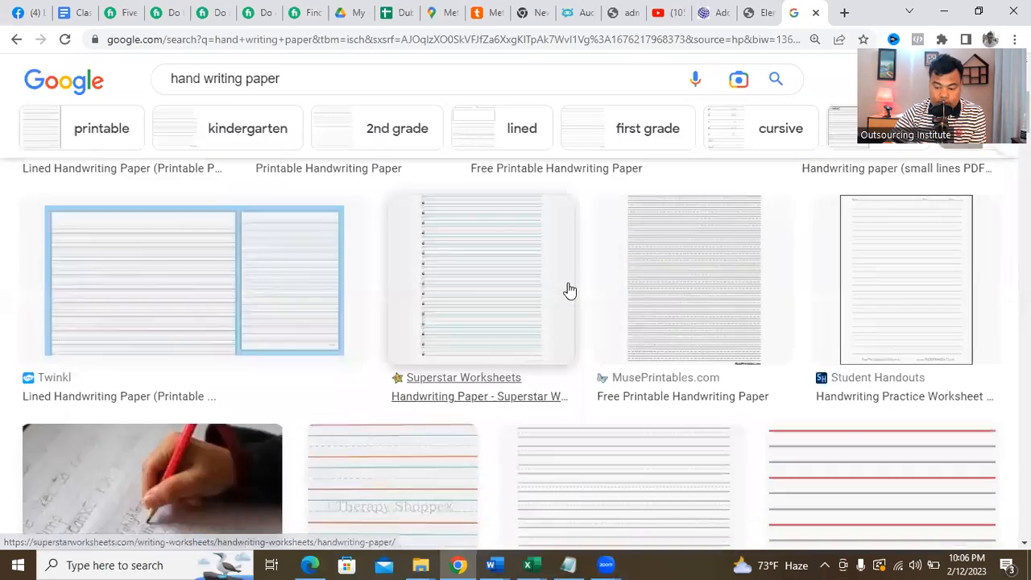
pyautogui.scroll(4, 569, 290)
pyautogui.doubleClick(320, 107)
pyautogui.tripleClick(321, 107)
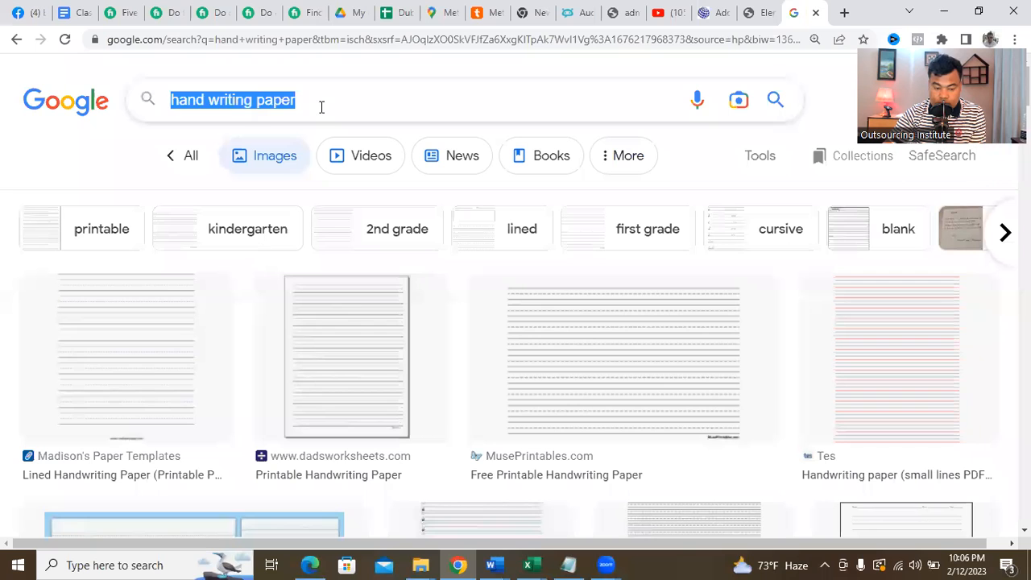
pyautogui.write('hand ')
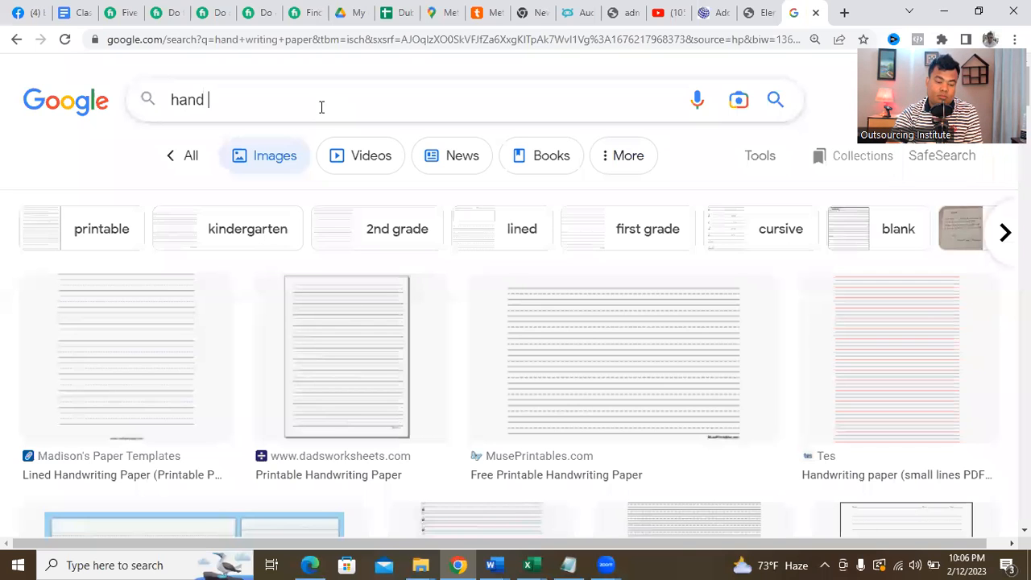
pyautogui.write('writing')
pyautogui.press('Return')
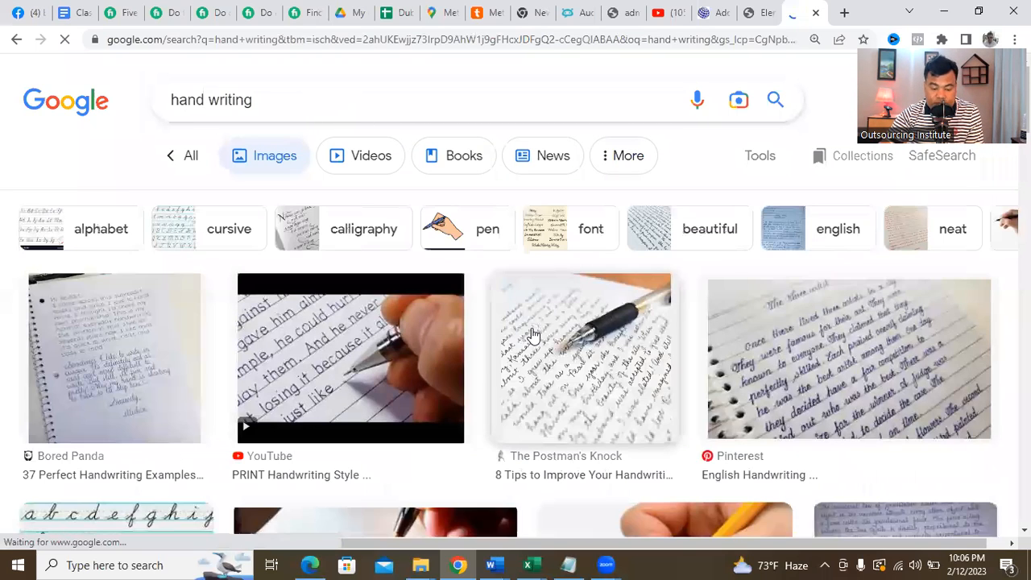
# Preview the handwriting image from The Postman's Knock and browse the other handwritten page samples in the results.
pyautogui.click(638, 361)
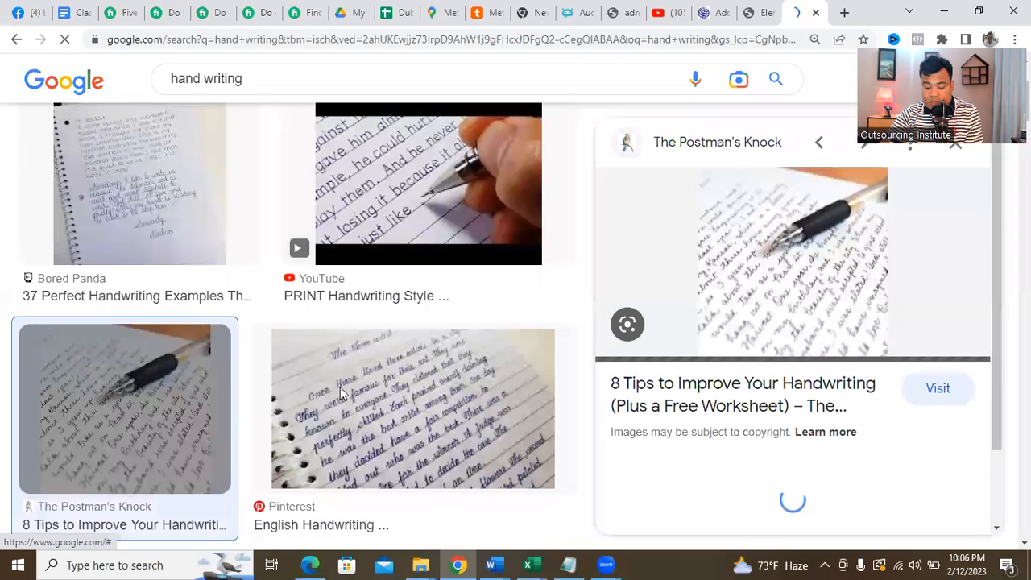
pyautogui.scroll(-2, 274, 274)
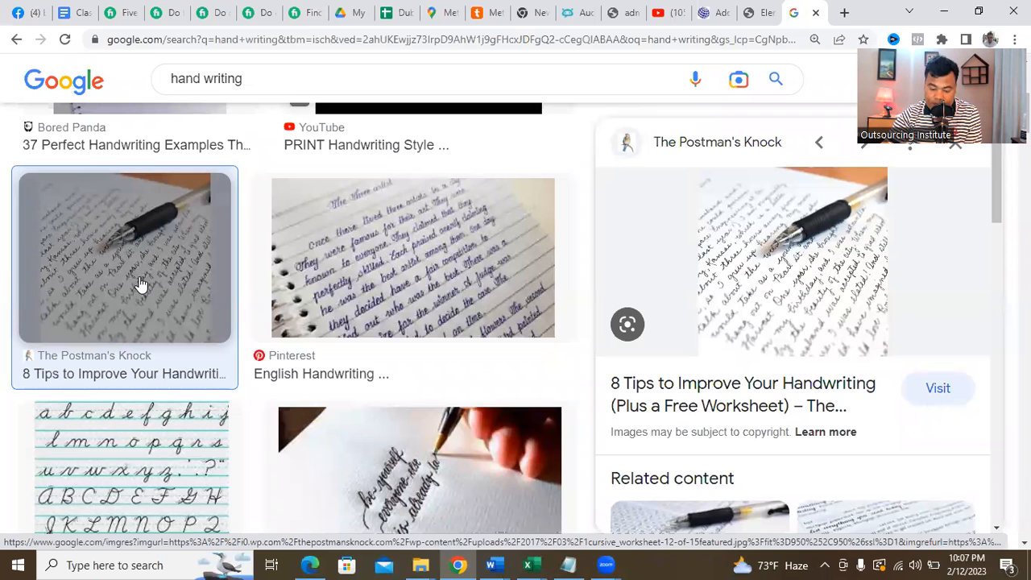
pyautogui.scroll(-4, 396, 298)
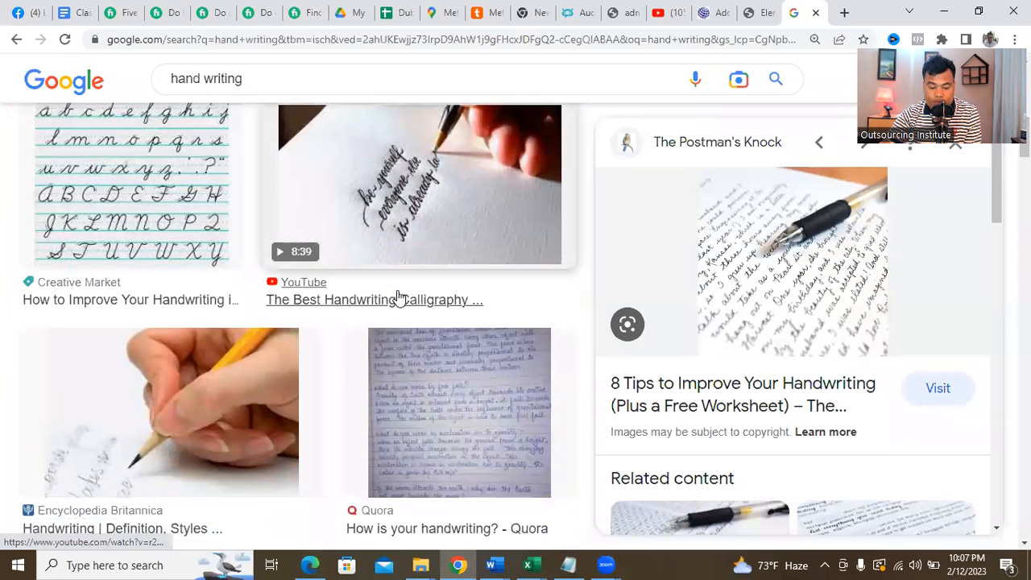
pyautogui.scroll(-4, 395, 298)
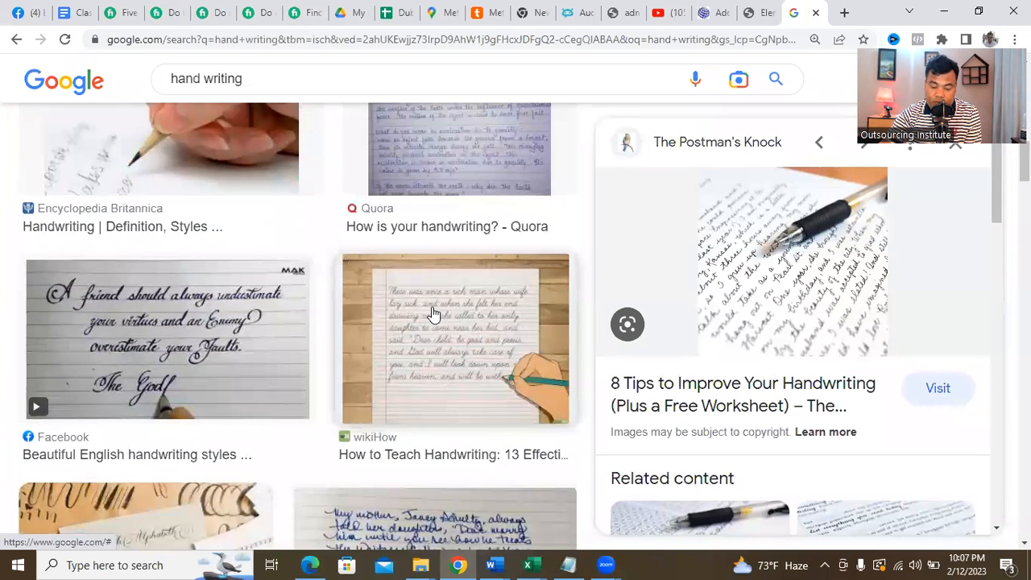
pyautogui.scroll(8, 435, 315)
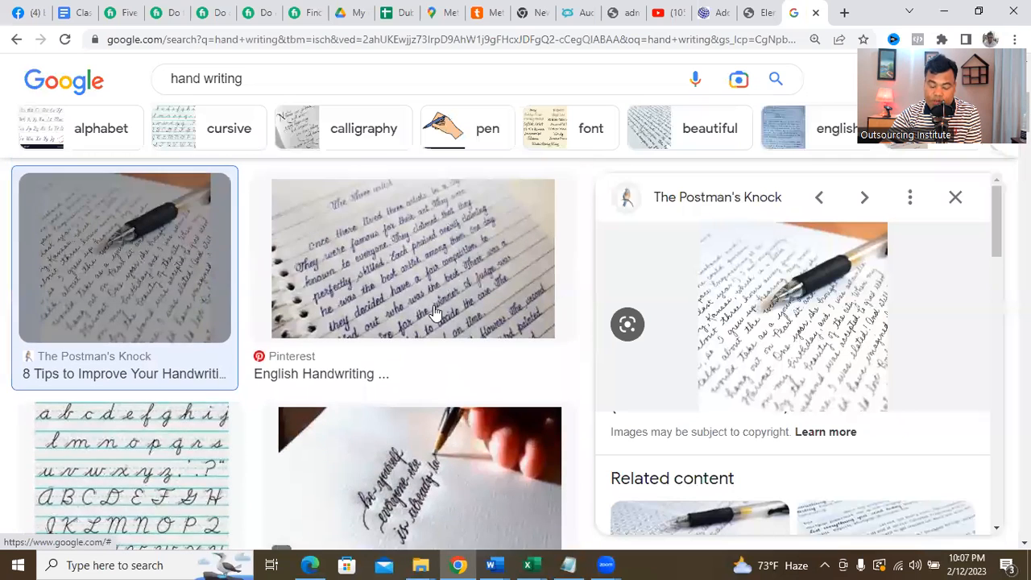
pyautogui.scroll(1, 437, 316)
pyautogui.scroll(3, 436, 316)
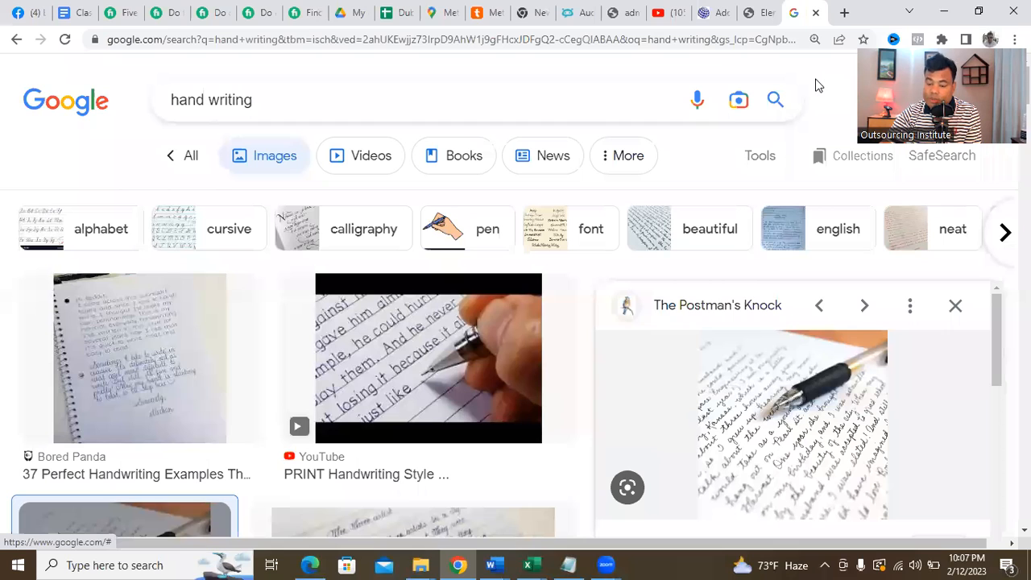
# Return to the Class Notes document and place the cursor in the "Customize software data entry" line.
pyautogui.click(84, 10)
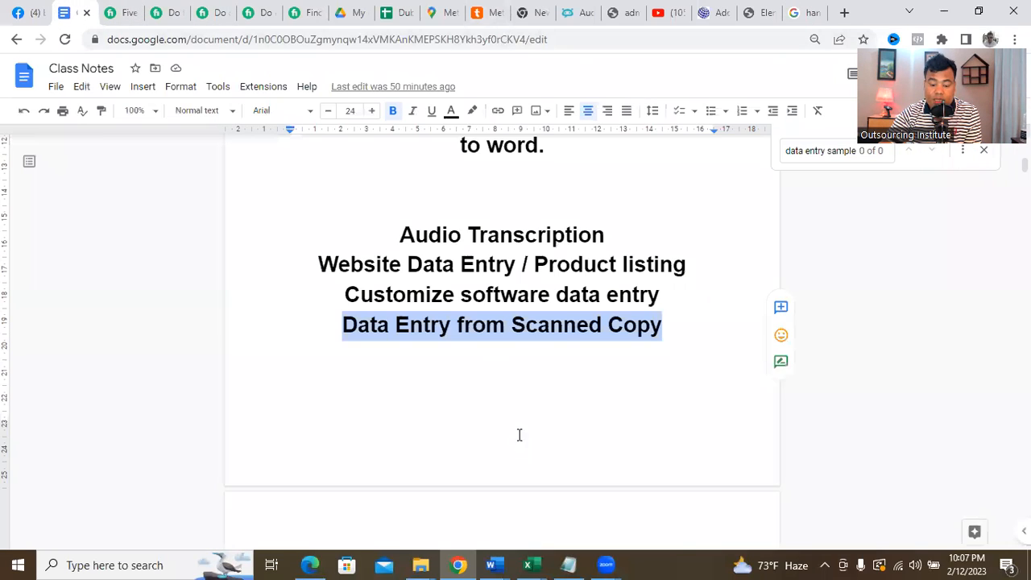
pyautogui.click(357, 294)
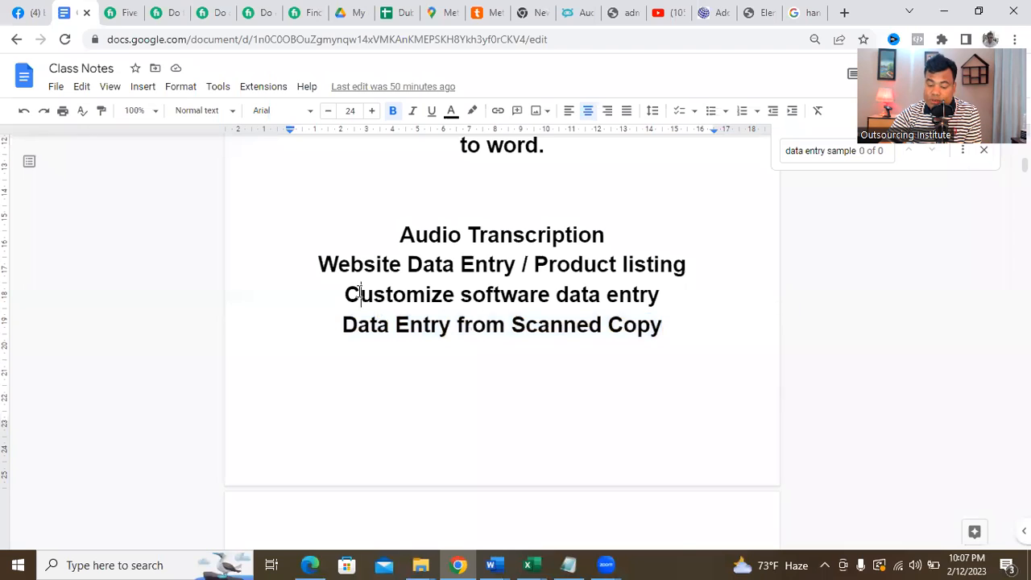